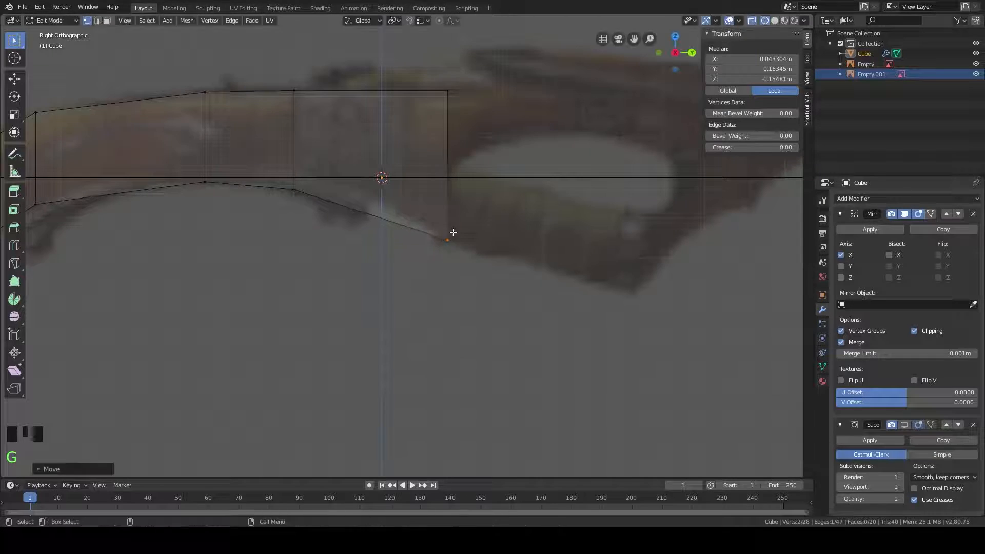
Step: Add a vertical loop cut to the front section of the stock and move its lower vertex along Z to follow the reference
click(15, 245)
click(385, 225)
click(14, 40)
drag(377, 233, 391, 219)
key(g)
key(z)
click(390, 204)
Step: Add a horizontal loop cut running along the length of the stock
shift+middle_drag(549, 202, 526, 202)
click(14, 248)
click(247, 168)
click(14, 41)
Step: Extrude the upper front end face of the stock forward above the grip opening and shift it along Z
shift+middle_drag(486, 103, 425, 95)
shift+middle_drag(409, 236, 407, 248)
drag(361, 219, 393, 115)
key(e)
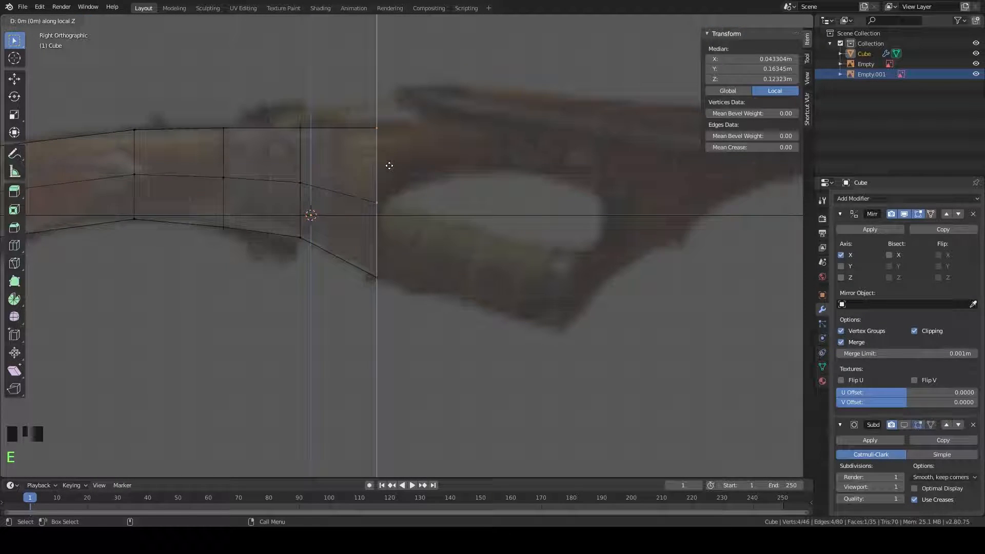
click(512, 167)
key(g)
key(z)
click(383, 83)
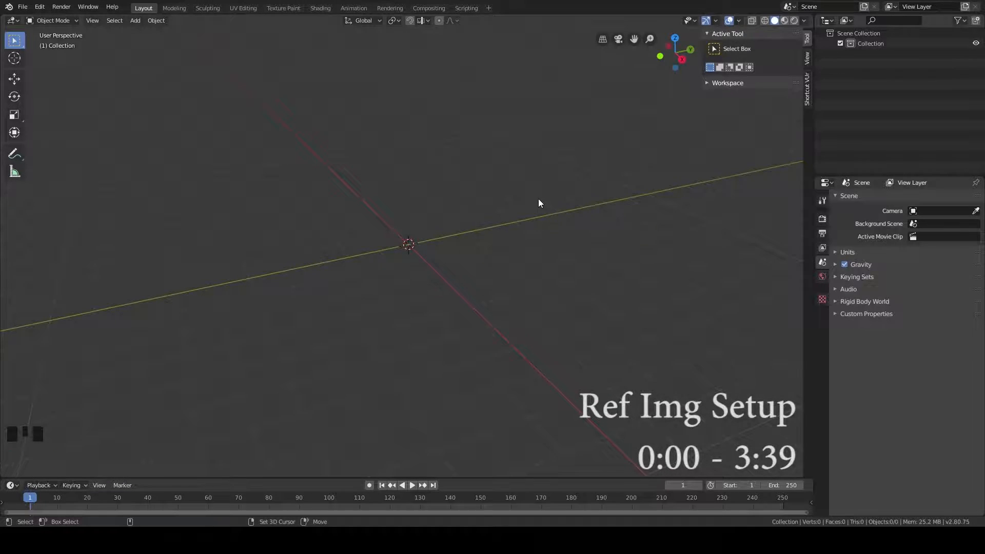
Step: Add Crossbow Reference.jpg to the empty scene as a reference image
key(shift+a)
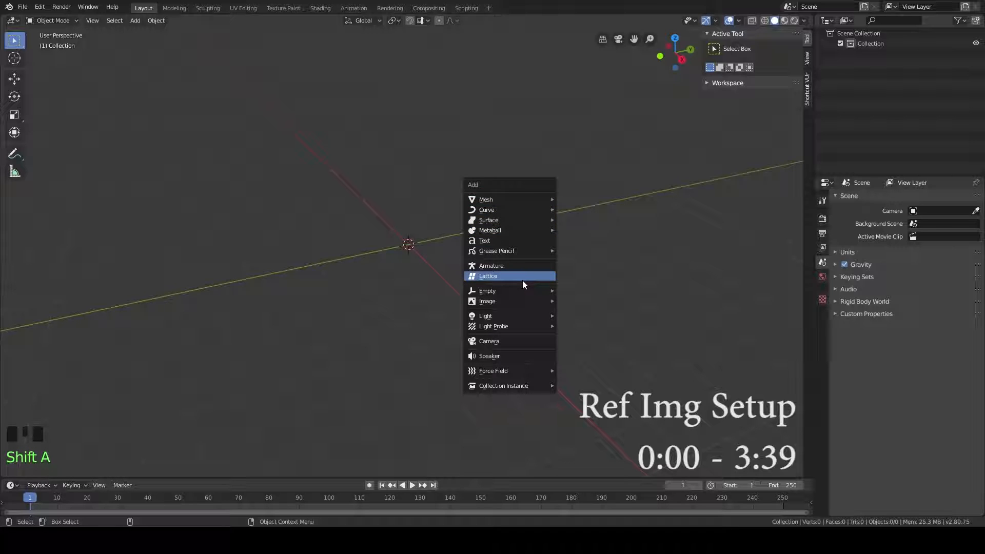
mouse_move(522, 303)
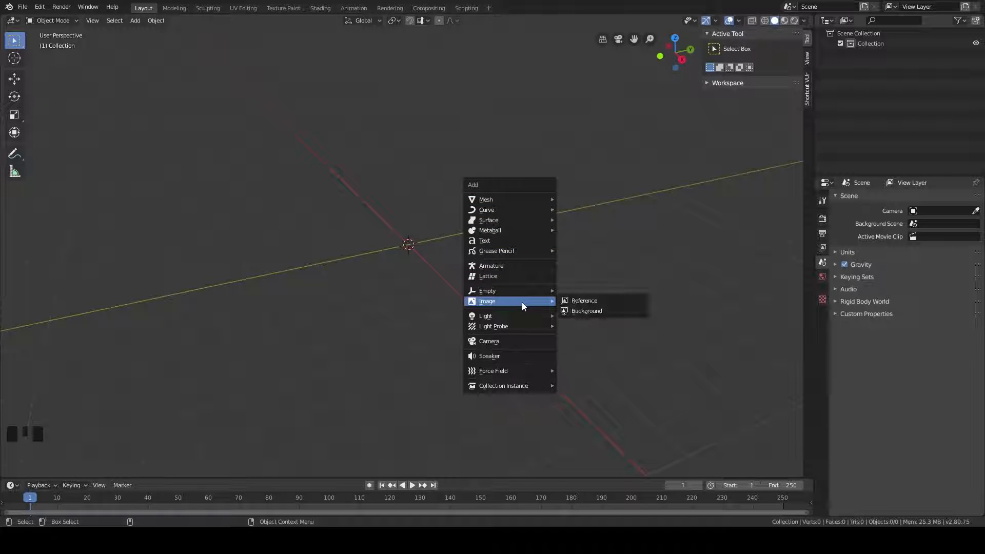
click(605, 300)
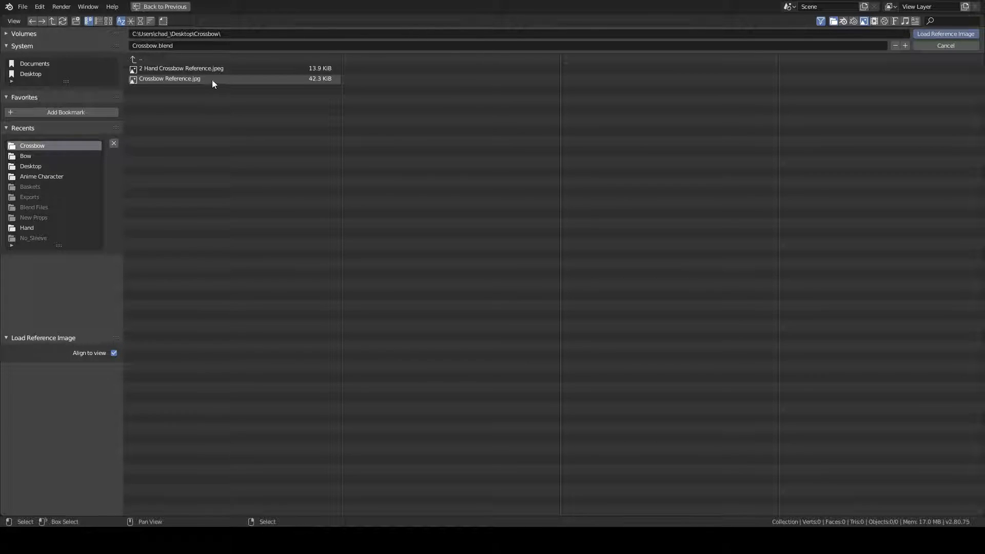
click(179, 80)
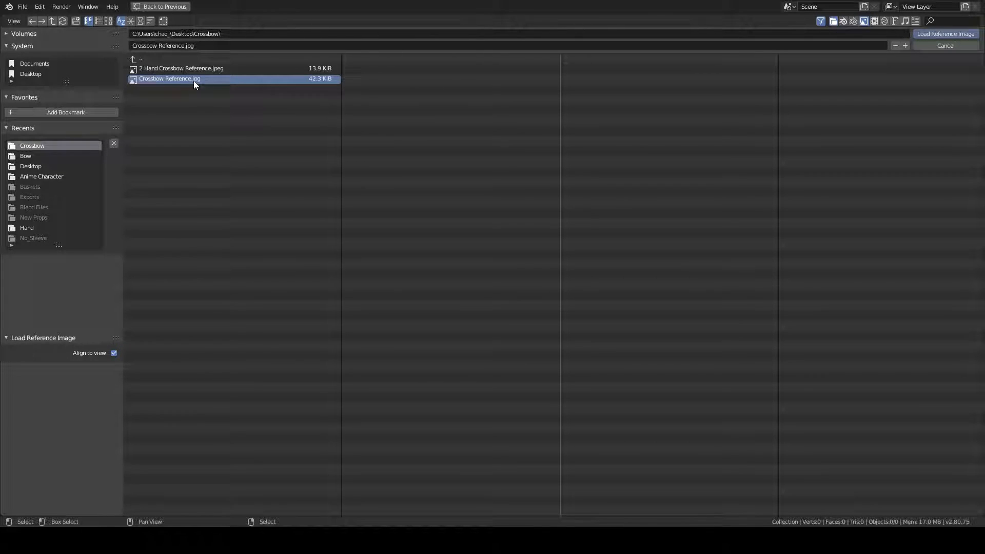
click(956, 33)
Step: Set the reference image's rotation to 0° on all three axes and activate the Move tool
middle_drag(531, 258, 447, 224)
scroll(449, 247, up, 4)
scroll(441, 226, down, 3)
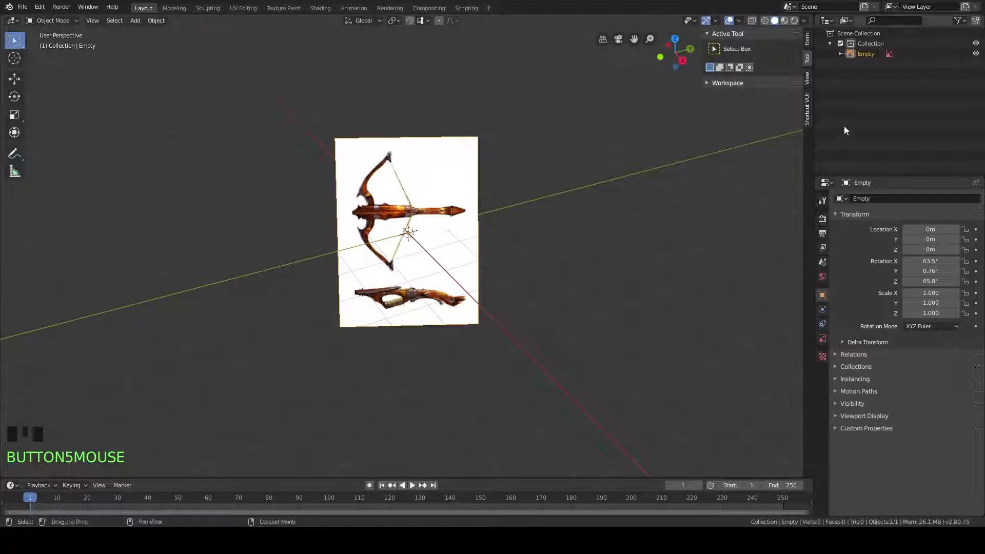
click(809, 37)
double_click(750, 100)
text(0)
key(Tab)
text(0)
key(Tab)
text(0)
key(Return)
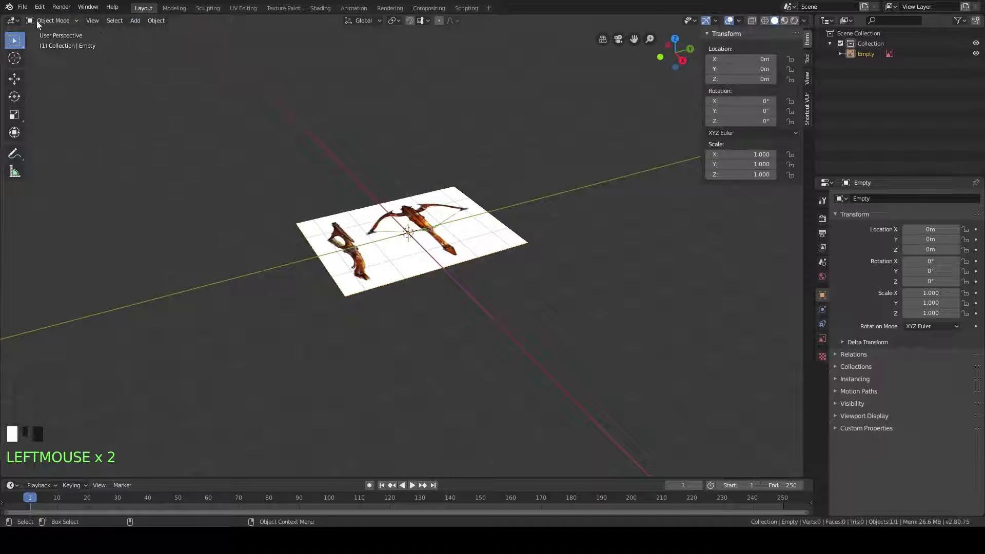
click(12, 83)
middle_drag(347, 225, 334, 207)
middle_drag(566, 217, 538, 257)
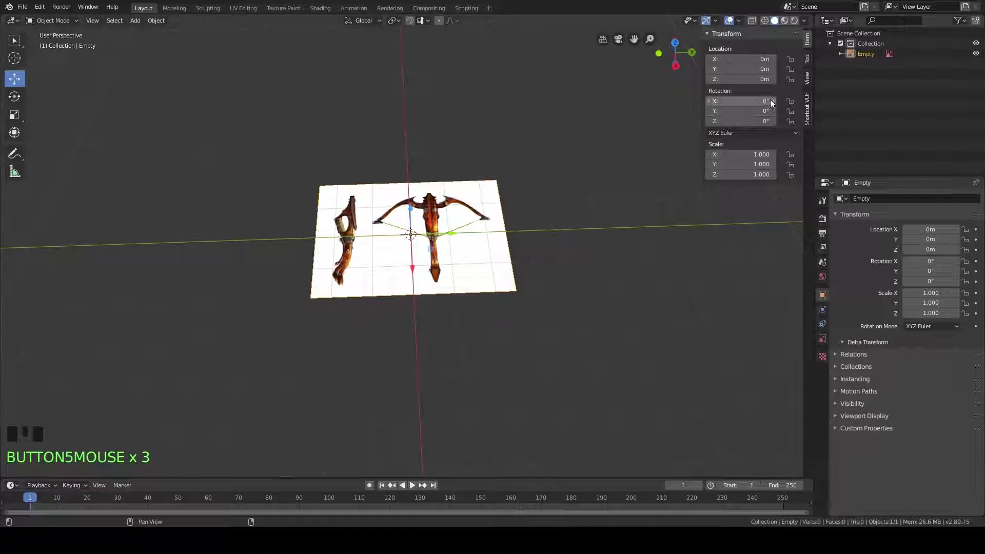
Step: Try an X rotation of -90° on the reference image and check its orientation
click(752, 101)
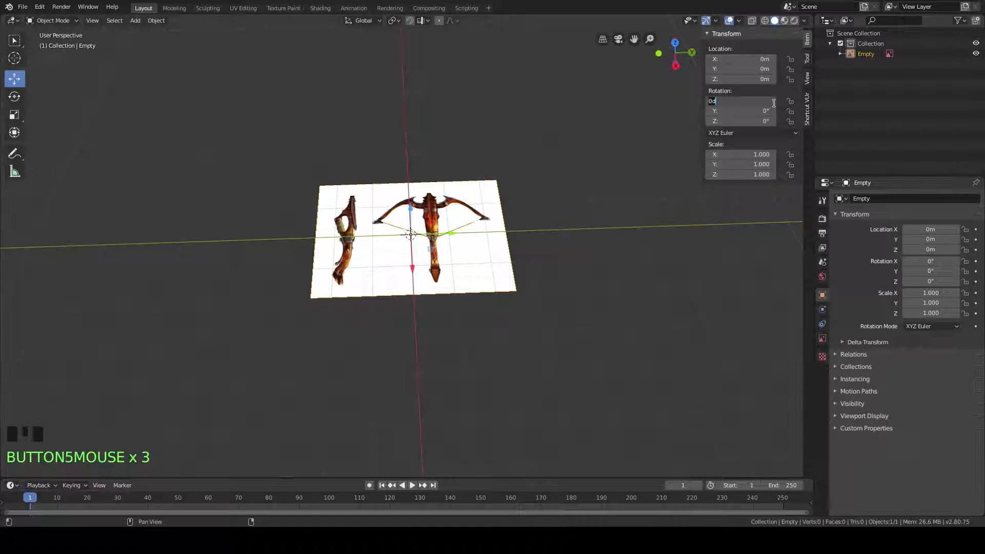
click(776, 105)
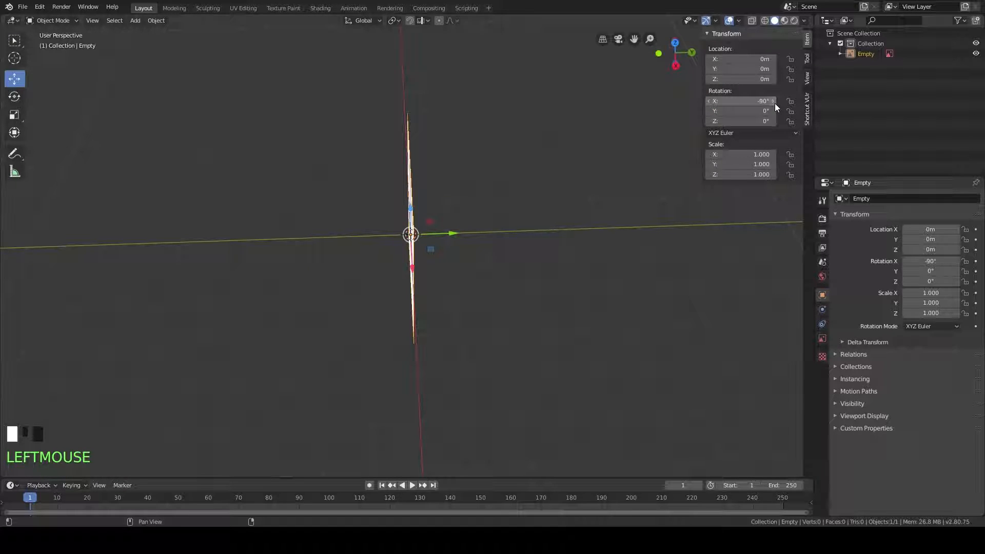
middle_drag(669, 287, 521, 220)
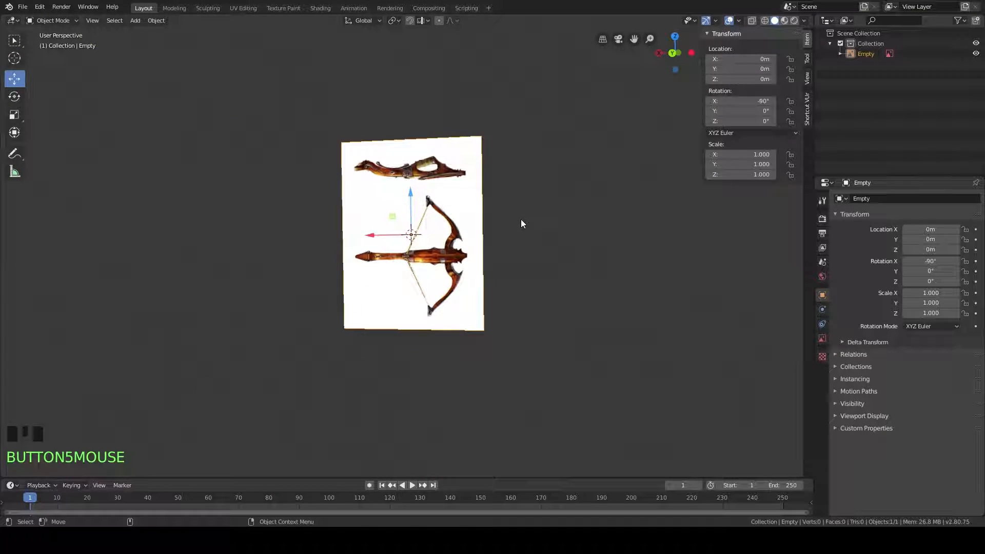
Step: Set the reference image's rotation to 90° on X and -90° on Z
click(744, 102)
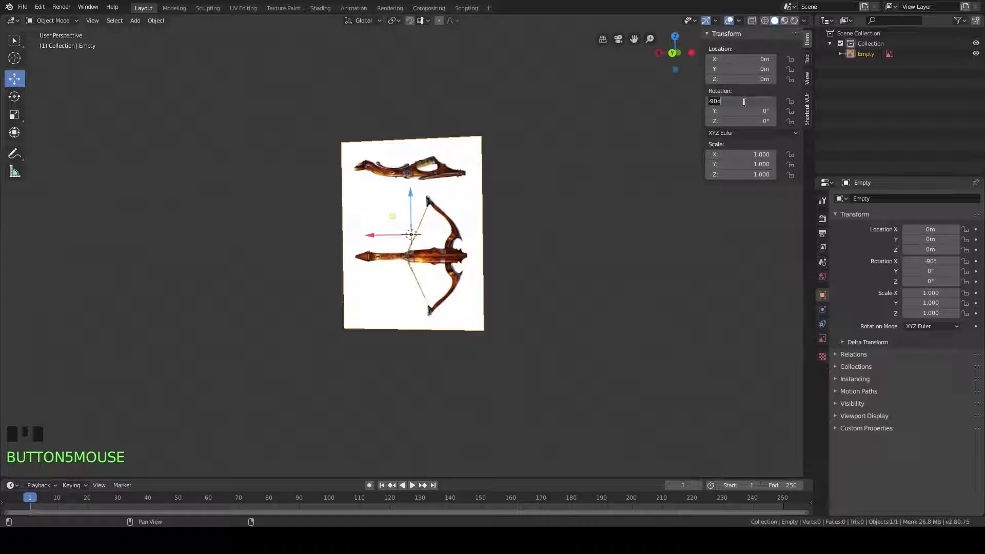
text(90)
key(Return)
middle_drag(475, 145, 575, 174)
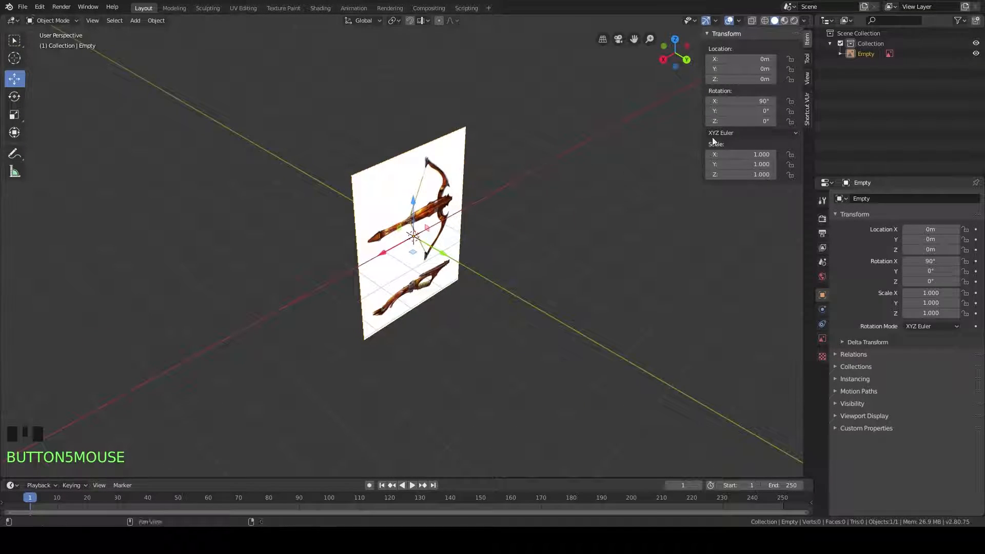
drag(751, 120, 723, 120)
click(751, 119)
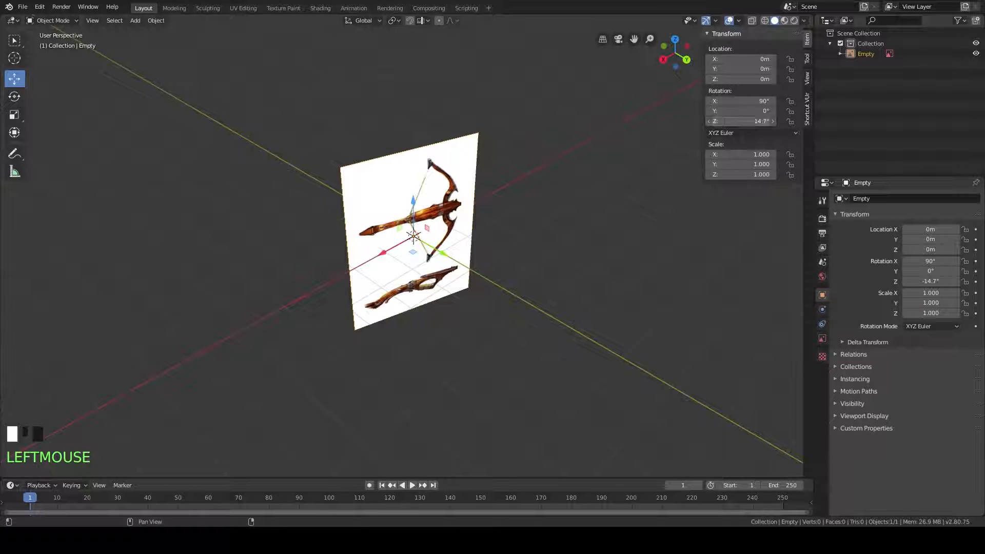
text(-90)
key(Return)
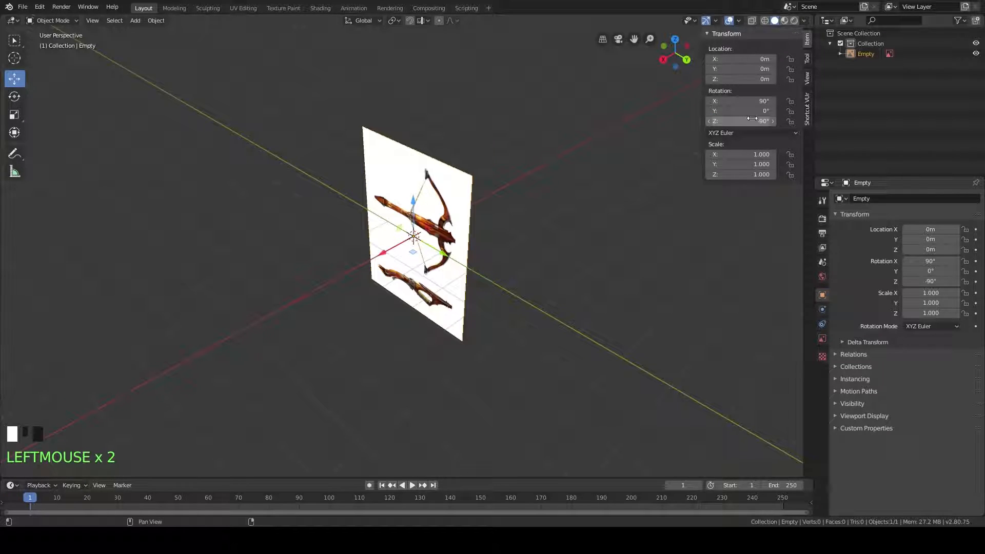
Step: Raise the reference image along Z to about 1.75 m so the side-view crossbow is centred on the world origin
scroll(559, 297, up, 3)
middle_drag(559, 298, 528, 264)
scroll(534, 277, up, 2)
drag(423, 159, 449, 475)
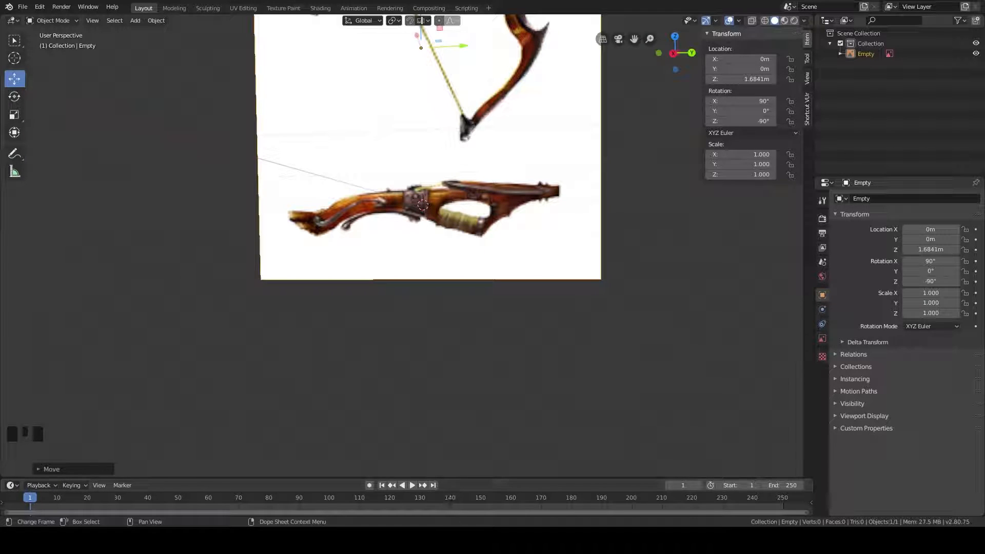
scroll(477, 306, up, 4)
middle_drag(448, 333, 480, 329)
key(KP_3)
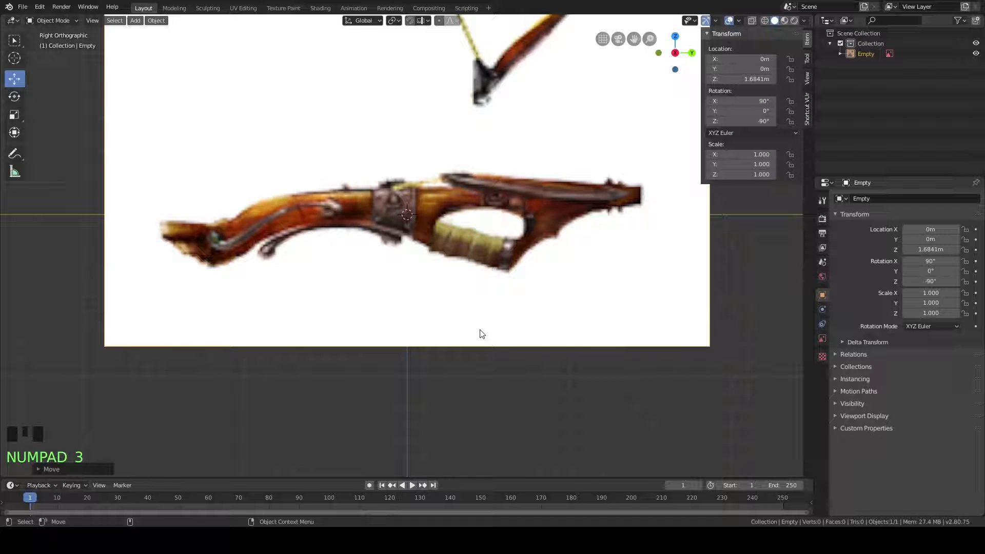
scroll(480, 330, down, 4)
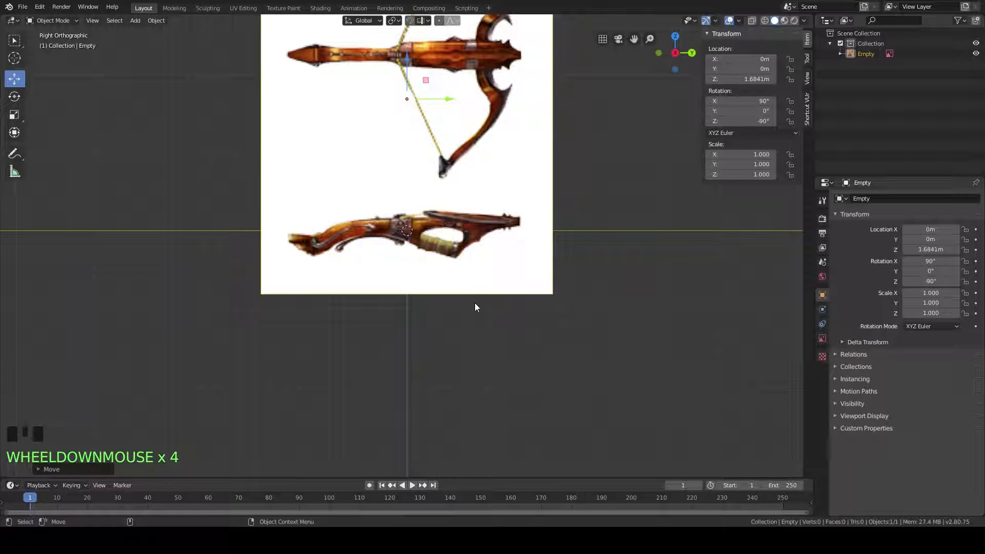
drag(407, 62, 407, 57)
shift+middle_drag(435, 144, 431, 163)
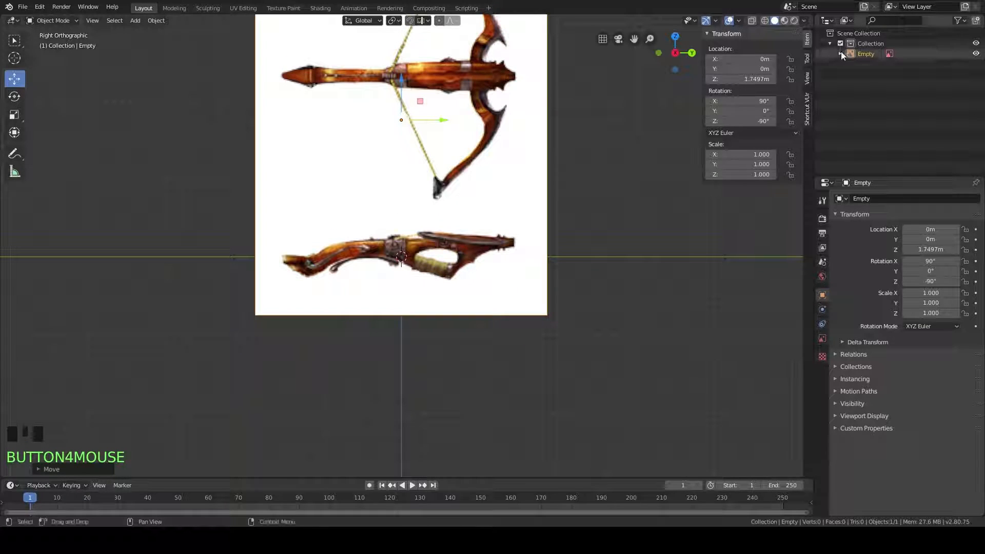
Step: Duplicate the reference image in place
click(866, 56)
shift+middle_drag(433, 220, 432, 226)
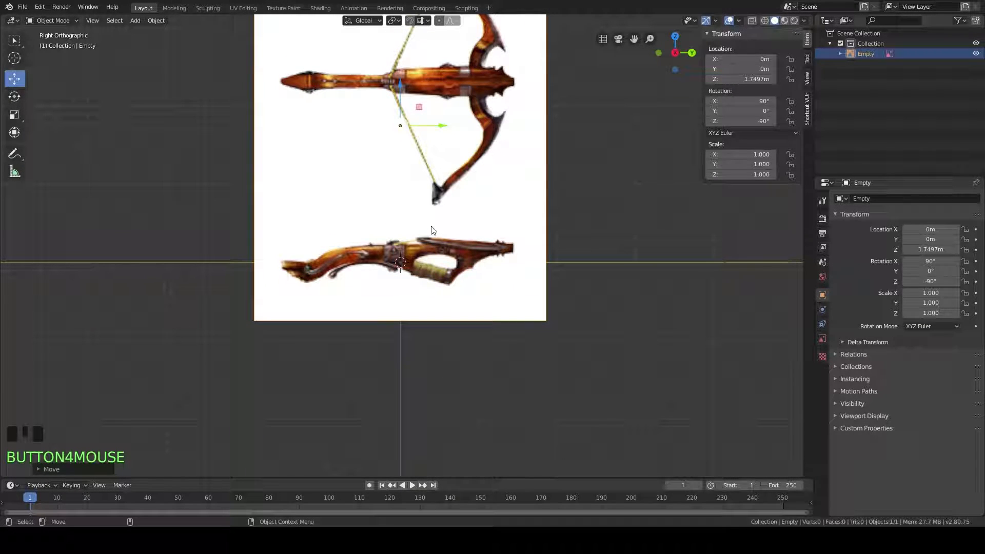
key(shift+d)
right_click(432, 230)
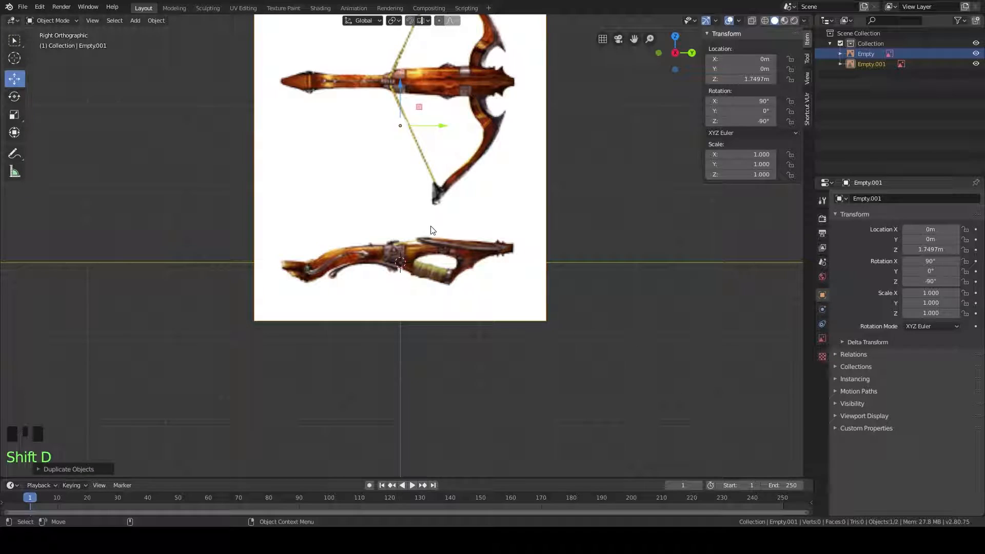
Step: Set the duplicated reference image's rotation to 0° on X and Z so it lies flat
click(879, 63)
scroll(437, 208, down, 1)
middle_drag(436, 208, 468, 209)
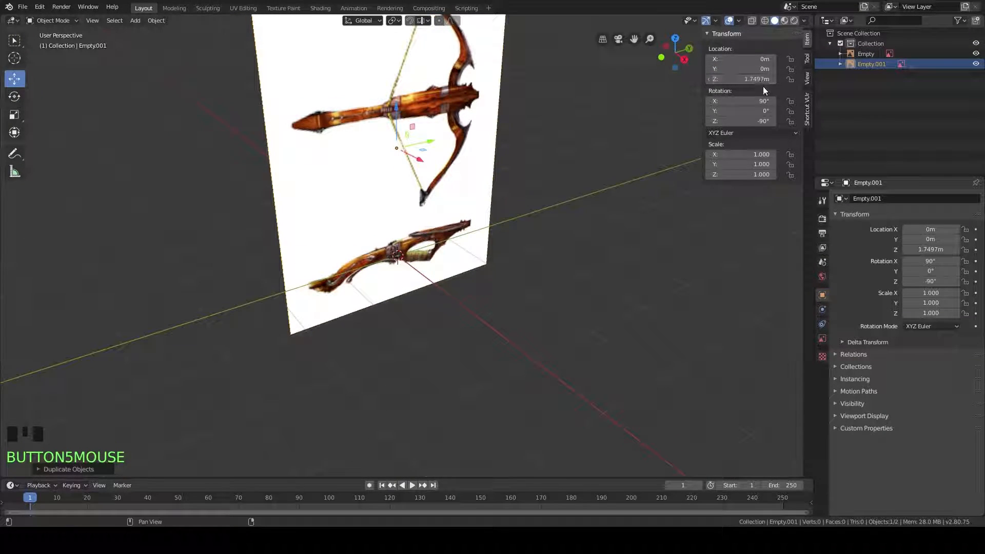
click(737, 101)
text(0)
key(Tab)
key(Tab)
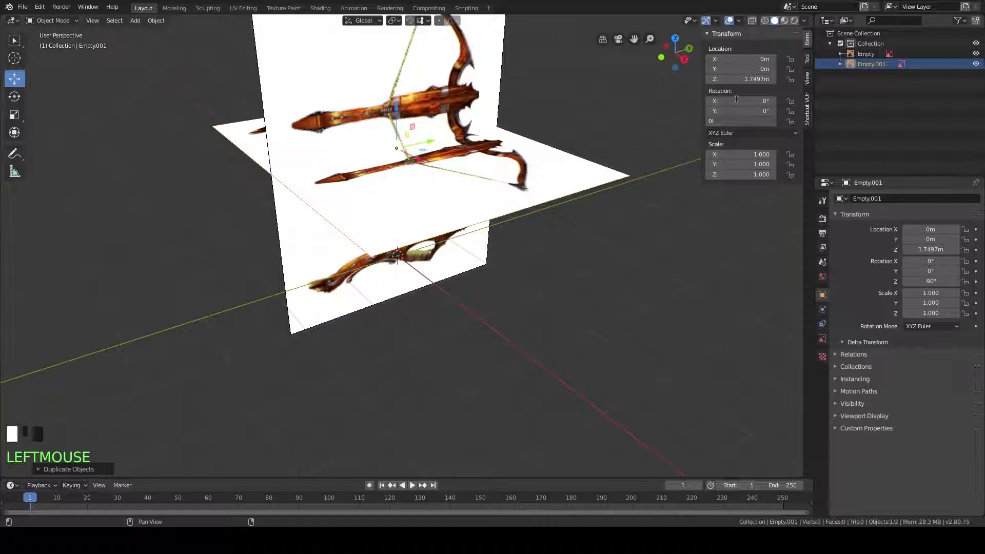
text(0)
key(Return)
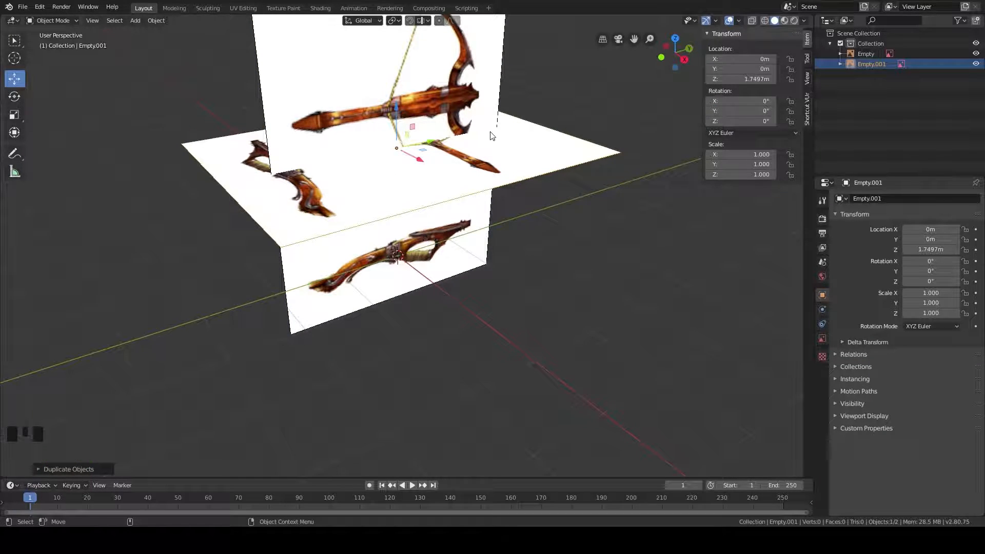
Step: Set the flat duplicate image's Z rotation to -90°
scroll(489, 136, down, 2)
scroll(488, 136, up, 1)
middle_drag(487, 136, 567, 205)
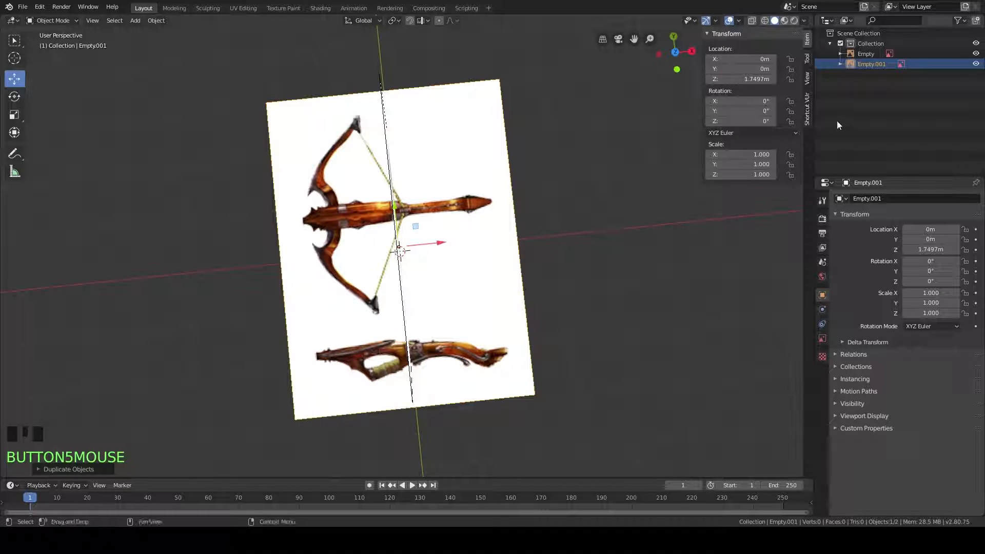
drag(739, 121, 728, 121)
click(750, 122)
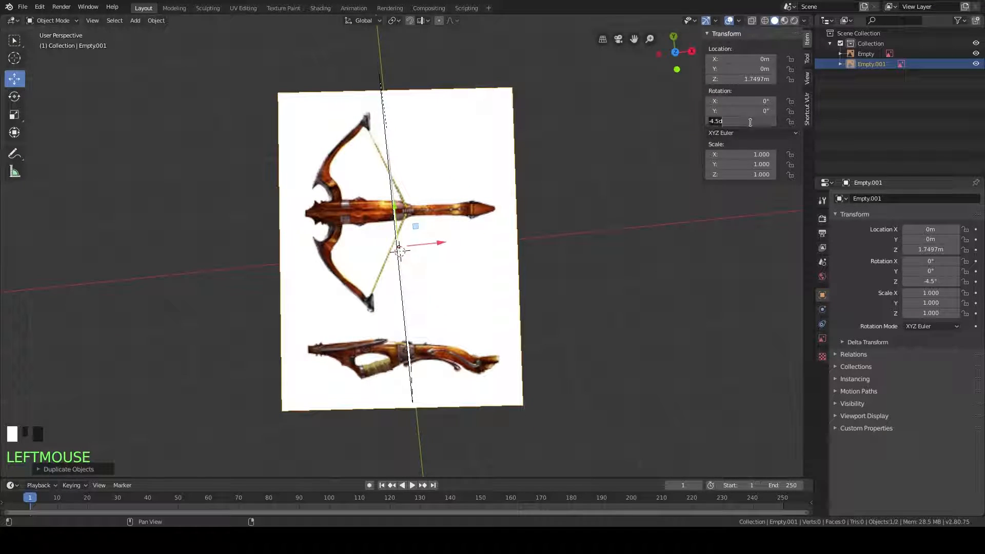
text(-90)
key(Return)
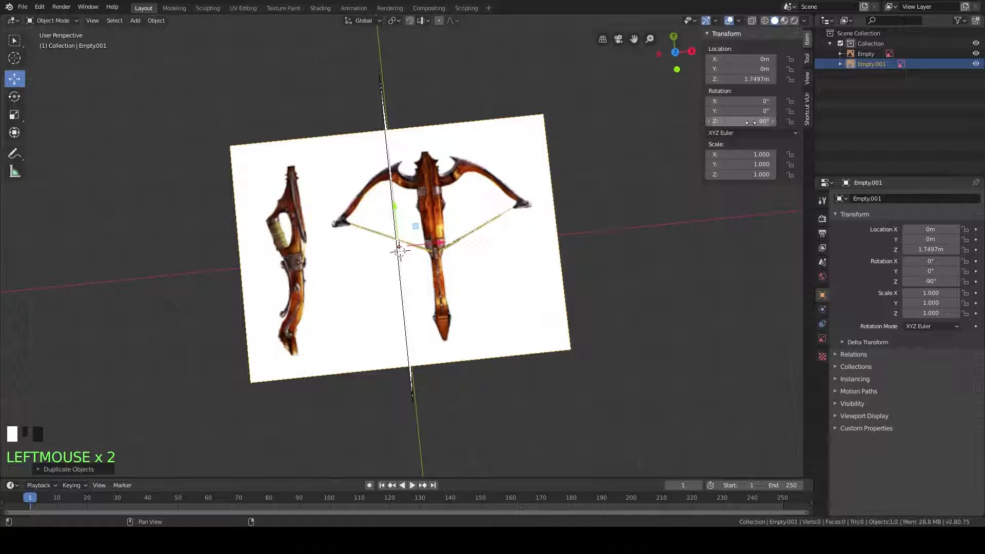
Step: Move the flat duplicate image along X to about -0.55 m so the top-view crossbow is centred on the Y axis
scroll(523, 259, up, 5)
drag(455, 249, 382, 261)
scroll(471, 289, down, 3)
Step: Set the flat duplicate image's Z location to 0 m
middle_drag(472, 337, 640, 145)
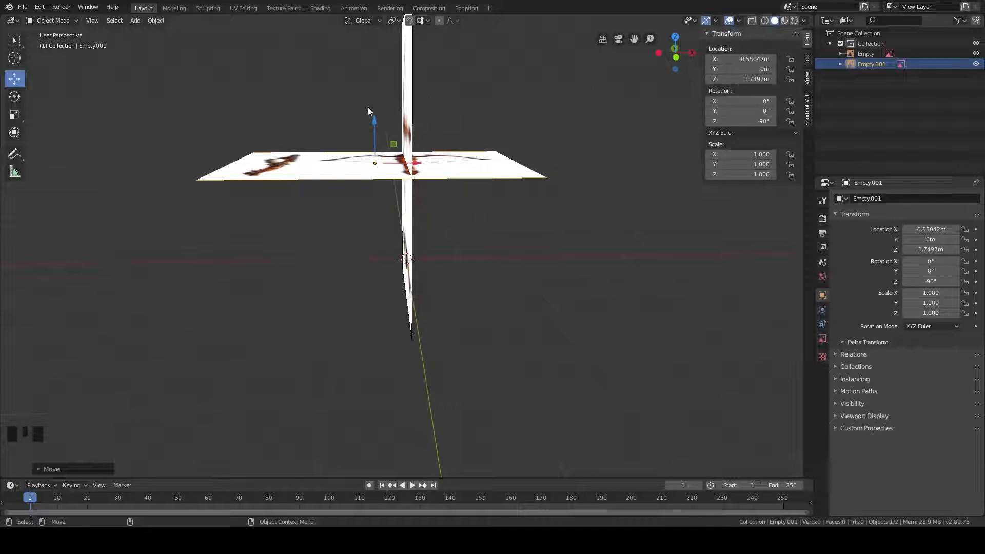
click(727, 82)
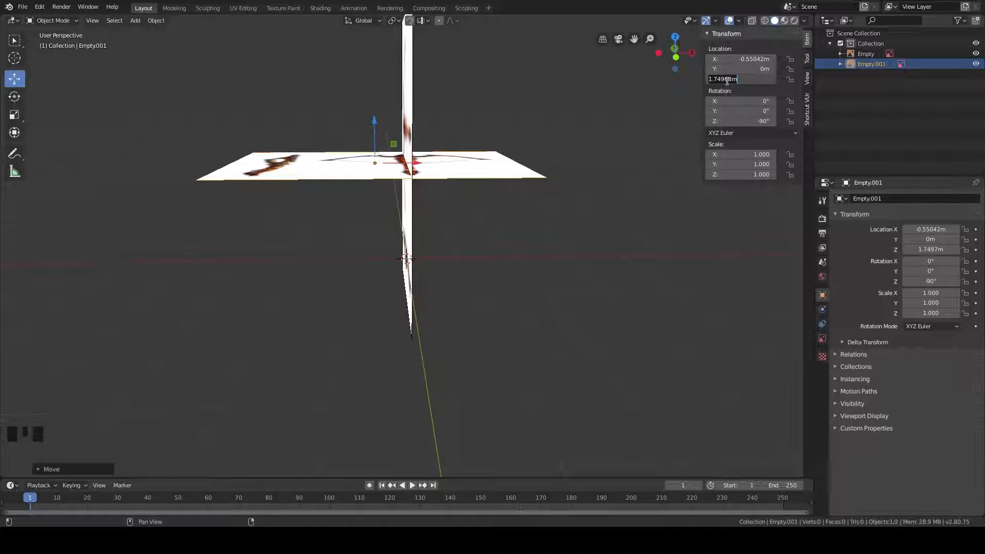
text(0)
key(Return)
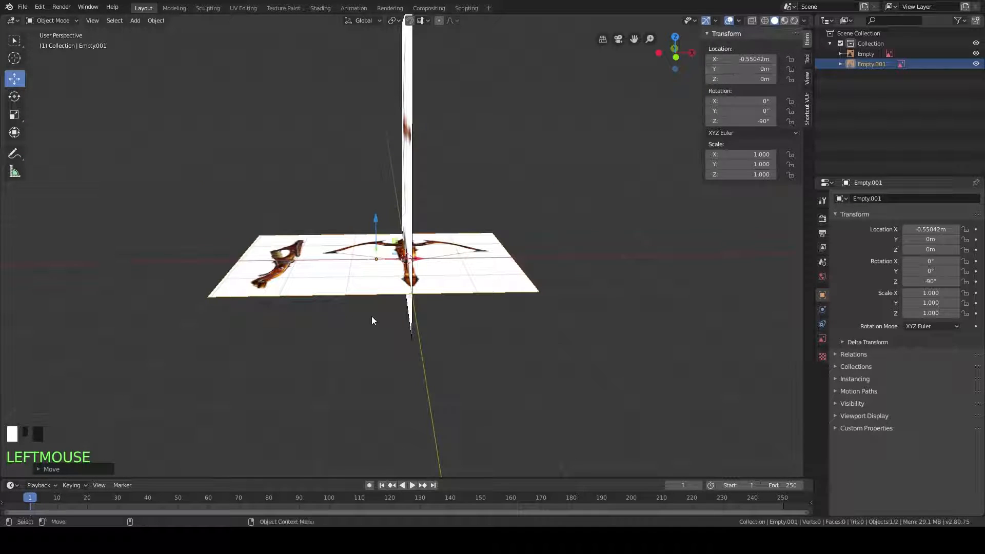
Step: Turn off Display Perspective for the upright side-view reference image so it shows only in orthographic views
scroll(377, 316, up, 4)
shift+middle_drag(478, 328, 445, 257)
scroll(453, 287, down, 2)
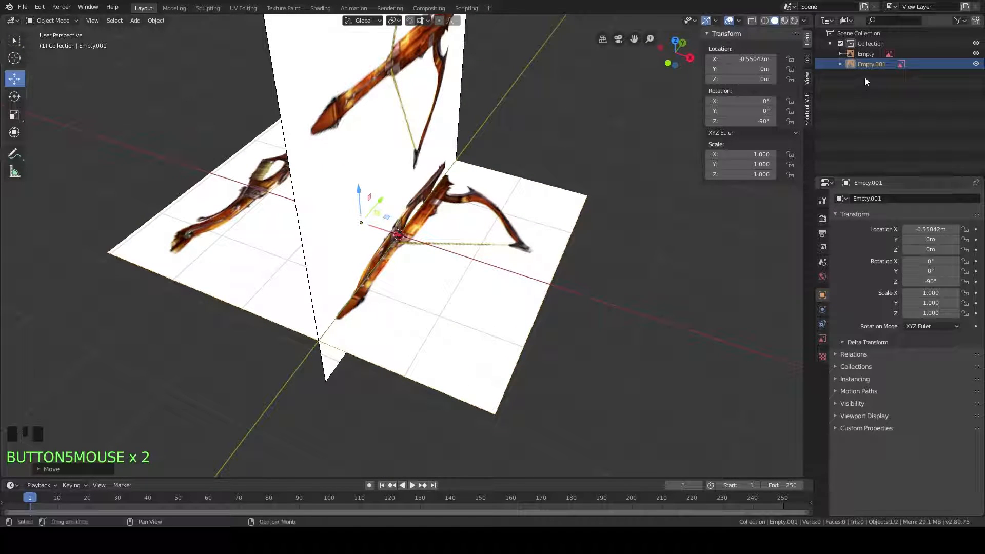
click(865, 54)
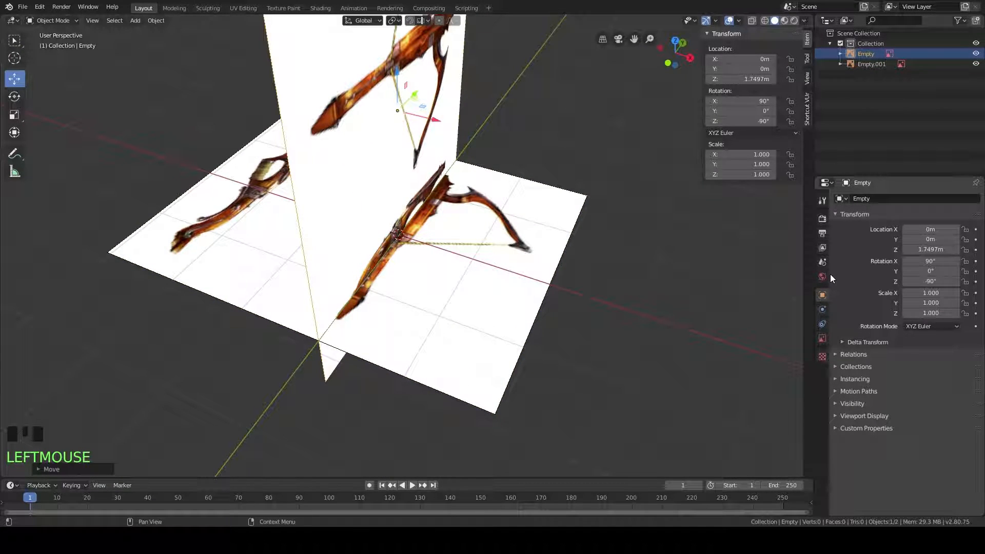
click(822, 200)
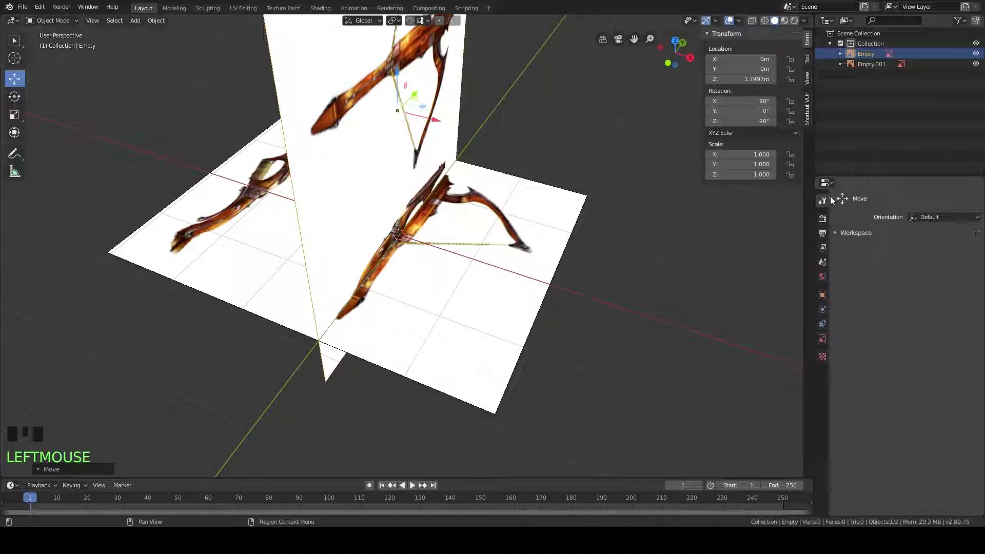
click(842, 234)
click(835, 233)
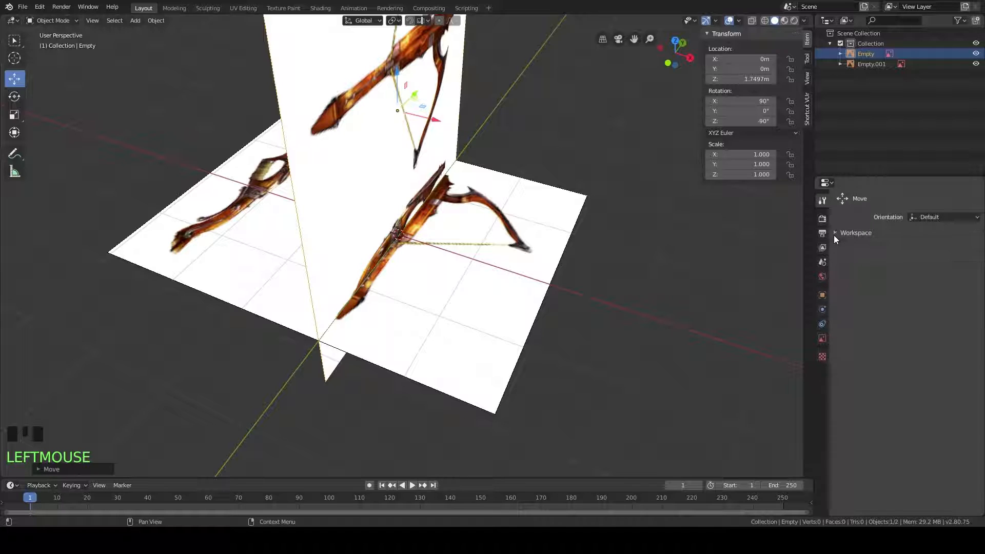
click(823, 339)
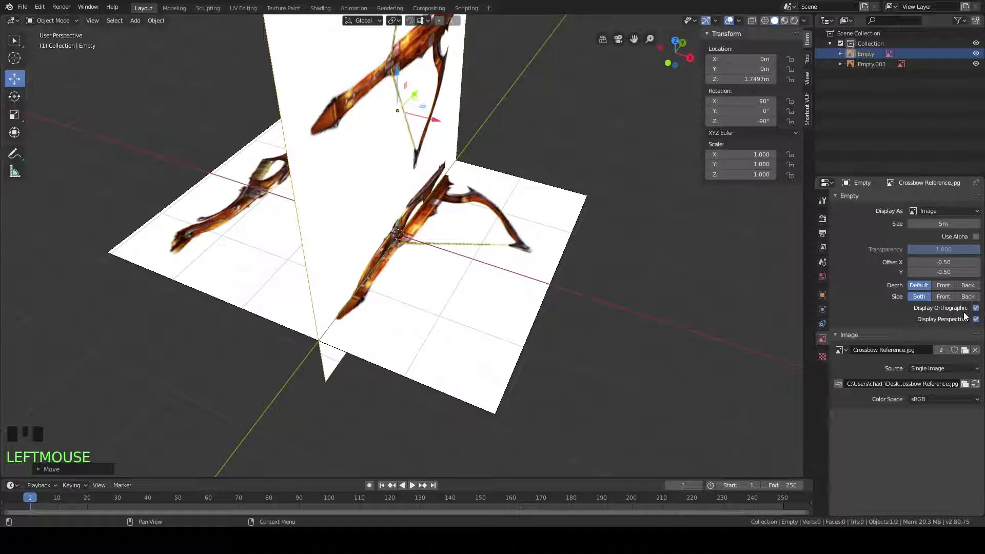
click(976, 319)
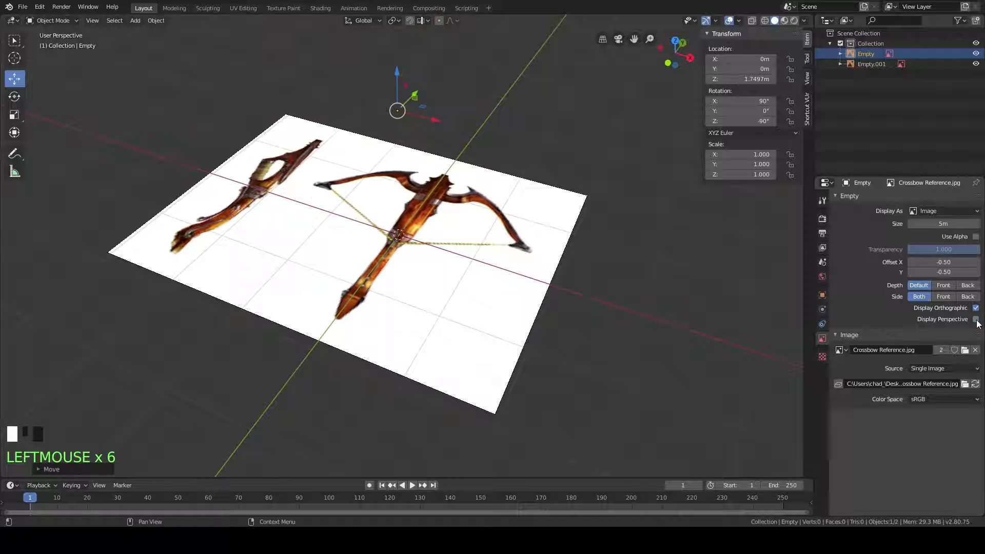
Step: Turn off Display Perspective for the flat top-view reference image and check it in the right and top orthographic views
key(KP_3)
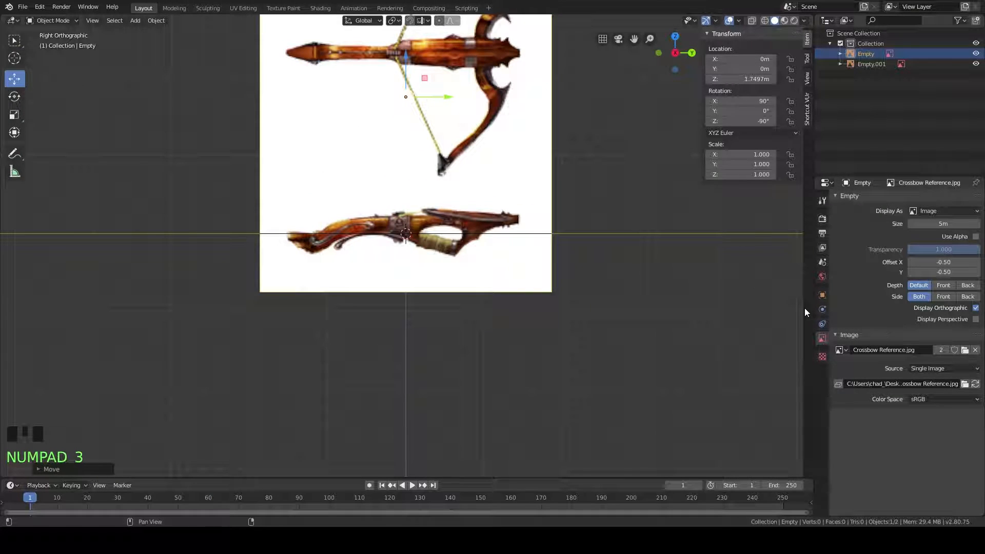
key(KP_1)
key(KP_2)
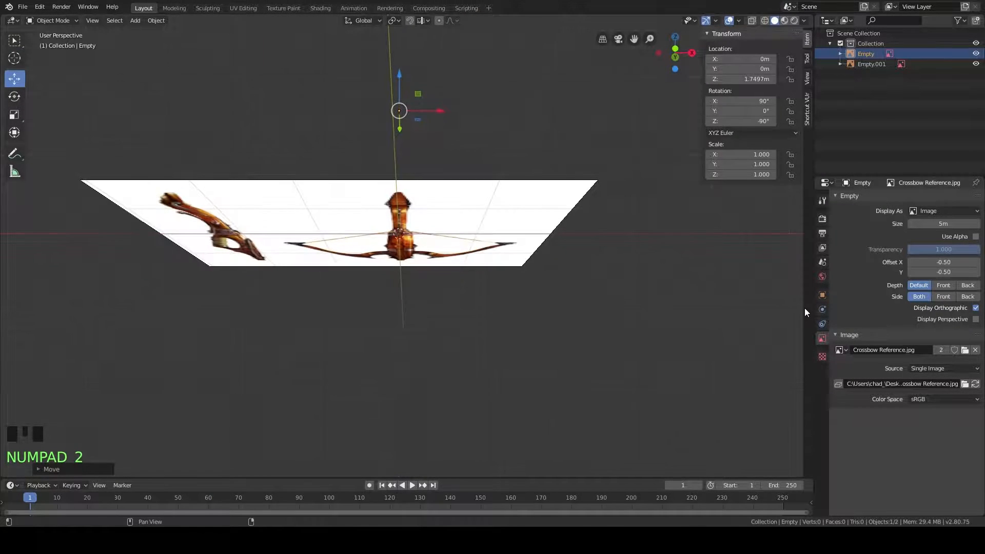
key(KP_5)
key(KP_7)
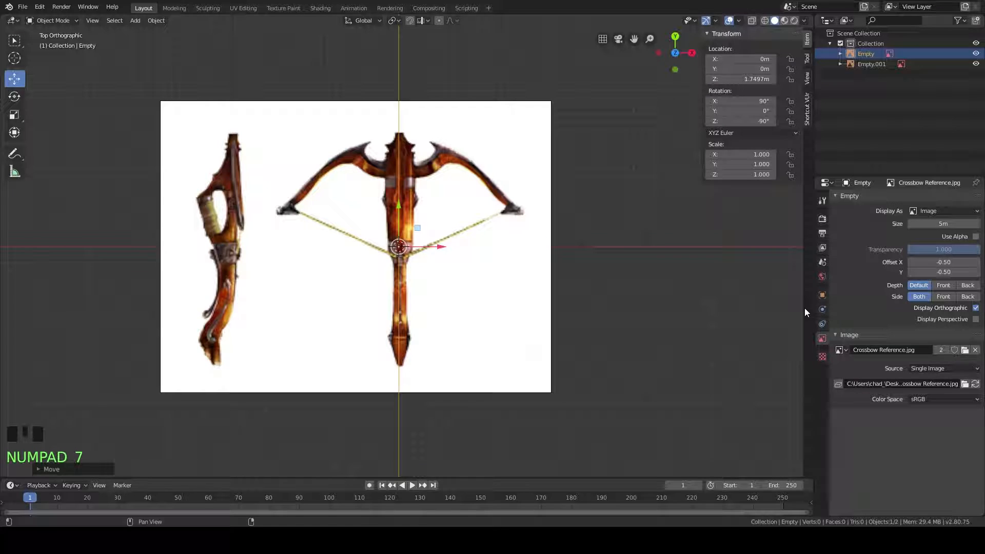
click(871, 66)
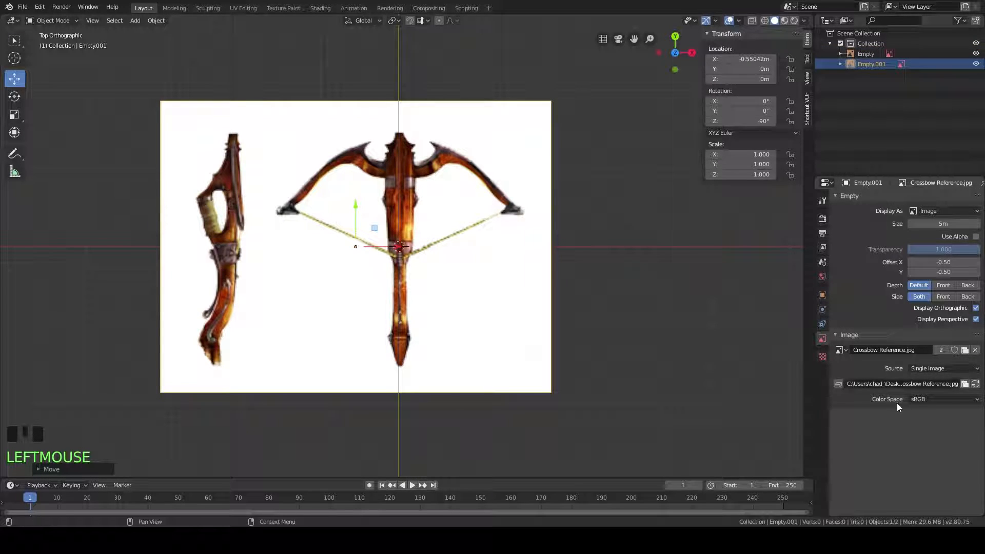
click(976, 320)
middle_drag(460, 212, 450, 221)
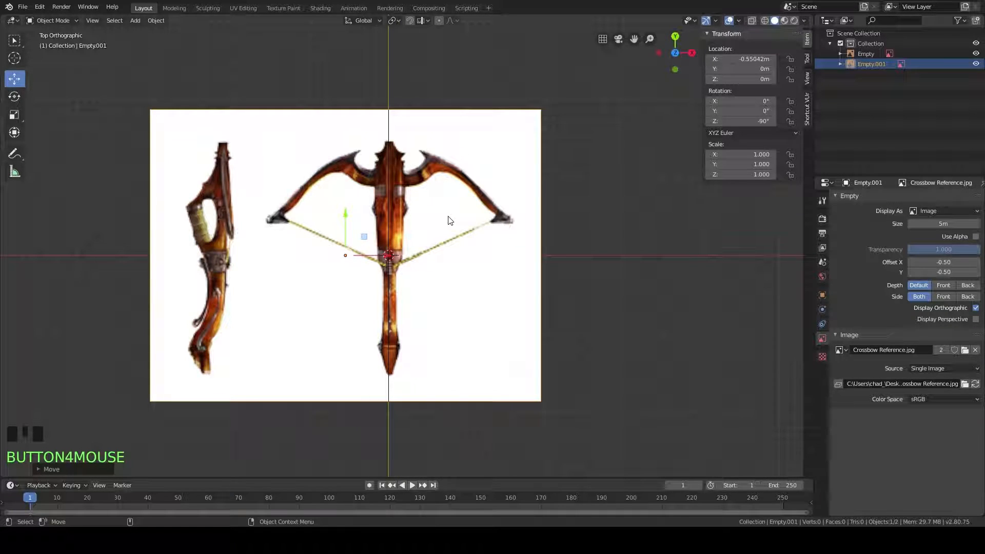
key(KP_3)
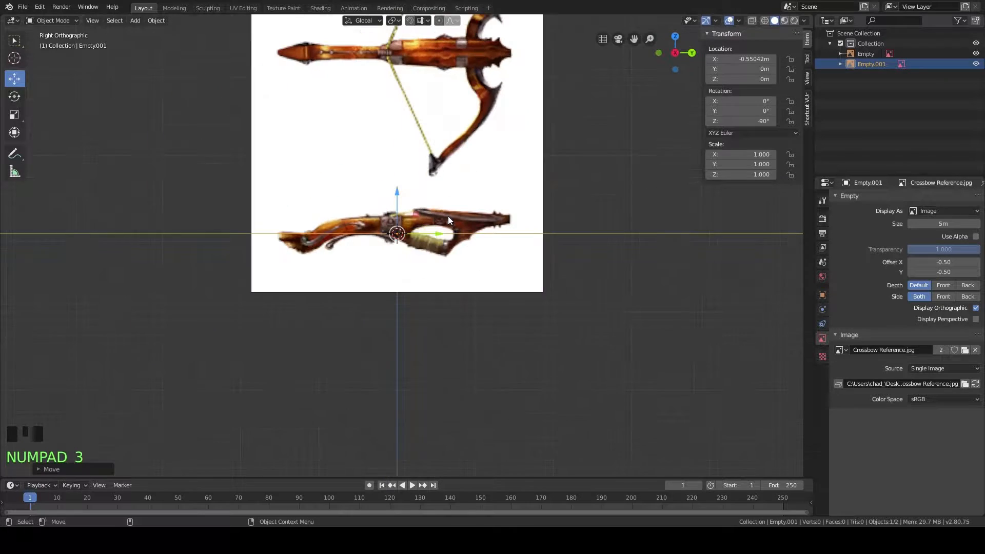
key(KP_7)
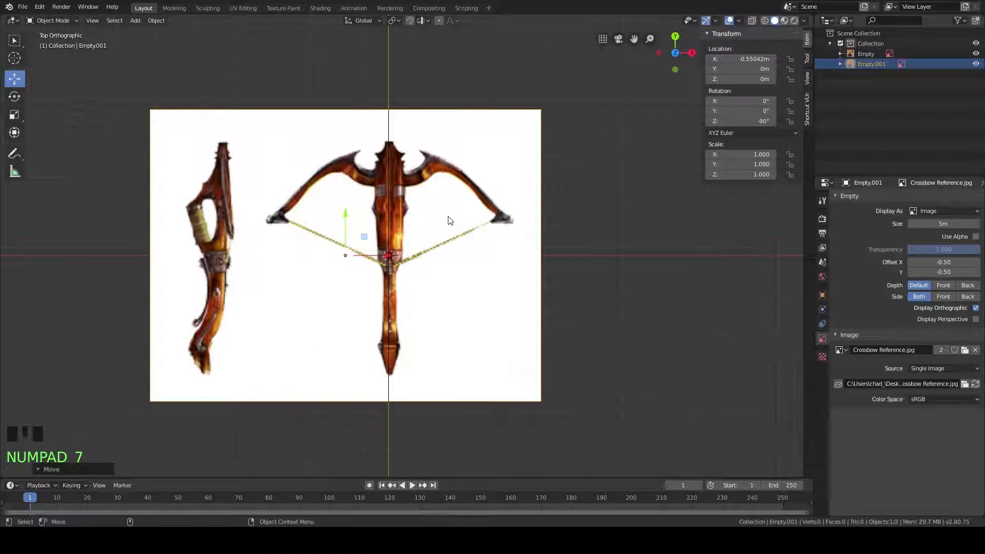
middle_drag(438, 223, 452, 254)
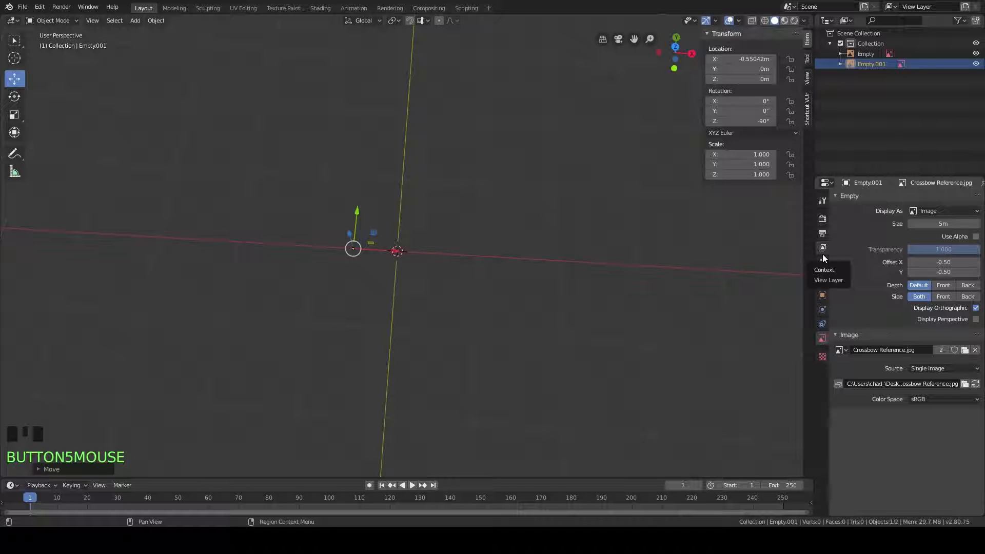
key(KP_7)
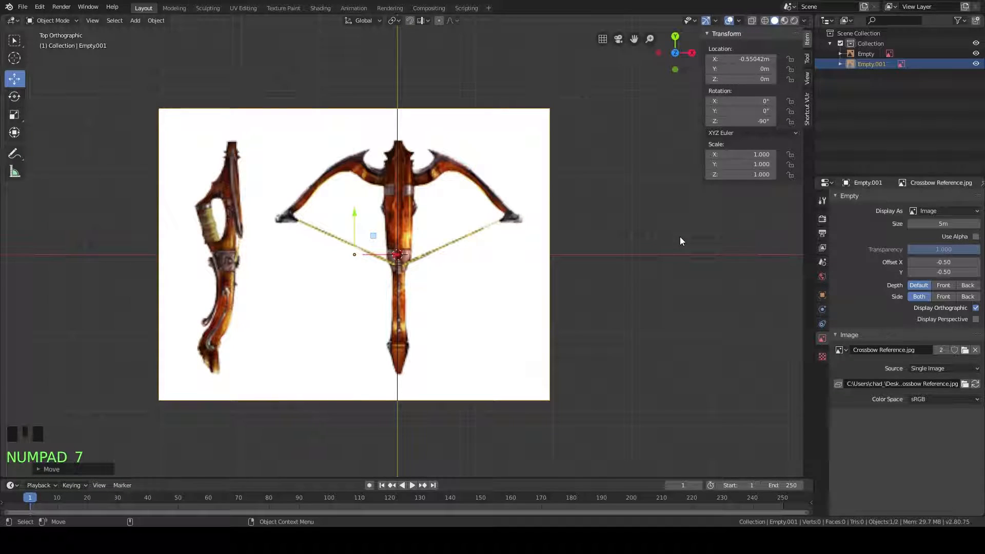
Step: Enable Use Alpha on the flat reference image and lower its transparency value to about 0.16
scroll(680, 236, up, 1)
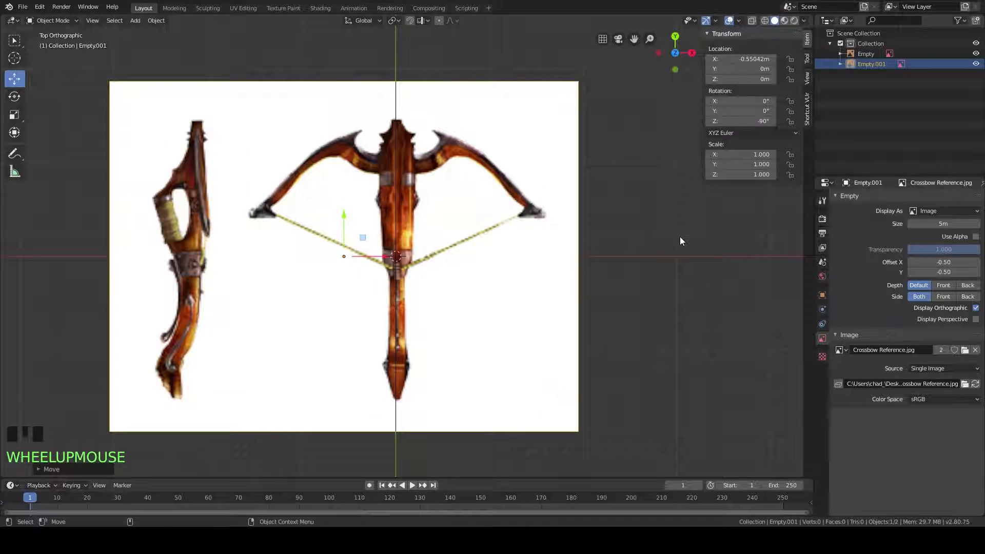
click(975, 237)
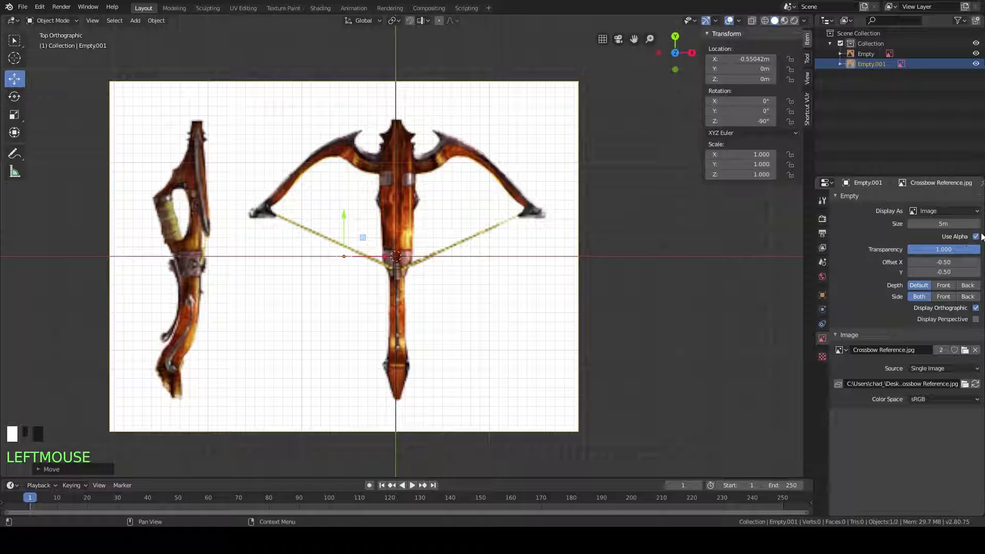
drag(970, 252, 940, 249)
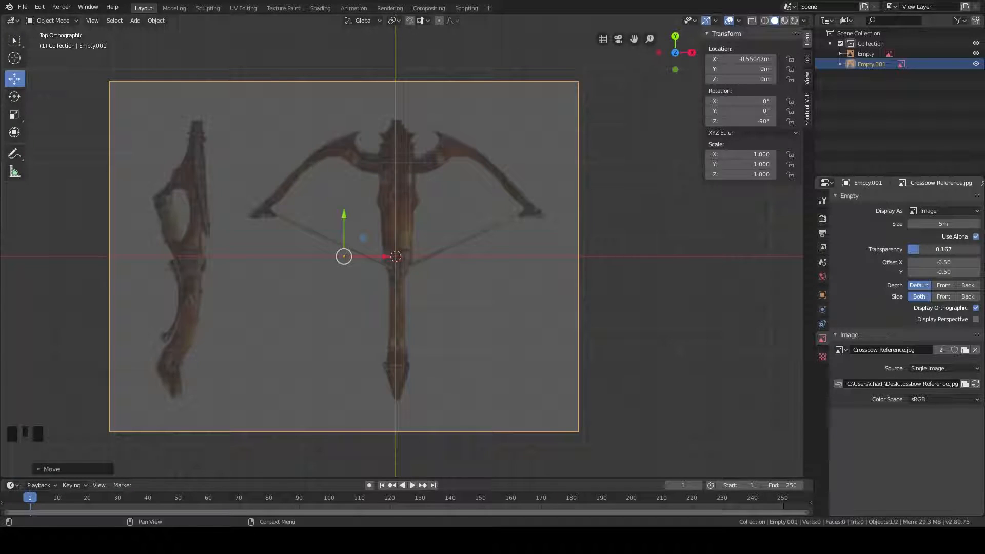
click(947, 248)
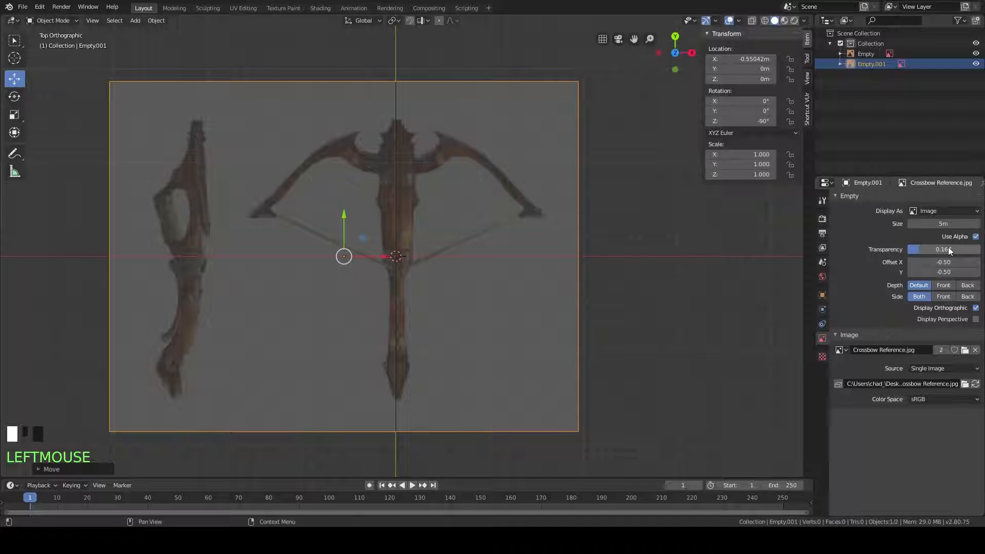
Step: Enable Use Alpha on the upright side-view reference image and set its transparency value to 0.15
click(867, 54)
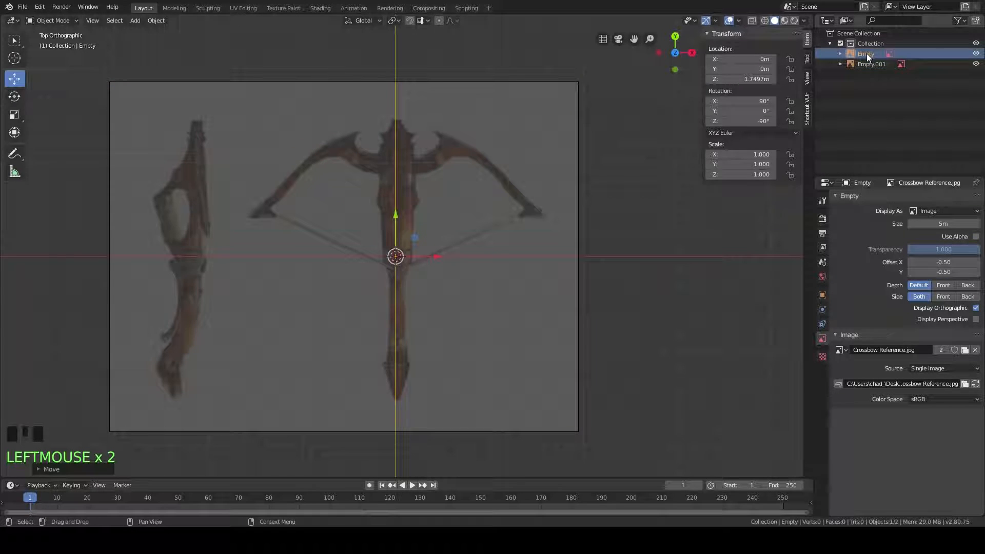
click(976, 237)
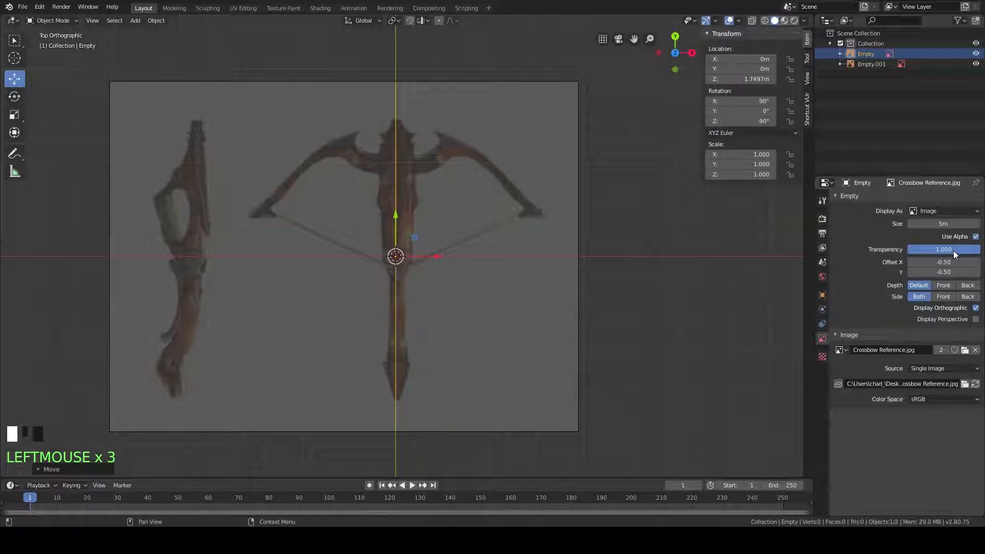
key(Escape)
shift+middle_drag(623, 291, 624, 283)
key(KP_3)
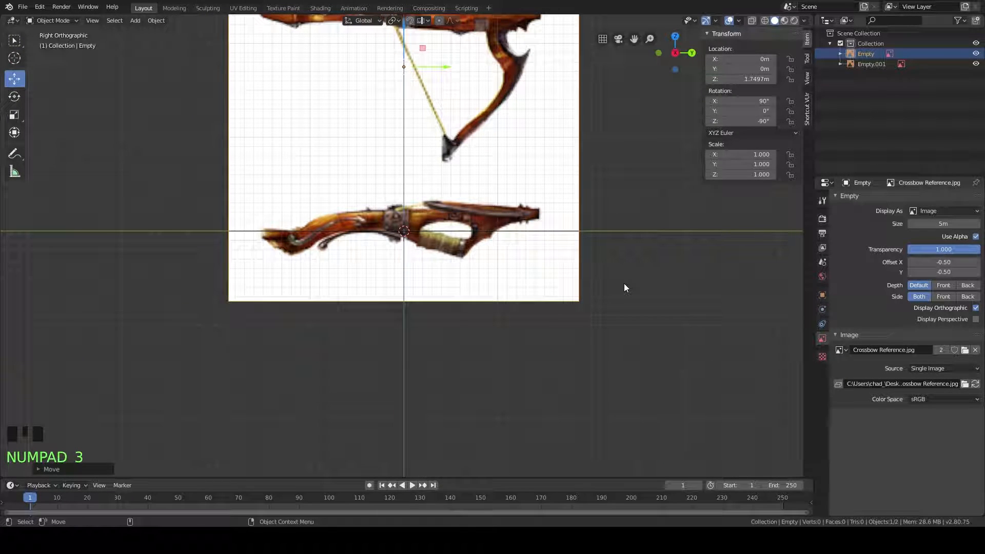
key(KP_1)
key(KP_3)
click(951, 253)
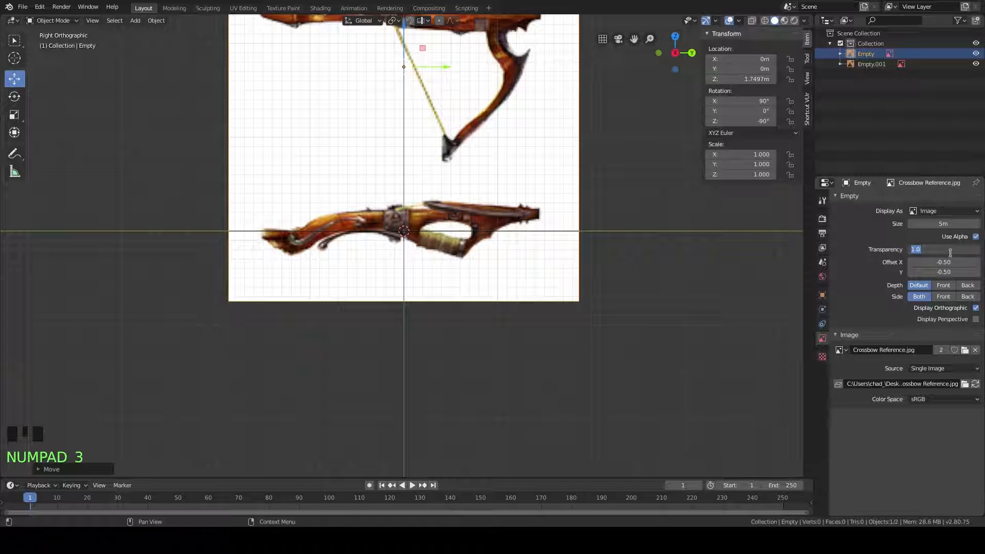
key(Return)
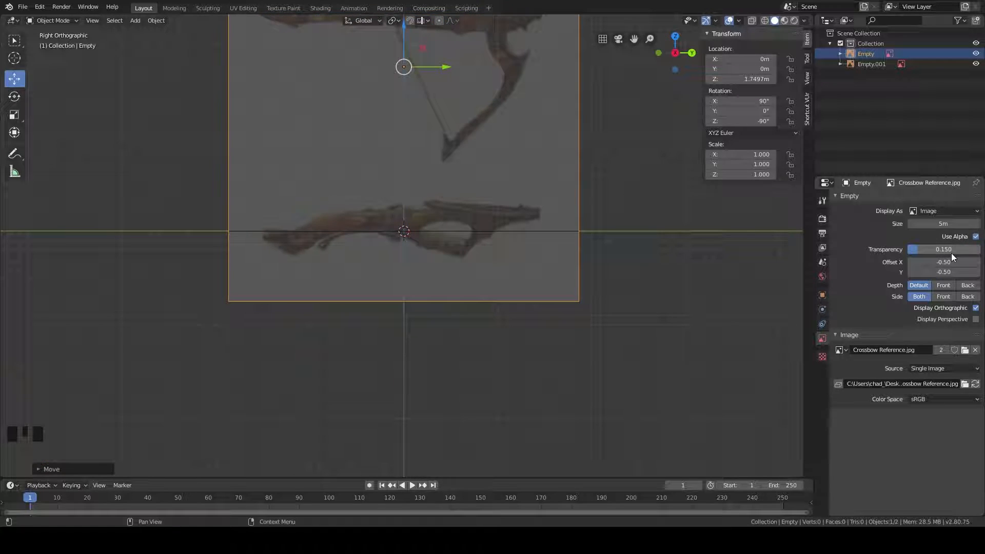
Step: Check how both faded reference images display in the right, top and perspective views
middle_drag(473, 321, 497, 305)
middle_drag(476, 257, 500, 291)
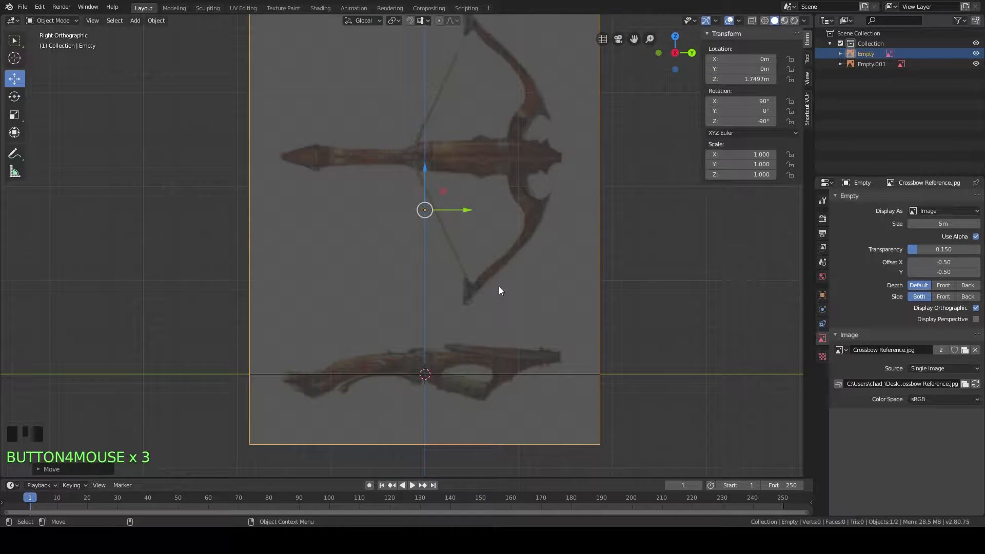
key(KP_7)
key(KP_5)
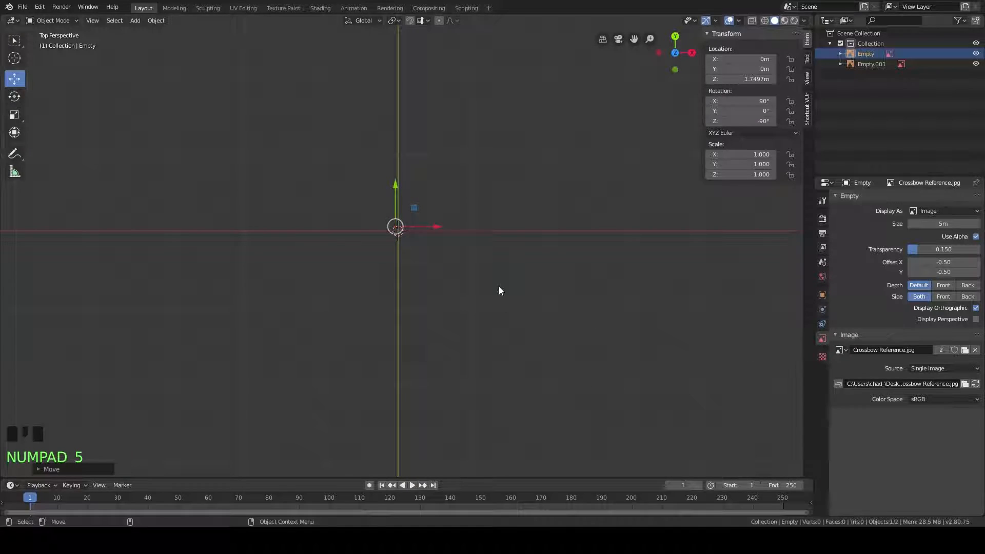
key(KP_3)
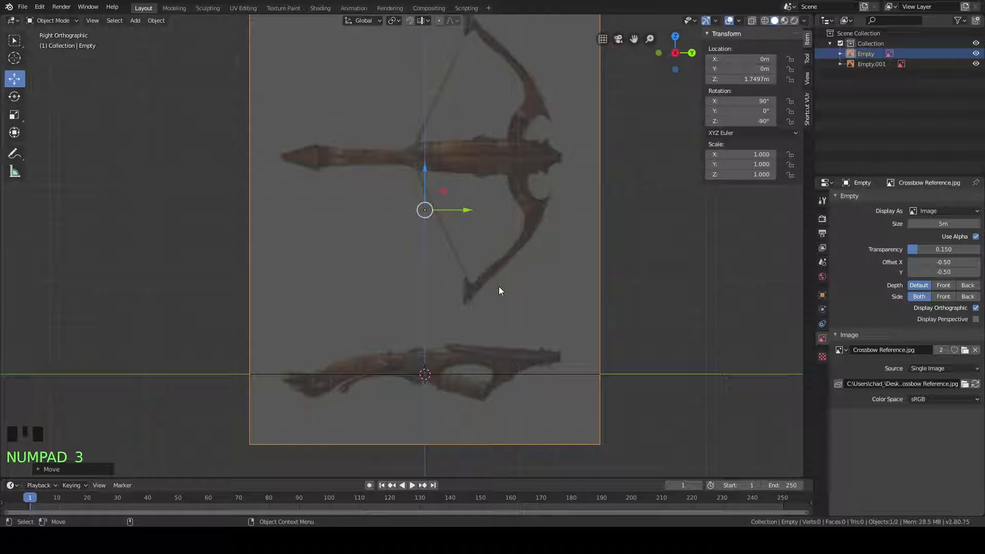
scroll(499, 288, up, 1)
scroll(435, 337, down, 1)
middle_drag(471, 395, 535, 377)
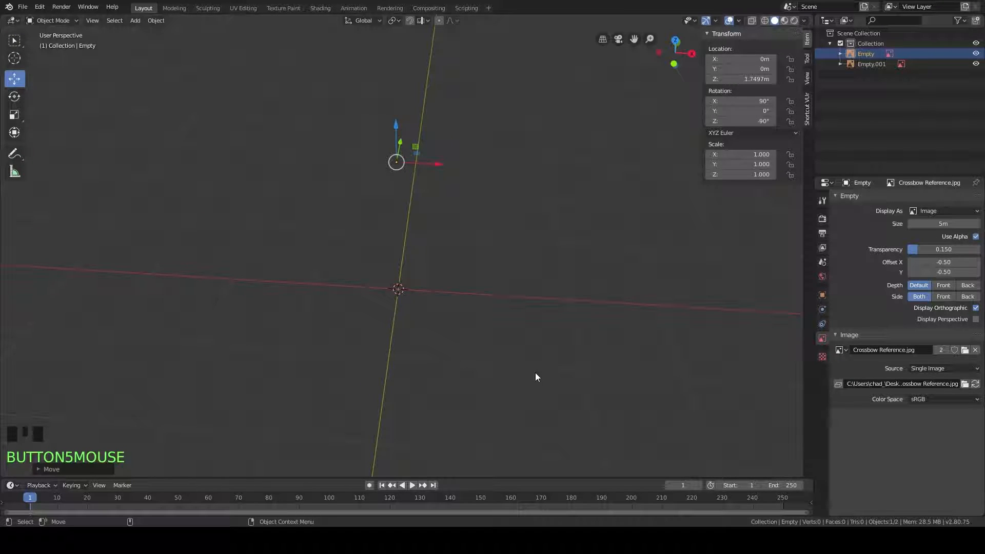
Step: Add a cube mesh at the world origin over the crossbow in top orthographic view
key(KP_7)
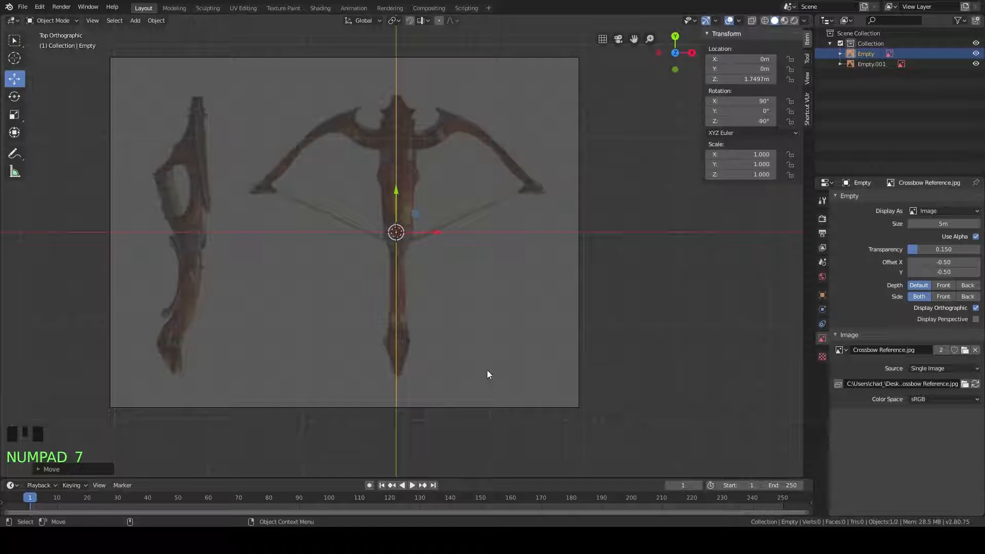
key(shift+a)
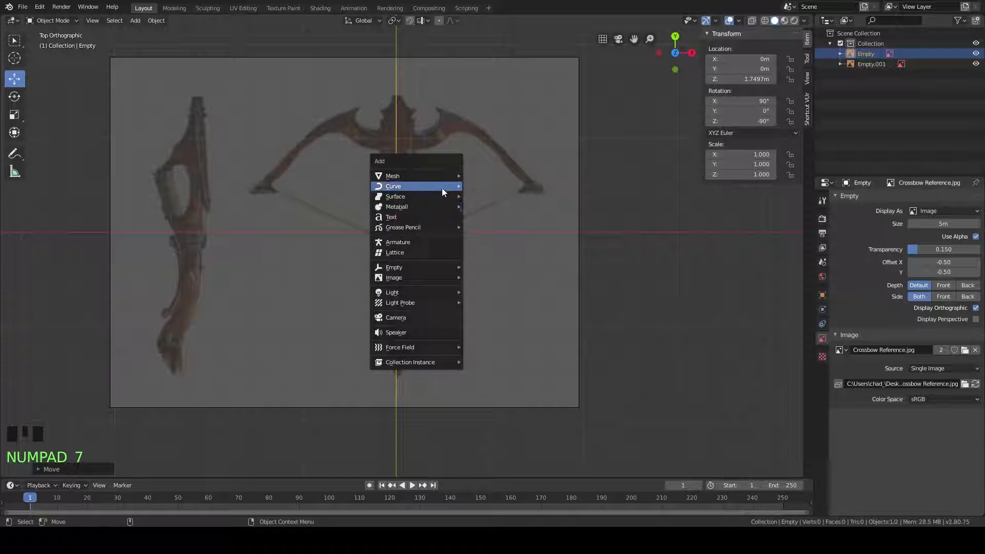
mouse_move(442, 176)
click(494, 186)
scroll(448, 263, up, 2)
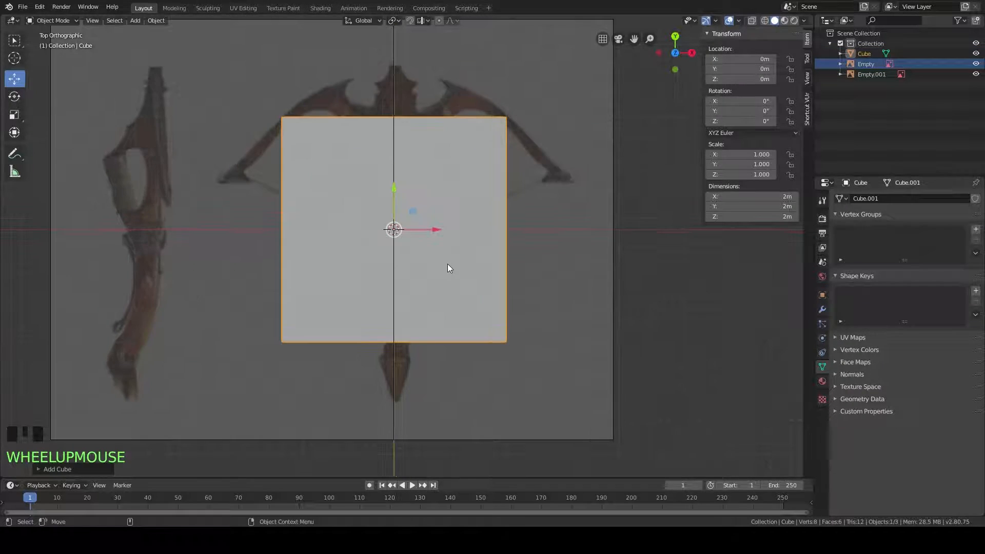
middle_drag(489, 256, 491, 275)
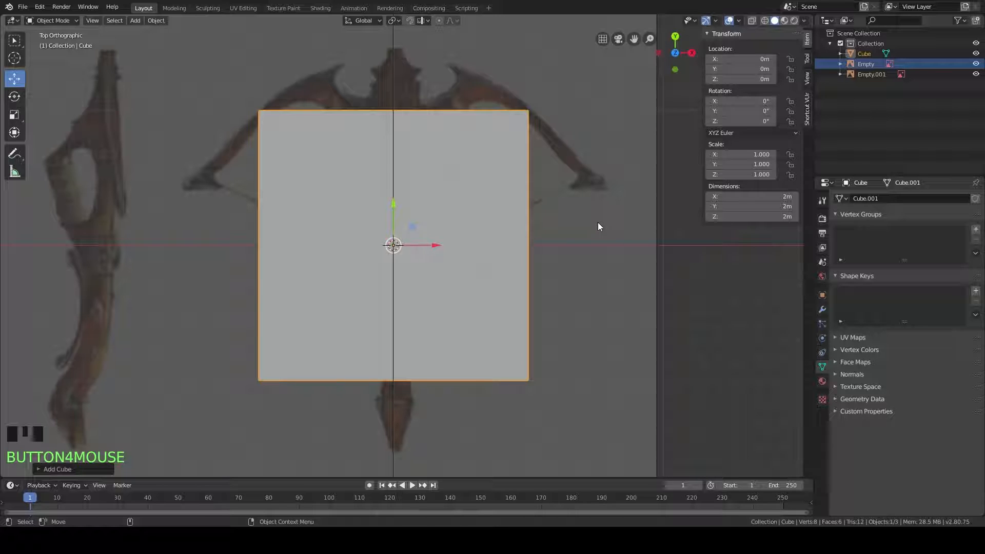
Step: Switch the viewport to wireframe shading and enter Edit Mode on the cube
key(z)
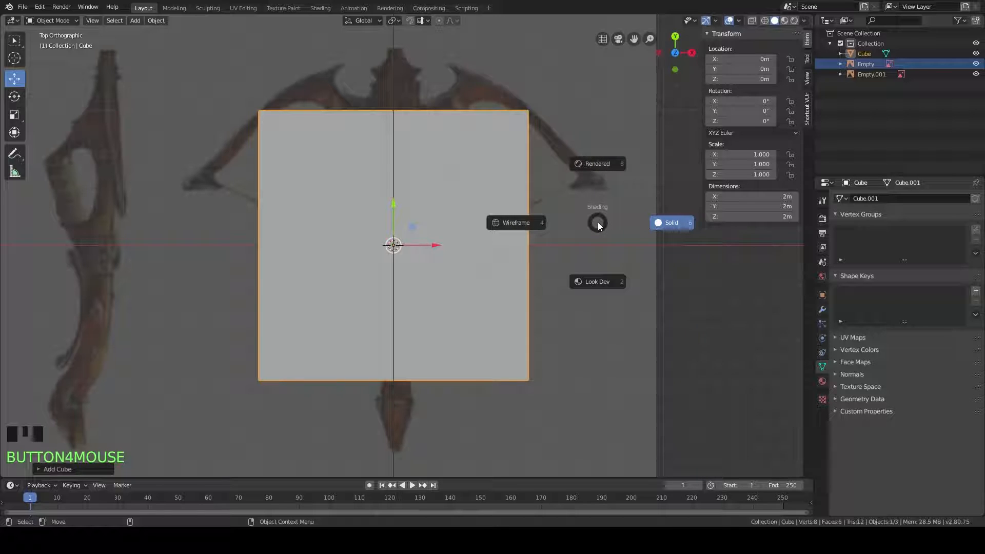
click(508, 223)
middle_drag(508, 223, 509, 211)
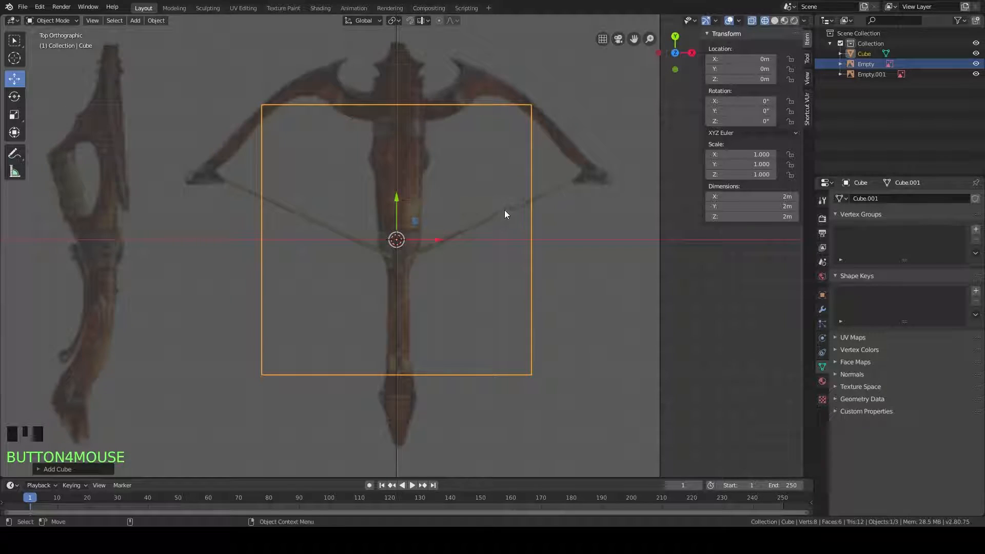
shift+middle_drag(347, 130, 345, 138)
key(Tab)
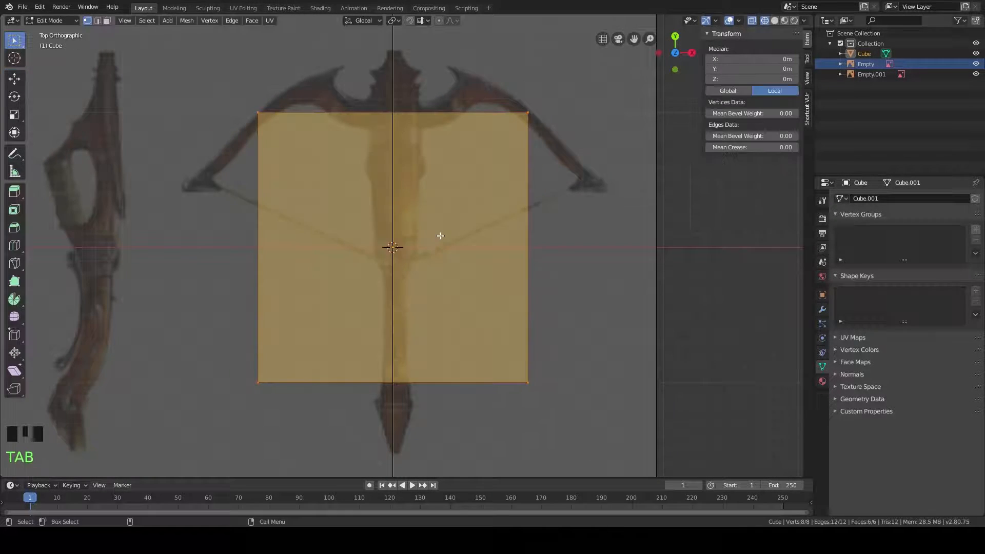
Step: Add a vertical loop cut through the cube's centre and delete the vertices on its negative X side
click(15, 245)
click(396, 133)
click(14, 40)
drag(380, 64, 229, 419)
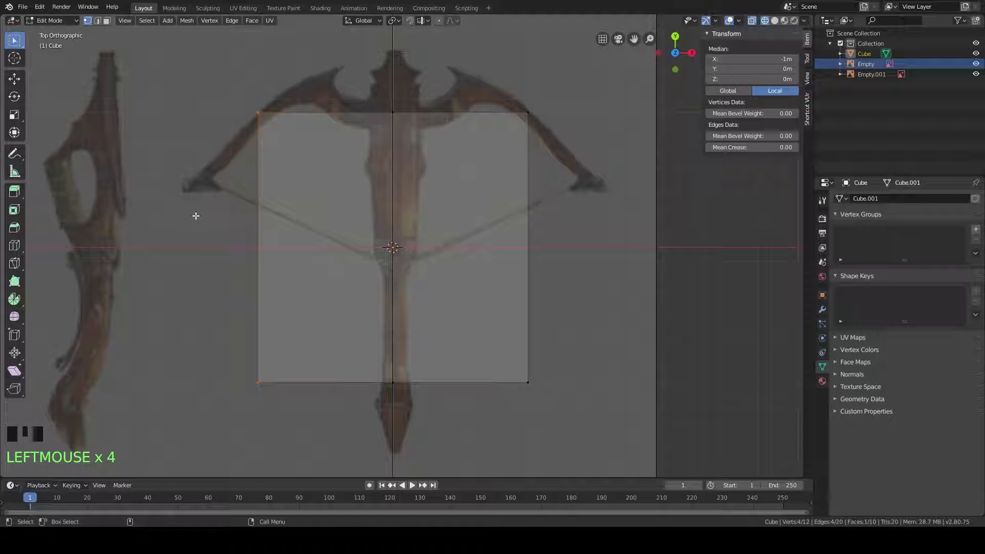
key(x)
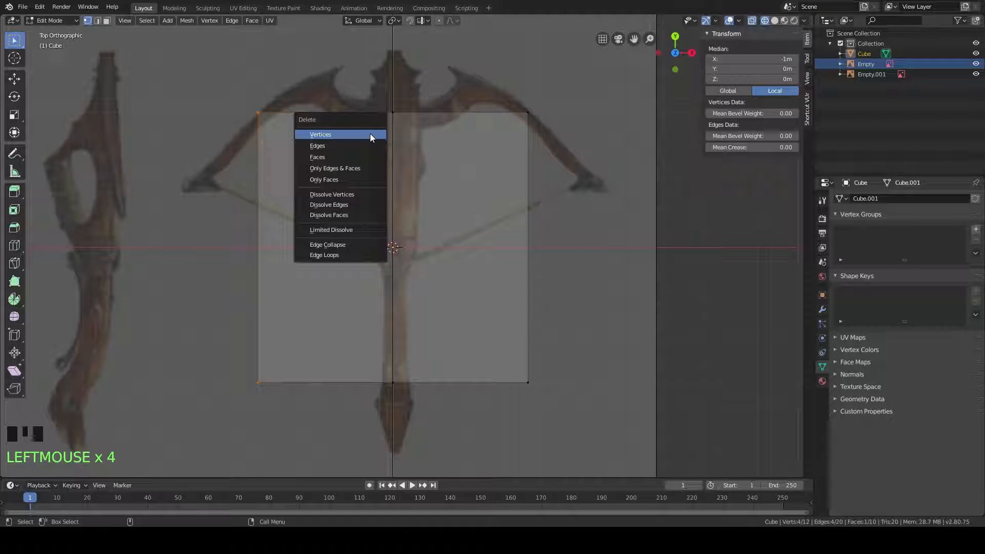
click(369, 133)
Step: Add a Mirror modifier on the X axis to the half cube in Object Mode and enable its Clipping option
middle_drag(354, 269, 355, 235)
middle_drag(371, 199, 379, 200)
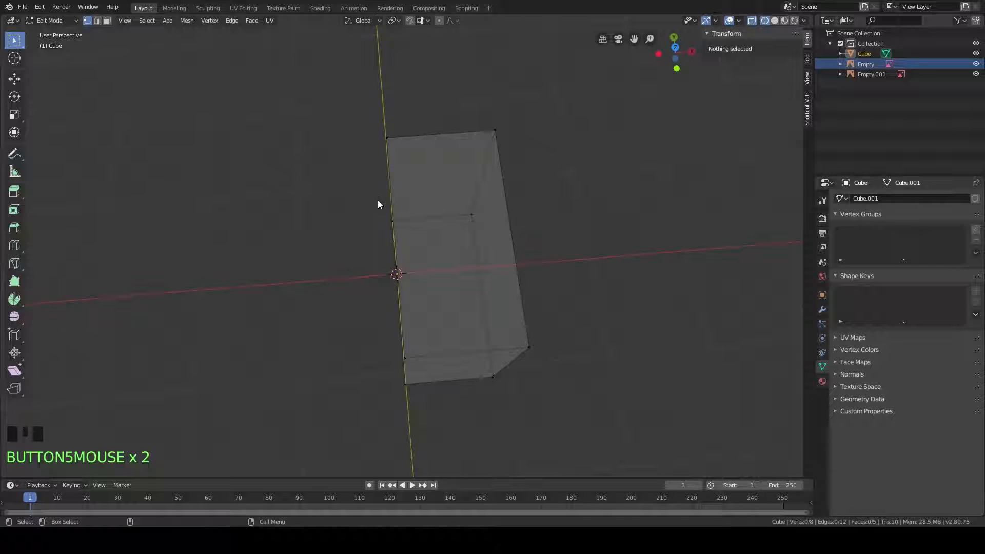
key(Tab)
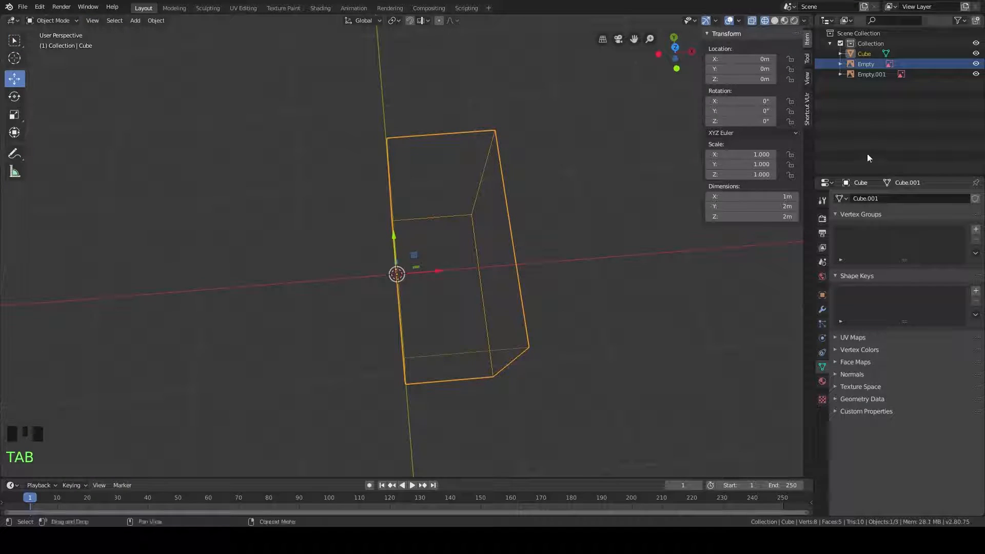
click(822, 309)
click(896, 199)
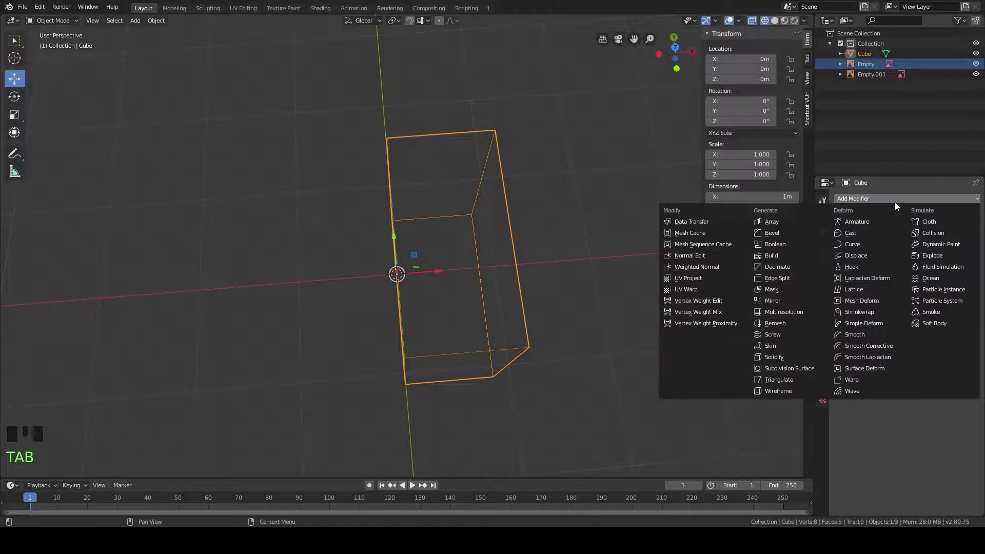
click(789, 300)
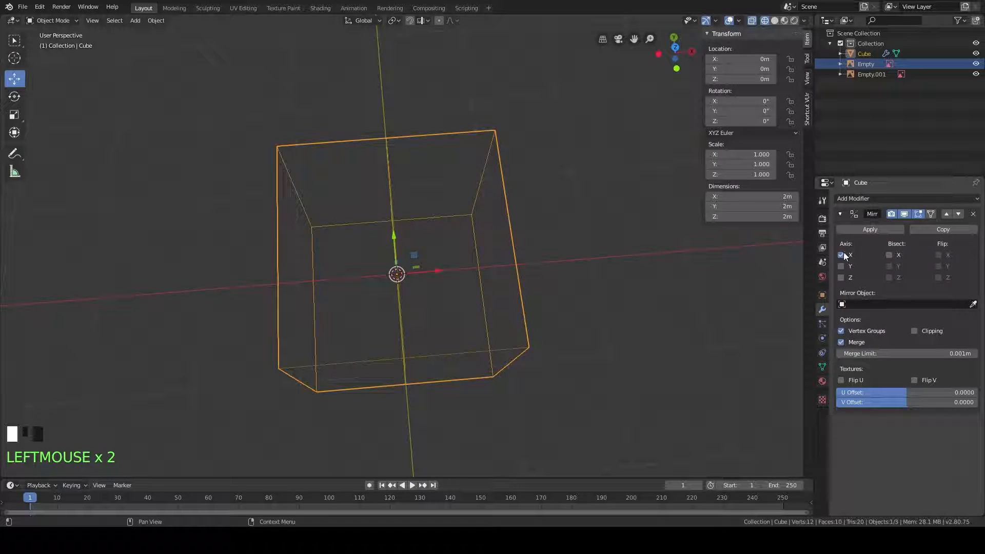
middle_drag(599, 333, 601, 315)
click(915, 331)
Step: Turn off the Mirror modifier's Clipping and try moving the cube and its vertices along X in solid shading
mouse_move(561, 361)
middle_down()
mouse_move(567, 290)
mouse_move(542, 268)
mouse_move(562, 336)
mouse_move(553, 354)
mouse_move(586, 276)
mouse_move(524, 221)
middle_up()
key(z)
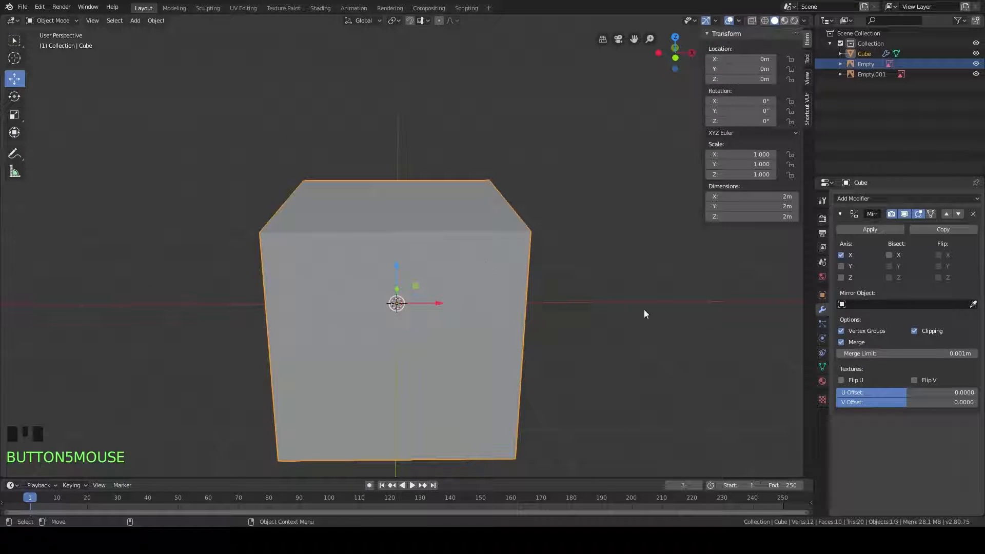
click(914, 331)
drag(439, 304, 520, 302)
key(ctrl+z)
key(Tab)
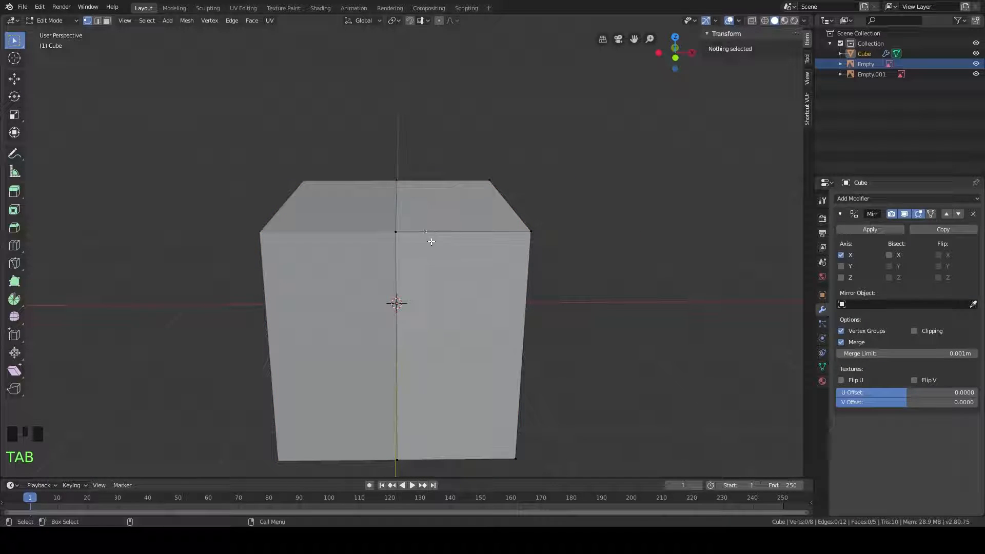
drag(532, 136, 303, 467)
key(g)
key(x)
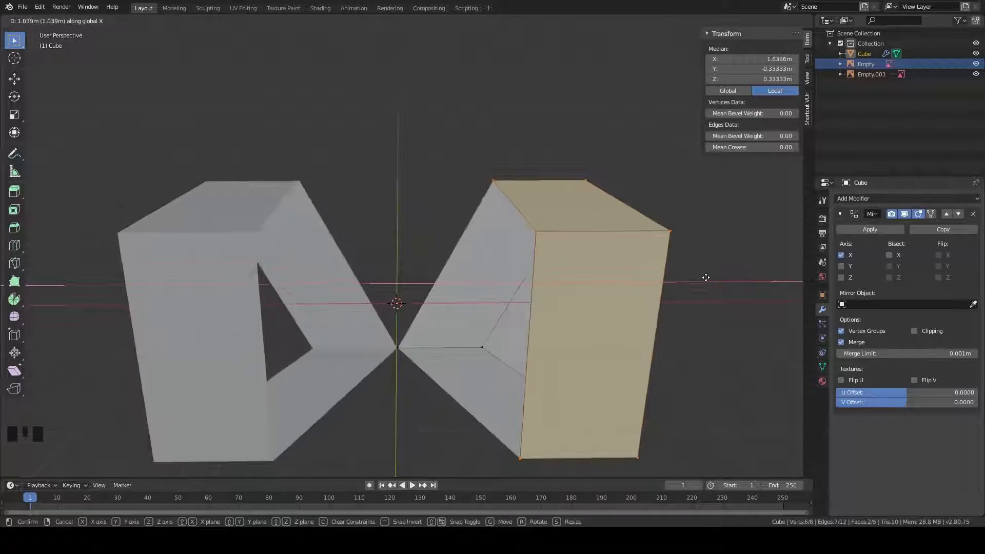
key(Escape)
Step: Turn the Mirror modifier's Clipping back on and try the X move of the selected vertices again
click(914, 331)
key(g)
key(x)
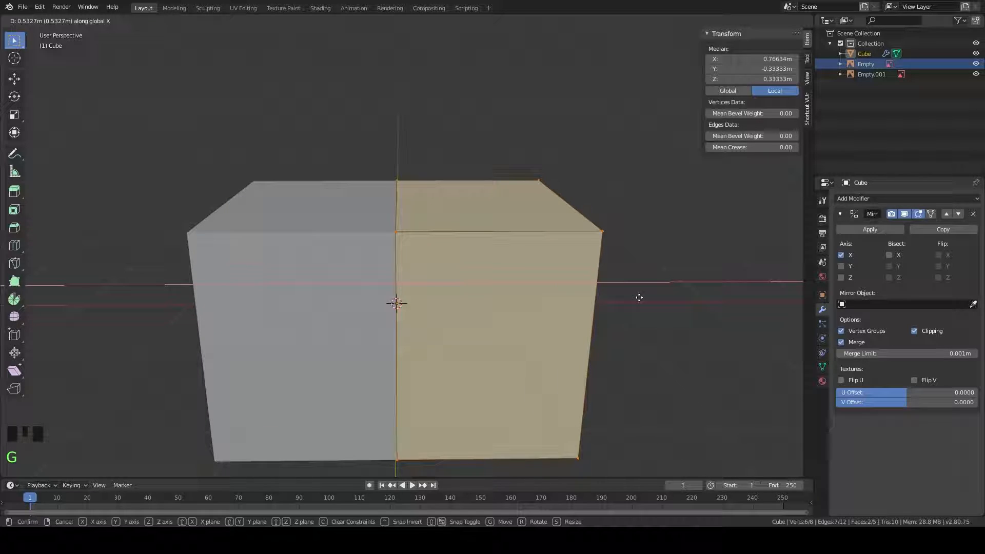
key(Escape)
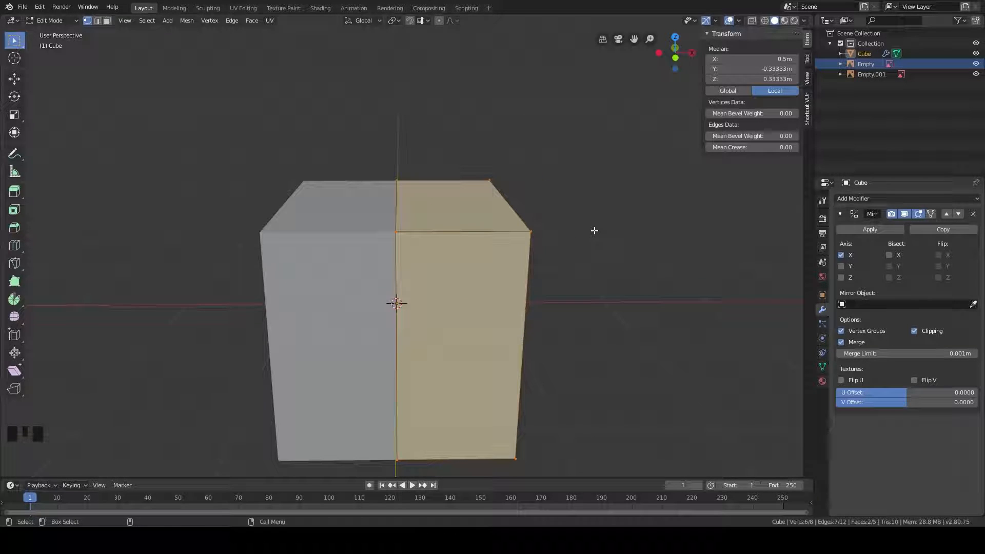
Step: Scale the entire mesh down to about 0.22 m high in wireframe top view
middle_drag(486, 279, 485, 297)
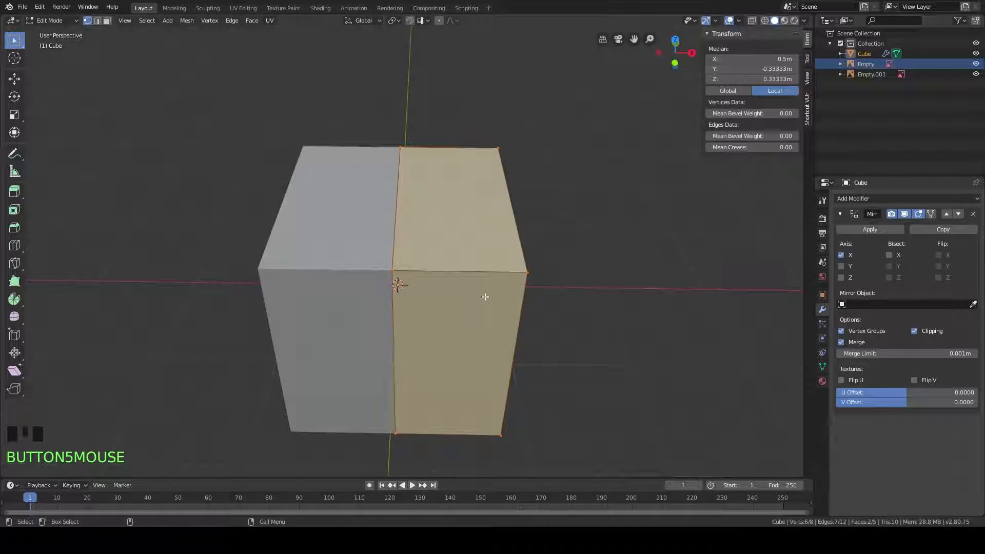
key(KP_7)
scroll(486, 297, up, 1)
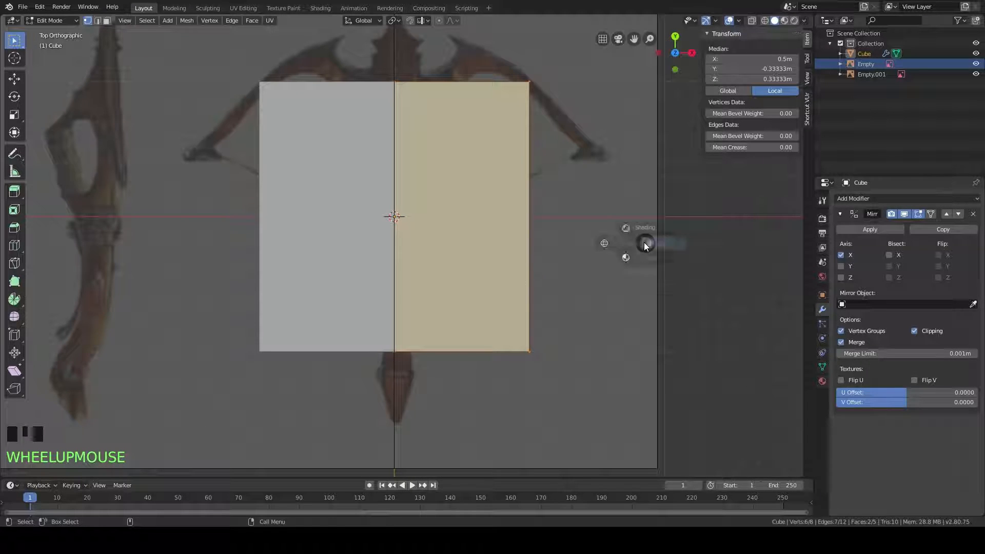
click(577, 241)
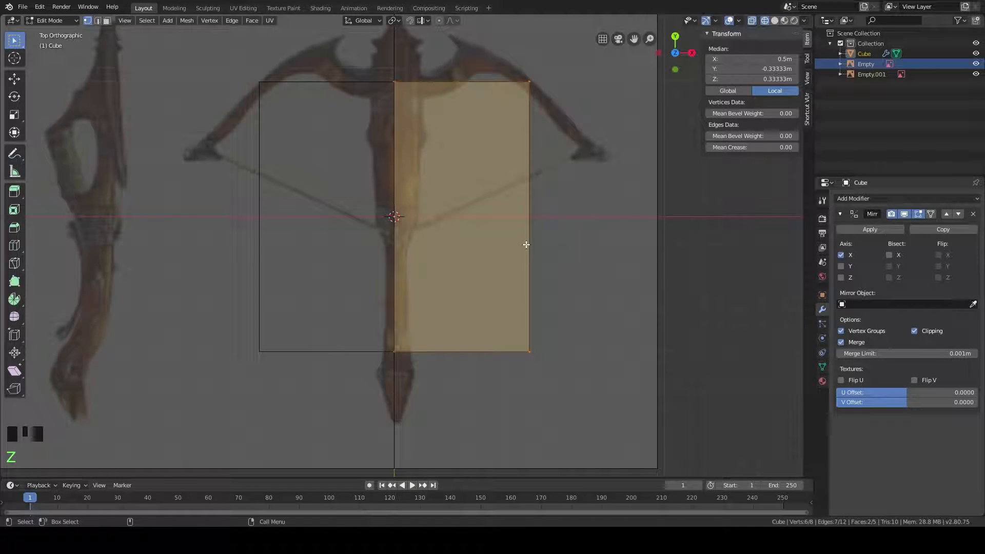
scroll(526, 245, up, 1)
key(s)
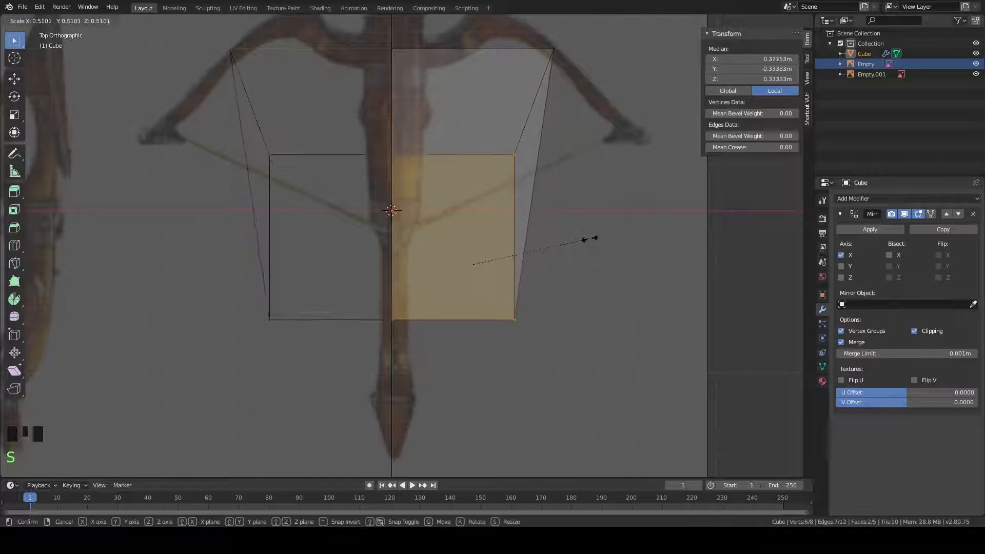
right_click(637, 229)
key(a)
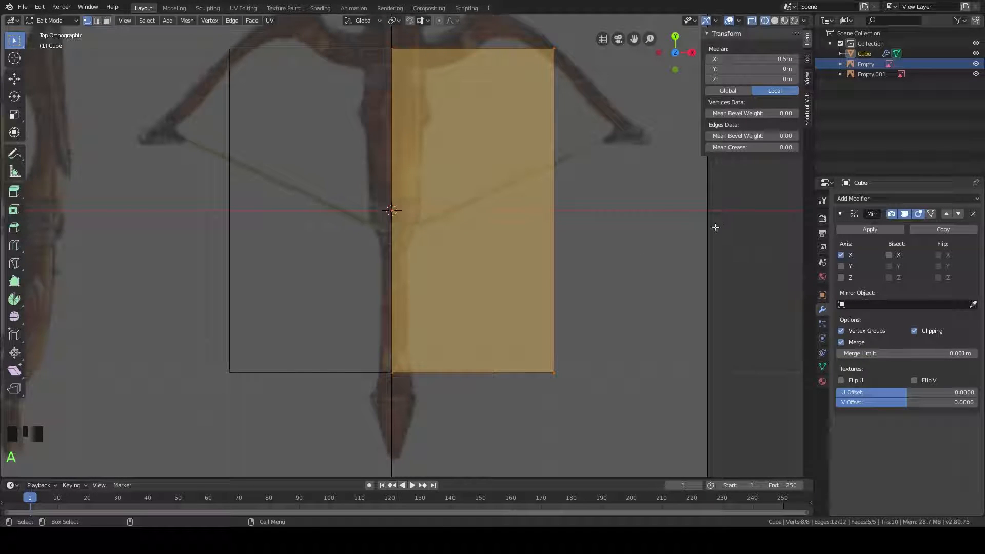
key(s)
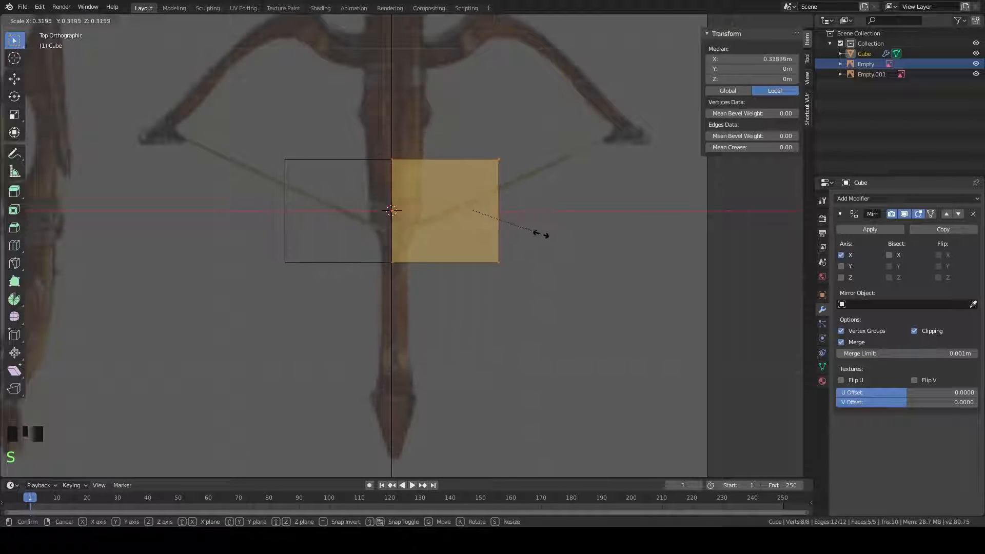
click(478, 228)
scroll(587, 183, up, 3)
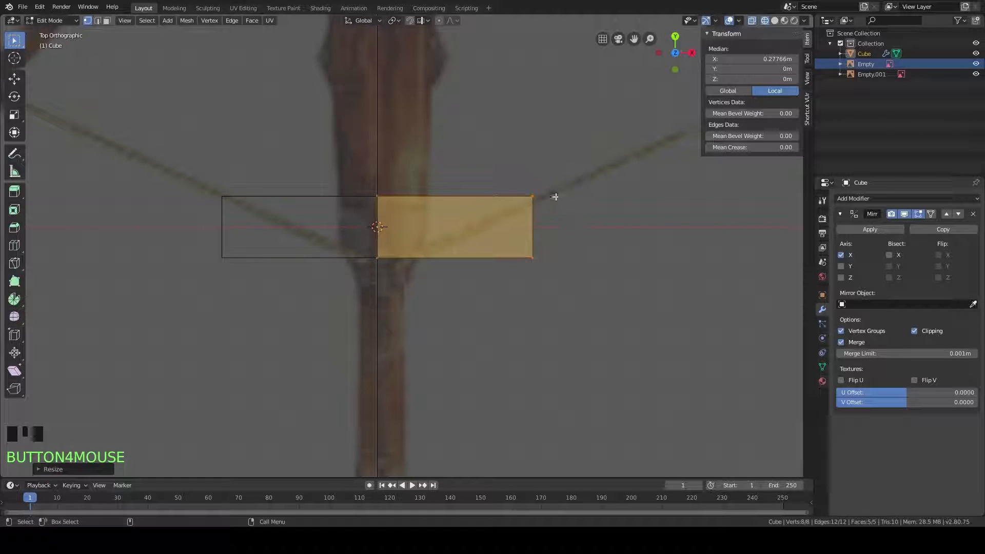
scroll(520, 196, down, 1)
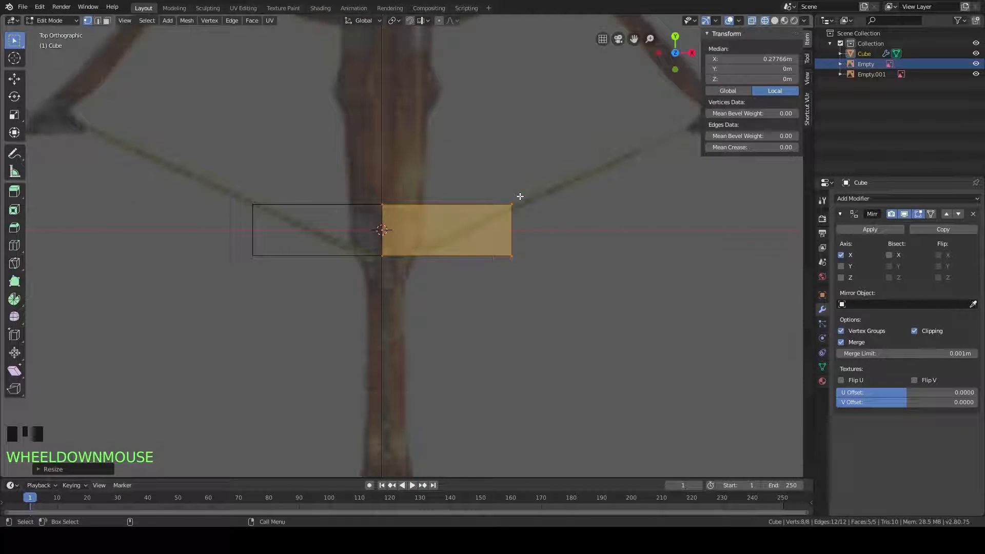
Step: Move the whole mesh about -0.33 m along Y onto the narrow part of the crossbow stock
key(g)
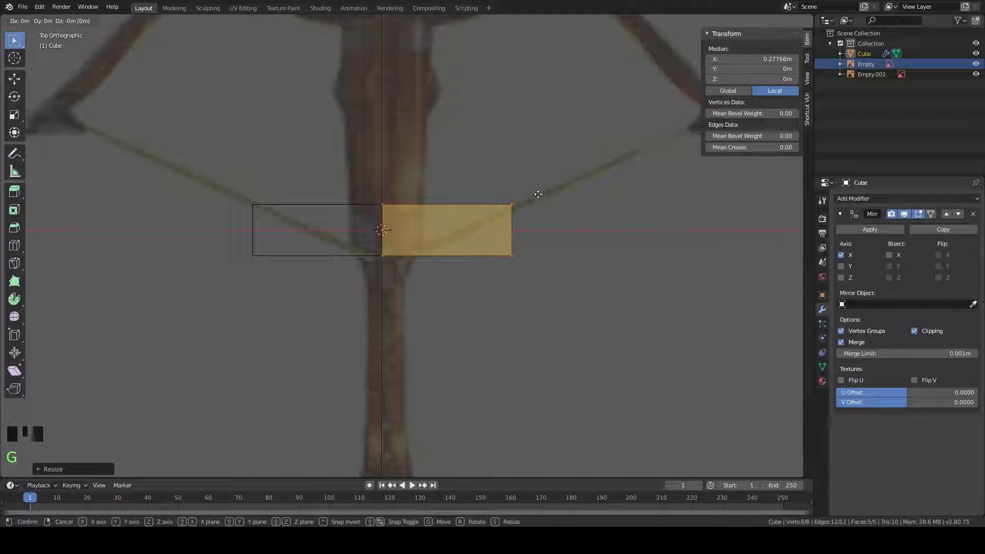
key(y)
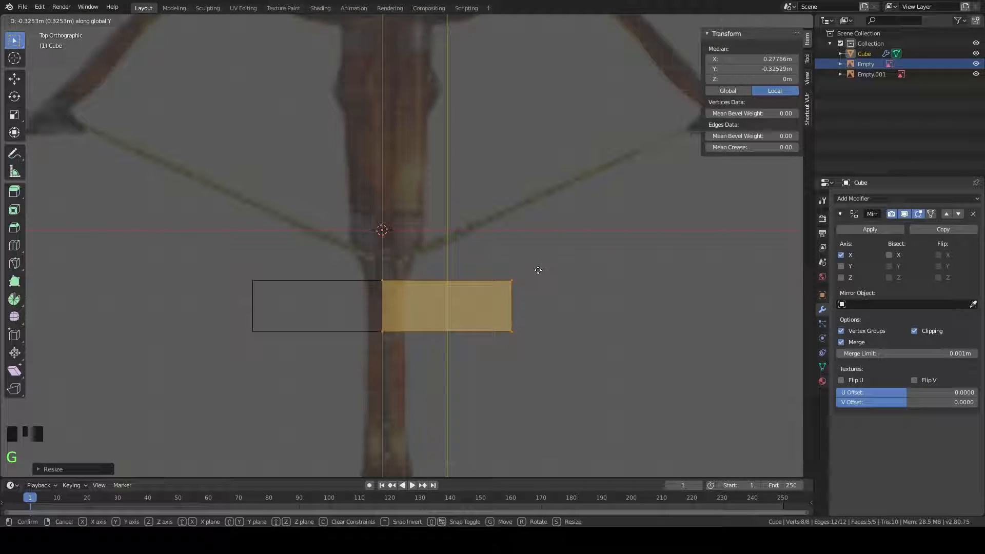
click(537, 270)
scroll(570, 267, up, 3)
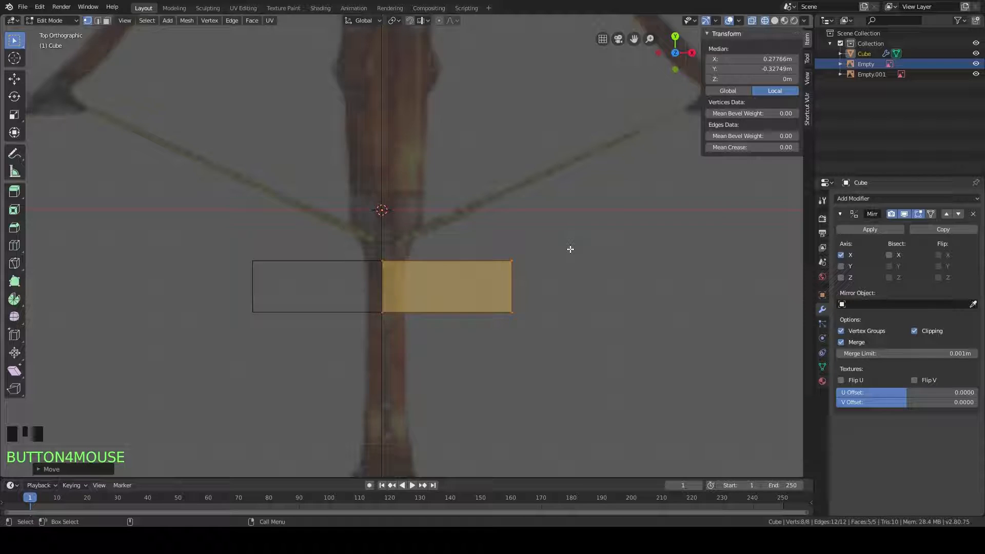
Step: Move the mesh's outer side vertices inward along X to about 0.097 m, matching the edge of the stock
shift+middle_drag(564, 252, 533, 188)
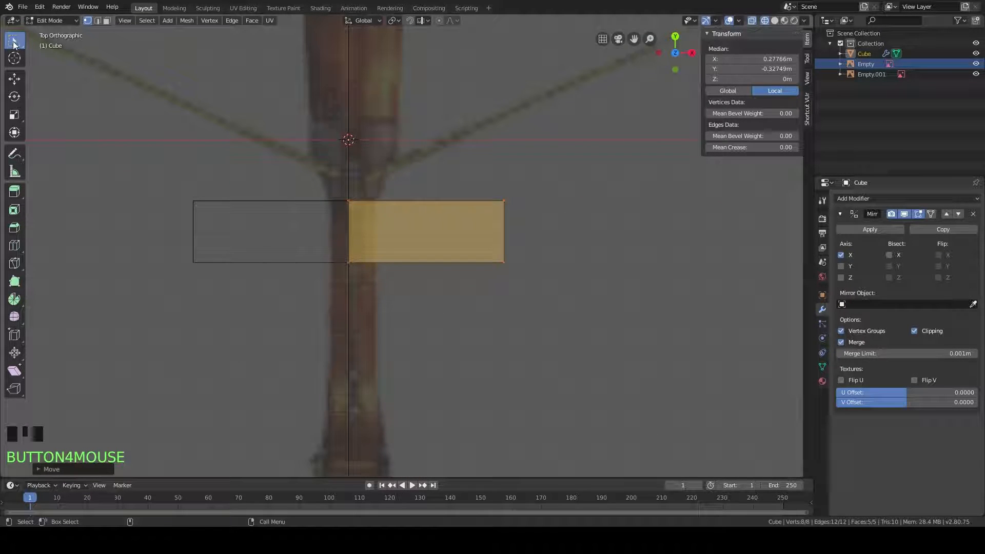
drag(533, 189, 486, 306)
shift+middle_drag(529, 215, 537, 213)
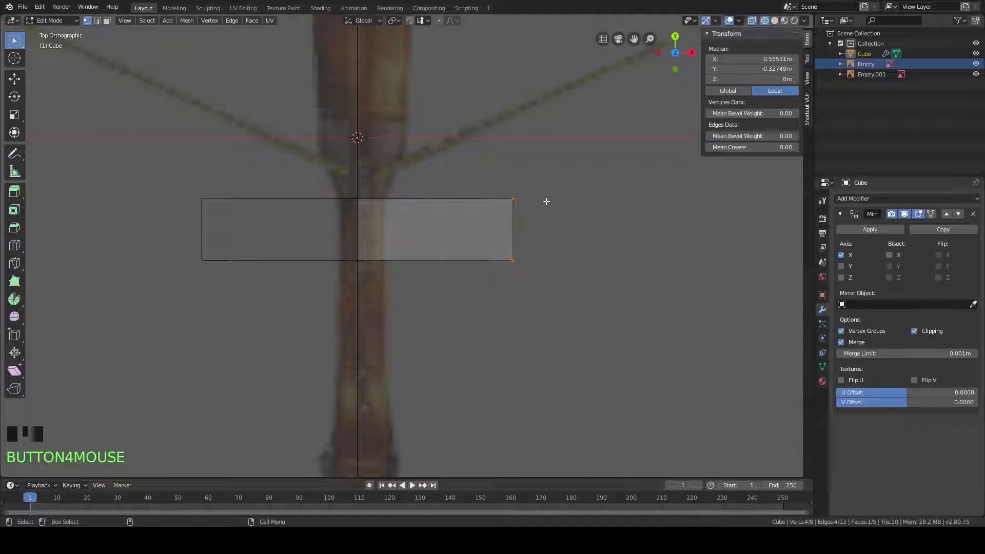
key(g)
key(x)
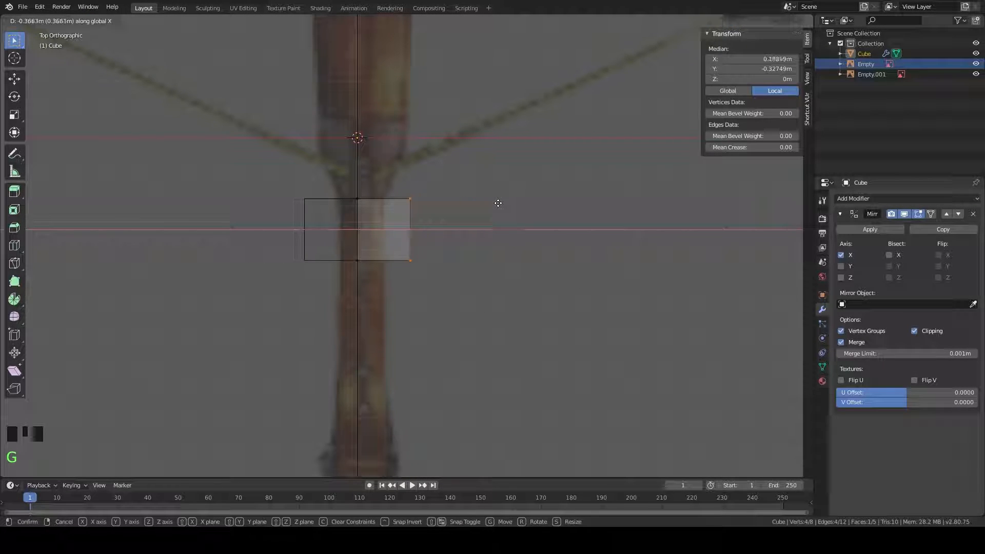
click(477, 205)
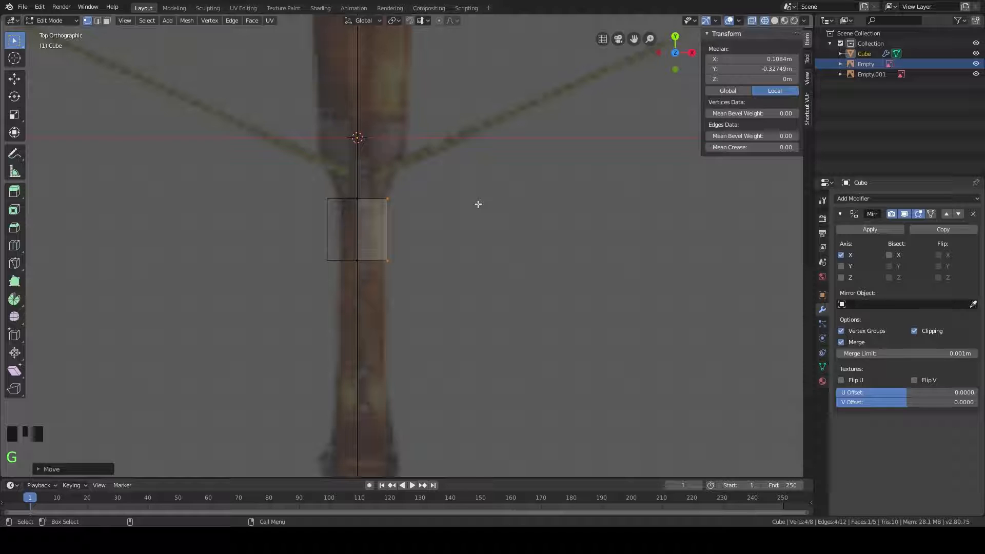
scroll(418, 235, up, 2)
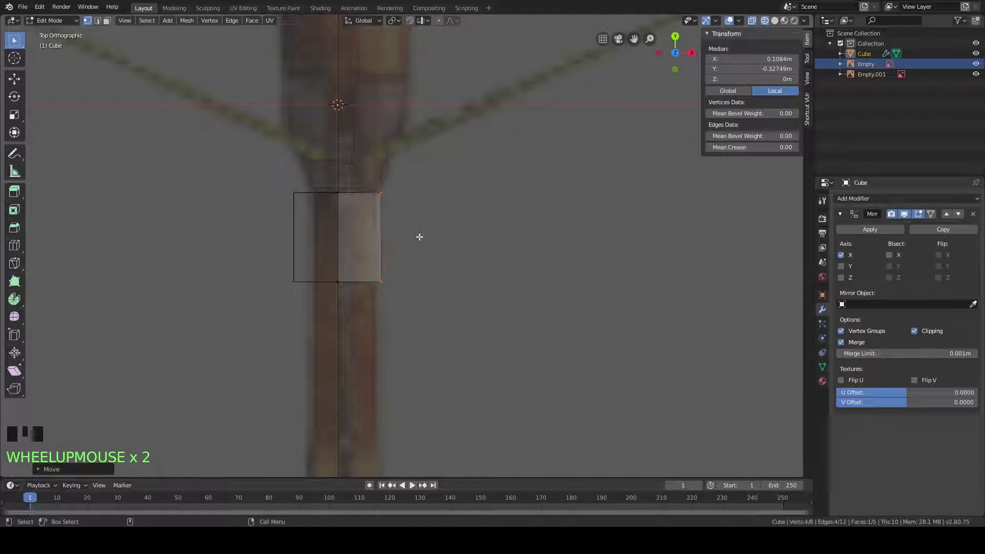
key(g)
key(x)
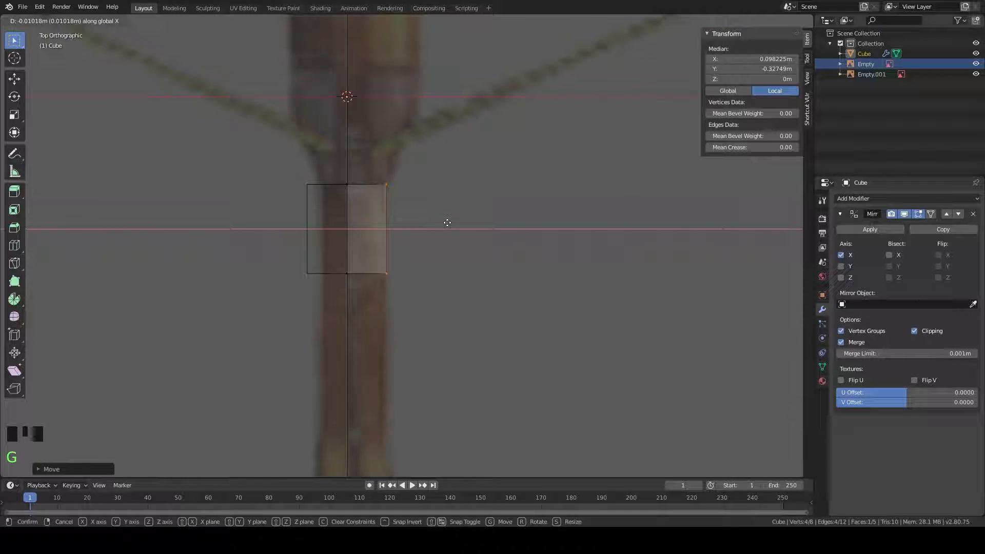
click(447, 223)
scroll(449, 220, down, 2)
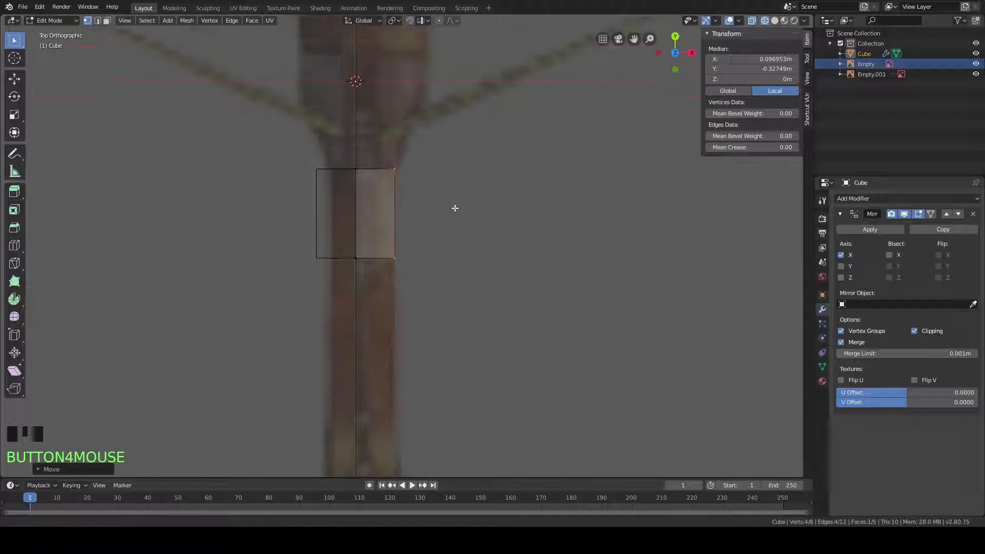
Step: Extrude the mesh's rear end down the stock and adjust it along Y to where the butt starts to flare
shift+middle_drag(394, 422, 392, 365)
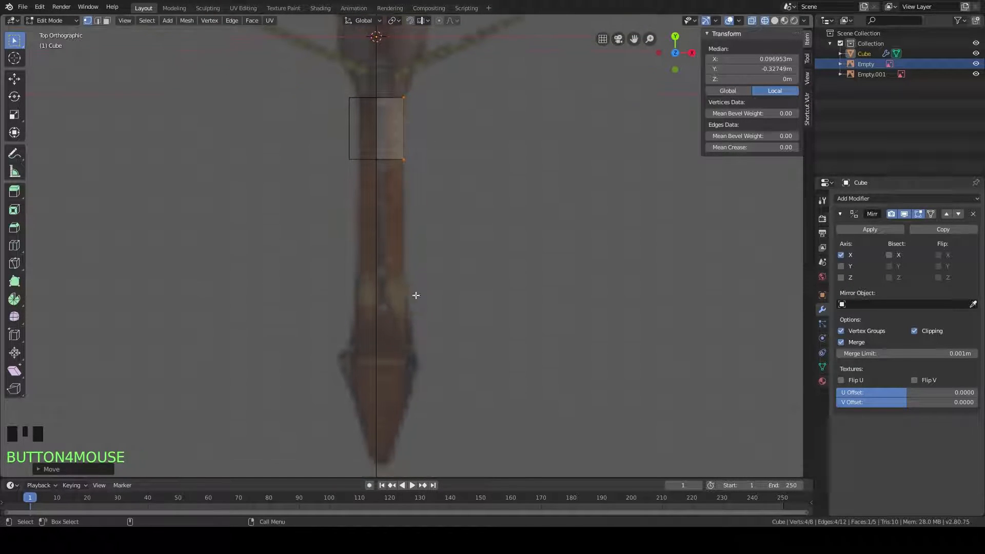
shift+middle_drag(469, 161, 468, 171)
scroll(469, 171, up, 3)
shift+middle_drag(393, 119, 402, 345)
drag(340, 314, 425, 388)
shift+middle_drag(439, 352, 429, 267)
key(e)
click(429, 475)
shift+middle_drag(429, 461, 430, 352)
key(g)
key(y)
click(395, 375)
Step: Extrude the rear end to the widest part of the butt and widen it along X to about 0.26 m overall
scroll(431, 270, down, 2)
shift+middle_drag(441, 411, 420, 305)
key(e)
click(393, 321)
key(g)
key(x)
click(404, 321)
Step: Extrude a short section past the butt's widest part and fit its width along X to the reference
key(e)
click(363, 350)
key(g)
key(x)
click(449, 341)
Step: Extrude the rear end to the butt's tip at about -1.52 m in Y and narrow it along X
key(e)
click(426, 423)
key(g)
key(x)
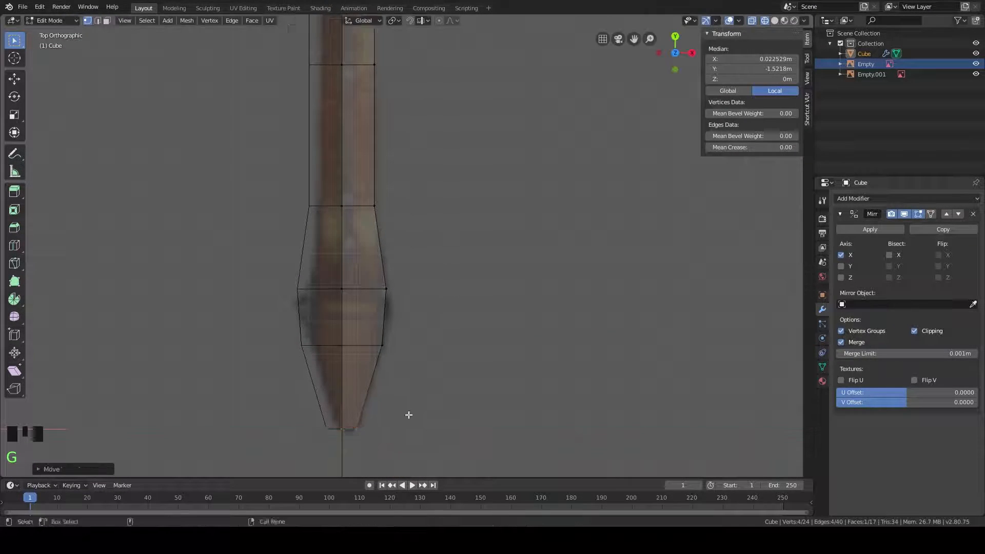
Step: Examine the upper stock and bow limbs of the crossbow in the top-view reference image
scroll(400, 350, down, 2)
shift+middle_drag(397, 254, 408, 300)
scroll(403, 341, down, 1)
scroll(407, 298, up, 2)
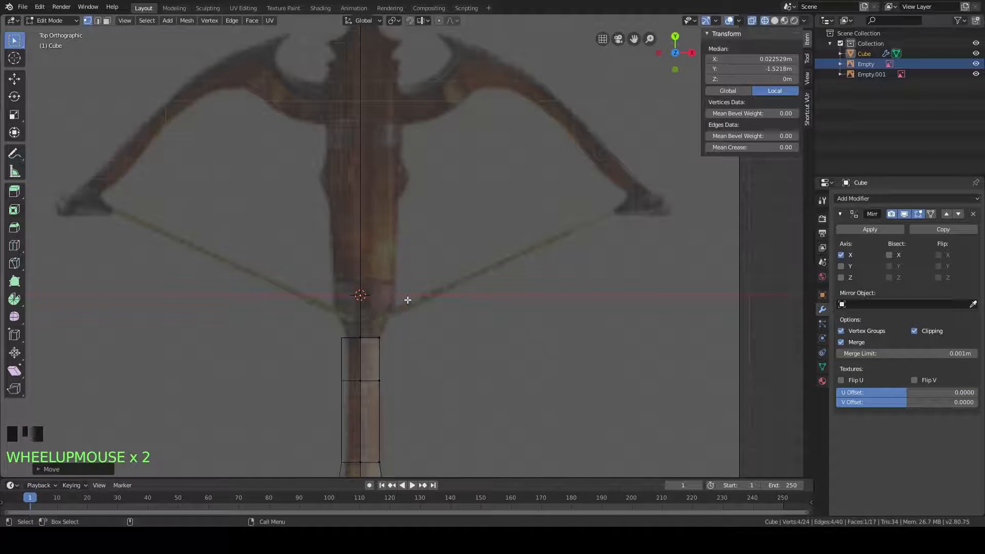
scroll(369, 147, up, 1)
shift+middle_drag(369, 147, 380, 191)
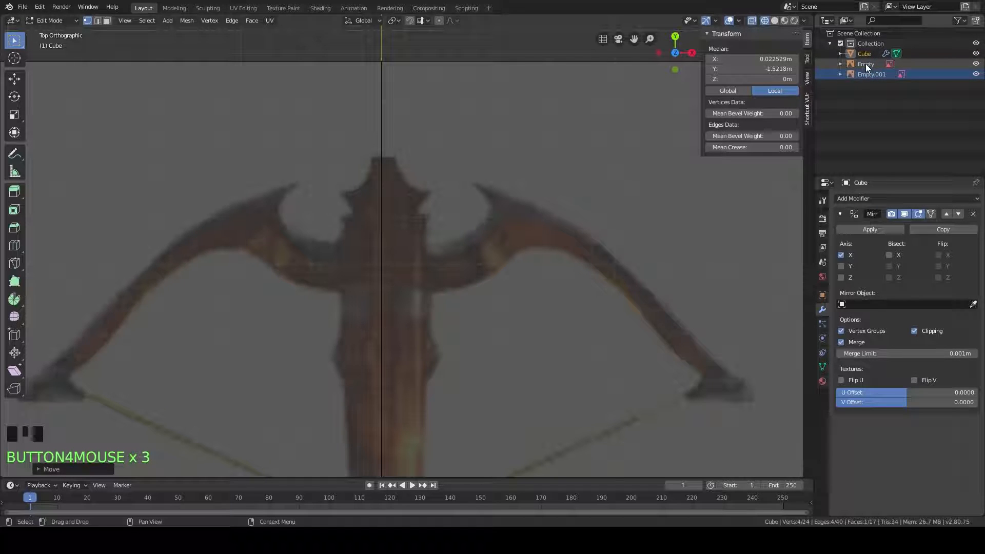
scroll(646, 176, down, 2)
shift+middle_drag(646, 176, 531, 178)
Step: Leave Edit Mode and select the top-view reference image Empty.001
key(Tab)
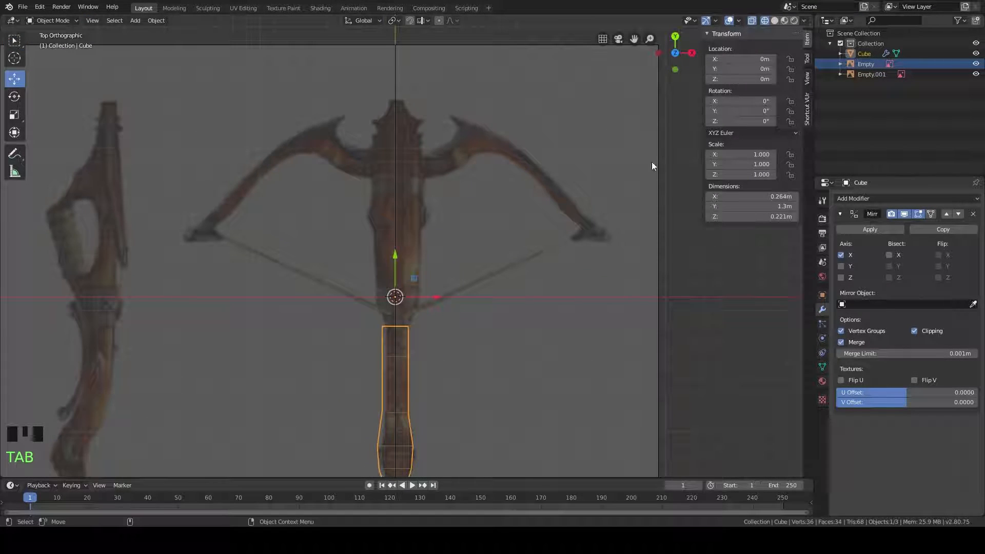
click(867, 74)
shift+middle_drag(425, 265, 429, 255)
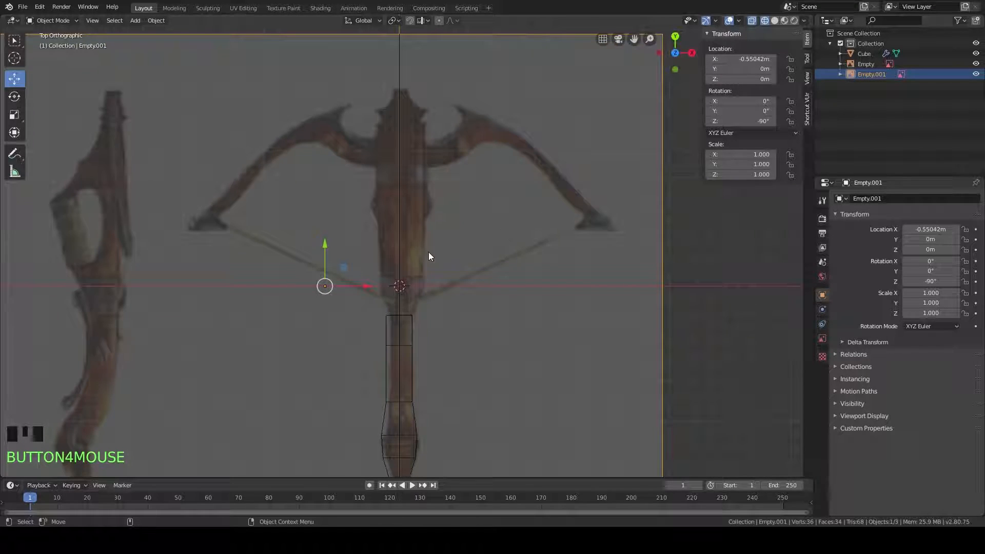
Step: Shift the top-view reference image along X to about -0.562 m so the crossbow is centred on the Y axis
drag(364, 288, 363, 286)
scroll(442, 214, up, 5)
scroll(408, 261, up, 3)
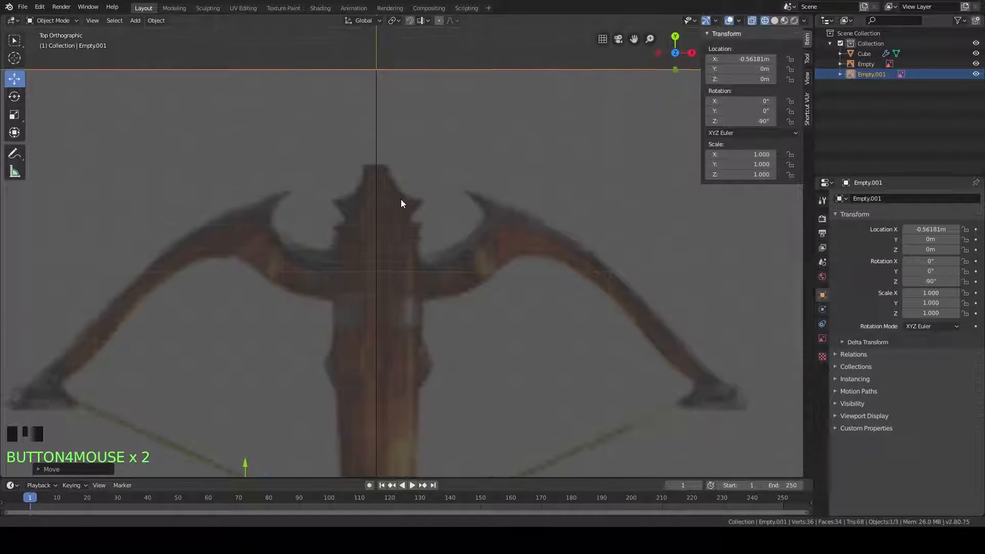
shift+middle_drag(418, 149, 417, 144)
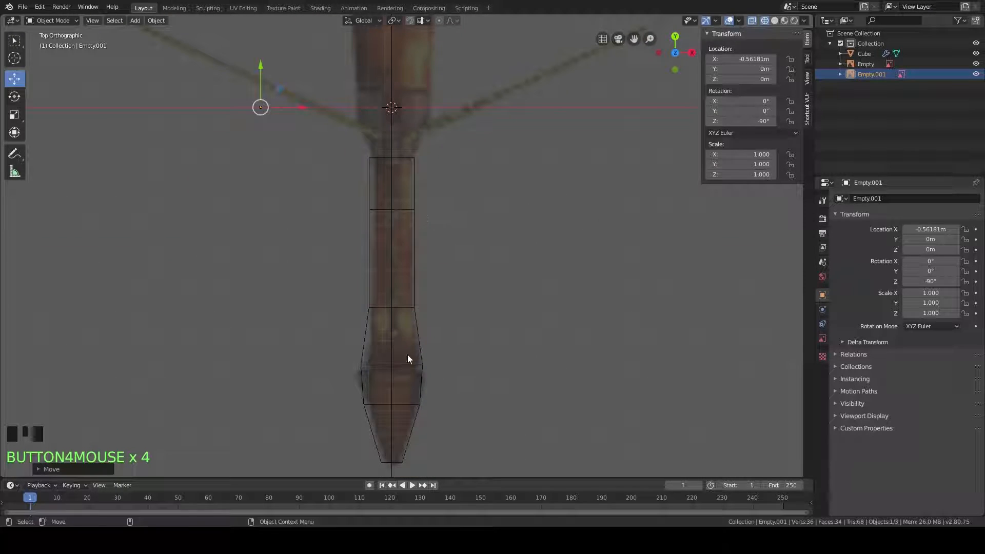
Step: Compare the handle and butt outline of the mesh with the shifted top-view reference image
shift+middle_drag(419, 224, 422, 289)
scroll(416, 228, down, 3)
scroll(398, 265, up, 5)
mouse_move(388, 184)
shift+middle_down()
mouse_move(438, 220)
mouse_move(394, 197)
shift+middle_up()
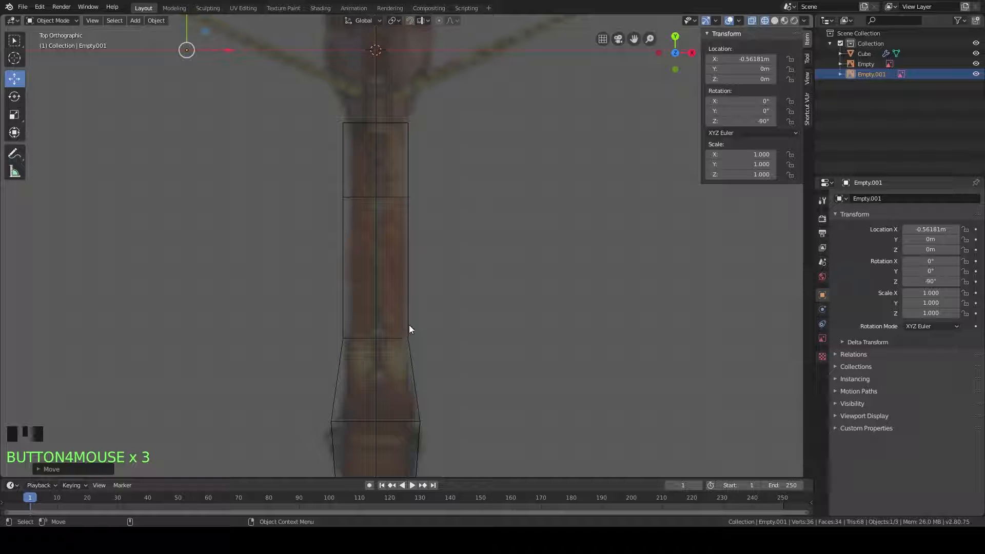
shift+middle_drag(407, 330, 423, 199)
shift+middle_drag(446, 360, 457, 327)
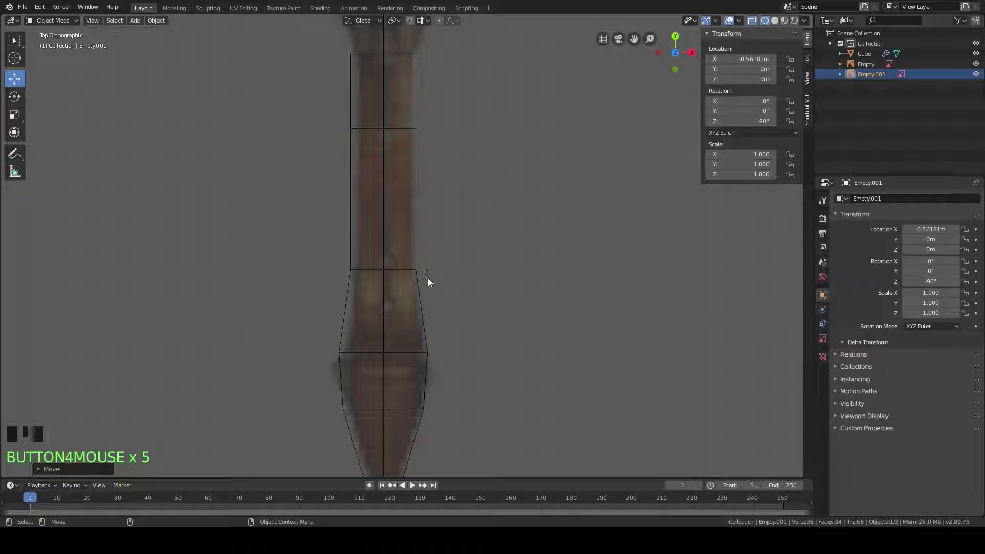
shift+middle_drag(428, 278, 429, 340)
shift+middle_drag(418, 173, 430, 146)
Step: Return to editing the stock mesh and adjust the handle's side vertices along X to follow the top-view reference
click(393, 180)
click(392, 180)
key(Tab)
key(g)
key(x)
click(438, 156)
shift+middle_drag(402, 381, 402, 283)
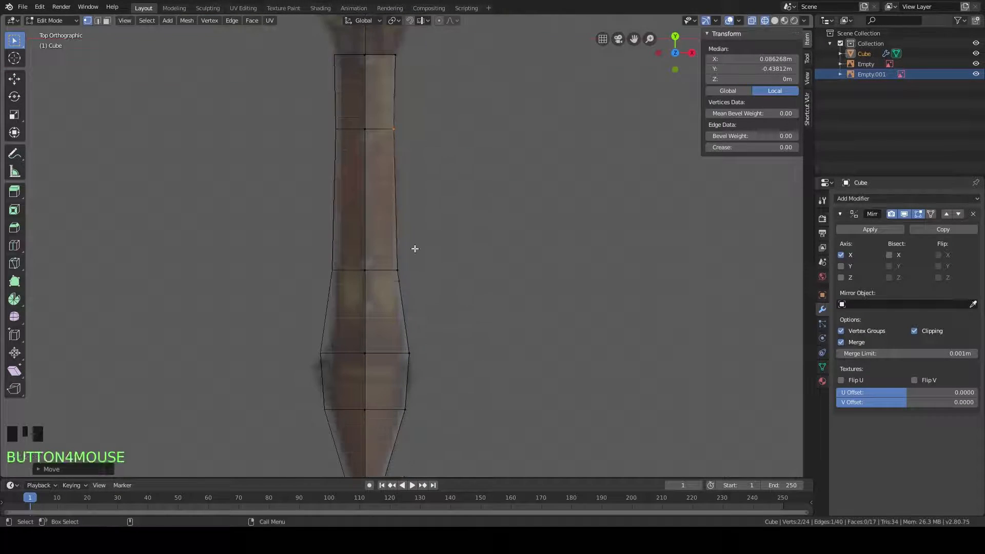
key(g)
key(x)
click(402, 291)
Step: Adjust the side vertices at the handle's front end to about 0.087 m in X
key(g)
key(x)
key(g)
key(x)
click(382, 371)
scroll(378, 286, up, 4)
shift+middle_drag(405, 118, 390, 243)
scroll(398, 264, down, 4)
mouse_move(394, 193)
shift+middle_down()
mouse_move(388, 209)
mouse_move(391, 167)
mouse_move(388, 191)
shift+middle_up()
scroll(387, 209, down, 1)
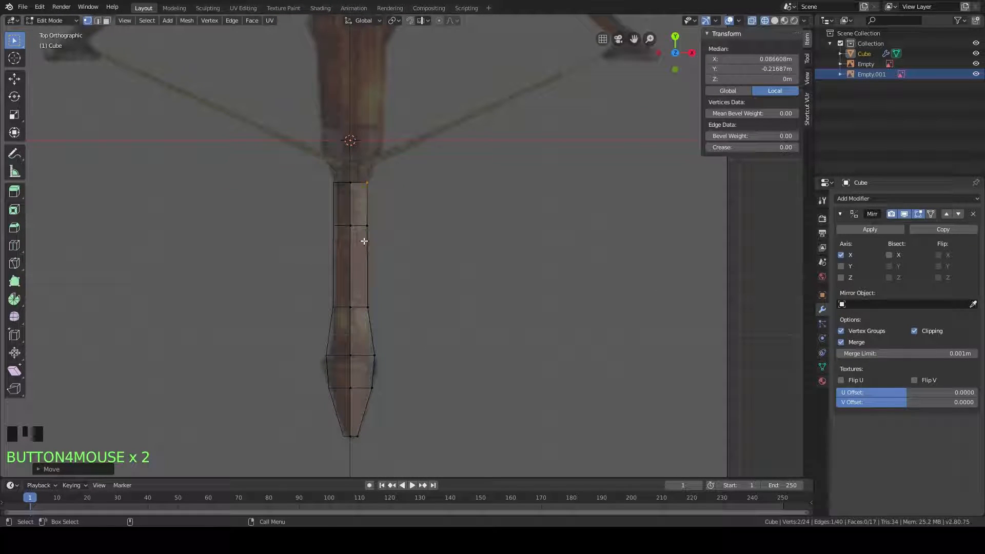
scroll(393, 255, up, 1)
Step: In the right side view, select the handle's front-end vertices and raise them along Z to about 0.093 m
key(KP_3)
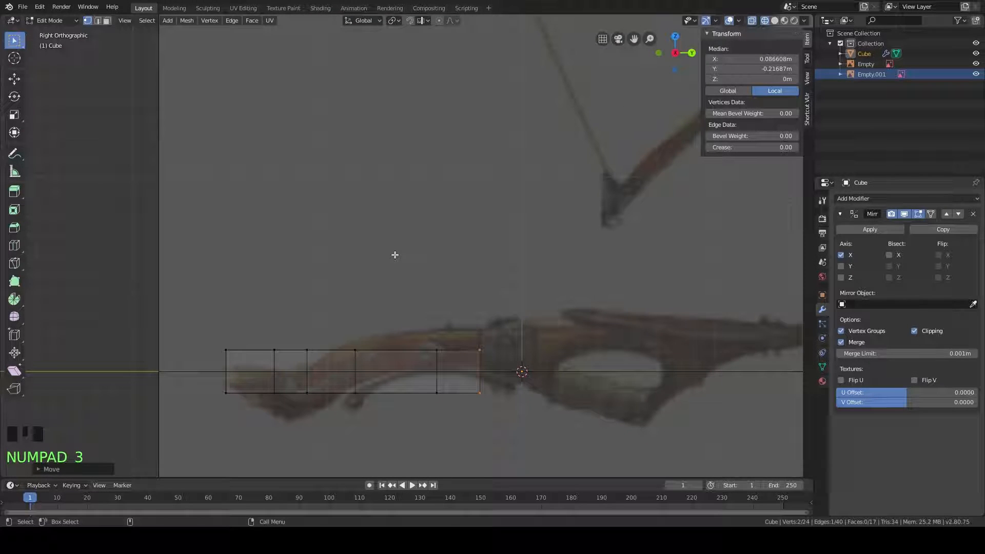
shift+middle_drag(471, 359, 451, 151)
scroll(441, 198, up, 3)
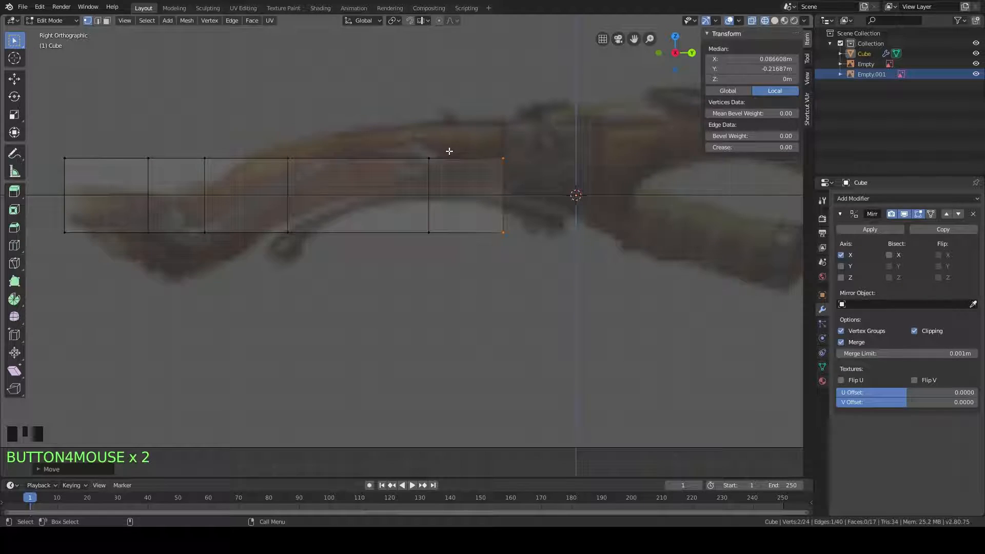
drag(534, 124, 480, 237)
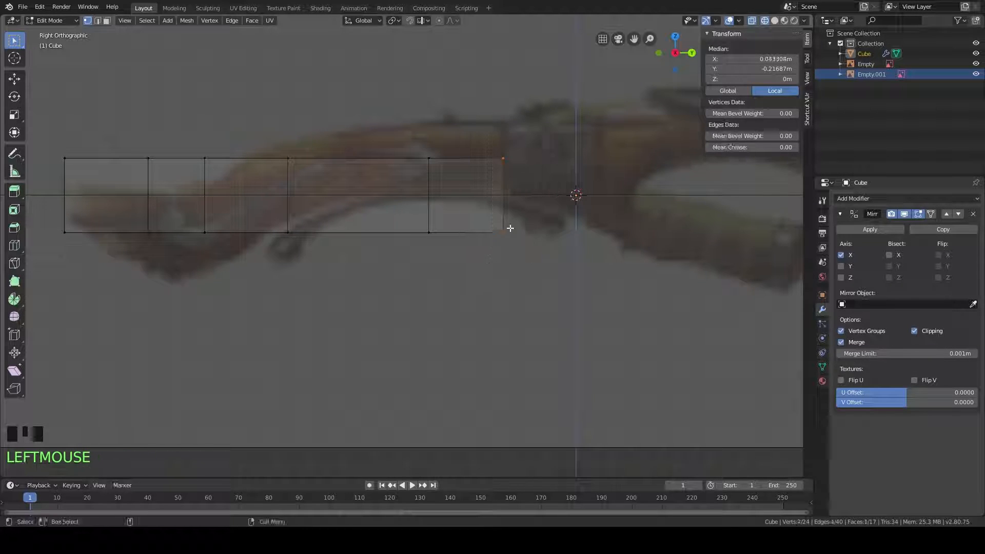
key(g)
key(z)
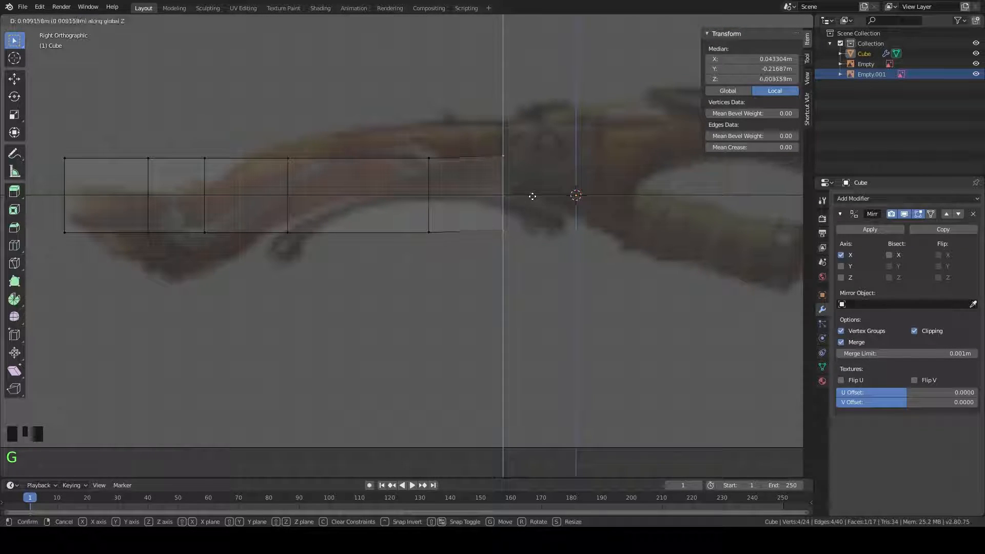
click(540, 168)
Step: Scale the handle's front end by about 1.11 along Z to match the stock's height in the side-view reference
shift+middle_drag(539, 169, 477, 208)
scroll(464, 189, up, 3)
key(s)
key(z)
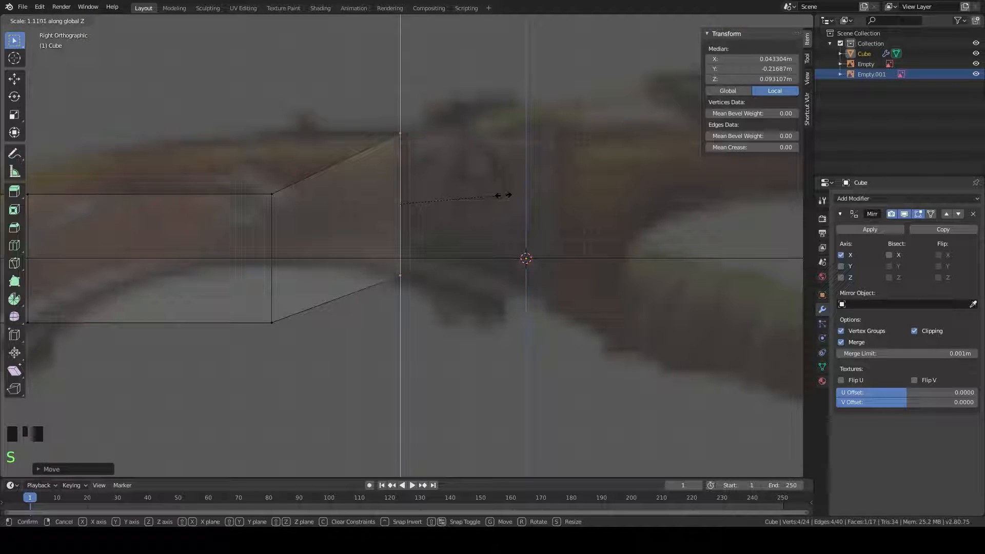
click(504, 196)
shift+middle_drag(405, 212, 501, 151)
scroll(496, 189, down, 3)
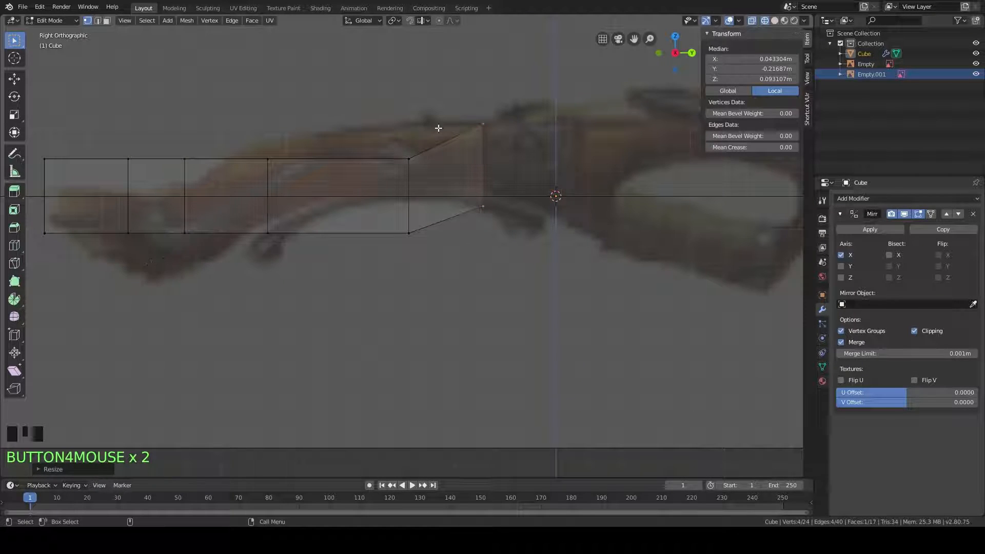
Step: Raise the next two vertex loops behind the front end along Z to follow the handle's arch in the reference
shift+middle_drag(418, 140, 391, 161)
drag(370, 272, 396, 155)
key(g)
key(z)
click(394, 121)
shift+middle_drag(257, 205, 338, 179)
drag(307, 246, 331, 142)
key(g)
key(z)
click(331, 127)
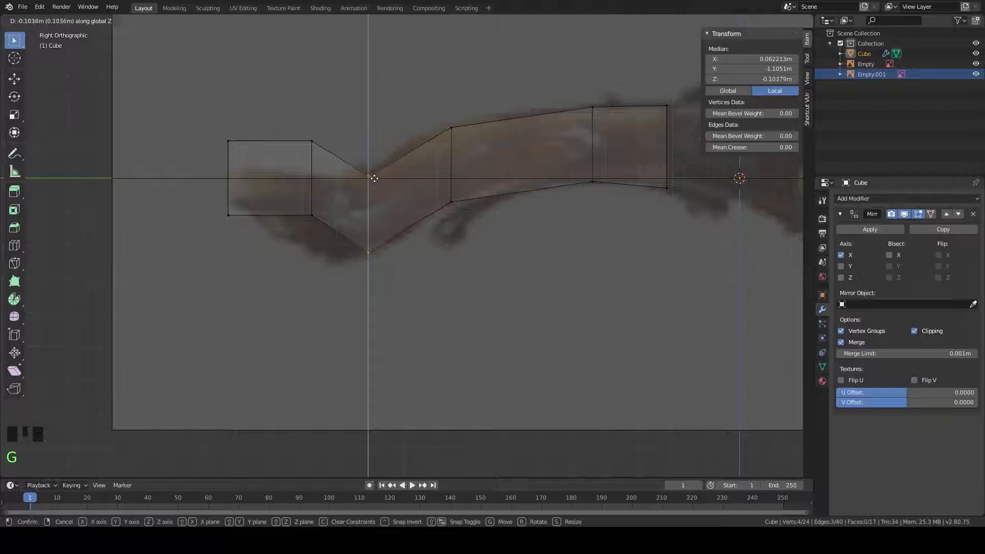
Step: Lower the butt's two thickest vertex loops along Z and scale their heights to fit the side-view reference
click(374, 179)
key(s)
key(z)
drag(356, 268, 332, 128)
key(g)
key(z)
click(348, 149)
key(s)
key(z)
key(g)
key(z)
Step: Shrink the butt's rear tip along Z and shift it vertically to match the side-view reference
shift+middle_drag(490, 175, 264, 205)
drag(283, 266, 234, 141)
key(s)
key(z)
click(317, 173)
key(g)
key(z)
click(320, 169)
shift+middle_drag(374, 173, 411, 145)
scroll(411, 145, down, 3)
shift+middle_drag(474, 176, 424, 191)
scroll(443, 215, up, 4)
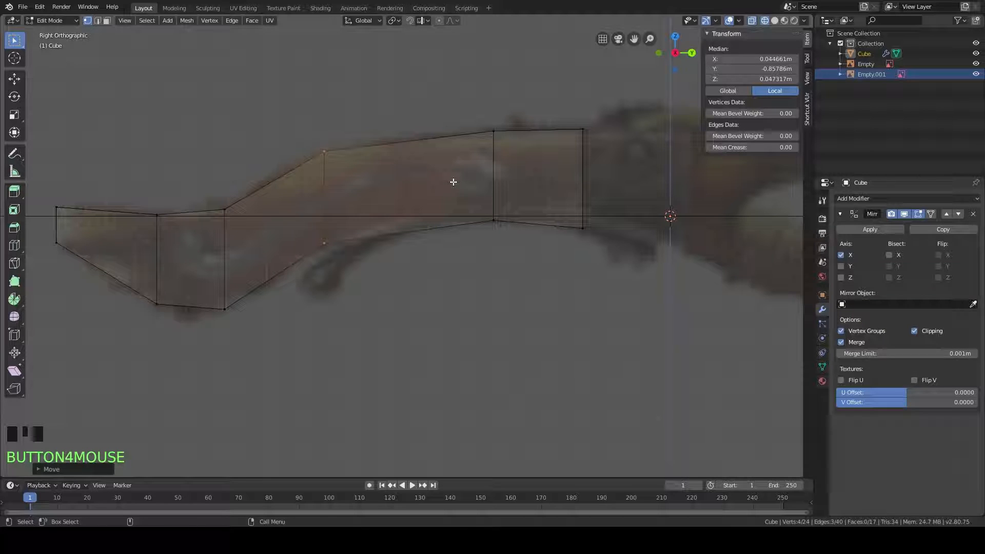
shift+middle_drag(460, 193, 459, 172)
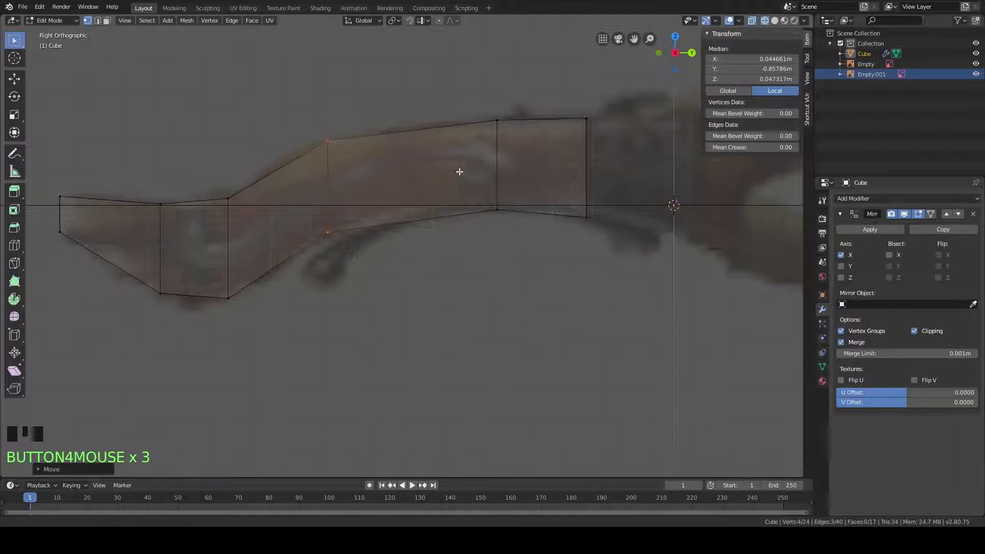
Step: Leave Edit Mode, switch to solid shading and add a Subdivision Surface modifier to the stock
key(Tab)
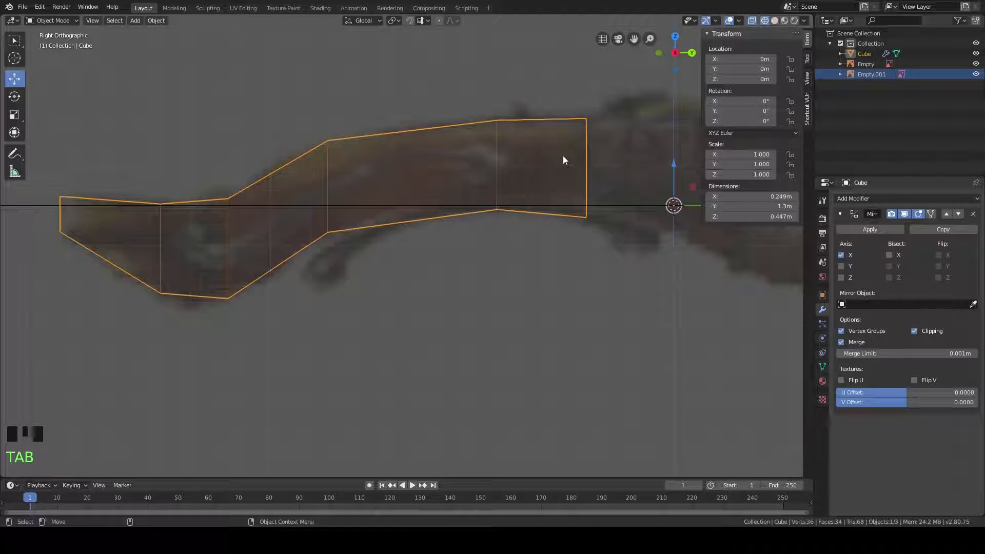
shift+middle_drag(595, 155, 607, 164)
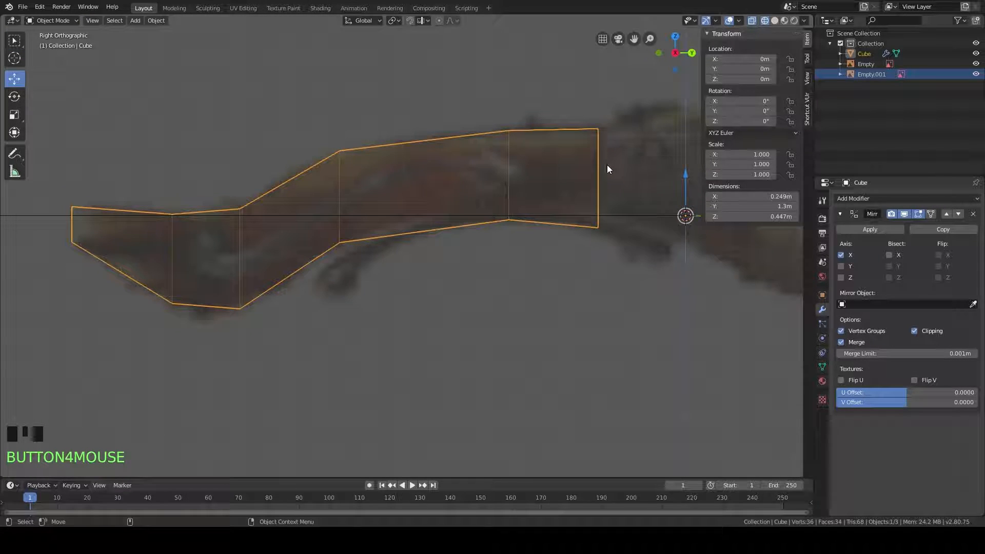
key(z)
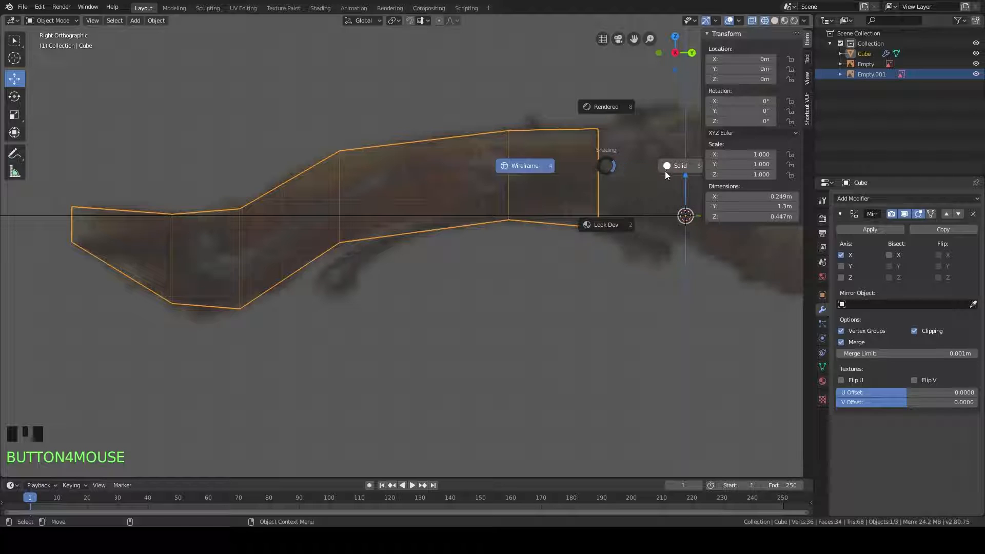
click(683, 167)
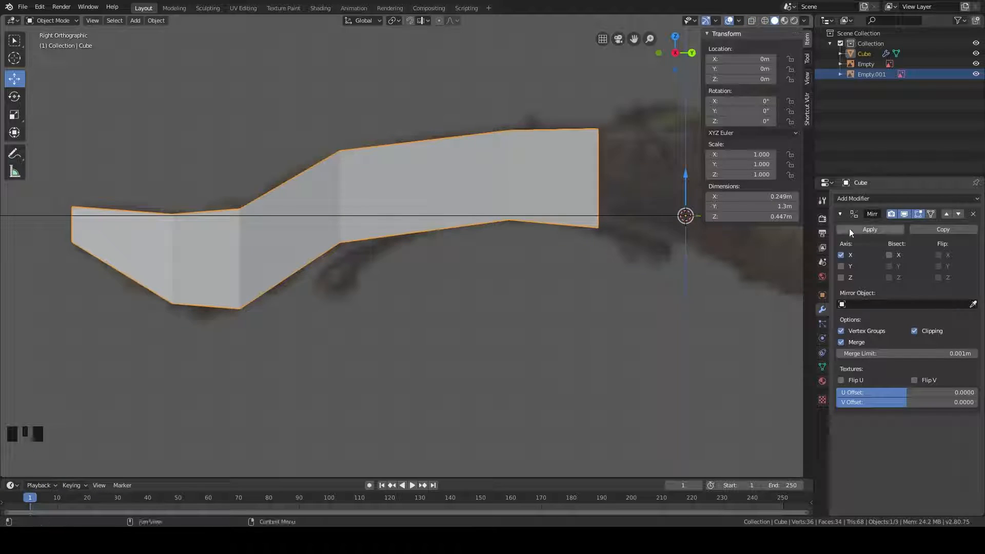
click(874, 198)
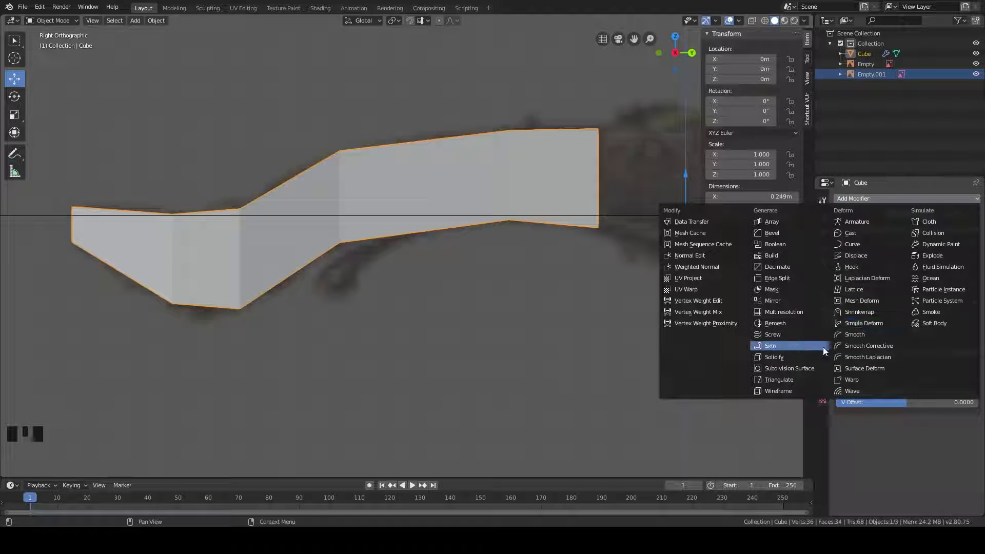
click(800, 368)
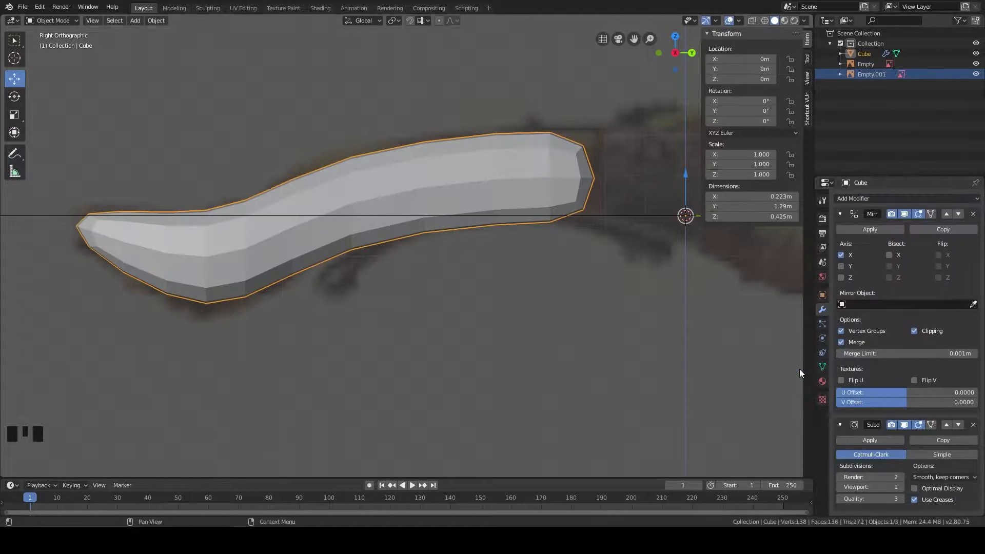
Step: Apply Shade Smooth to the stock and inspect the rounded shape from several angles
middle_drag(620, 281, 482, 227)
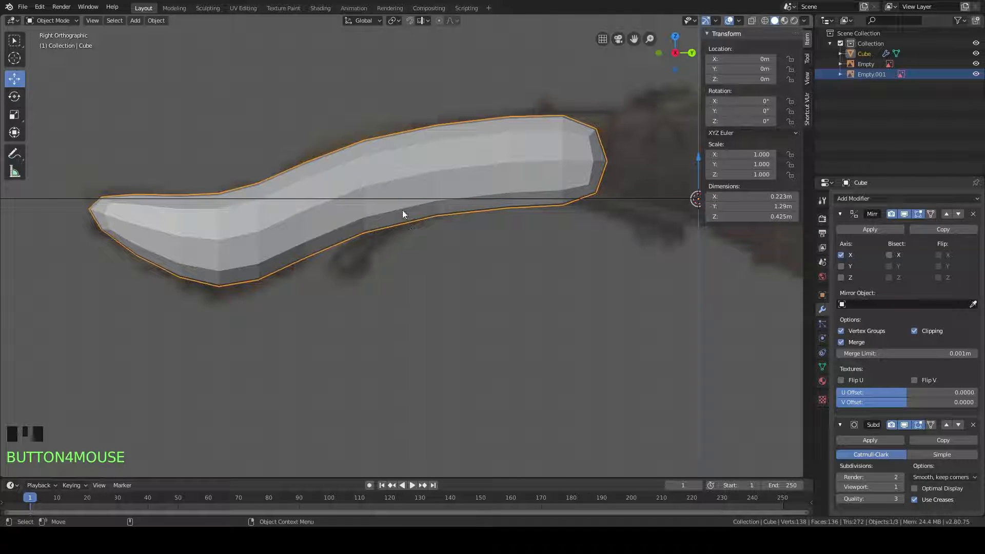
middle_drag(395, 206, 370, 181)
scroll(529, 256, down, 3)
right_click(367, 182)
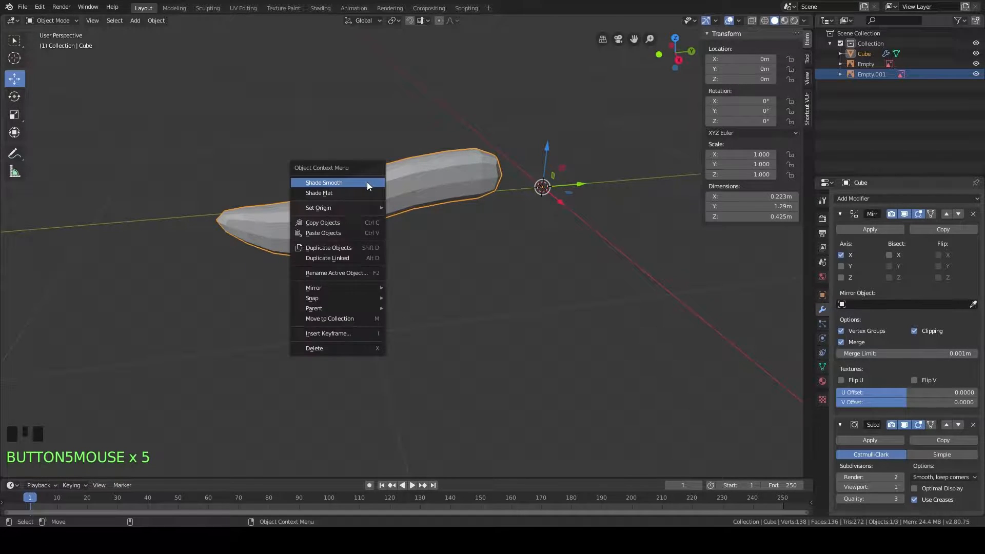
click(367, 182)
middle_drag(404, 186, 425, 248)
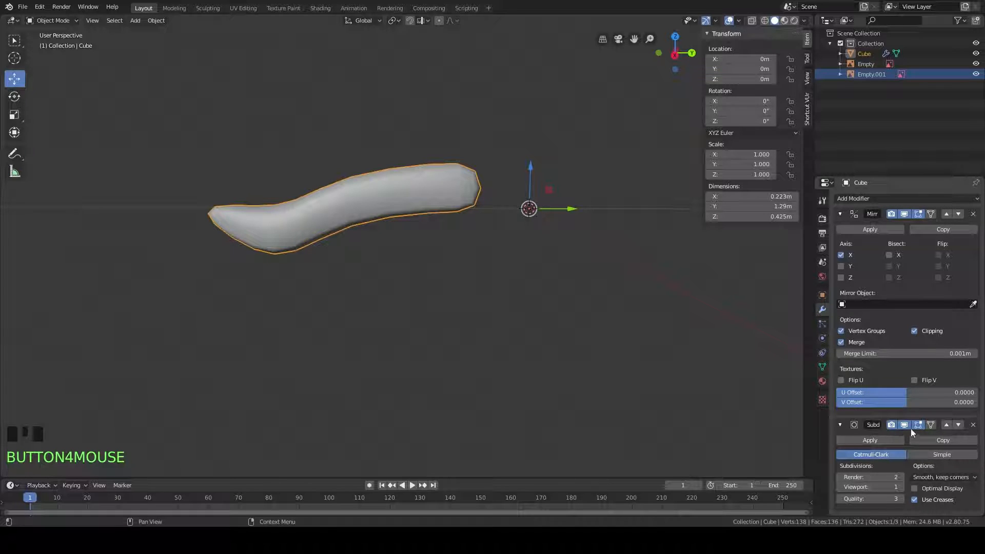
middle_drag(481, 269, 449, 260)
middle_drag(362, 223, 440, 223)
scroll(442, 222, down, 1)
scroll(519, 248, up, 1)
scroll(519, 247, down, 1)
Step: In Edit Mode, turn off the Subdivision Surface modifier's viewport display and set its render subdivisions and quality to 1
key(Tab)
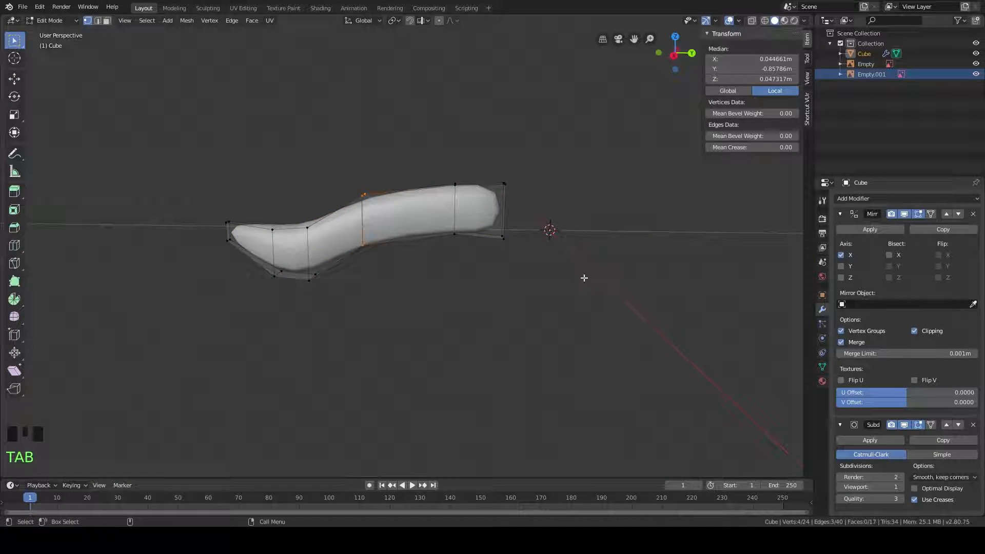
click(904, 425)
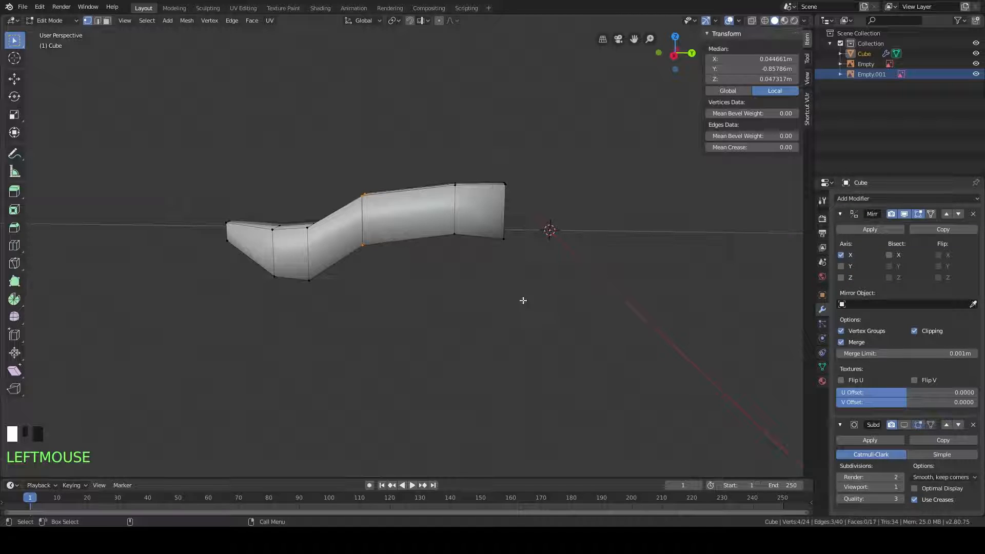
click(839, 477)
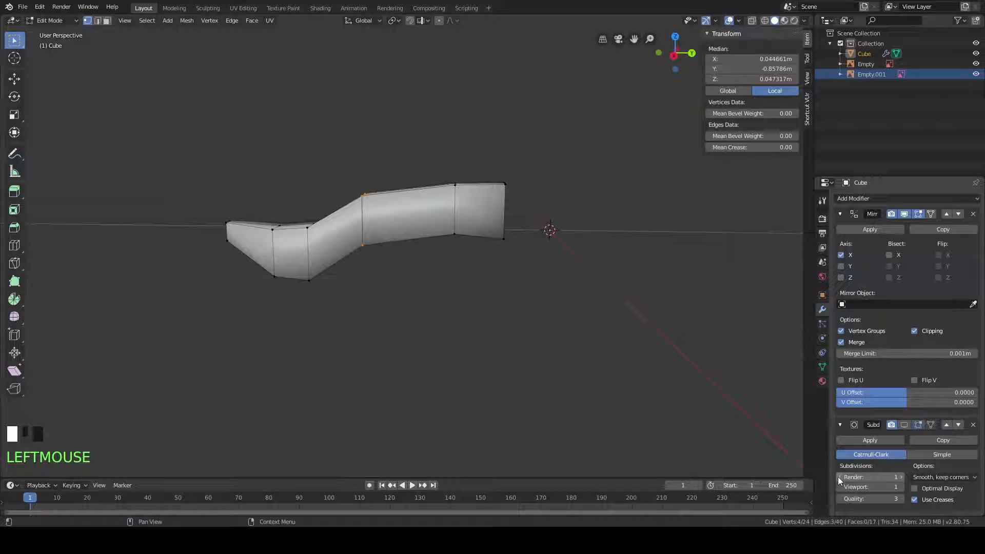
click(840, 498)
click(839, 499)
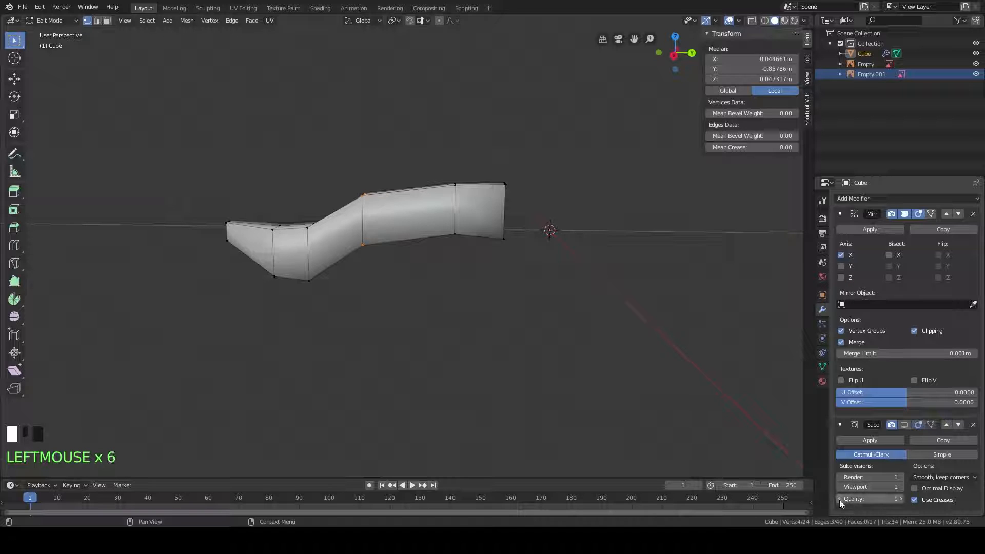
Step: Examine the front half of the crossbow in the side-view reference ahead of the modelled handle
mouse_move(456, 230)
shift+middle_down()
mouse_move(455, 273)
mouse_move(450, 237)
mouse_move(442, 240)
shift+middle_up()
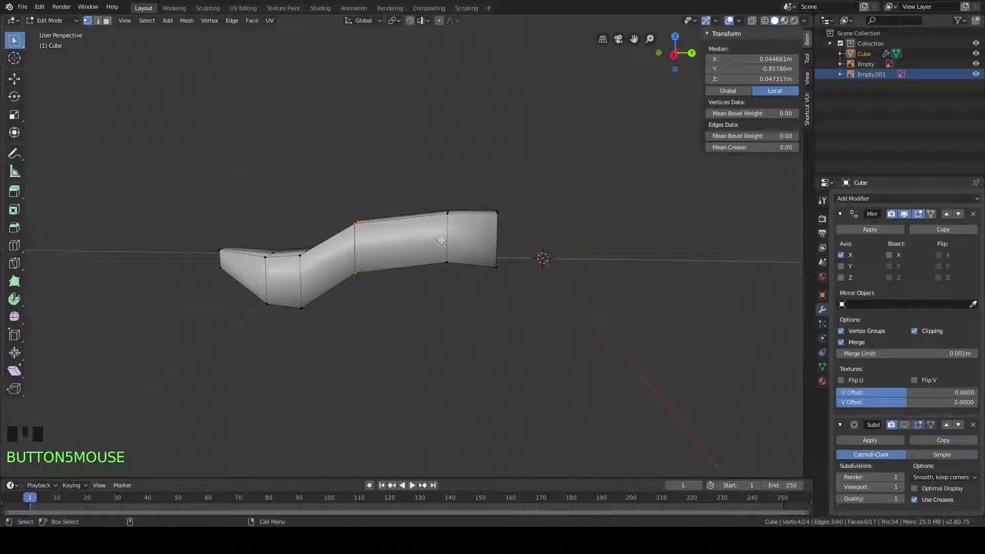
key(KP_3)
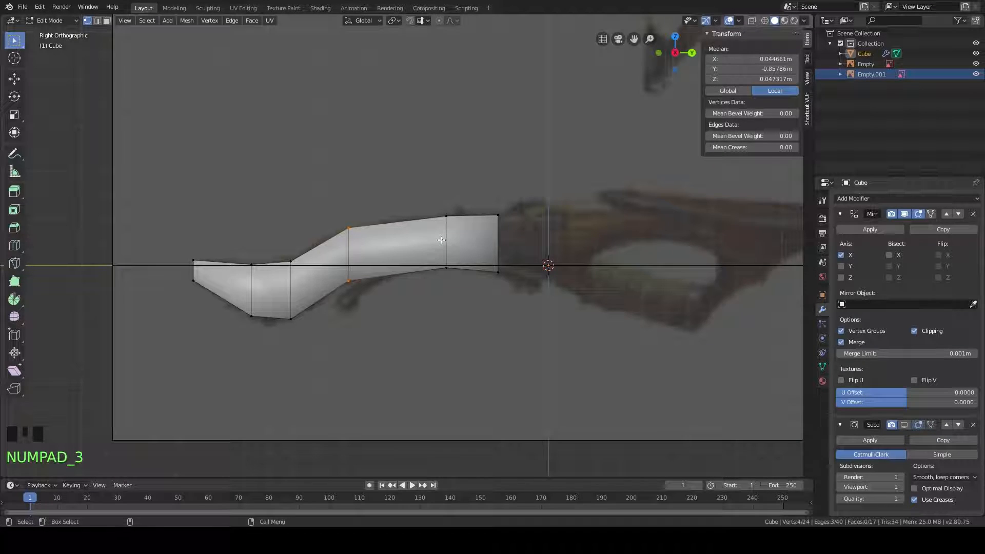
scroll(441, 240, up, 3)
middle_drag(660, 286, 451, 253)
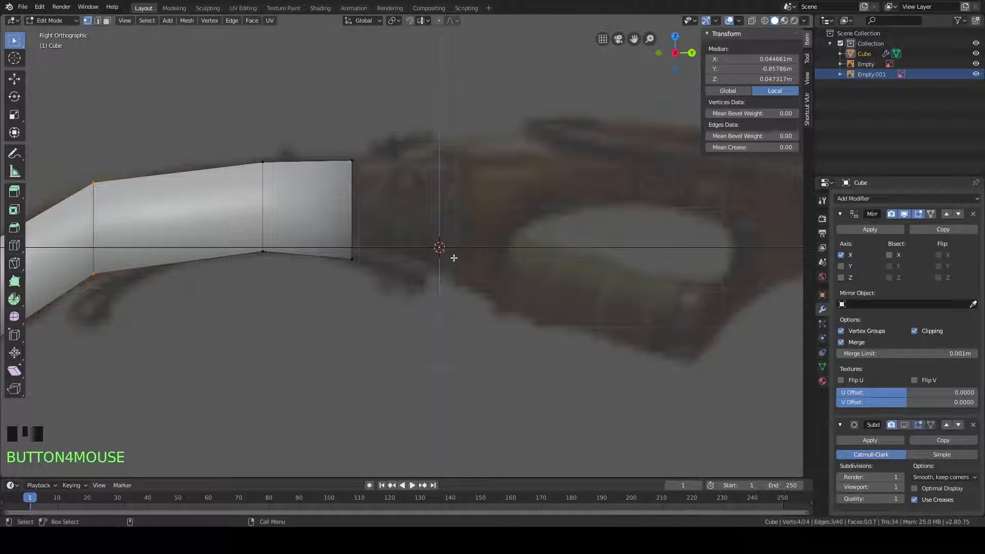
scroll(589, 285, down, 3)
middle_drag(589, 284, 549, 258)
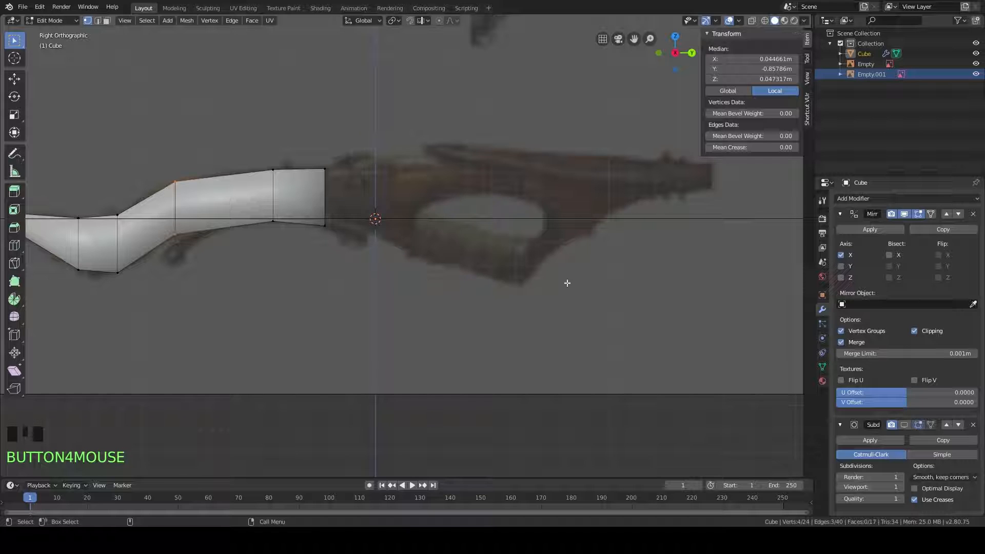
middle_drag(682, 237, 715, 244)
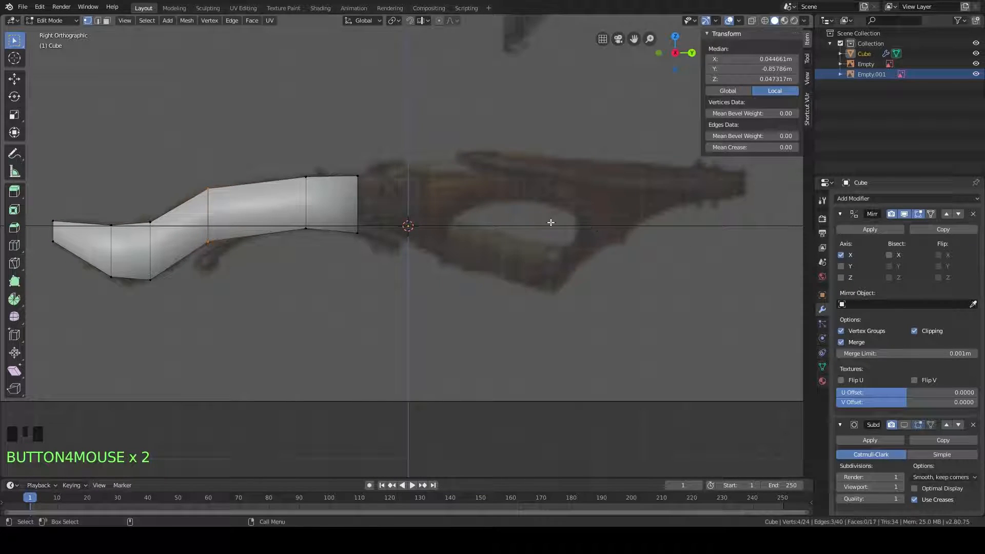
middle_drag(390, 193, 428, 181)
middle_drag(490, 186, 487, 179)
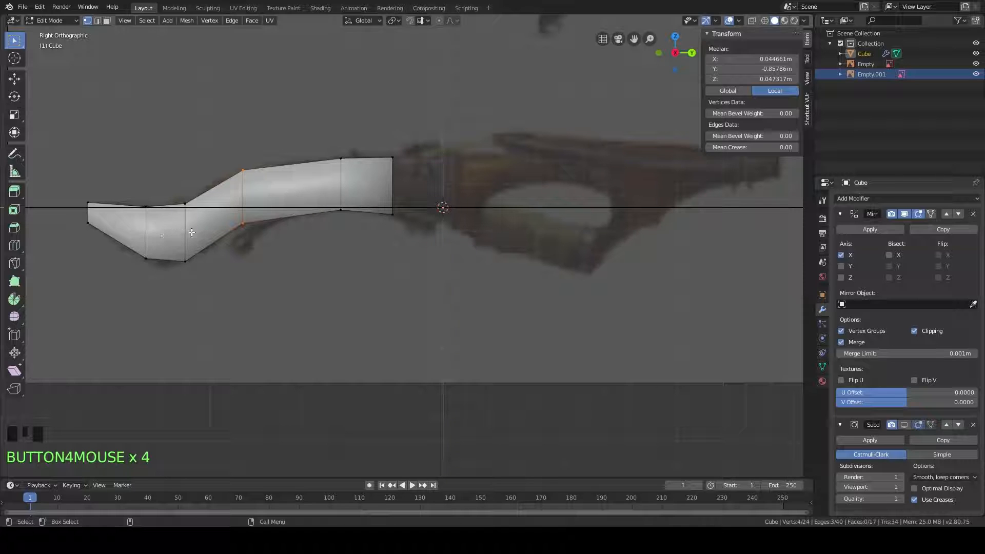
middle_drag(504, 211, 360, 231)
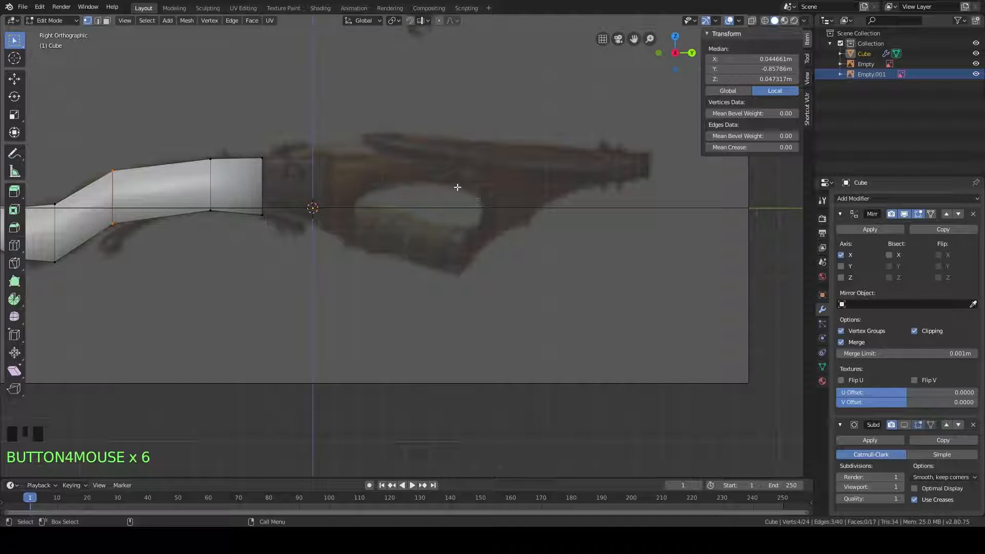
Step: Switch to wireframe shading and extrude the stock's front end face forward to the rear of the reference's oval opening, at about Y 0.163 m
middle_drag(305, 176, 379, 175)
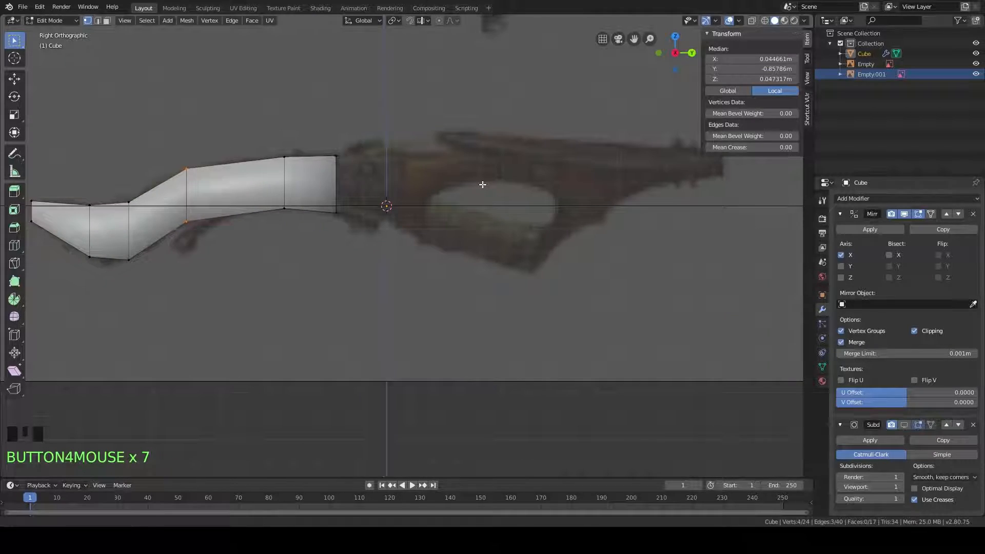
click(301, 173)
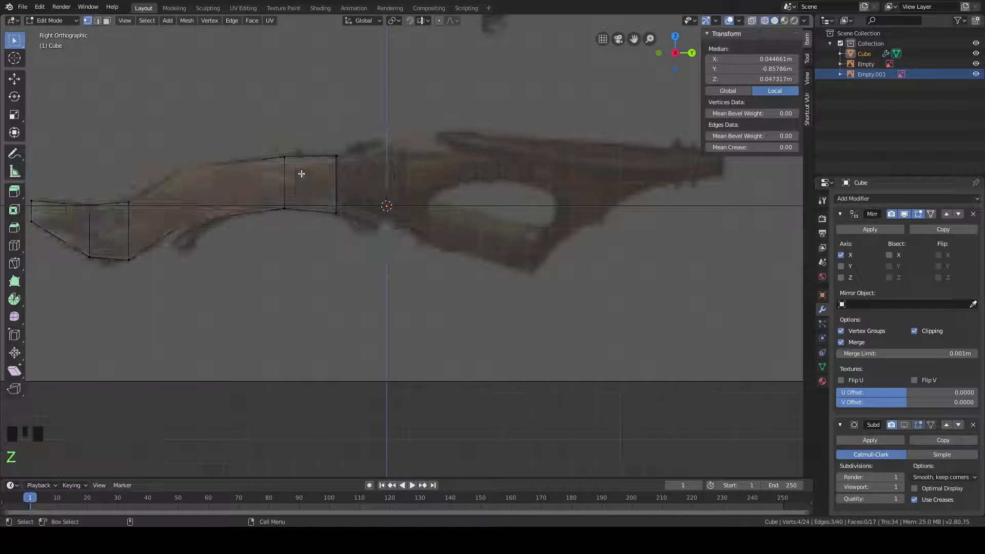
scroll(372, 176, up, 3)
key(e)
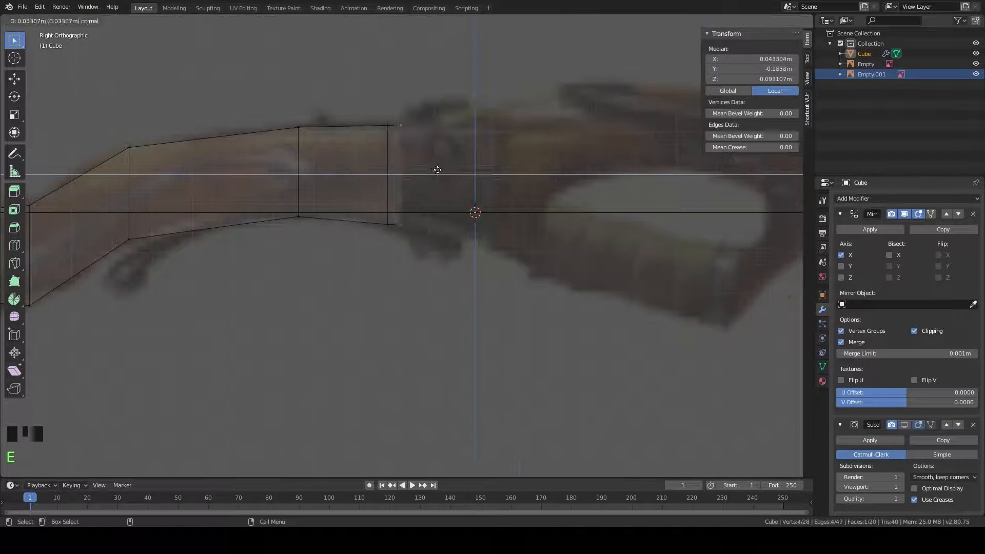
click(579, 175)
Step: Enlarge the new front face along Z and lower it to about Z 0.036 m to fit the reference outline
middle_drag(585, 191, 508, 174)
key(s)
key(z)
click(537, 175)
key(g)
key(z)
click(541, 198)
middle_drag(498, 139, 491, 205)
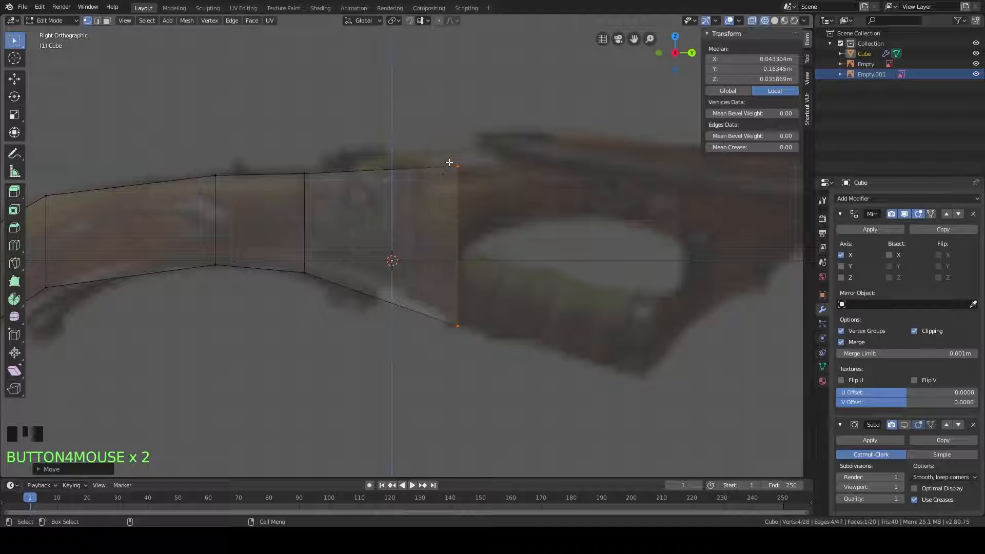
Step: Enable snapping with Vertex as the snap target
click(408, 23)
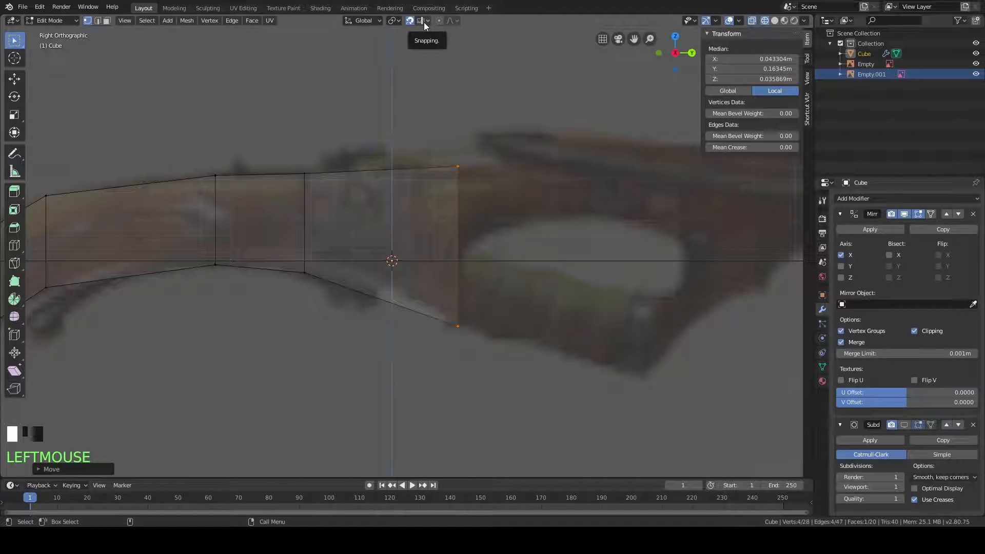
click(424, 22)
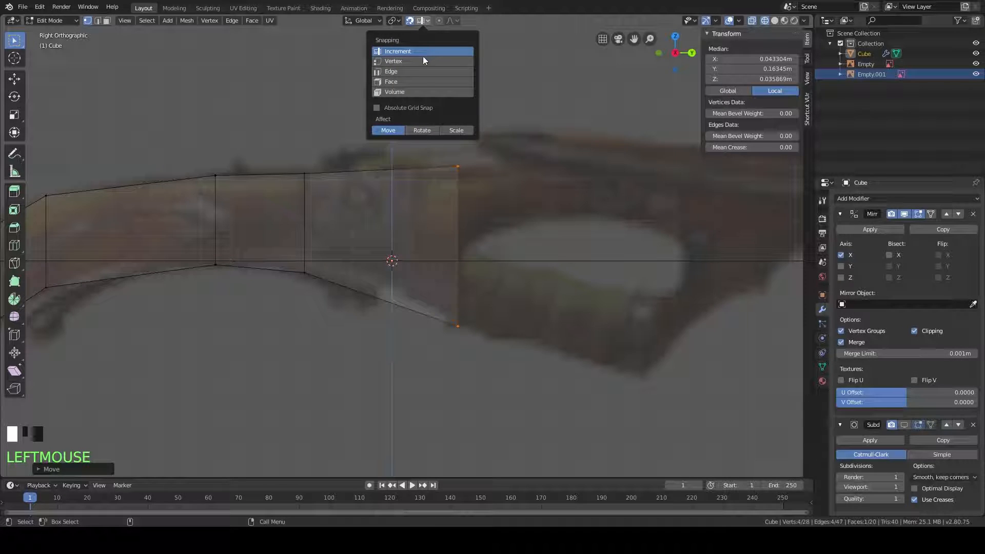
click(403, 61)
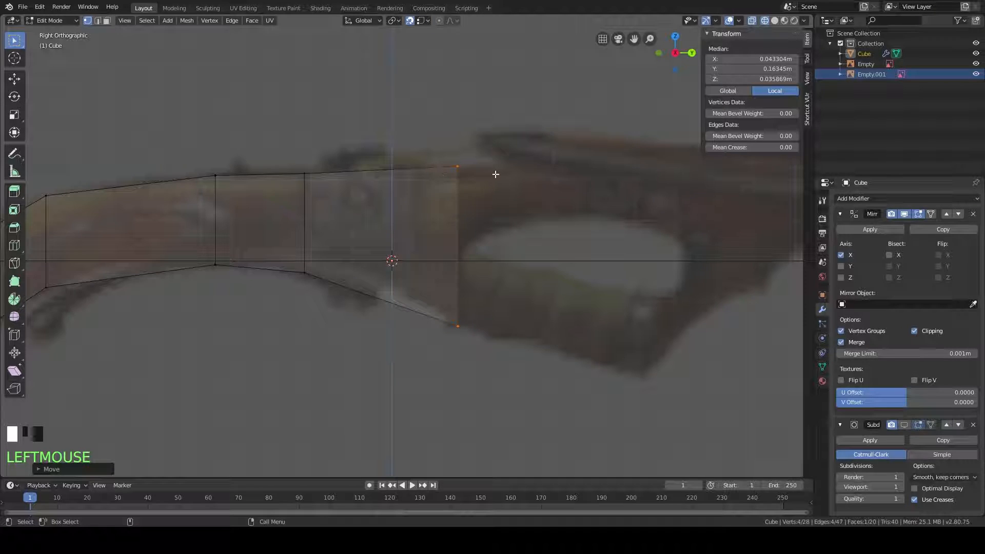
Step: Snap the front face's top edge along Z to the height of the adjacent top vertices, then disable snapping
drag(477, 138, 447, 186)
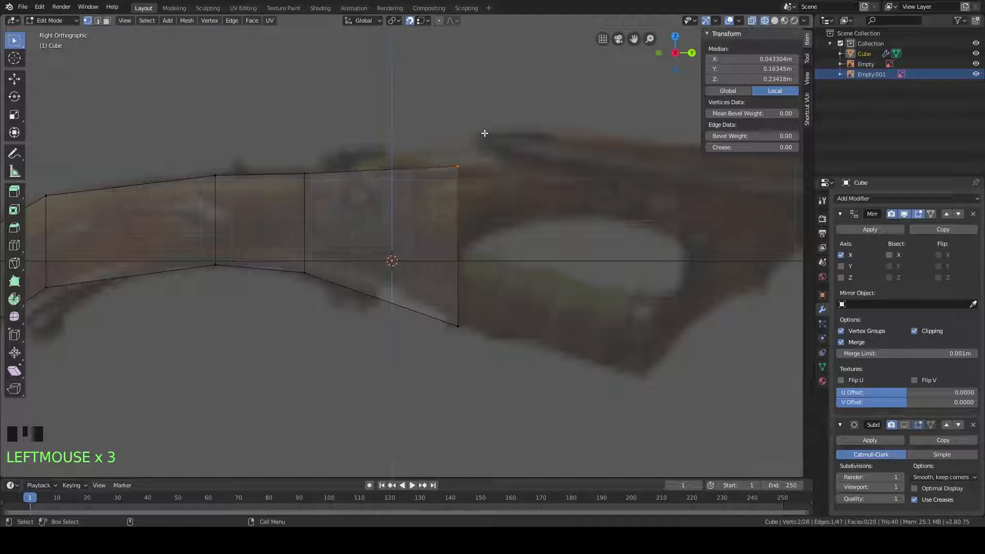
key(g)
key(z)
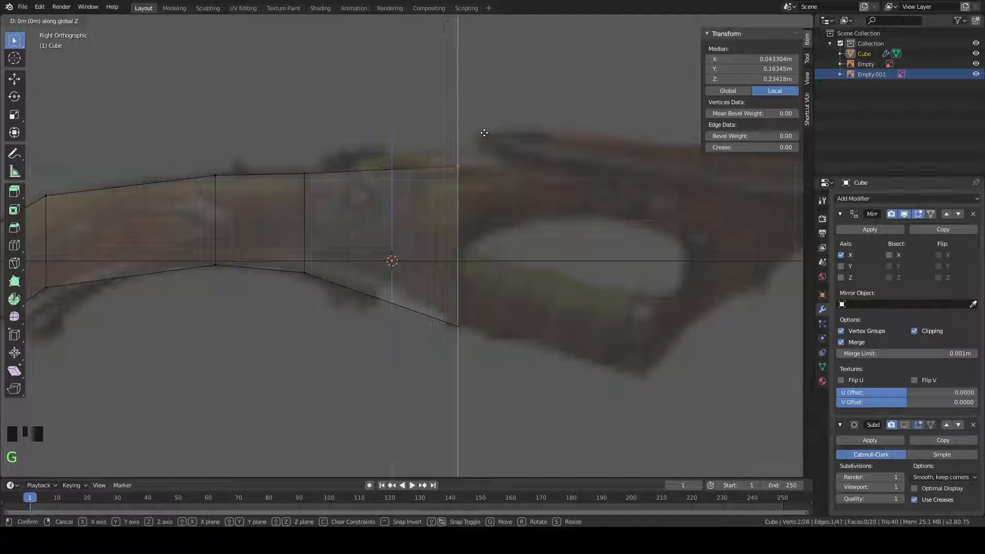
key(ctrl)
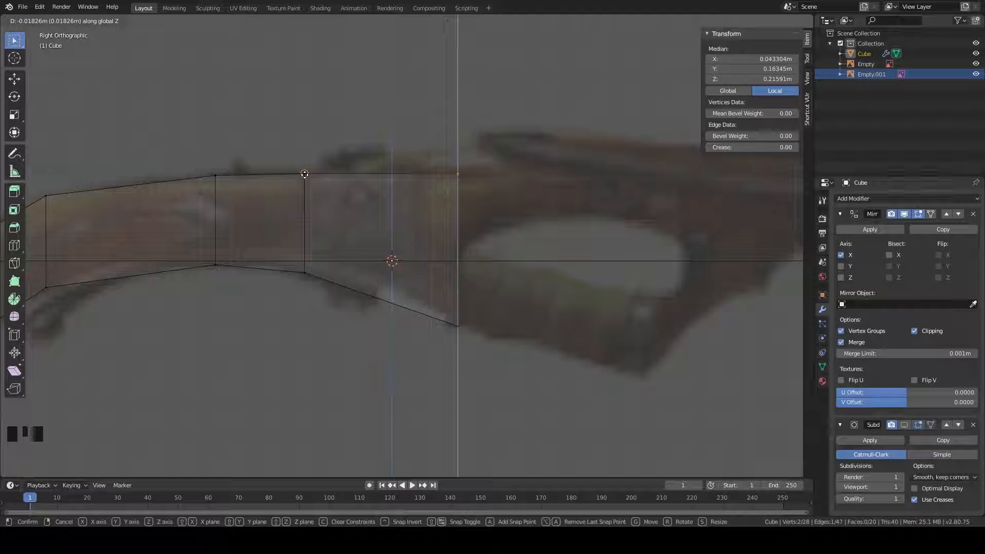
click(305, 174)
shift+middle_drag(408, 214, 406, 185)
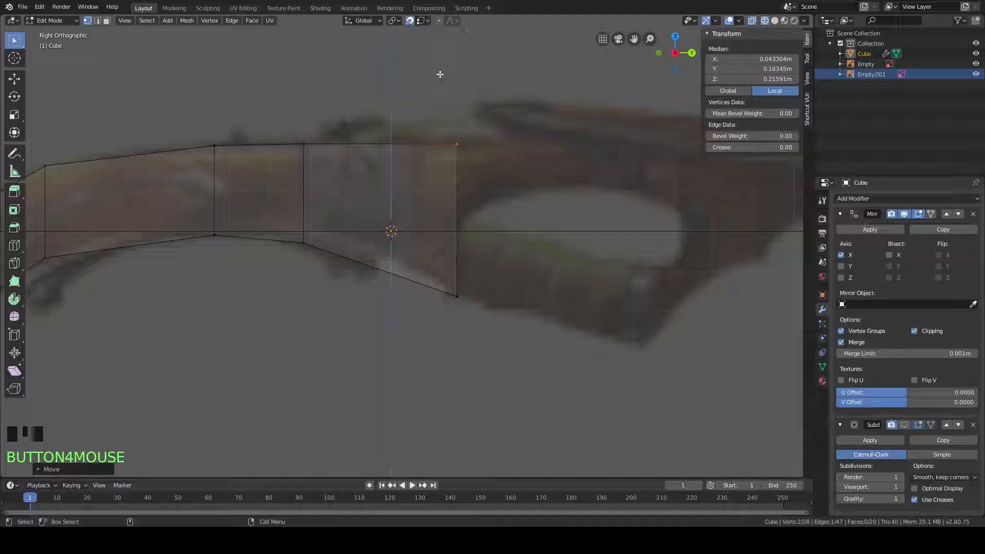
key(shift+Tab)
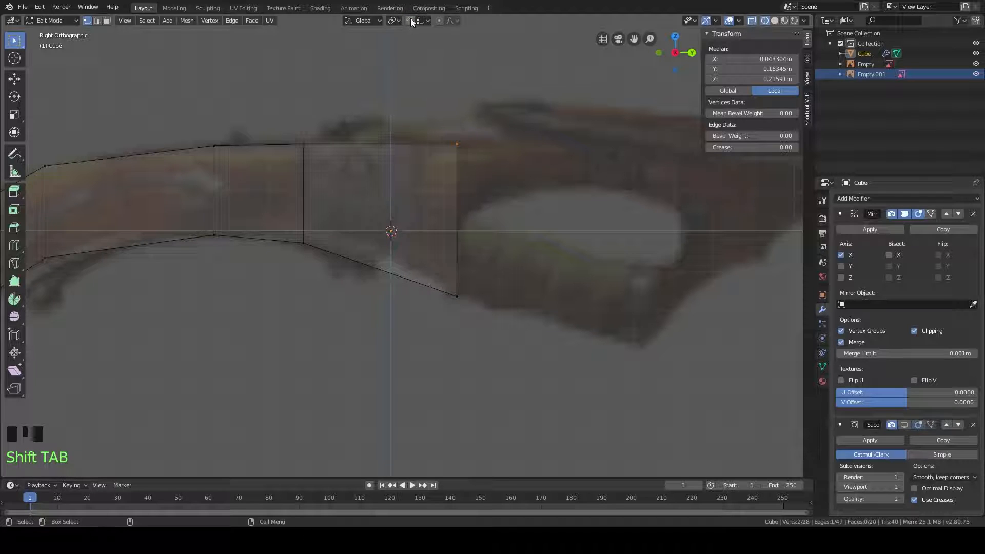
Step: Raise the front face's bottom edge along Z to about Z -0.155 m to match the reference's underside
shift+middle_drag(484, 130, 474, 78)
click(436, 226)
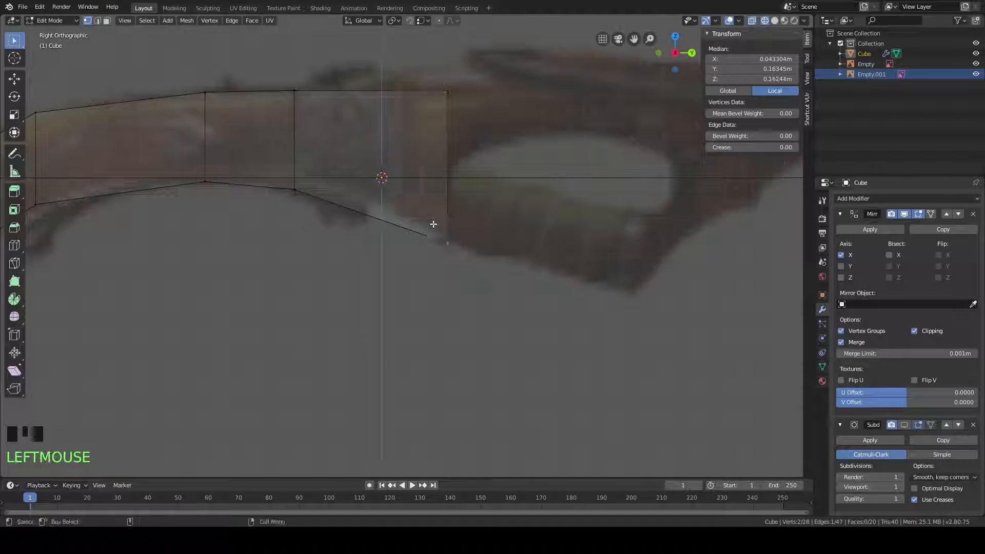
key(g)
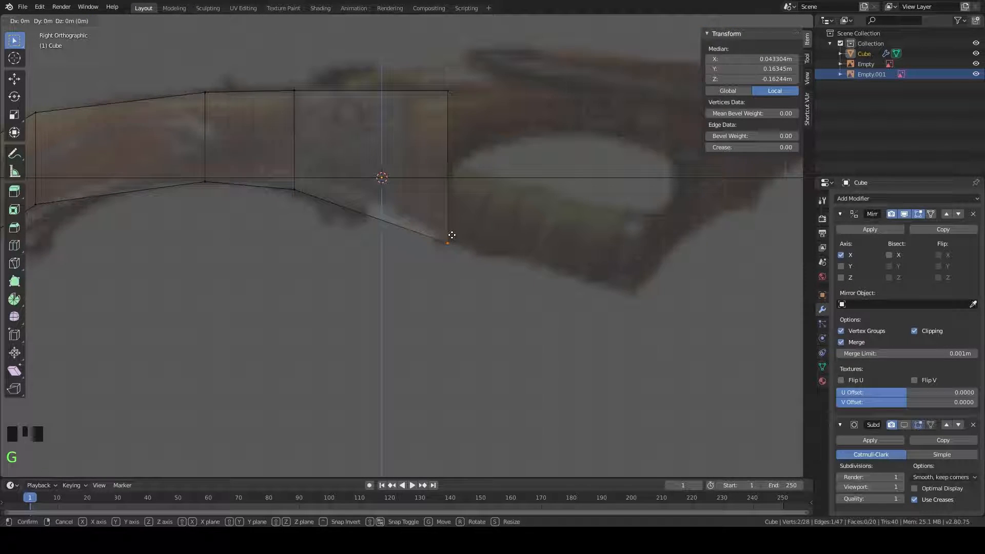
key(z)
click(452, 233)
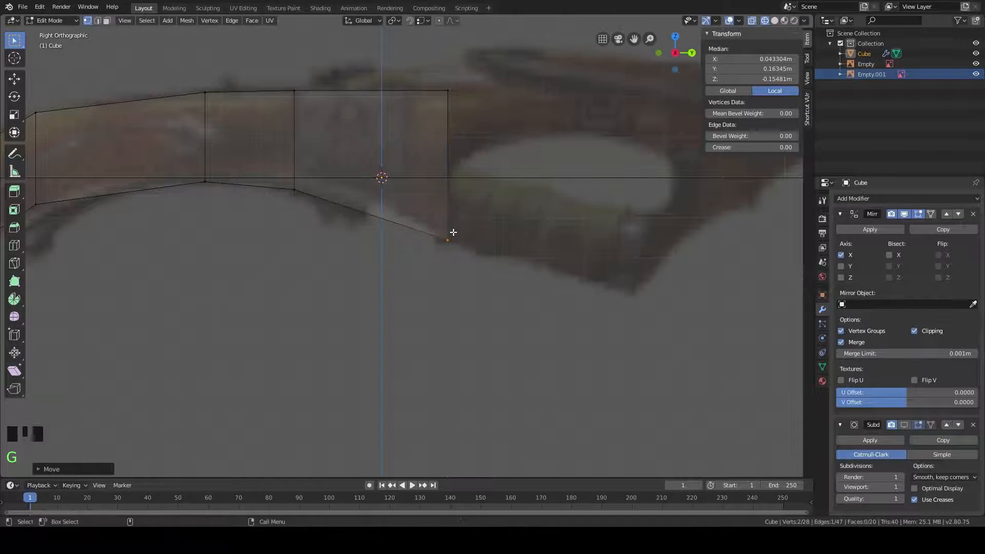
Step: Add a vertical loop cut through the middle of the stock's front segment
middle_drag(453, 189, 466, 198)
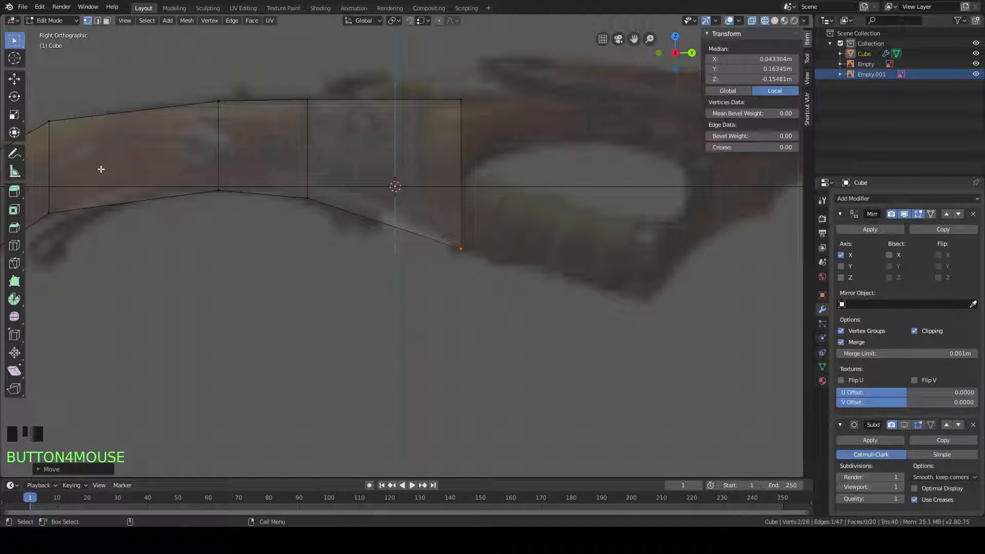
click(14, 245)
click(384, 108)
click(14, 40)
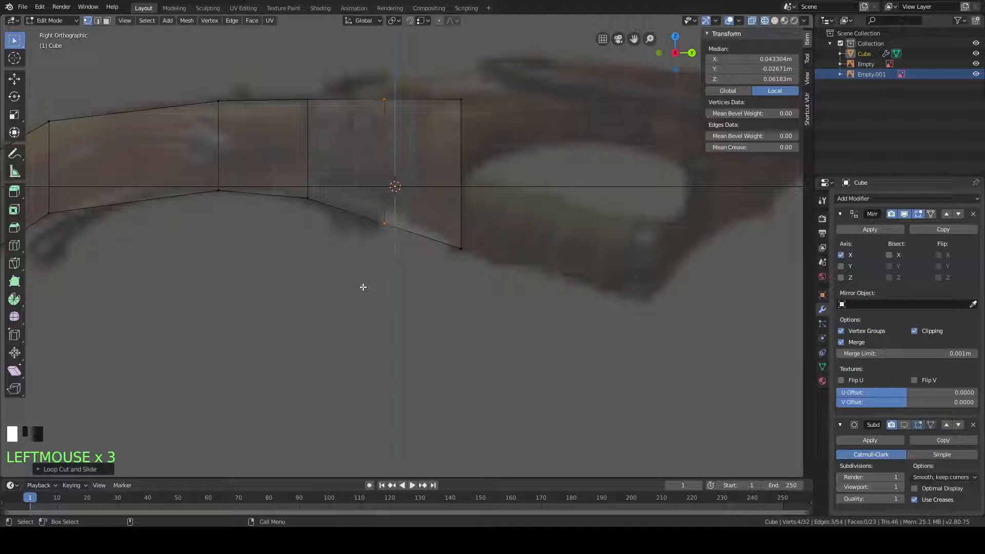
Step: Raise the new loop's bottom vertices along Z by about 0.037 m to follow the curve of the stock's underside
click(415, 195)
key(g)
key(z)
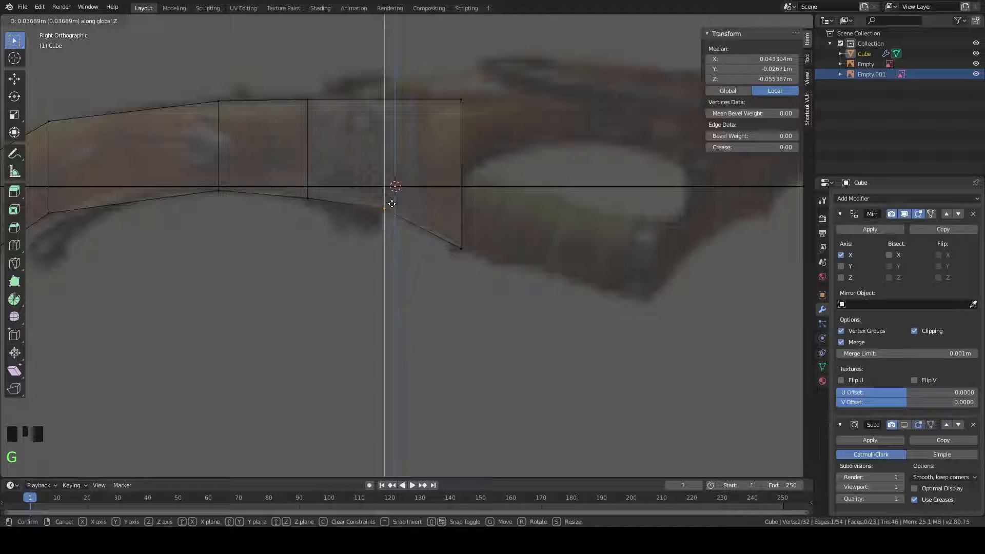
click(392, 203)
Step: Add a lengthwise loop cut along the stock's sides, dividing its front end into upper and lower halves
shift+middle_drag(553, 201, 453, 235)
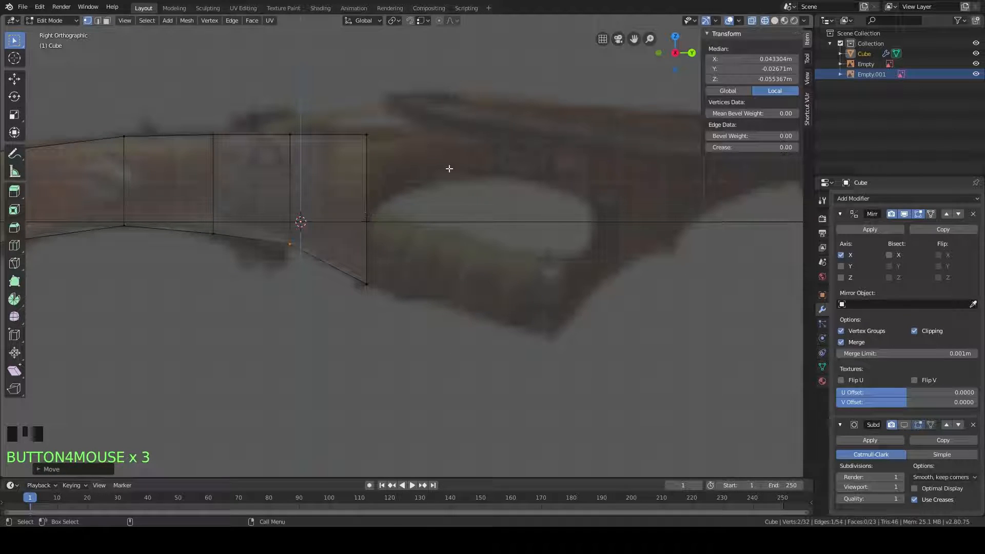
shift+middle_drag(564, 233, 594, 214)
shift+middle_drag(480, 195, 513, 205)
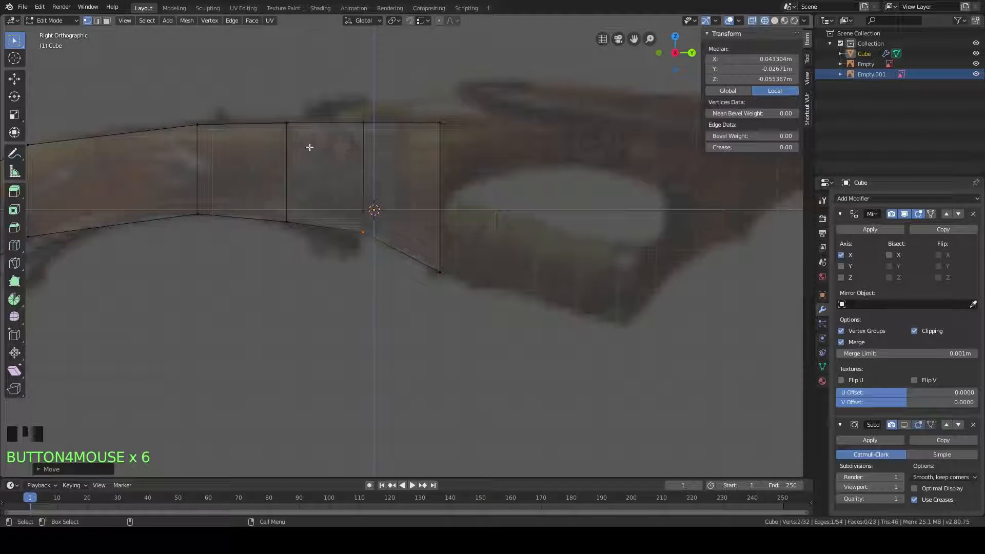
click(15, 245)
click(364, 188)
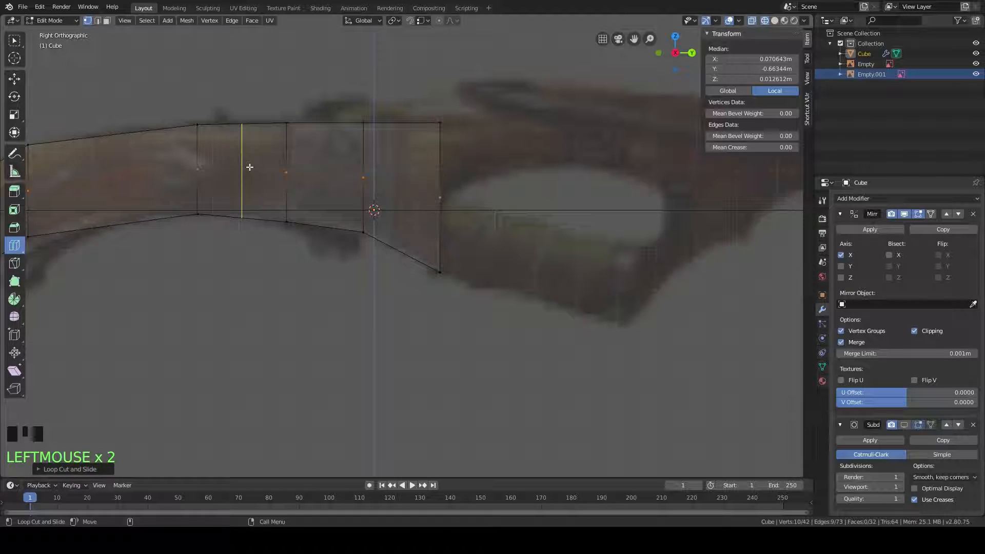
click(14, 40)
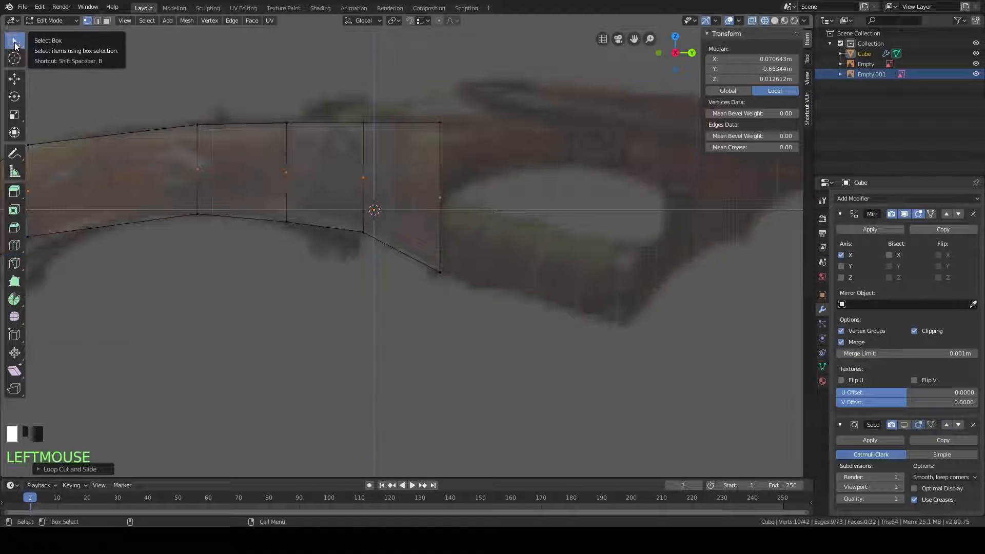
Step: Extrude the upper half of the front end forward along Y by about 0.31 m, above the reference's oval opening
middle_drag(346, 134, 461, 93)
drag(461, 93, 398, 208)
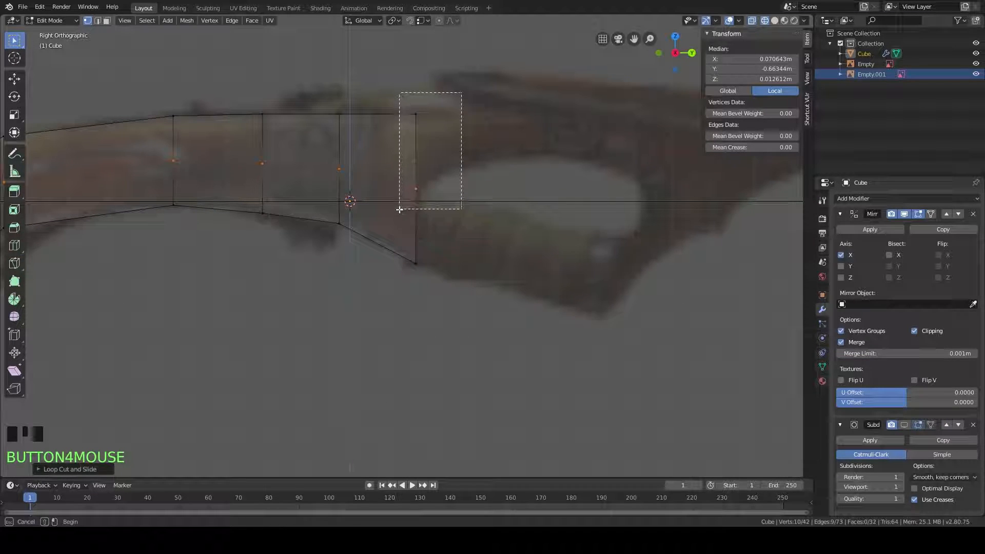
middle_drag(416, 163, 380, 165)
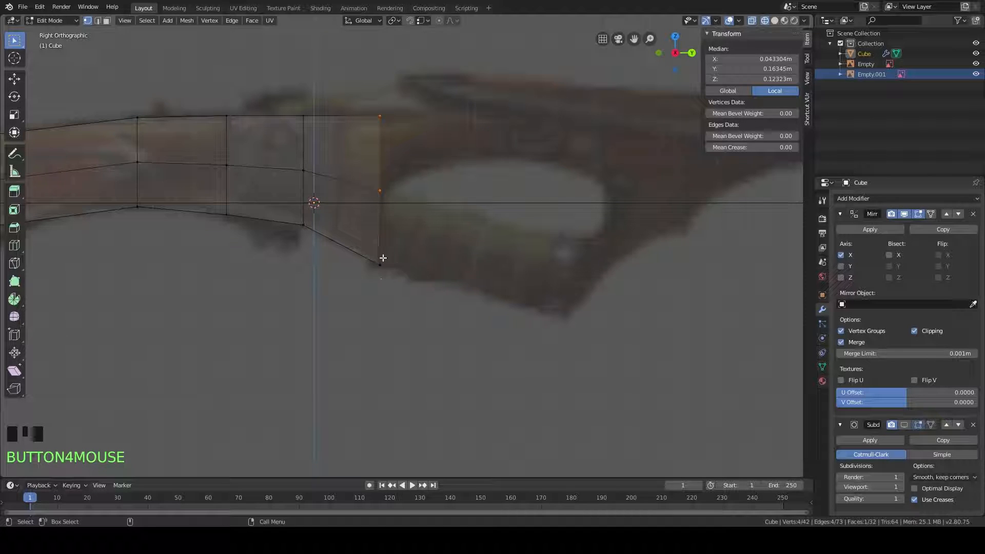
middle_drag(451, 165, 443, 176)
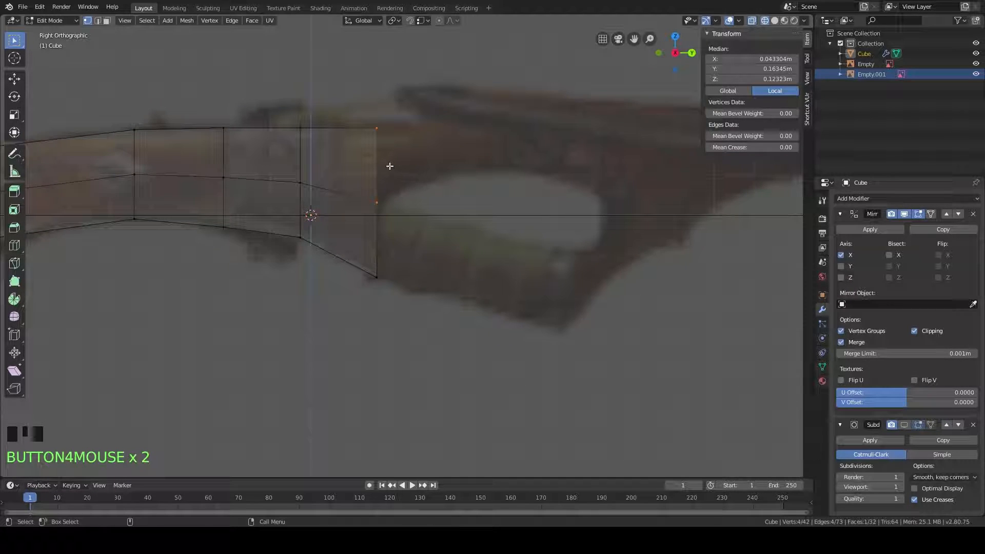
key(e)
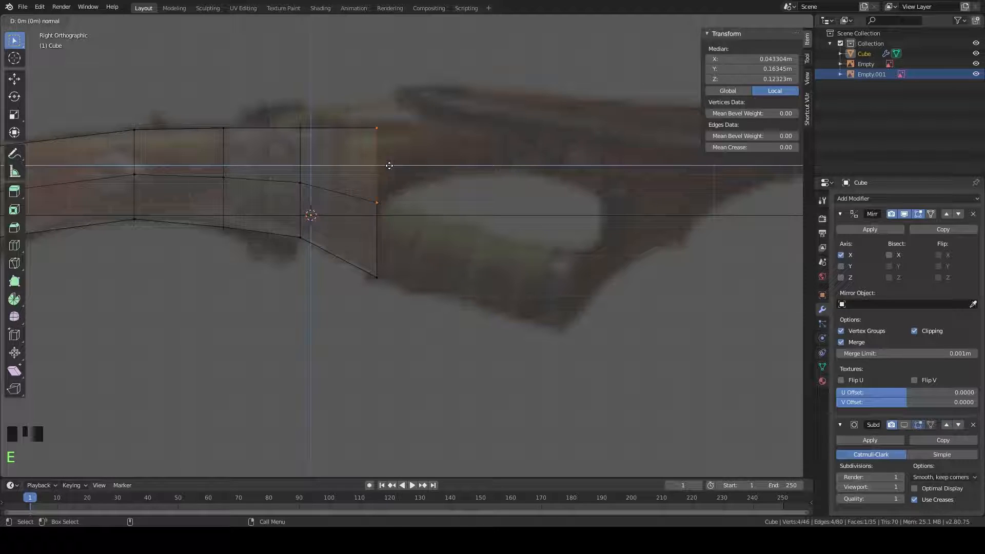
key(z)
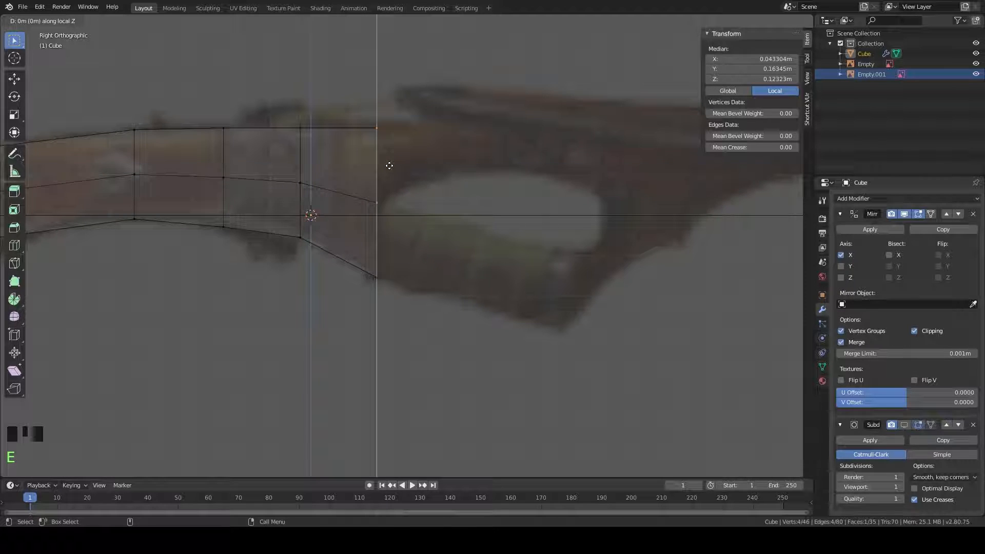
key(y)
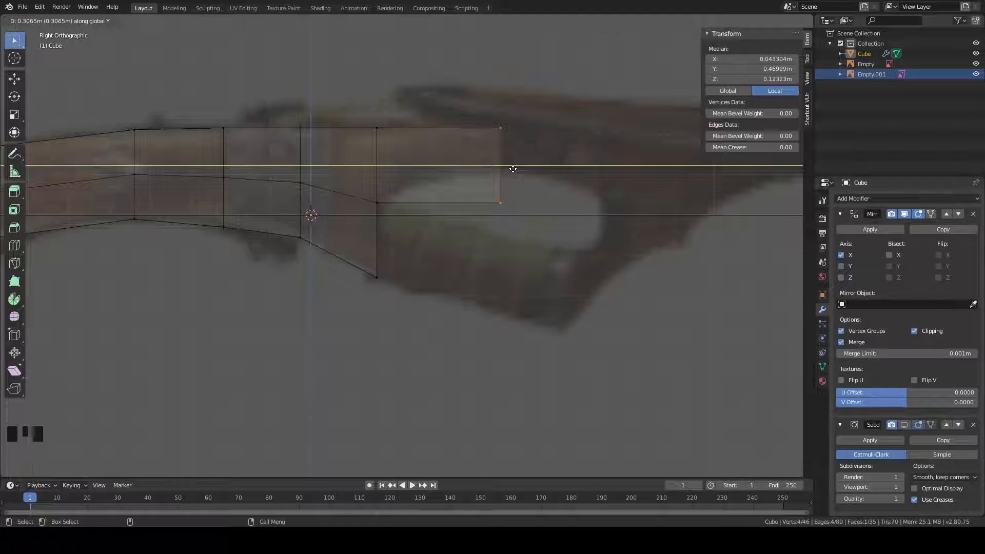
click(513, 169)
Step: Raise the bottom edge of the upper extrusion's end along Z by about 0.083 m to meet the opening's upper rim
drag(530, 218, 487, 183)
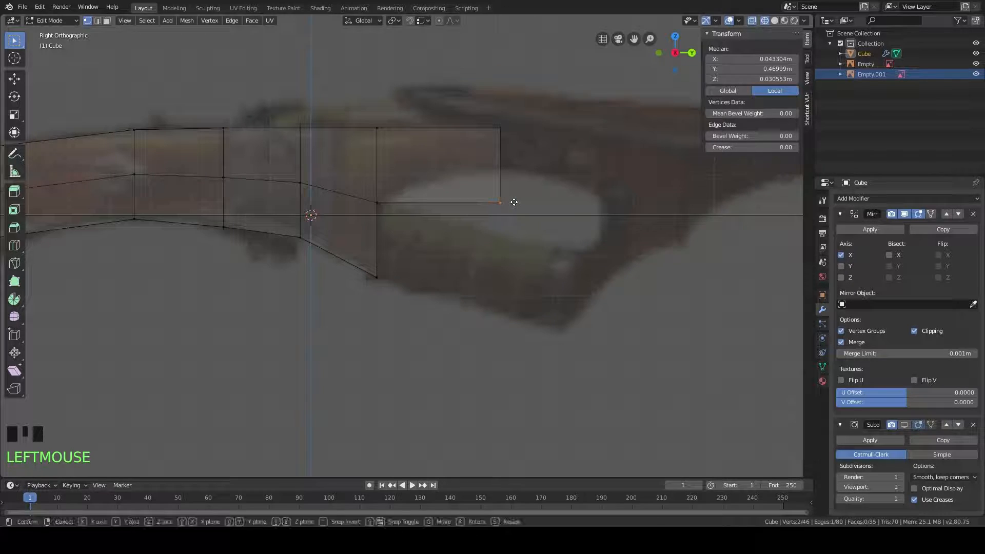
key(g)
key(z)
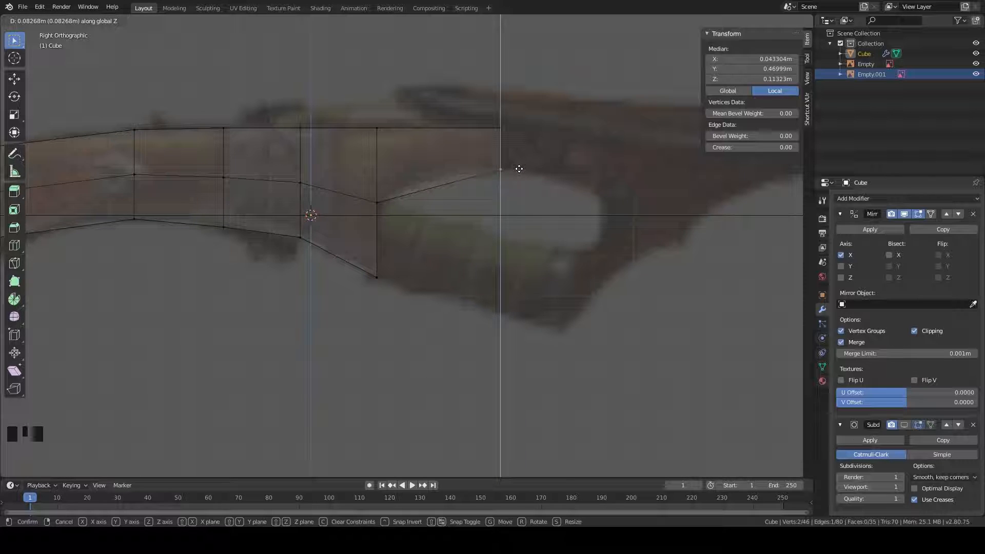
click(519, 169)
shift+middle_drag(508, 205, 515, 185)
Step: Extrude the lower half of the stock's front end forward along Y by about 0.31 m, below the reference's oval opening
drag(448, 307, 363, 169)
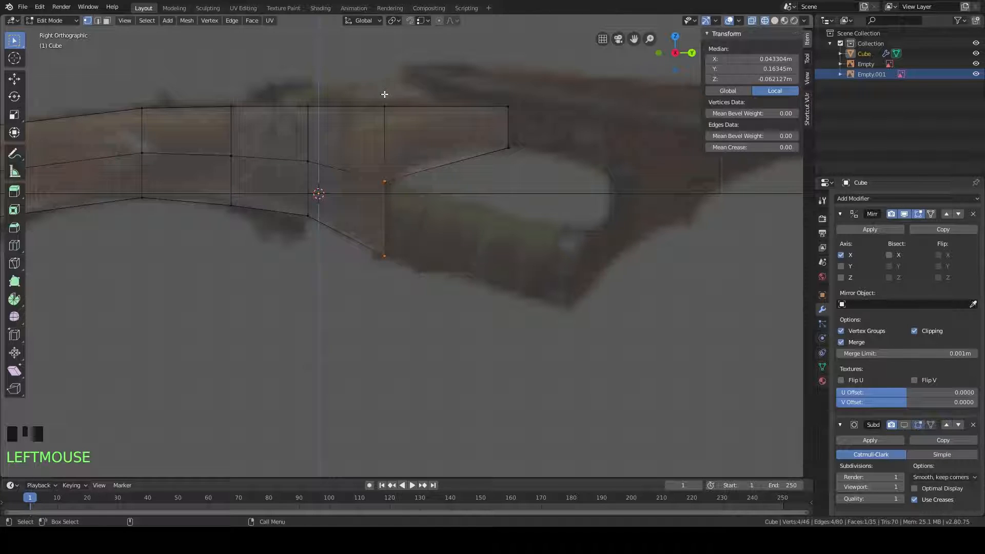
shift+middle_drag(429, 203, 420, 193)
key(e)
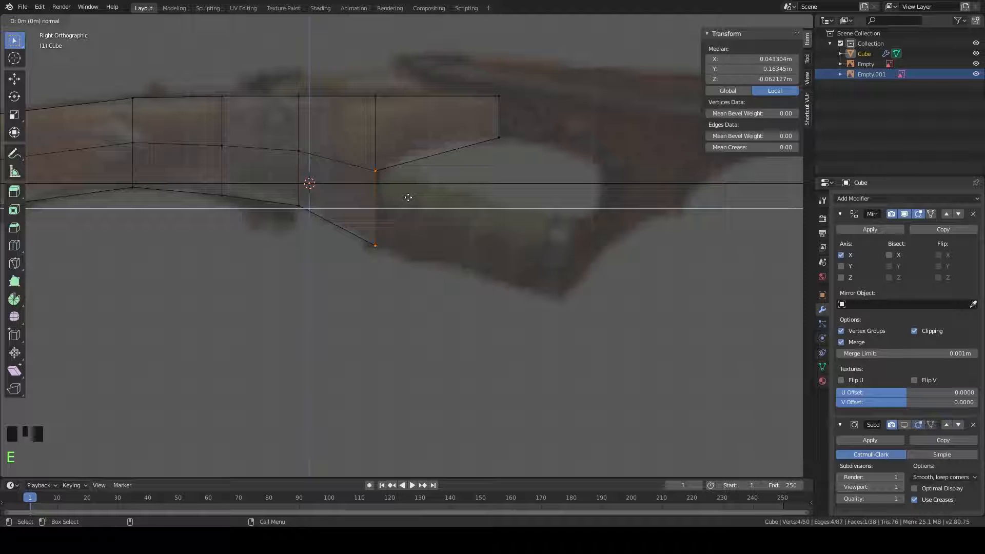
key(y)
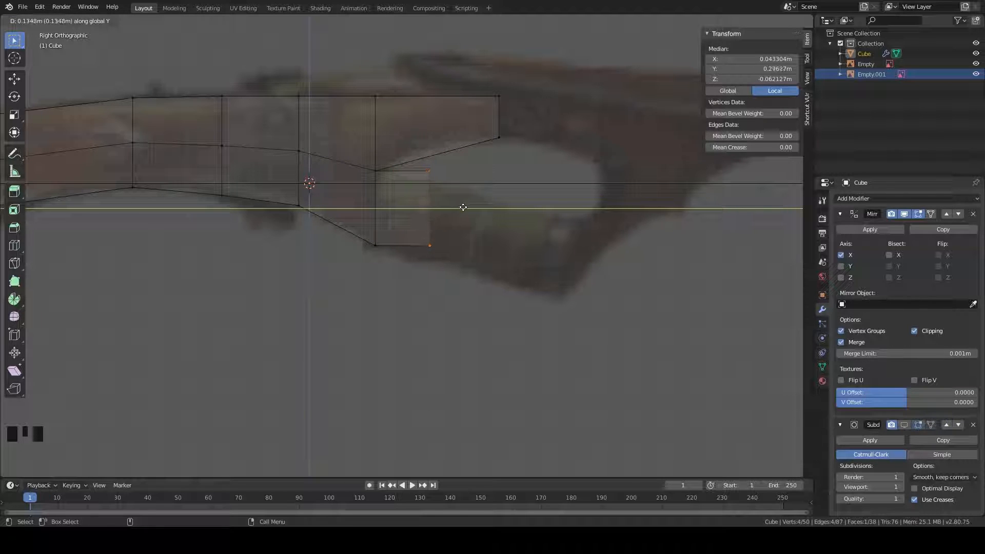
click(531, 211)
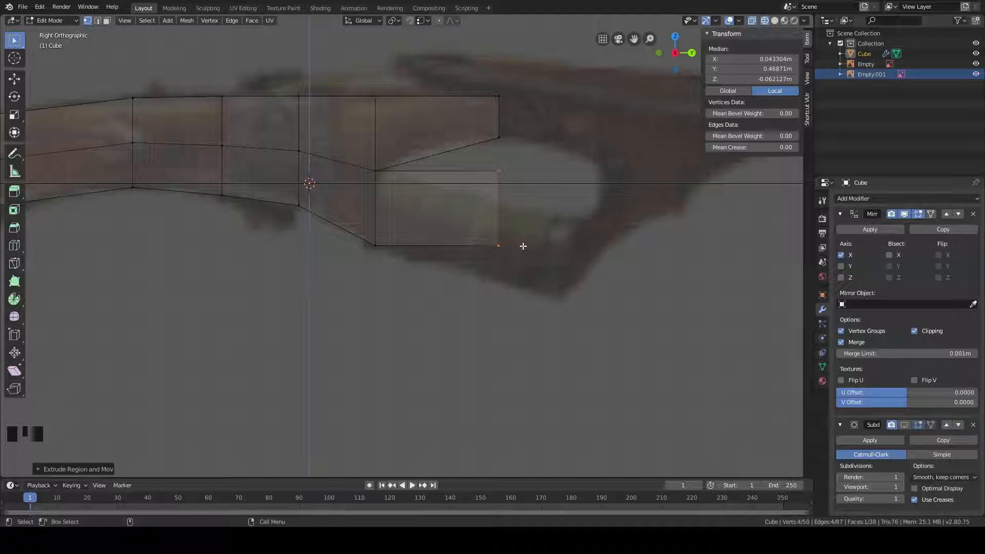
Step: Lower the new lower extrusion's end along Z by about 0.086 m to follow the stock's sloping underside
key(g)
key(z)
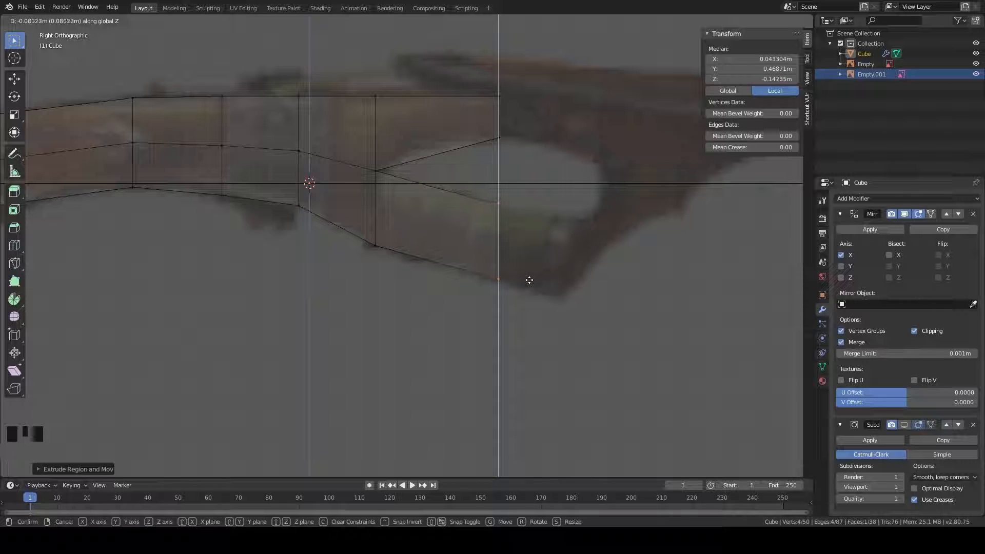
click(531, 281)
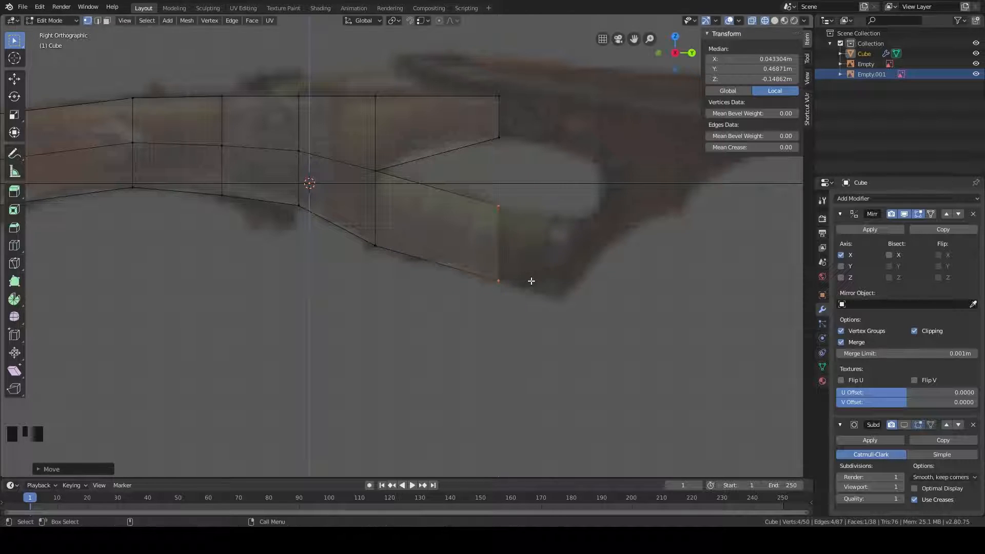
Step: Extrude the upper branch's front end forward along Y by about 0.27 m to the far end of the oval opening
middle_drag(568, 251, 477, 273)
scroll(554, 238, up, 2)
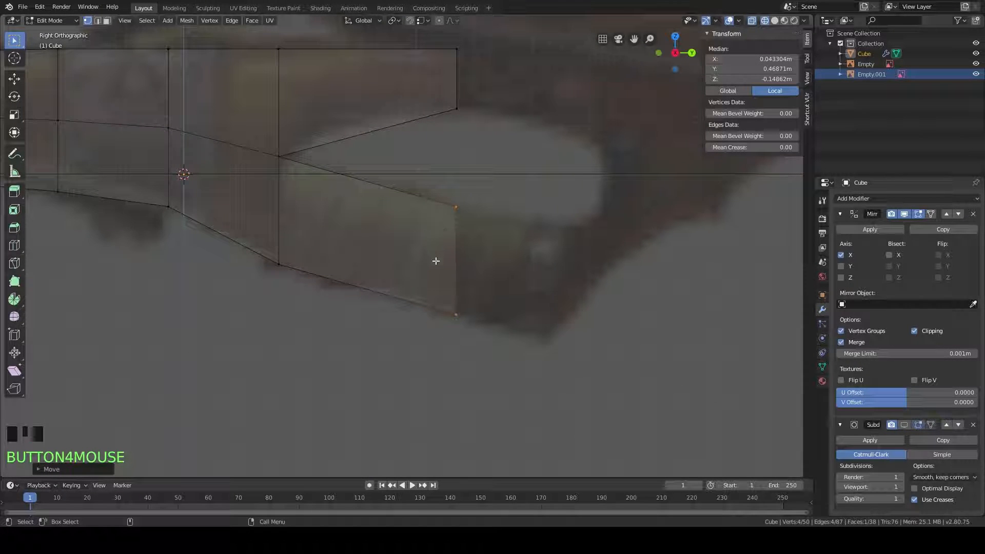
middle_drag(459, 266, 486, 195)
scroll(501, 211, down, 2)
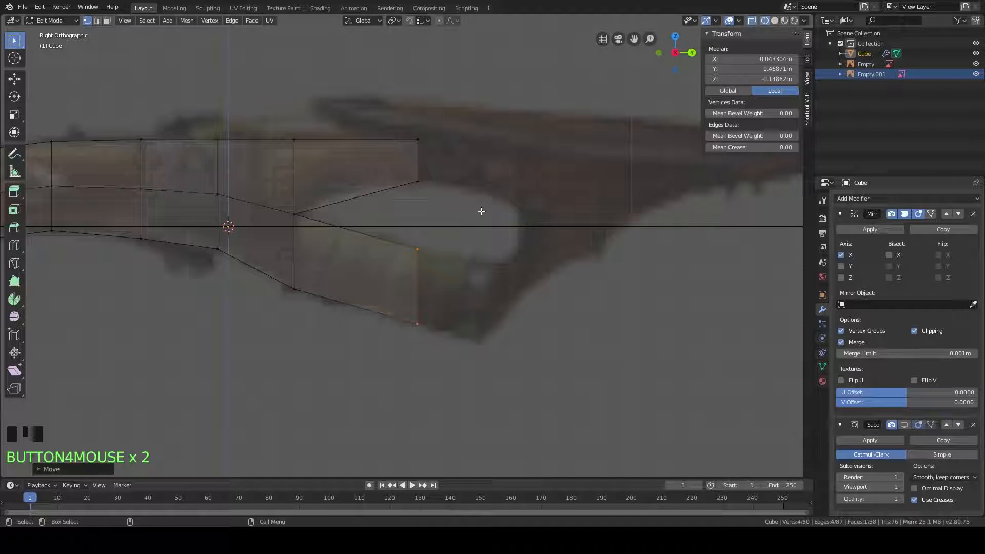
drag(483, 241, 408, 126)
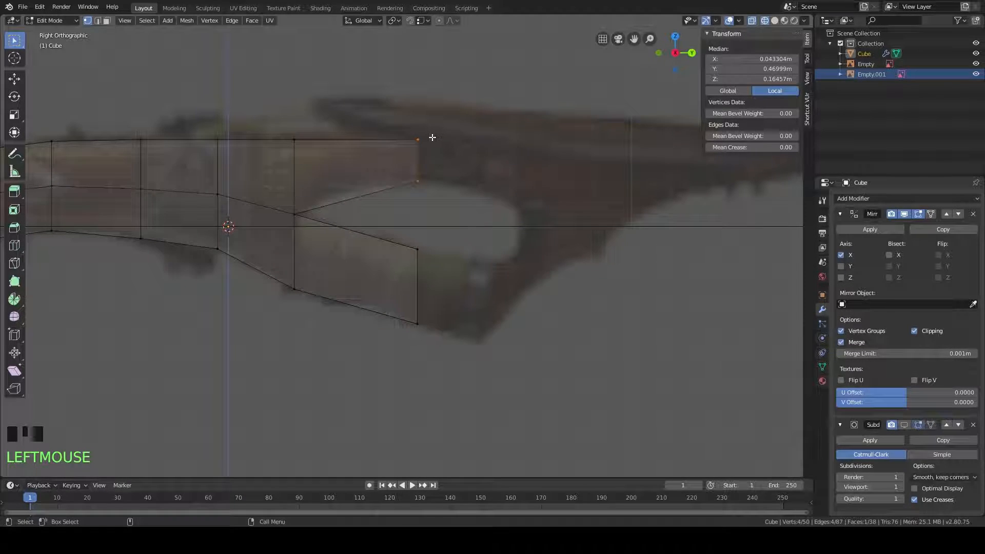
middle_drag(433, 137, 430, 150)
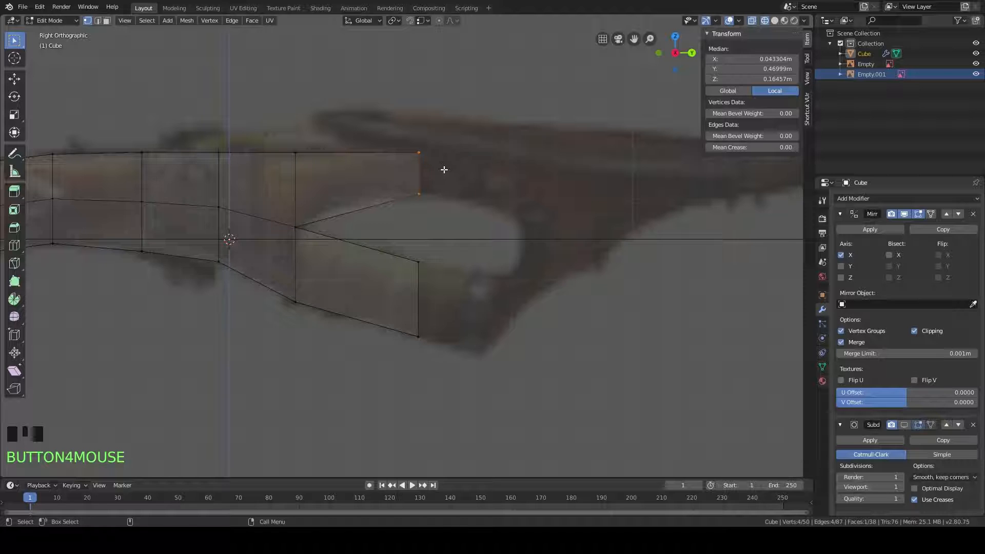
key(e)
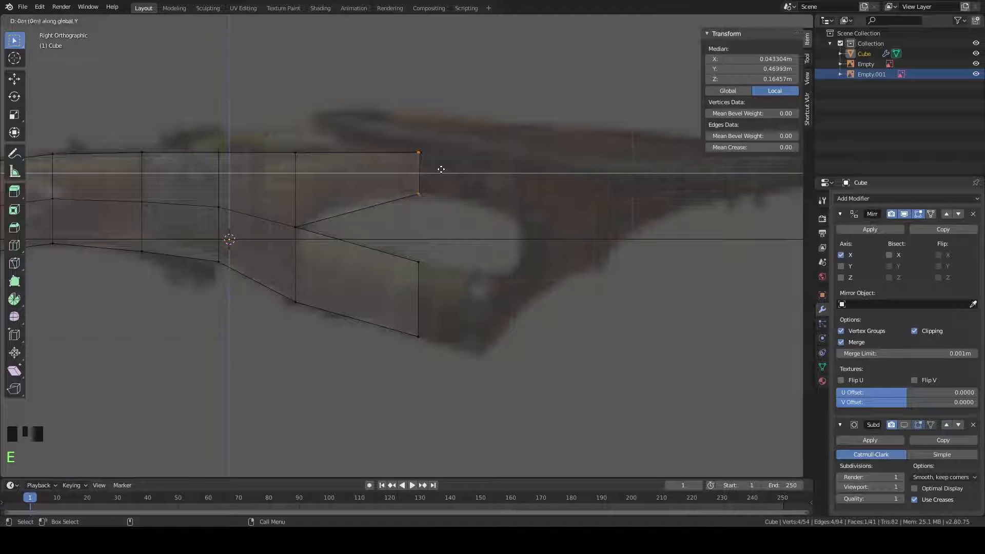
click(551, 184)
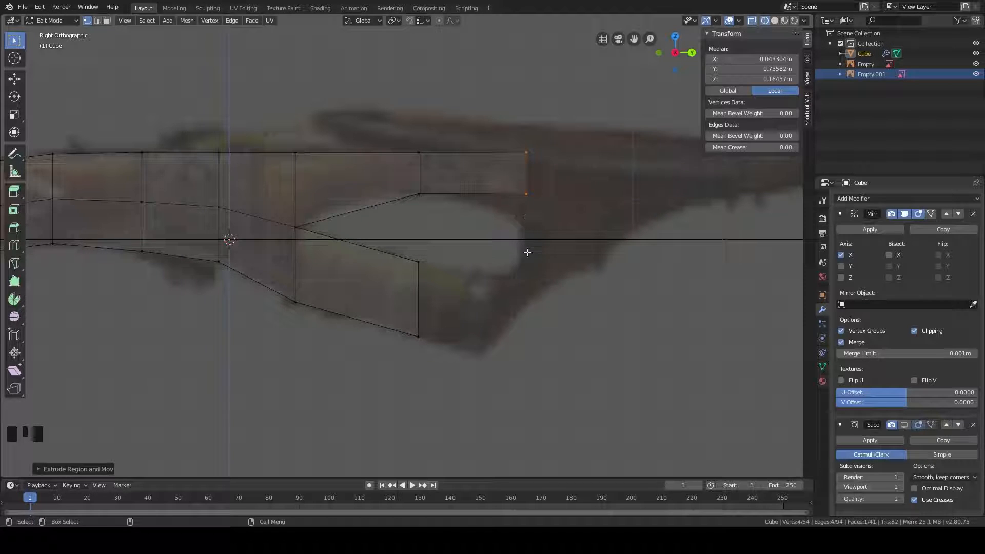
Step: Lower the bottom edge of the upper branch's new end along Z by about 0.116 m to reach the opening's front rim
shift+middle_drag(527, 194, 516, 200)
click(516, 200)
drag(538, 218, 494, 178)
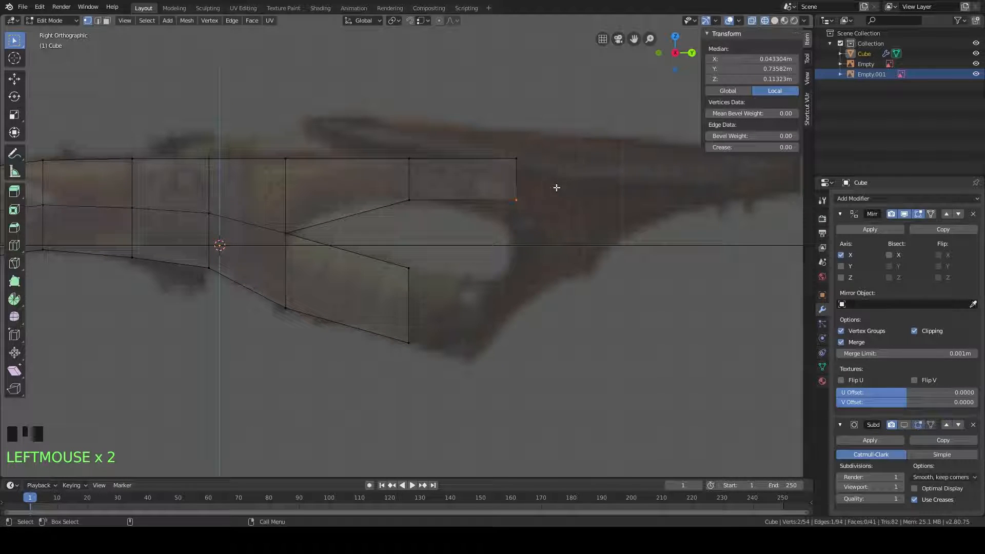
key(g)
key(z)
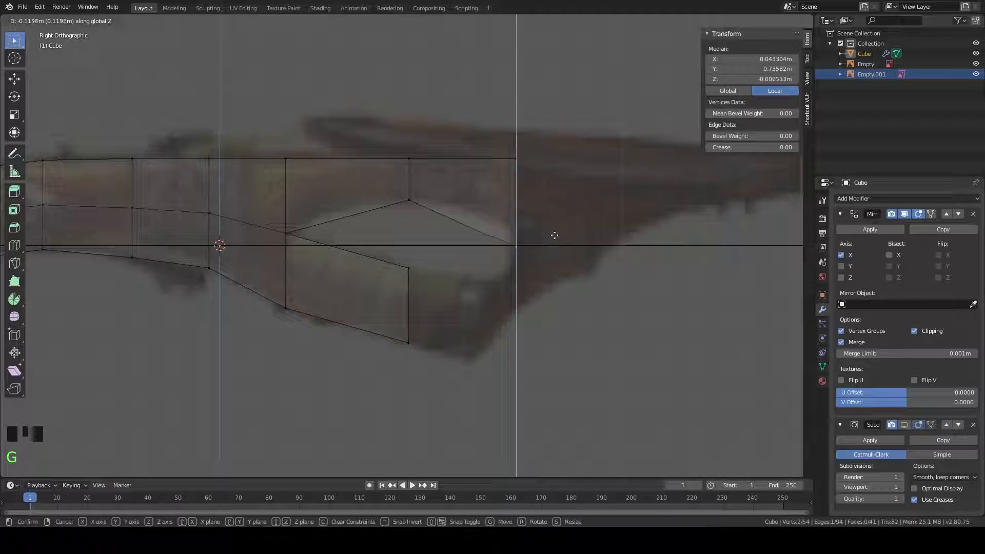
click(558, 234)
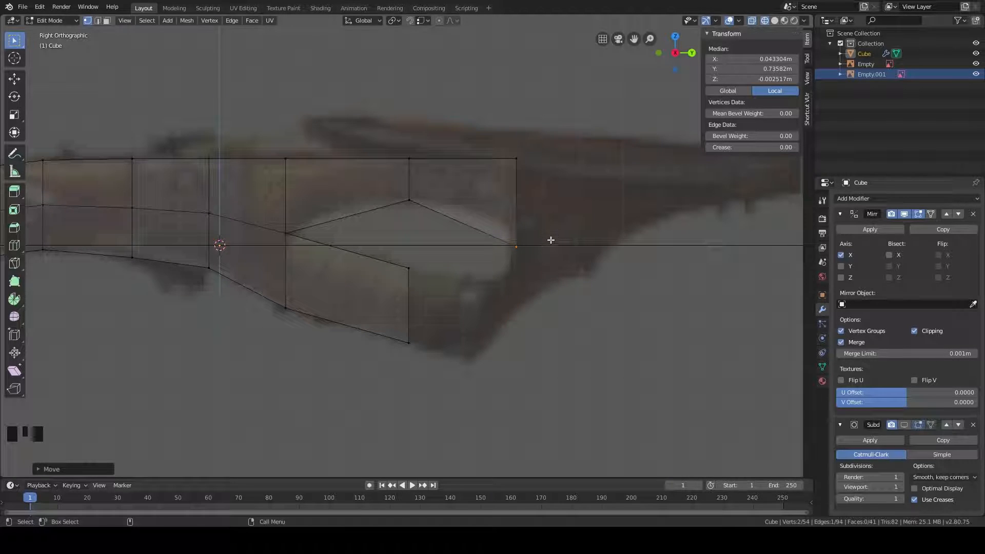
Step: Extrude the lower branch's front end forward along Y by about 0.15 m toward the stock's lowest corner
shift+middle_drag(540, 247, 544, 204)
drag(438, 204, 394, 319)
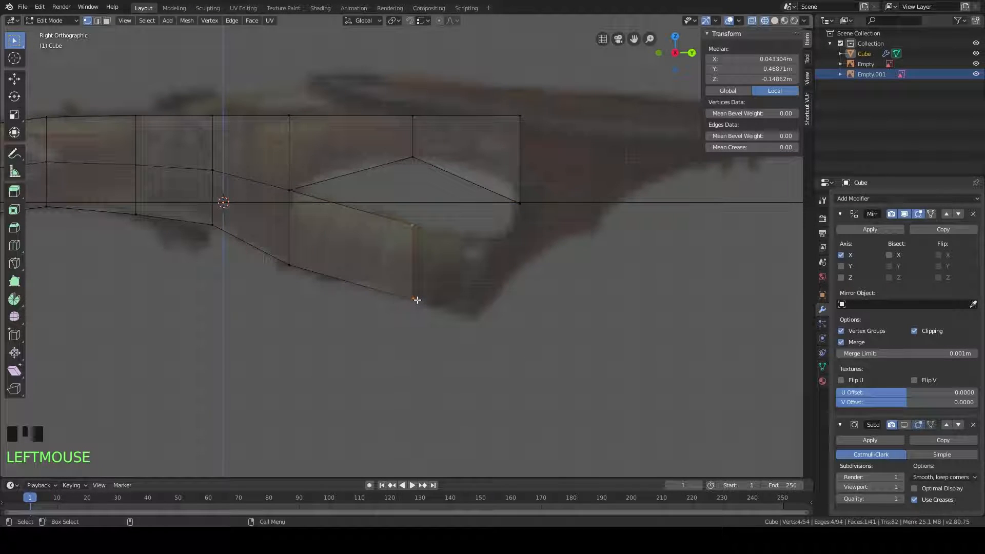
shift+middle_drag(523, 248, 518, 252)
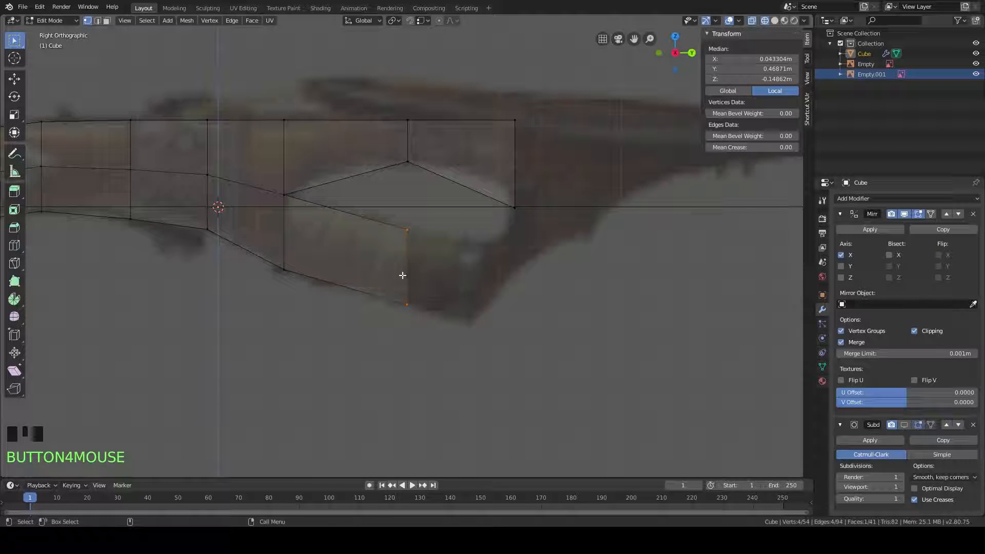
key(e)
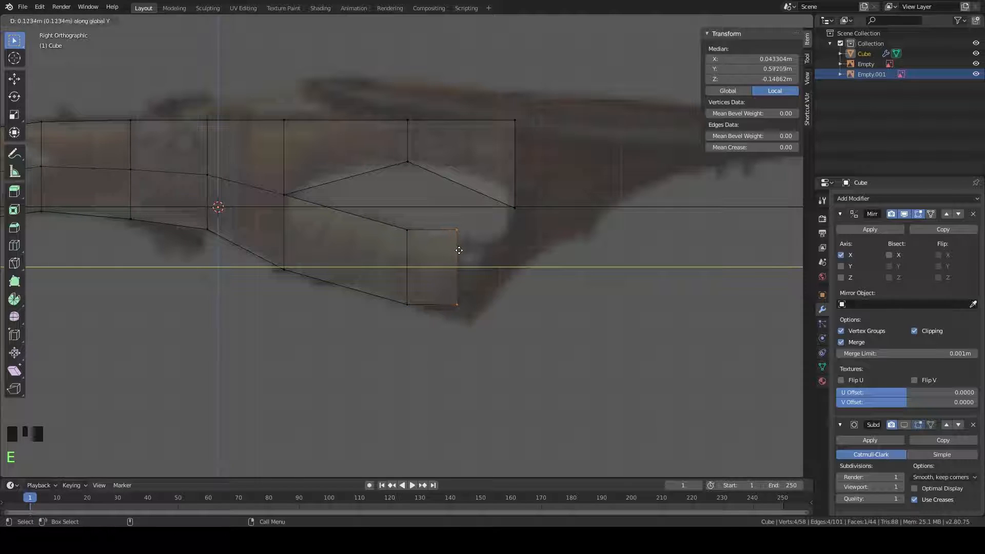
click(467, 256)
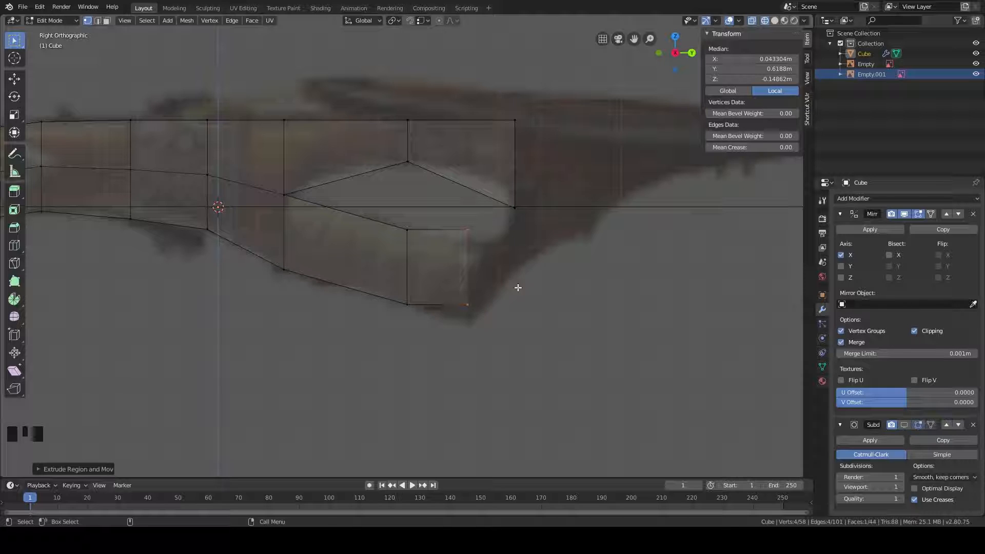
Step: Lower the lower branch's new end along Z by about 0.045 m to match the underside's lowest point
key(g)
key(z)
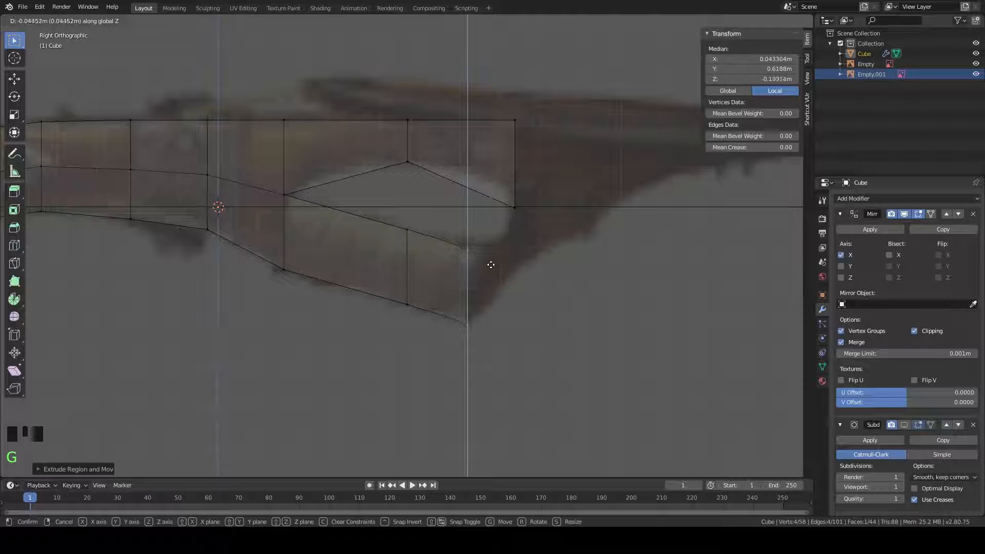
click(491, 264)
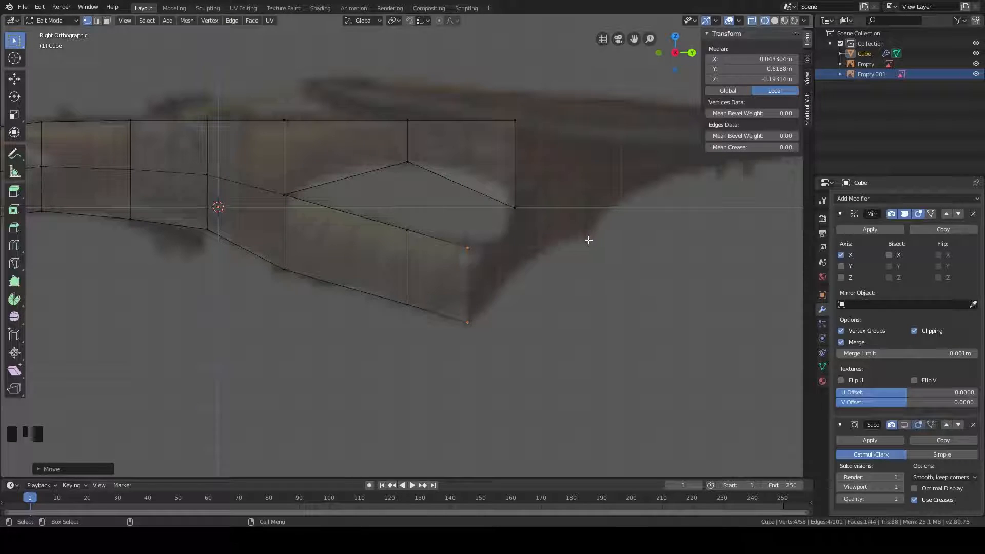
Step: Extrude the lower branch's end forward by about 0.117 m, snapping it in line with the upper branch's front end
scroll(564, 244, up, 3)
scroll(503, 249, up, 1)
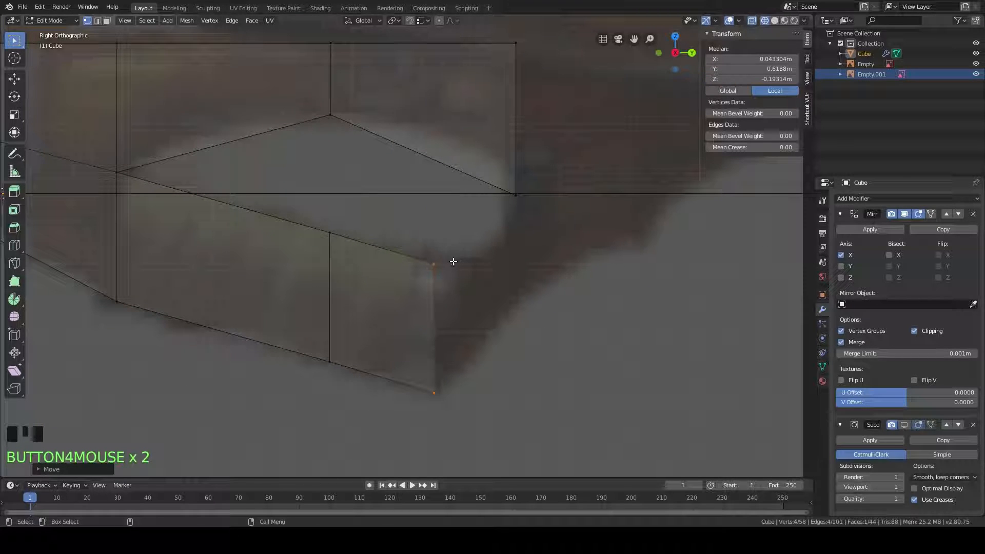
key(e)
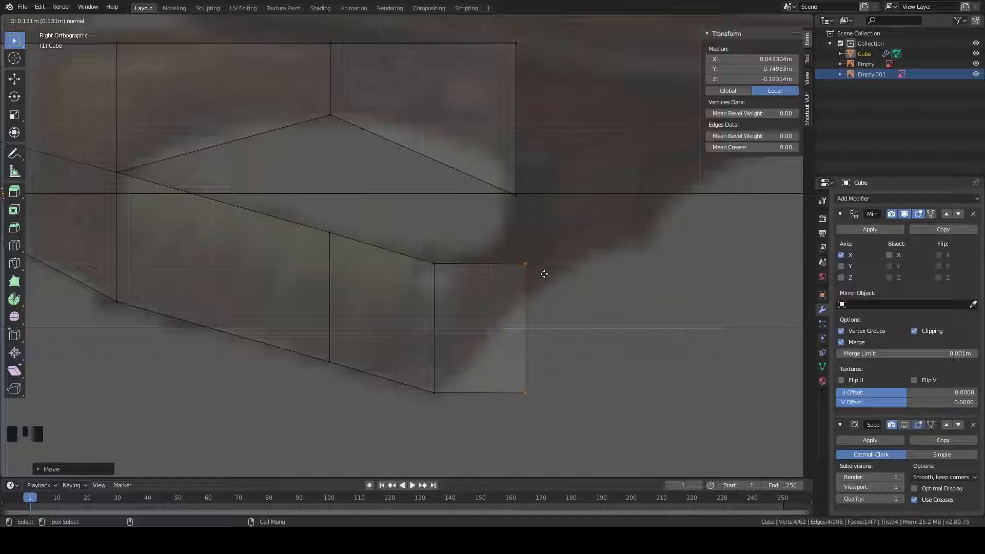
click(517, 192)
middle_drag(542, 217, 515, 216)
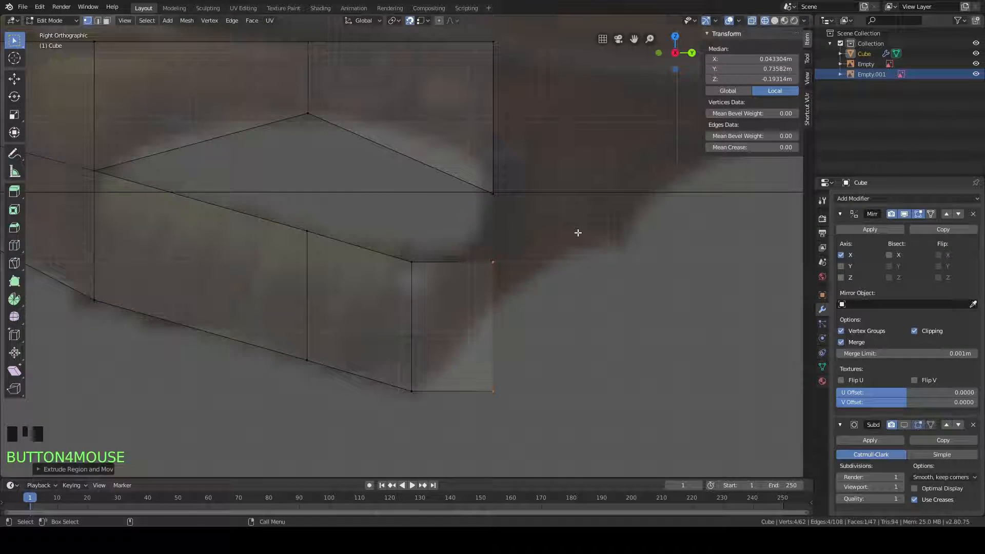
Step: Raise the lower branch's new end along Z by about 0.098 m, snapping its top vertices to the upper branch's bottom corner
key(g)
key(z)
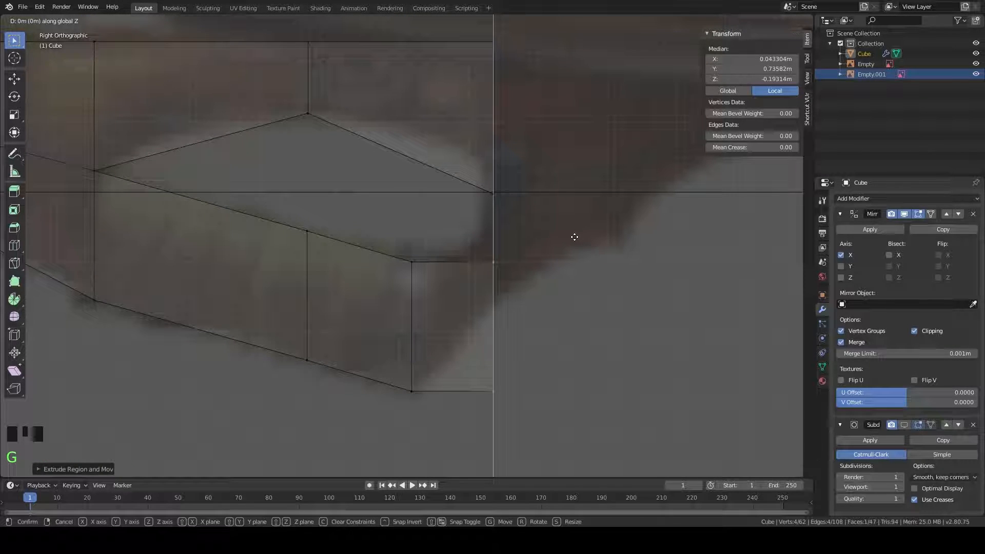
click(497, 202)
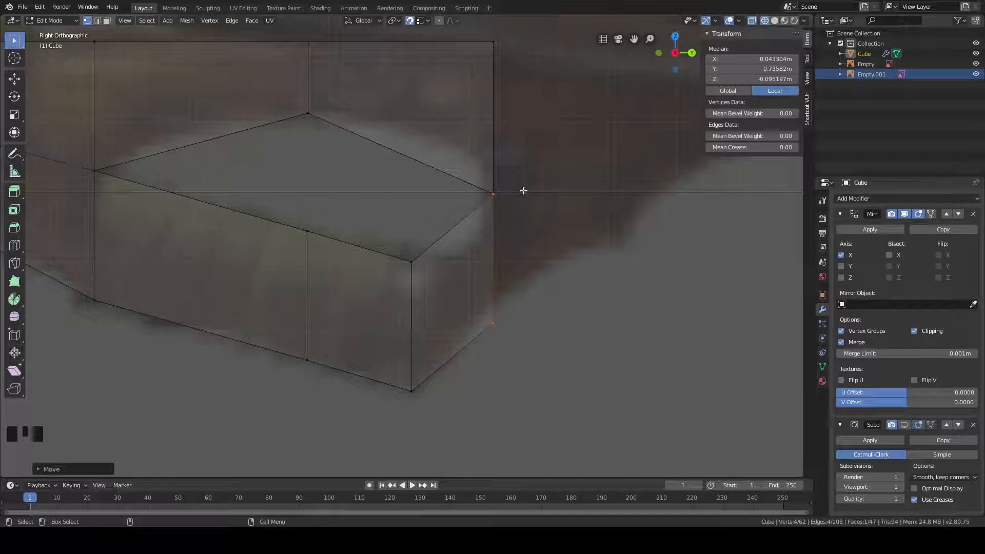
Step: Enable Auto Merge in the mesh editing options
shift+middle_drag(522, 192, 515, 215)
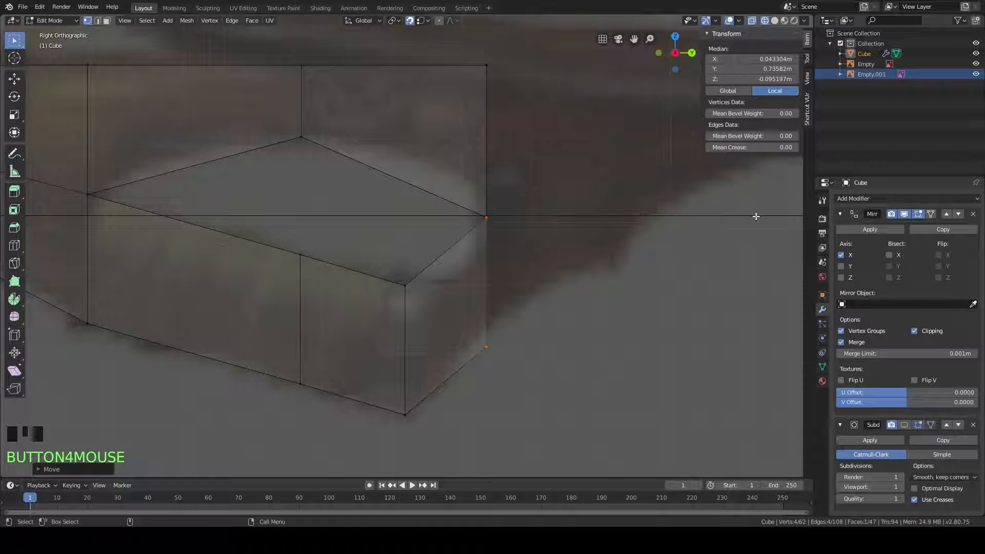
click(823, 203)
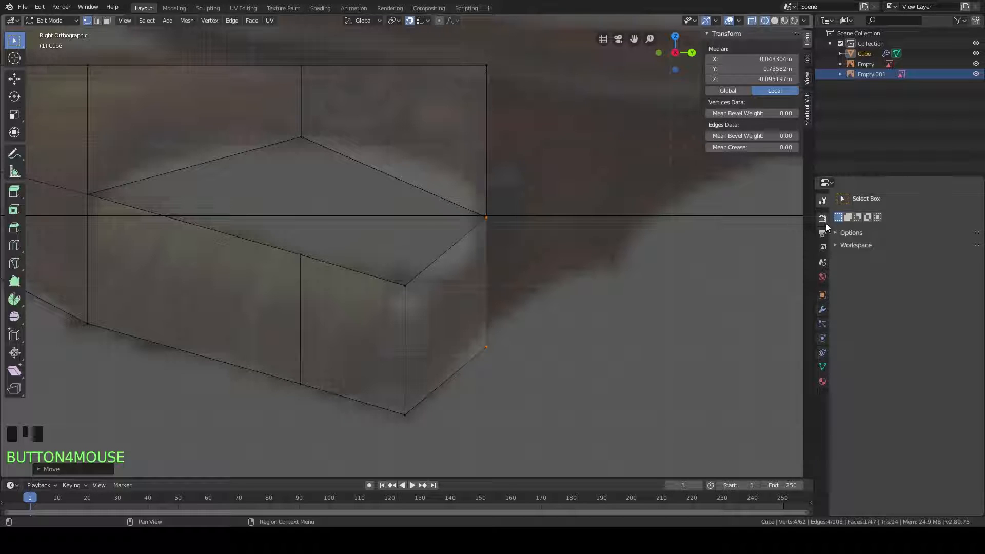
click(835, 233)
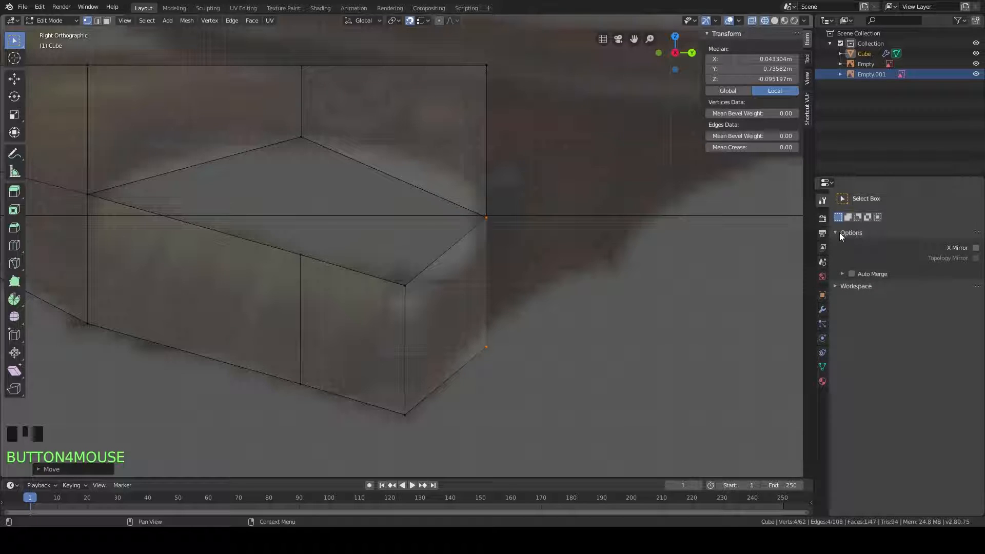
click(851, 273)
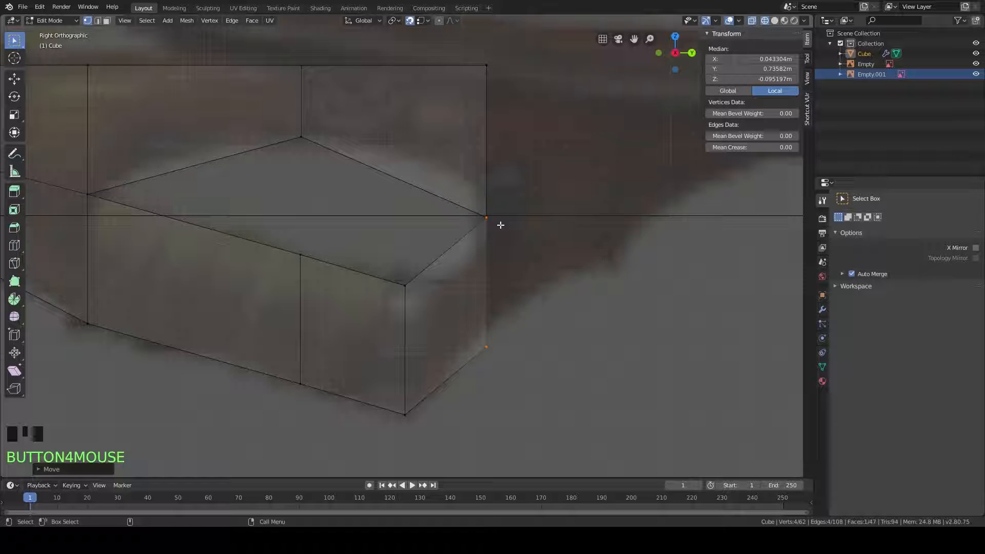
Step: Snap the lower branch's end vertices onto the upper branch's bottom corner to merge them, and test the joint with a trial move
key(g)
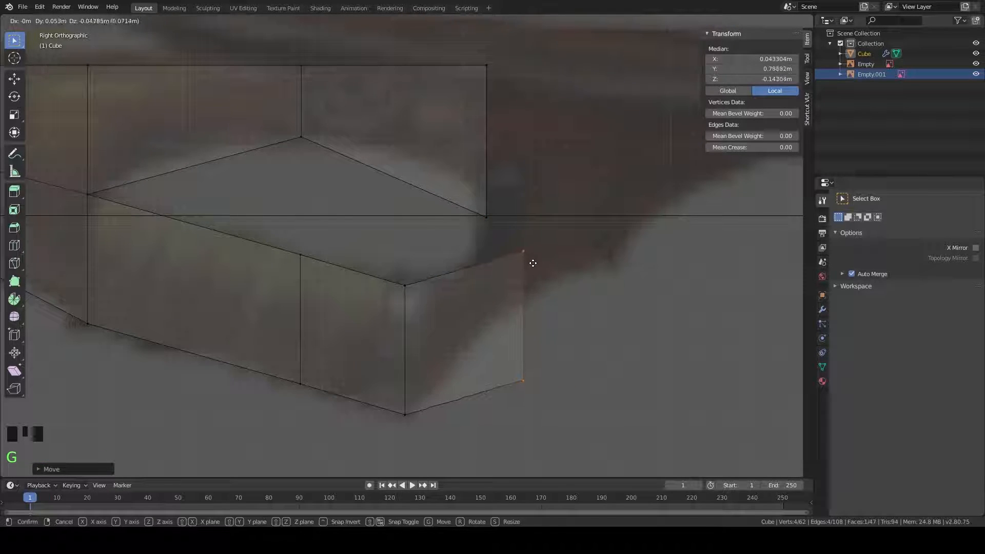
key(ctrl)
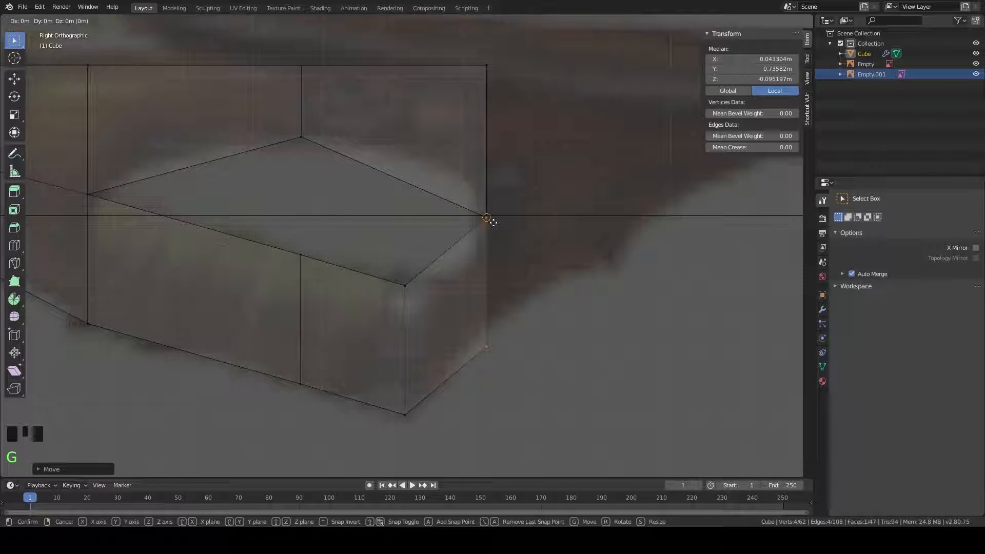
click(493, 222)
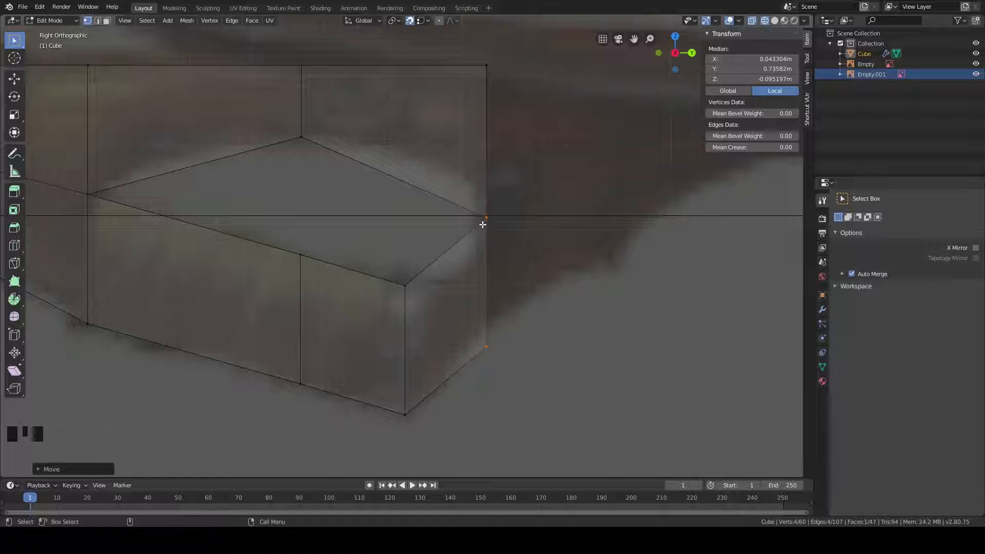
key(g)
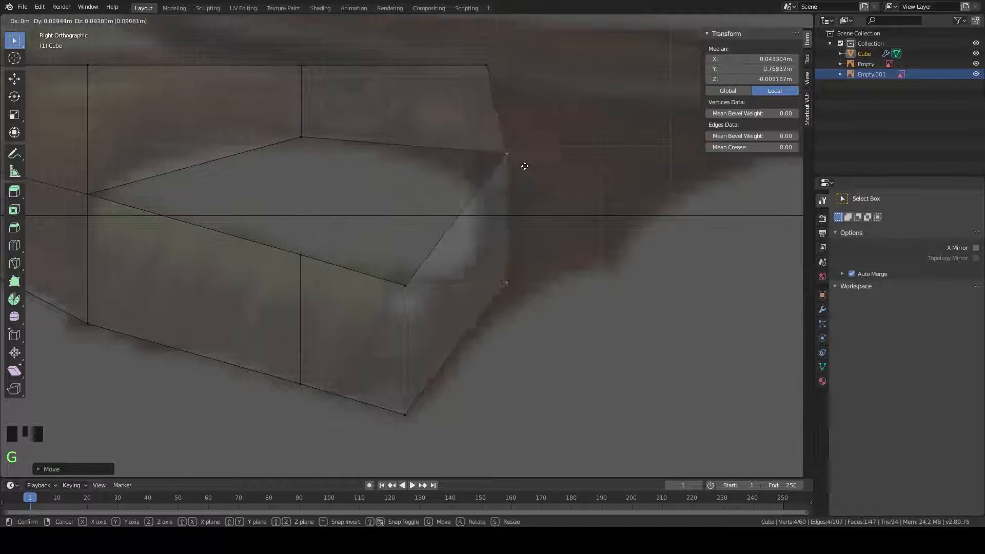
click(526, 226)
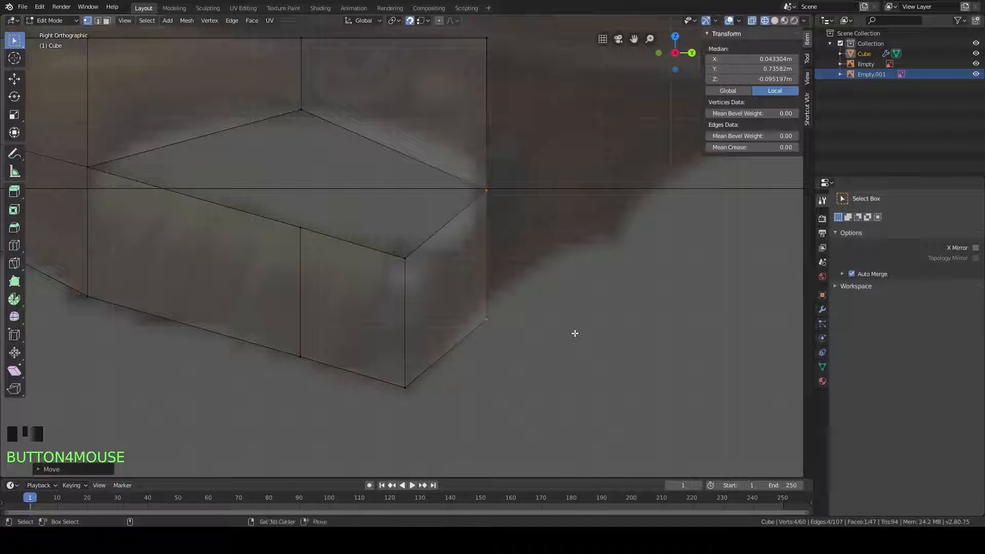
Step: Disable snapping and raise the bottom front corner vertices of the lower branch along Z by about 0.024 m
key(shift+Tab)
drag(602, 352, 468, 291)
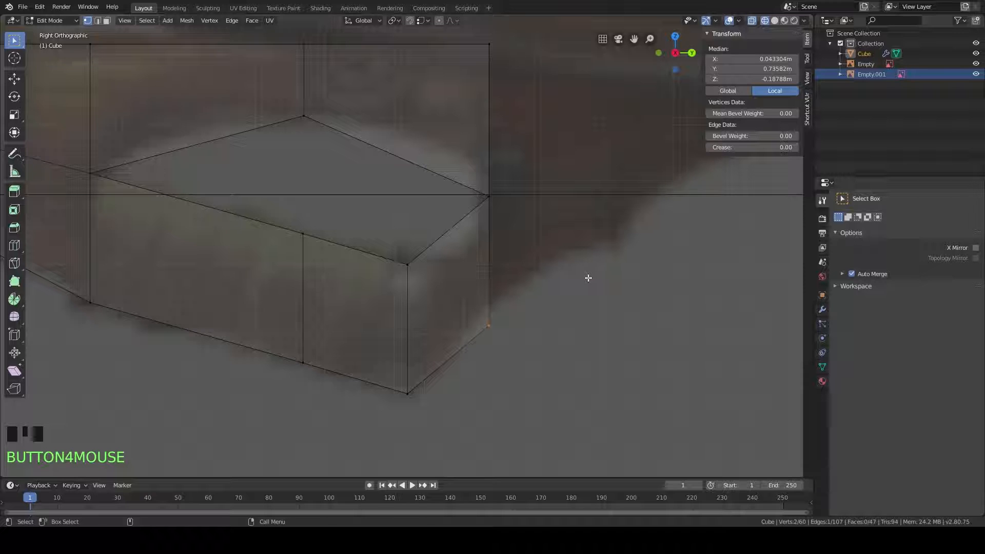
key(g)
key(z)
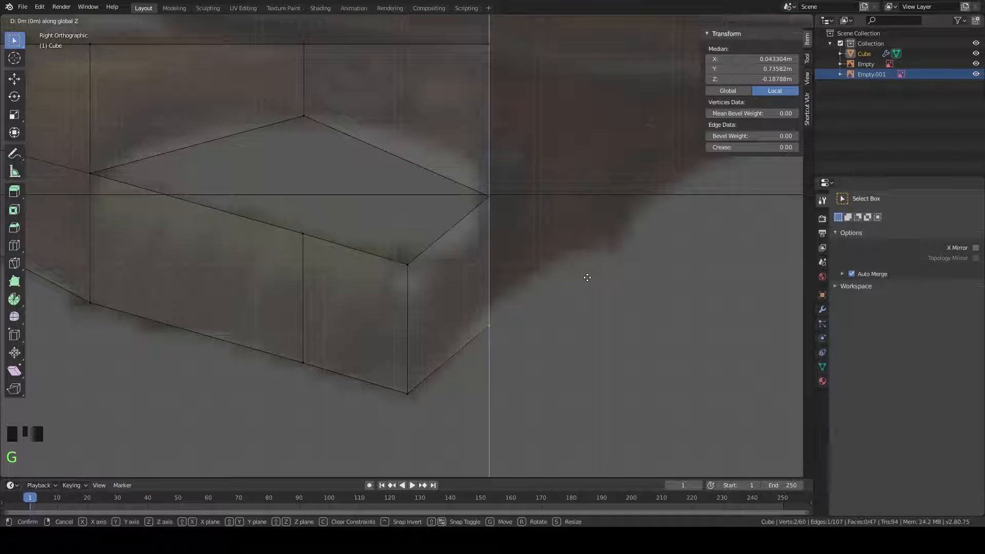
click(587, 261)
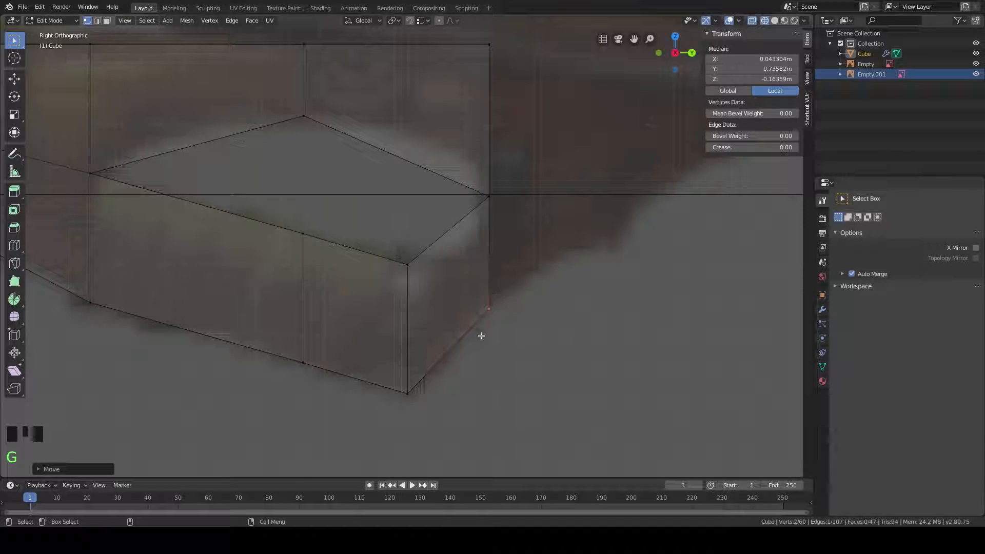
Step: Show the Subdivision modifier's result in the viewport and inspect the smoothed stock and its oval opening in solid shading
shift+middle_drag(480, 248, 523, 267)
scroll(523, 267, down, 4)
shift+middle_drag(457, 260, 487, 275)
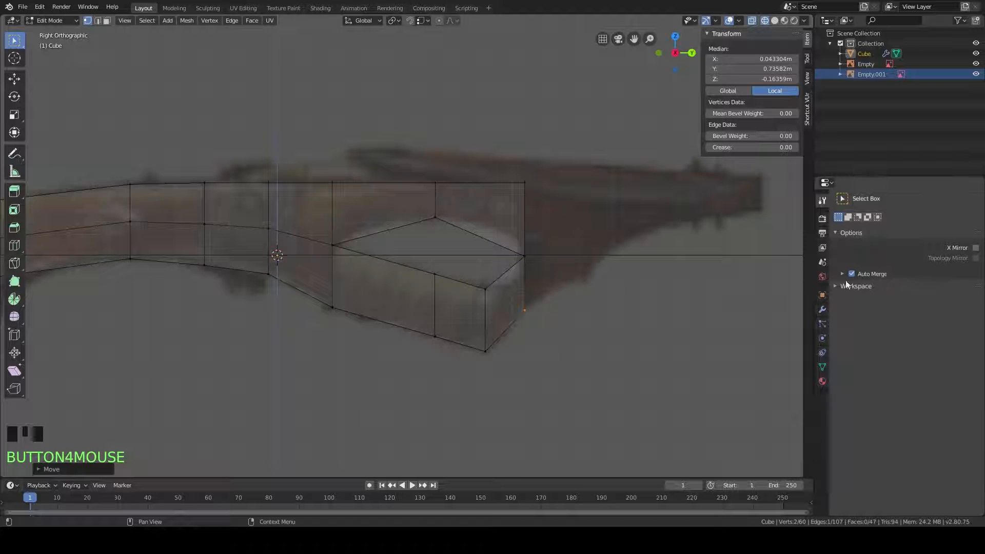
click(823, 311)
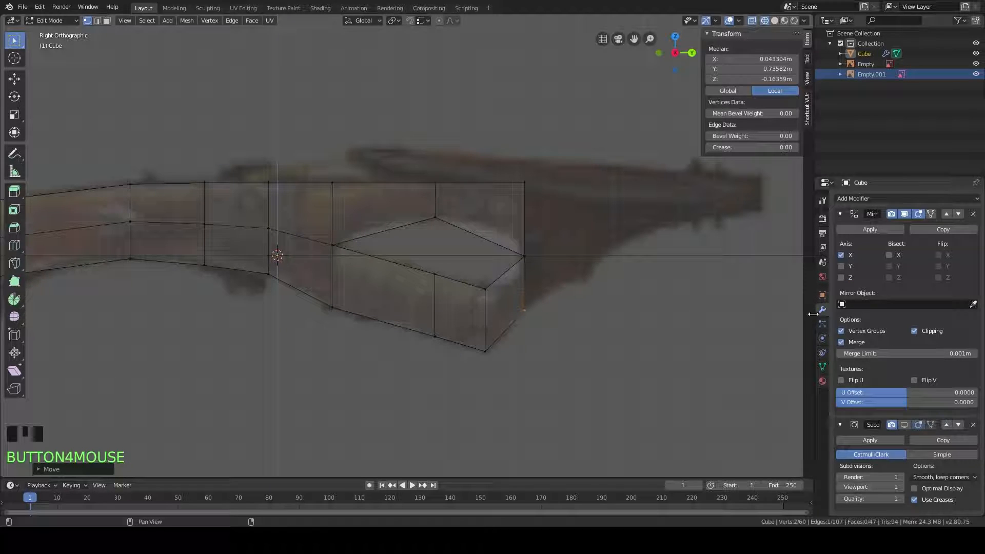
click(905, 426)
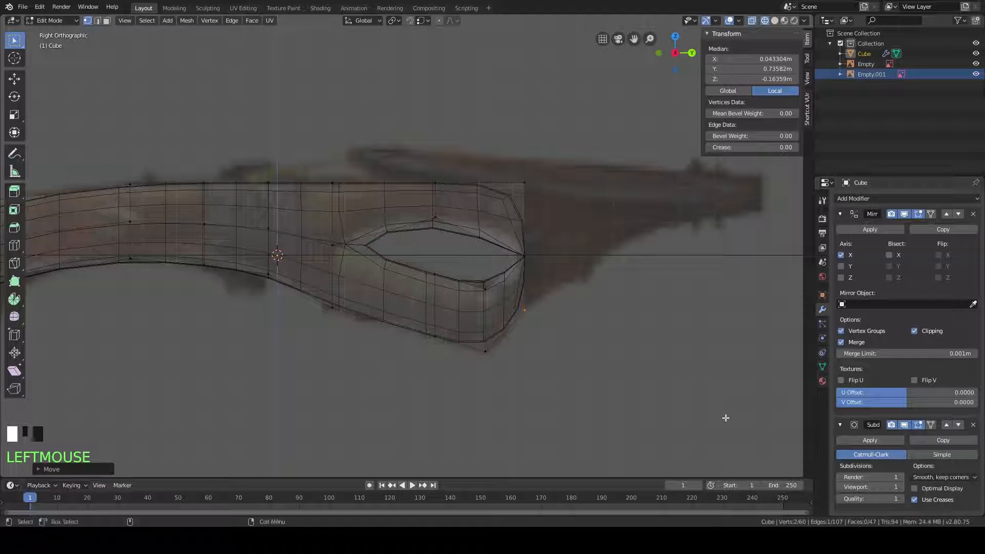
scroll(461, 334, down, 2)
key(z)
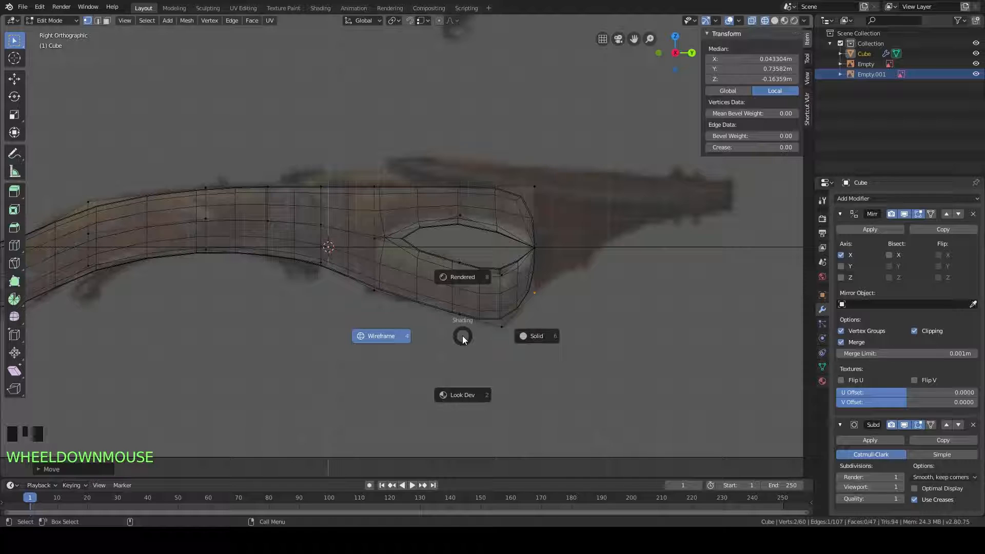
click(547, 346)
scroll(590, 308, up, 2)
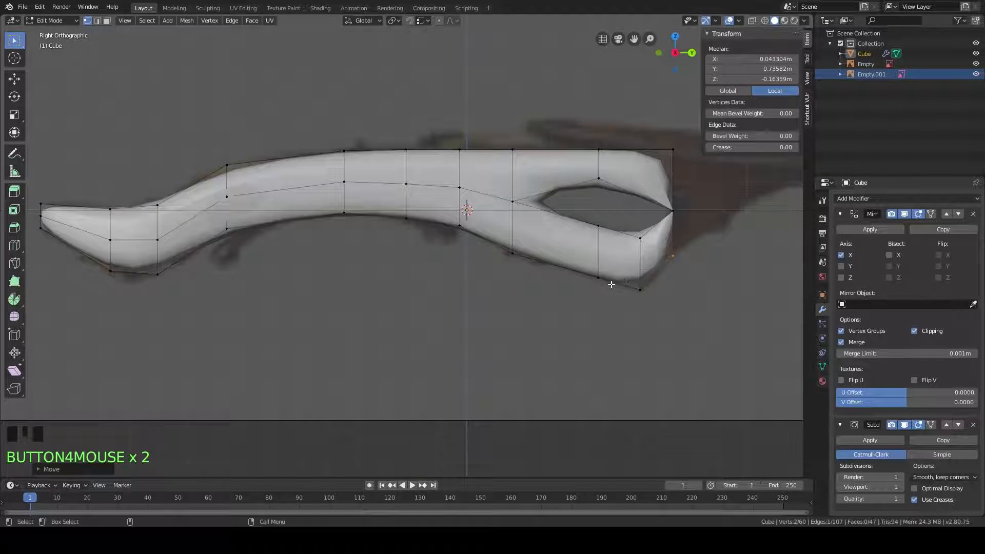
middle_drag(546, 279, 568, 292)
scroll(610, 316, down, 3)
middle_drag(653, 341, 560, 319)
scroll(561, 319, up, 3)
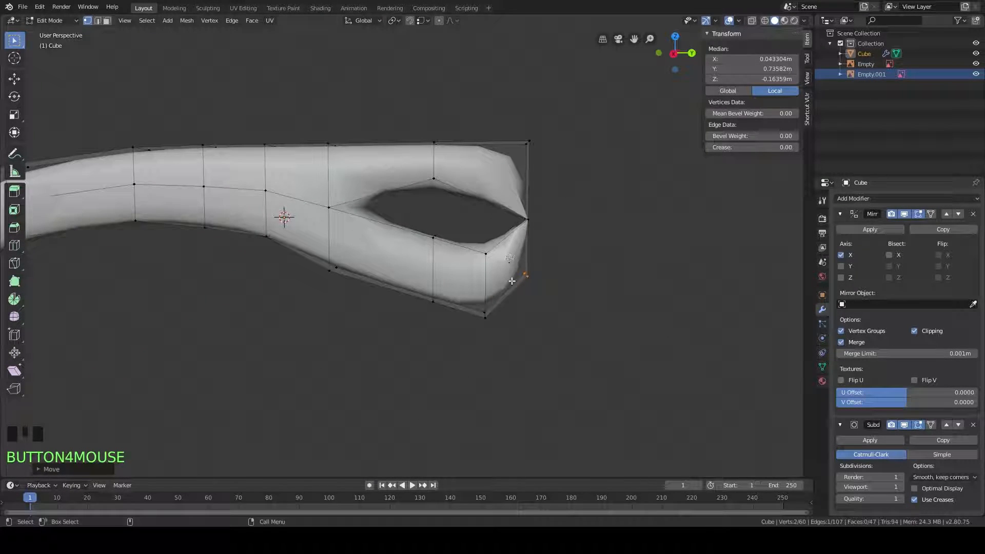
shift+middle_drag(531, 274, 437, 249)
middle_drag(414, 269, 477, 262)
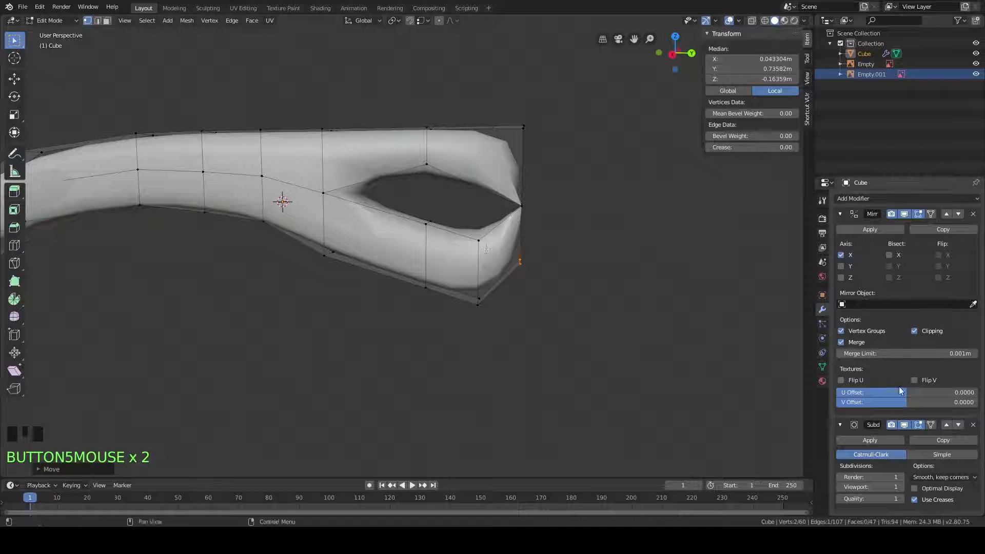
Step: Hide the Subdivision modifier's result in the viewport and return to the right side view in wireframe shading
click(904, 425)
shift+middle_drag(548, 330, 558, 319)
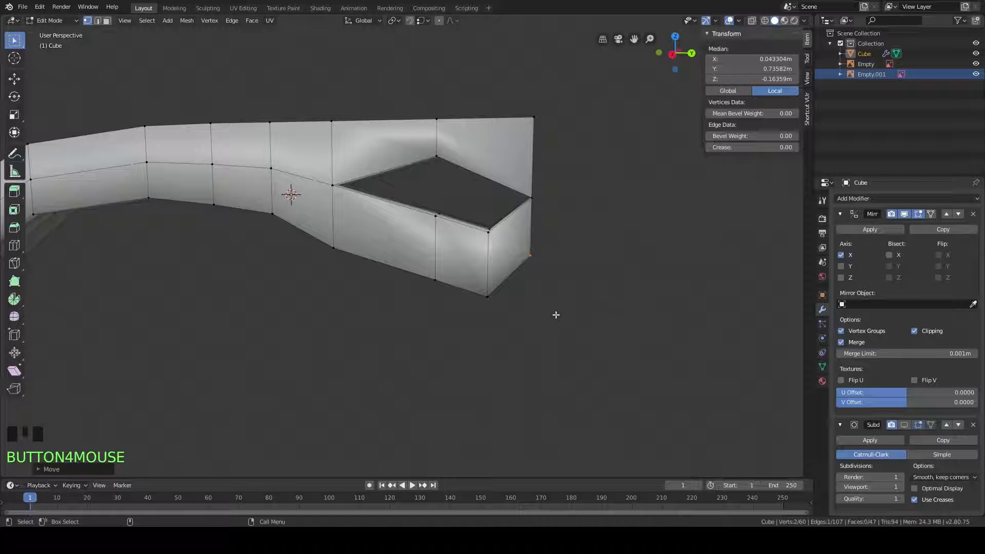
key(KP_3)
scroll(555, 272, up, 2)
shift+middle_drag(672, 207, 596, 285)
shift+middle_drag(620, 243, 606, 254)
key(z)
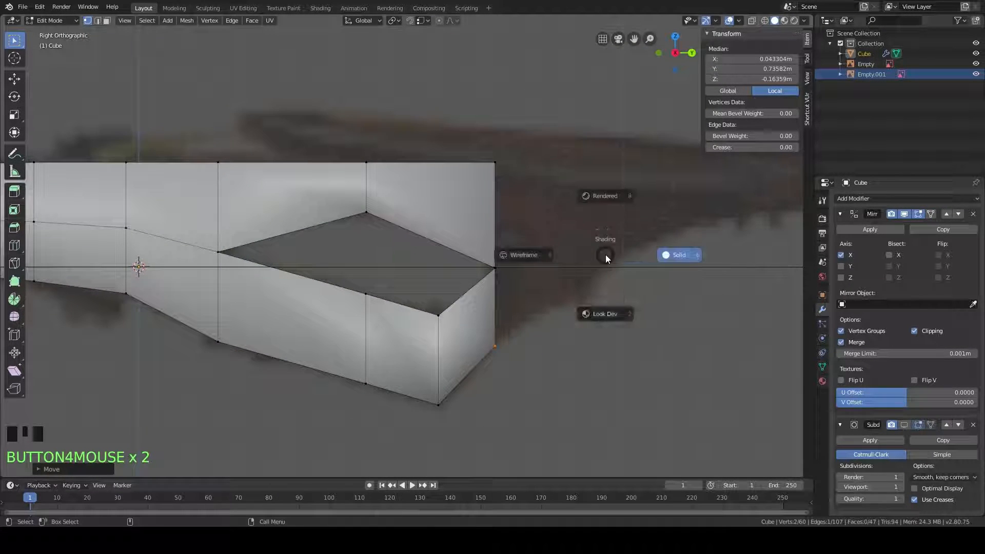
Step: Extrude the stock's front end from the joined branches forward along Y by about 0.667 m
shift+middle_drag(703, 247, 580, 278)
drag(434, 171, 358, 435)
key(e)
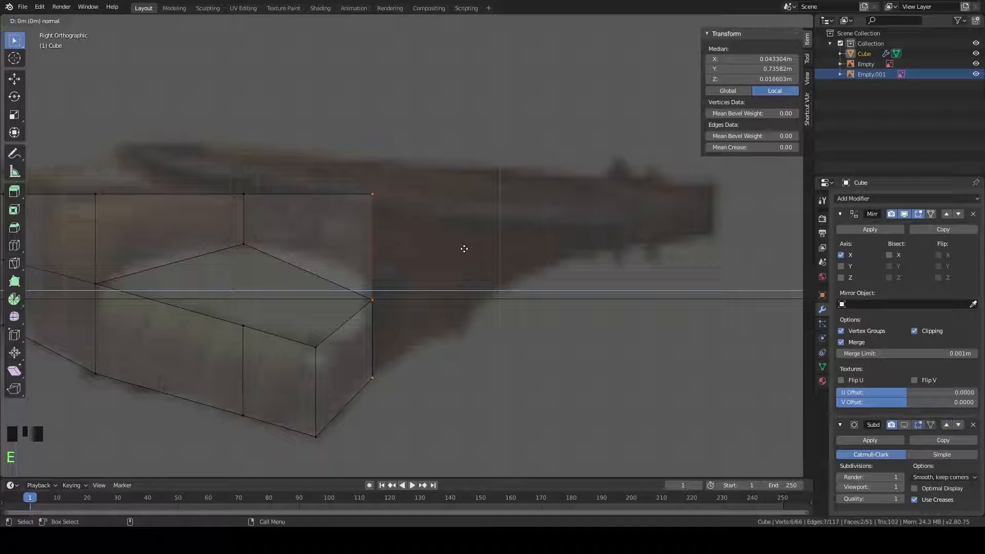
key(y)
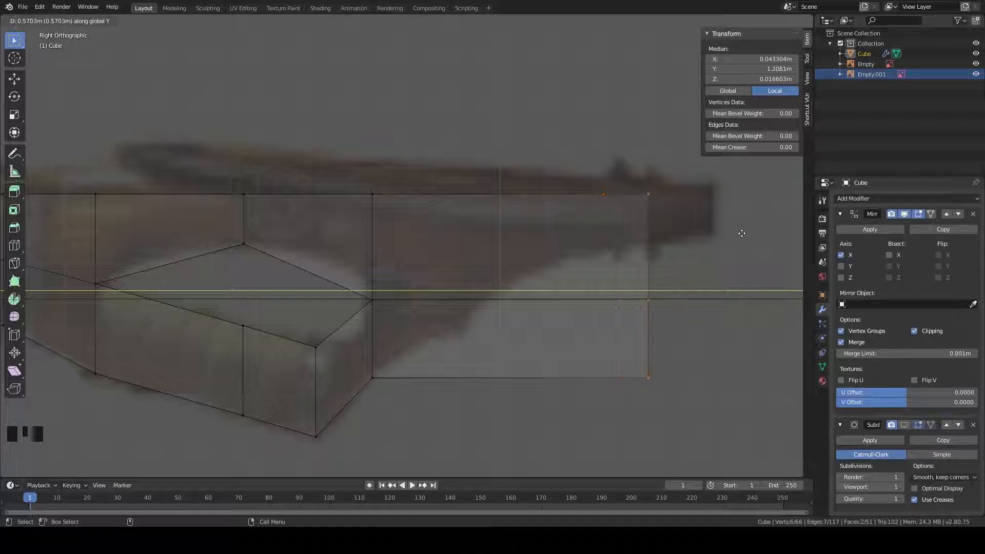
click(788, 233)
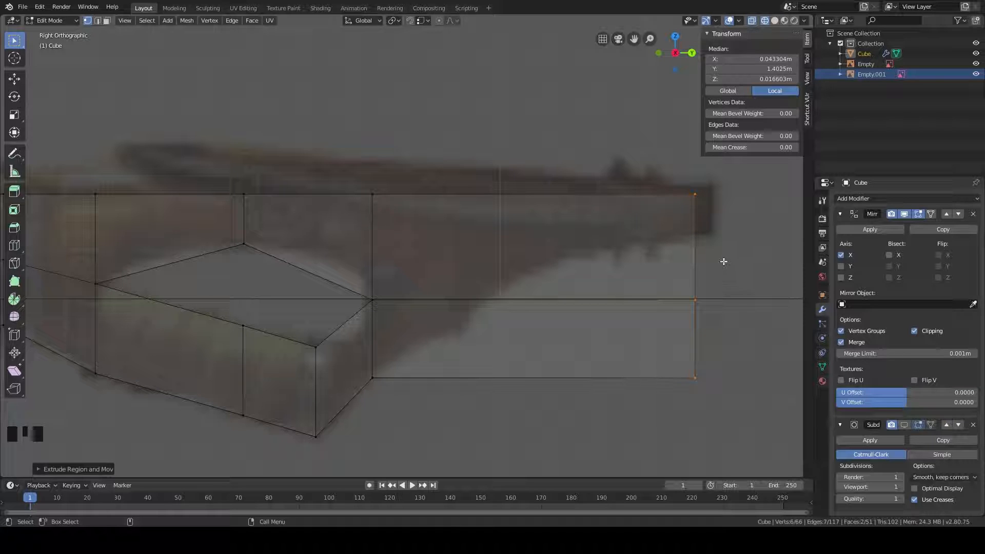
Step: Move the extruded front end about 0.035 m farther along Y to match the tip of the reference crossbow
shift+middle_drag(742, 241, 706, 248)
key(g)
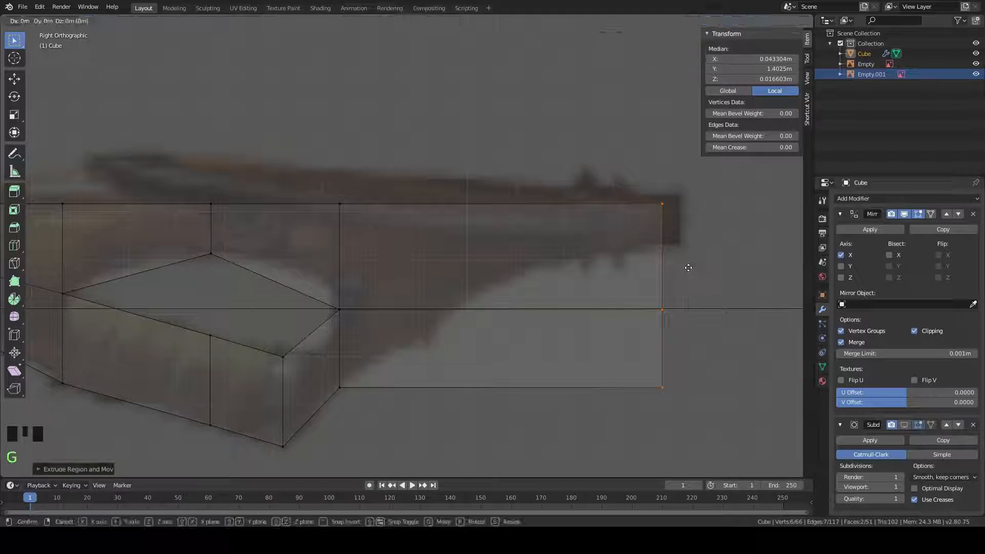
key(y)
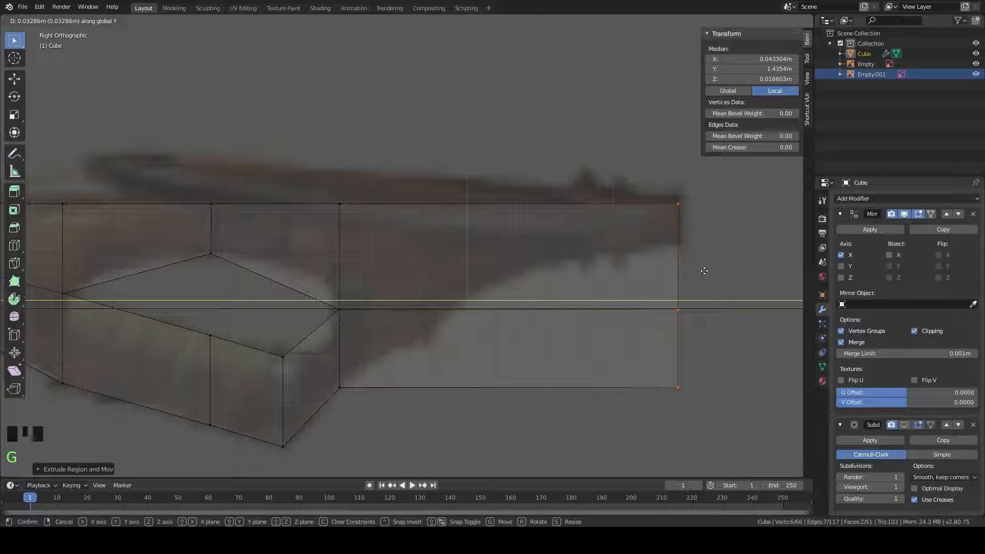
click(704, 273)
Step: Raise the middle and bottom vertices of the new front end along Z by about 0.184 m
mouse_move(702, 307)
shift+middle_down()
mouse_move(688, 296)
mouse_move(708, 275)
shift+middle_up()
drag(711, 228, 620, 354)
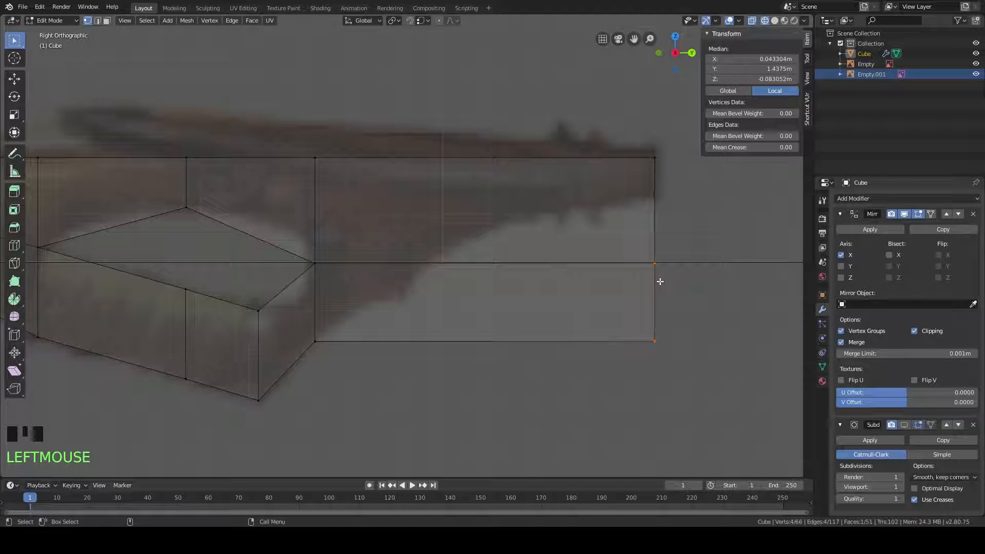
key(g)
key(z)
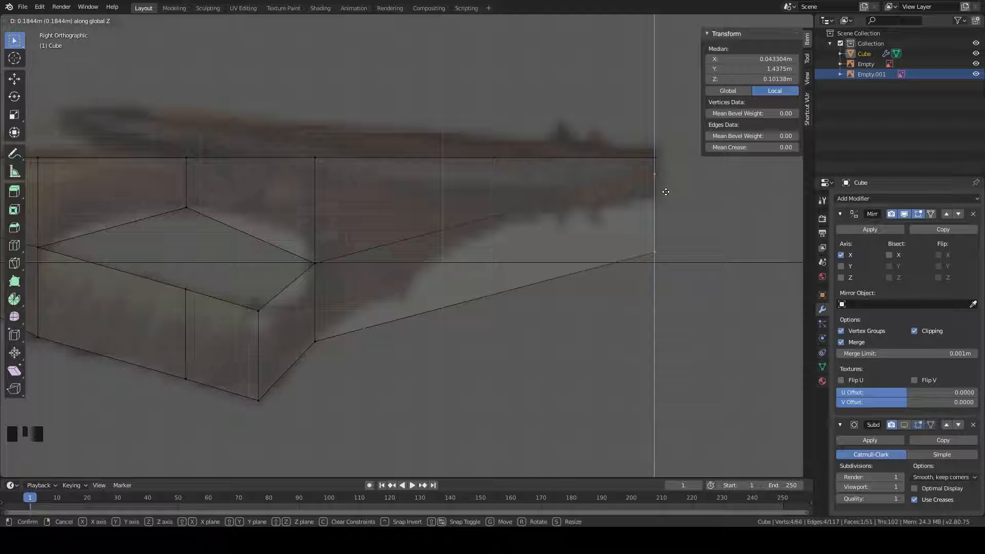
click(666, 192)
Step: Raise only the bottom vertices of the front end along Z by about 0.121 m to the reference's lower edge
click(621, 289)
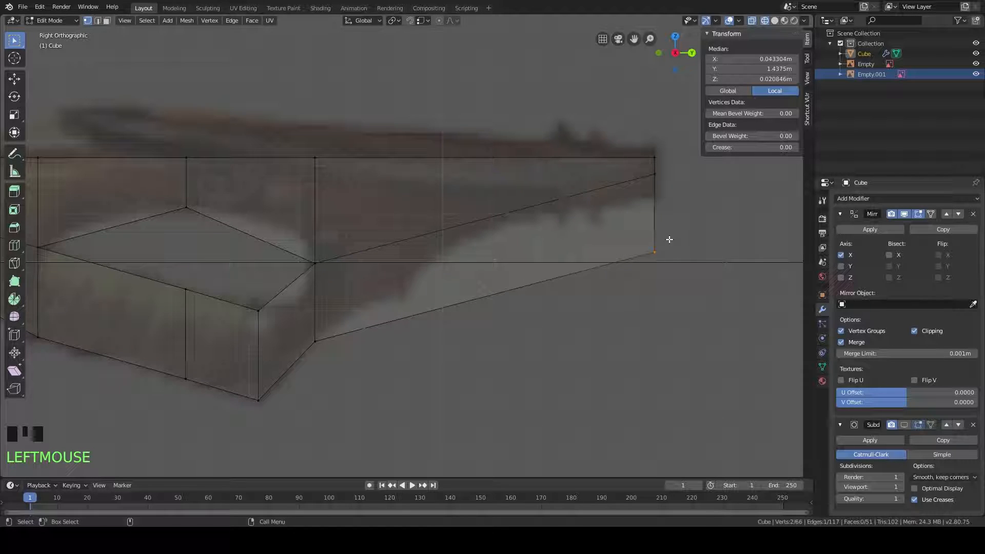
key(g)
key(z)
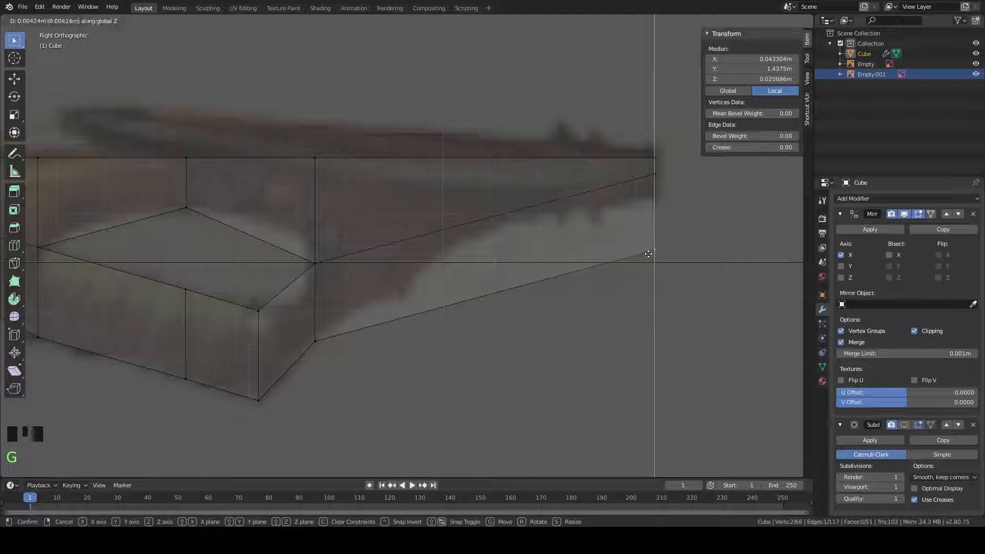
click(657, 198)
Step: Add three evenly spaced vertical loop cuts across the tapered front section of the stock
shift+middle_drag(647, 211, 664, 230)
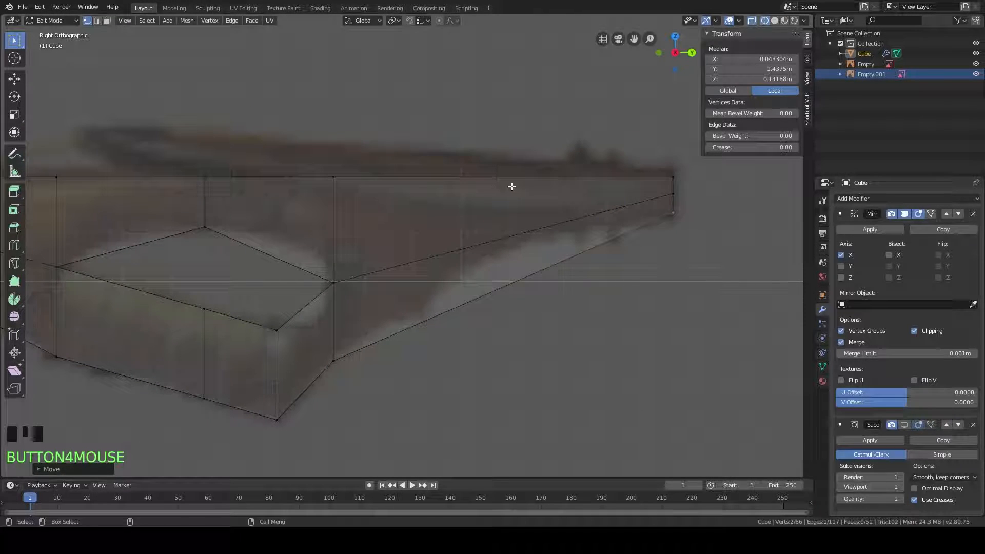
shift+middle_drag(363, 250, 370, 288)
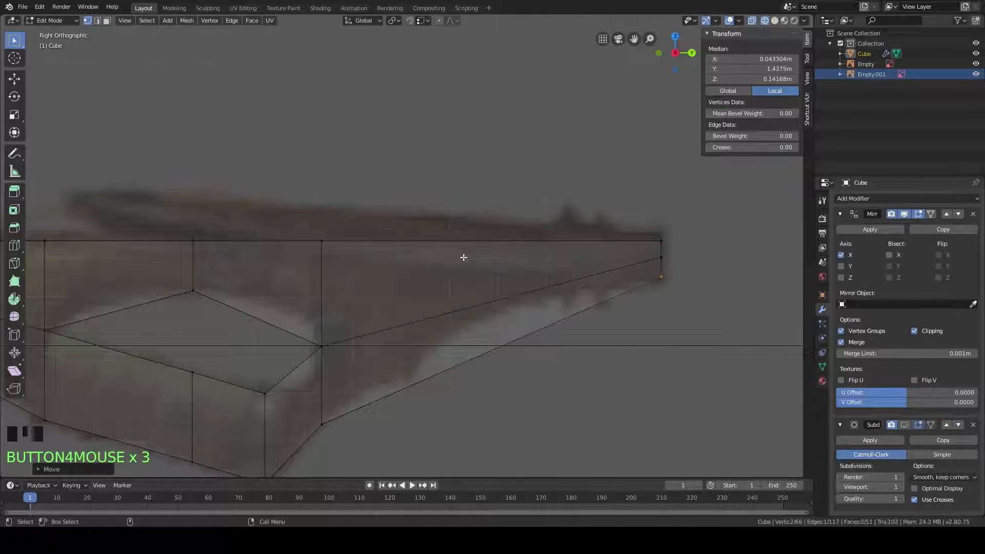
shift+middle_drag(587, 341, 538, 305)
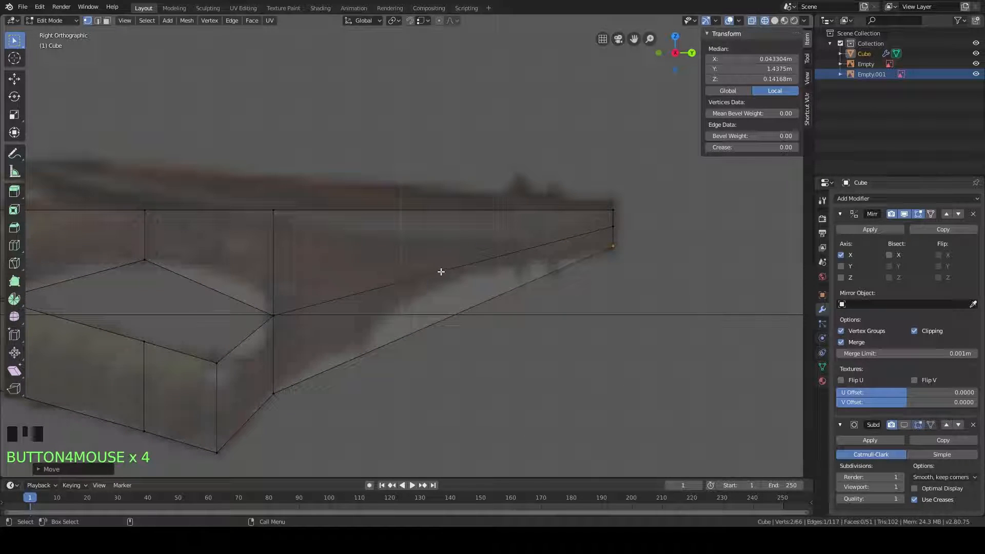
shift+middle_drag(573, 248, 647, 226)
shift+middle_drag(582, 285, 560, 274)
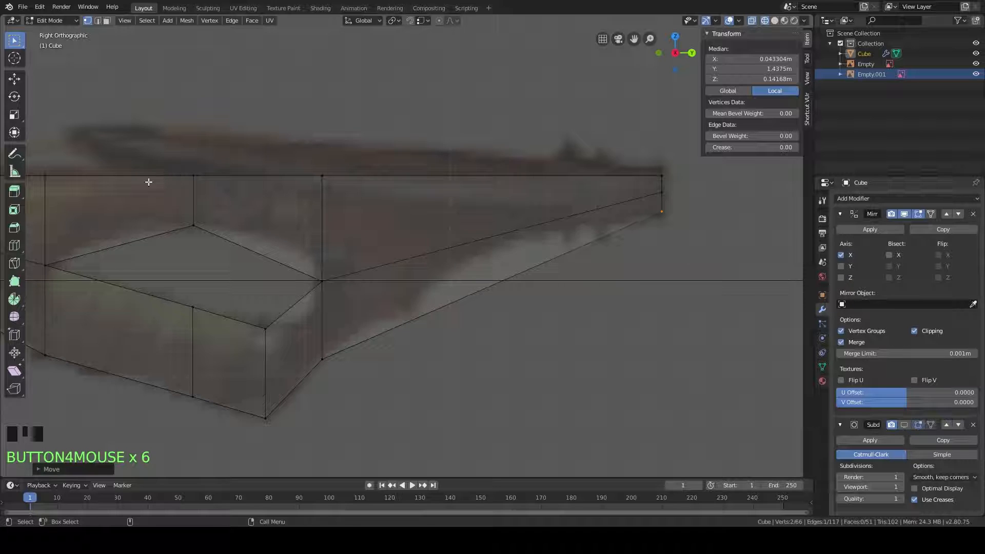
click(15, 245)
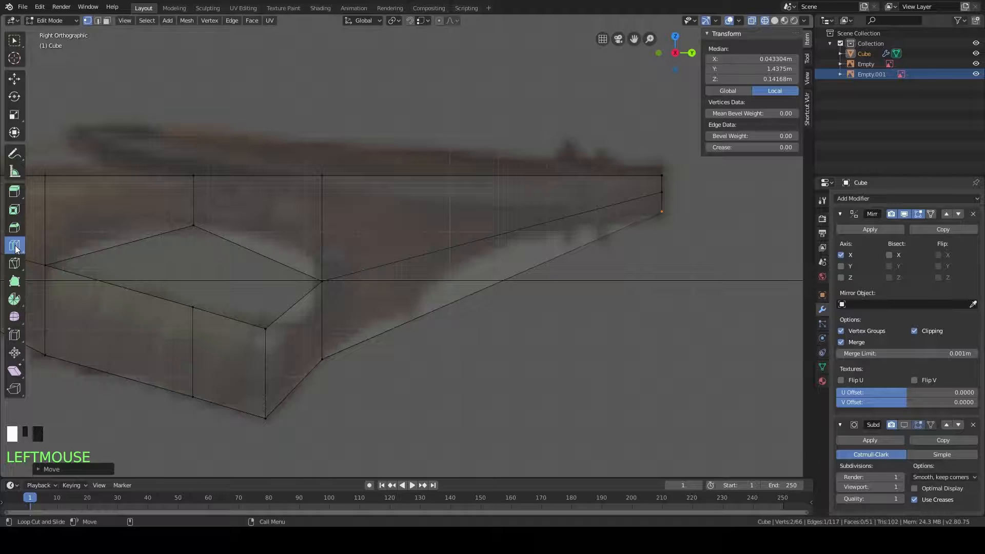
click(497, 204)
click(496, 205)
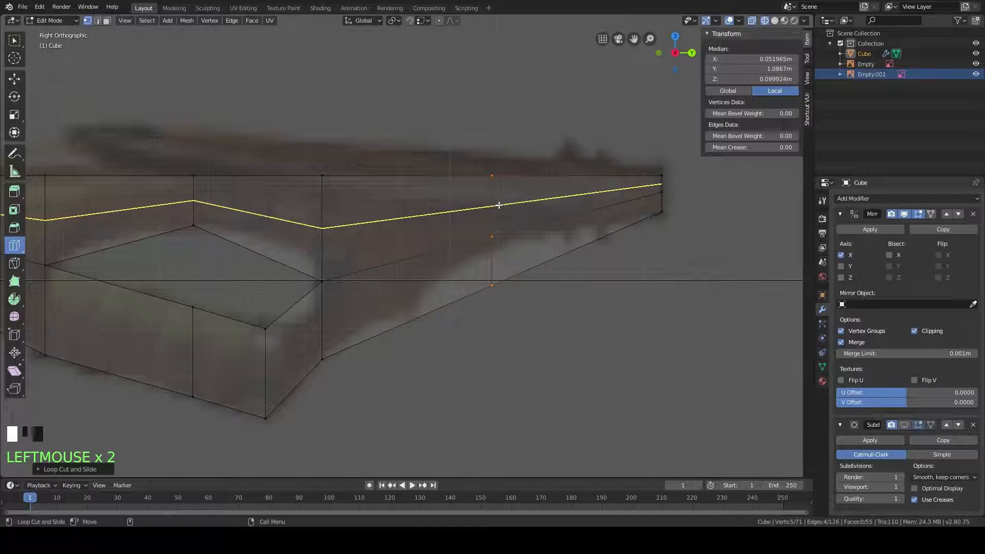
click(40, 468)
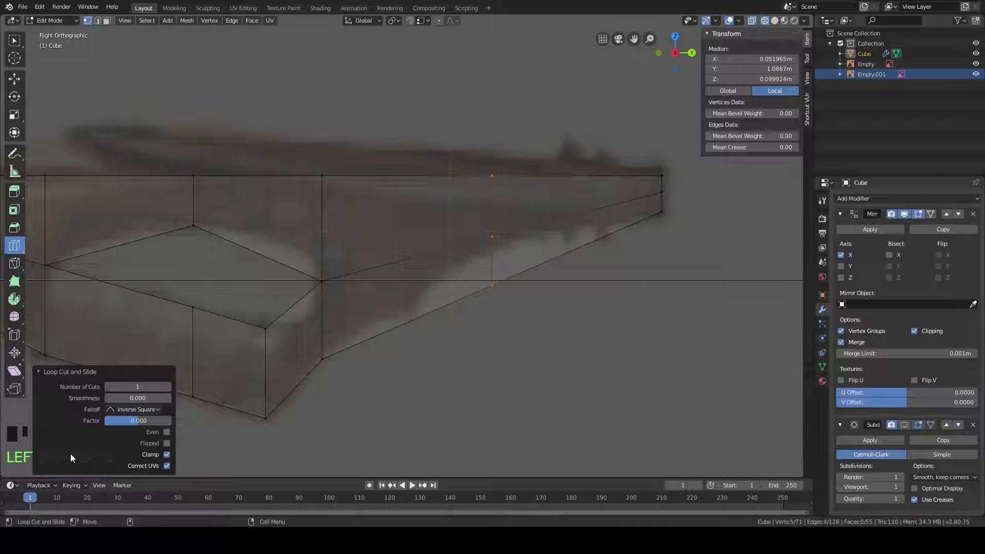
click(167, 388)
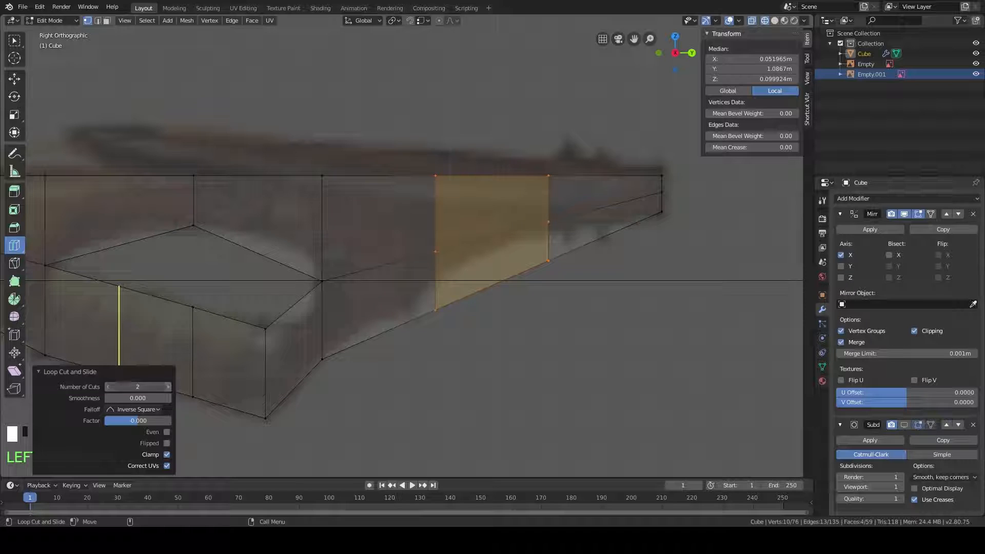
click(167, 387)
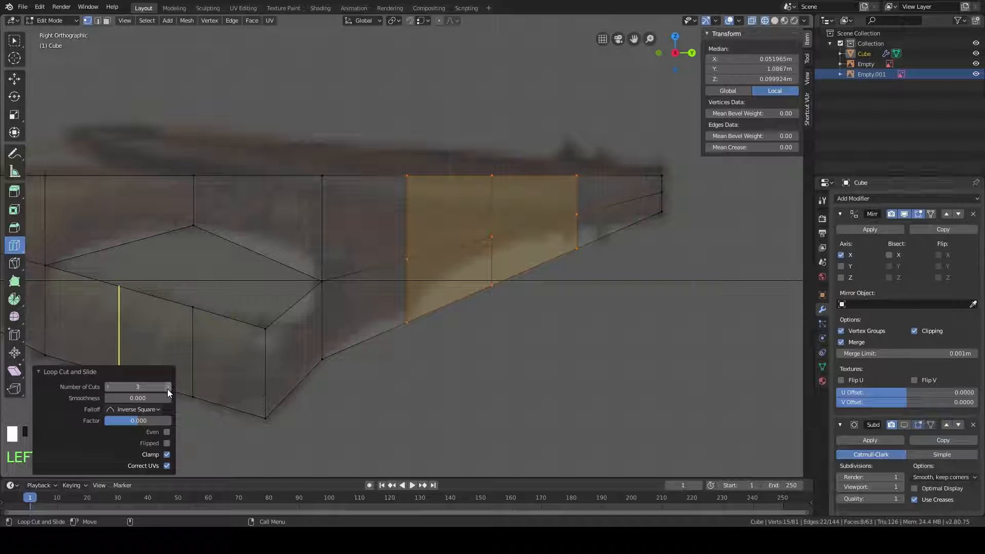
Step: Raise the middle and bottom vertices of the loop cut nearest the oval opening along Z to follow the reference's underside
click(14, 42)
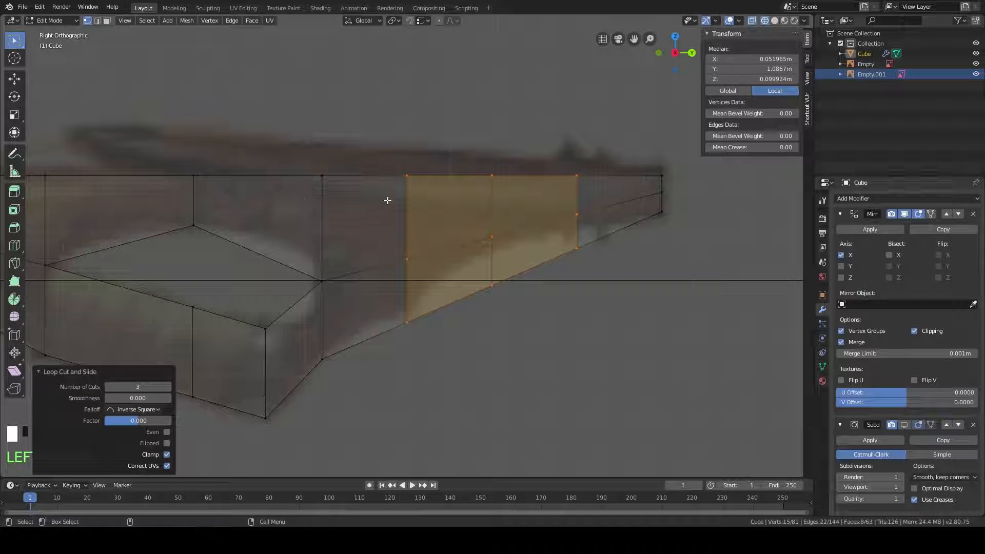
drag(425, 146, 379, 359)
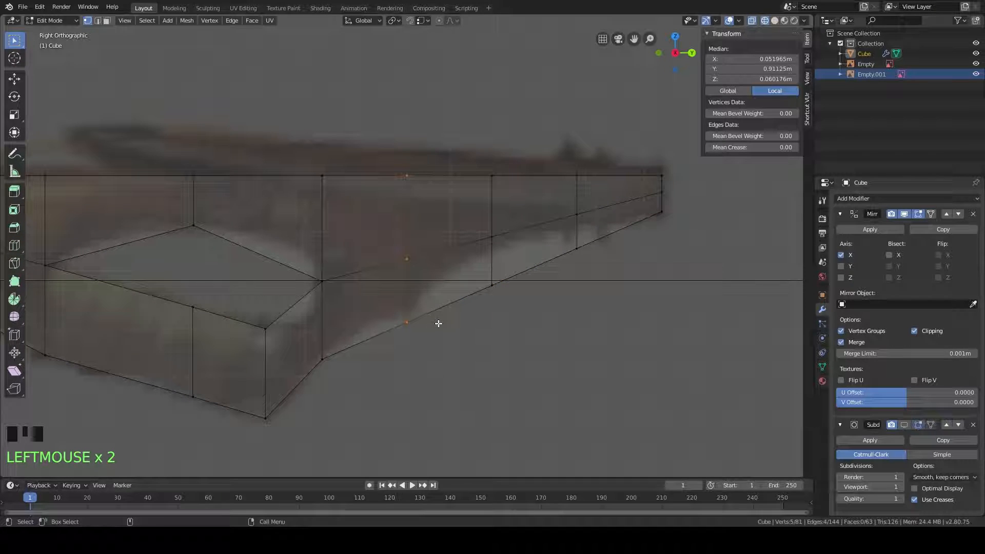
drag(434, 227, 393, 347)
key(g)
key(z)
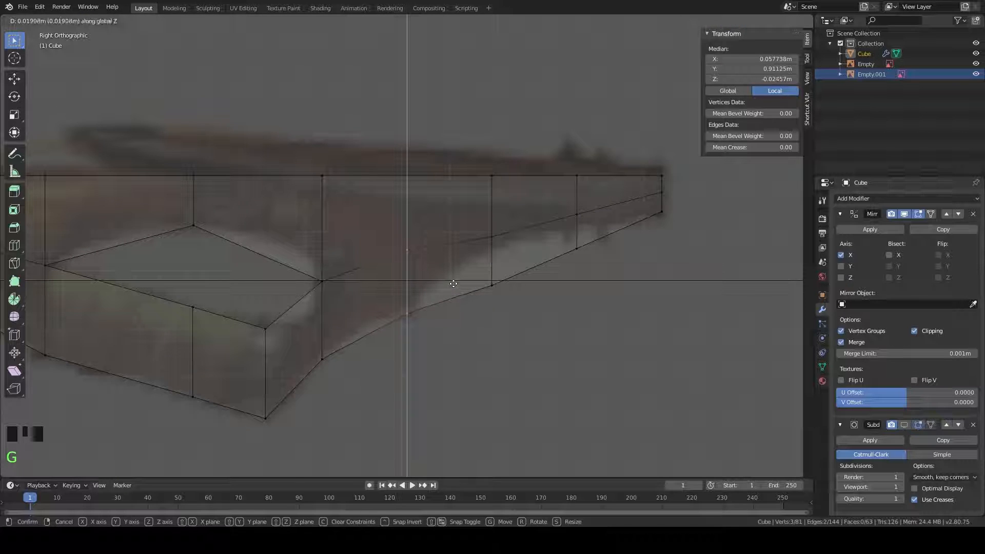
click(453, 280)
Step: Raise the middle and bottom vertices of the central loop cut in the front section along Z toward the reference's underside
shift+middle_drag(530, 257, 507, 272)
drag(518, 358, 447, 237)
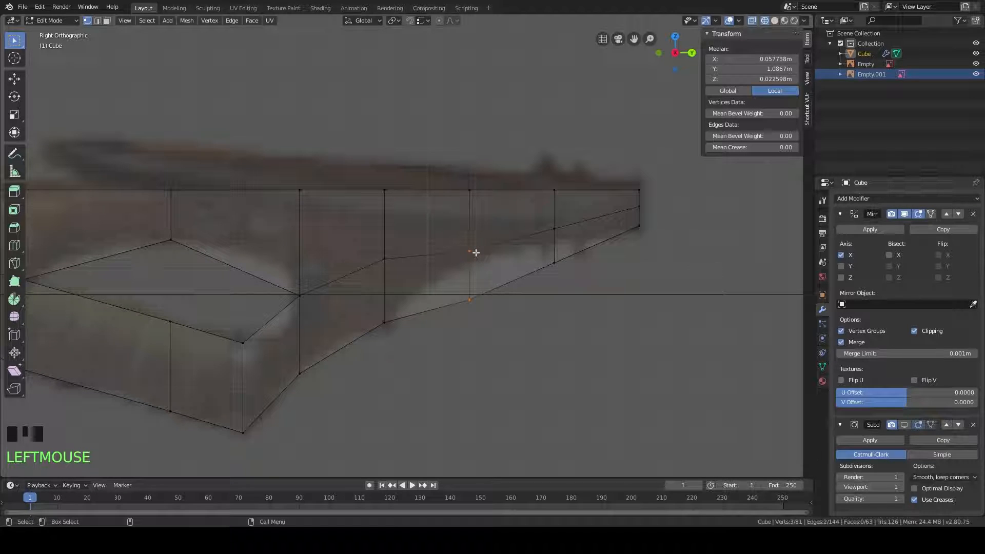
key(g)
key(z)
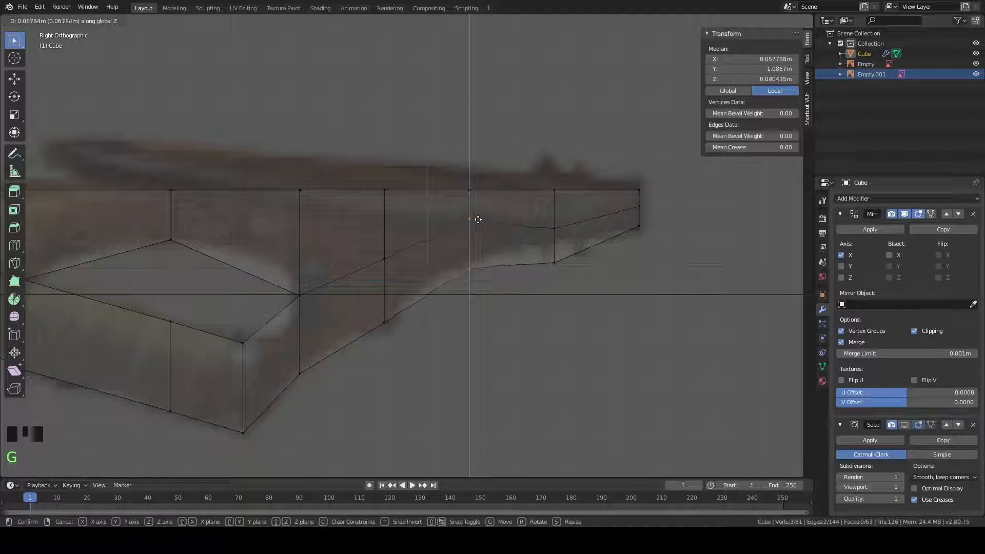
click(478, 217)
Step: Lower only the middle vertex of the central front loop cut along Z by about 0.024 m
drag(507, 230, 453, 209)
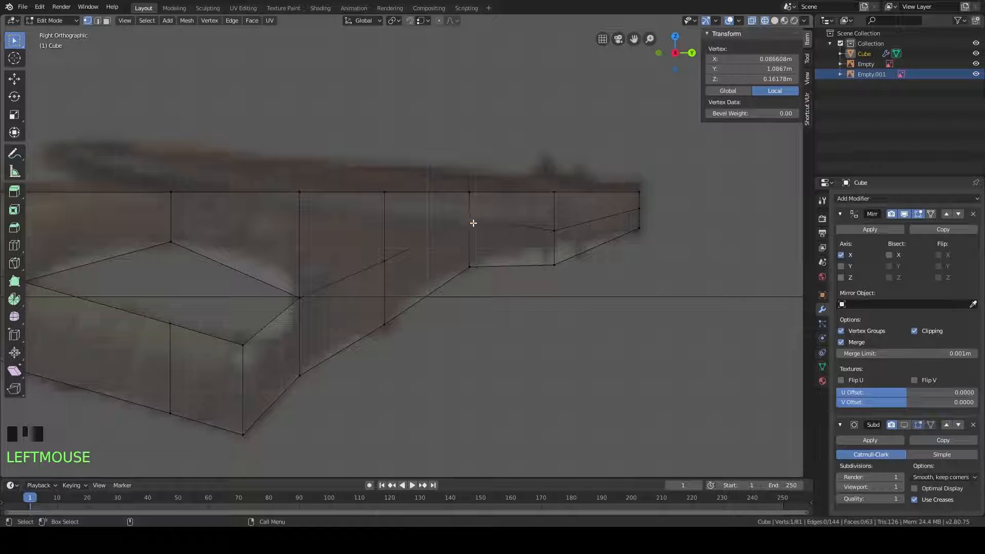
key(g)
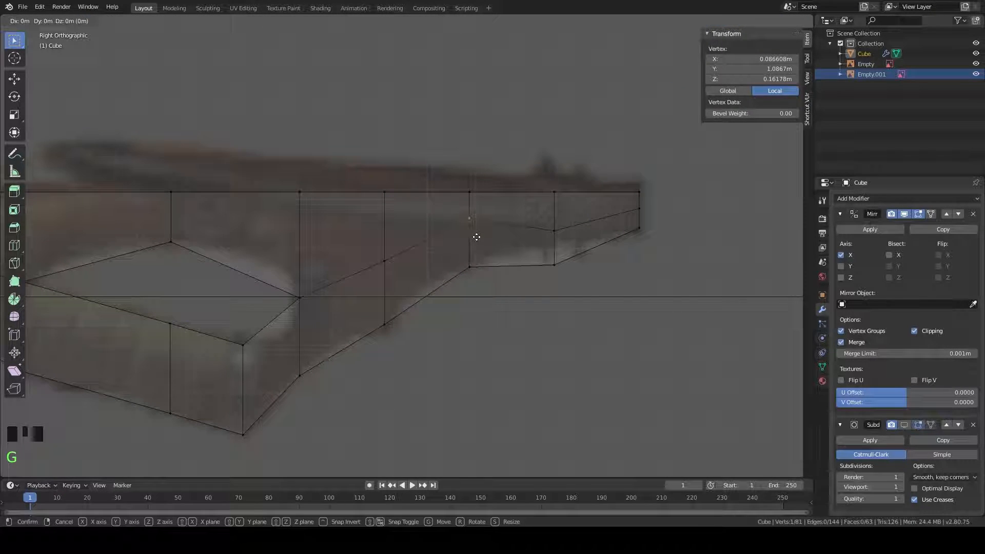
key(z)
click(480, 248)
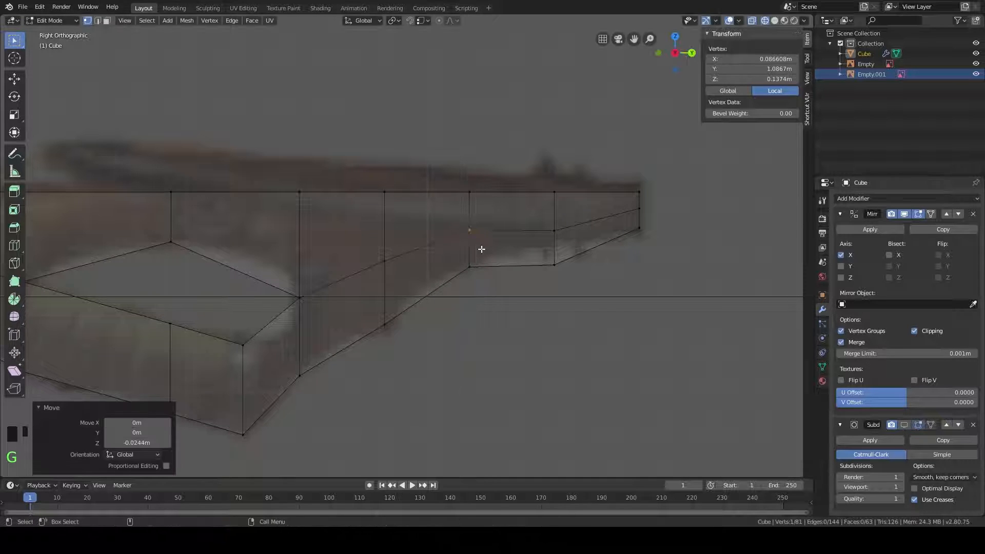
Step: Raise the middle vertex of the loop cut nearest the oval opening along Z by about 0.018 m
click(385, 262)
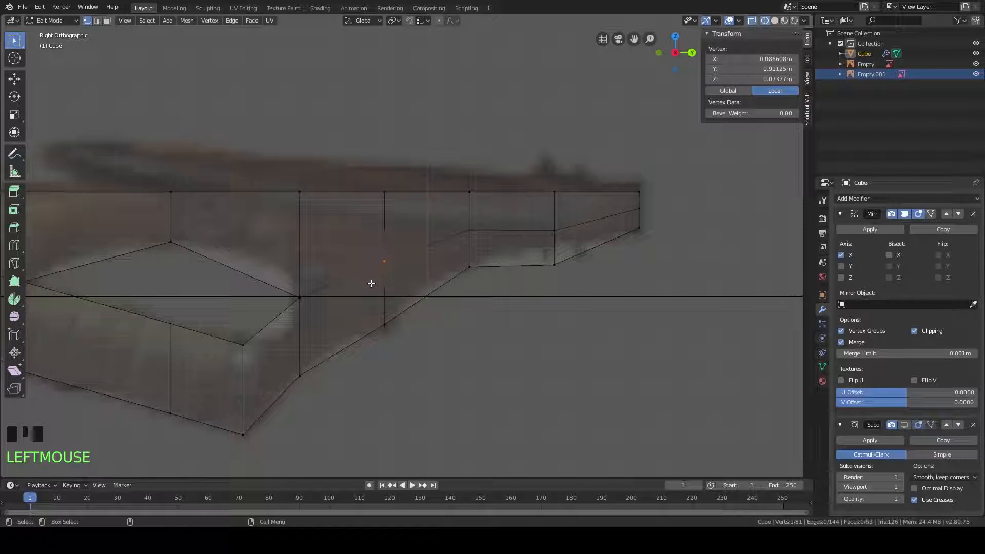
key(g)
key(z)
click(377, 275)
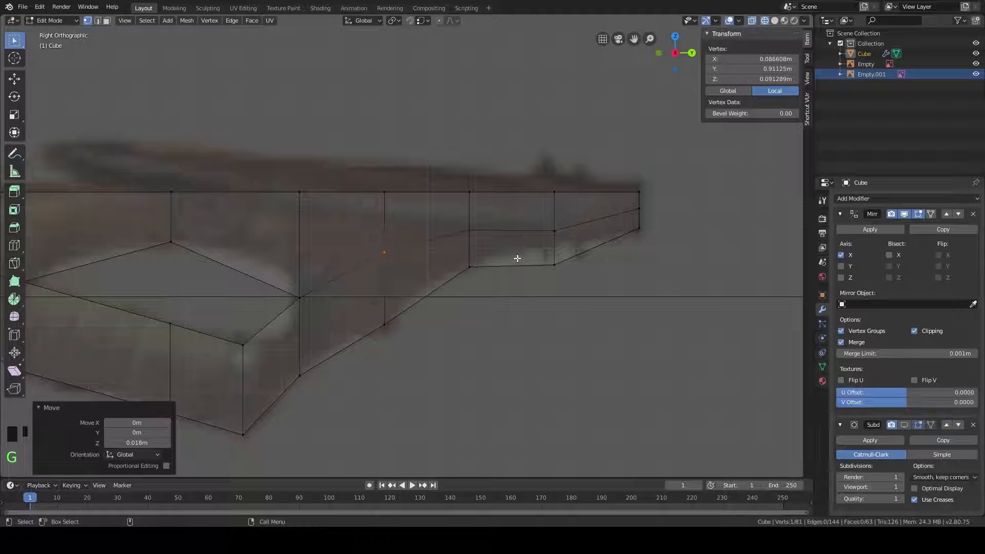
Step: Raise the middle and bottom vertices of the loop cut nearest the front tip along Z to the reference's lower edge
shift+middle_drag(543, 248, 488, 265)
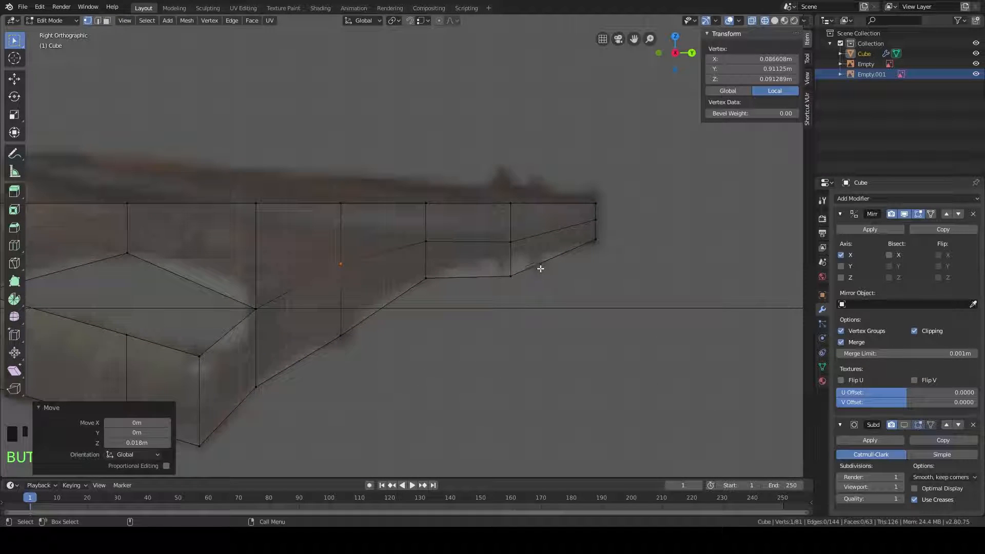
drag(534, 234, 488, 301)
key(g)
key(z)
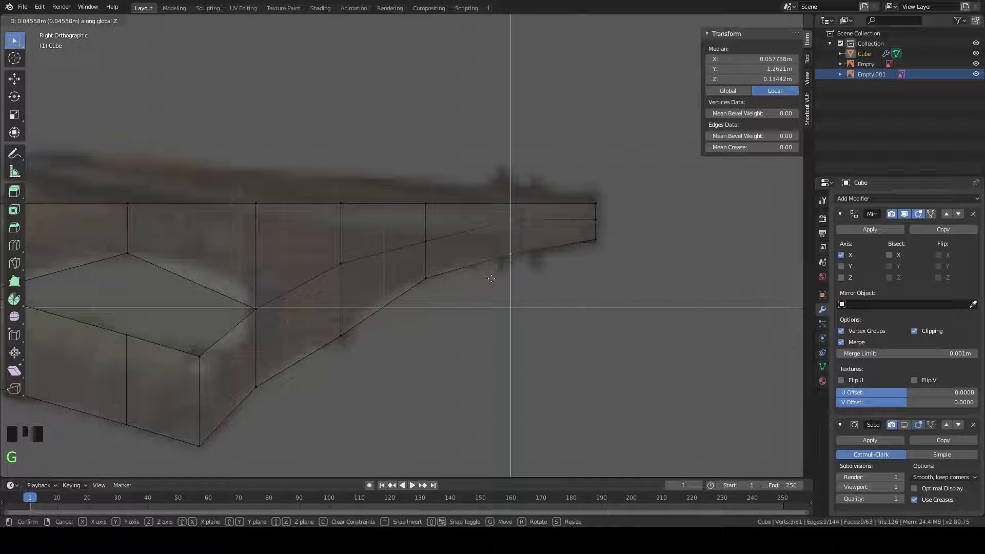
click(490, 275)
Step: Lower only the middle vertex of the loop cut nearest the front tip along Z by about 0.018 m
drag(526, 213, 507, 236)
key(g)
key(z)
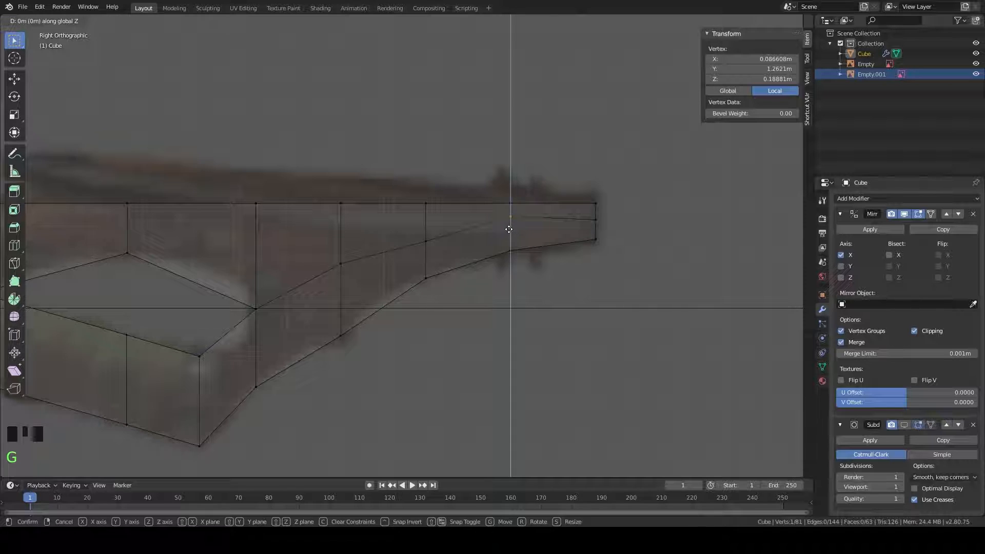
click(530, 237)
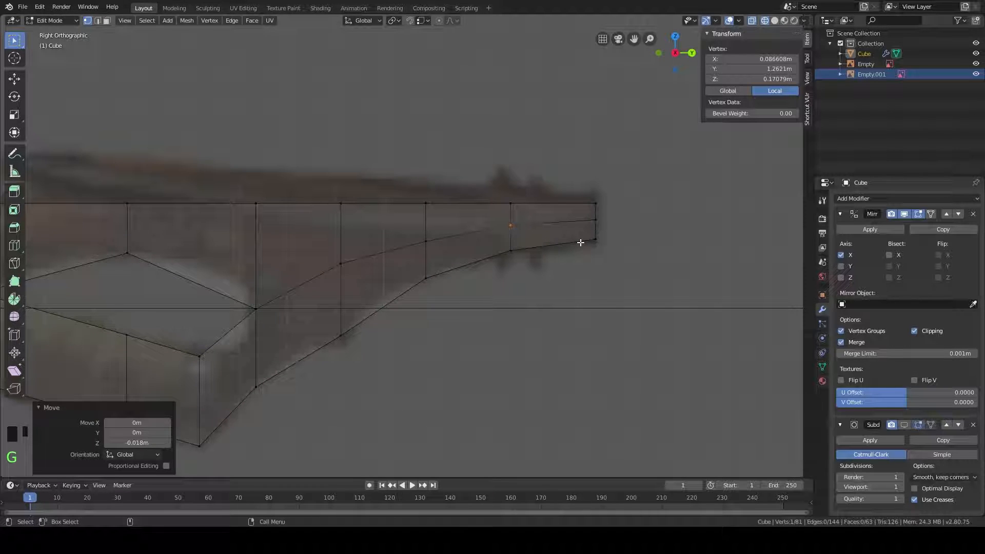
Step: Raise the bottom vertices of the loop cut nearest the oval opening along Z by about 0.018 m
shift+middle_drag(581, 242, 589, 230)
shift+middle_drag(530, 267, 568, 258)
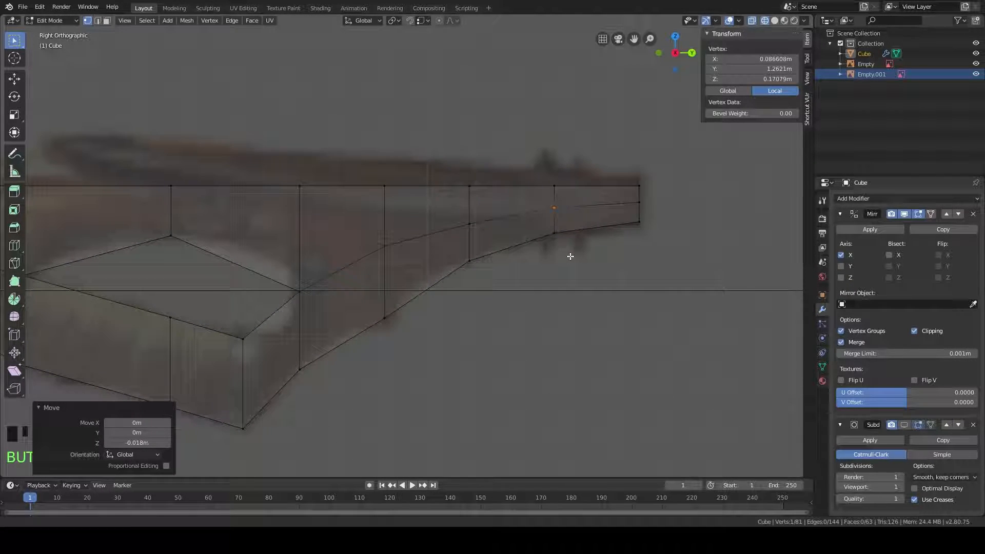
drag(409, 313, 366, 339)
key(g)
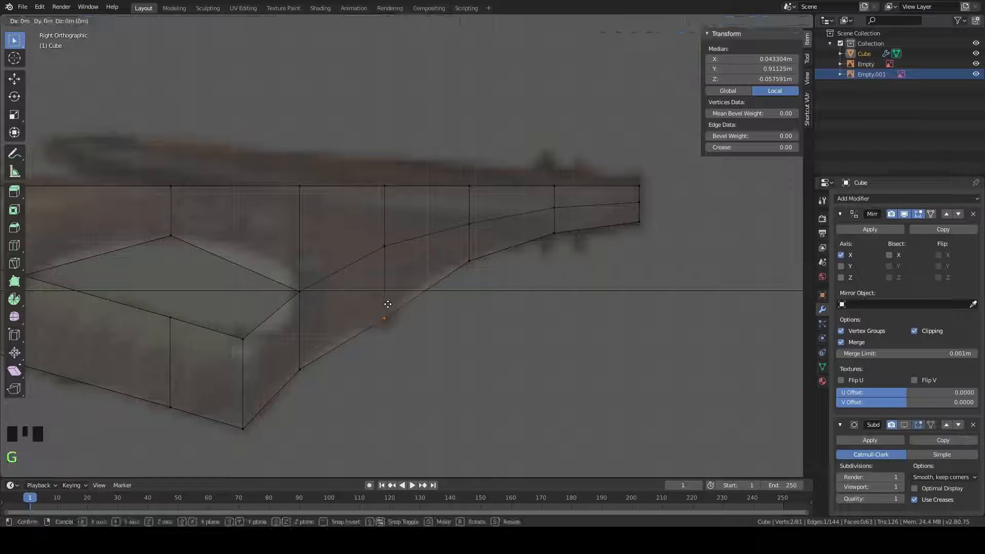
key(z)
click(388, 296)
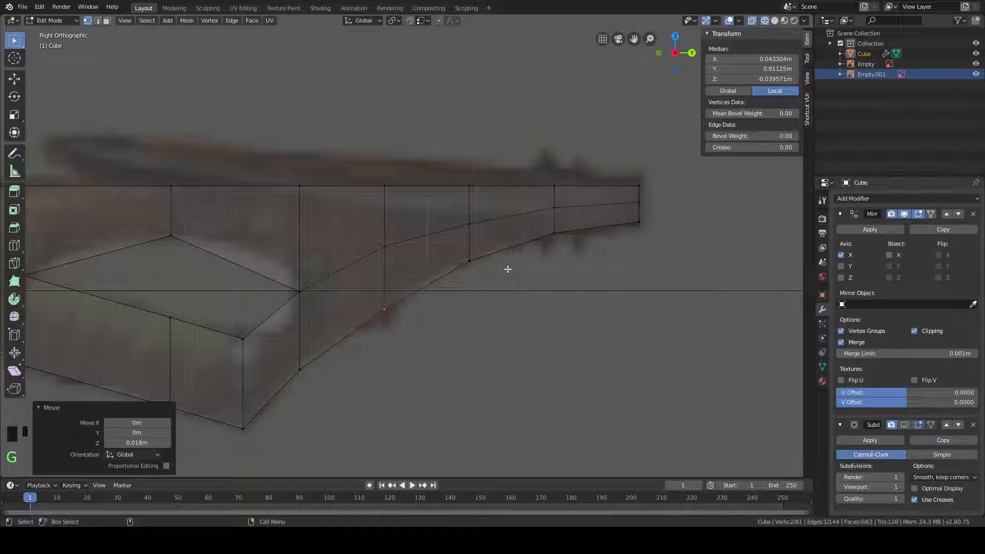
Step: Raise the bottom vertices of the central front loop cut along Z by about 0.008 m
shift+middle_drag(508, 269, 475, 272)
click(429, 255)
key(g)
key(z)
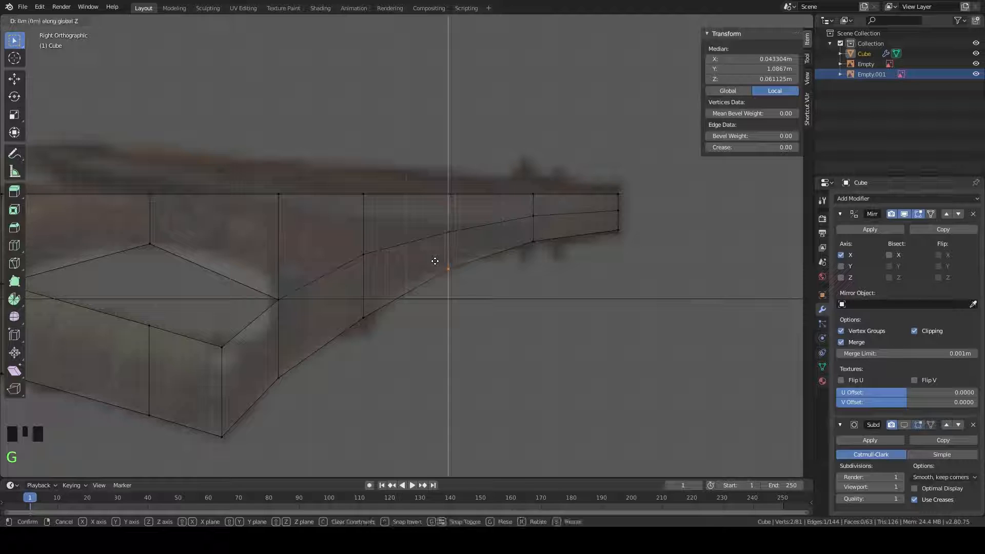
click(436, 257)
Step: Turn on the Subdivision modifier's viewport display and switch the viewport to solid shading
shift+middle_drag(471, 253, 487, 247)
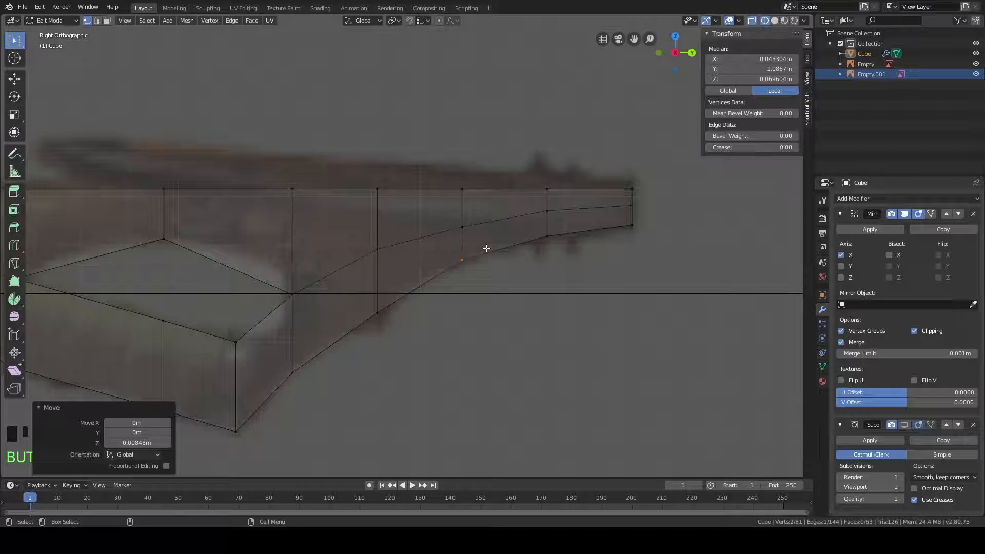
scroll(487, 249, down, 2)
shift+middle_drag(384, 257, 441, 264)
shift+middle_drag(354, 282, 413, 286)
scroll(443, 275, down, 1)
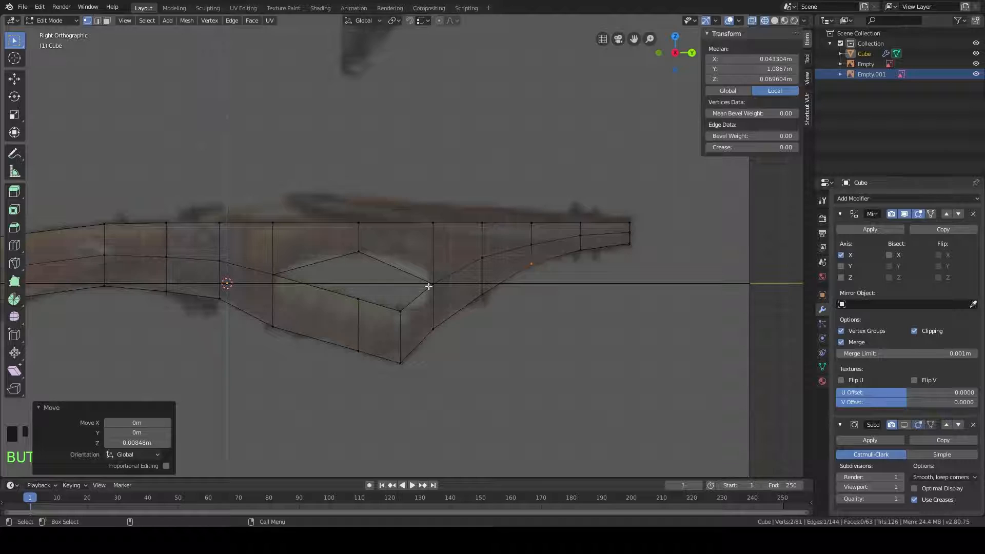
click(904, 425)
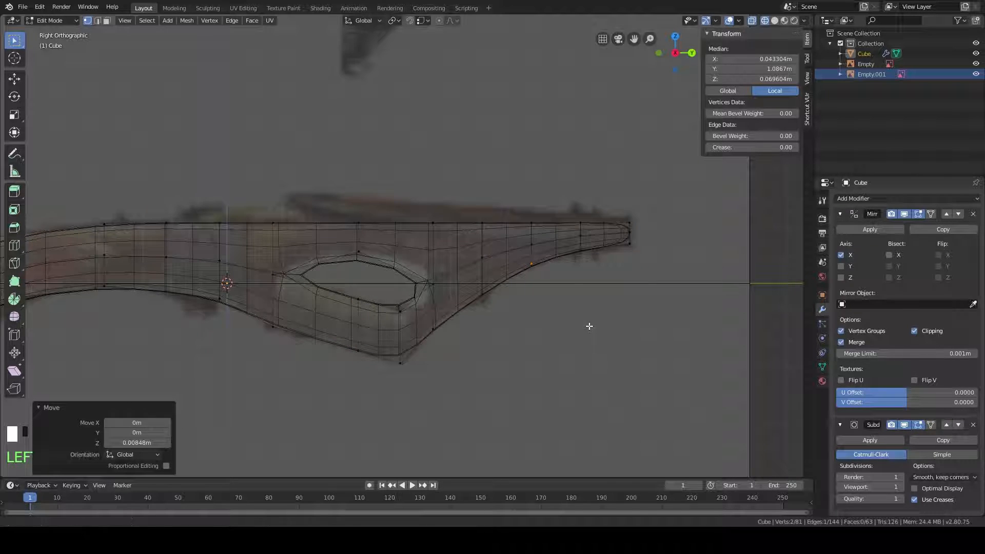
key(z)
click(676, 327)
Step: Examine the smoothed stock from several angles, including the opening and the tapered front section
mouse_move(675, 330)
middle_down()
mouse_move(726, 295)
mouse_move(701, 368)
mouse_move(644, 362)
mouse_move(578, 282)
mouse_move(572, 234)
mouse_move(587, 281)
mouse_move(495, 301)
mouse_move(640, 344)
mouse_move(486, 286)
mouse_move(573, 234)
middle_up()
scroll(485, 285, up, 2)
scroll(467, 258, up, 2)
middle_drag(468, 259, 454, 245)
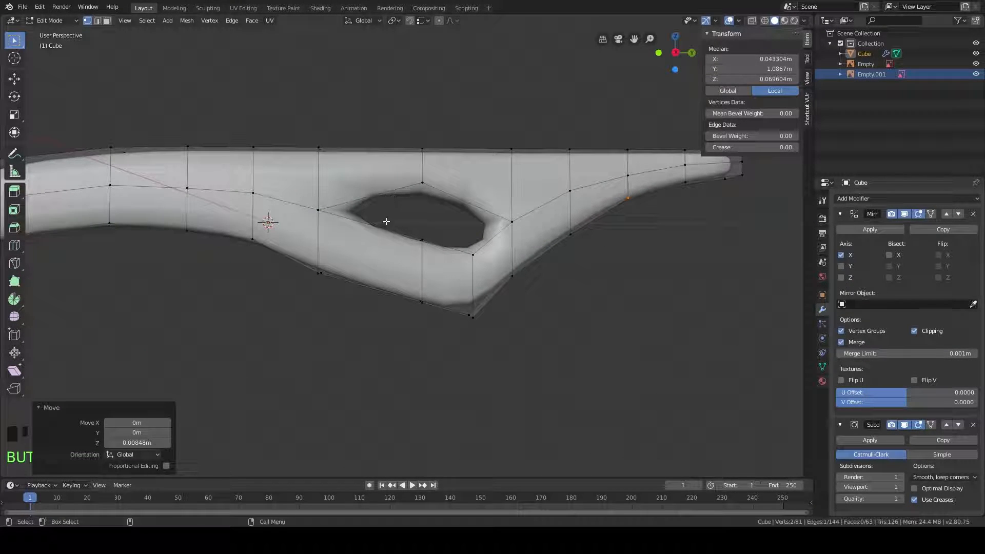
shift+middle_drag(454, 229, 482, 235)
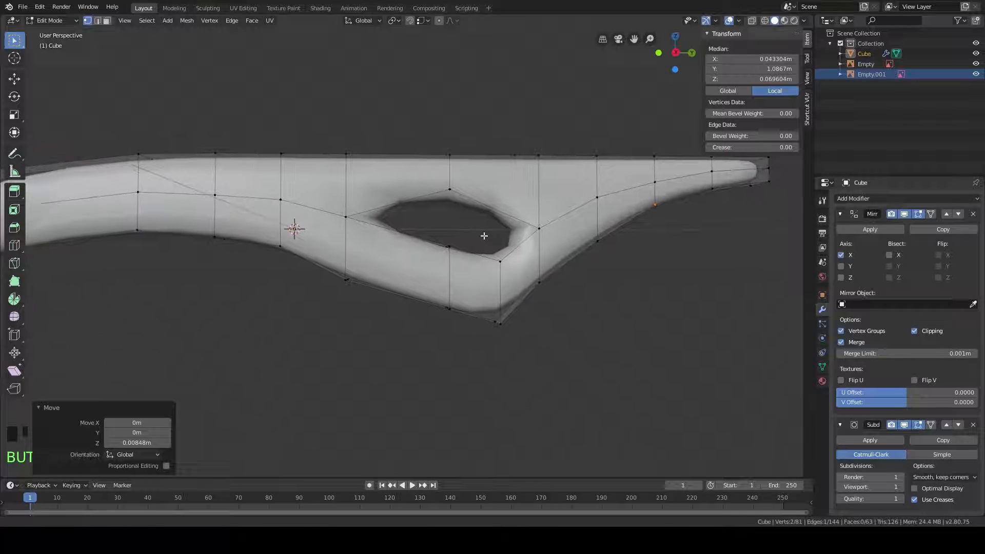
scroll(472, 212, down, 3)
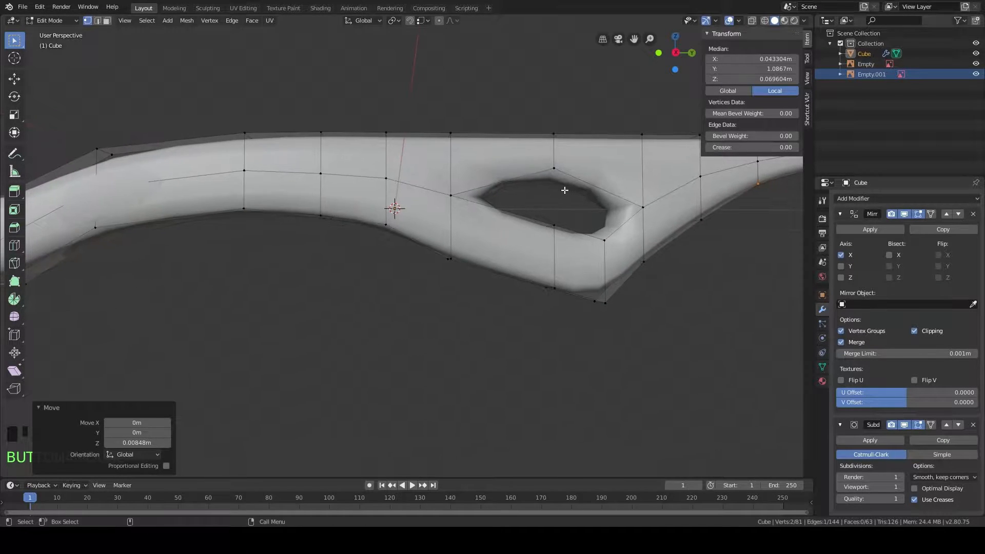
middle_drag(472, 212, 337, 222)
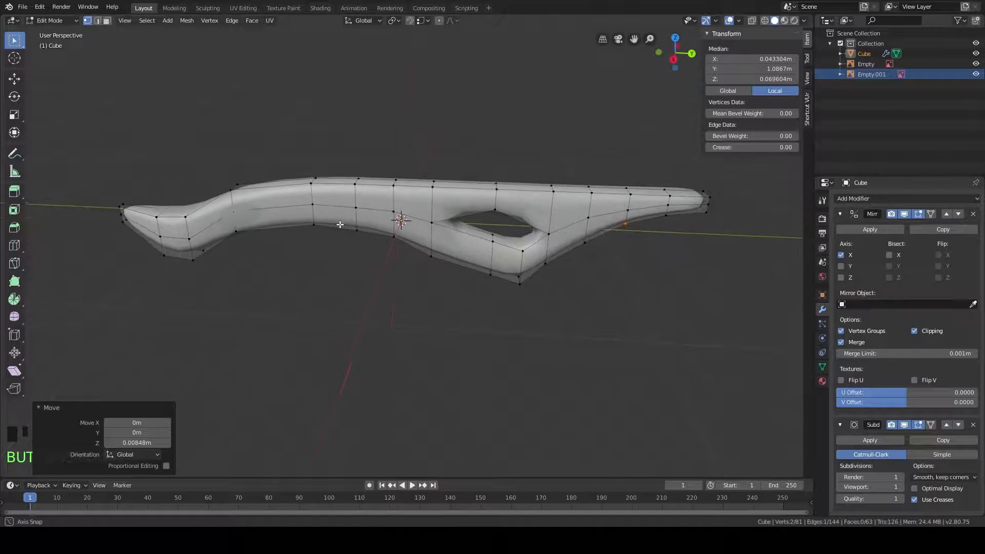
Step: Compare the Subdivision modifier's on-cage display on and off, and leave it enabled
click(931, 425)
mouse_move(506, 328)
middle_down()
mouse_move(503, 286)
mouse_move(532, 230)
mouse_move(576, 194)
mouse_move(633, 183)
mouse_move(672, 218)
mouse_move(685, 290)
mouse_move(621, 354)
mouse_move(510, 330)
middle_up()
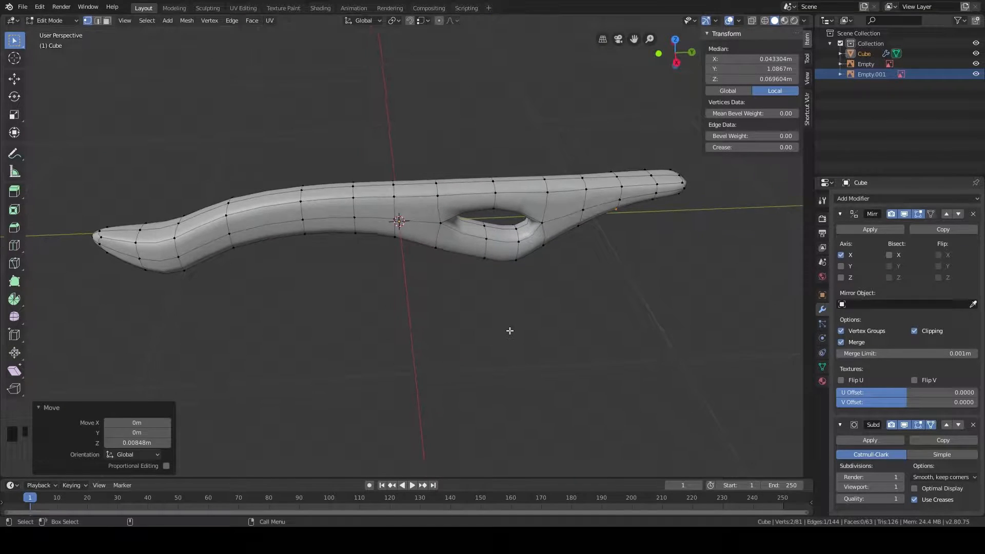
click(931, 425)
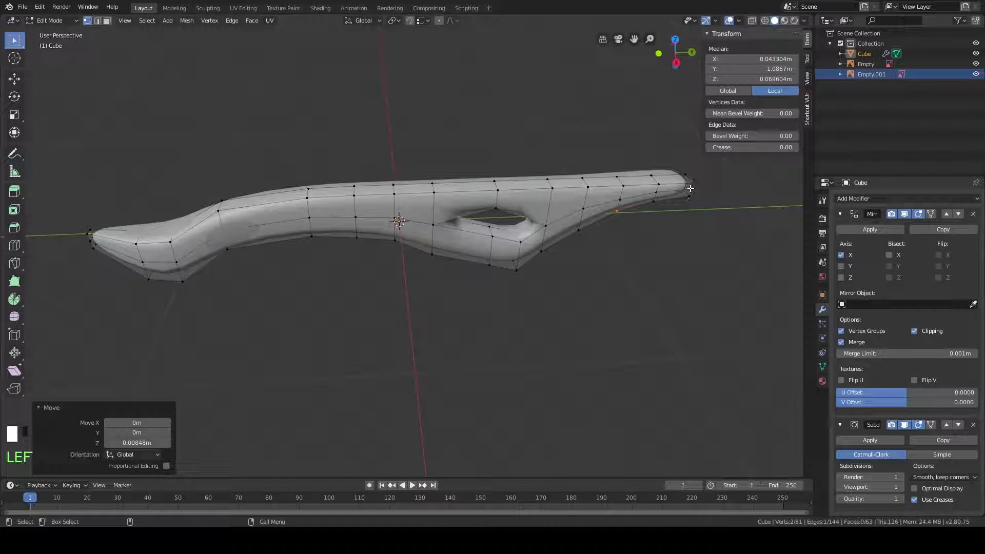
click(931, 424)
Step: Inspect the smoothed shape around the opening and turn off the Subdivision modifier's viewport display
middle_drag(397, 317, 508, 324)
middle_drag(651, 318, 605, 233)
middle_drag(507, 208, 453, 193)
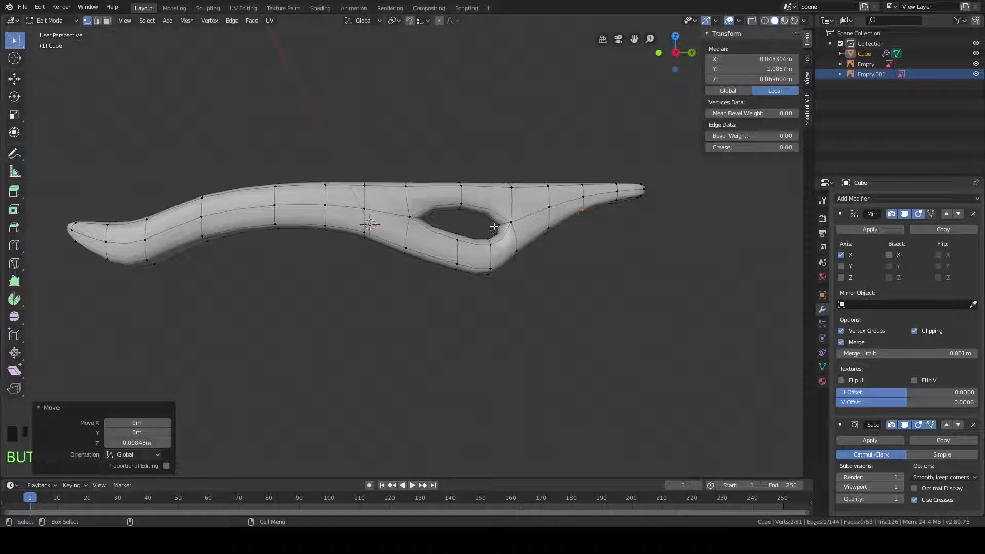
scroll(480, 230, up, 5)
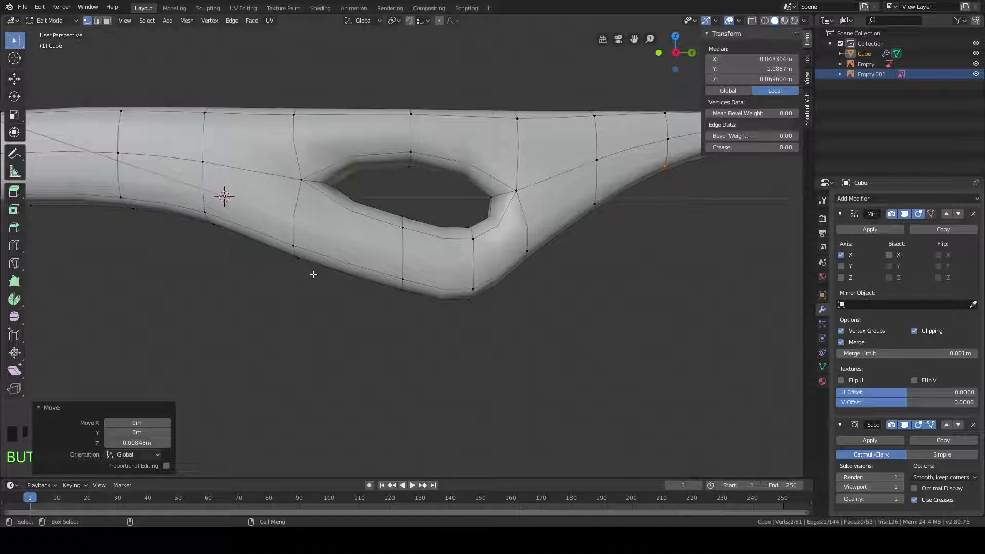
click(904, 426)
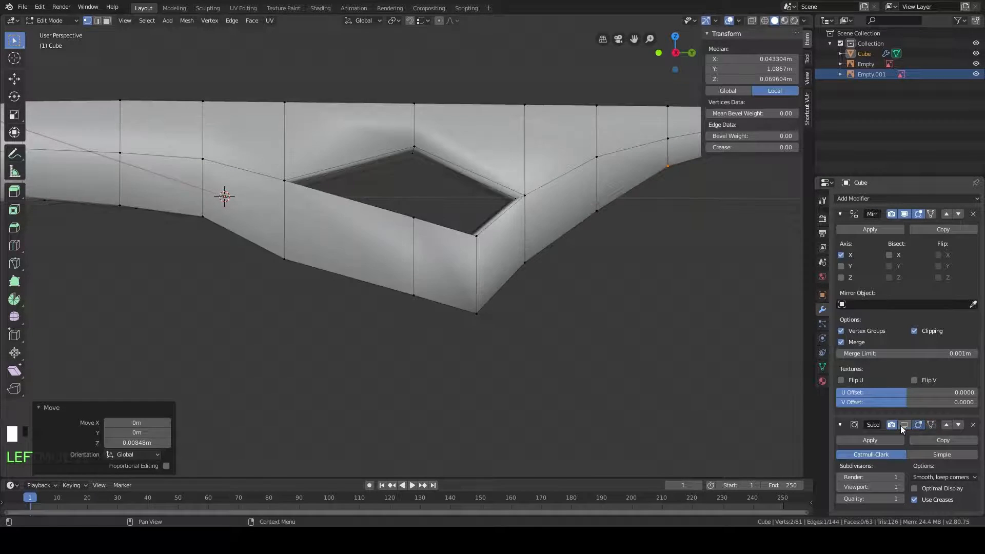
Step: Add one centred vertical loop cut to each of the two sections above the opening, the rear section below it and its short front side
scroll(502, 177, up, 3)
shift+middle_drag(502, 177, 492, 200)
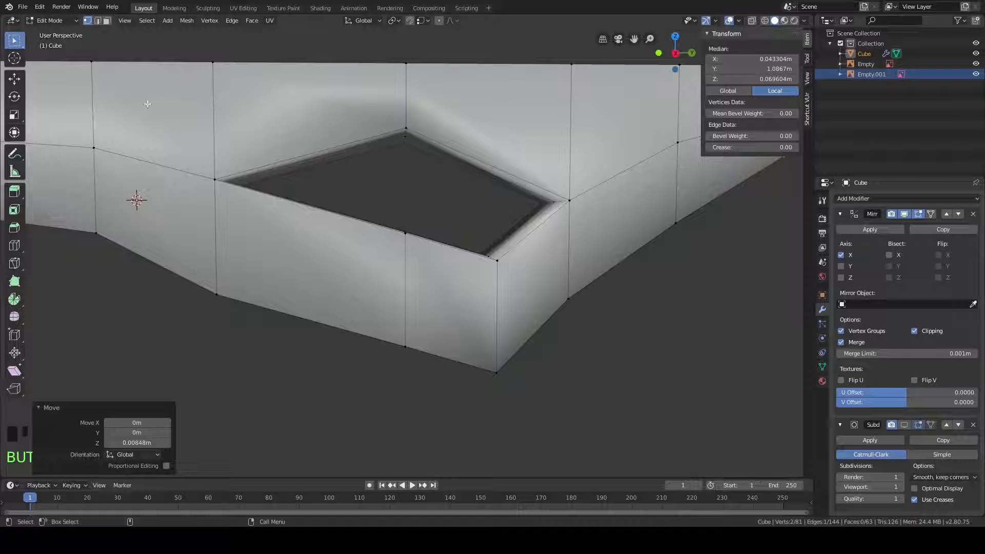
click(14, 245)
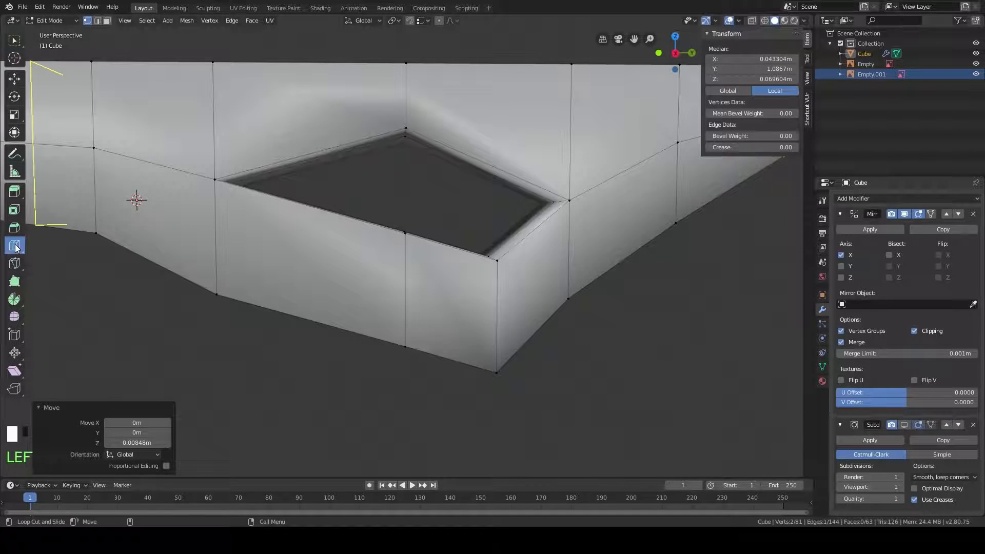
click(324, 128)
click(485, 151)
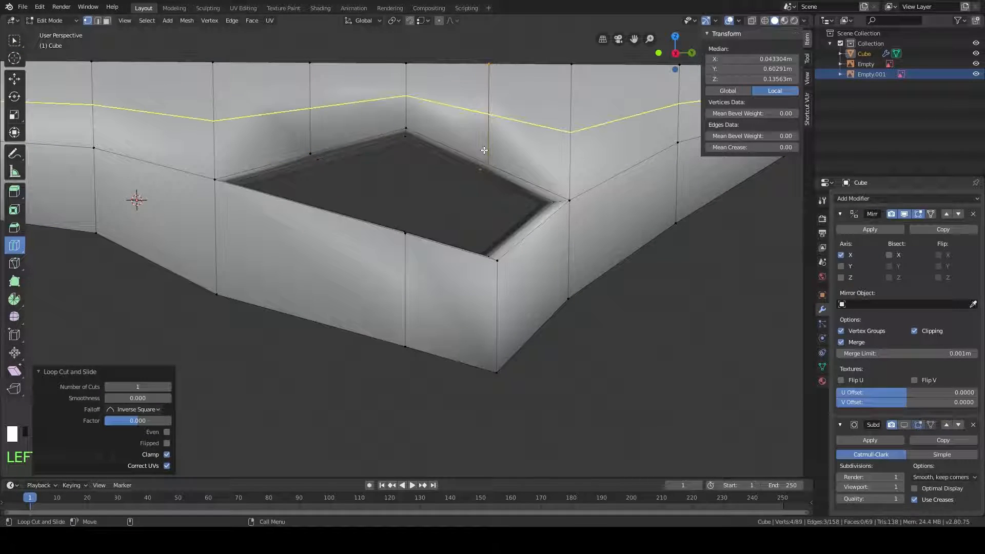
click(333, 235)
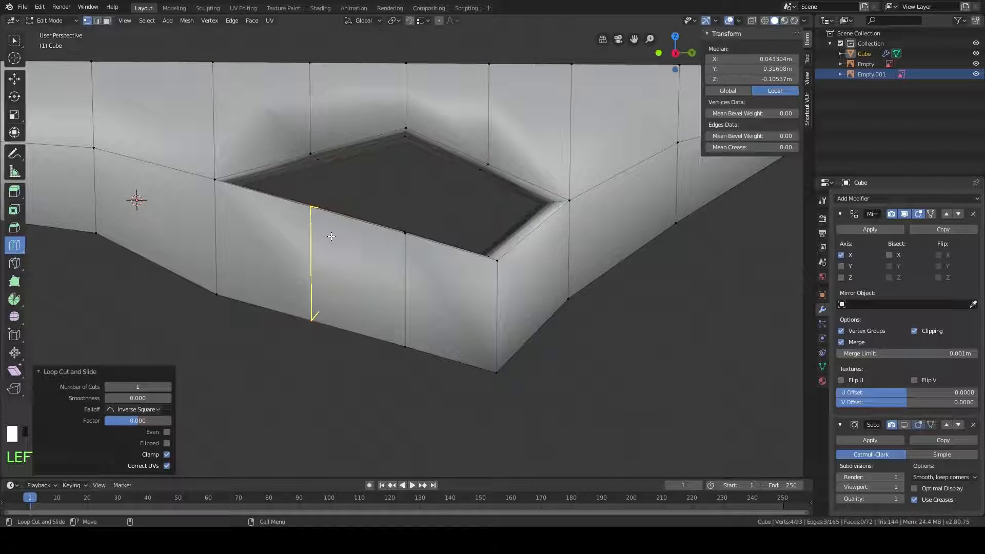
click(531, 250)
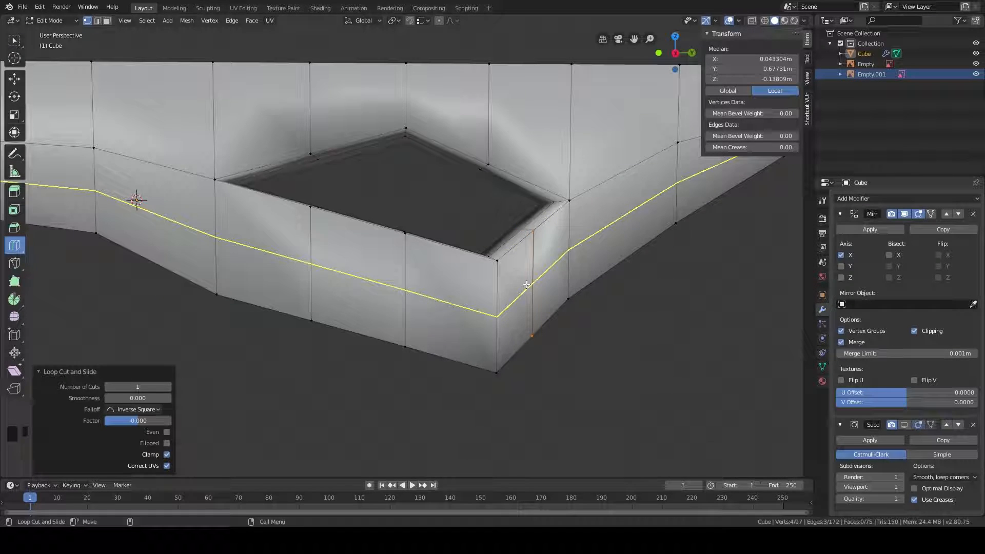
Step: Show the mesh in wireframe over the reference in right orthographic view, framing the trigger opening
key(KP_3)
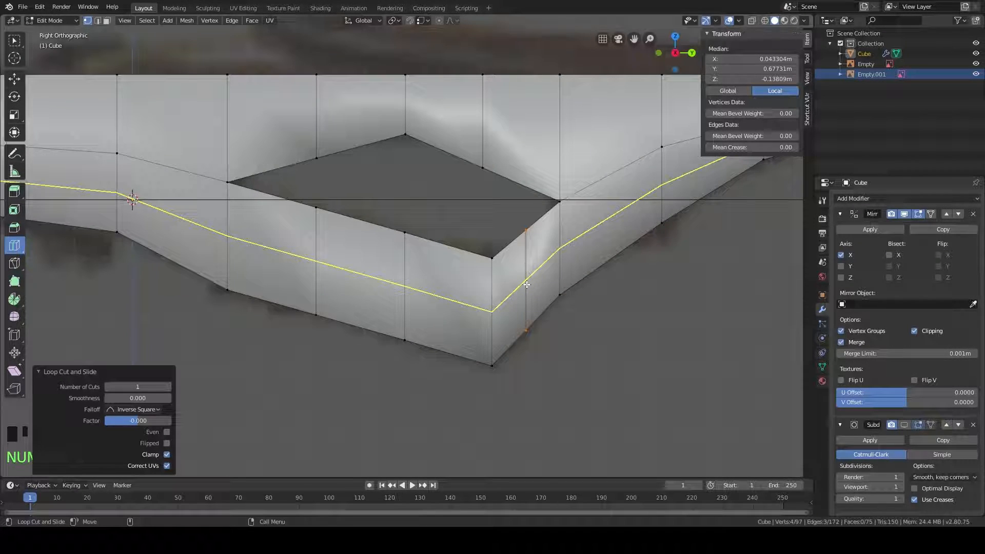
shift+middle_drag(495, 278, 464, 265)
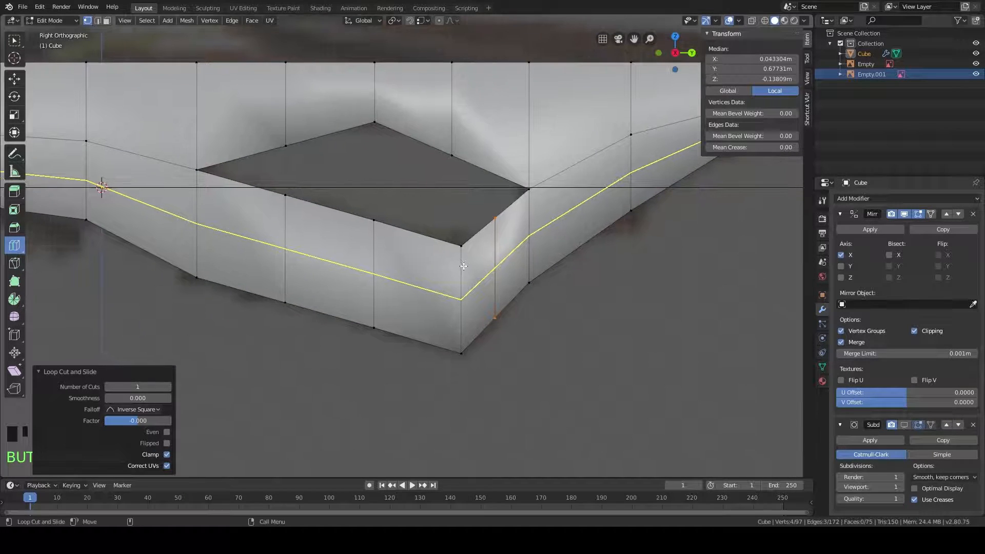
key(z)
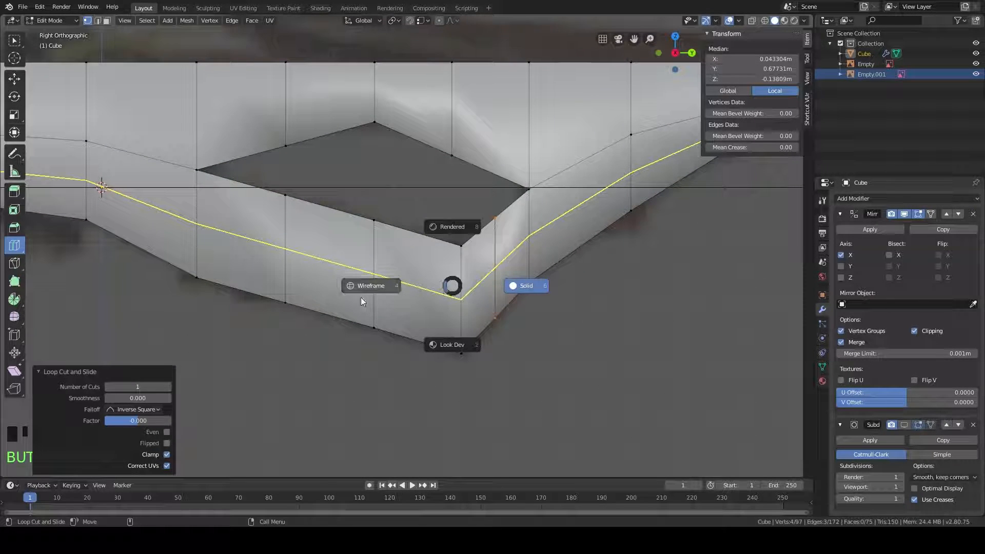
click(370, 284)
shift+middle_drag(544, 286, 524, 268)
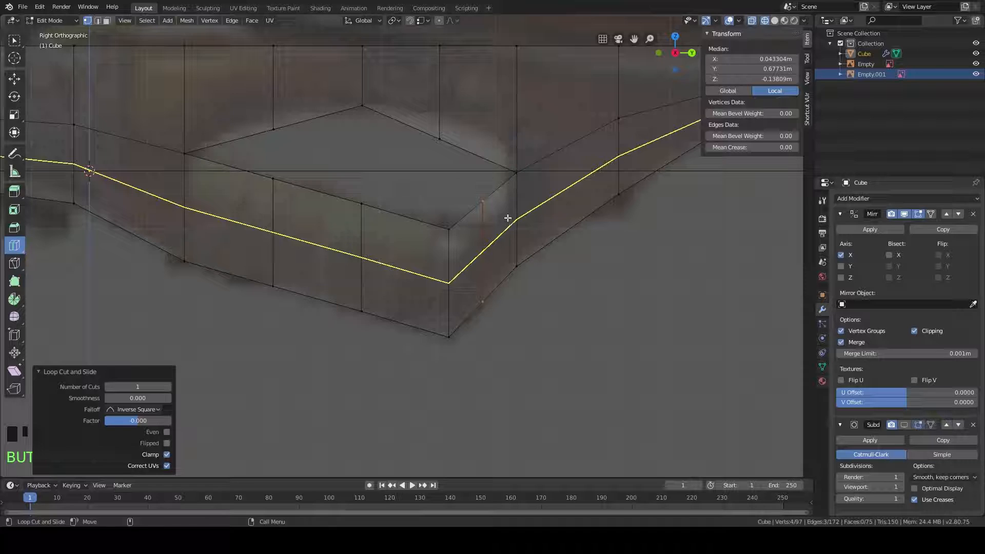
Step: Select only the upper vertices of the cut on the opening's short front side and move them down about 0.0424 m along Z
click(15, 40)
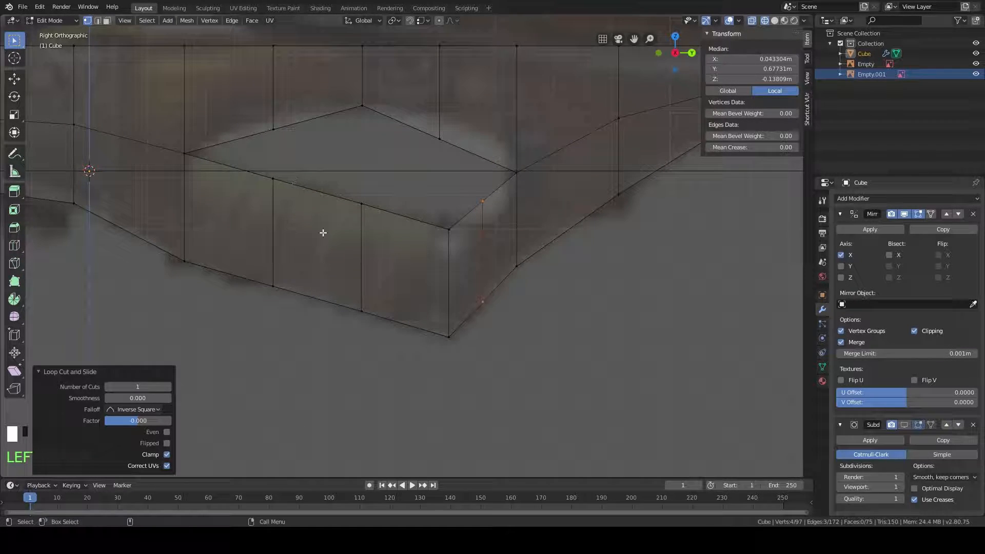
double_click(323, 274)
drag(487, 185, 477, 330)
middle_drag(544, 314, 537, 325)
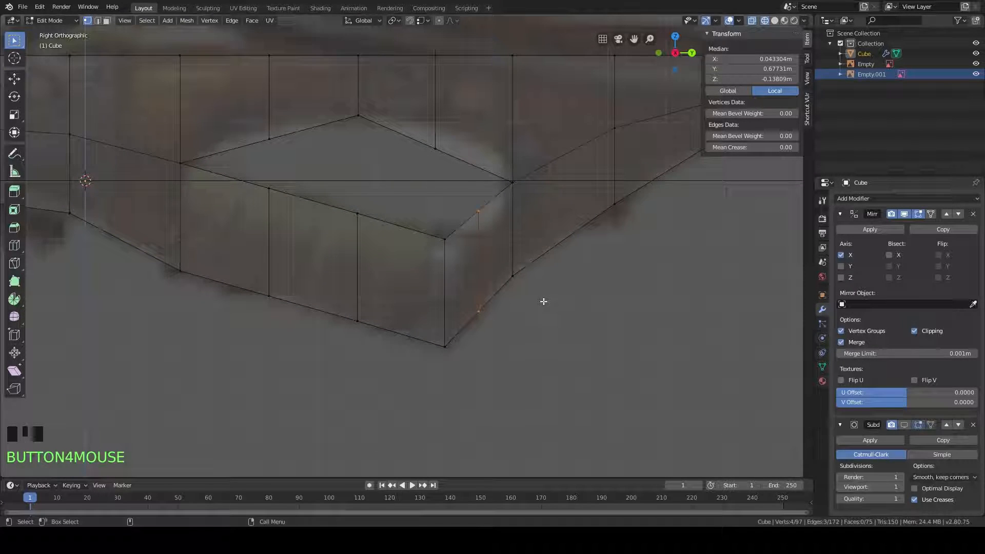
key(s)
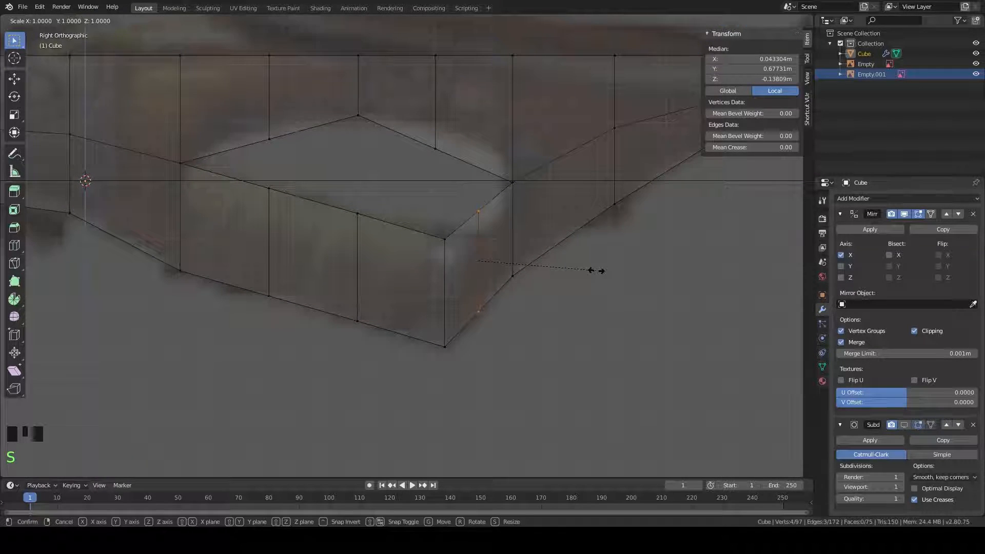
right_click(675, 254)
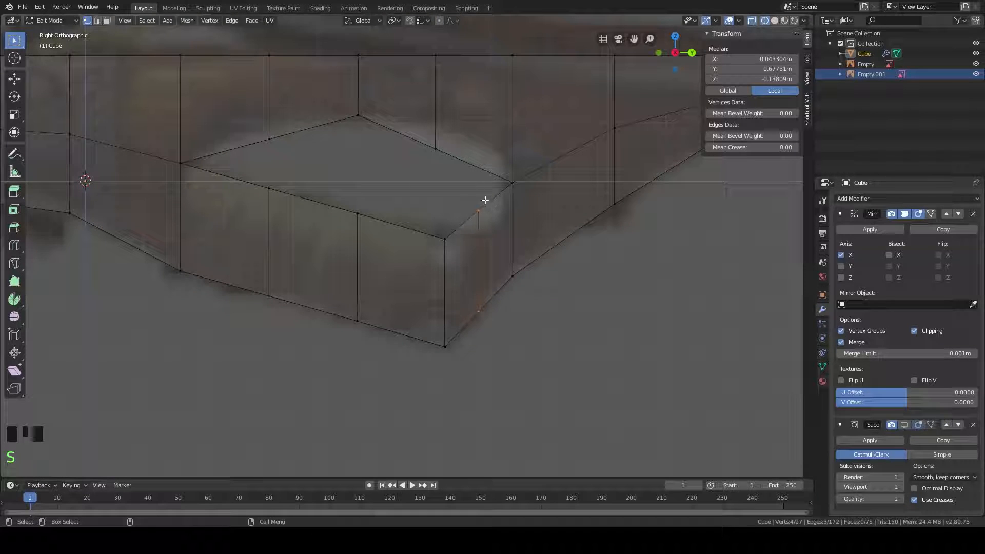
click(472, 242)
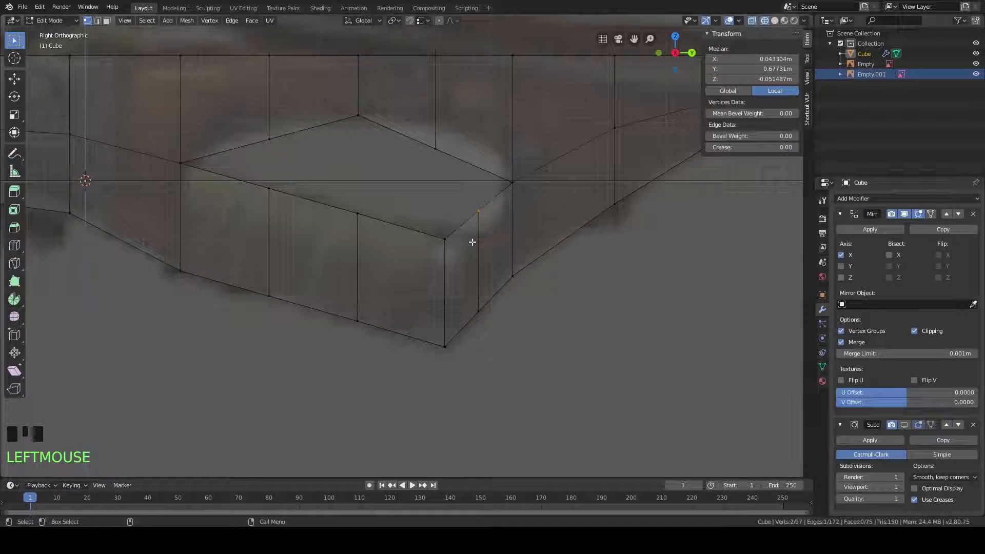
key(g)
key(z)
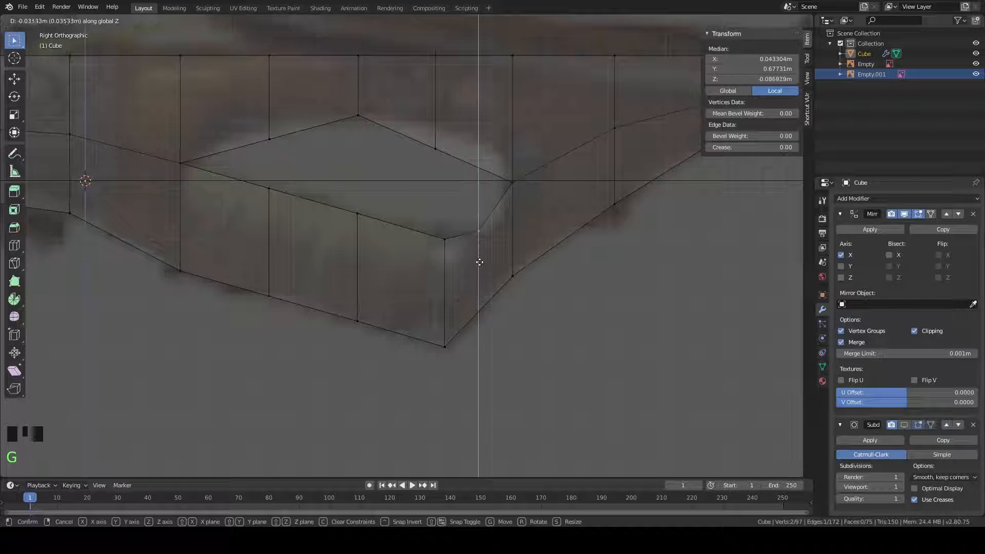
click(481, 267)
shift+middle_drag(508, 237, 499, 238)
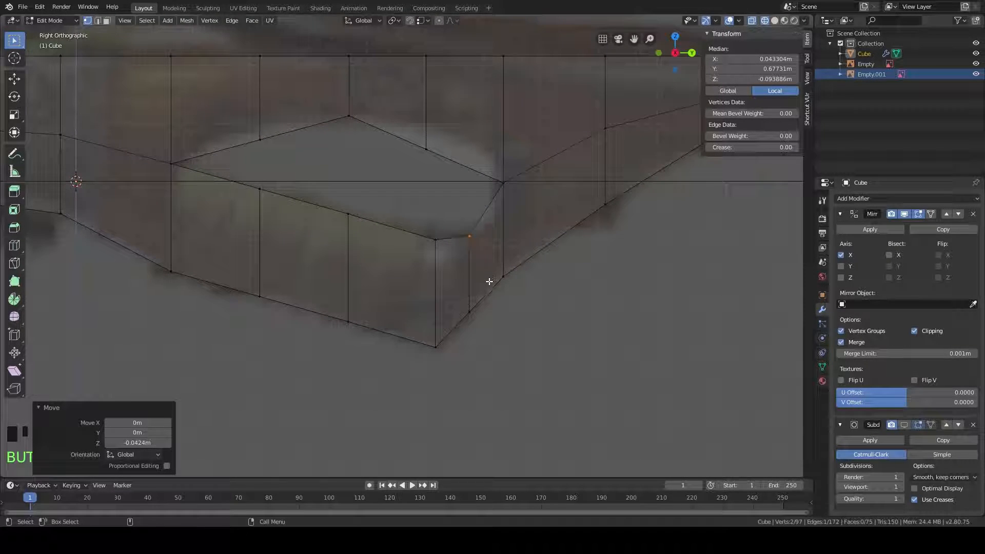
Step: Edge-slide the whole cut on the short front side forward by a factor of about -0.410
drag(488, 204, 451, 351)
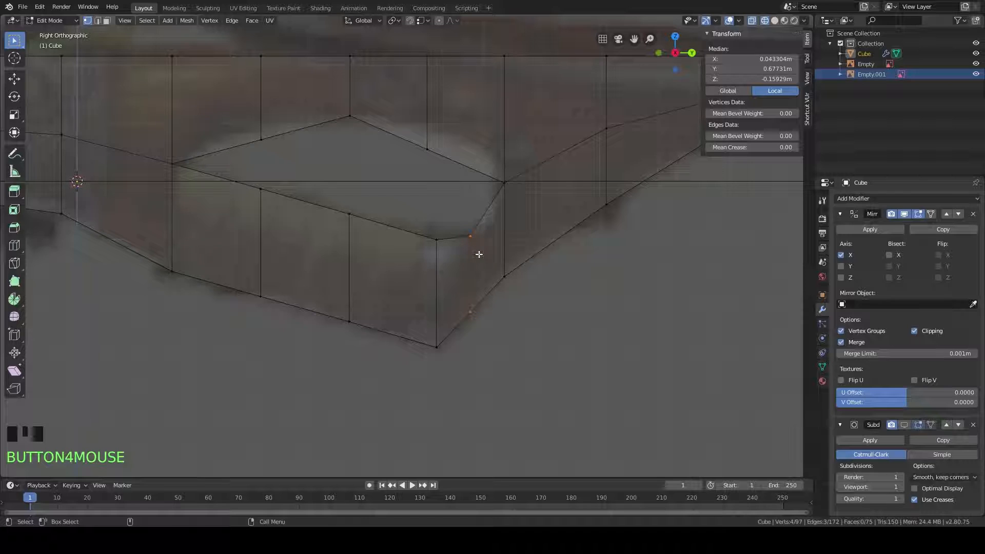
key(g)
key(g)
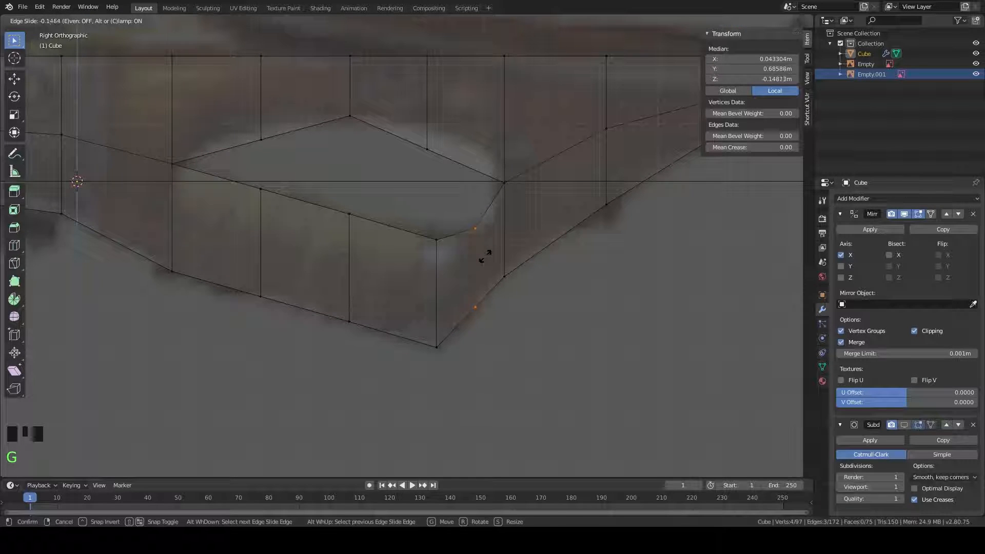
click(501, 252)
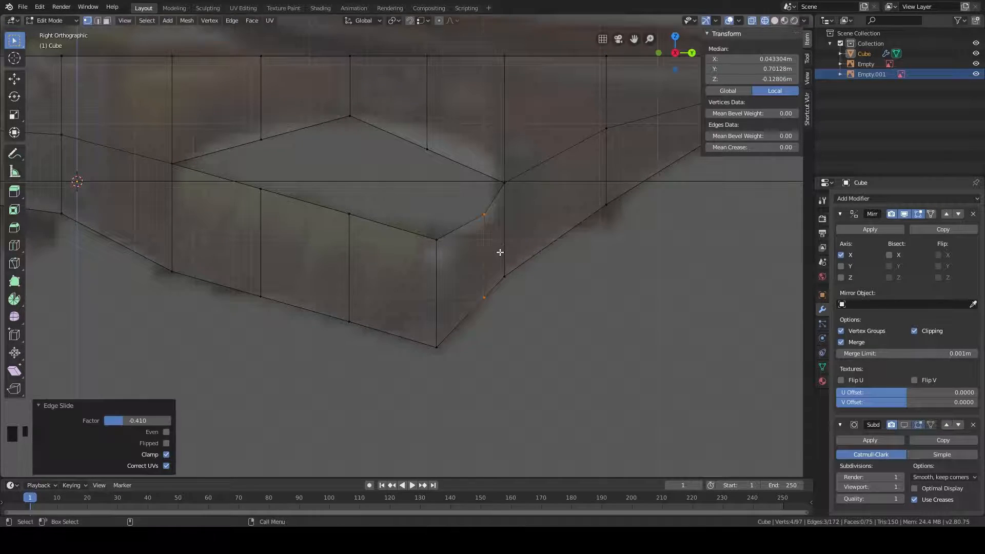
Step: Lower the slid cut's upper vertices about 0.0238 m along Z and show the subdivided shape over the reference
click(480, 240)
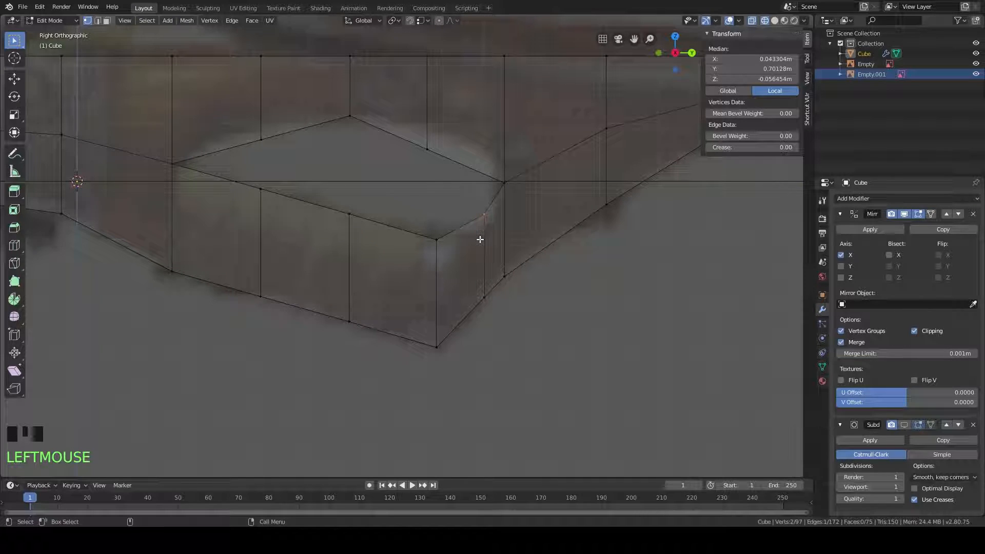
key(g)
key(z)
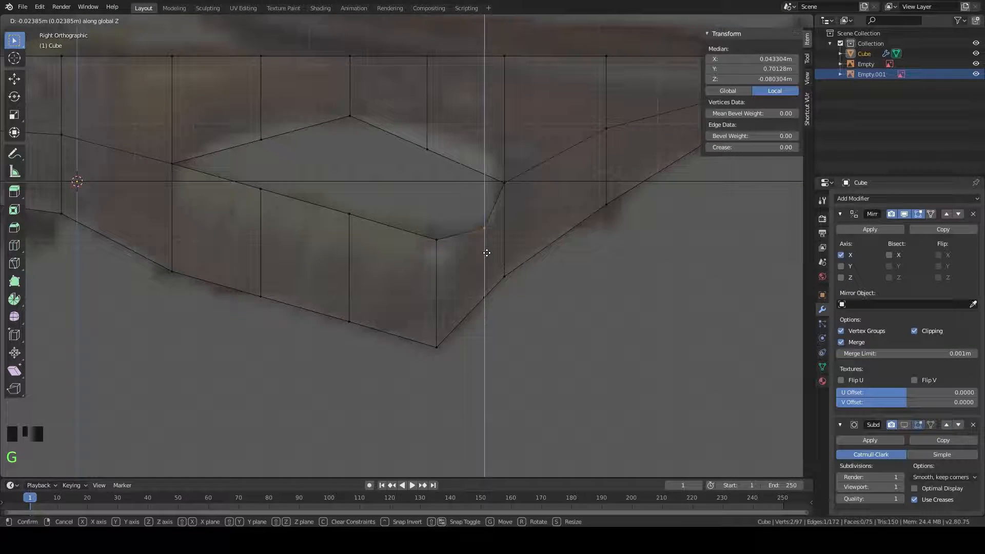
click(486, 251)
mouse_move(560, 233)
shift+middle_down()
mouse_move(534, 250)
mouse_move(553, 240)
shift+middle_up()
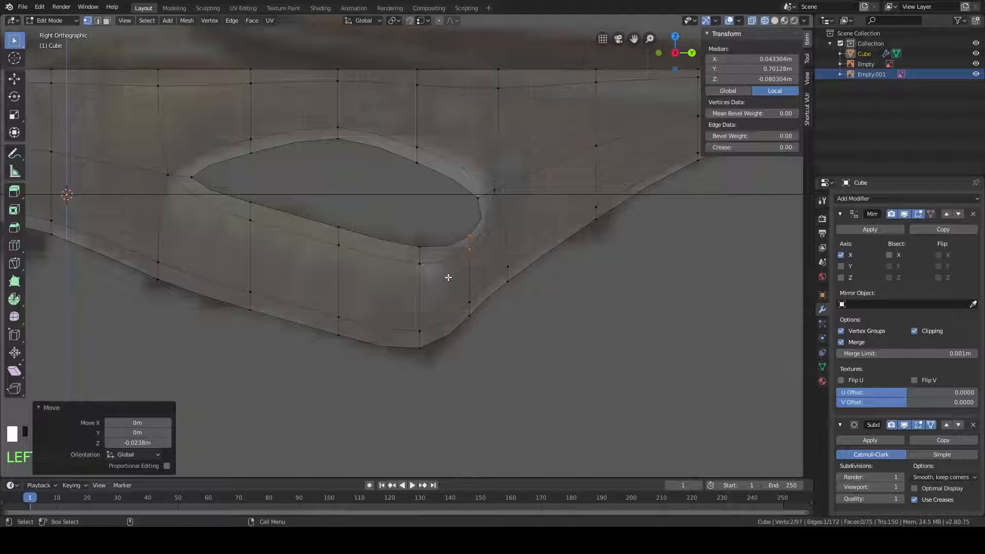
shift+middle_drag(447, 300, 455, 310)
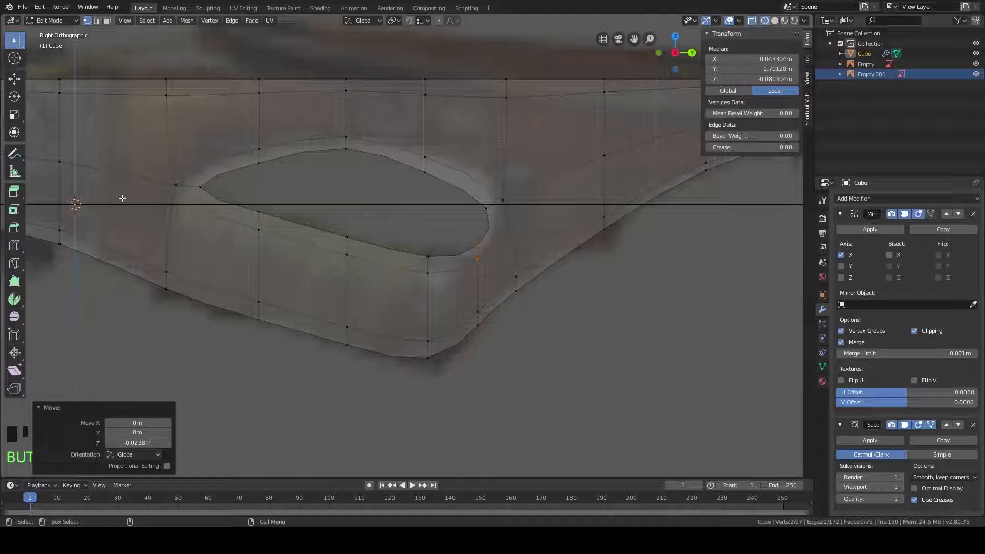
Step: Add a vertical loop cut below the opening close to its front lower corner, with a slide factor of about -0.872
click(15, 245)
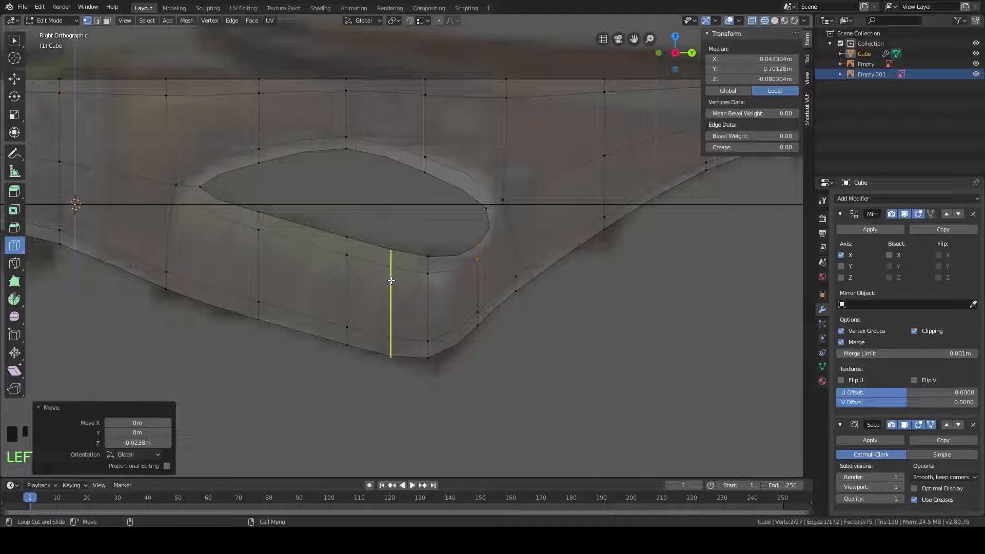
drag(391, 280, 660, 318)
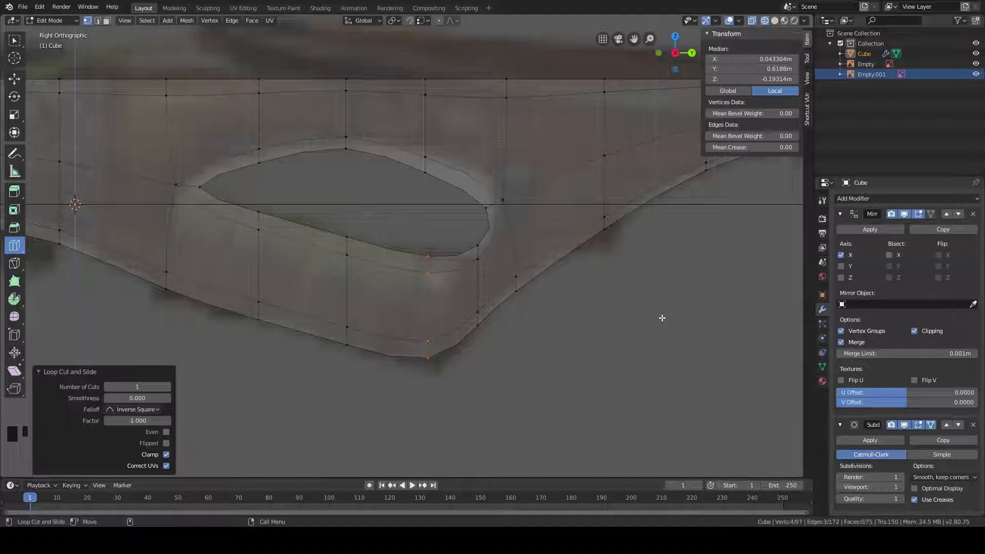
key(ctrl+z)
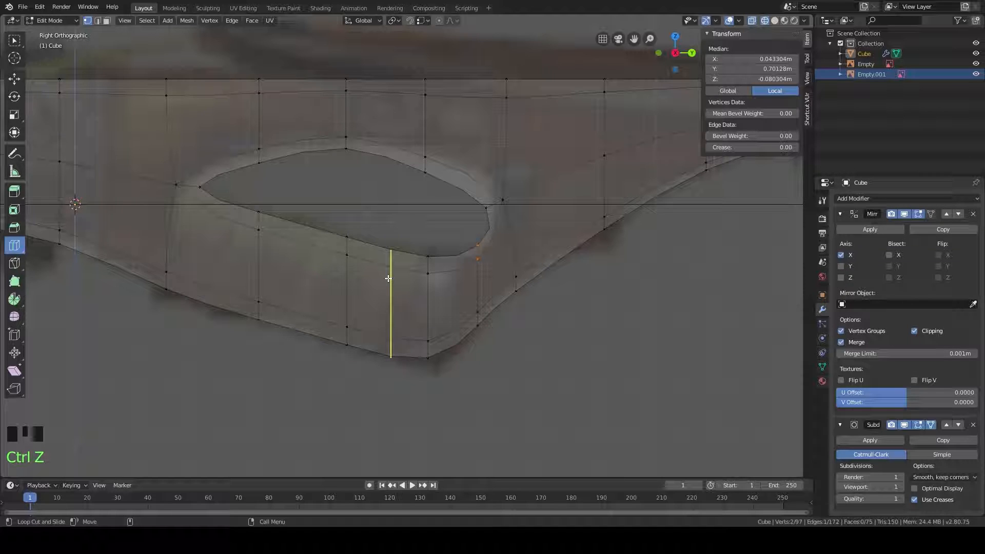
drag(389, 278, 429, 302)
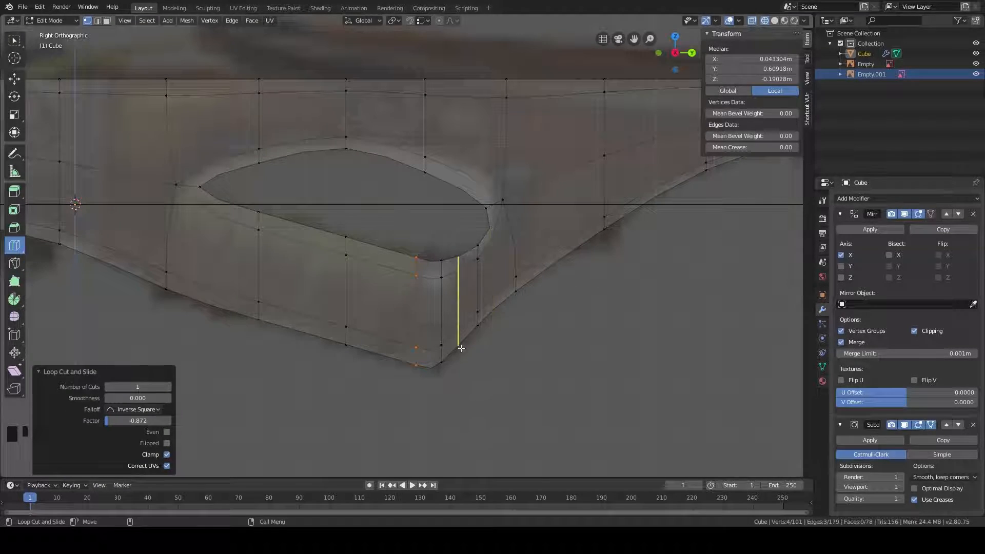
click(15, 40)
mouse_move(352, 211)
shift+middle_down()
mouse_move(355, 221)
mouse_move(334, 216)
shift+middle_up()
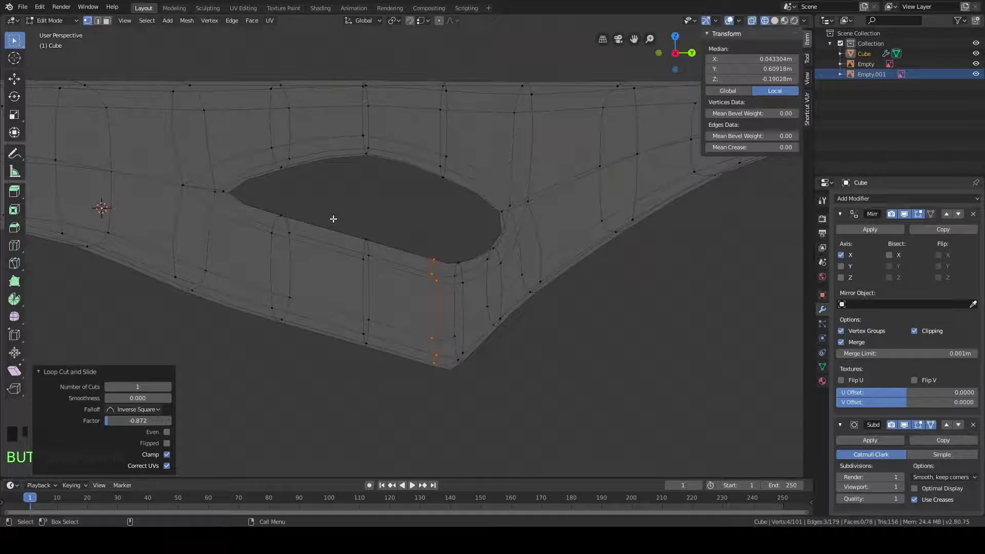
key(KP_3)
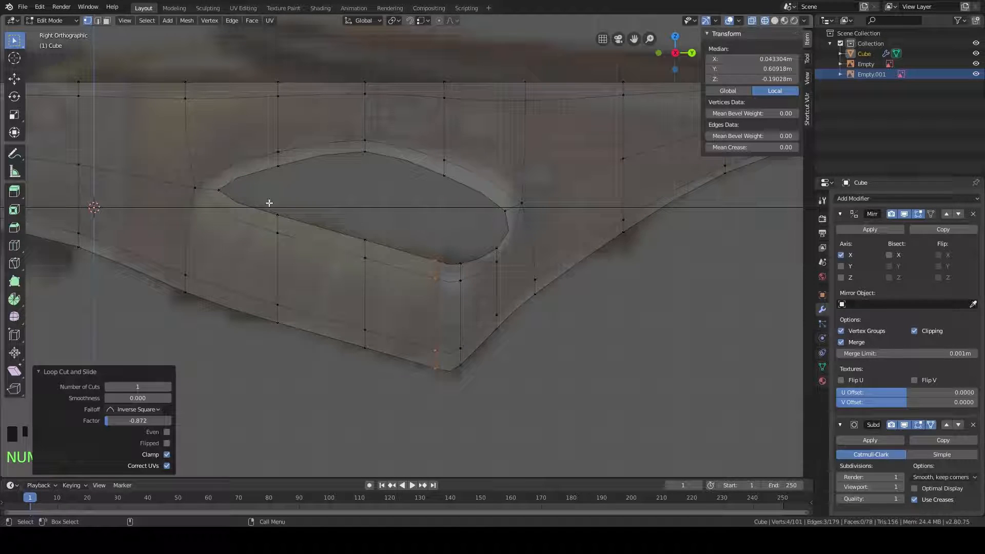
Step: Turn off the Subdivision modifier's viewport display and select the middle vertices on the opening's rear upper edge
shift+middle_drag(330, 143, 361, 186)
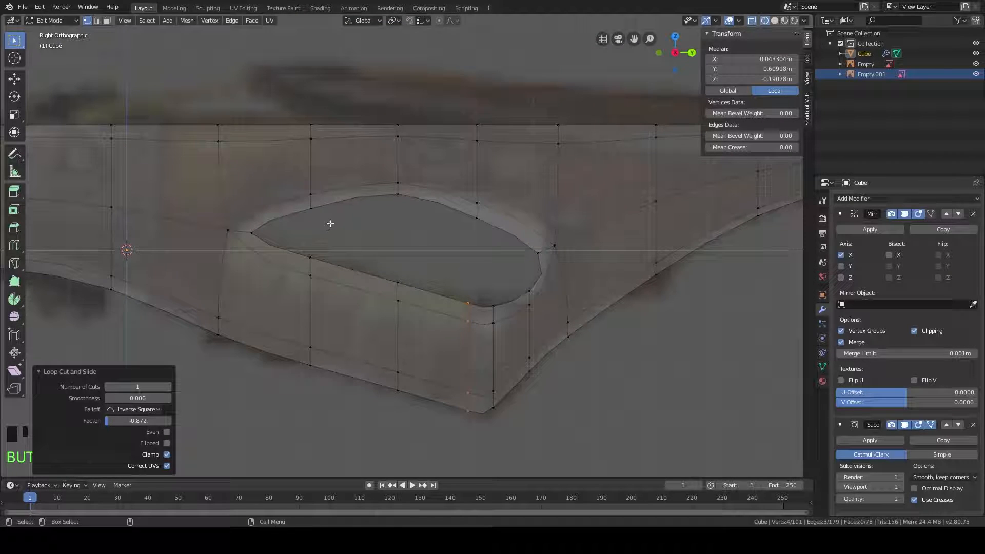
click(300, 195)
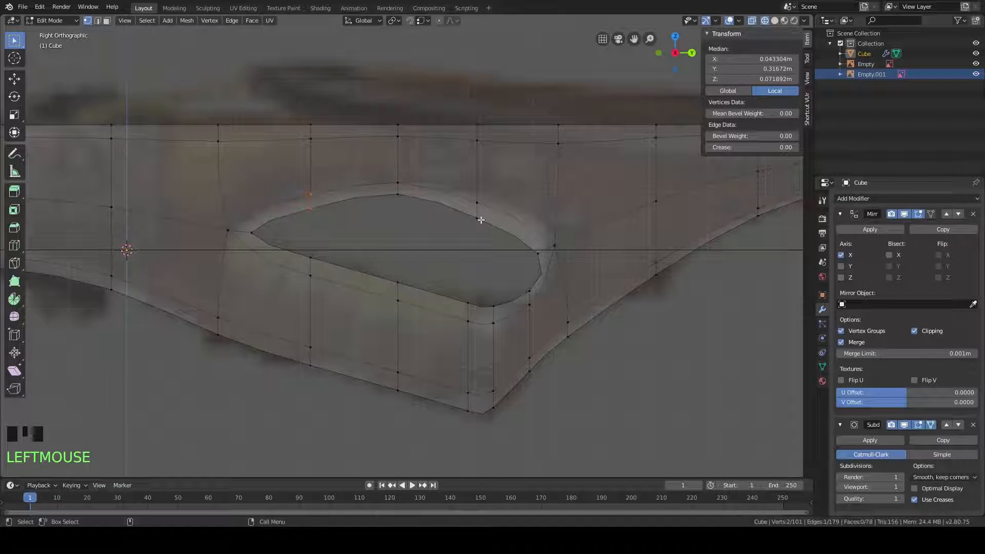
click(906, 427)
click(932, 426)
shift+middle_drag(326, 233, 332, 255)
drag(350, 257, 300, 207)
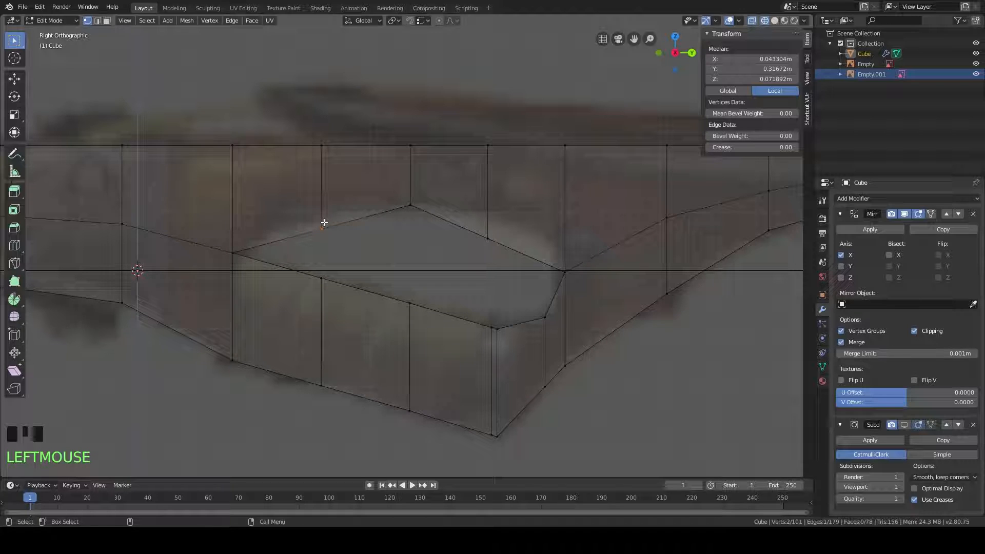
Step: Raise the rear upper vertices of the stock's hole 0.0185 m in Z and its front upper vertices 0.0371 m
key(g)
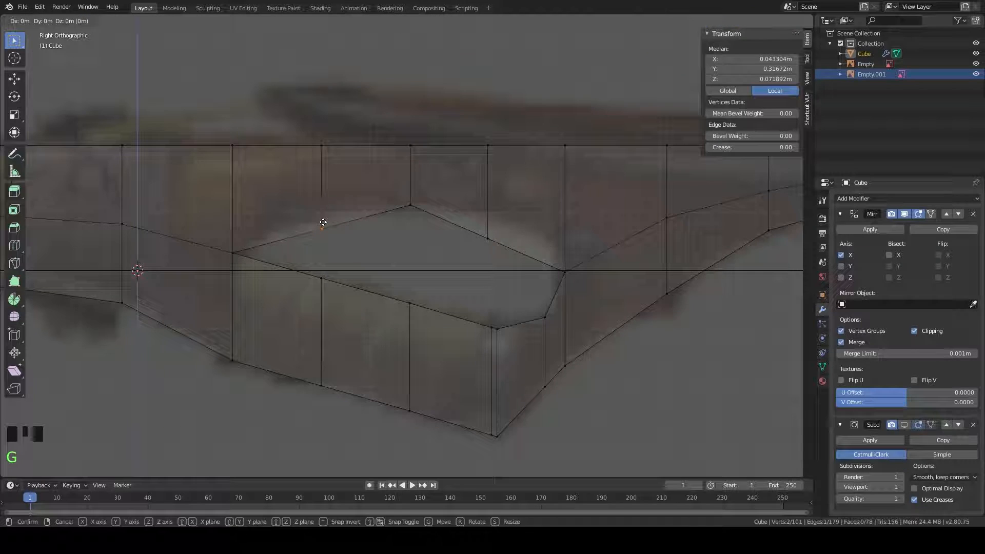
click(323, 213)
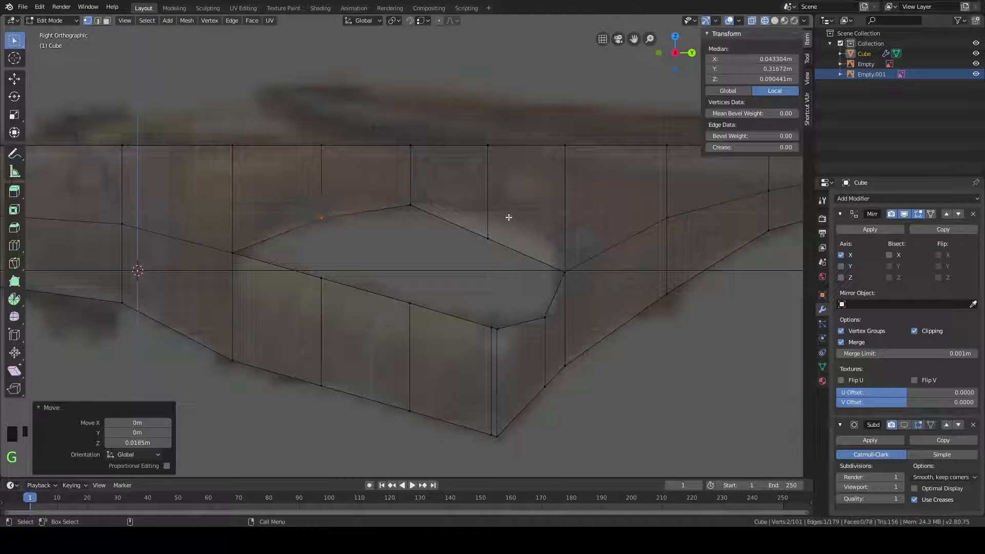
shift+middle_drag(511, 273, 447, 290)
drag(447, 290, 398, 223)
key(g)
key(z)
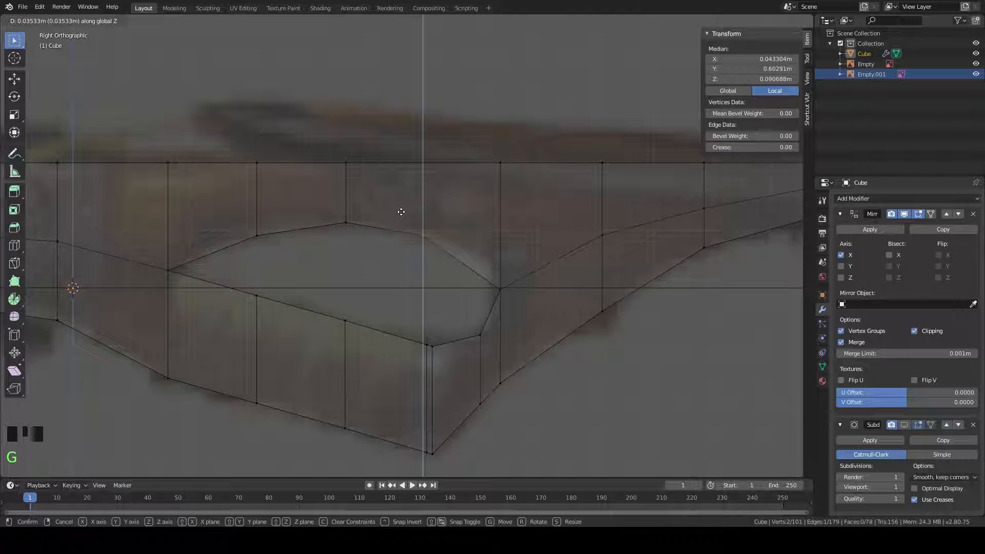
click(401, 211)
Step: Edge-slide the front vertical edges above the hole toward the hole's front end by a factor of about -0.407
shift+middle_drag(458, 236, 432, 242)
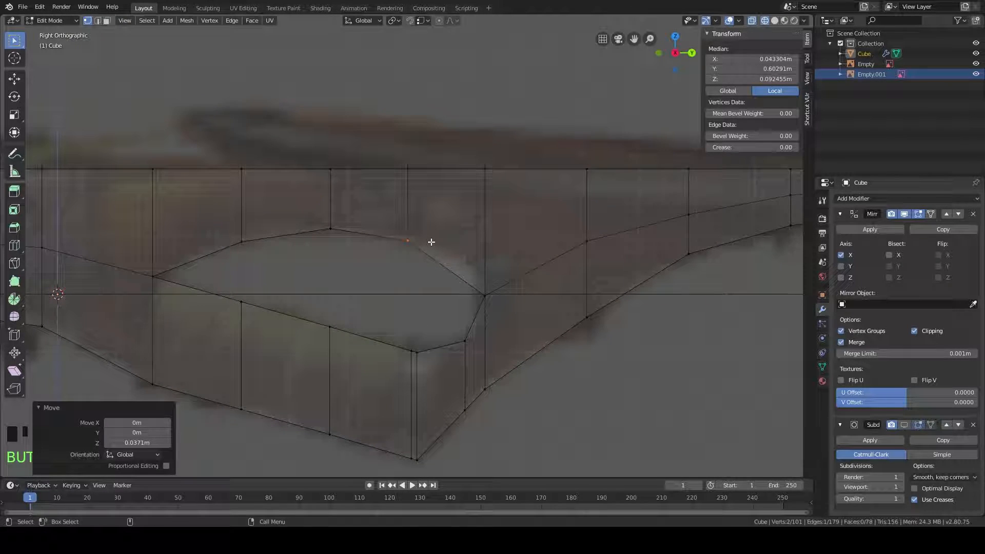
ctrl+click(405, 168)
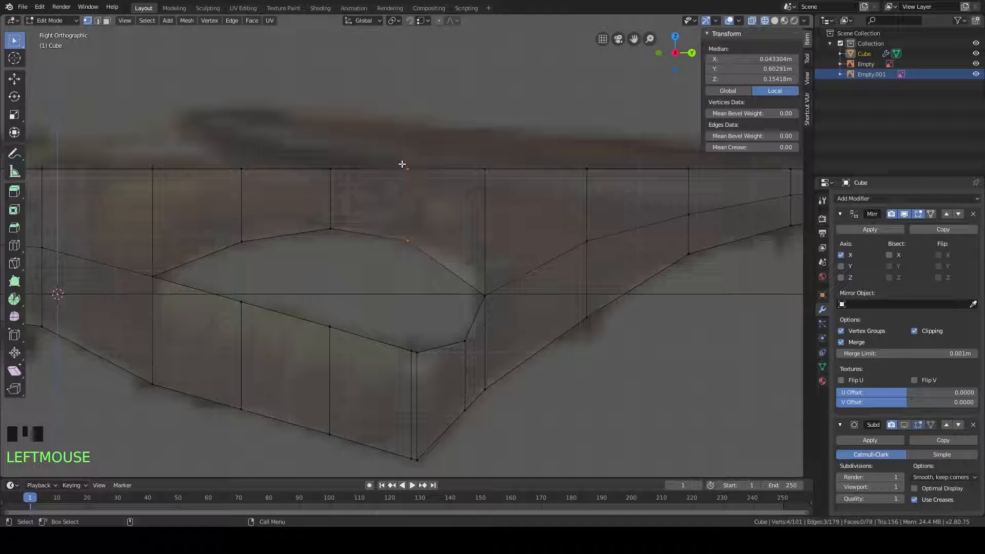
key(g)
key(g)
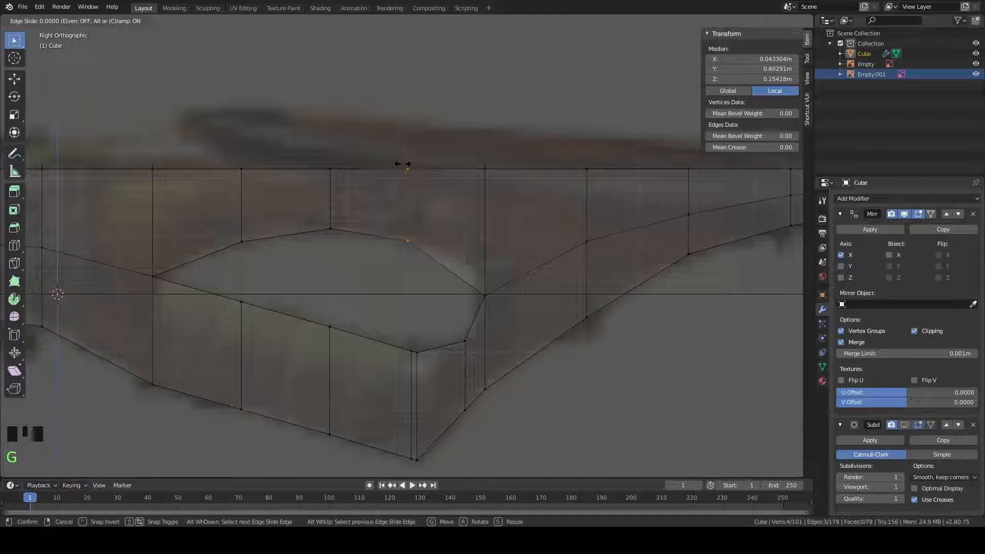
click(434, 170)
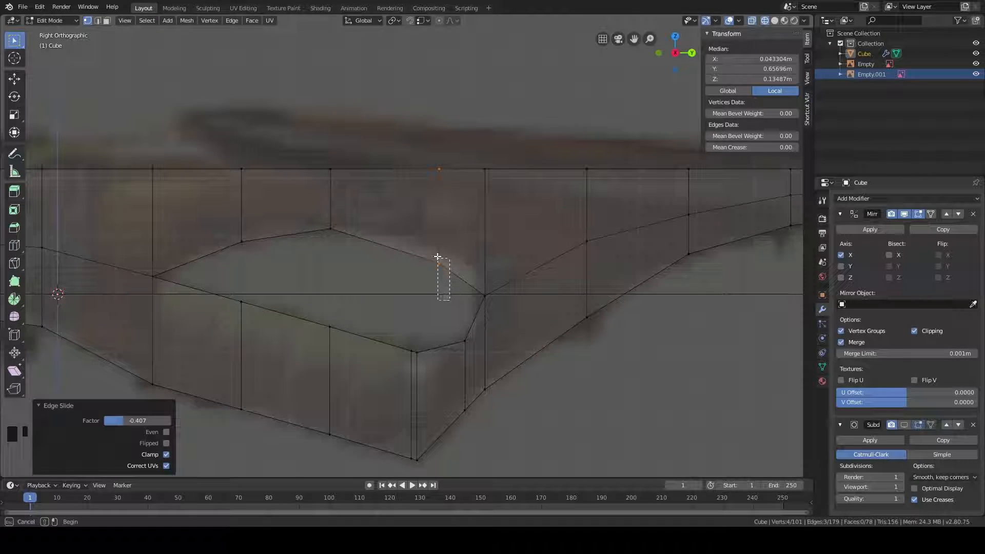
Step: Raise the lower vertices of the slid edges 0.0238 m along Z to round the hole's upper front
click(434, 234)
key(g)
key(z)
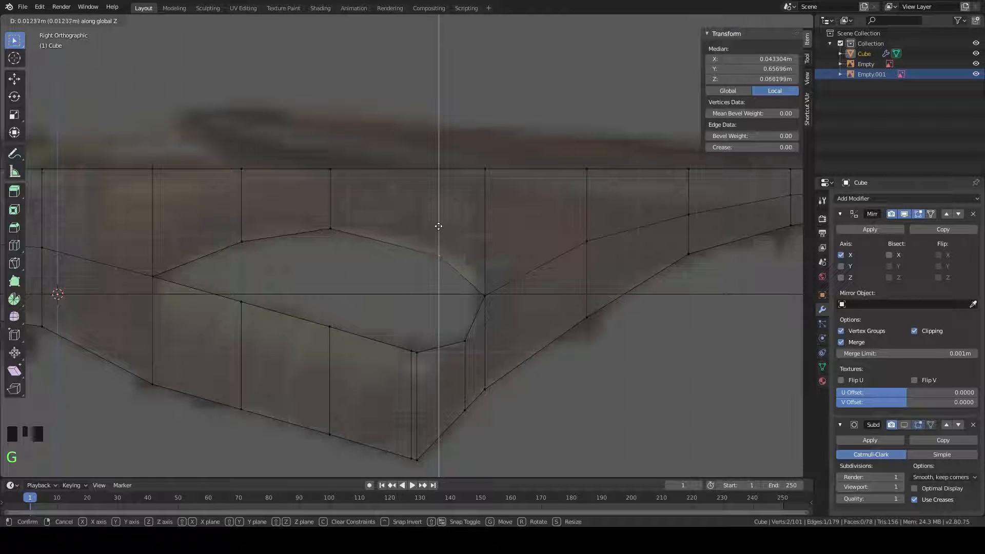
click(444, 220)
Step: Dissolve the rearmost vertical edges below the hole, between its rear tip and the middle of its lower side, and return to vertex selection
shift+middle_drag(484, 256, 526, 206)
shift+middle_drag(436, 210, 486, 208)
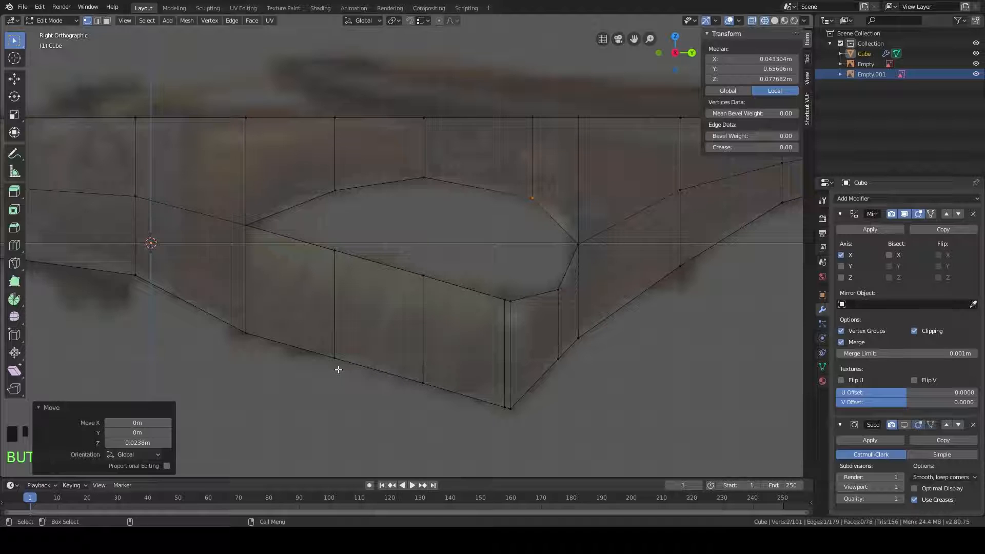
drag(341, 374, 322, 217)
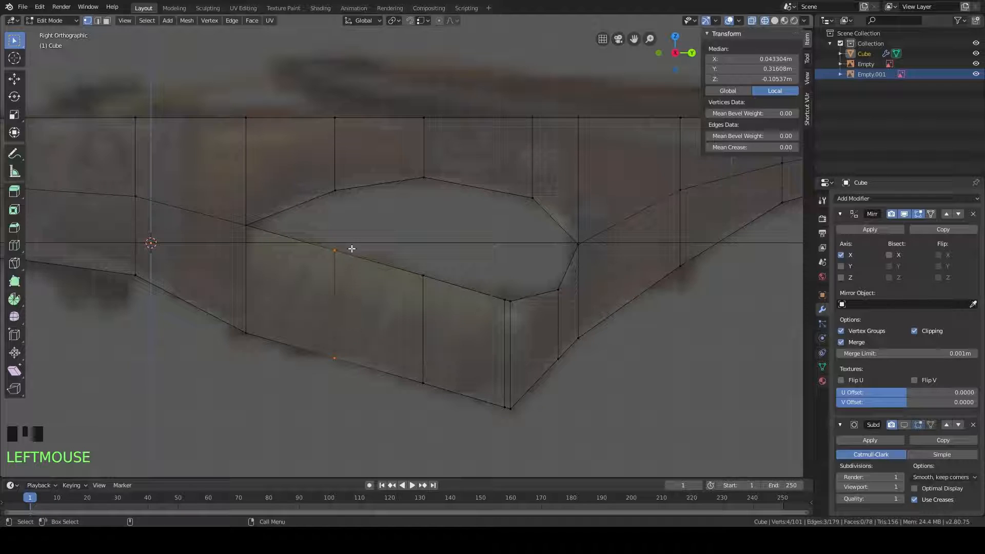
click(97, 20)
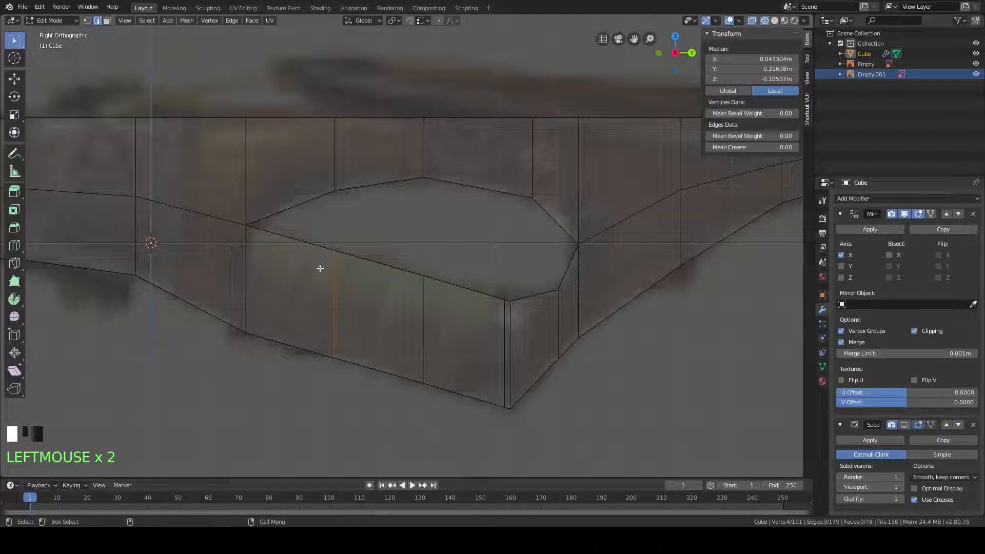
key(ctrl+x)
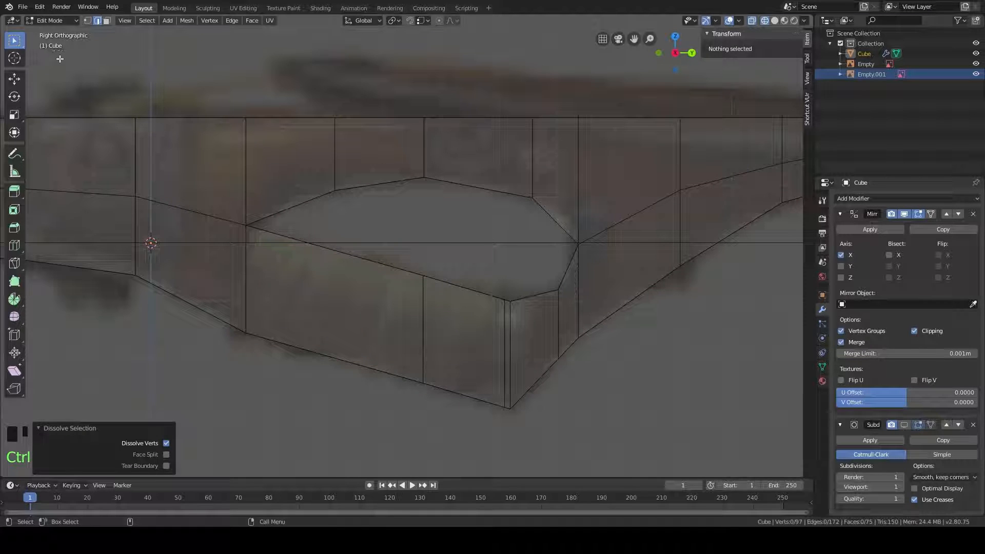
click(86, 21)
Step: Raise the close pair of vertices at the hole's lower front corner 0.0081 m along Z
shift+middle_drag(463, 240, 374, 213)
scroll(374, 213, up, 3)
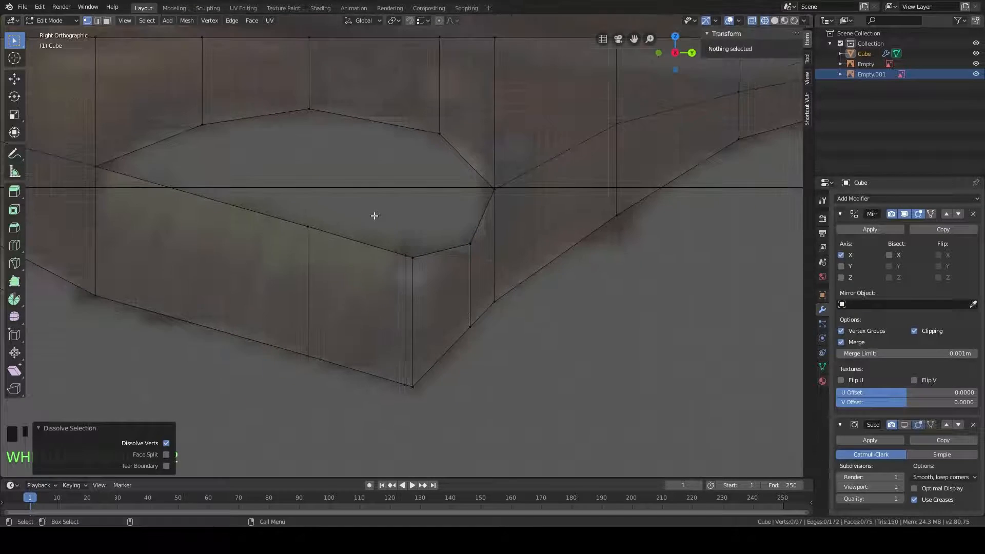
drag(430, 277, 399, 242)
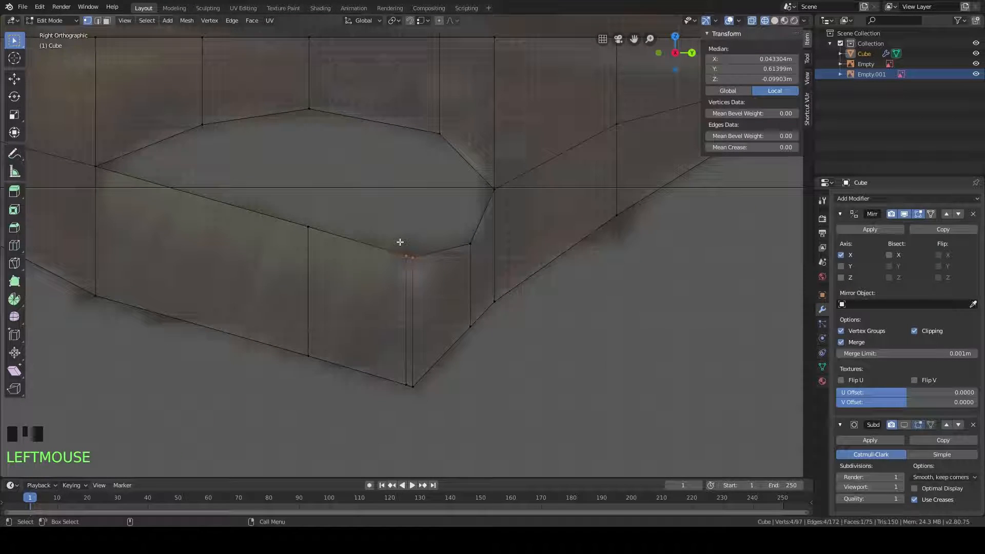
key(g)
key(z)
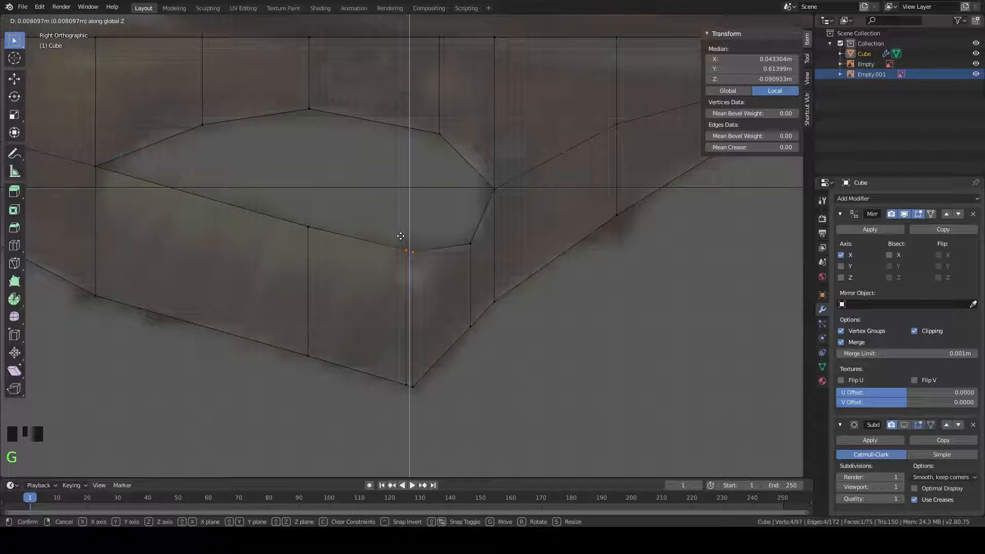
click(399, 237)
Step: Show the Subdivision modifier's smoothed result in Edit Mode with its on-cage option, and use solid shading
scroll(446, 256, down, 4)
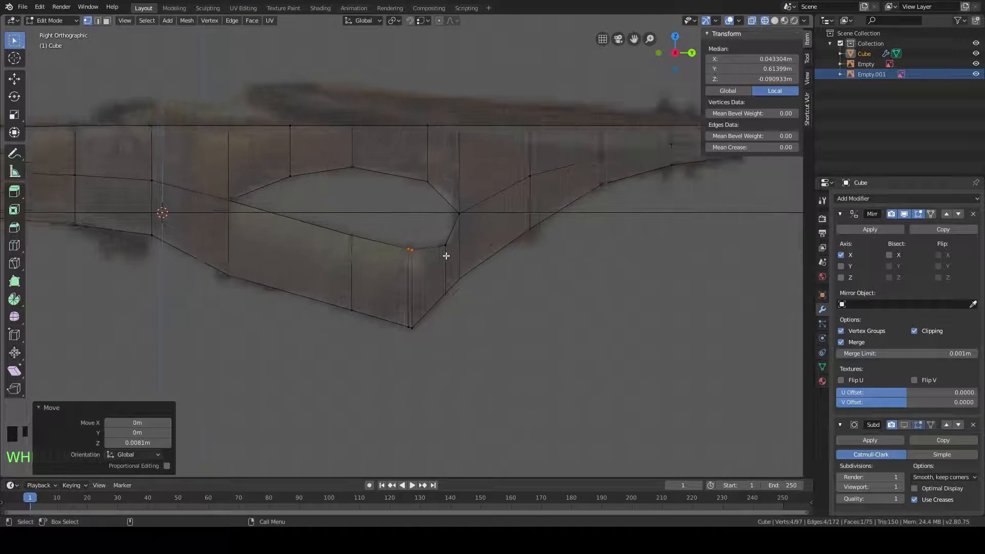
shift+middle_drag(446, 255, 462, 296)
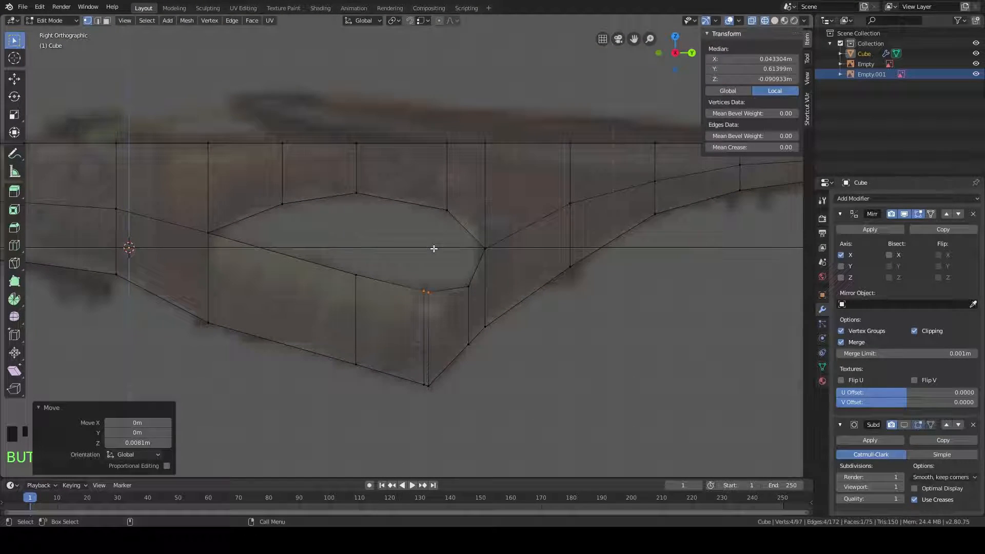
click(905, 425)
click(931, 425)
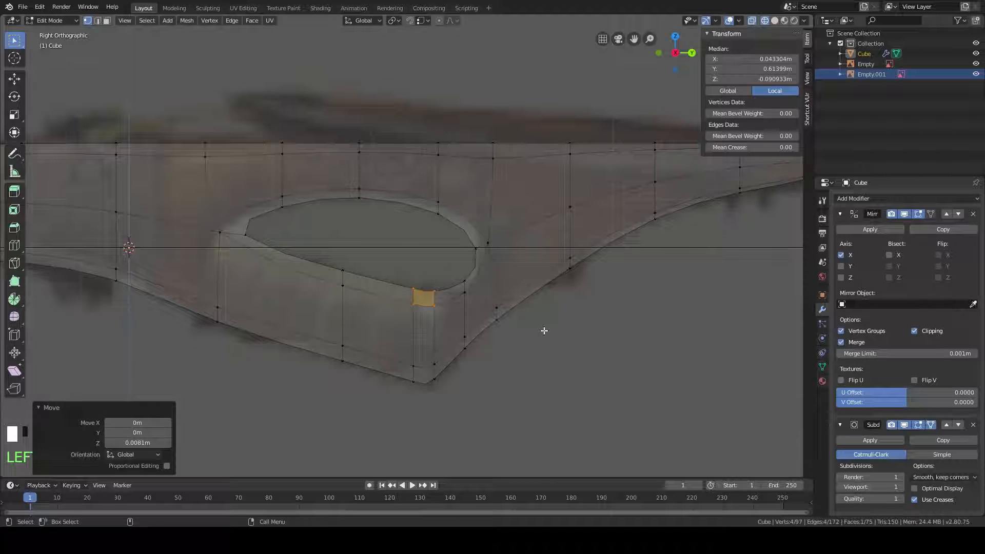
key(z)
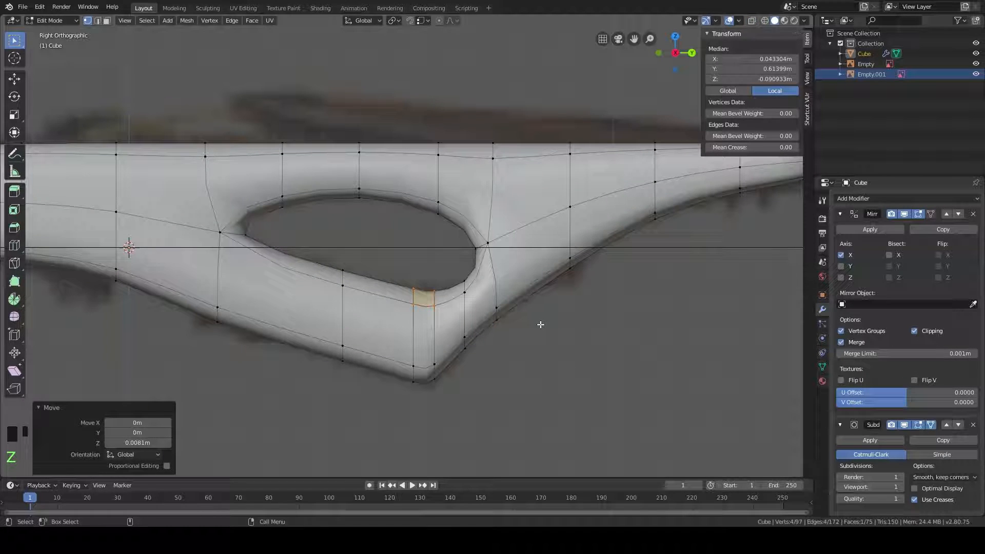
Step: Examine the smoothed stock's whole side outline and hole against the reference image
scroll(538, 324, down, 3)
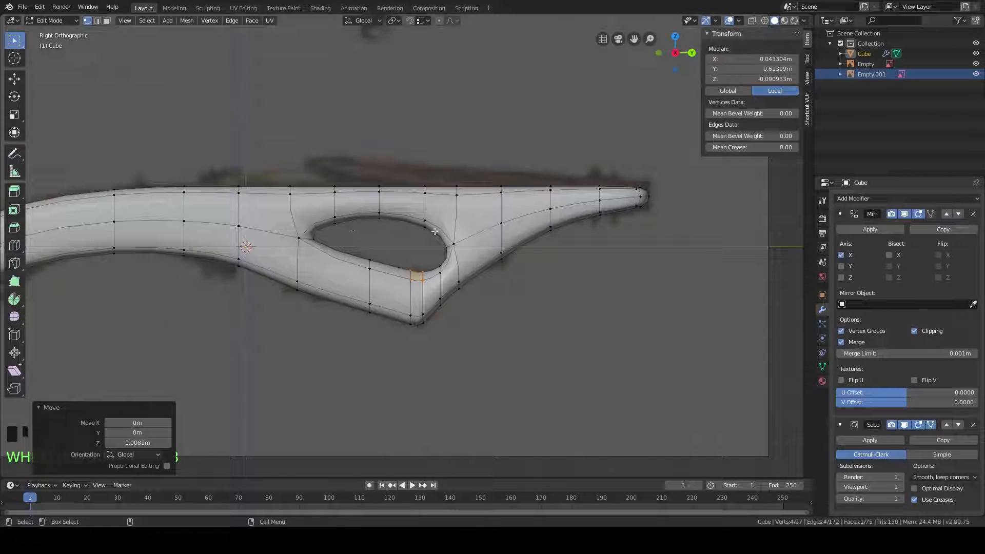
scroll(496, 245, up, 3)
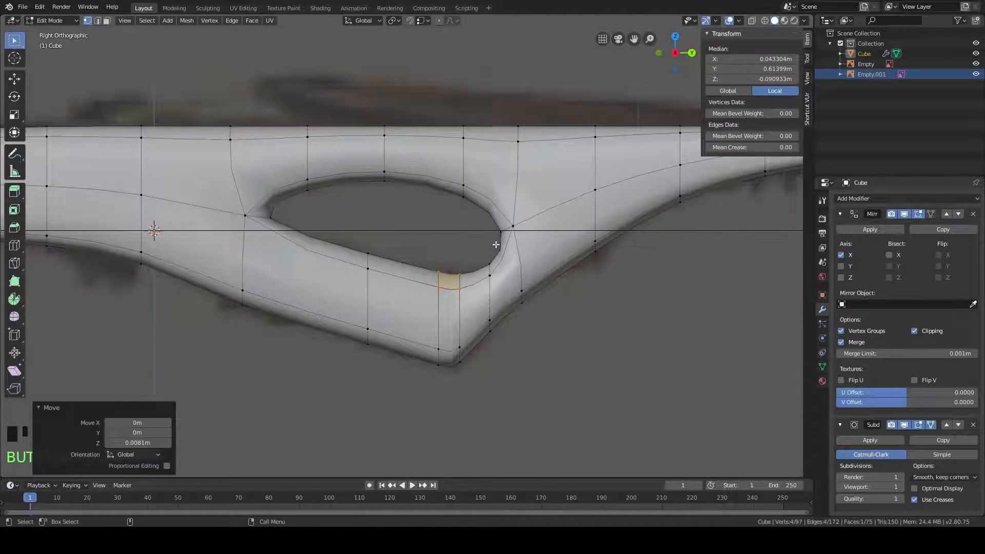
scroll(496, 245, down, 2)
shift+middle_drag(426, 237, 619, 283)
scroll(363, 301, down, 2)
shift+middle_drag(482, 283, 569, 275)
scroll(525, 280, down, 2)
scroll(524, 280, up, 1)
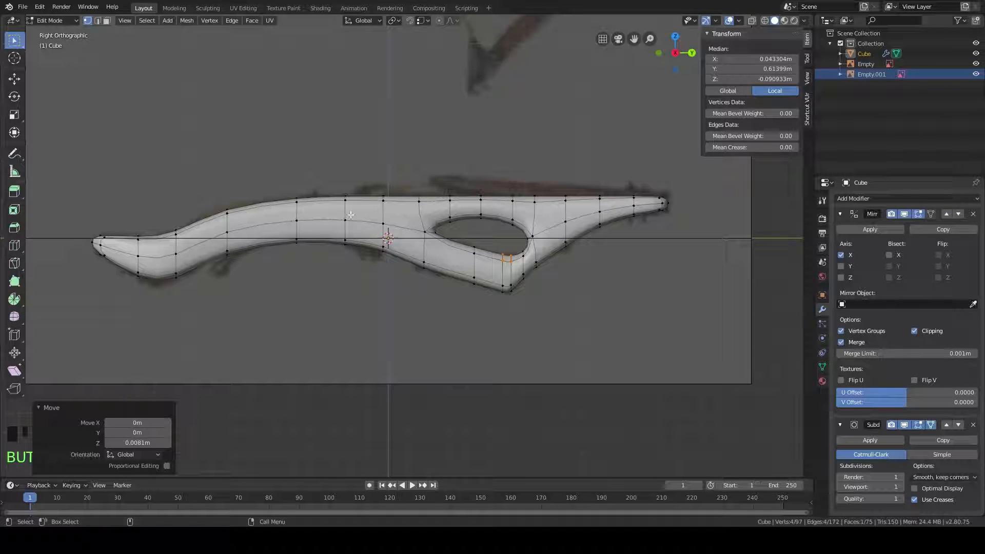
shift+middle_drag(351, 215, 287, 229)
shift+middle_drag(366, 232, 410, 240)
scroll(411, 237, down, 2)
scroll(436, 231, up, 2)
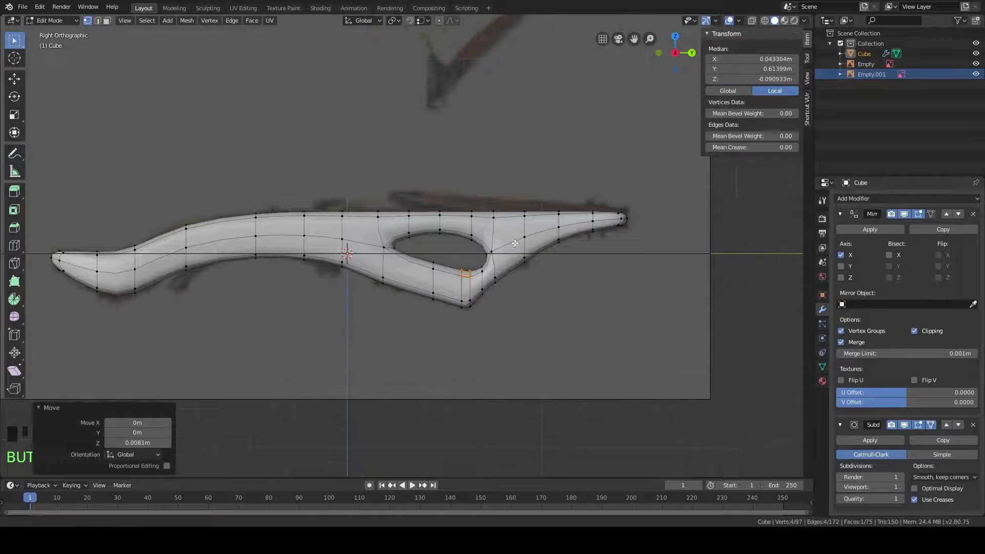
shift+middle_drag(517, 242, 491, 249)
shift+middle_drag(440, 269, 482, 253)
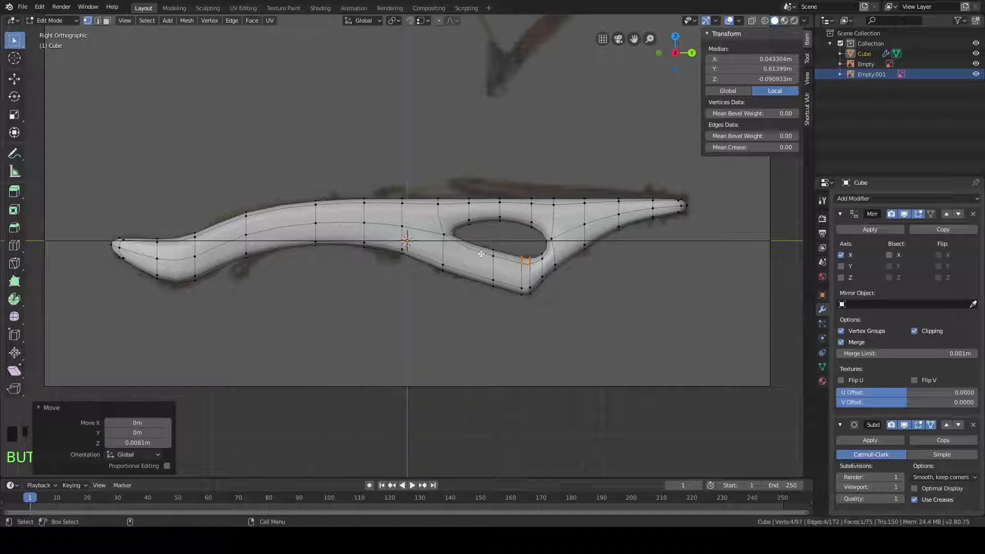
shift+middle_drag(481, 253, 487, 257)
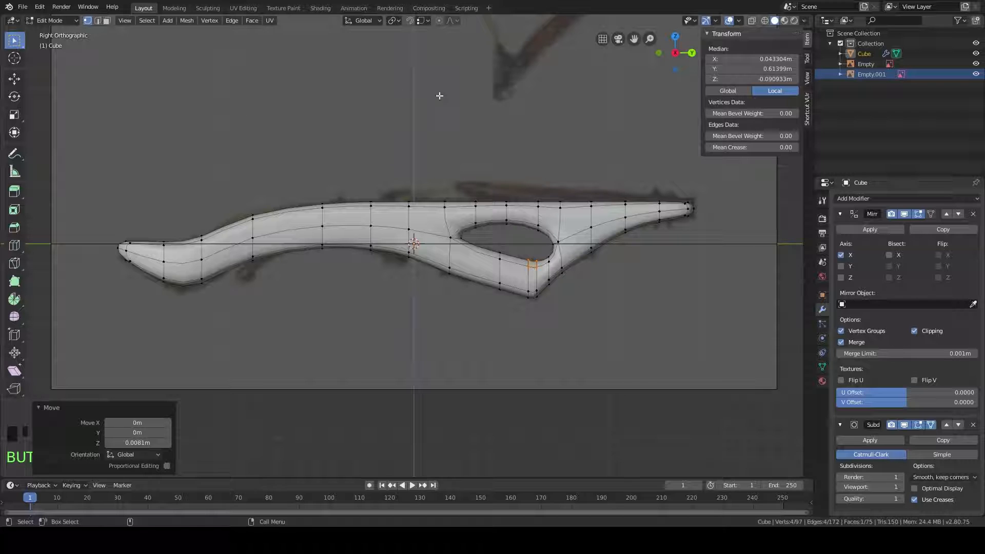
scroll(613, 141, down, 2)
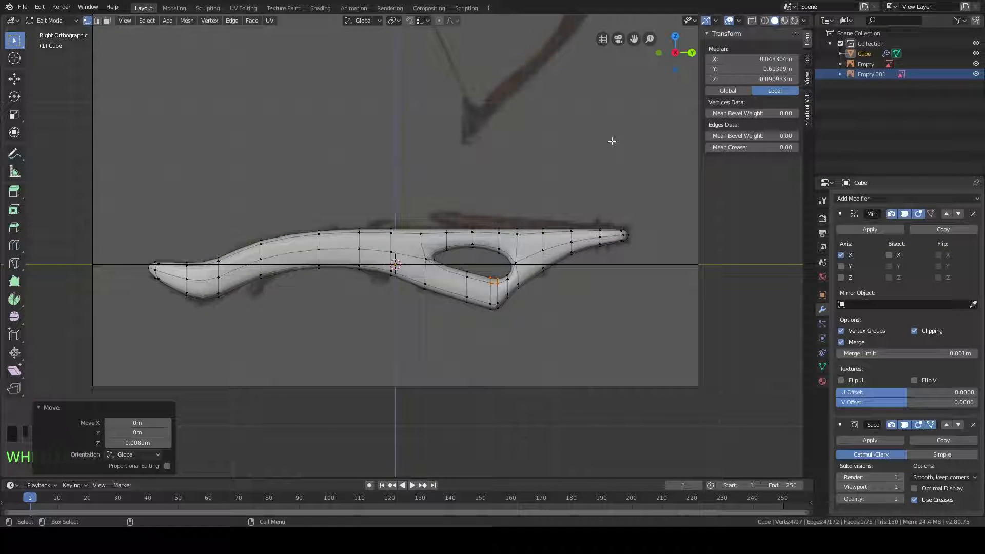
scroll(612, 141, up, 3)
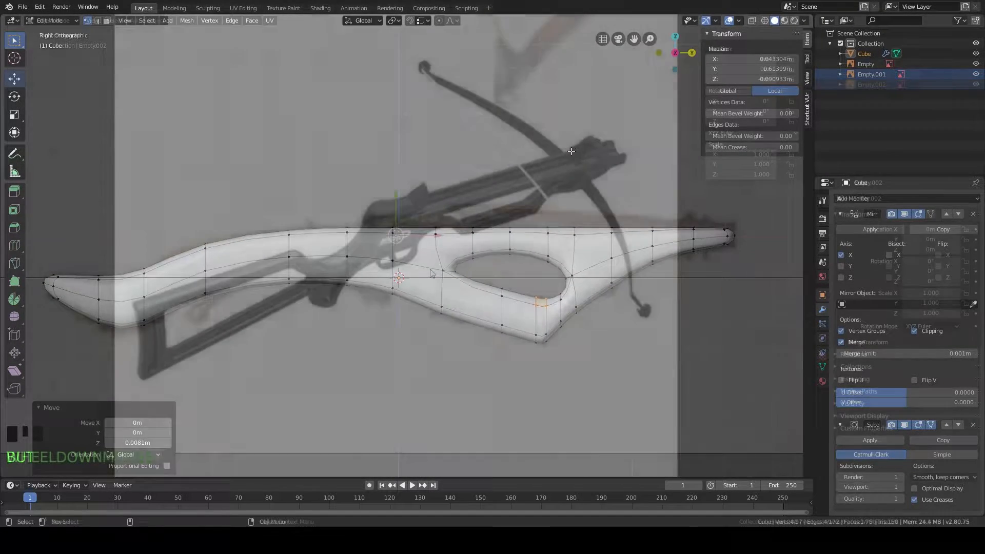
Step: Hide the crossbow photo Empty.002 and show Empty.001, Empty and Cube again
scroll(431, 273, down, 4)
scroll(433, 273, up, 1)
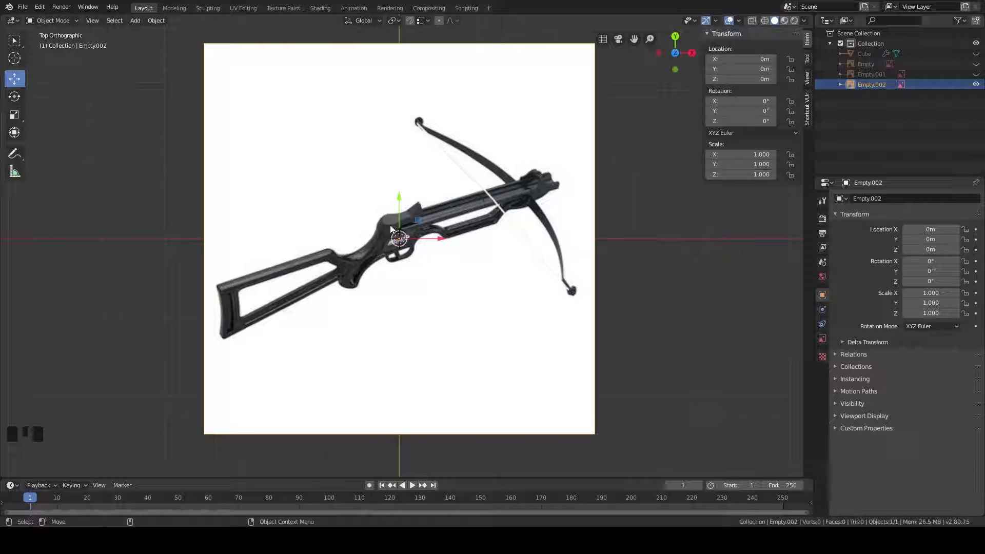
click(976, 84)
click(977, 74)
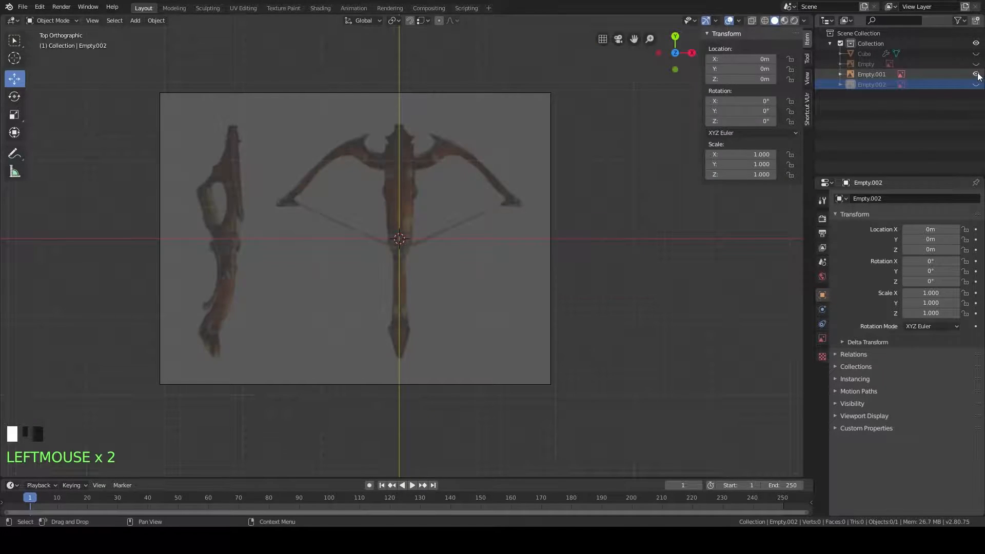
click(976, 63)
click(976, 53)
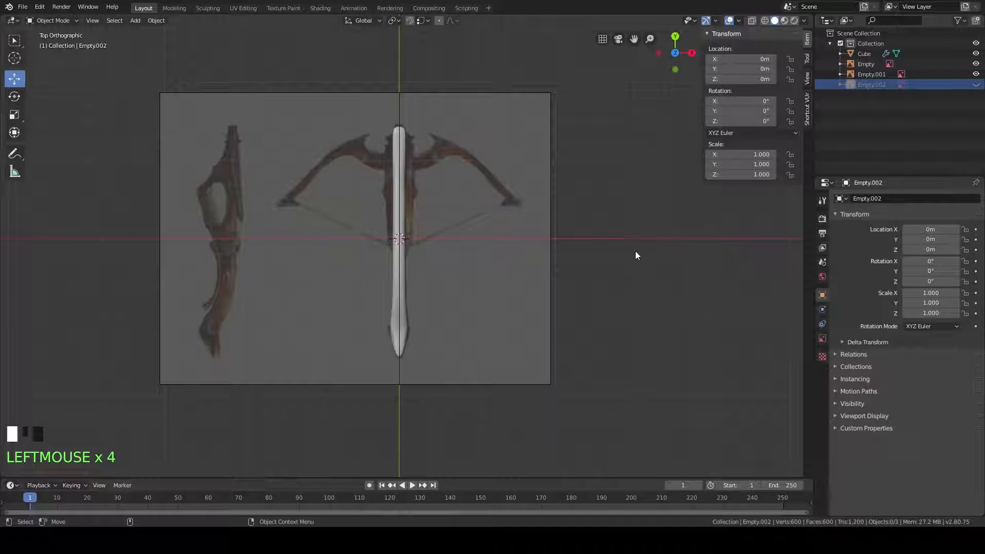
Step: Switch to the right orthographic view and put the stock mesh into Edit Mode
key(KP_3)
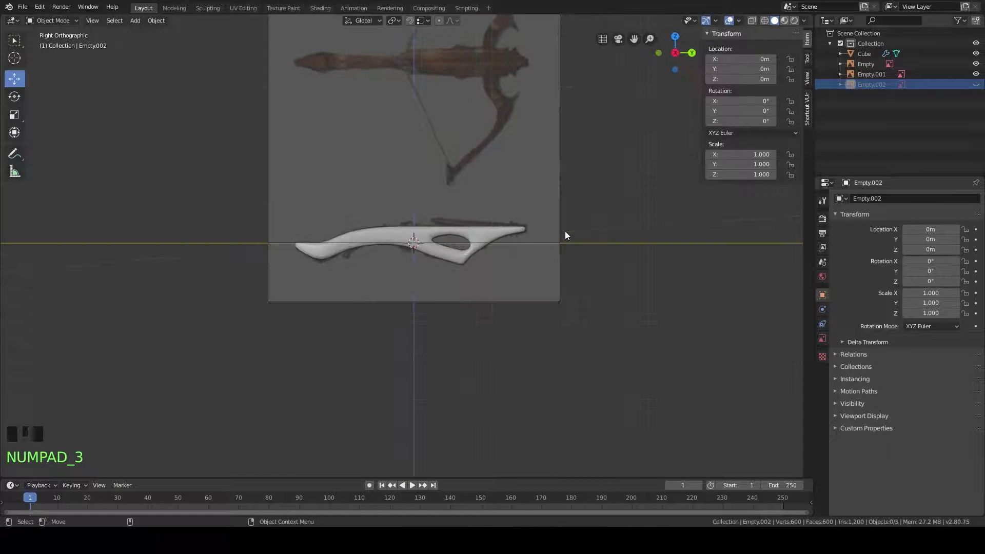
scroll(565, 231, up, 7)
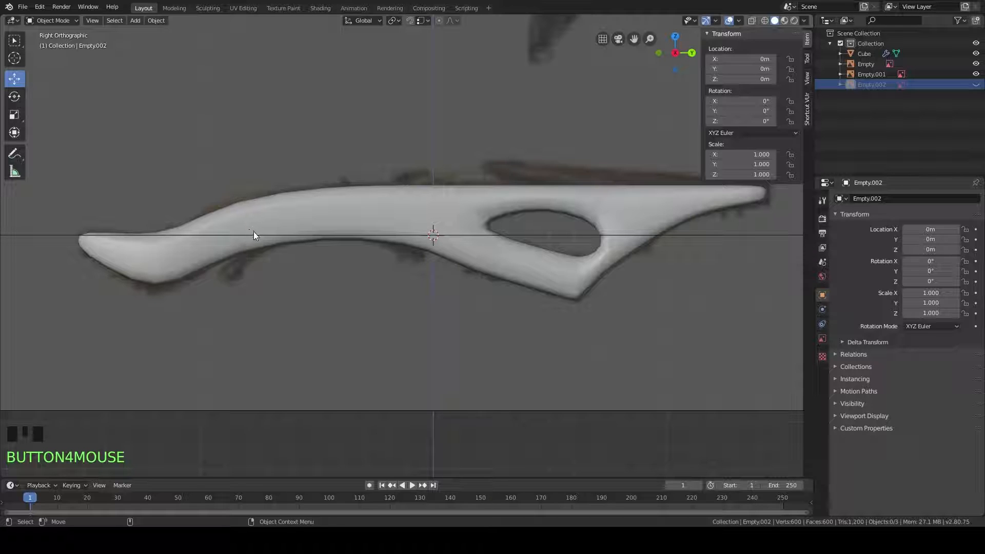
click(290, 226)
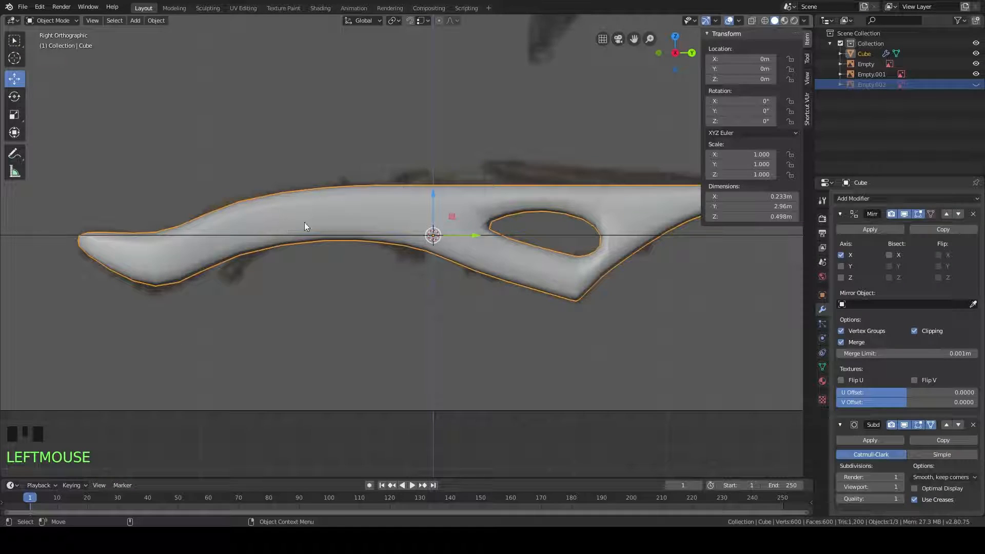
middle_drag(450, 226, 433, 227)
key(Tab)
Step: Select the rear section of the stock through the mesh in wireframe shading and rotate it about 11° around X
shift+middle_drag(305, 243, 370, 251)
scroll(363, 242, up, 2)
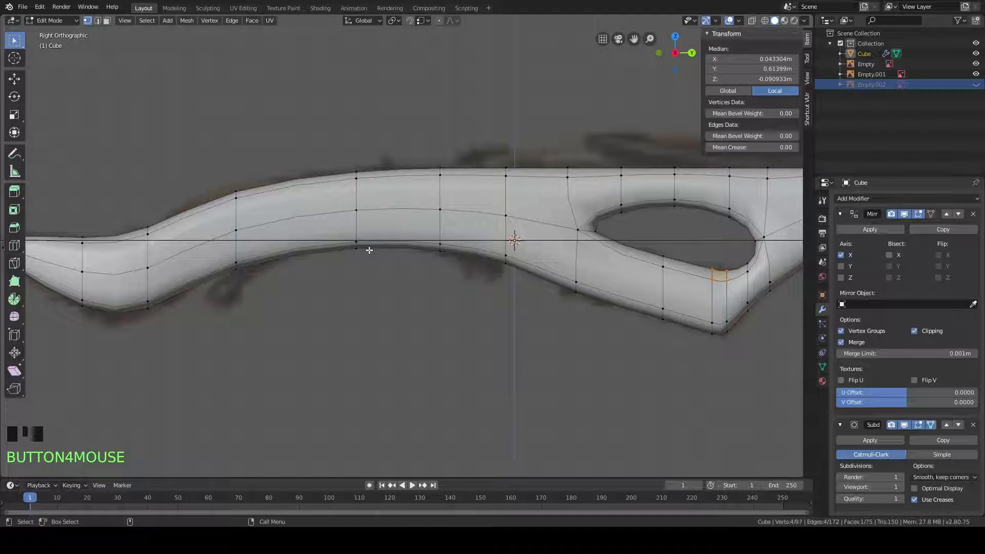
drag(349, 255, 366, 165)
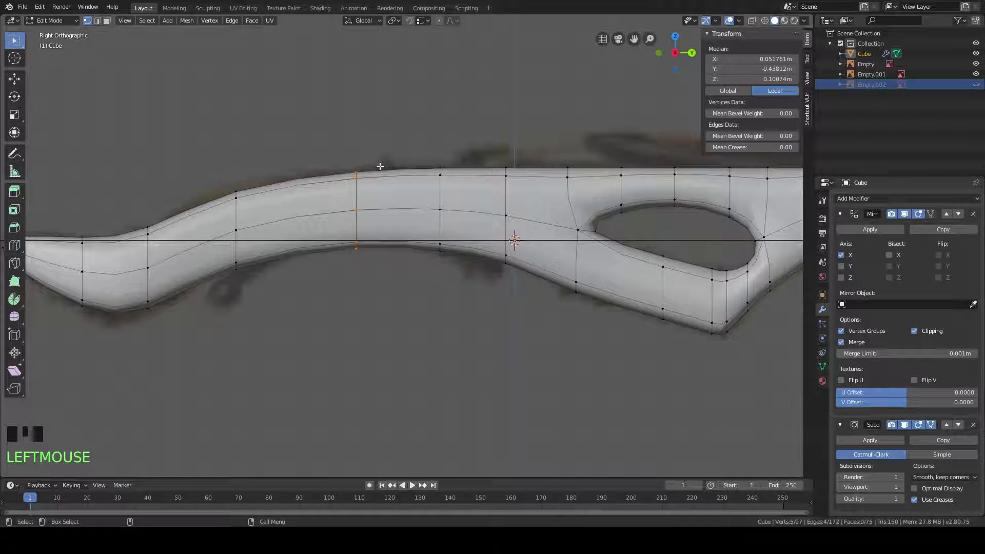
scroll(436, 272, down, 2)
key(z)
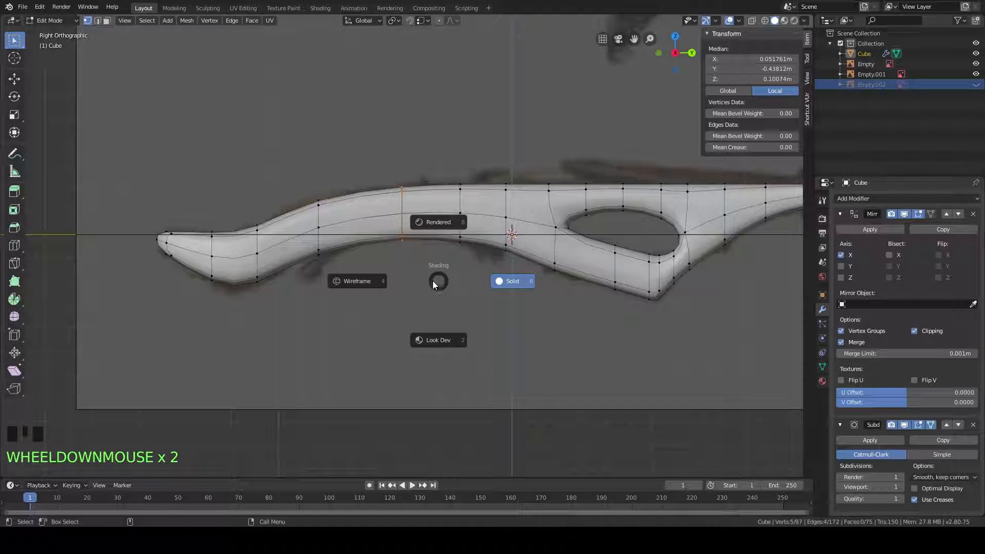
drag(442, 279, 122, 149)
drag(427, 329, 143, 109)
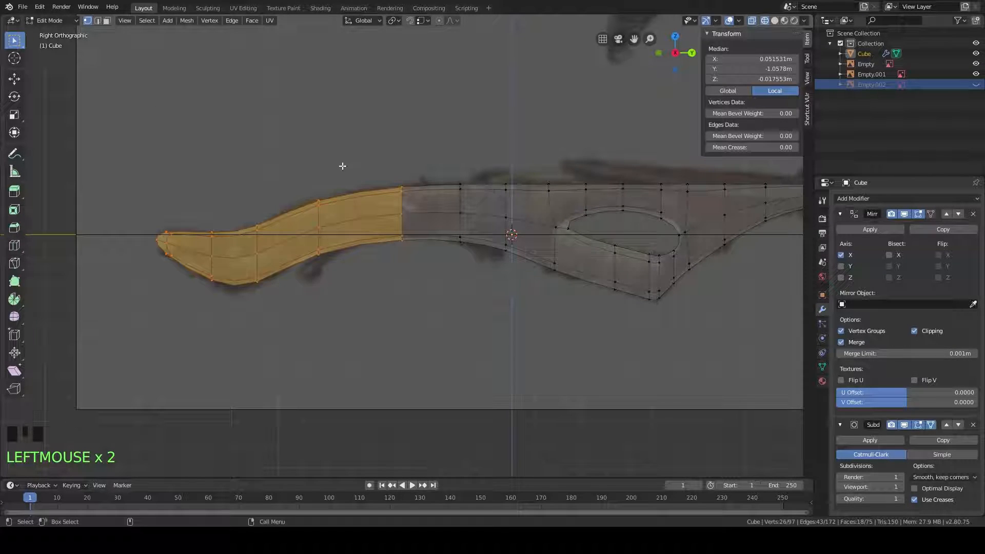
scroll(342, 165, up, 2)
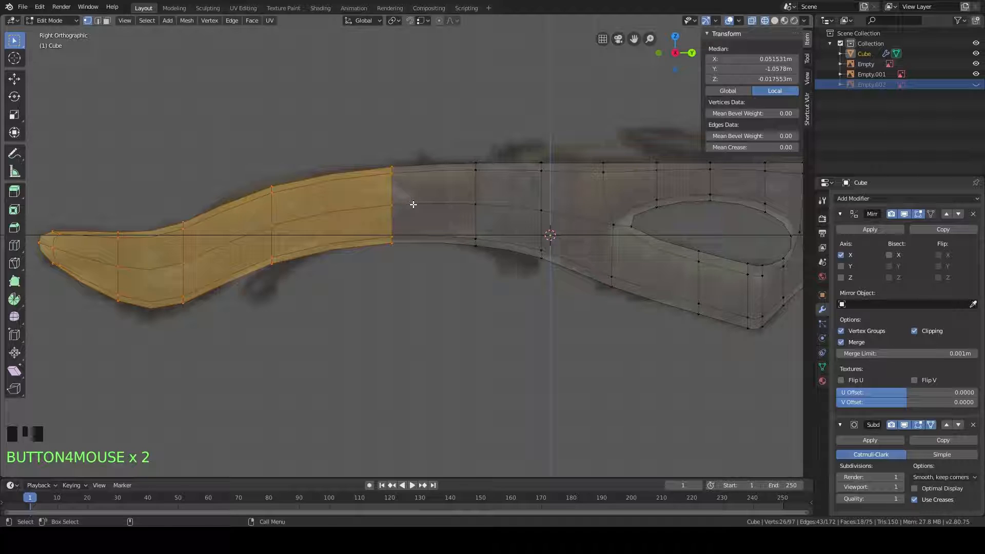
key(g)
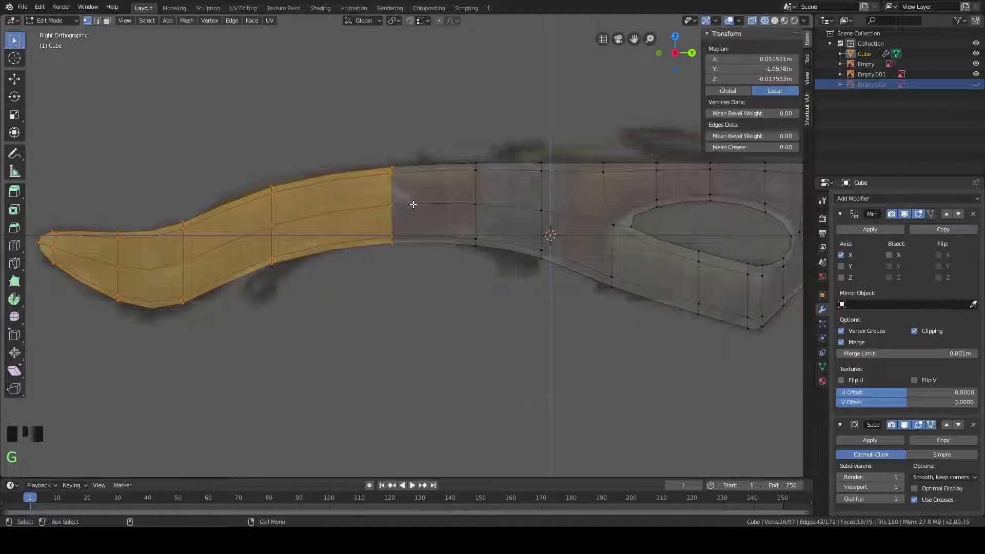
key(r)
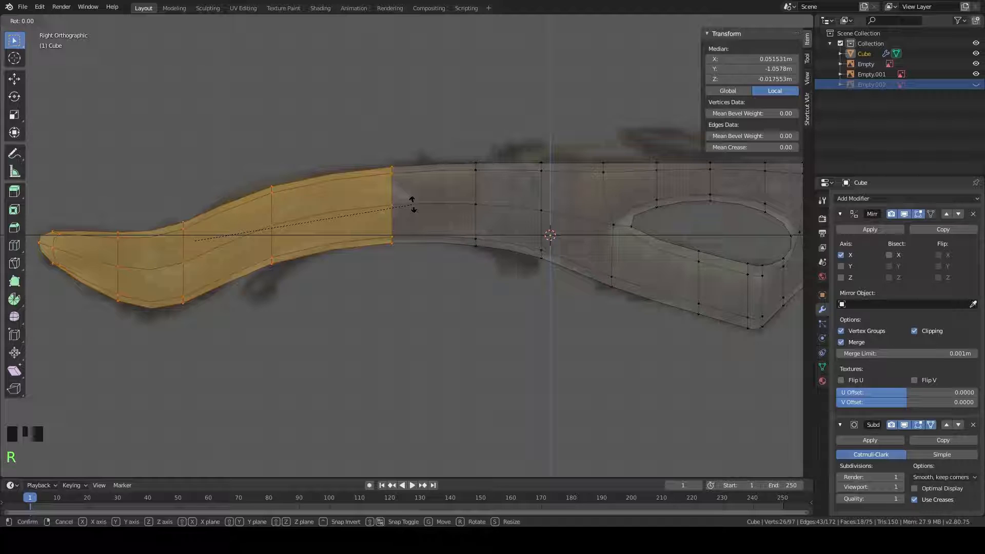
key(x)
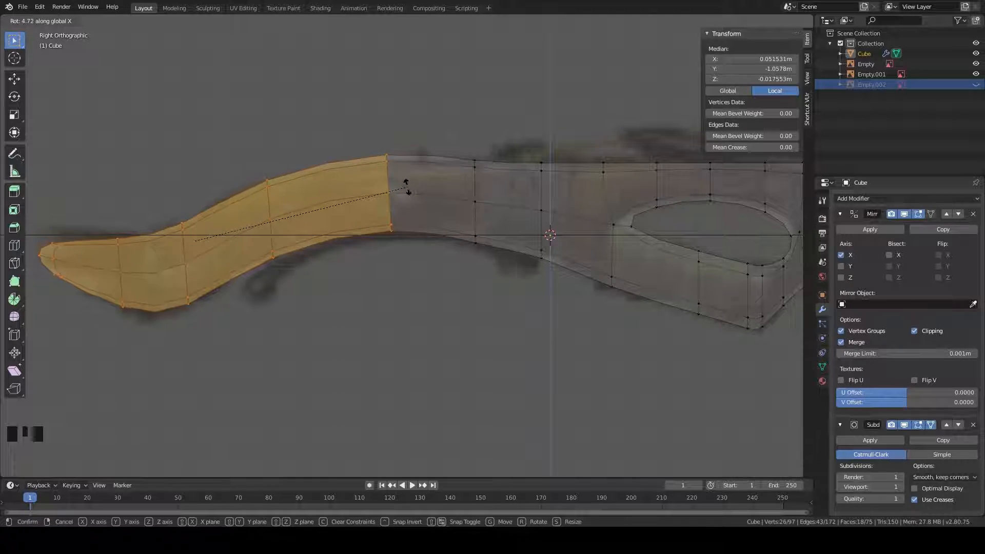
click(398, 167)
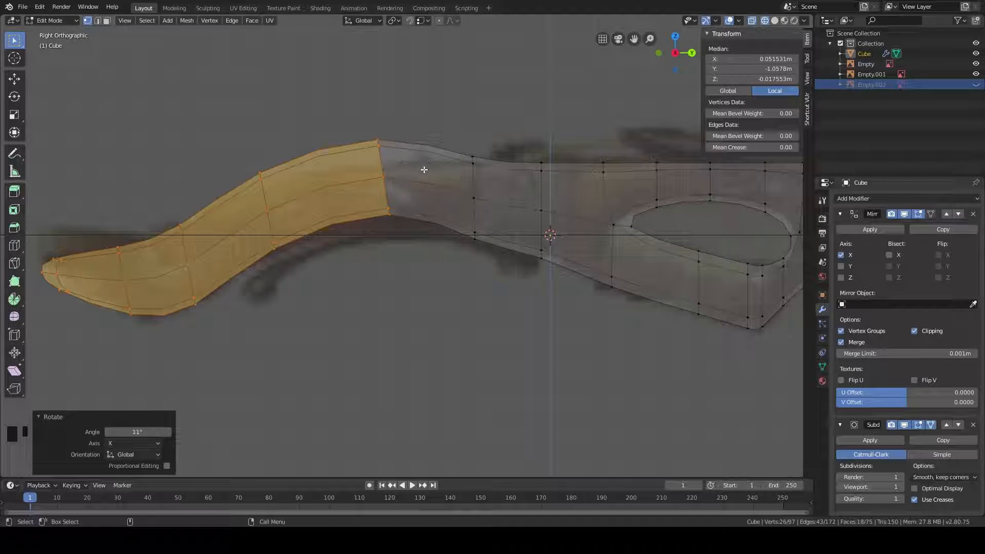
Step: Move the selected rear section about 0.11 m down along Z
key(g)
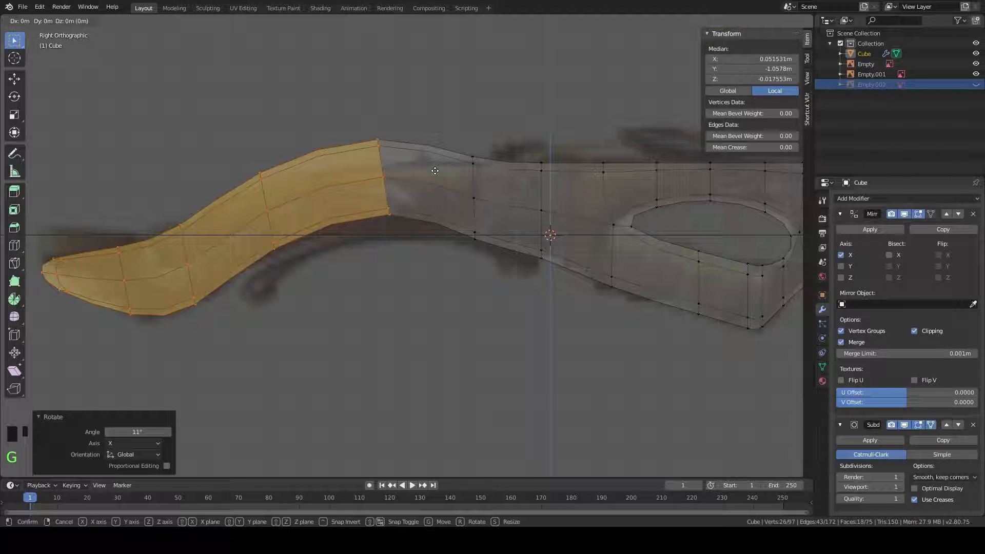
key(z)
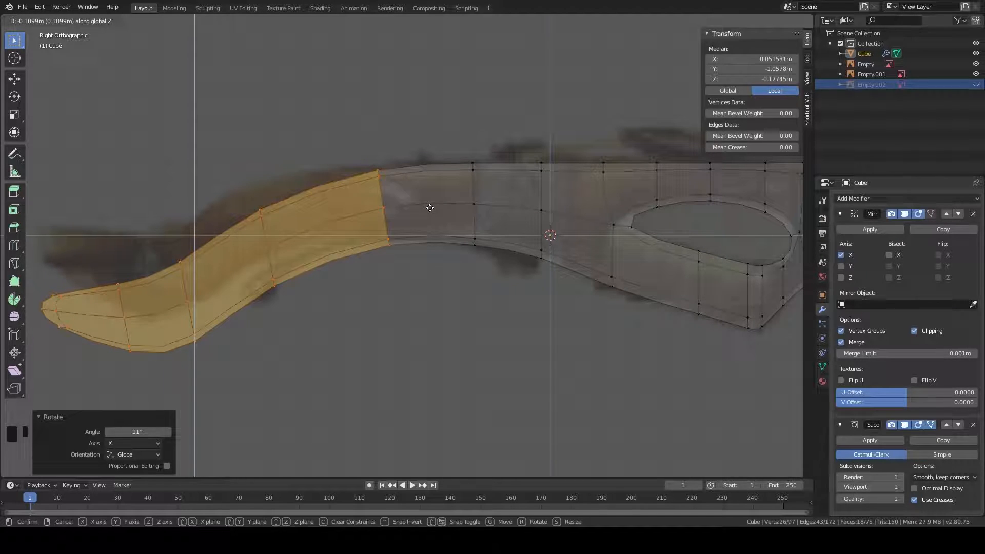
click(430, 208)
scroll(528, 182, down, 5)
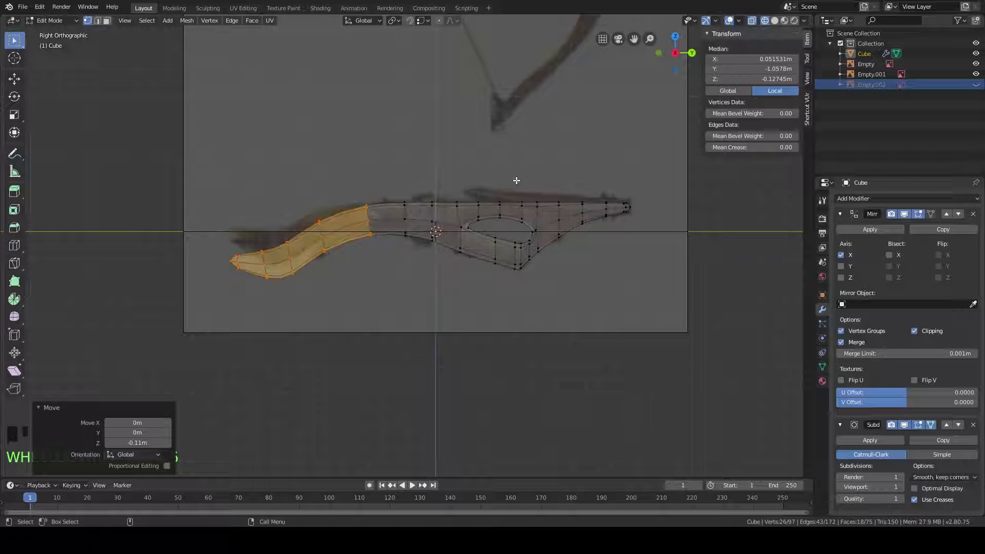
Step: Move the rear section about 0.134 m forward along the positive Y axis
scroll(517, 180, up, 4)
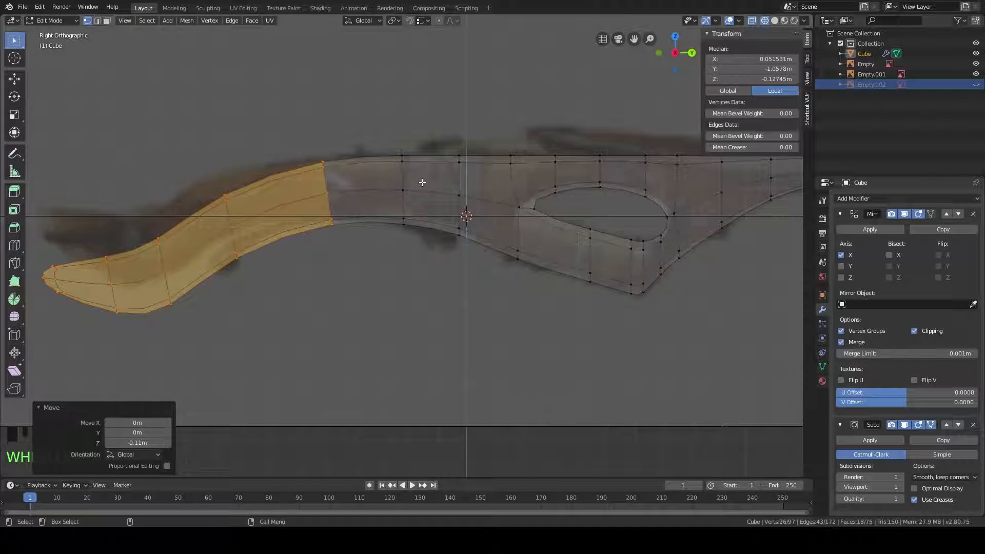
shift+middle_drag(424, 182, 470, 195)
key(g)
key(x)
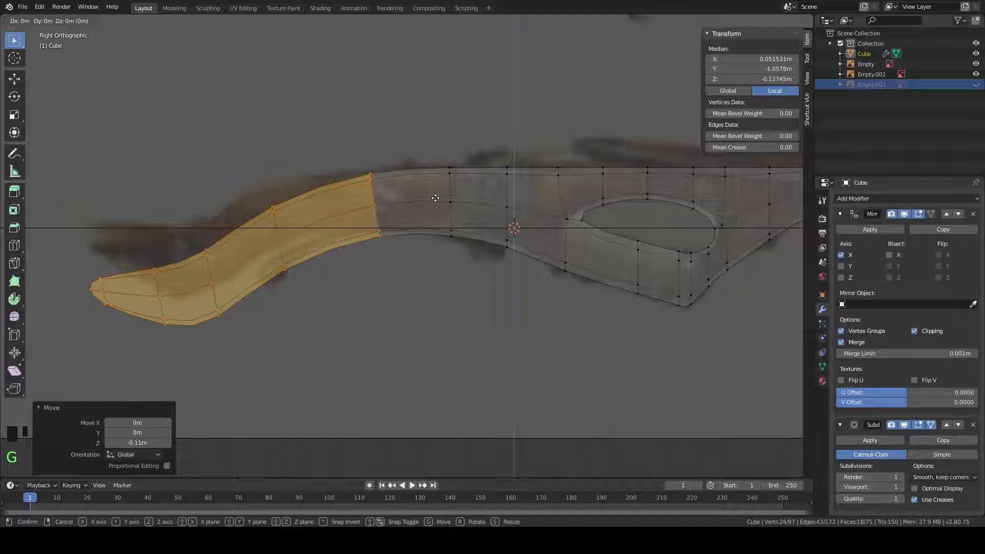
key(y)
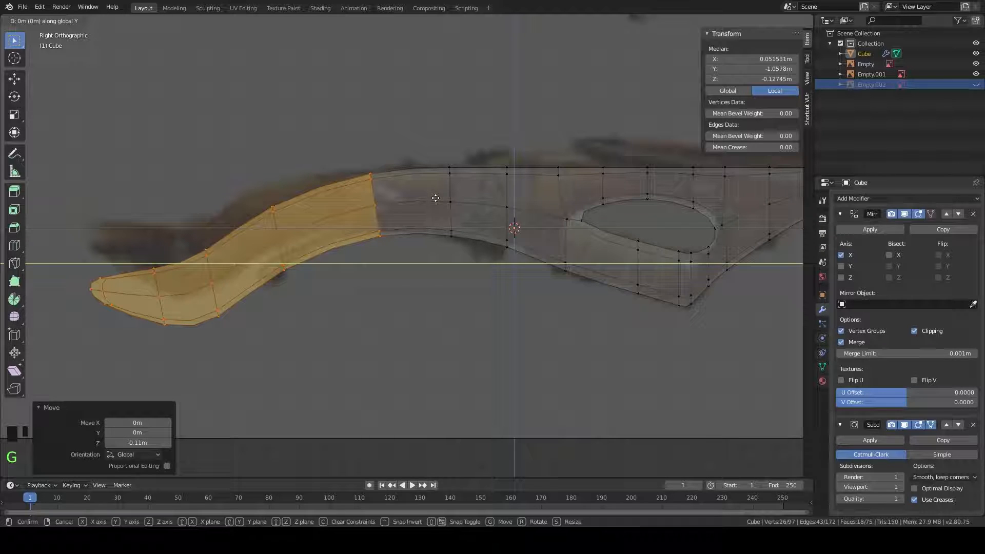
click(468, 195)
scroll(539, 220, down, 1)
shift+middle_drag(538, 220, 483, 200)
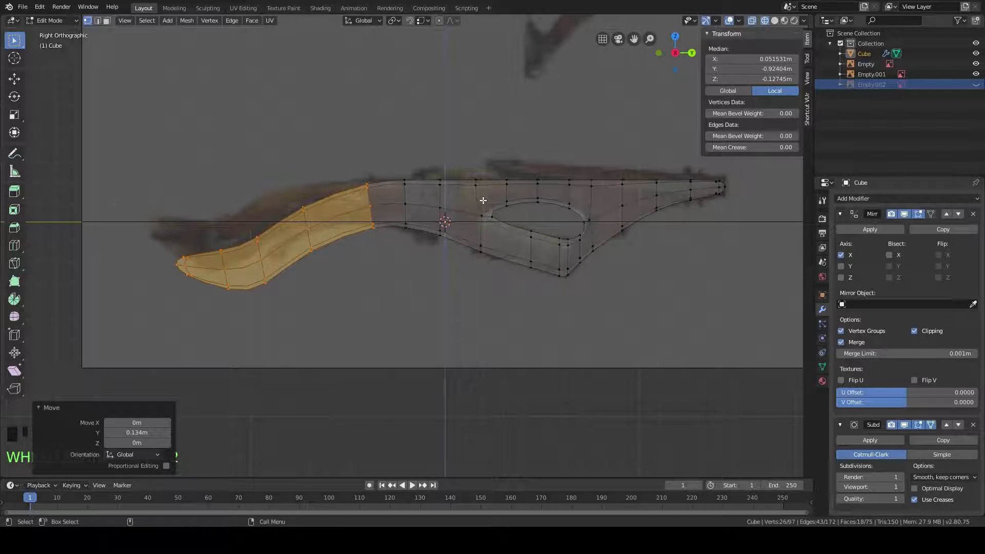
Step: Select only the rear end behind the first bent segment and rotate it about 11.6° around X
scroll(412, 194, up, 1)
shift+middle_drag(412, 194, 496, 194)
drag(408, 327, 143, 147)
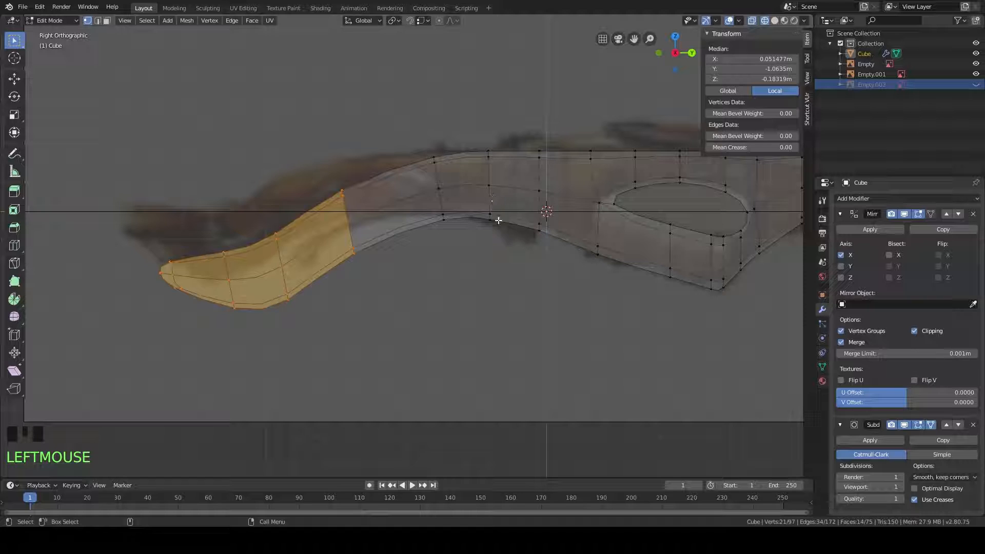
key(r)
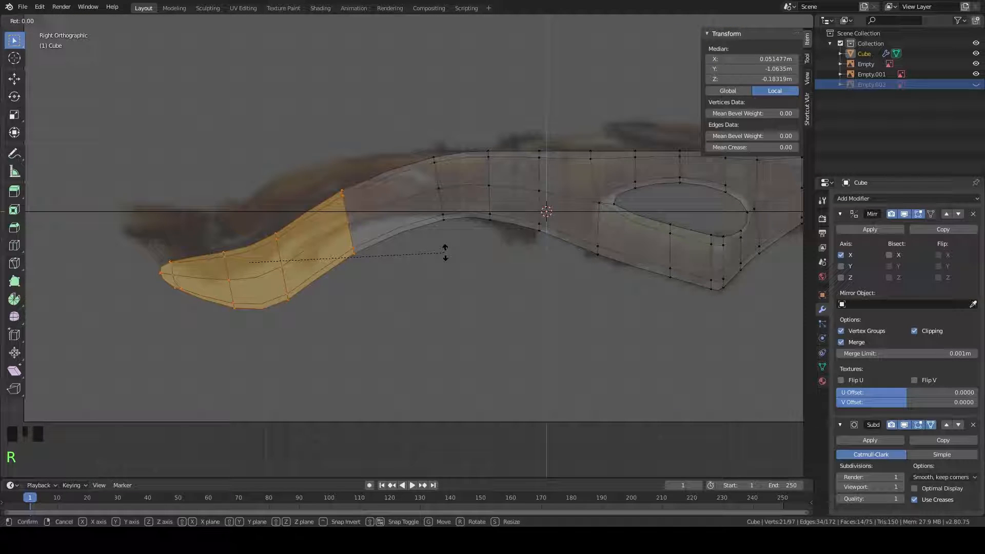
key(x)
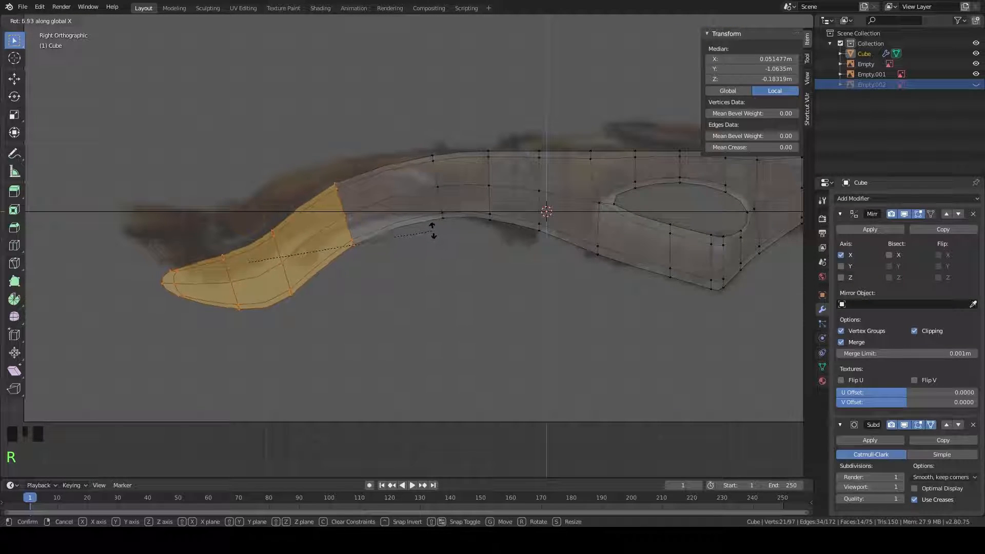
click(419, 213)
Step: Lower the selected rear end about 0.0476 m along Z and shift it about 0.165 m along positive Y
key(g)
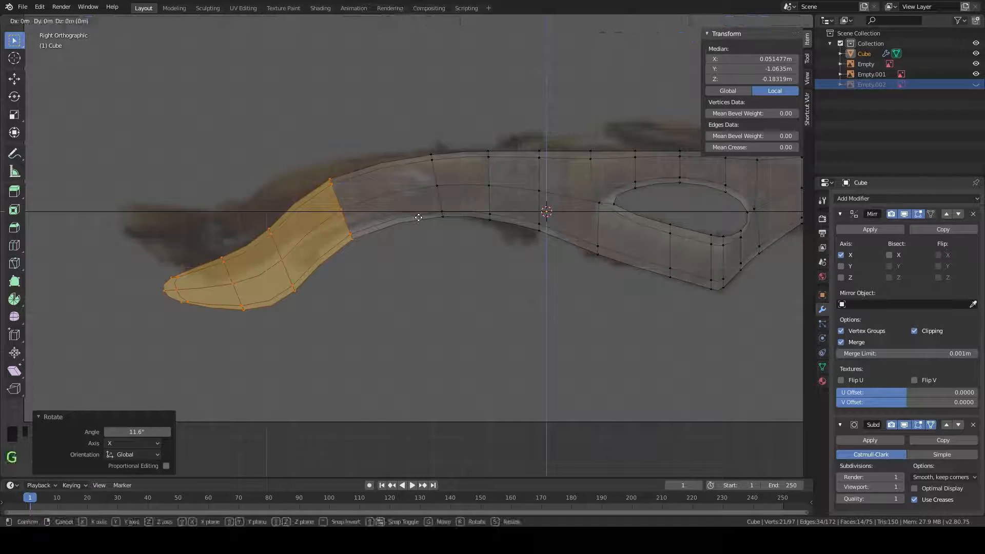
key(z)
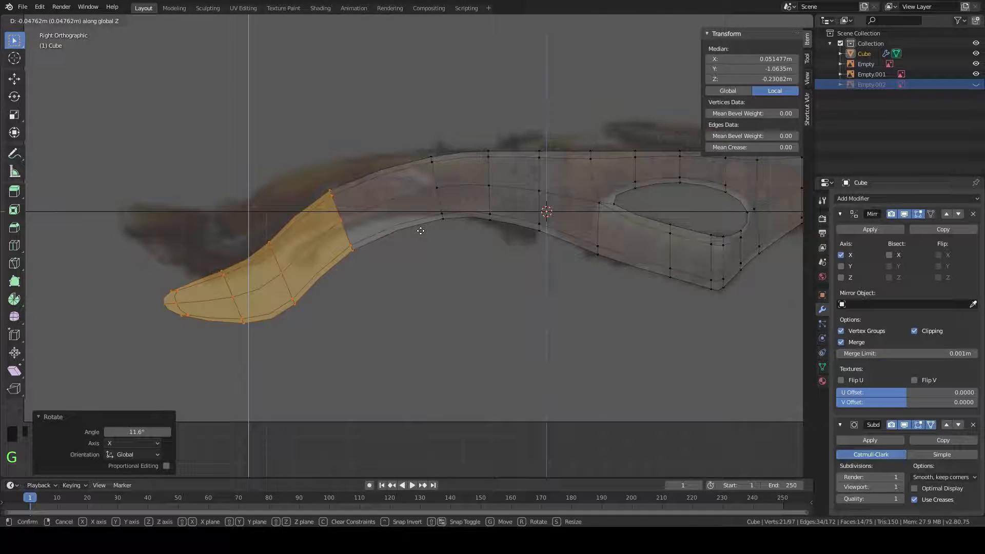
click(416, 228)
key(g)
key(x)
key(y)
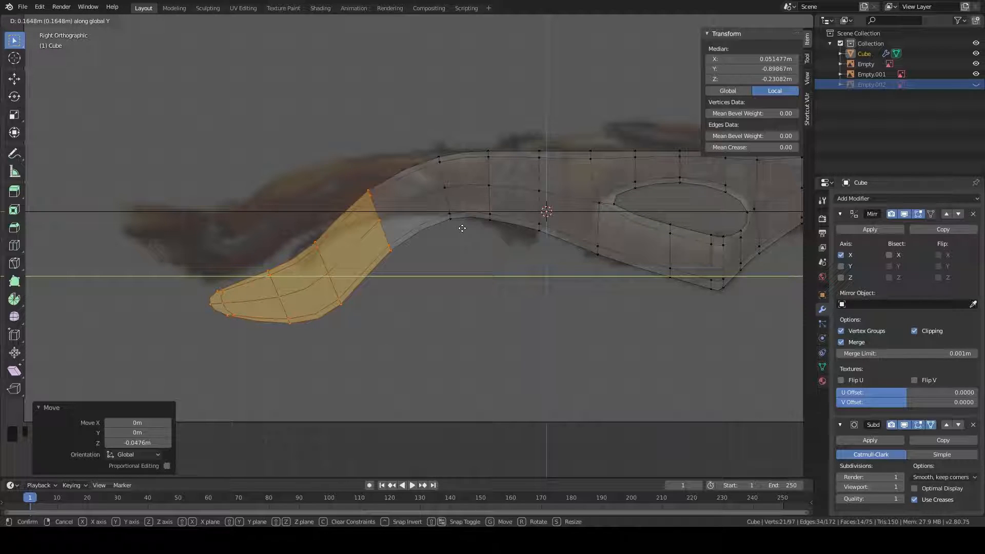
click(462, 229)
scroll(514, 218, down, 2)
scroll(514, 218, down, 2)
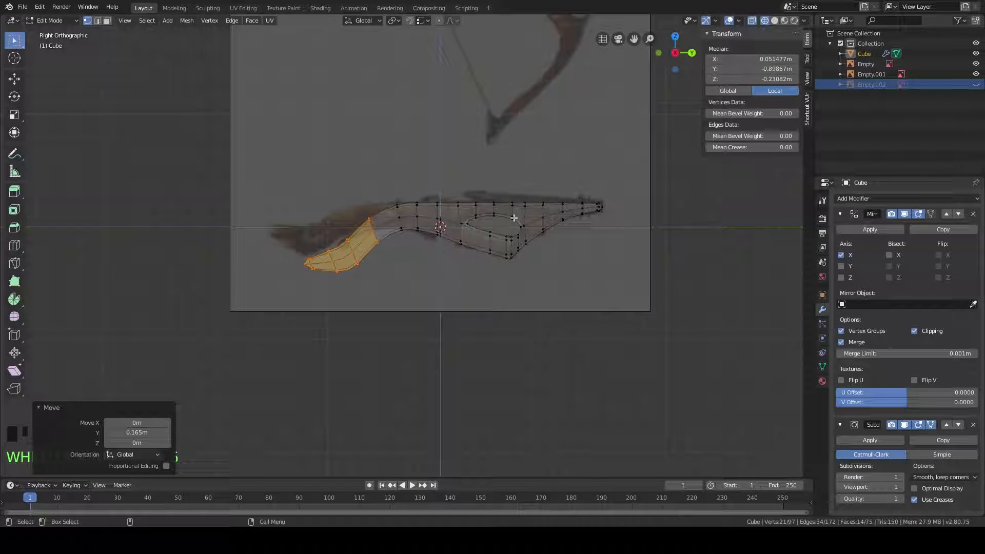
scroll(514, 218, up, 5)
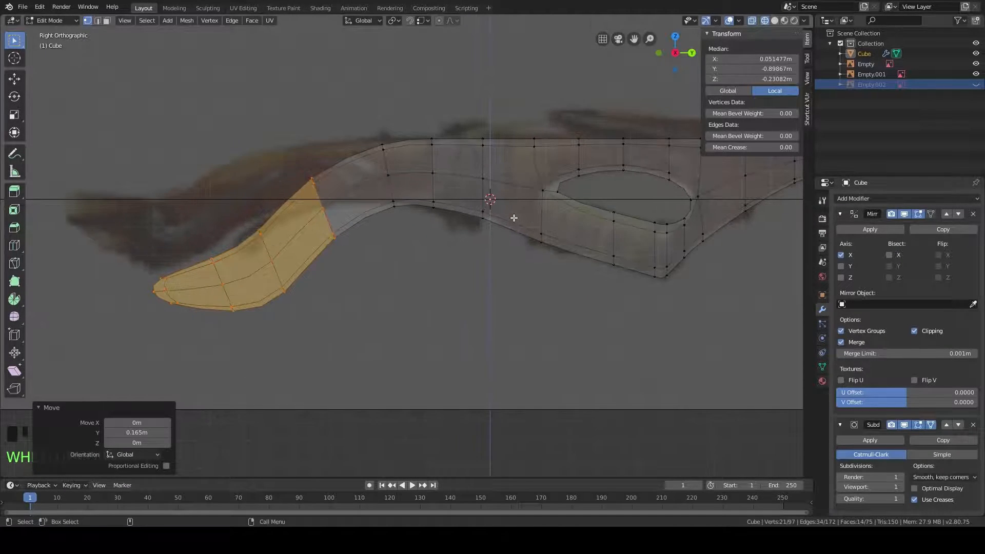
Step: Select the edge loop where the rear end begins to bend down and edge-slide it forward by a factor of about -0.317
middle_drag(463, 215, 436, 223)
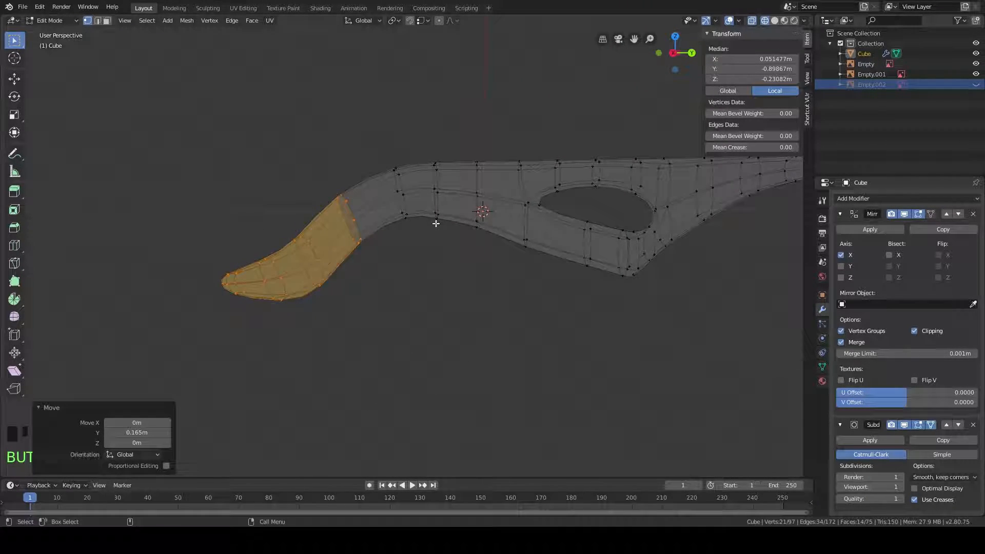
key(KP_3)
scroll(363, 230, up, 4)
alt+middle_click(374, 245)
alt+click(363, 242)
middle_drag(364, 243, 385, 238)
key(KP_3)
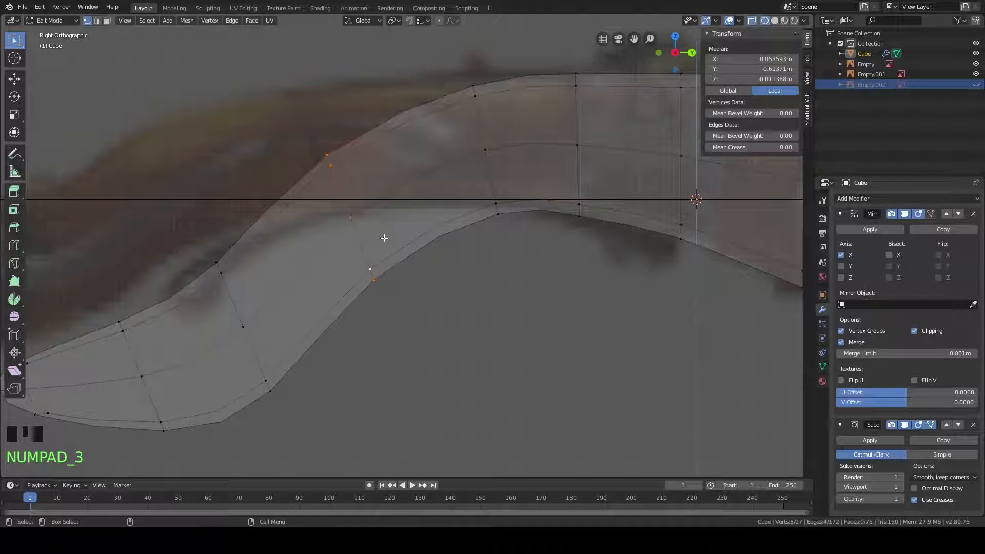
scroll(382, 243, down, 2)
key(g)
key(g)
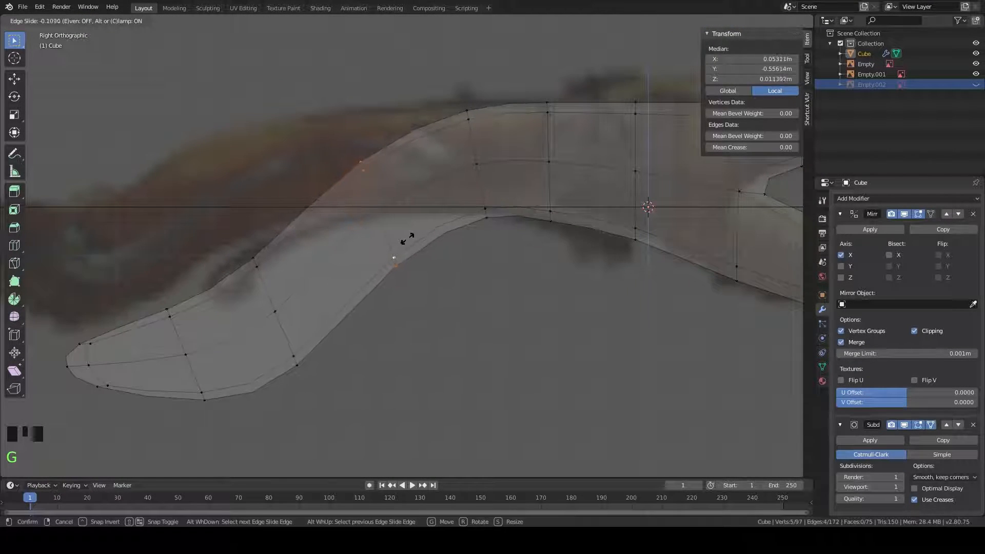
click(422, 234)
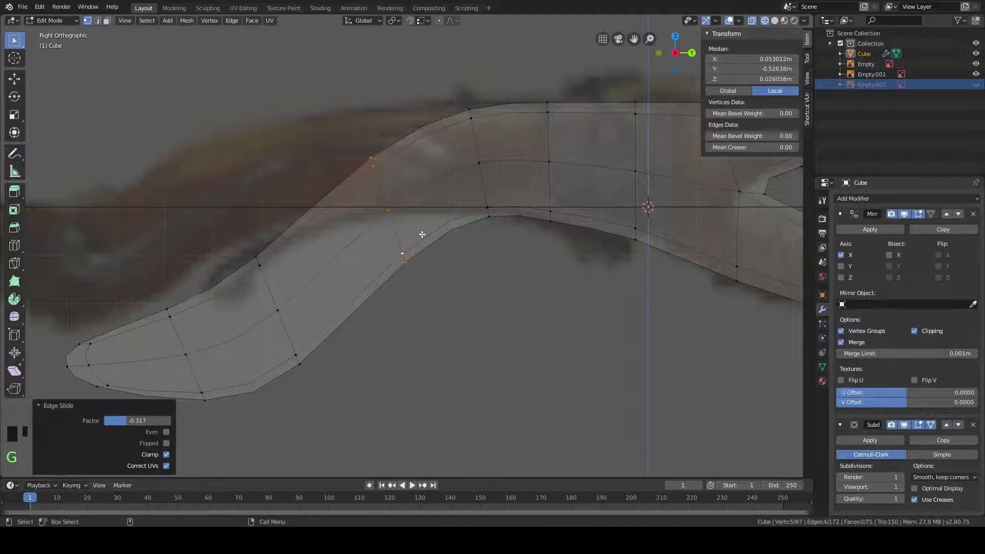
Step: Edge-slide the next loop toward the butt end forward along the stock by a factor of about -0.412
alt+click(286, 339)
key(g)
key(g)
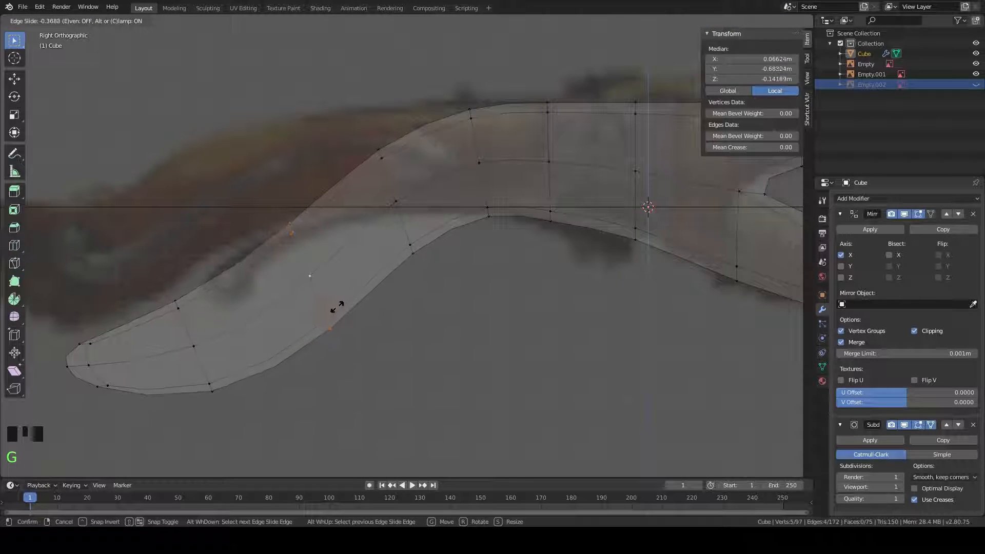
click(319, 309)
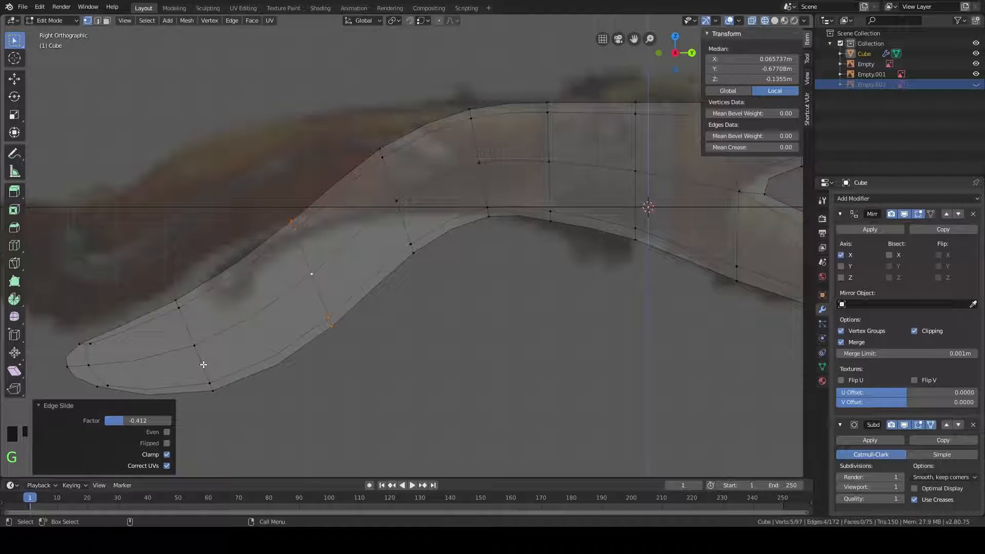
Step: Edge-slide the loop nearest the stock's rear tip forward by a factor of about 0.349
alt+click(203, 364)
key(g)
key(g)
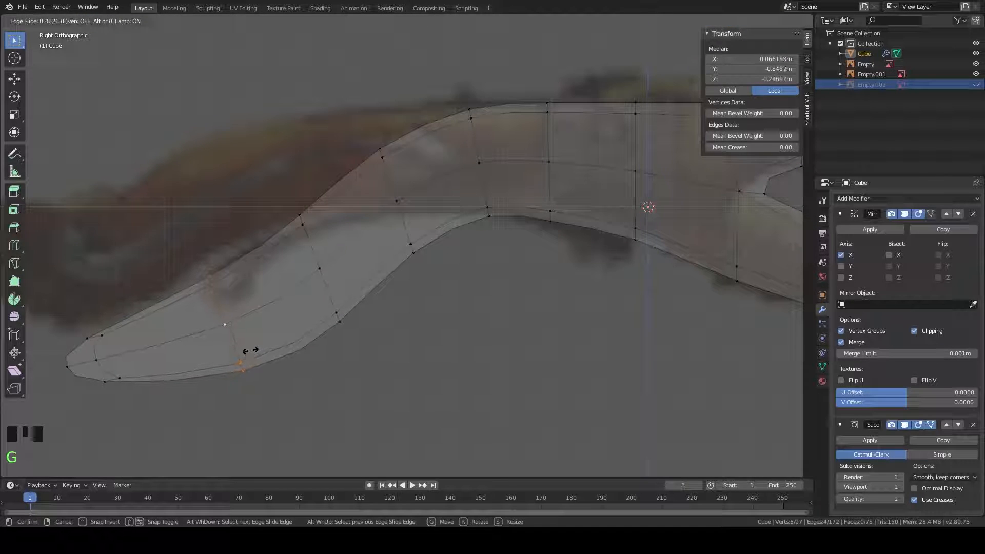
click(250, 351)
shift+middle_drag(320, 332, 296, 293)
scroll(351, 297, down, 3)
scroll(350, 298, up, 1)
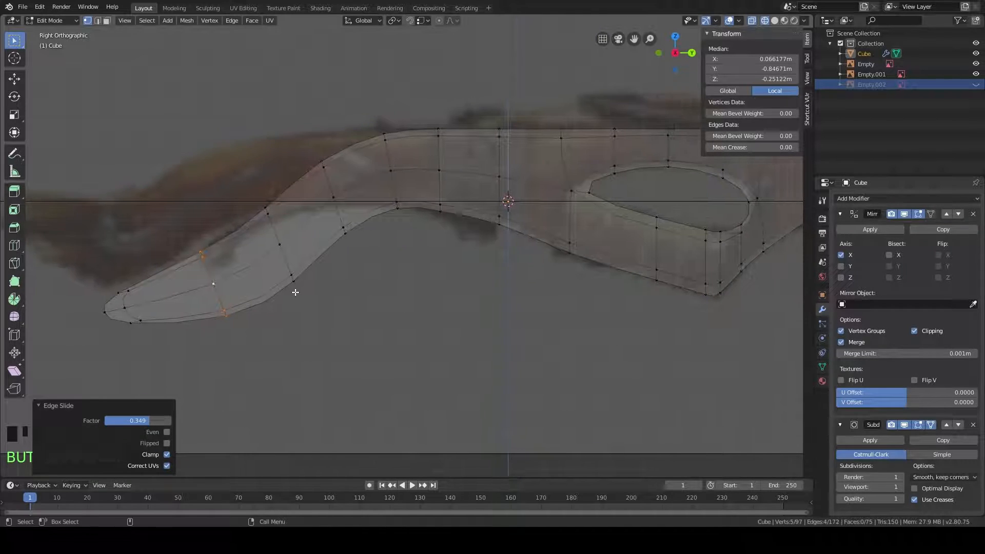
scroll(295, 292, down, 3)
mouse_move(456, 278)
shift+middle_down()
mouse_move(335, 302)
mouse_move(444, 292)
shift+middle_up()
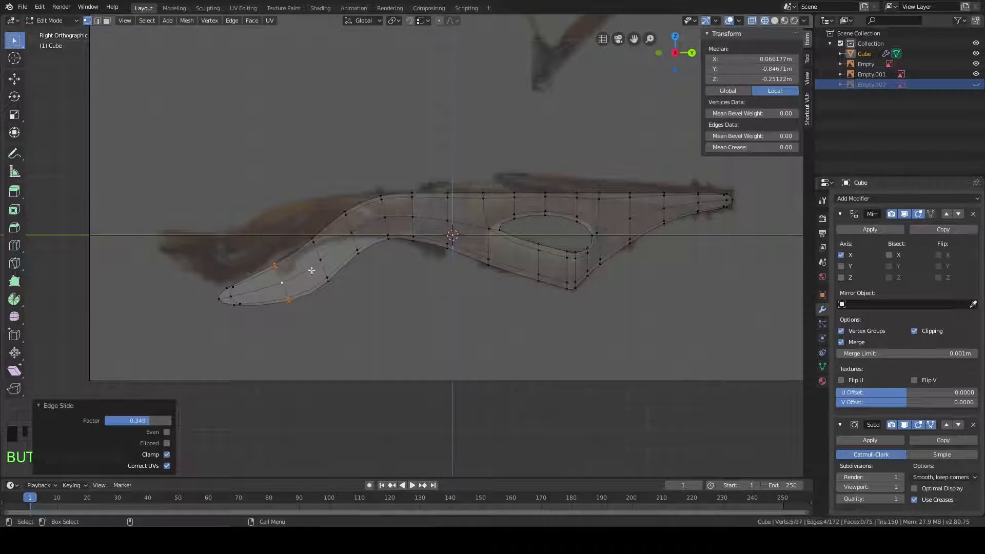
Step: Select the upper vertices of the rear tip's neighbouring loop and show the reference image Empty.002 again
drag(326, 231, 261, 270)
drag(312, 234, 264, 274)
scroll(389, 238, up, 1)
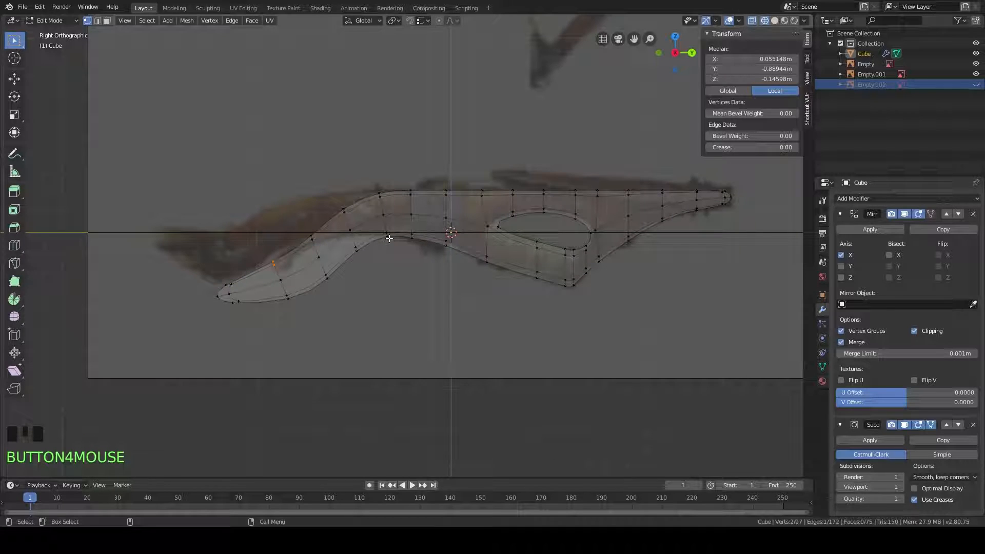
click(977, 84)
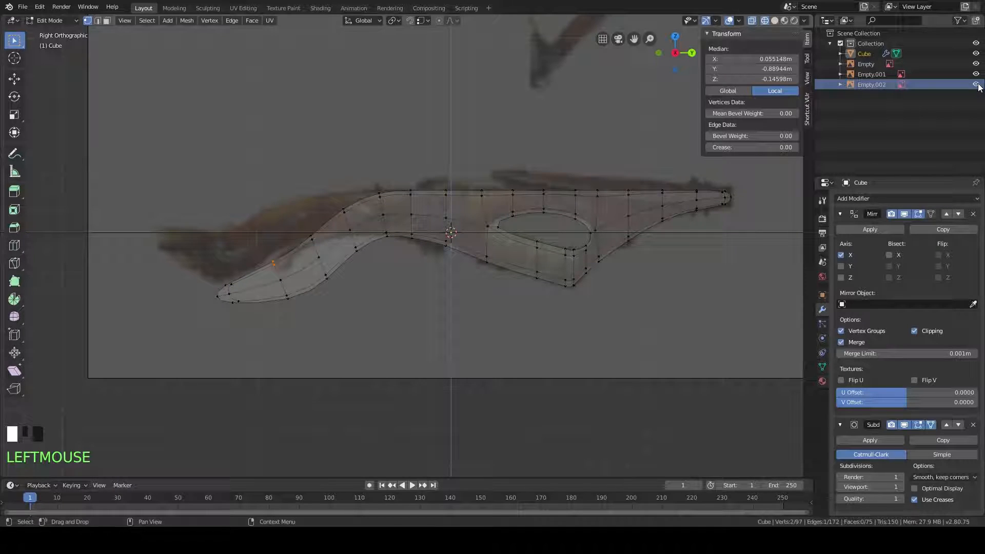
Step: Select the vertices of the stock's rear tip and rotate them 47.1° about the X axis
scroll(623, 193, up, 2)
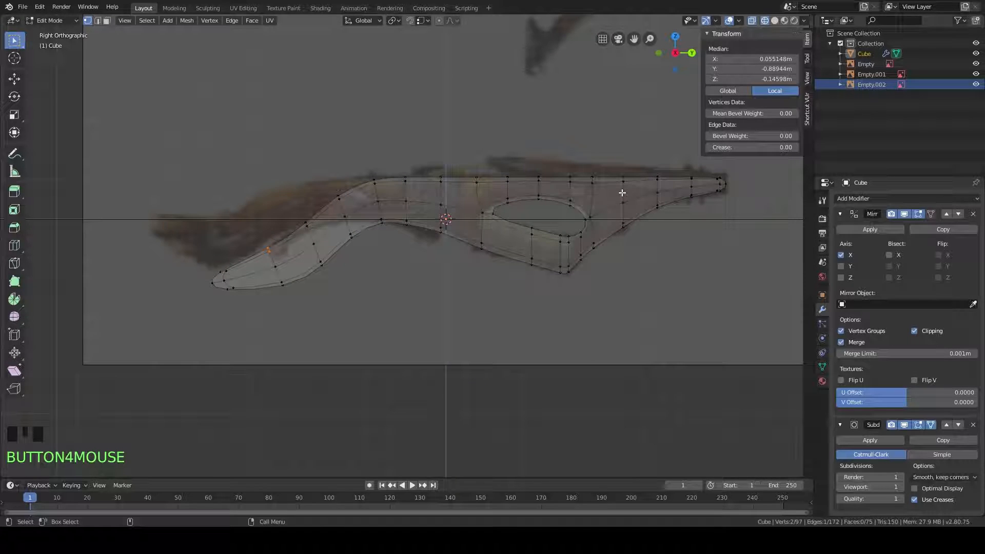
key(KP_7)
scroll(622, 193, down, 5)
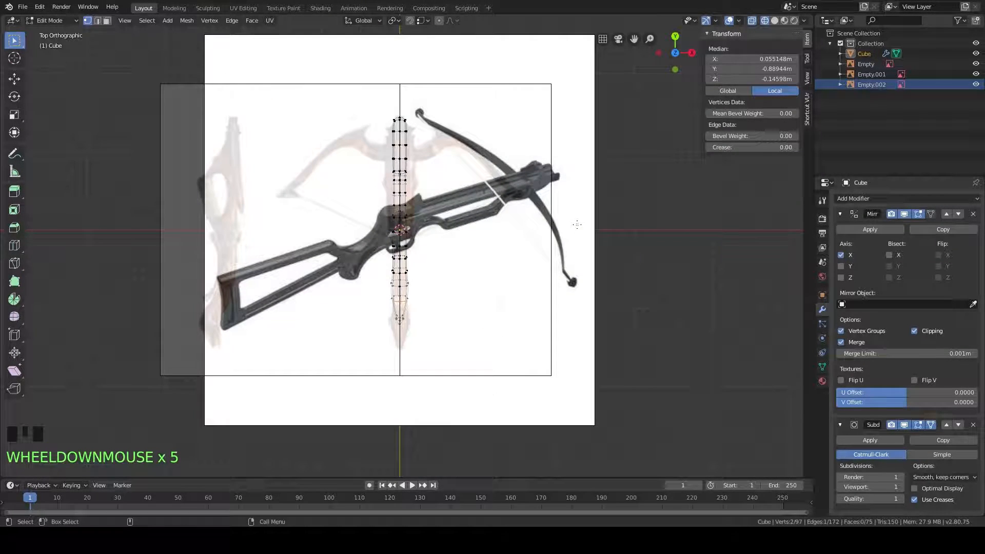
scroll(569, 220, up, 1)
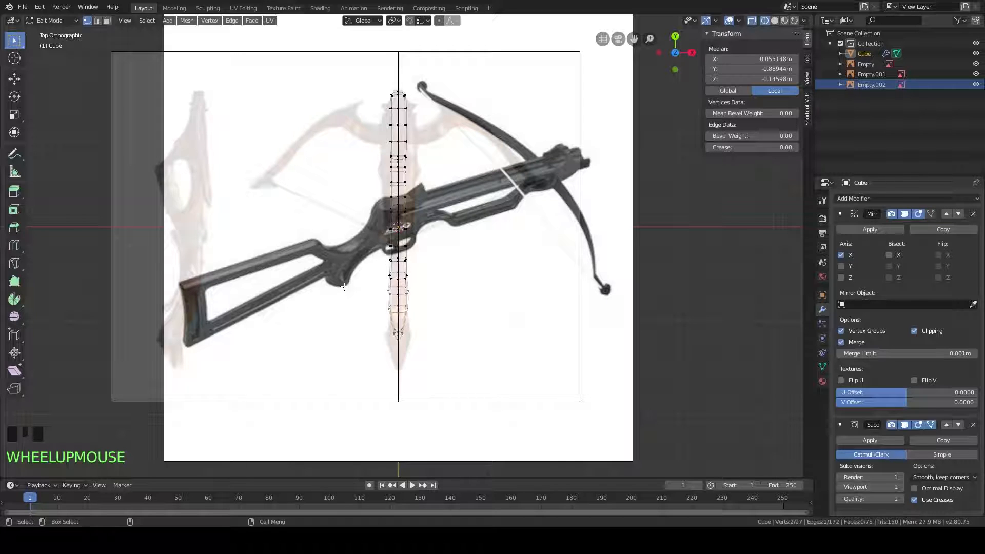
key(KP_3)
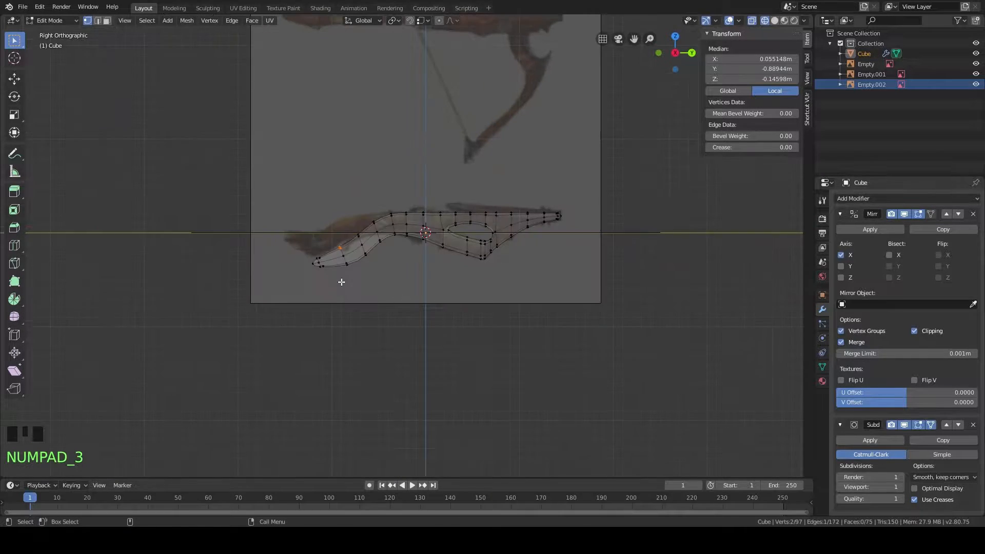
scroll(342, 282, up, 7)
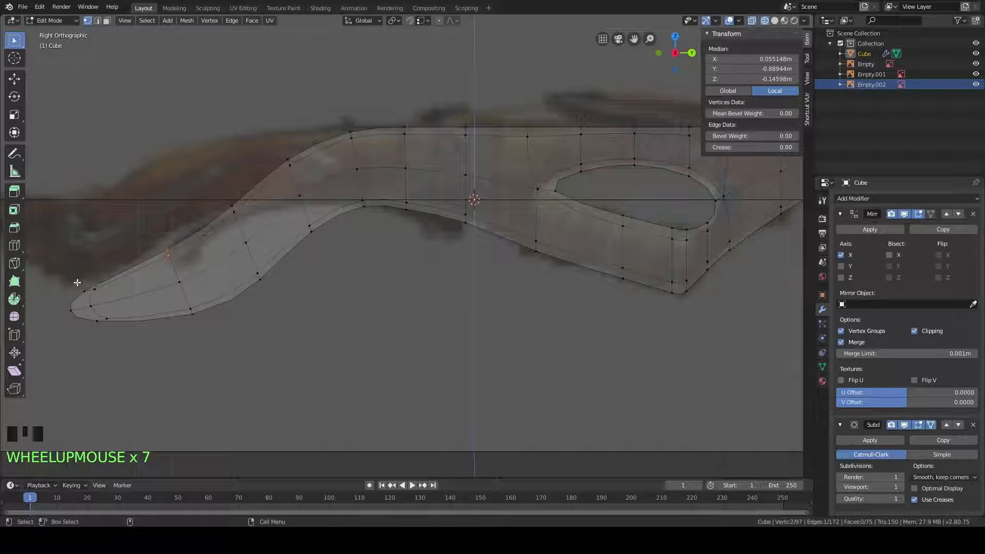
shift+middle_drag(227, 263, 300, 248)
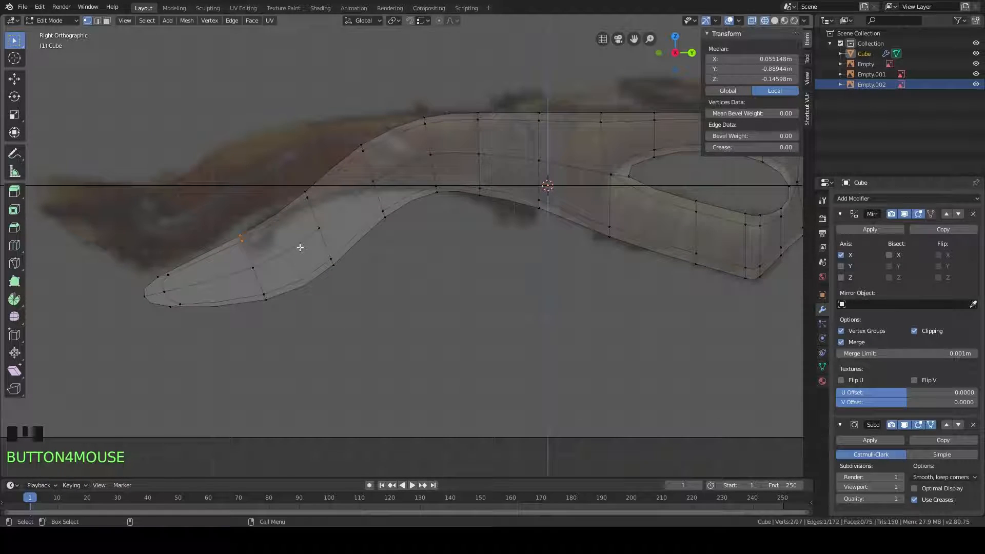
drag(229, 317, 116, 221)
shift+middle_drag(248, 258, 279, 245)
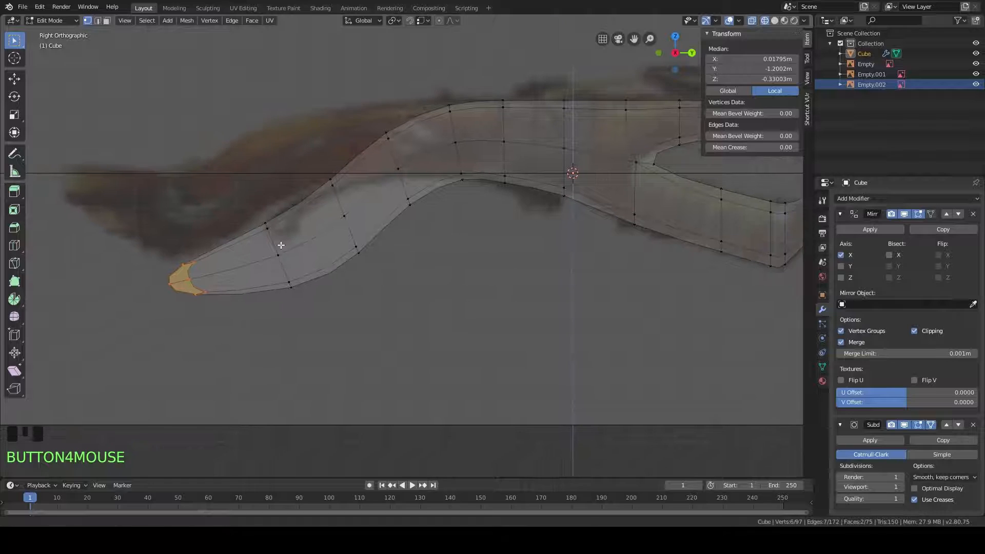
key(r)
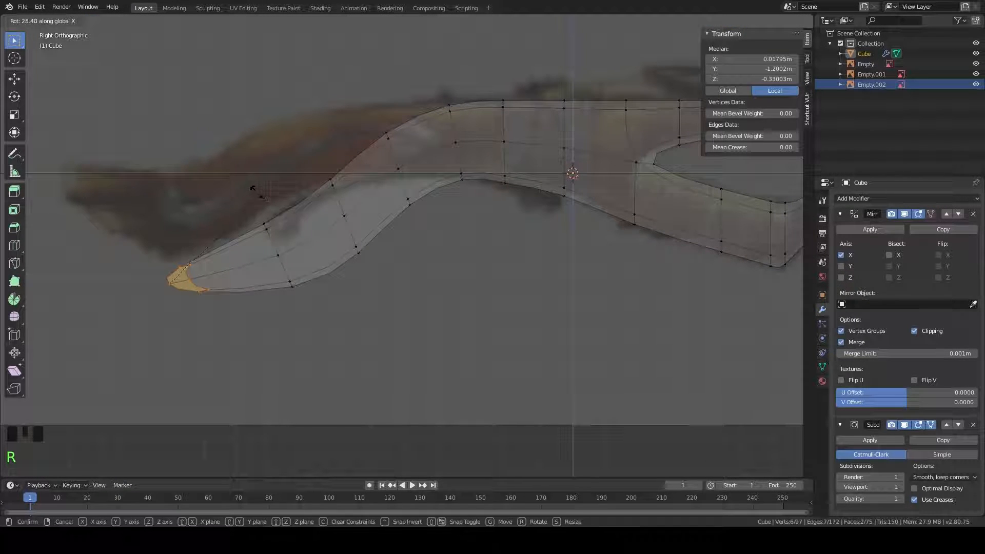
click(221, 172)
Step: Move the rear tip 0.159 m along Y and -0.0351 m along Z
key(g)
key(x)
key(y)
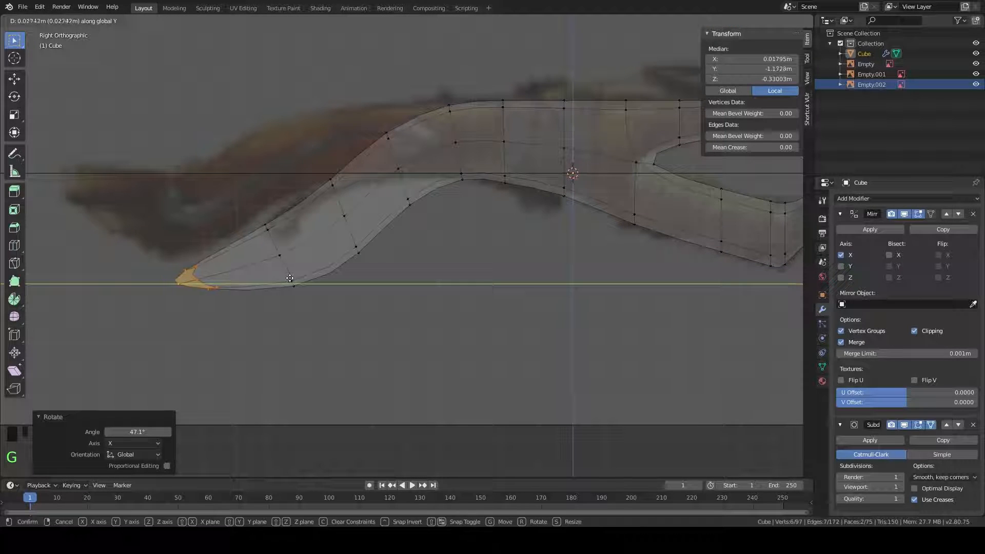
click(334, 292)
key(g)
key(z)
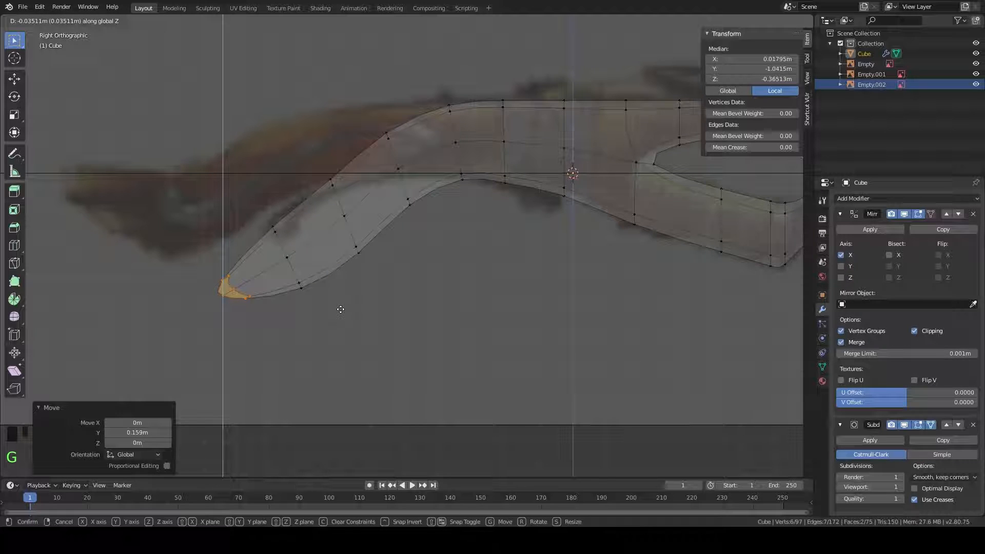
click(341, 310)
Step: Rotate the rear tip by -37.4° about the X axis
key(r)
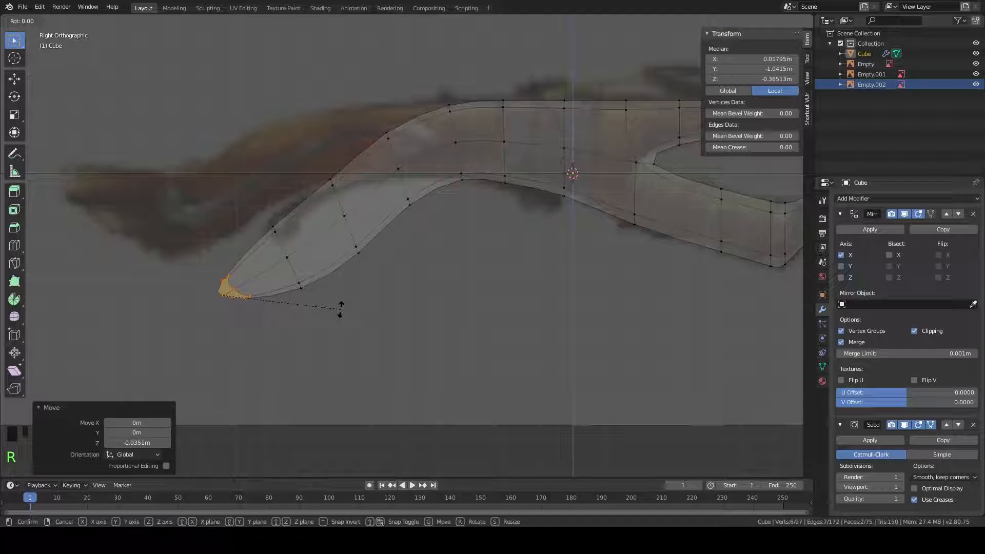
key(x)
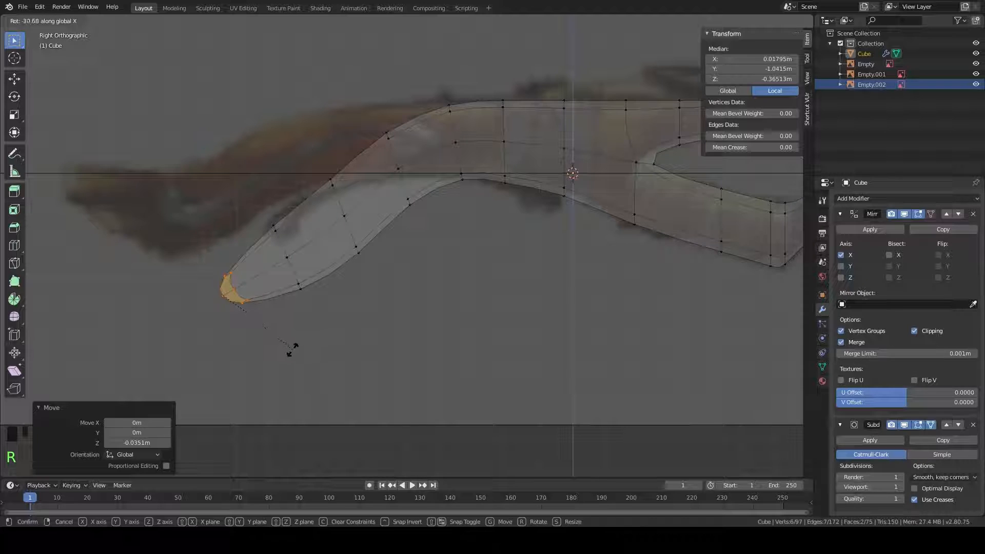
click(281, 352)
Step: Examine the bent rear end of the stock against the side reference image
scroll(387, 297, down, 4)
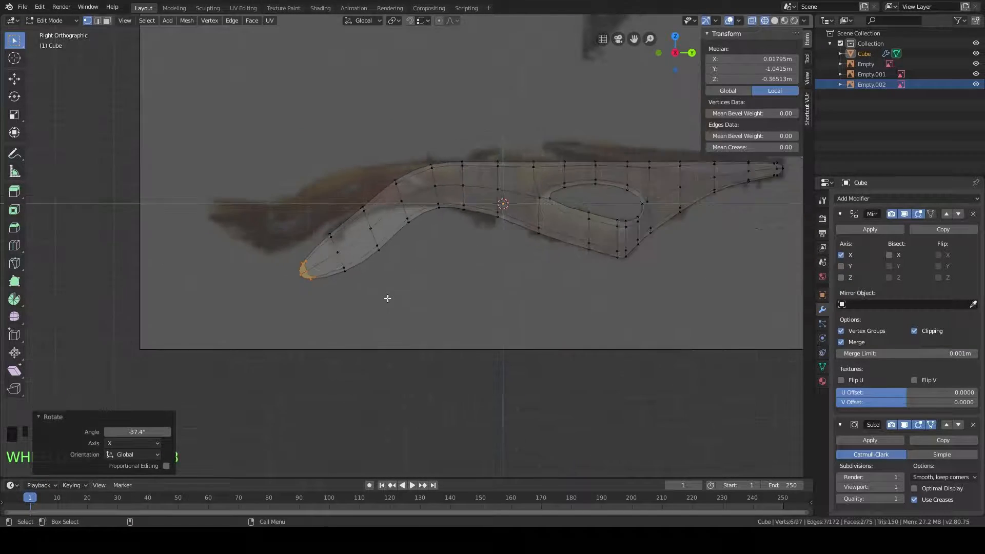
scroll(514, 273, up, 4)
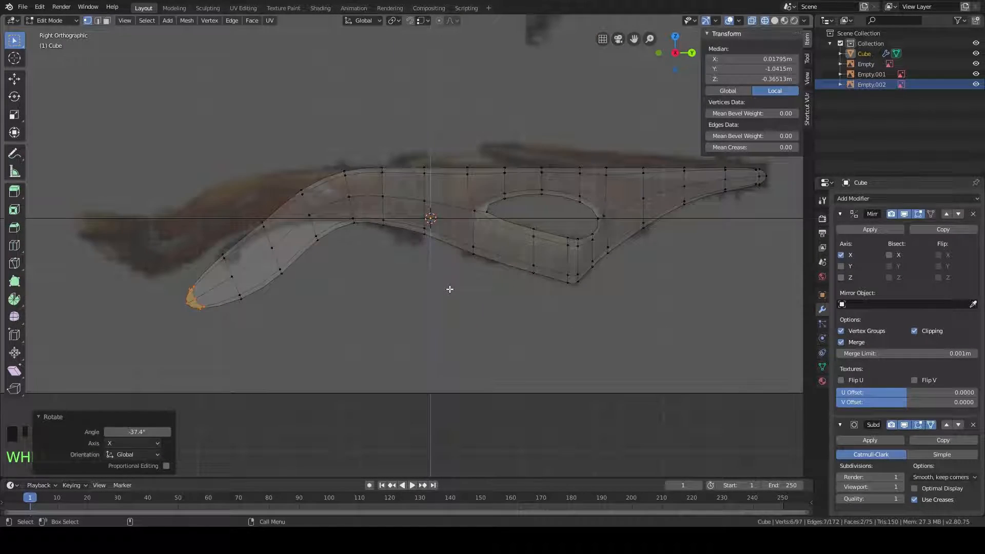
scroll(393, 280, up, 3)
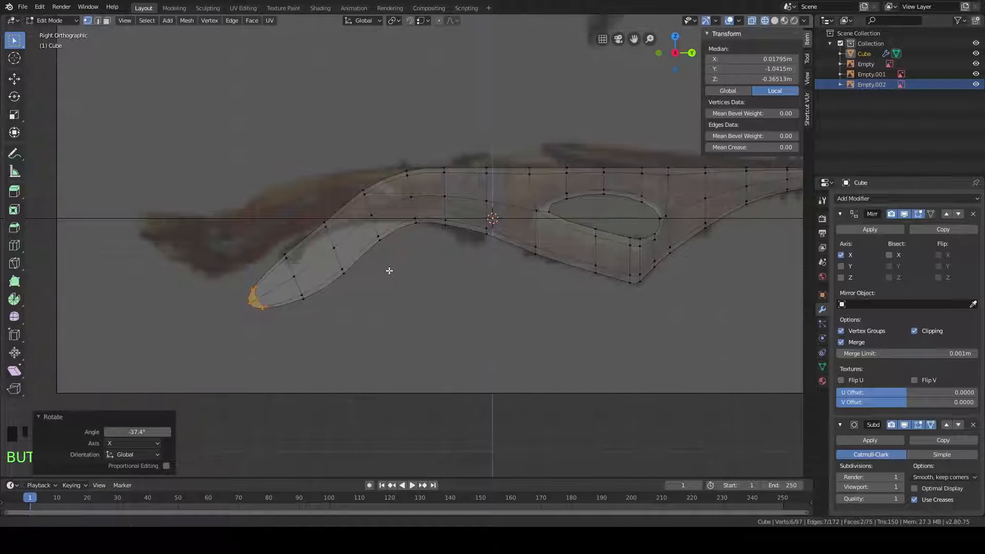
scroll(389, 270, down, 4)
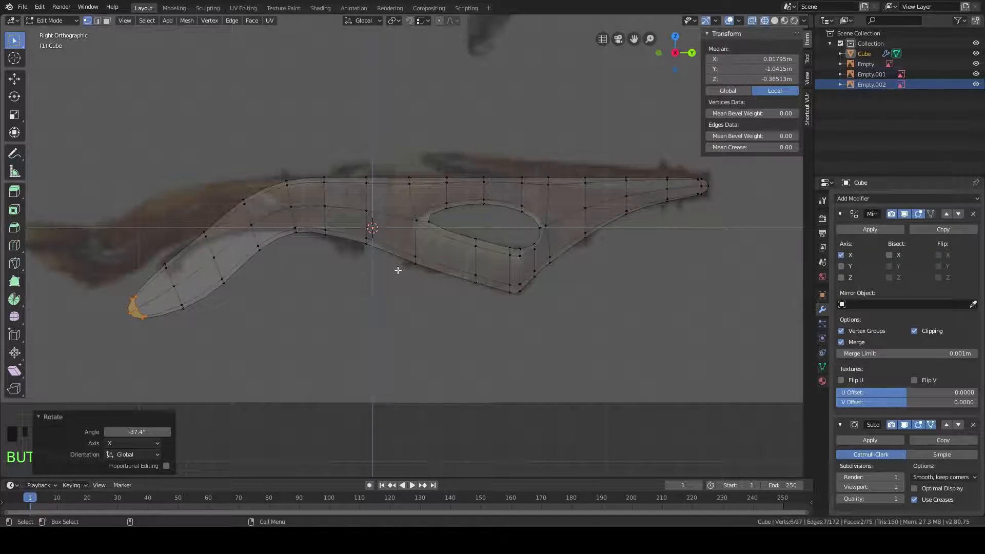
scroll(395, 270, up, 3)
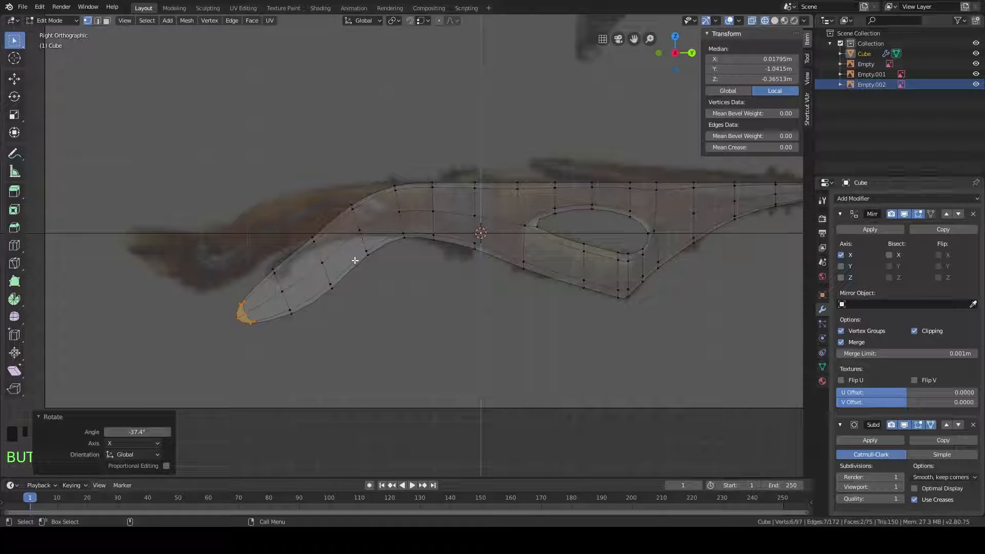
mouse_move(525, 252)
shift+middle_down()
mouse_move(328, 246)
mouse_move(284, 234)
mouse_move(513, 228)
shift+middle_up()
scroll(326, 247, down, 1)
scroll(325, 246, up, 1)
scroll(412, 225, up, 1)
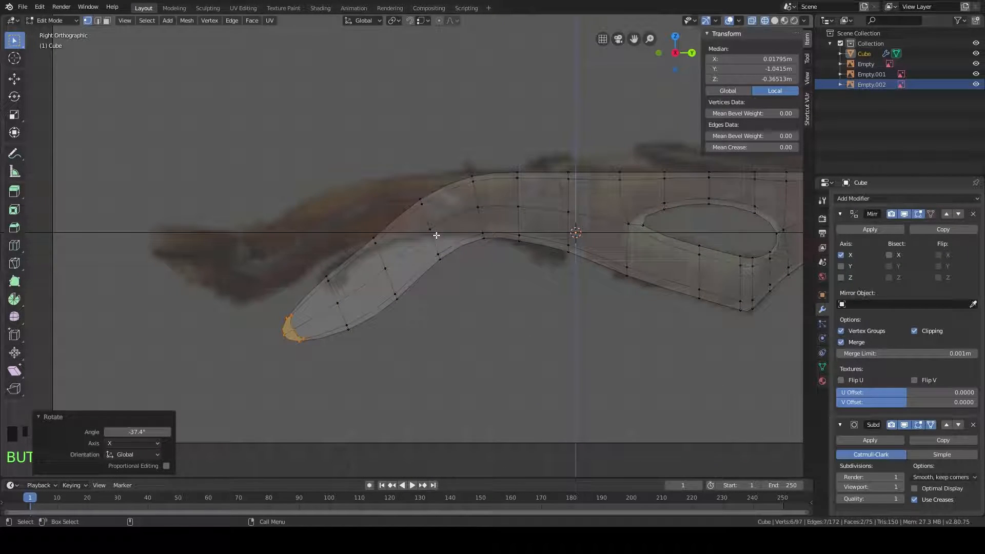
shift+middle_drag(436, 235, 456, 232)
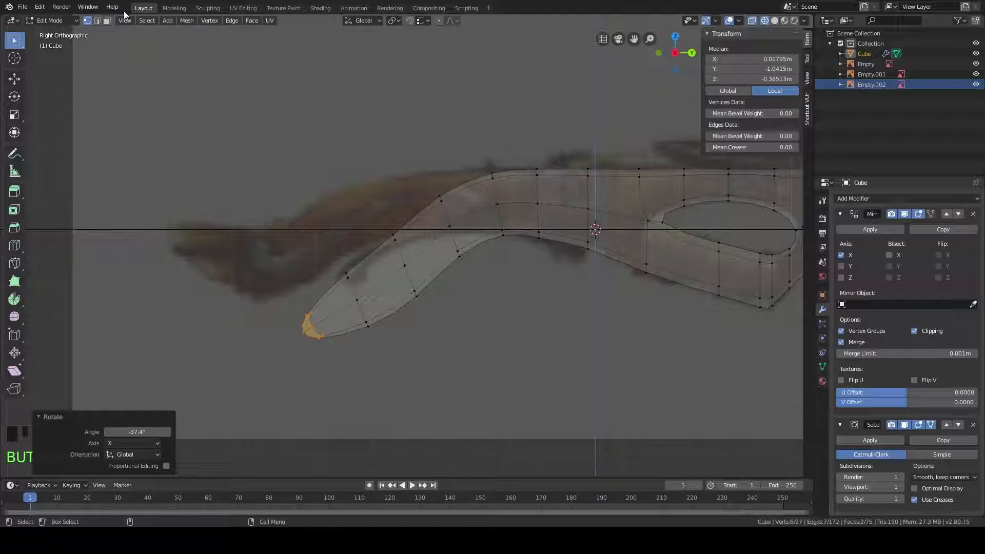
Step: Switch to face selection, and hide the reference image Empty.002 to view the stock in solid shading
click(107, 21)
middle_drag(316, 193, 380, 215)
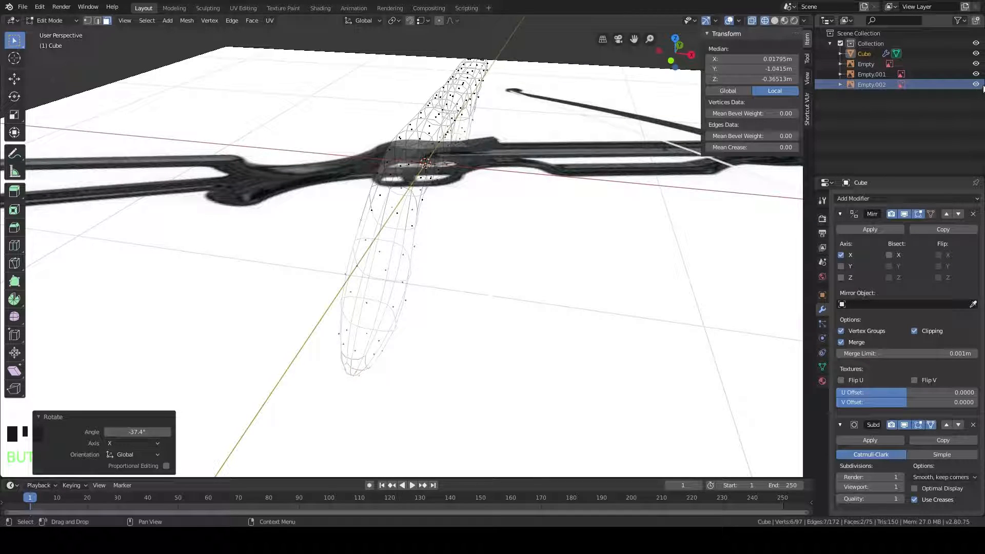
click(976, 85)
scroll(507, 175, up, 4)
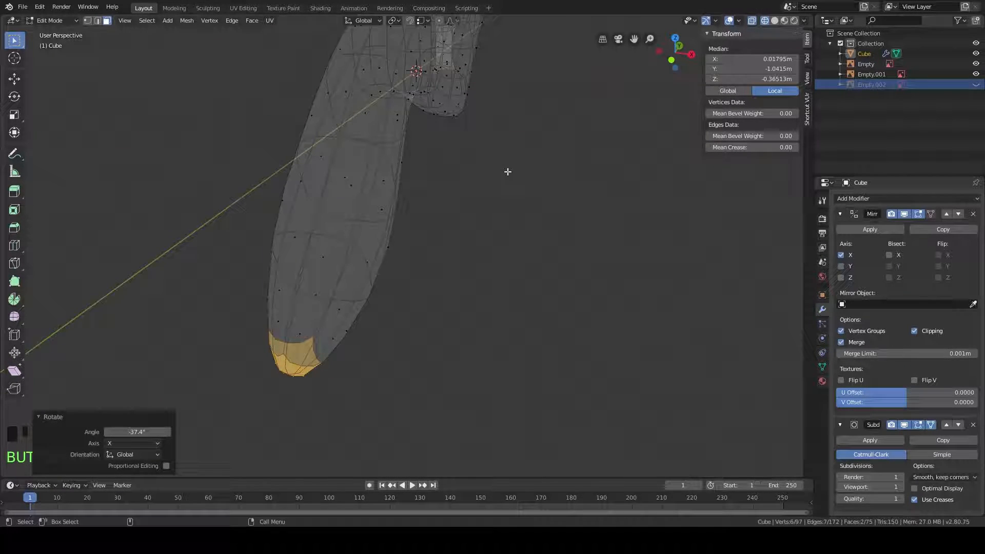
key(z)
click(599, 172)
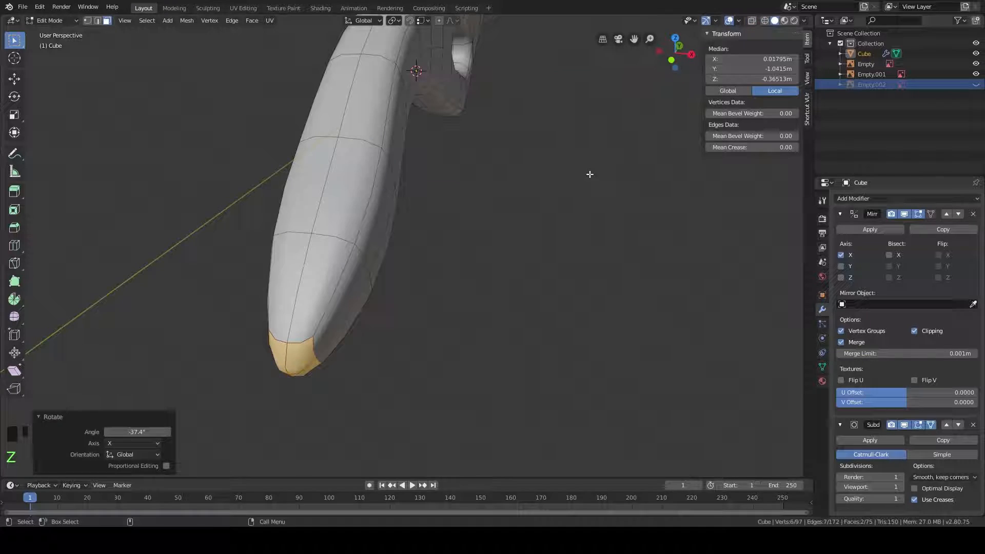
Step: Extrude the two upper faces just ahead of the rear tip by -0.777 m along Y
middle_drag(505, 166, 484, 175)
click(316, 245)
shift+click(362, 183)
middle_drag(620, 180, 540, 175)
scroll(590, 169, down, 4)
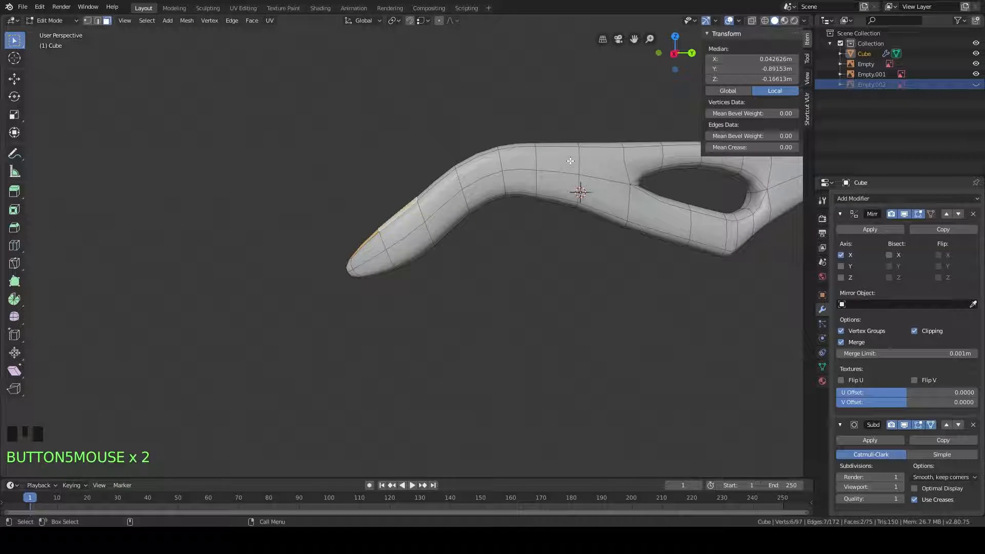
key(KP_3)
scroll(570, 161, up, 3)
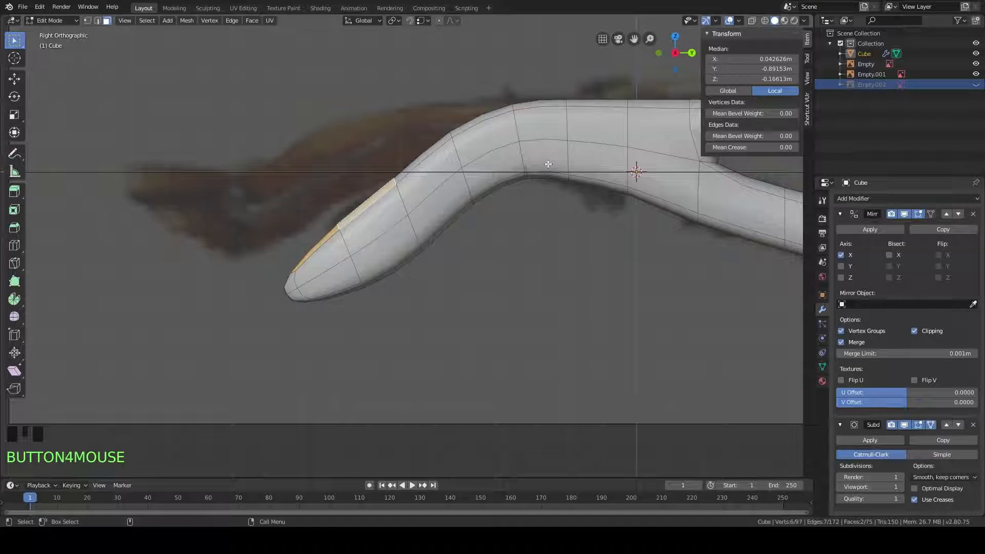
key(e)
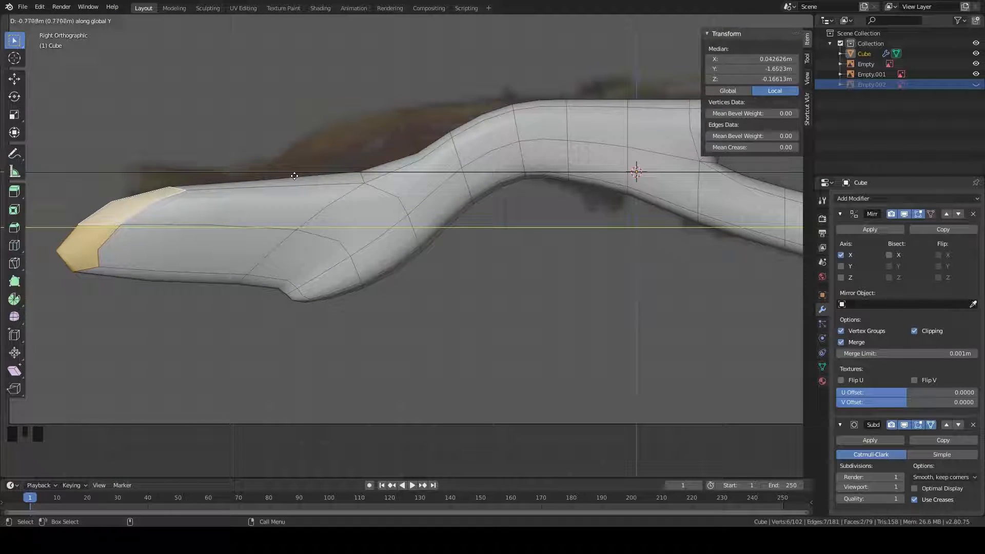
click(293, 176)
scroll(405, 223, down, 1)
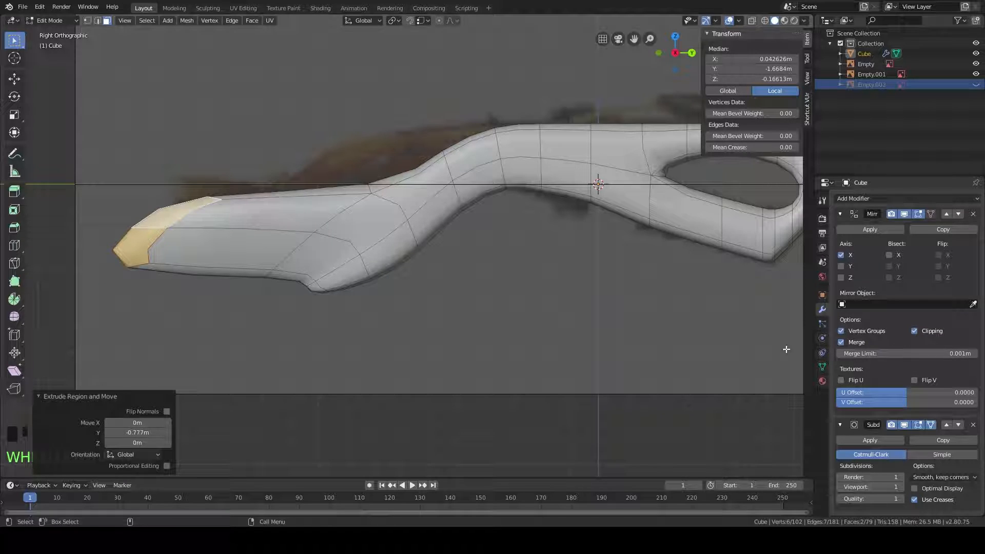
Step: Turn off the subdivision modifier's viewport display and flatten the extruded end faces by scaling them to 0 along Y
click(904, 425)
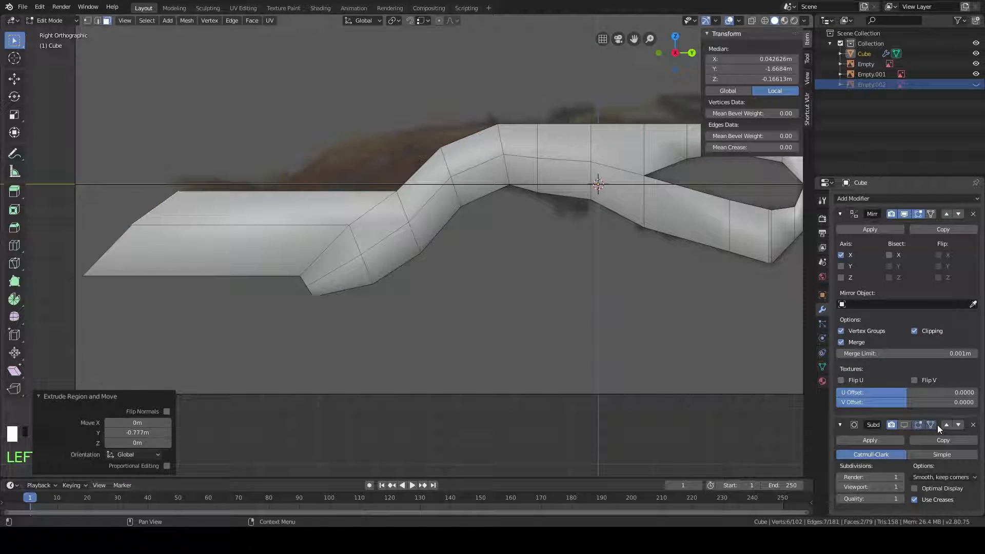
shift+middle_drag(416, 266, 428, 290)
shift+middle_drag(279, 266, 349, 264)
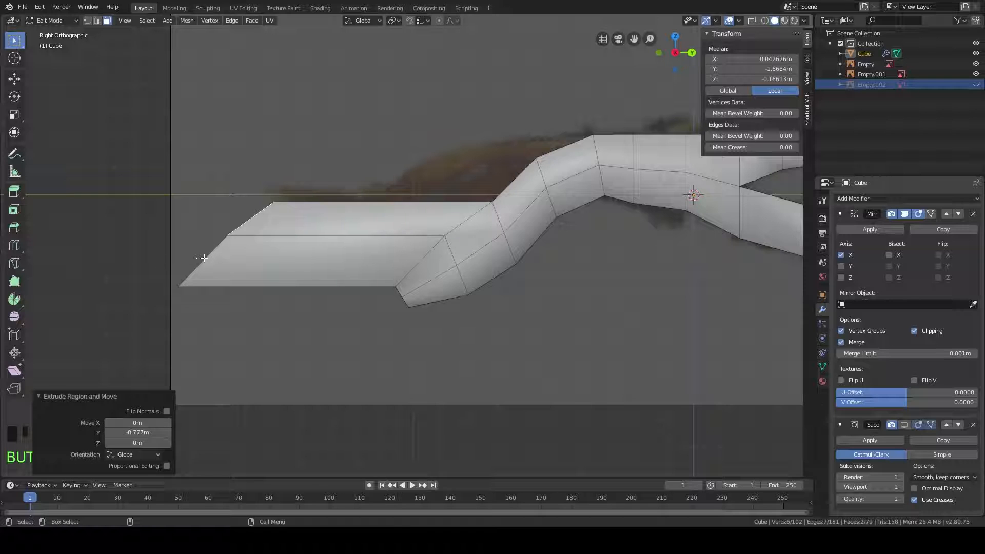
shift+middle_drag(204, 258, 194, 253)
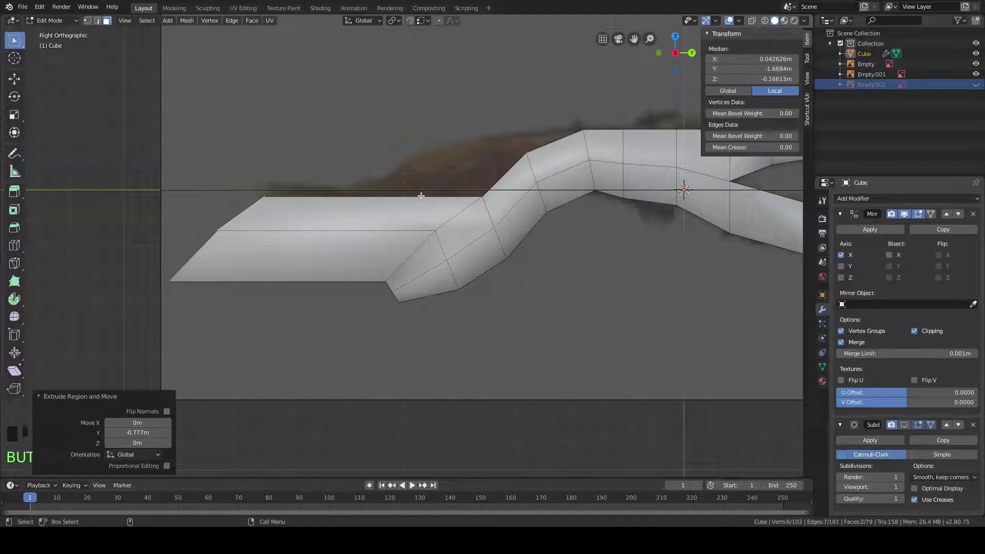
key(s)
key(y)
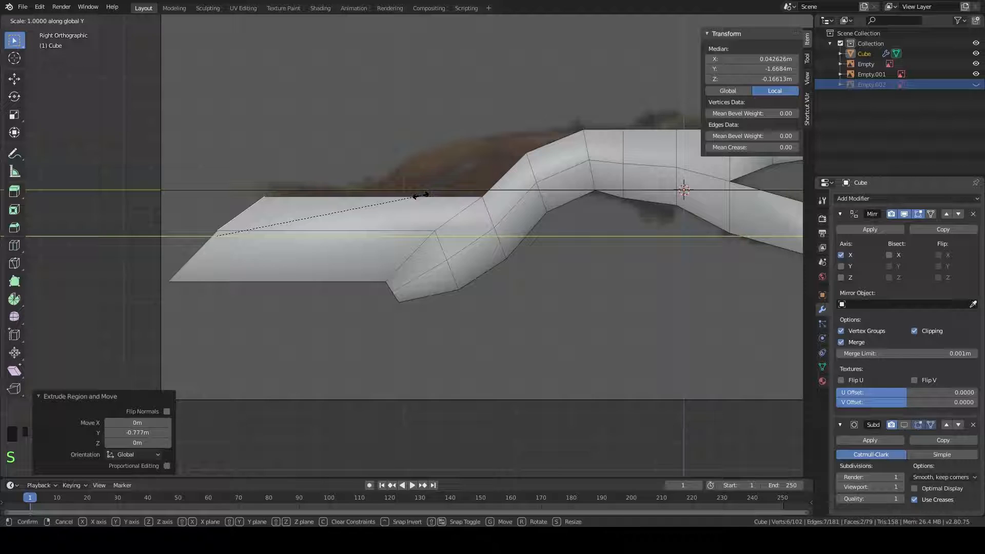
key(0)
key(Return)
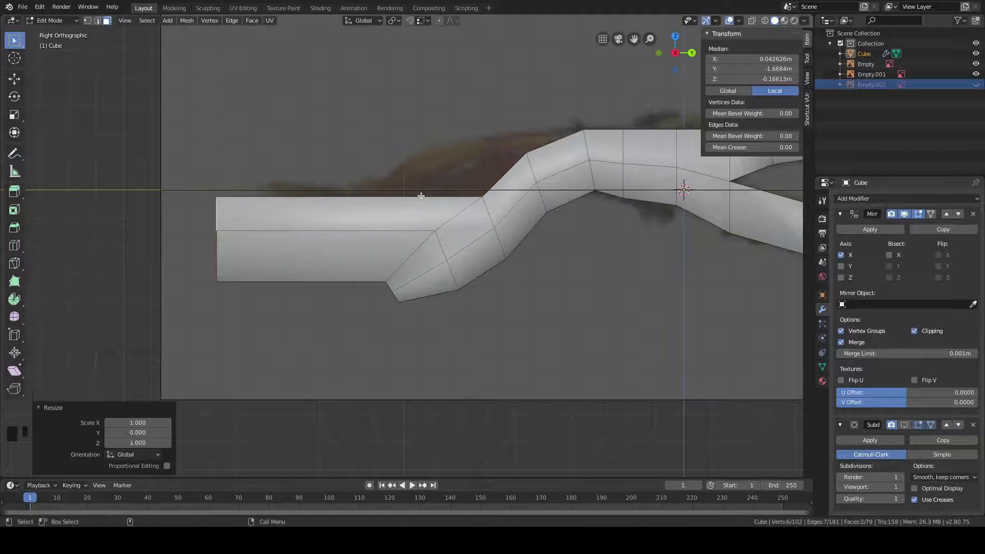
scroll(402, 187, down, 5)
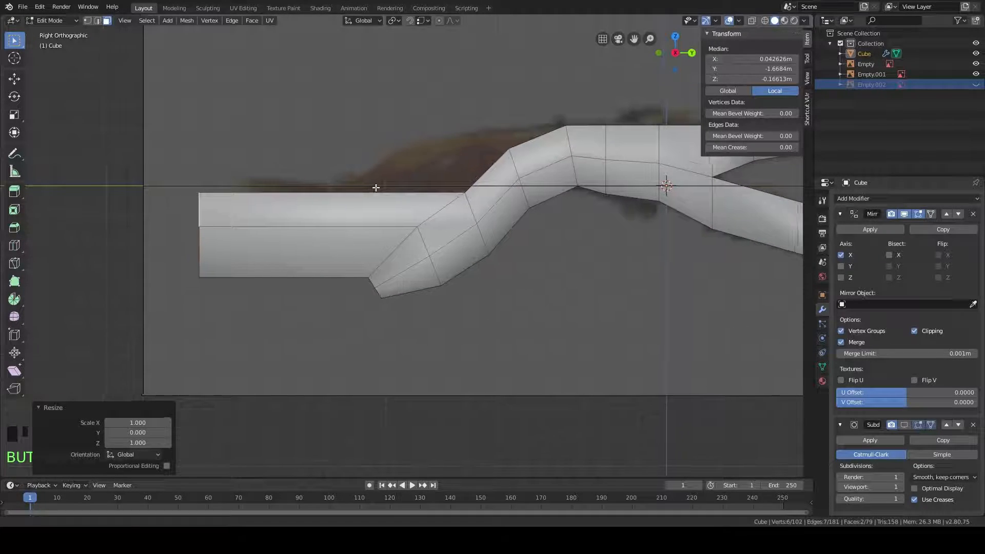
scroll(401, 182, up, 5)
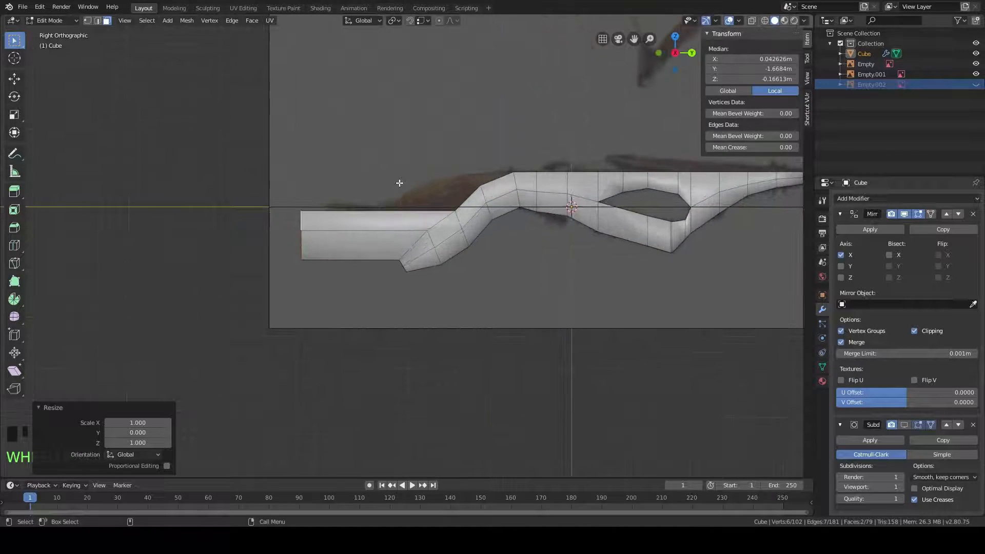
scroll(383, 185, down, 2)
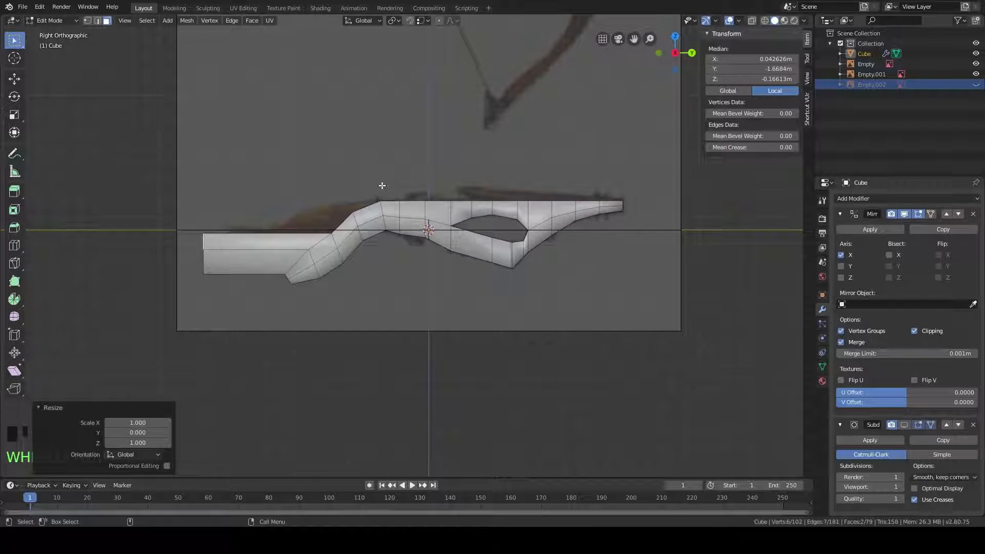
scroll(382, 185, up, 2)
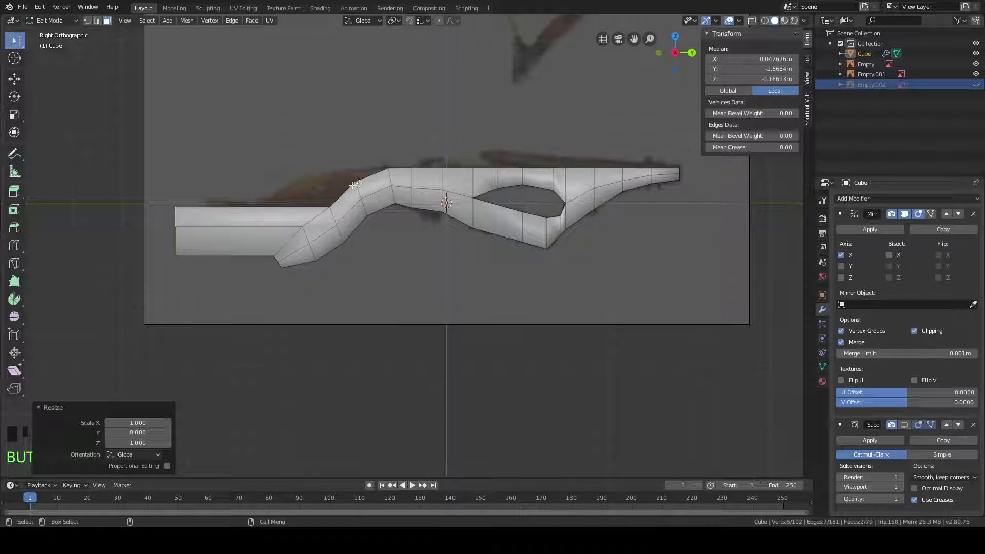
Step: Move the butt's end faces -0.18 m along Y and scale them by 1.862 along Z
key(g)
key(y)
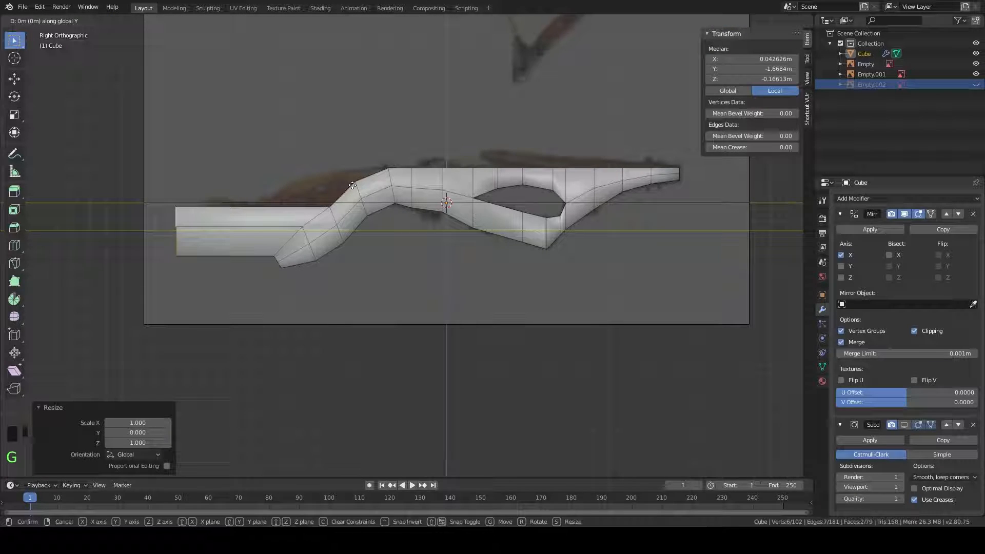
click(323, 193)
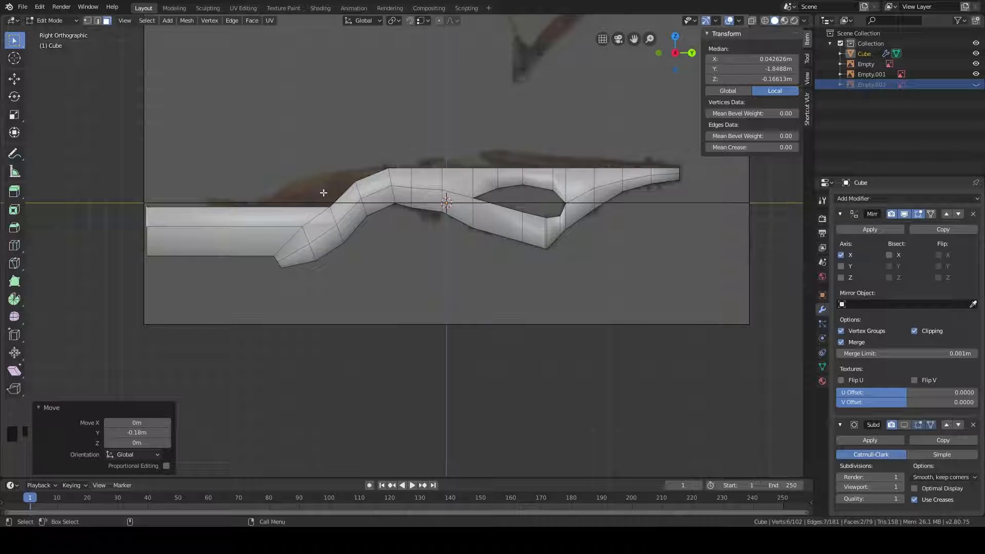
shift+middle_drag(362, 178, 385, 189)
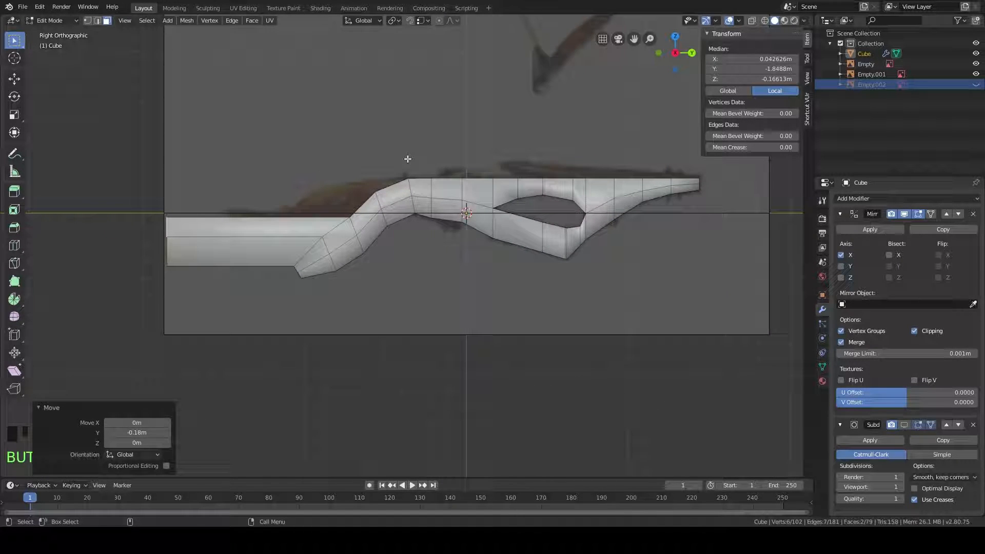
key(s)
key(z)
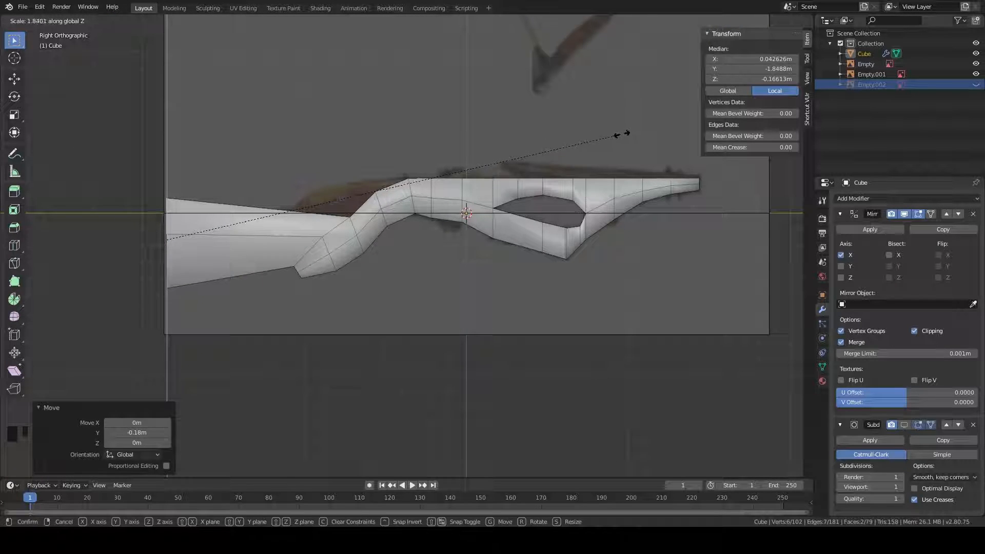
click(628, 134)
shift+middle_drag(506, 166, 499, 159)
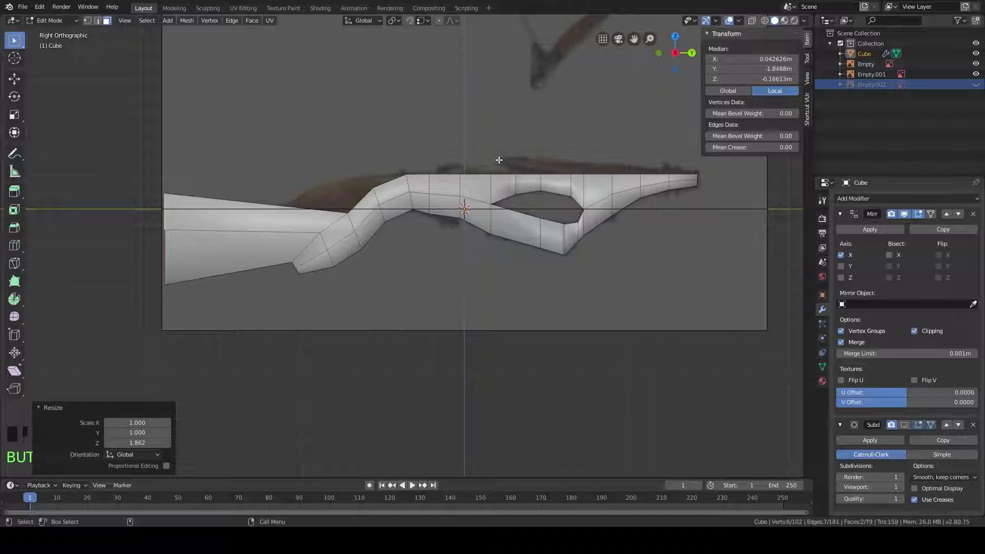
Step: Show the reference image Empty.002 to compare the stock with it in perspective and top views, and hide it again
click(975, 84)
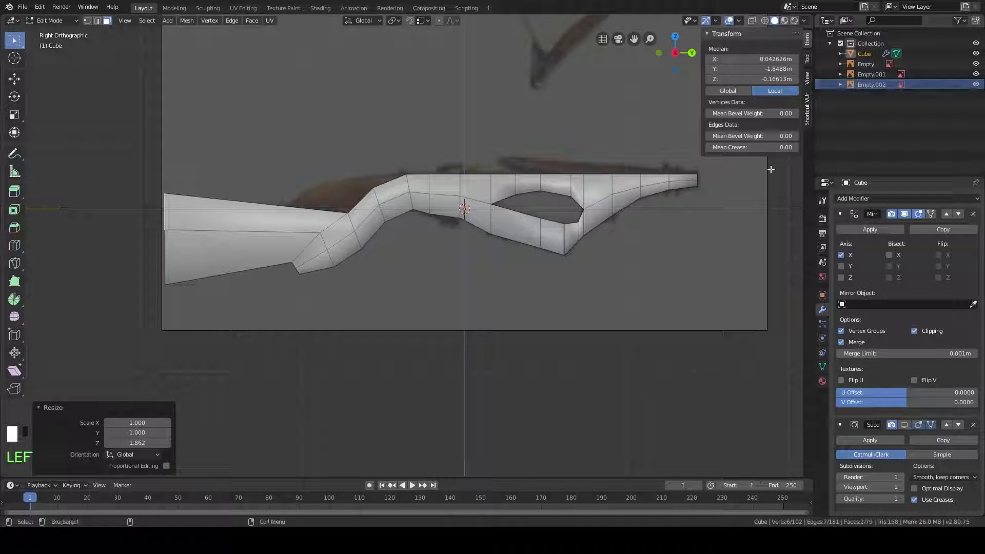
middle_drag(385, 151, 346, 153)
scroll(480, 209, down, 3)
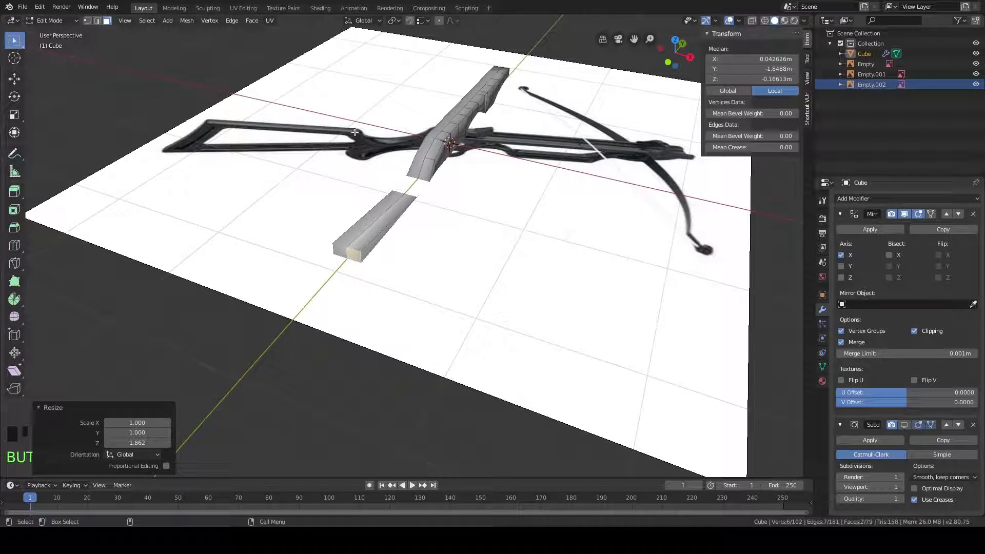
middle_drag(335, 127, 369, 207)
key(KP_7)
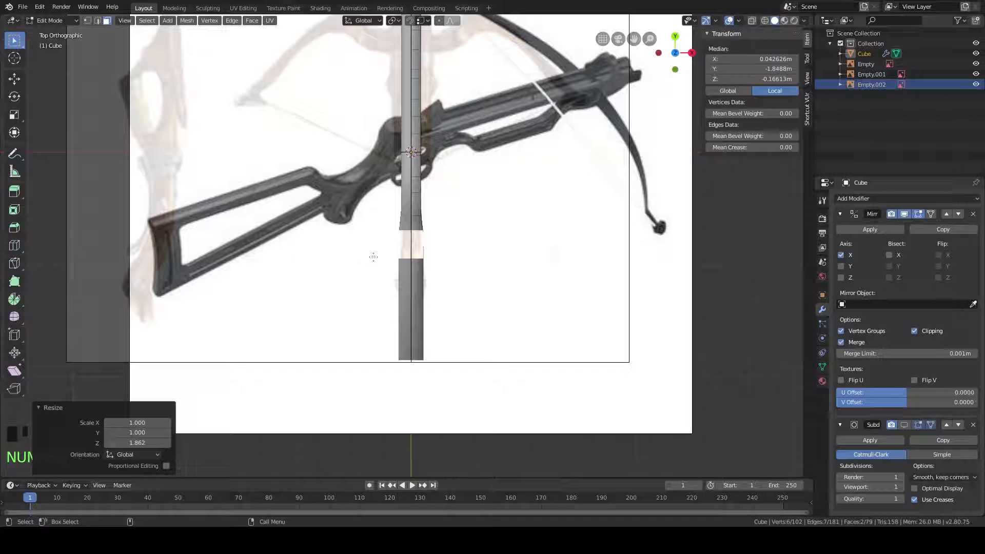
key(KP_3)
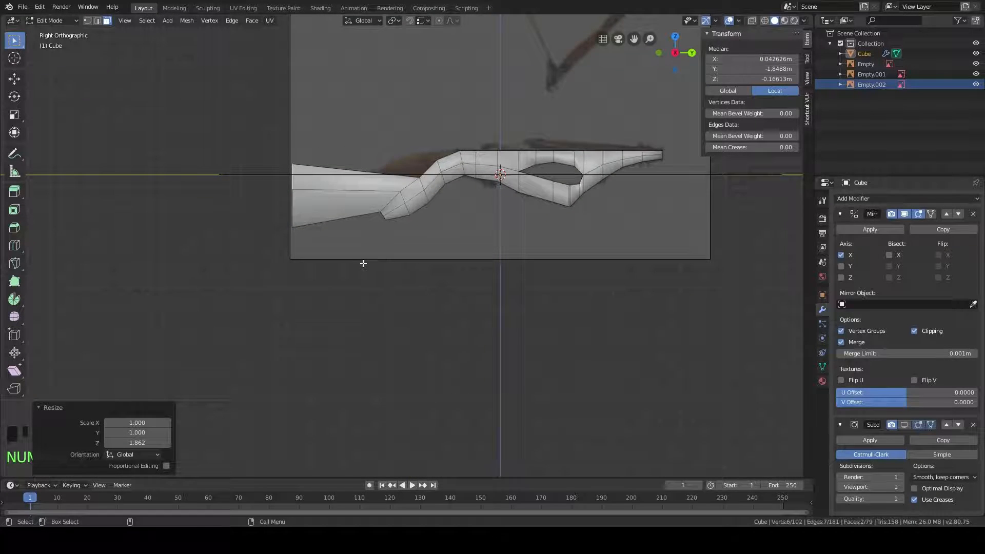
scroll(772, 184, up, 2)
click(976, 84)
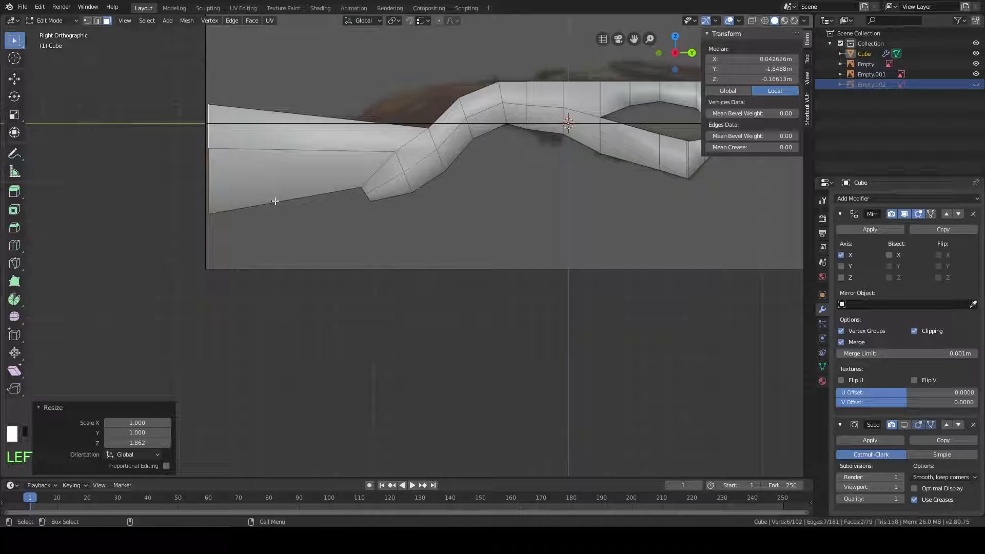
Step: Lower the butt's end faces by 0.0681 m along Z
shift+middle_drag(275, 200, 308, 295)
scroll(307, 295, up, 3)
shift+middle_drag(286, 260, 288, 202)
scroll(289, 215, down, 2)
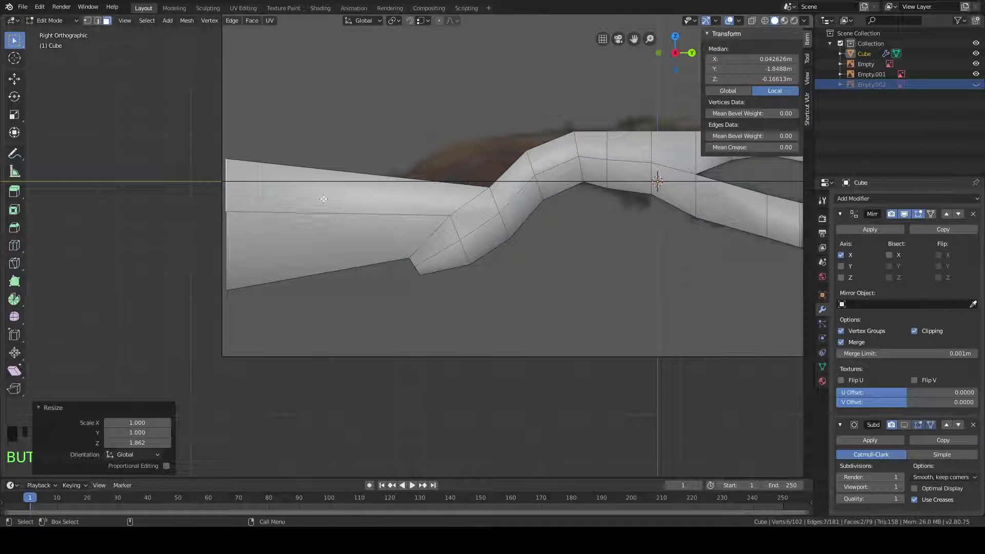
key(g)
key(z)
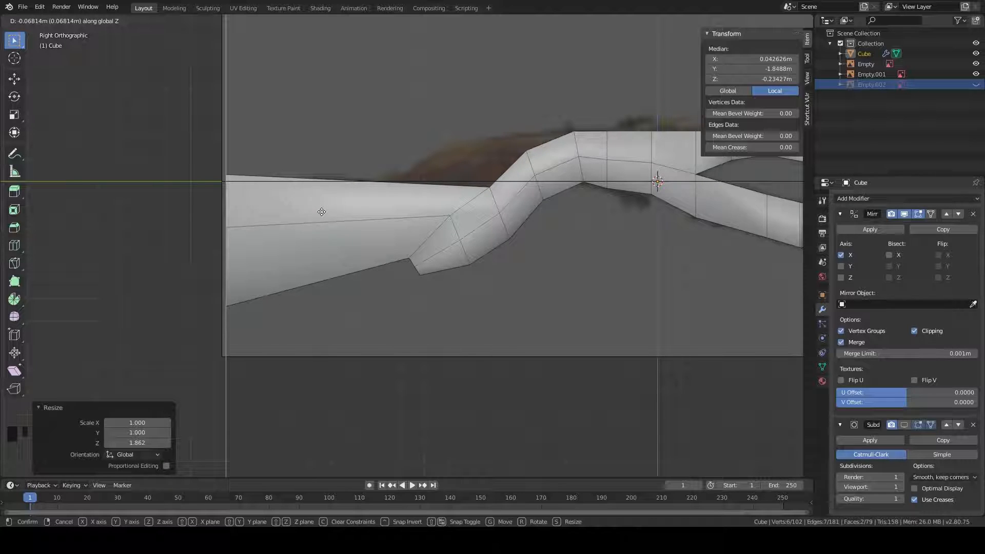
click(321, 212)
shift+middle_drag(541, 225, 371, 221)
scroll(366, 219, down, 2)
shift+middle_drag(507, 219, 447, 221)
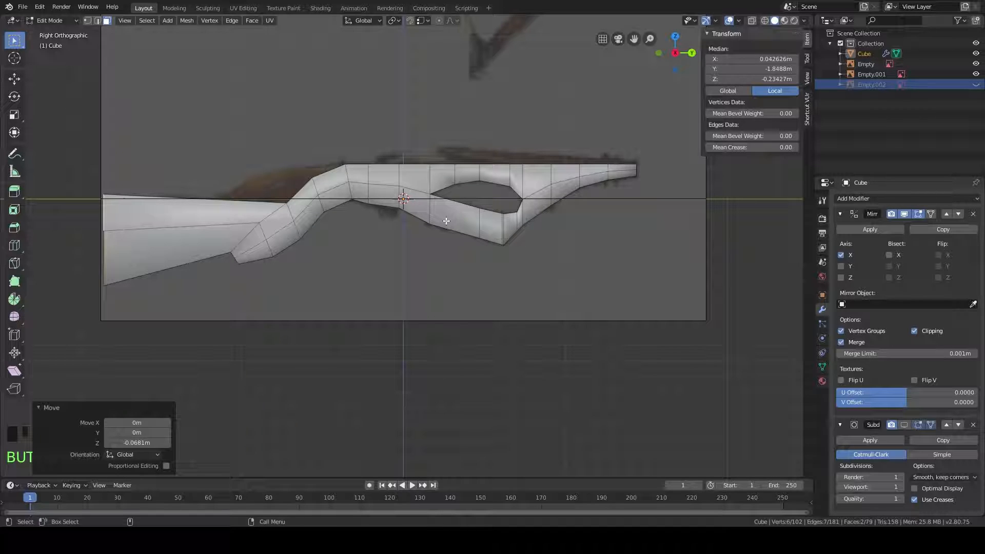
Step: Switch to edge selection and move the middle horizontal edge of the butt's end face 0.0484 m along Y
scroll(446, 220, up, 1)
shift+middle_drag(246, 227, 462, 159)
scroll(387, 221, up, 1)
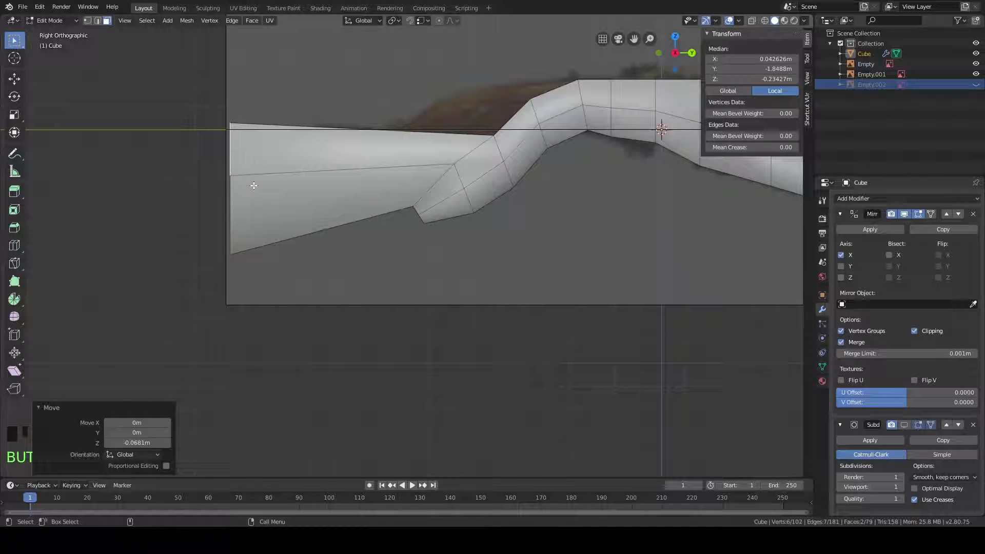
click(97, 23)
click(97, 23)
middle_drag(304, 187, 368, 184)
click(323, 167)
key(KP_3)
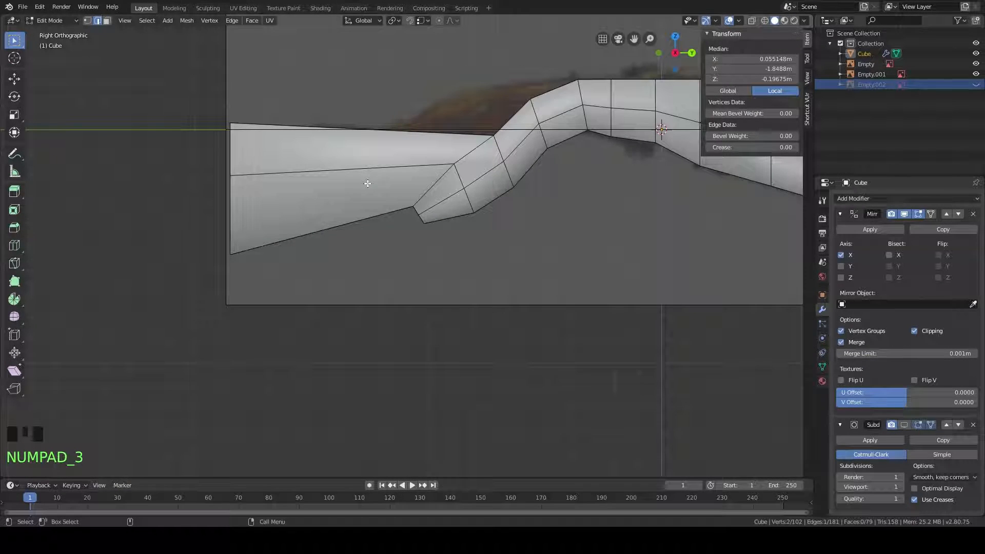
key(g)
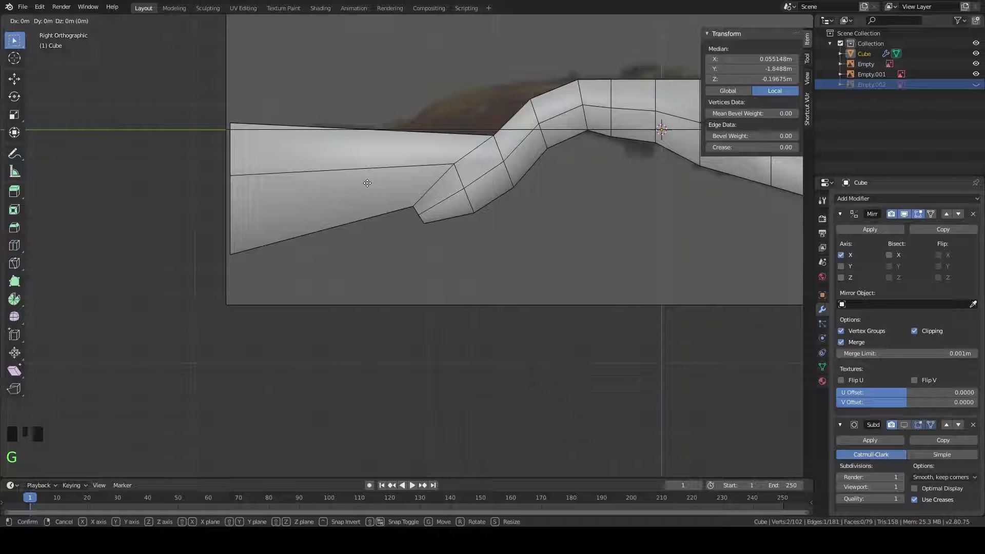
key(y)
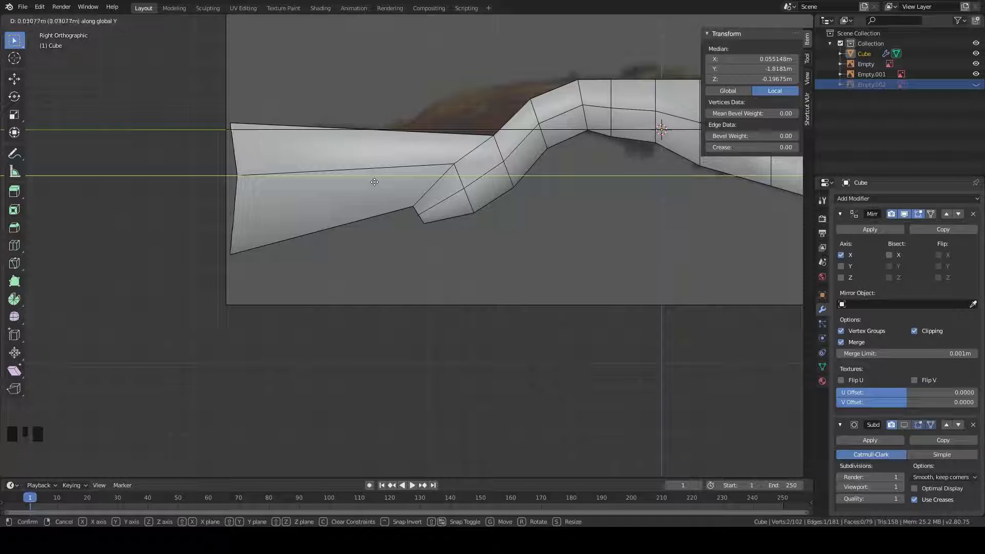
click(378, 182)
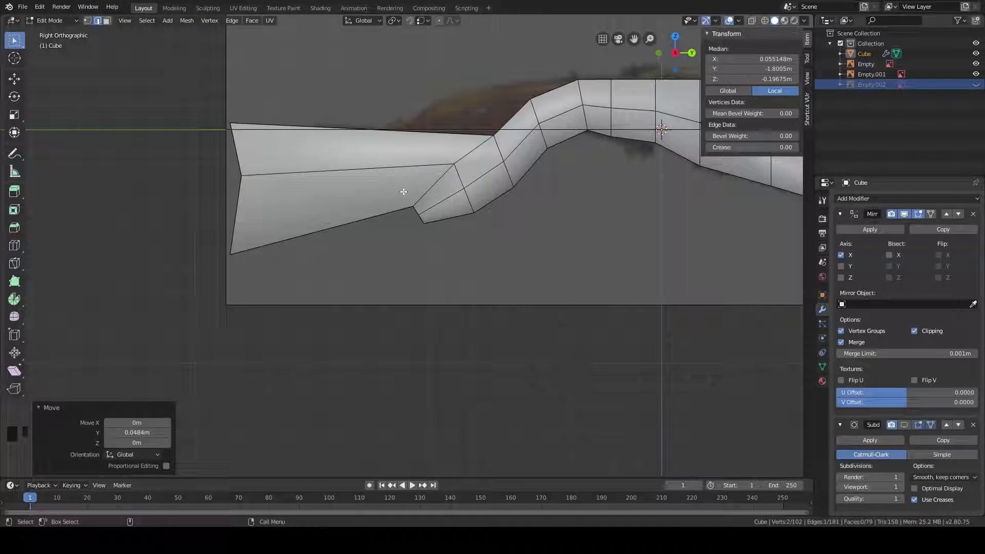
ctrl+scroll(488, 204, down, 1)
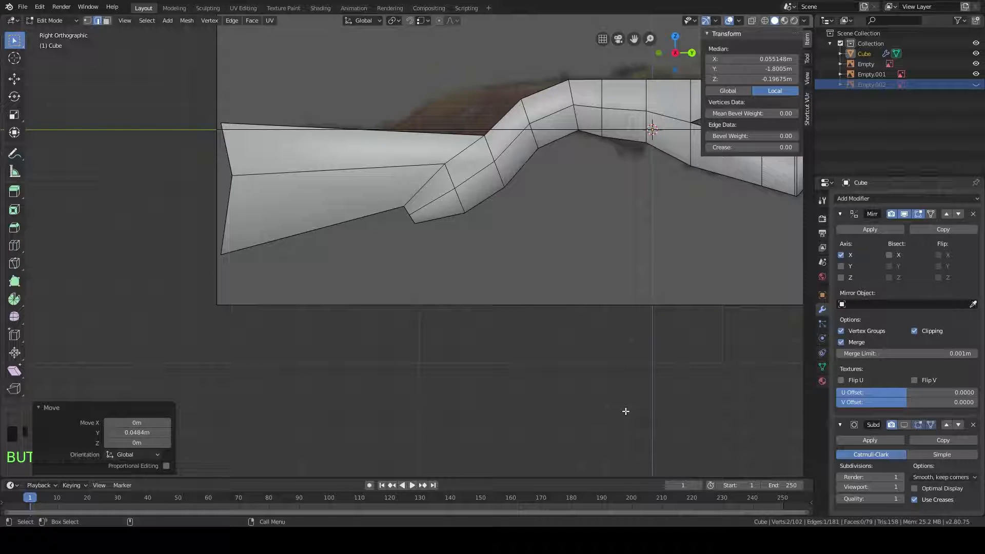
Step: Compare the butt with and without subdivision, and leave the subdivision modifier's viewport display on
click(905, 425)
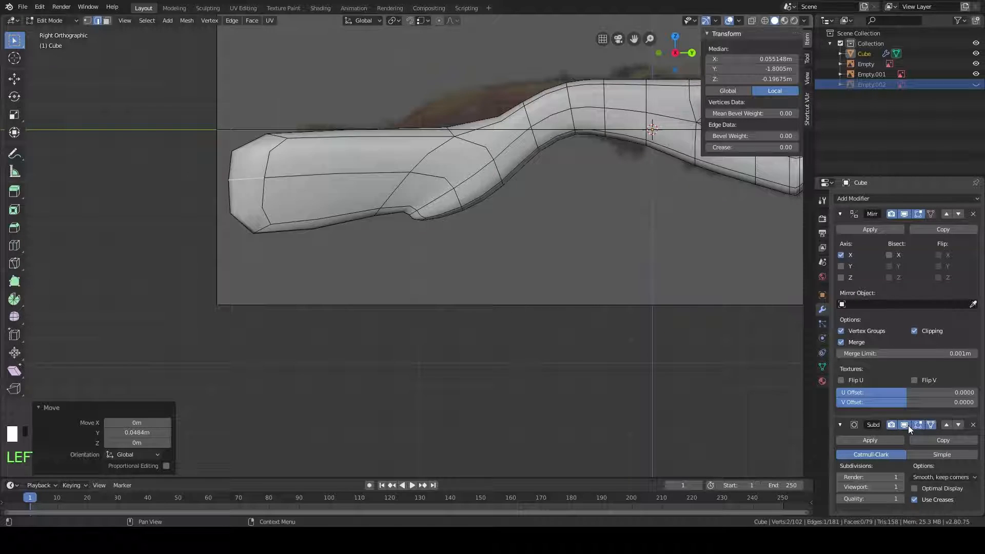
middle_drag(340, 244, 262, 212)
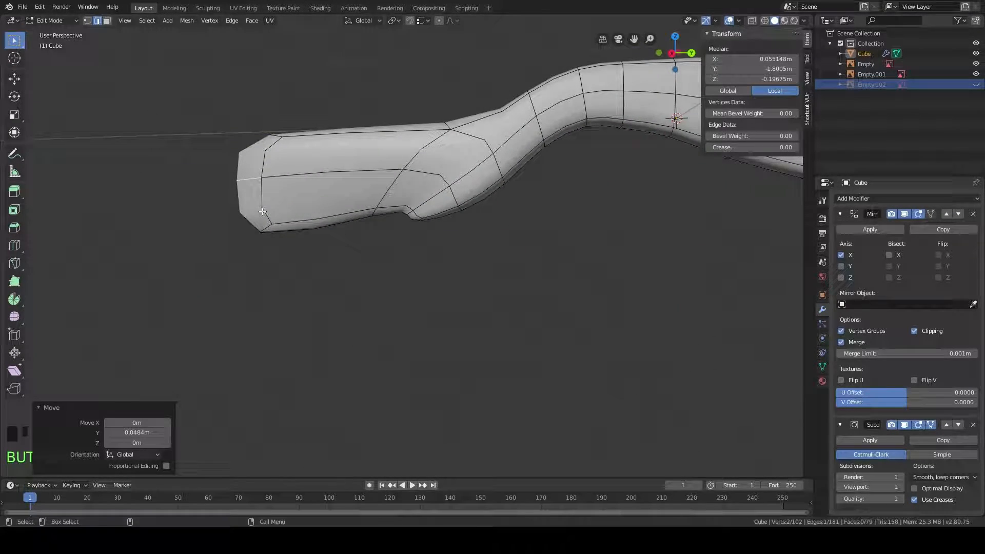
click(906, 425)
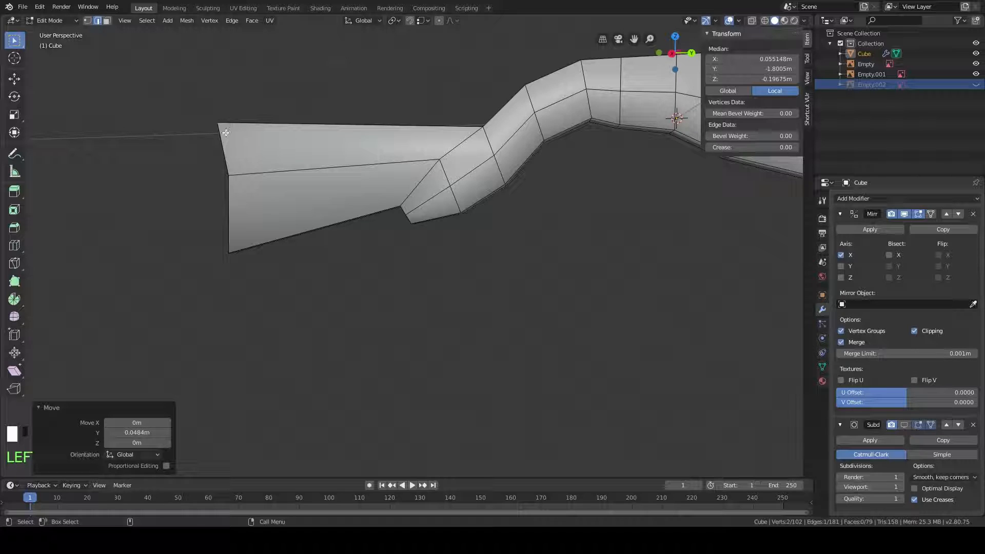
mouse_move(362, 211)
middle_down()
mouse_move(348, 134)
mouse_move(405, 222)
mouse_move(455, 222)
mouse_move(370, 224)
middle_up()
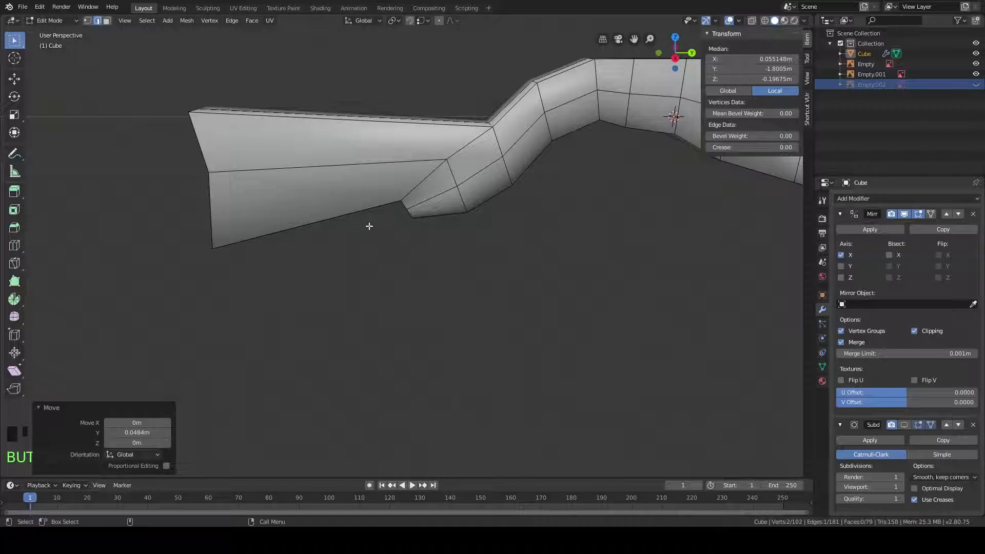
click(905, 426)
middle_drag(314, 165, 352, 180)
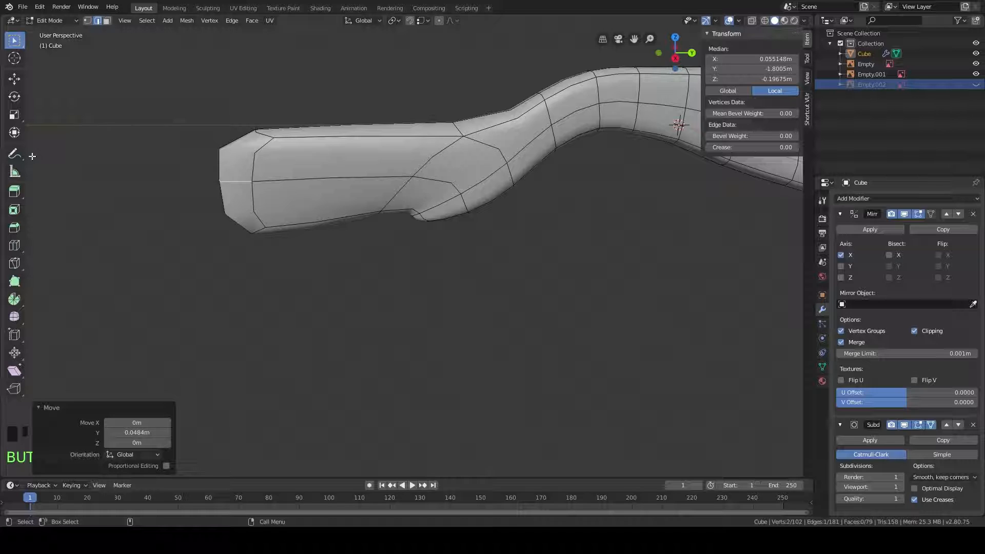
Step: Add two lengthwise loop cuts to the butt, one slid to 0.886 near its upper edge and one to -0.836 near its lower edge
click(17, 248)
drag(257, 170, 260, 141)
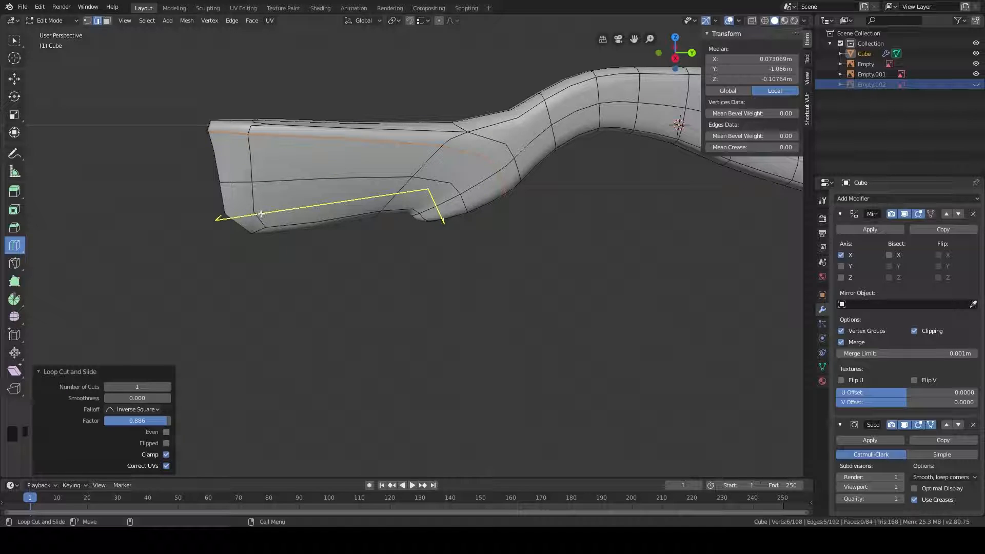
drag(262, 213, 245, 247)
Step: Try a loop cut running lengthwise along the whole stock, slid to 0.887 toward its outer side edge
middle_drag(358, 260, 390, 232)
scroll(356, 213, down, 3)
scroll(356, 213, up, 1)
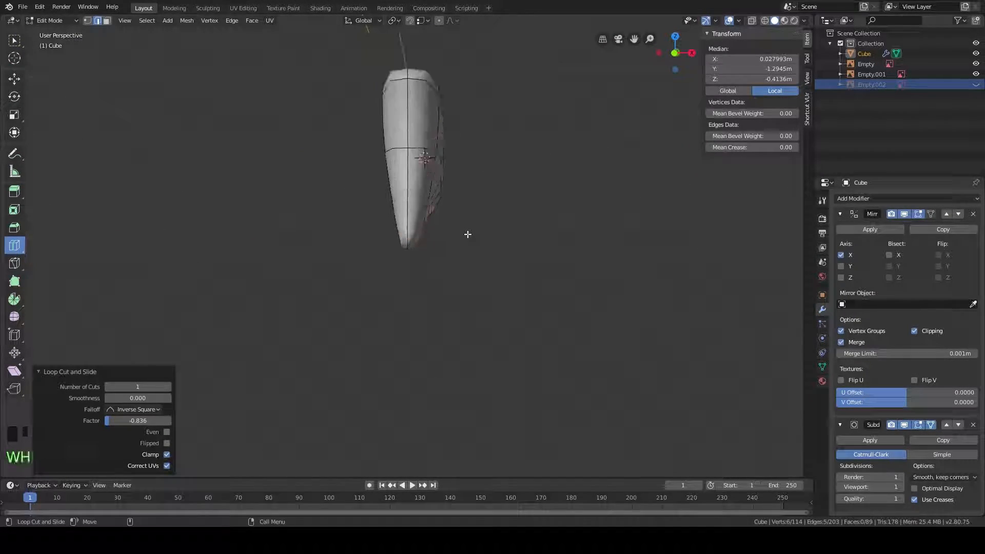
middle_drag(467, 234, 518, 173)
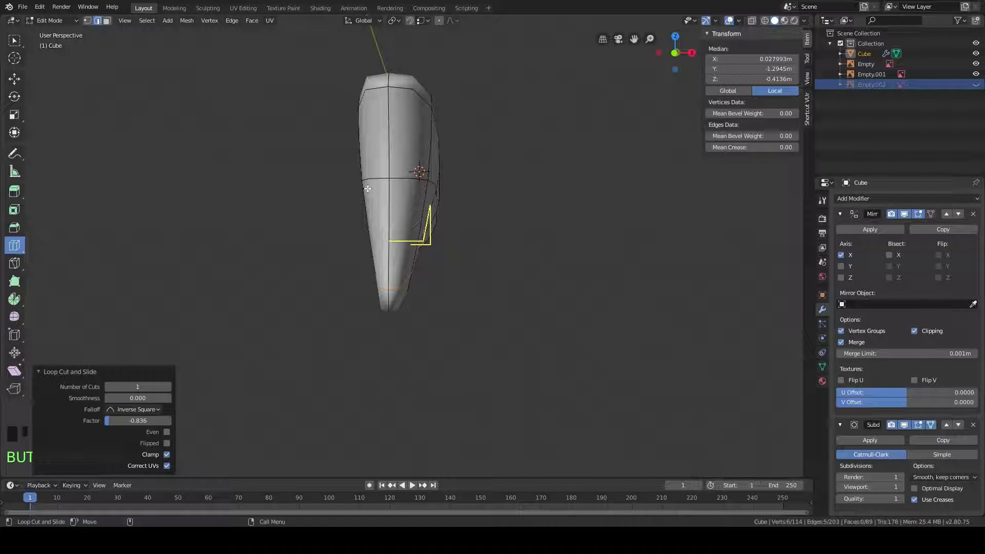
middle_drag(450, 161, 479, 171)
middle_drag(593, 161, 410, 221)
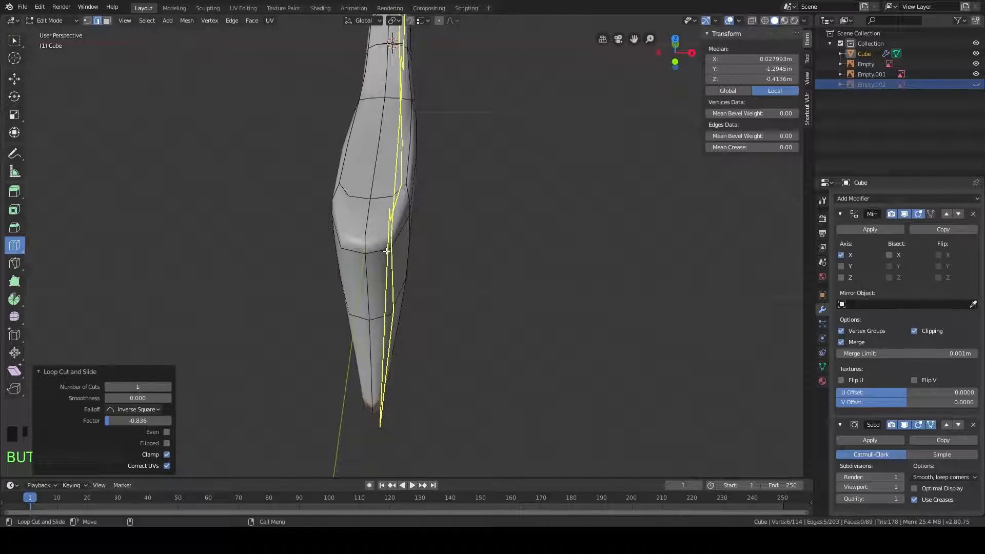
drag(390, 242, 399, 241)
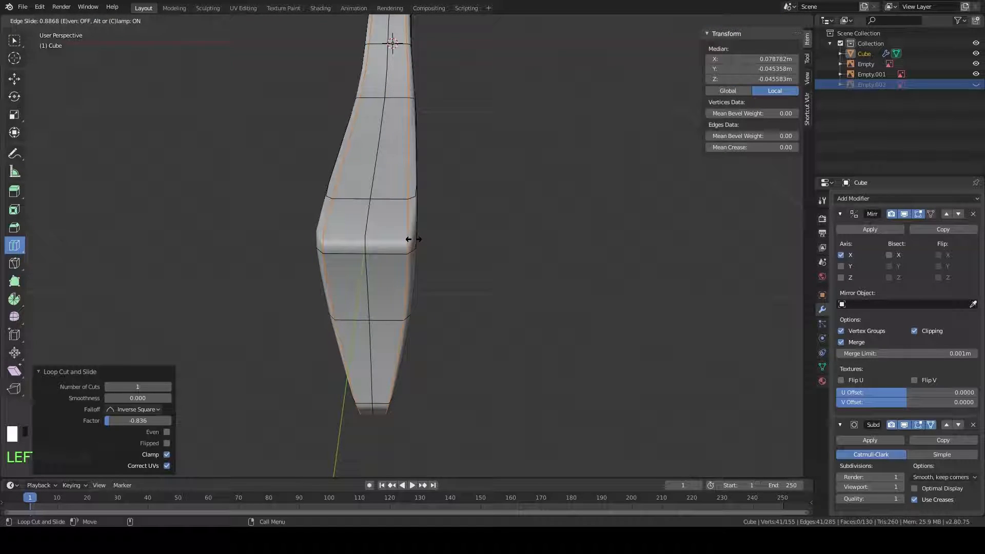
drag(413, 239, 413, 239)
Step: Examine the edges along the stock's full length and undo the last lengthwise loop cut
middle_drag(512, 237, 432, 201)
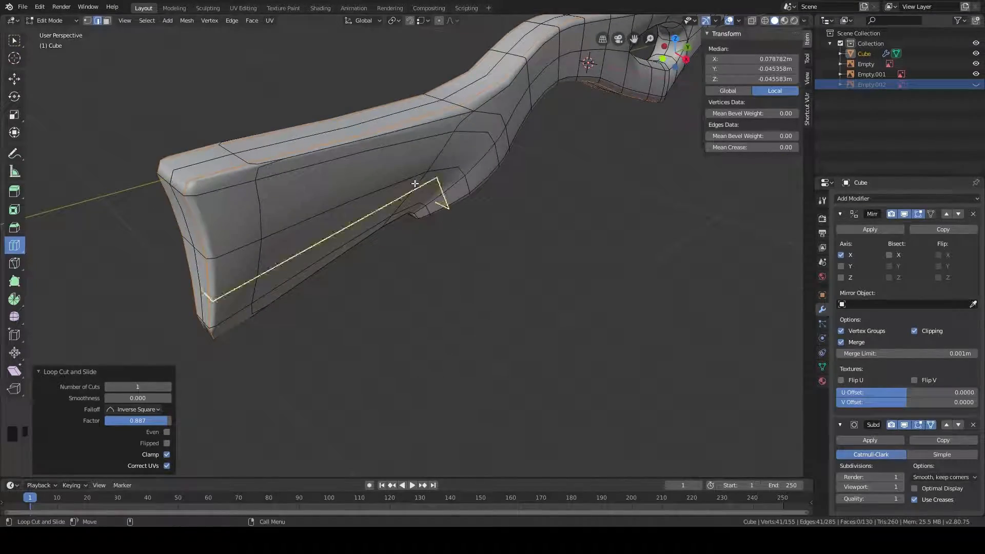
shift+middle_drag(592, 117, 132, 218)
scroll(132, 217, down, 2)
shift+middle_drag(348, 115, 151, 205)
scroll(399, 180, up, 3)
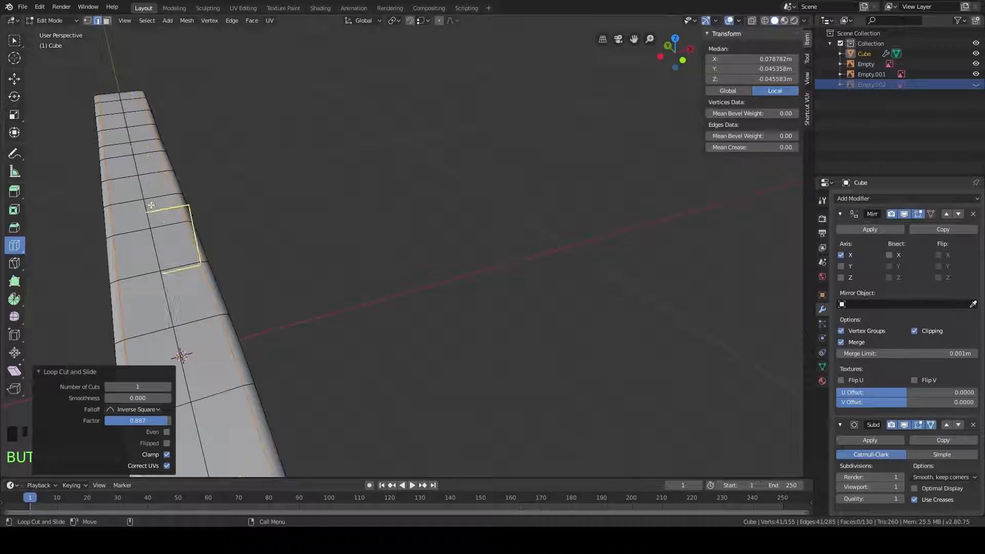
middle_drag(399, 227, 462, 285)
key(ctrl+z)
Step: Add a vertical loop cut around the butt, slid to -0.843 close to its rear end
shift+middle_drag(303, 218, 490, 267)
shift+middle_drag(277, 247, 289, 211)
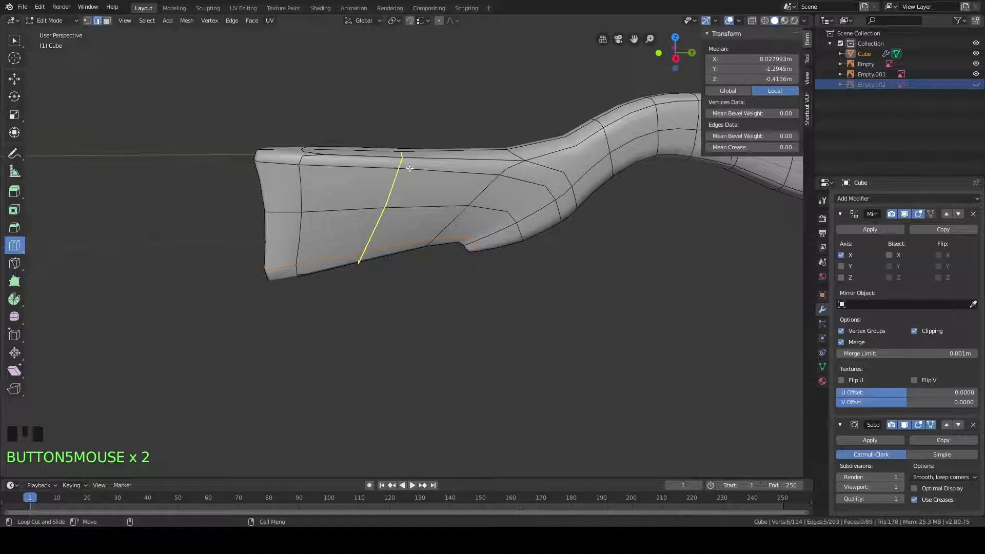
drag(410, 167, 371, 175)
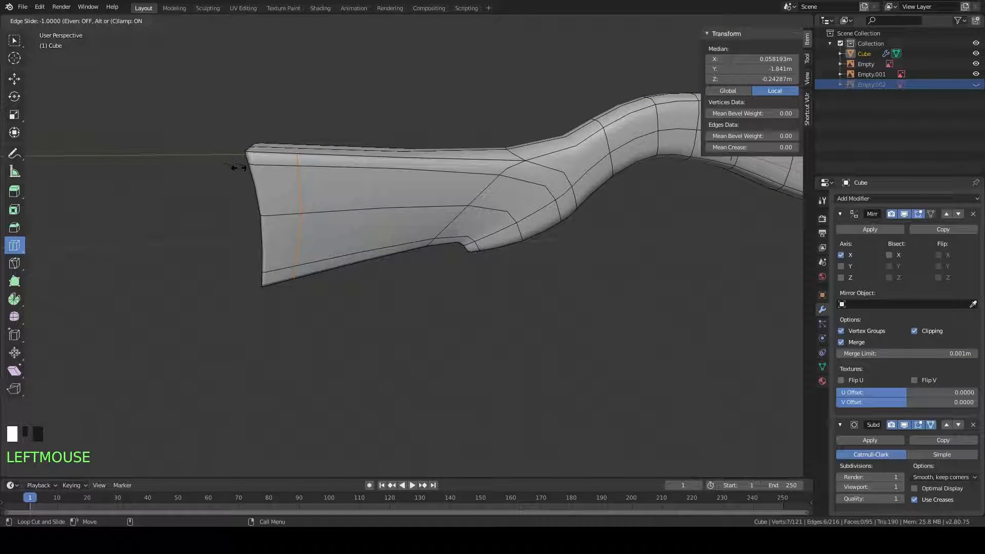
drag(276, 170, 279, 171)
middle_drag(280, 172, 277, 219)
middle_drag(691, 249, 438, 135)
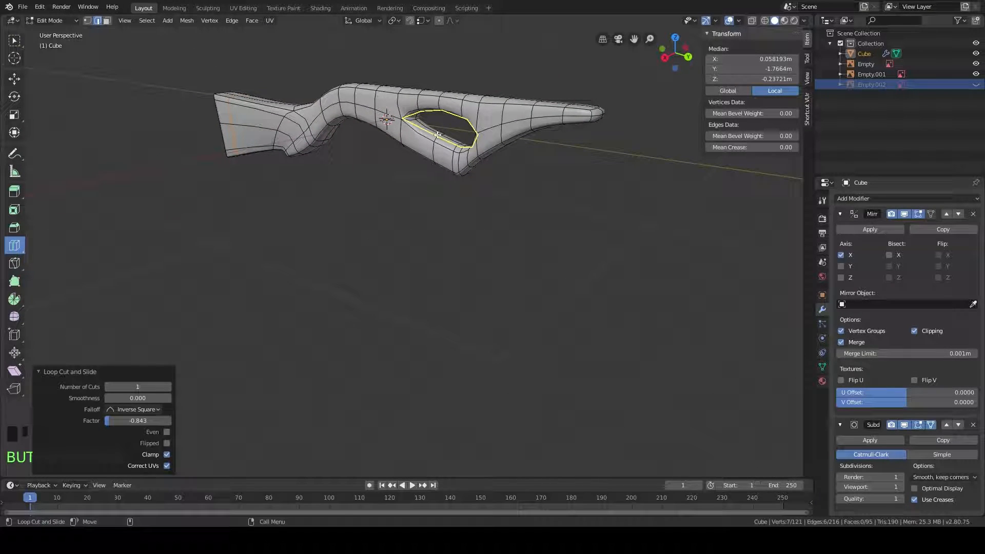
key(KP_3)
scroll(437, 135, up, 2)
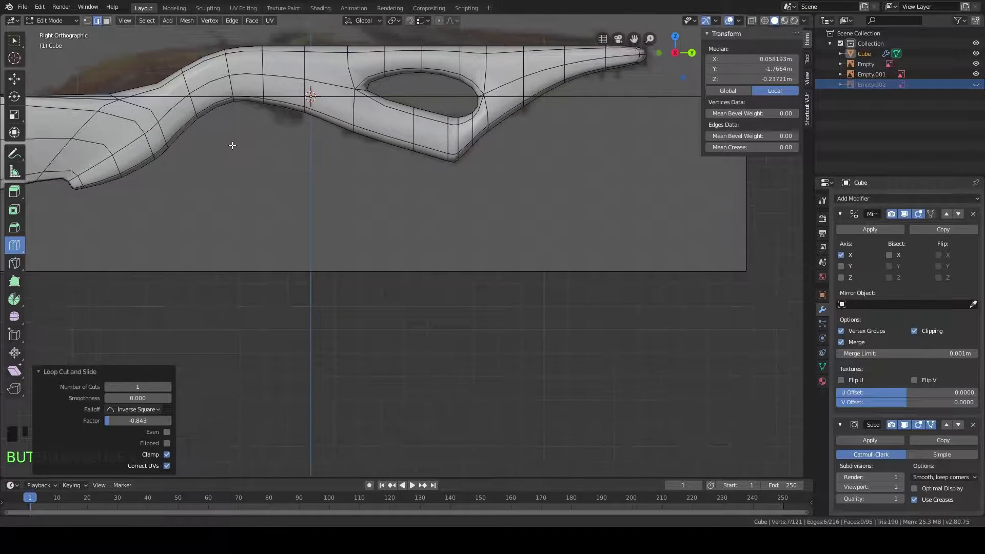
Step: Add a loop cut around the grip's neck just ahead of the butt, slid to -0.855
shift+middle_drag(222, 141, 421, 211)
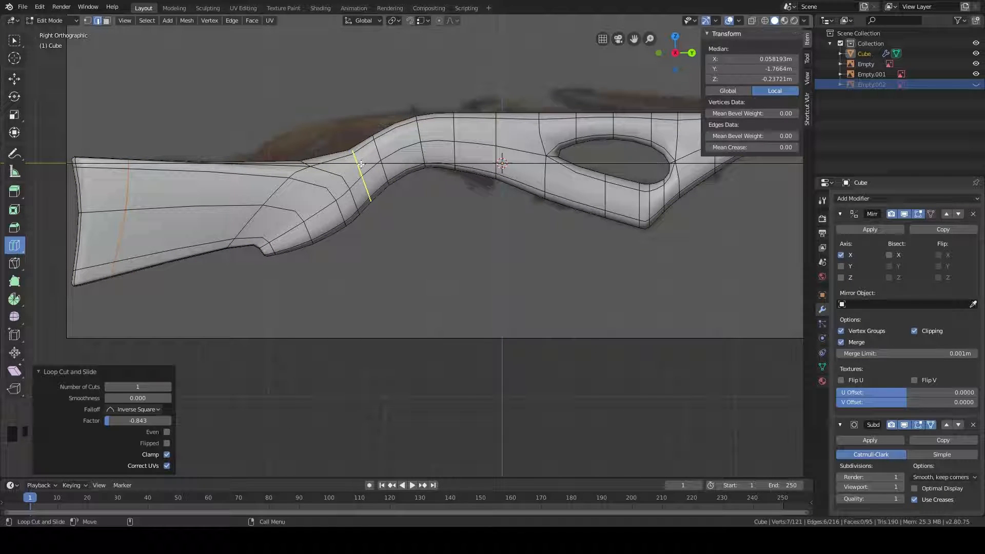
drag(360, 163, 351, 169)
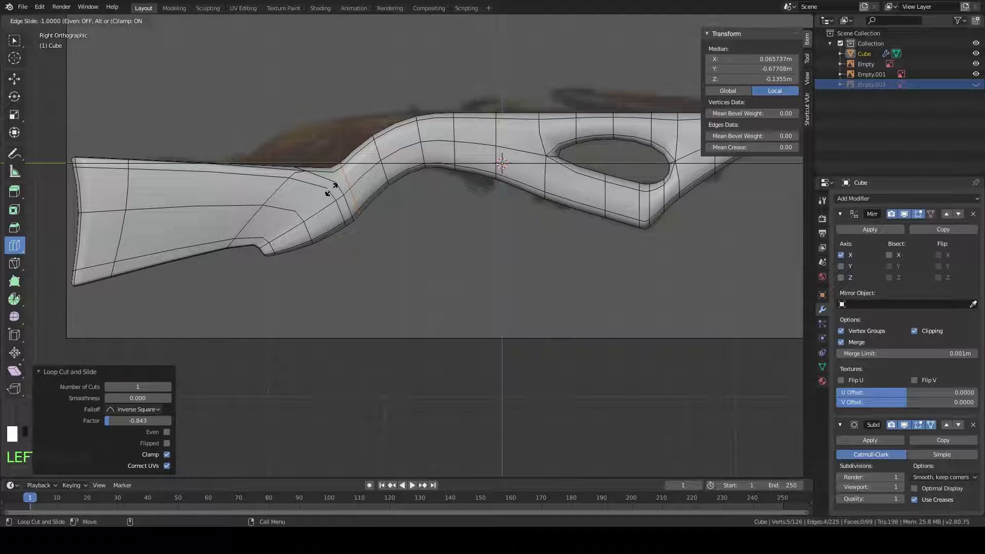
drag(349, 185, 349, 186)
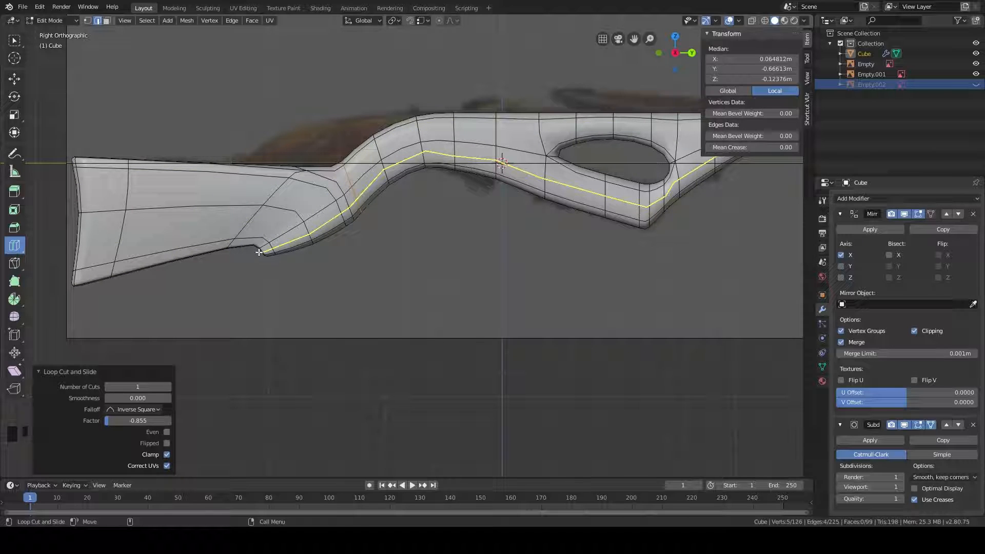
scroll(408, 264, down, 5)
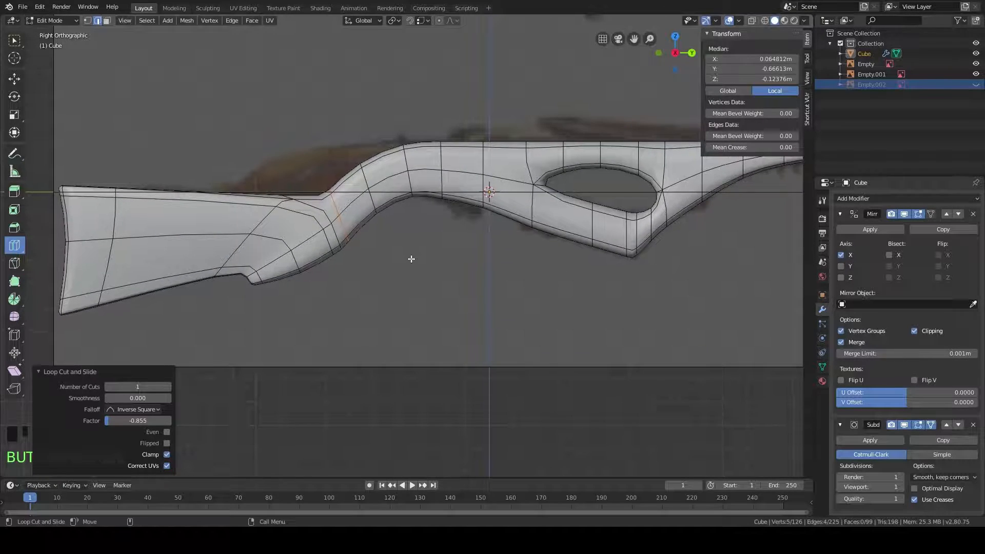
scroll(408, 264, up, 5)
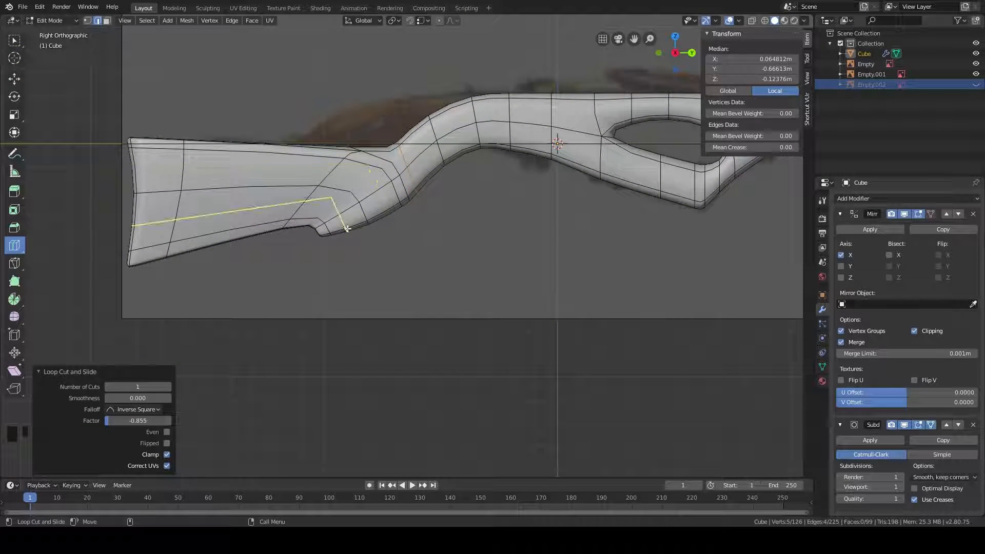
Step: Turn off the subdivision modifier's cage and viewport display, and show the Empty.002 reference image in the top view
shift+middle_drag(528, 224, 510, 241)
click(931, 425)
click(904, 425)
scroll(485, 275, up, 1)
shift+middle_drag(485, 275, 551, 267)
key(3)
middle_drag(268, 152, 449, 314)
click(976, 84)
key(KP_7)
scroll(591, 246, down, 6)
shift+middle_drag(462, 234, 330, 235)
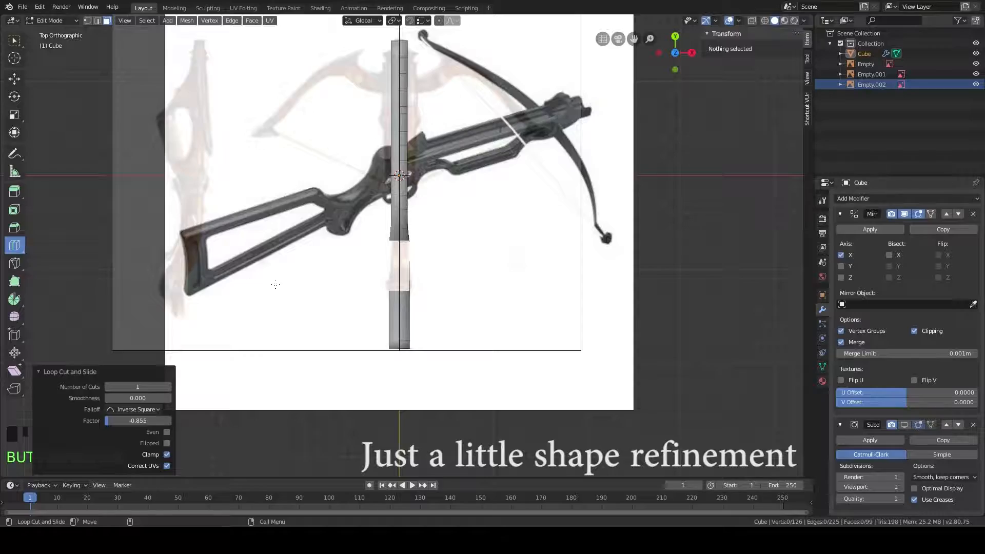
Step: From the side of the stock, slide two selected edges near the junction of butt and grip along their neighbouring edges
key(KP_3)
scroll(329, 253, up, 4)
scroll(296, 205, down, 2)
scroll(325, 231, up, 5)
middle_drag(442, 200, 346, 264)
key(2)
key(w)
click(365, 213)
shift+click(359, 211)
key(g)
key(g)
click(358, 229)
Step: Slide a vertex near the butt and grip junction, and adjust its position along Y and Z
key(1)
click(356, 200)
key(g)
key(g)
click(313, 198)
key(g)
key(y)
click(354, 201)
key(g)
key(z)
click(328, 186)
Step: Slide a pair of vertices near the grip's lower end along their edges to refine its outline
click(340, 228)
shift+click(348, 223)
key(g)
key(g)
click(383, 226)
mouse_move(383, 226)
middle_down()
mouse_move(409, 266)
mouse_move(401, 224)
middle_up()
key(g)
key(g)
click(400, 254)
key(g)
key(g)
click(400, 246)
Step: Hide the Empty.002 reference and extrude the two underside faces at the grip's lower end about 0.113 m downward
click(976, 84)
scroll(528, 154, down, 6)
middle_drag(528, 154, 415, 267)
scroll(415, 266, down, 3)
scroll(291, 247, up, 7)
middle_drag(291, 247, 470, 128)
click(106, 23)
click(399, 238)
middle_drag(500, 160, 468, 216)
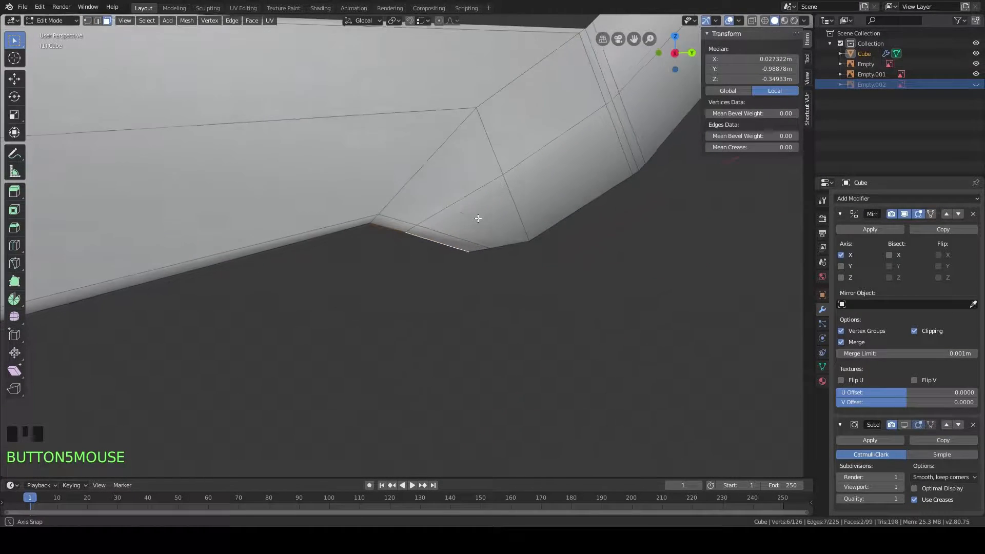
scroll(479, 219, down, 1)
key(e)
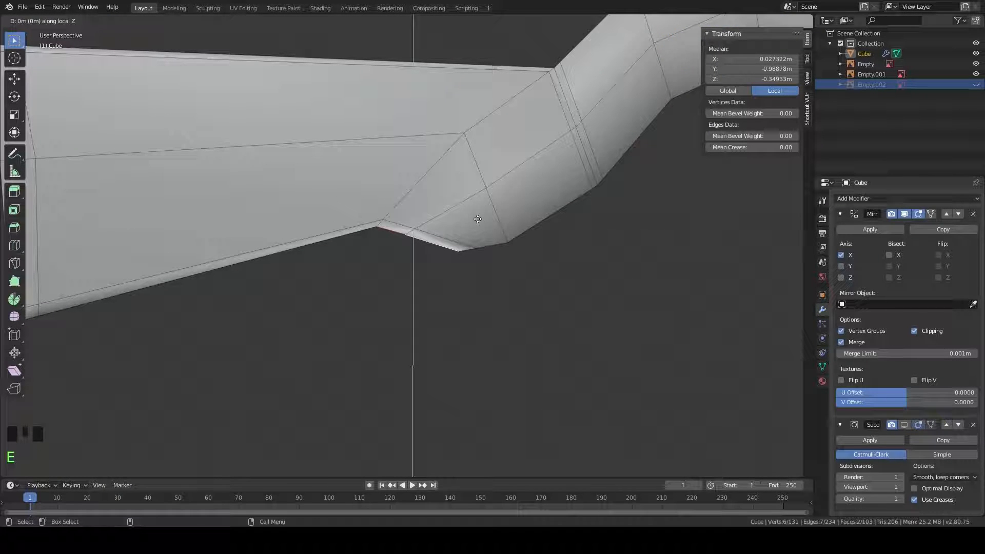
click(480, 272)
Step: Move the extruded end faces -0.0541 m along Y toward the butt
shift+middle_drag(550, 273, 526, 265)
key(g)
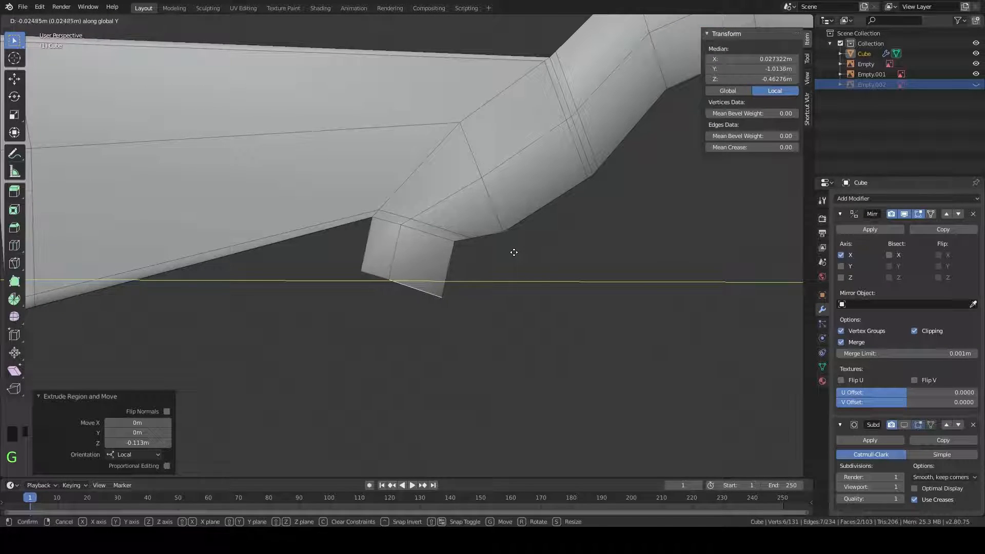
click(501, 251)
mouse_move(501, 297)
middle_down()
mouse_move(498, 264)
mouse_move(499, 285)
middle_up()
scroll(497, 264, down, 3)
shift+middle_drag(541, 231, 515, 258)
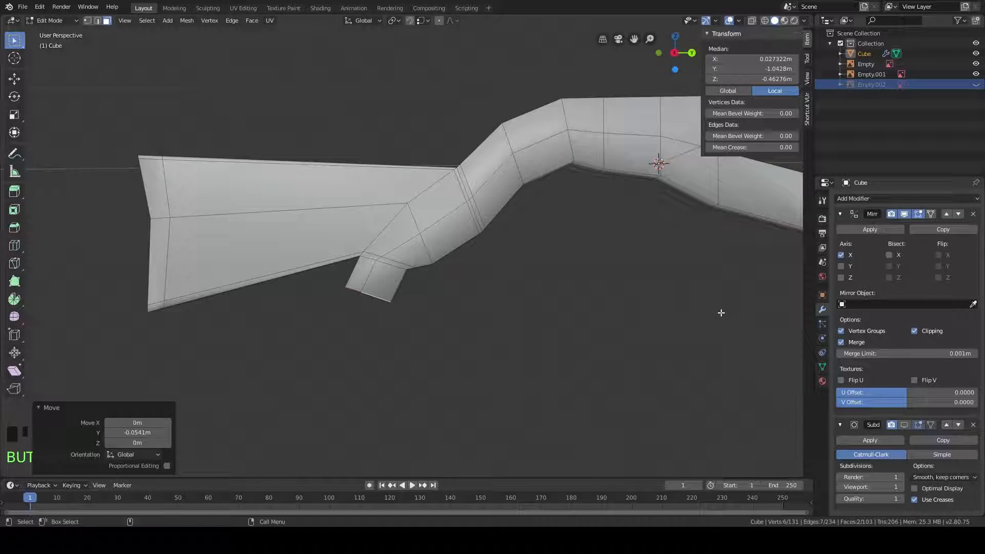
Step: Turn on the subdivision modifier's viewport and cage display, and examine the smoothed extrusion under the grip
click(905, 424)
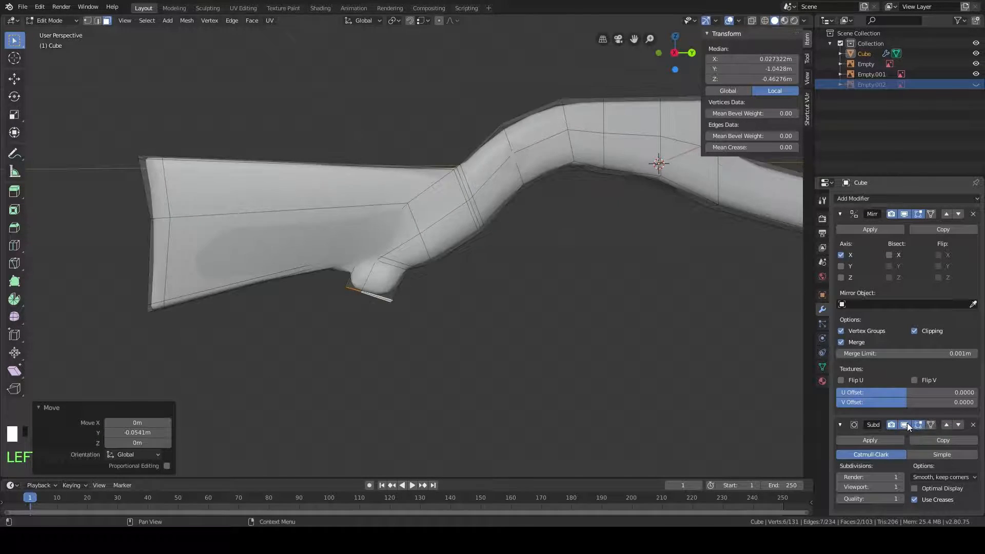
click(933, 426)
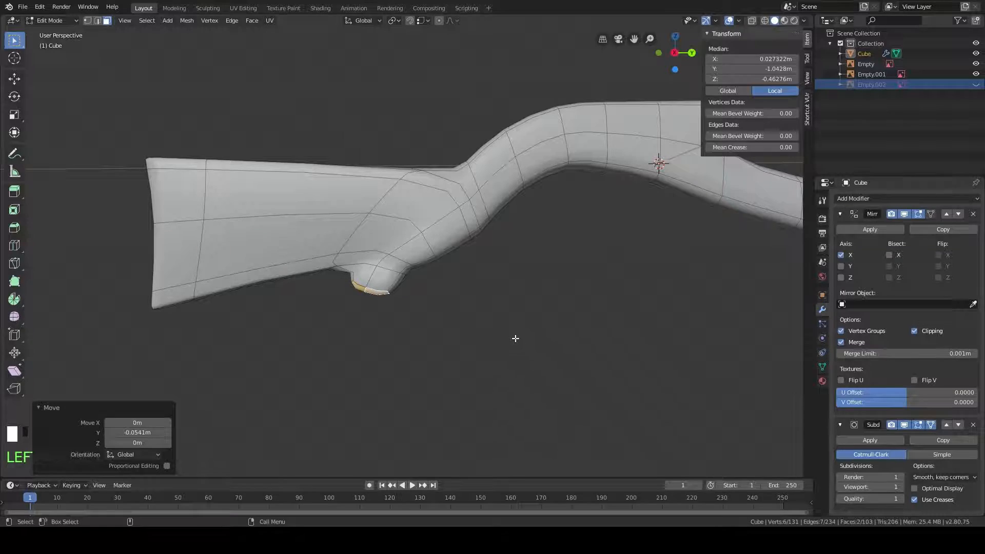
scroll(516, 339, up, 4)
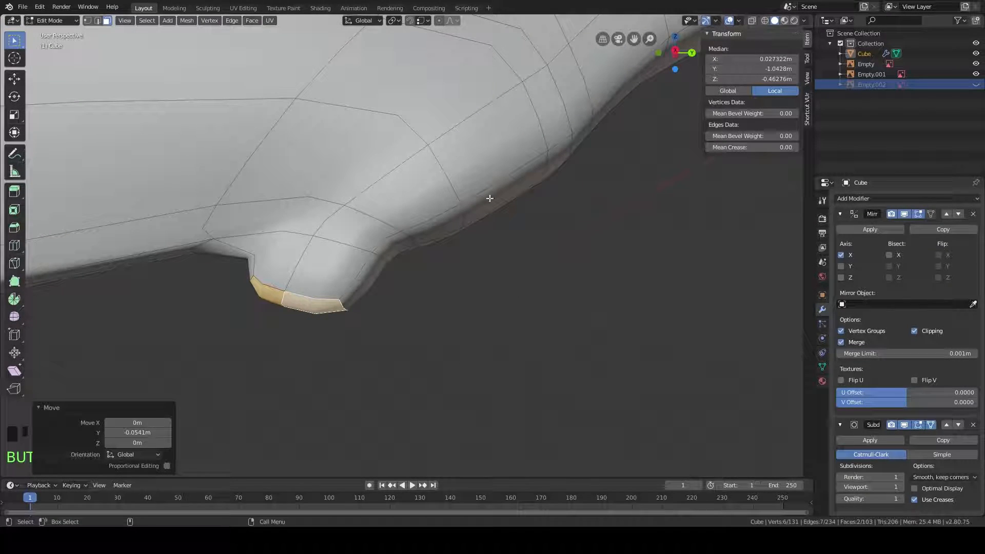
scroll(521, 202, down, 6)
middle_drag(521, 202, 594, 222)
scroll(545, 246, up, 4)
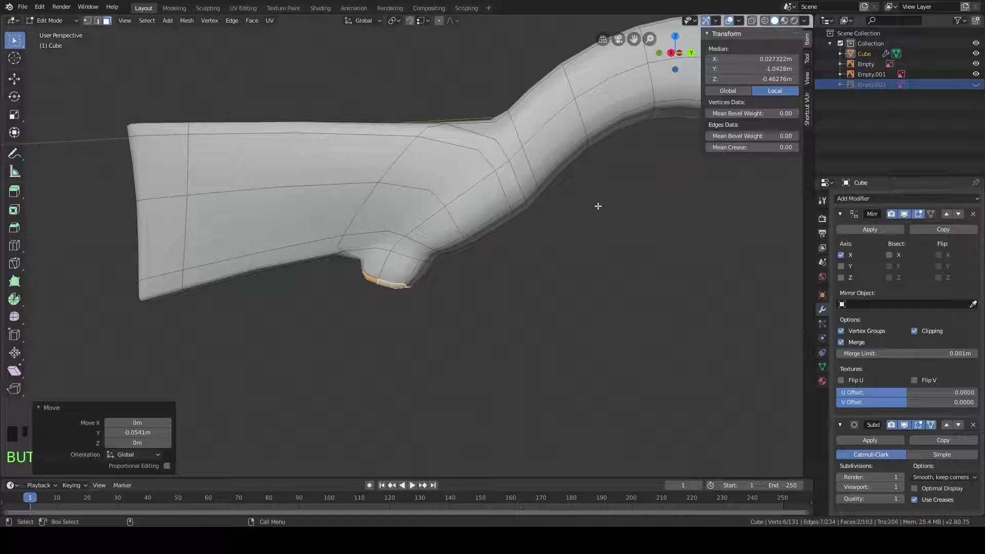
middle_drag(599, 205, 570, 215)
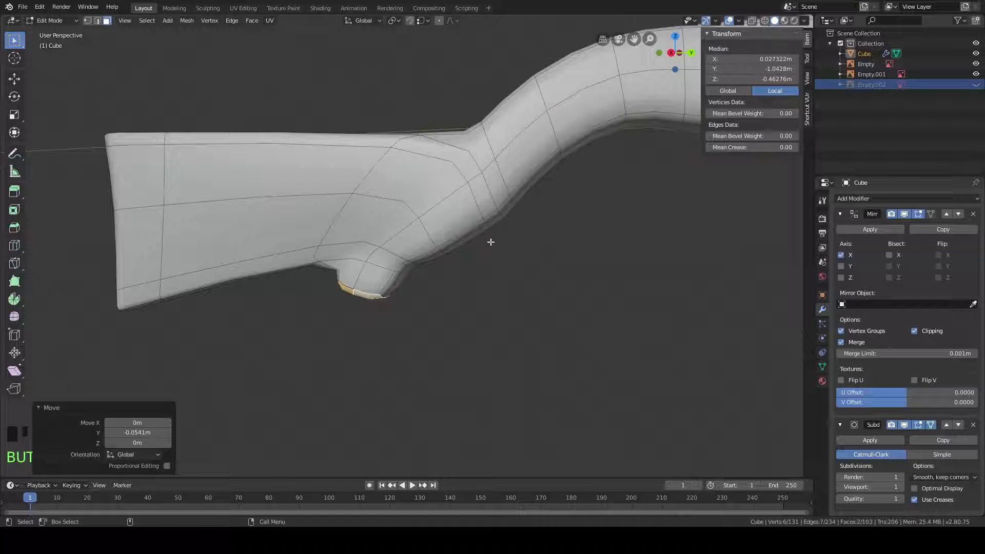
Step: Show the Empty.002 reference and compare the stock's width with the reference images from above
key(KP_7)
scroll(491, 242, down, 4)
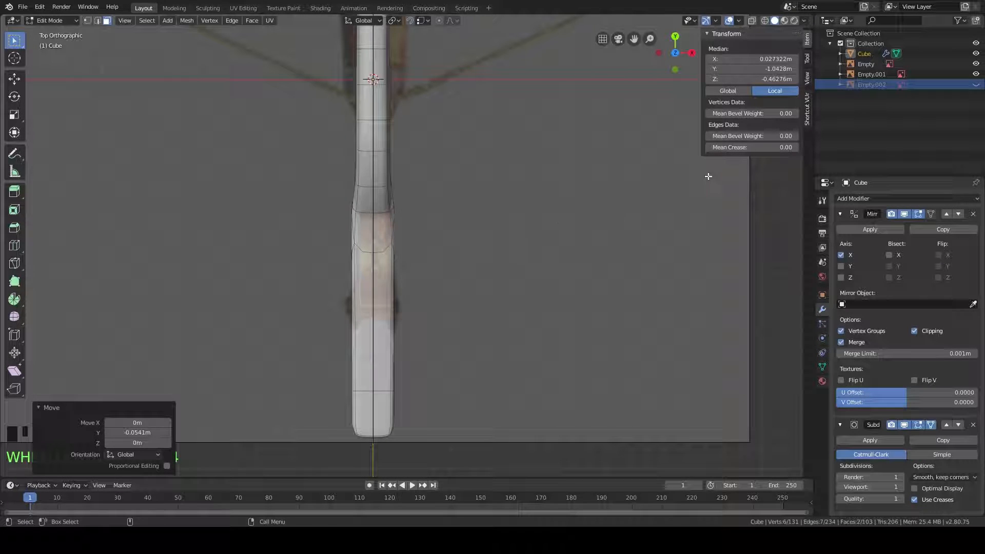
click(976, 84)
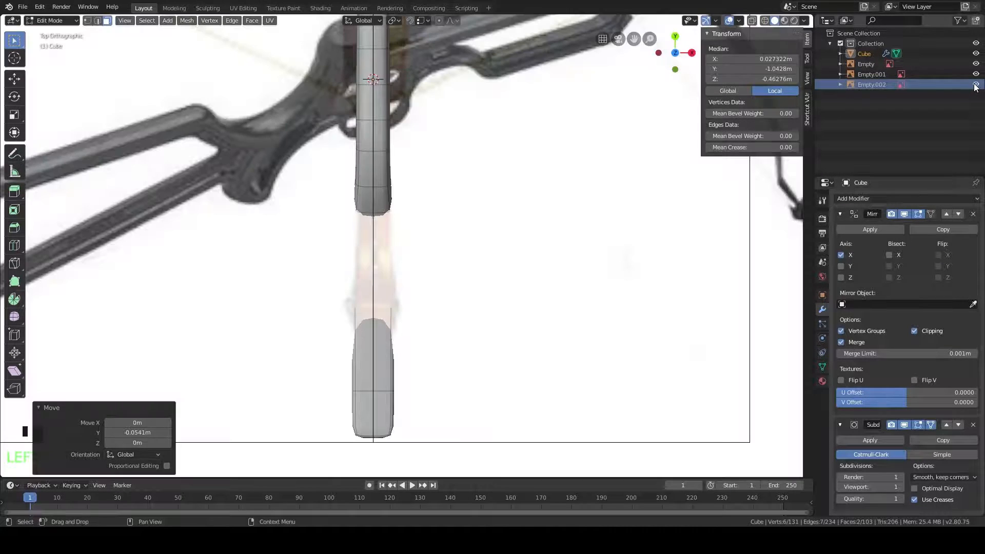
shift+middle_drag(339, 141, 388, 242)
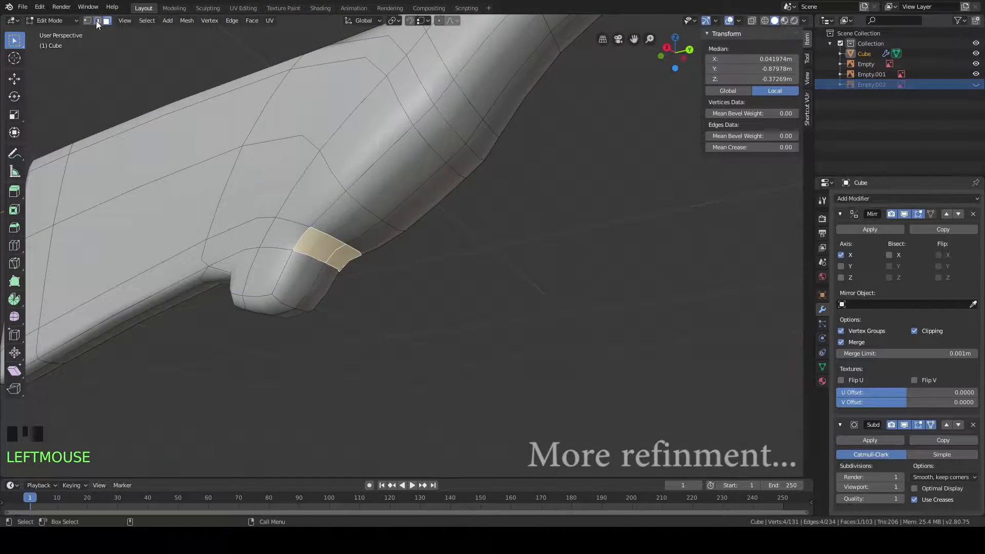
Step: Move an edge on the grip's underside along the Y axis
click(99, 22)
middle_drag(329, 226, 396, 260)
scroll(395, 260, down, 2)
click(349, 206)
key(g)
key(y)
click(435, 229)
Step: Adjust the height of two edges along the grip's underside, moving each along Z
middle_drag(435, 229, 475, 185)
click(361, 247)
key(g)
key(z)
click(380, 239)
click(394, 234)
key(g)
key(z)
click(426, 246)
Step: Slide two edges near the grip's lower end and adjust the height of another underside edge along Z
click(379, 272)
key(g)
key(g)
click(383, 271)
click(362, 282)
key(g)
key(z)
click(404, 242)
click(343, 296)
key(g)
key(g)
click(315, 318)
Step: Reposition the underside edge just ahead of the neck's loop cuts and raise it 0.014 m along Z
shift+middle_drag(390, 215, 353, 287)
click(406, 281)
key(g)
click(445, 234)
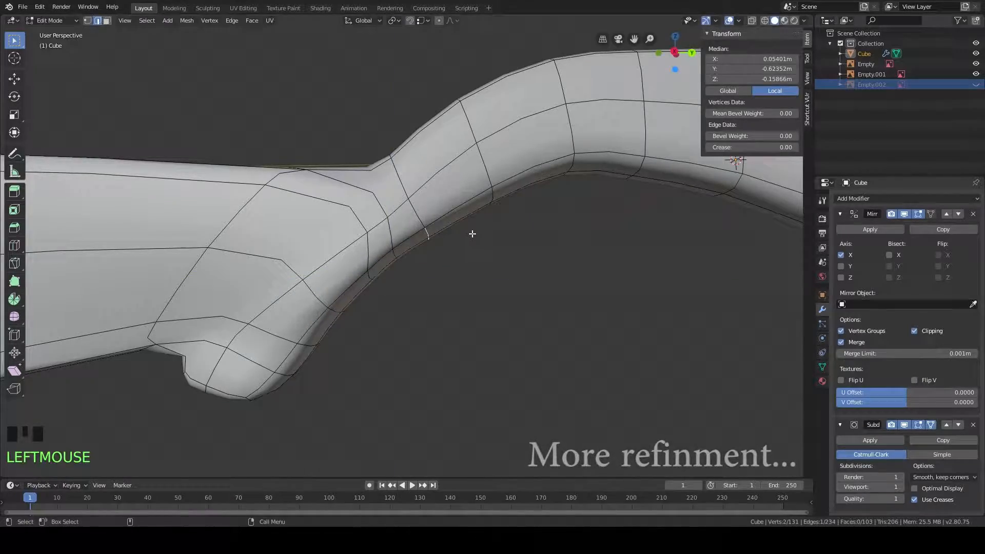
key(g)
key(z)
click(473, 227)
Step: Turn off the subdivision modifier's viewport display and examine the unsmoothed edges on the underside of the neck
scroll(493, 226, down, 5)
middle_drag(552, 228, 391, 211)
scroll(417, 165, up, 6)
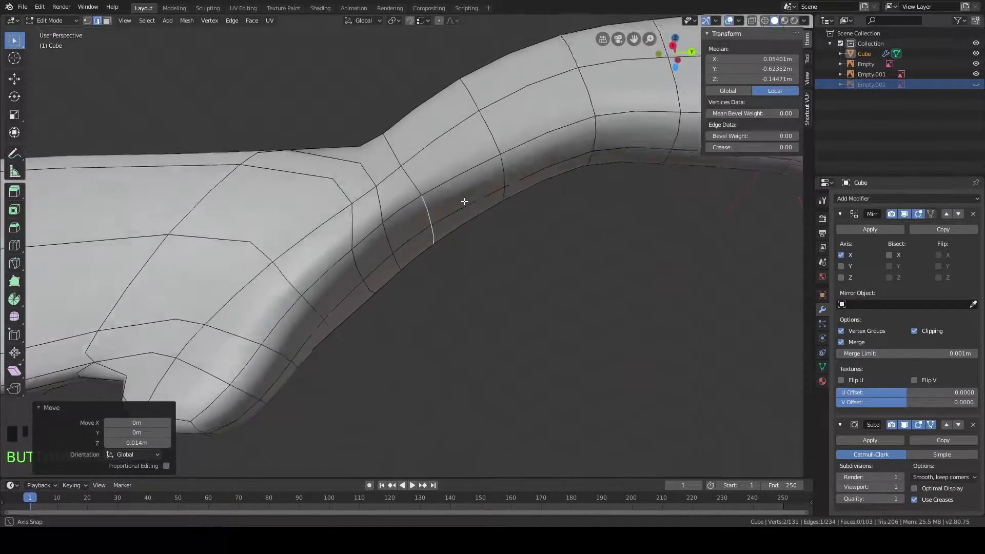
middle_drag(463, 198, 471, 229)
scroll(470, 229, down, 5)
click(904, 425)
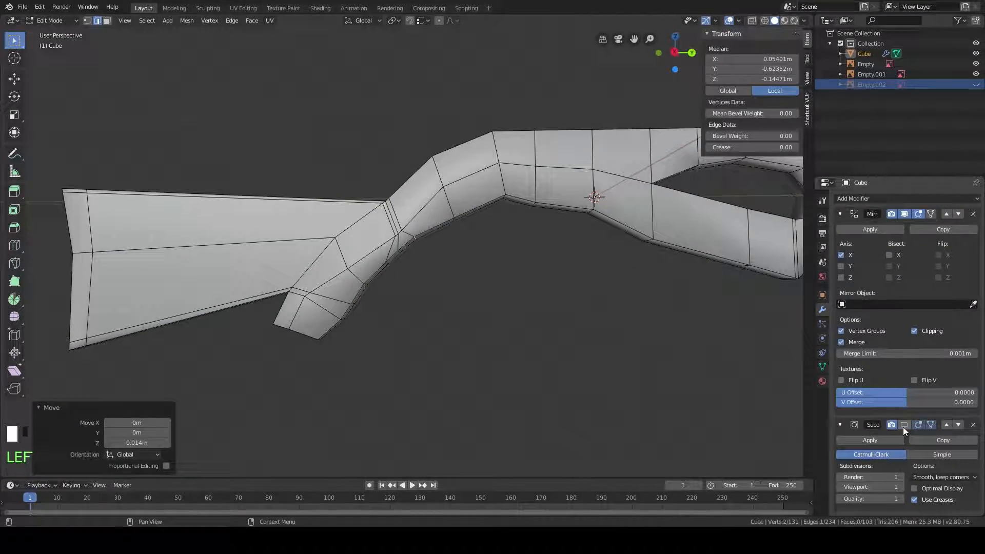
mouse_move(609, 317)
middle_down()
mouse_move(653, 370)
mouse_move(605, 325)
middle_up()
scroll(605, 325, up, 5)
mouse_move(518, 277)
middle_down()
mouse_move(540, 277)
mouse_move(522, 280)
middle_up()
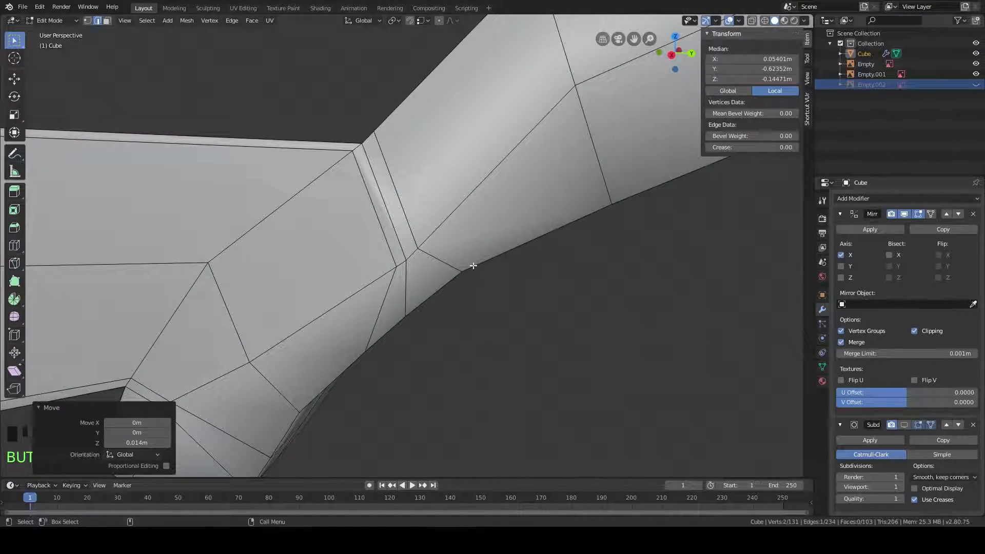
scroll(394, 273, down, 4)
scroll(375, 272, up, 3)
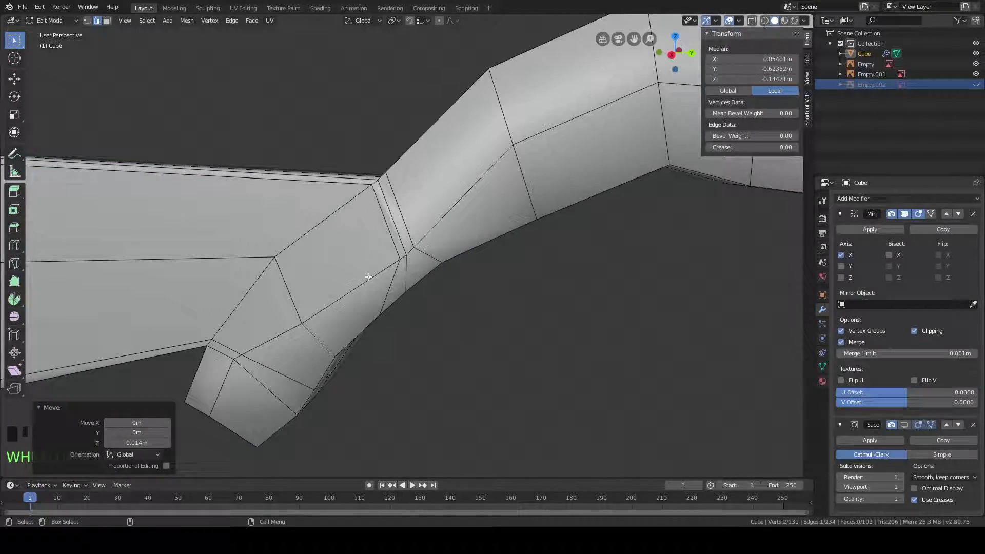
Step: Slide two individual vertices of the neck's tight edge loops along their edges to even out the spacing
click(87, 20)
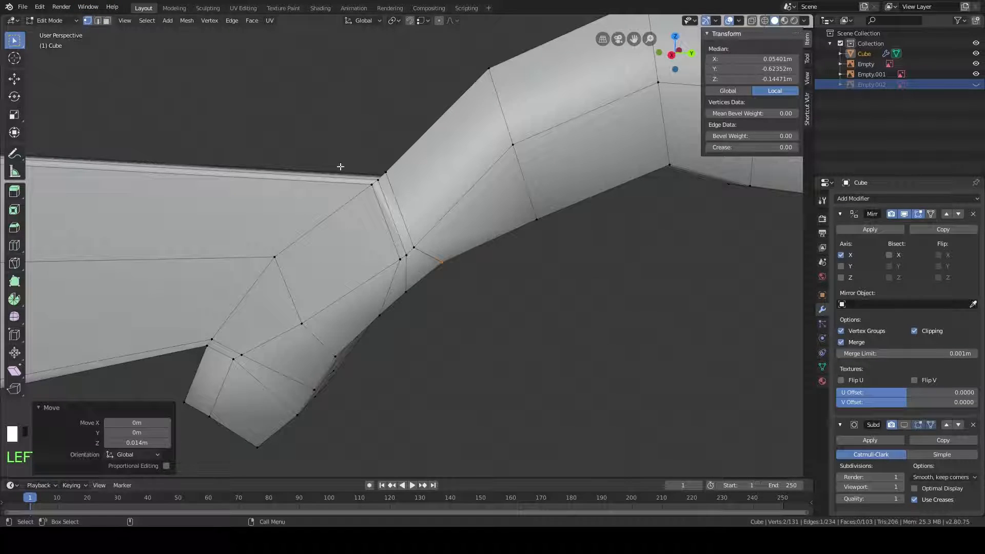
click(408, 252)
key(g)
key(g)
click(410, 256)
middle_drag(410, 258, 429, 219)
click(431, 221)
key(g)
key(g)
click(427, 233)
Step: Slide one more vertex on the neck's loops along its edge
scroll(420, 236, up, 2)
click(345, 241)
key(g)
key(g)
click(355, 237)
middle_drag(369, 246, 400, 267)
Step: Check the neck with the subdivision preview on, and turn the preview back off
click(904, 425)
middle_drag(744, 328, 510, 266)
scroll(552, 272, down, 7)
scroll(553, 273, up, 8)
click(904, 425)
Step: Slide the centre vertex on the neck's underside along its edge by a factor of 0.819
middle_drag(426, 277, 510, 270)
scroll(510, 270, up, 3)
key(g)
key(g)
click(455, 235)
Step: Turn the subdivision modifier's viewport display back on and examine the smoothed neck and grip
middle_drag(456, 235, 416, 249)
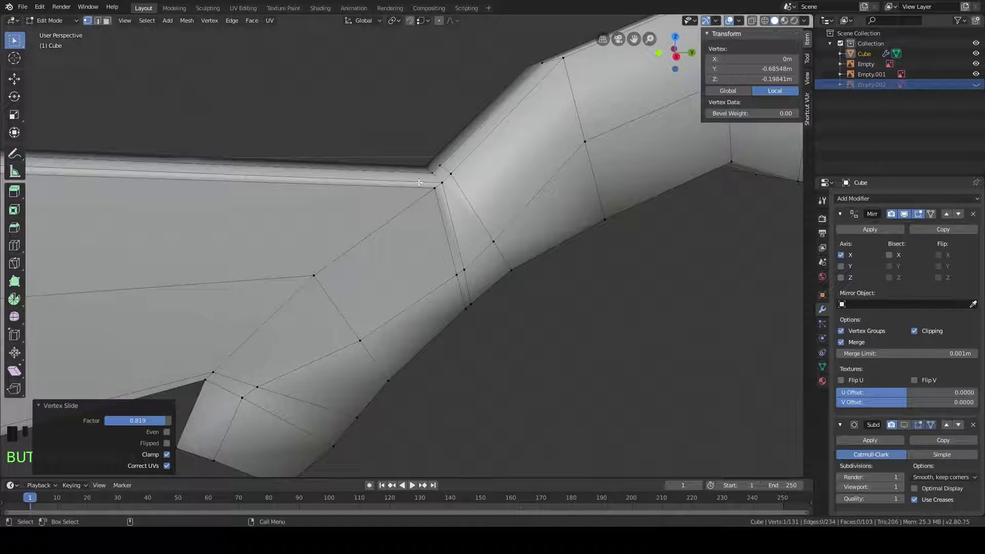
click(904, 425)
scroll(497, 288, down, 5)
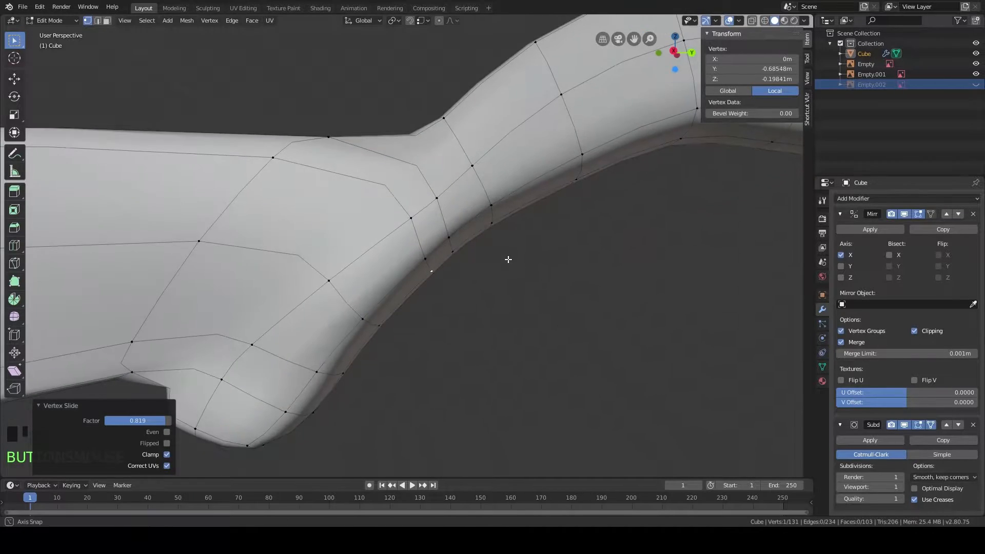
middle_drag(384, 243, 400, 262)
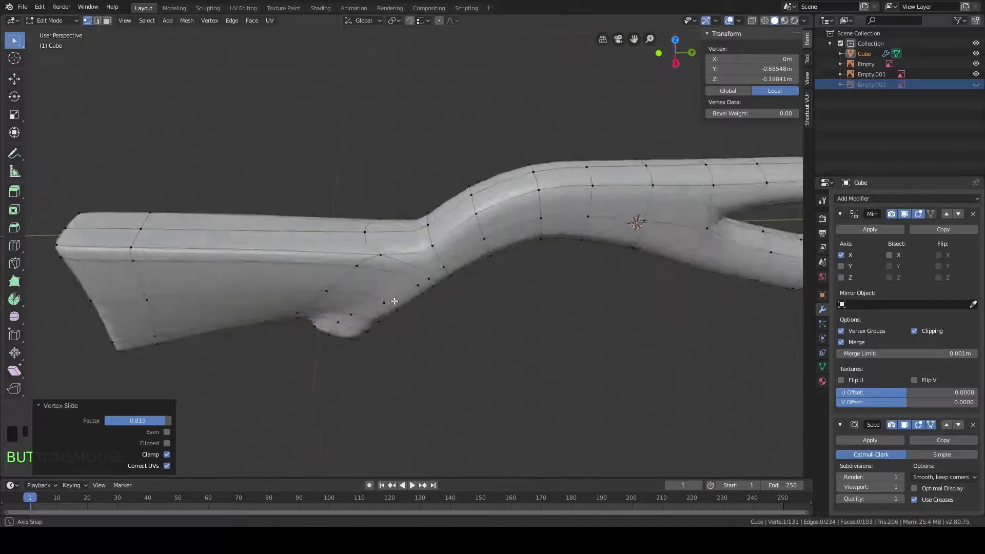
scroll(400, 262, up, 3)
scroll(400, 262, up, 2)
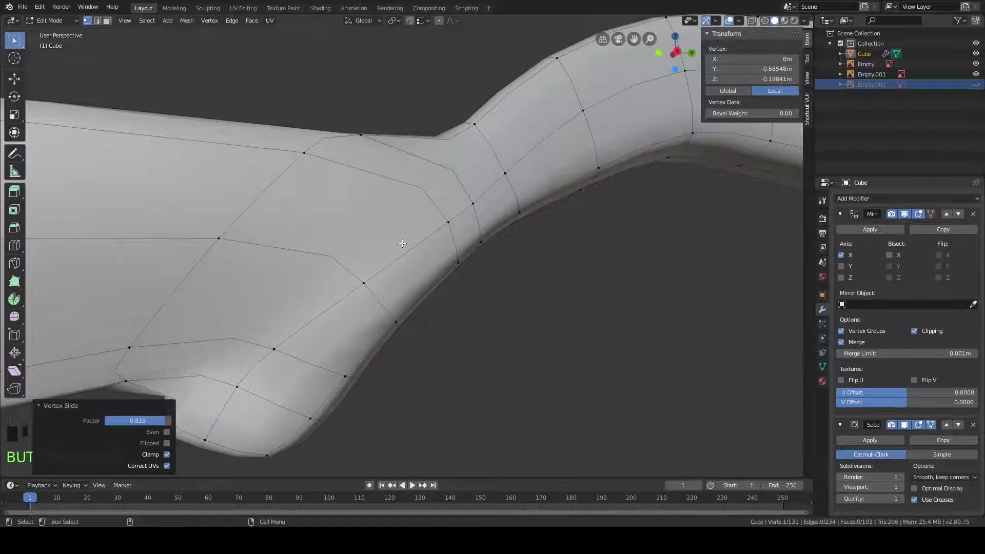
Step: Hide the subdivision preview and slide two side vertices of the neck's loops along their edges
click(905, 426)
scroll(526, 266, up, 1)
middle_drag(527, 265, 434, 150)
click(505, 235)
key(g)
key(g)
click(470, 279)
click(502, 279)
key(g)
key(g)
click(466, 309)
Step: Slide further neck loop vertices along their edges, the last by a factor of 0.859
key(g)
key(g)
click(495, 230)
key(g)
key(g)
click(404, 215)
Step: Compare the neck with the subdivision preview off and on, leaving it on, and examine the transition into the butt
middle_drag(404, 215, 477, 308)
click(905, 427)
middle_drag(569, 313, 466, 339)
click(905, 425)
click(905, 425)
scroll(520, 269, up, 2)
mouse_move(476, 285)
middle_down()
mouse_move(470, 293)
mouse_move(451, 256)
mouse_move(484, 274)
mouse_move(483, 300)
middle_up()
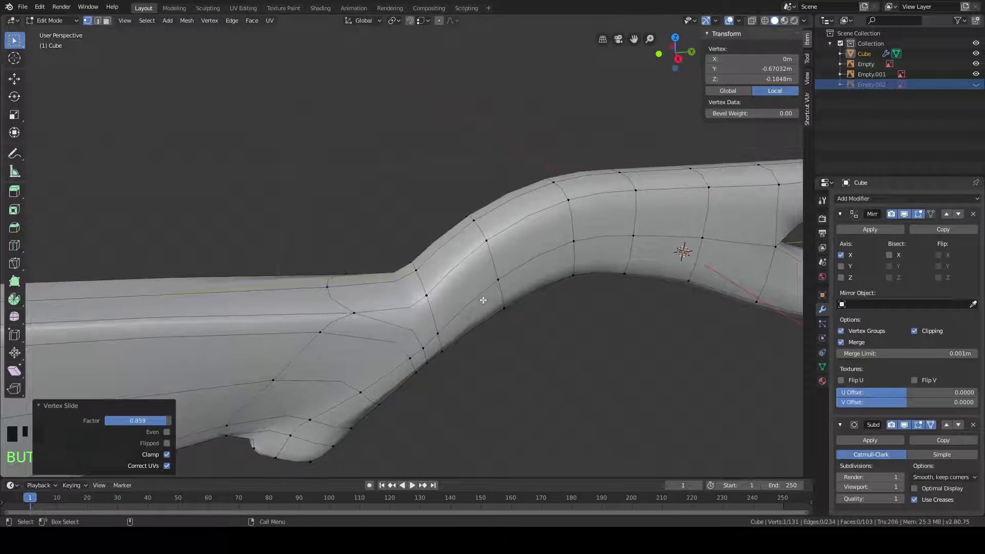
Step: Try moving the two vertices at the top of the neck's junction with the butt along Z, checking the subdivision preview
click(411, 264)
shift+click(417, 270)
click(905, 424)
scroll(516, 359, up, 1)
middle_drag(515, 365, 525, 313)
key(g)
key(z)
click(520, 310)
click(905, 426)
Step: Try a second Z move of the neck's top junction vertices, and undo these vertical adjustments
scroll(518, 318, down, 1)
key(g)
key(z)
click(448, 282)
click(906, 427)
click(905, 427)
key(ctrl+z)
key(ctrl+z)
key(ctrl+z)
key(ctrl+z)
key(ctrl+z)
Step: Slide the neck's edge loop near the butt by a factor of 0.283, and undo a trial scaling of it
key(g)
key(g)
click(493, 269)
key(s)
click(497, 270)
key(ctrl+z)
Step: Examine the stock's overall shape from the side, above and below, checking the neck and butt transition
scroll(496, 268, down, 2)
middle_drag(496, 267, 460, 163)
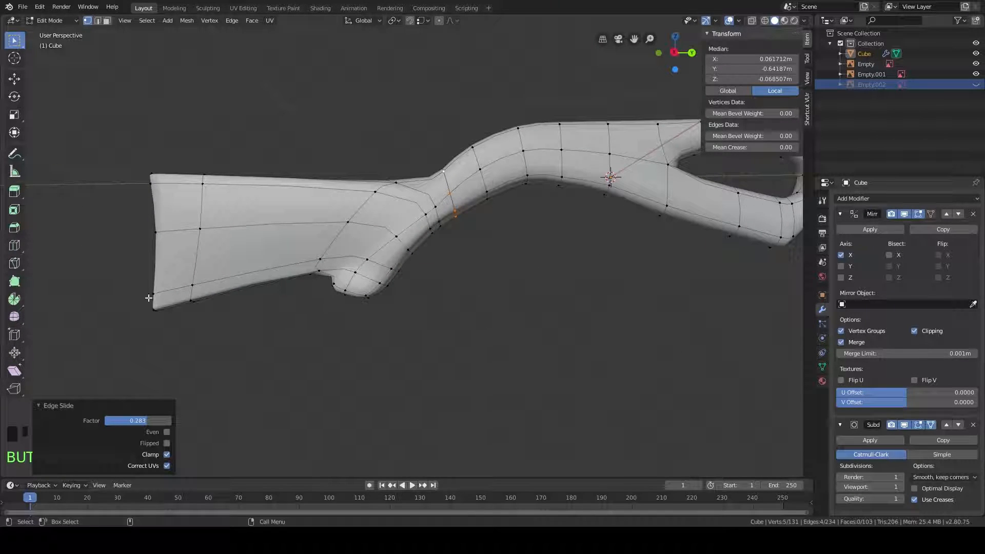
middle_drag(402, 272, 568, 194)
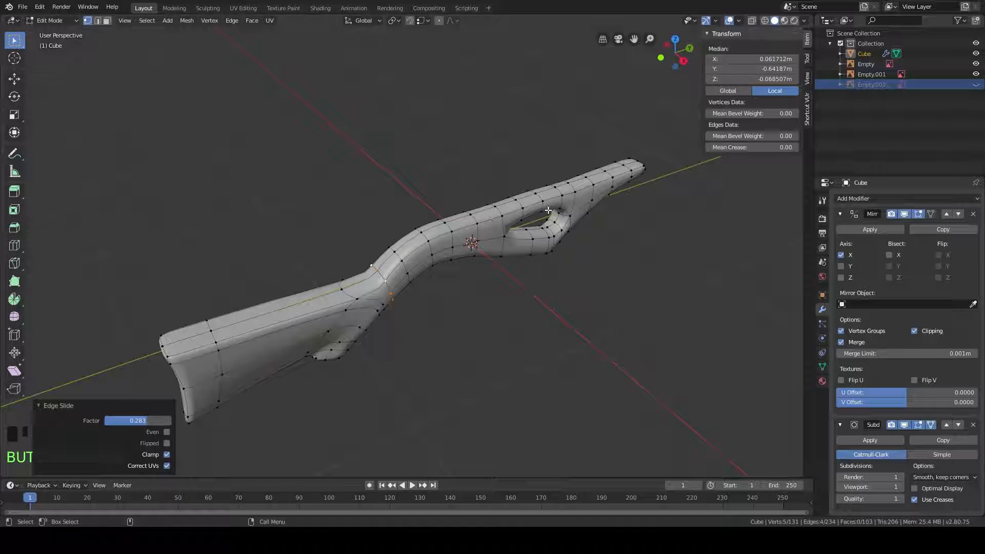
middle_drag(304, 342, 378, 243)
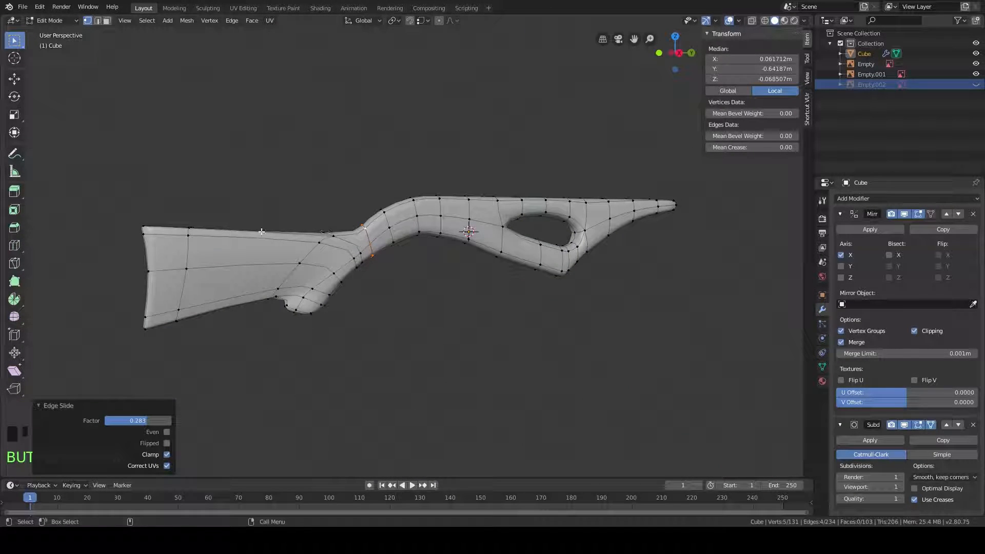
scroll(389, 276, up, 4)
middle_drag(589, 342, 472, 256)
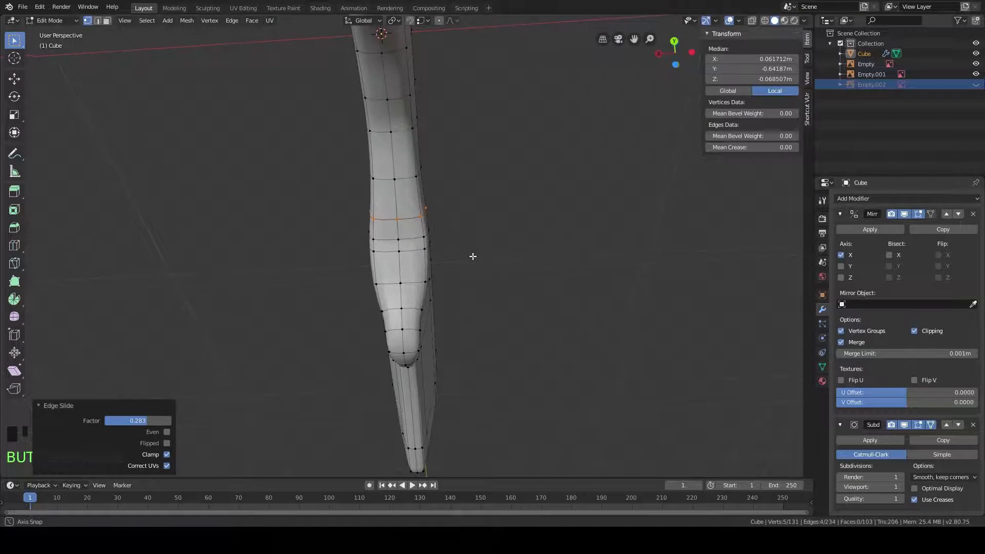
middle_drag(409, 279, 490, 316)
scroll(404, 256, down, 4)
scroll(475, 306, up, 4)
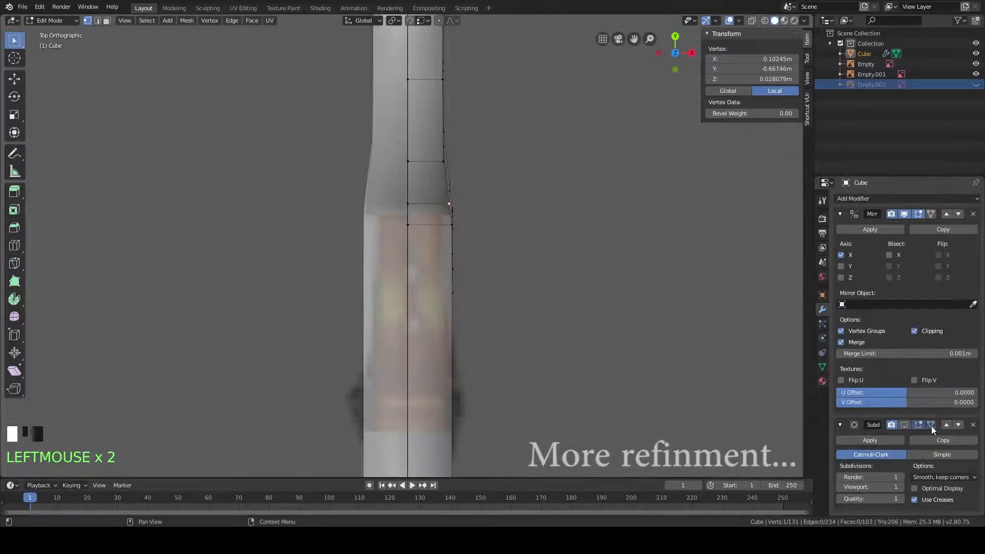
Step: Make the mesh see-through and move an edge on the side of the lower neck along X
key(alt+z)
middle_drag(377, 247, 518, 245)
click(390, 221)
shift+click(396, 237)
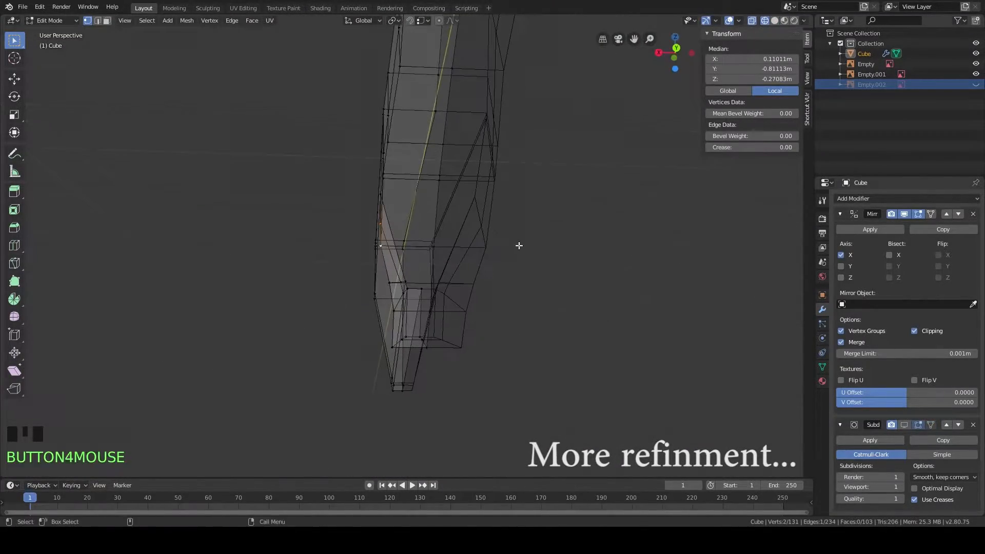
key(g)
key(x)
click(496, 240)
Step: Adjust the width near the lower protrusion by moving its side vertices along X in successive passes
click(385, 282)
key(g)
key(x)
mouse_move(451, 241)
middle_down()
mouse_move(492, 262)
mouse_move(447, 256)
middle_up()
click(537, 279)
shift+click(391, 267)
key(g)
key(x)
shift+click(393, 264)
key(g)
key(x)
click(521, 257)
Step: Move another side vertex near the butt along X, and restore solid shading with the subdivision preview
click(351, 302)
middle_drag(390, 288, 436, 273)
key(g)
key(x)
key(shift+z)
click(904, 425)
middle_drag(514, 328, 453, 285)
scroll(571, 347, down, 8)
scroll(460, 327, up, 8)
Step: Slide three neighbouring vertices on the neck's side along their edges
click(410, 226)
shift+click(424, 213)
shift+click(468, 188)
key(g)
key(g)
middle_drag(436, 231, 377, 216)
Step: Select two more vertices on the neck's side and slide them repeatedly along their edges to even the loops
click(441, 213)
shift+click(482, 154)
key(g)
key(g)
key(g)
key(g)
click(524, 150)
key(g)
key(g)
click(356, 248)
Step: Move a side vertex of the protrusion below the butt 0.0173 m along X
middle_drag(356, 248, 452, 213)
click(447, 212)
key(g)
key(x)
click(526, 206)
Step: Switch to wireframe shading, select the whole butt section and shift it about 0.044 m along Y towards the neck
middle_drag(526, 206, 457, 220)
scroll(433, 229, up, 2)
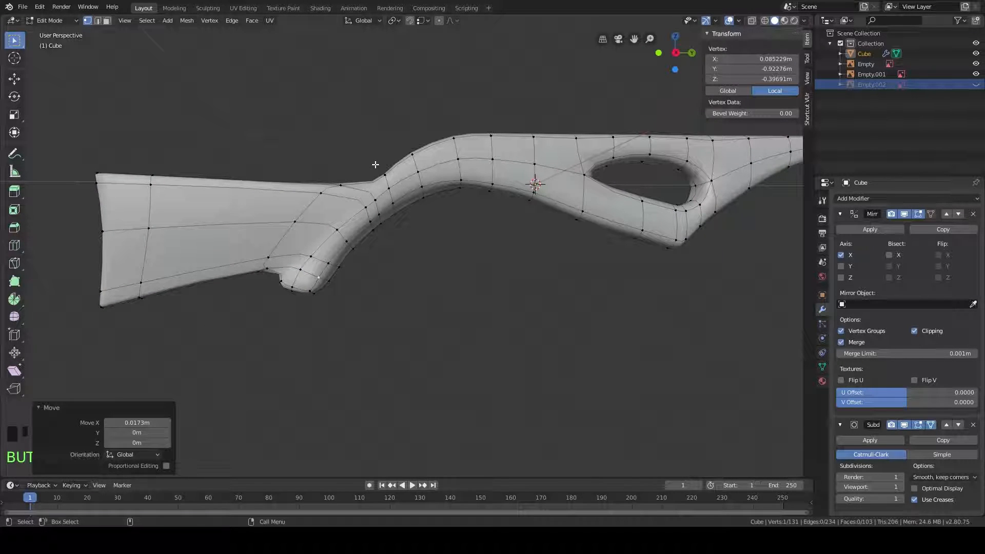
key(x)
key(Escape)
key(z)
click(353, 174)
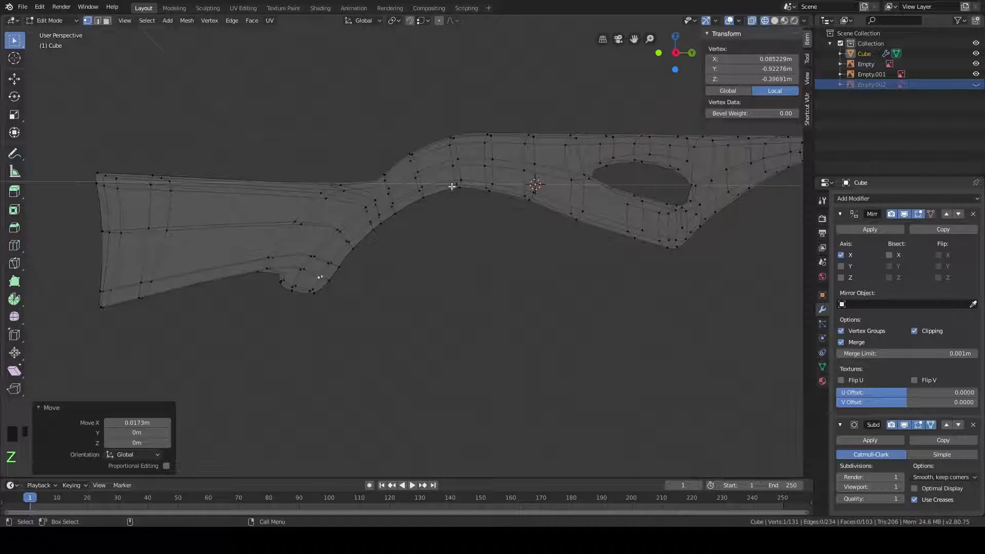
mouse_move(396, 136)
mouse_down()
mouse_move(392, 253)
mouse_move(68, 335)
mouse_up()
middle_drag(319, 298, 322, 292)
key(g)
key(y)
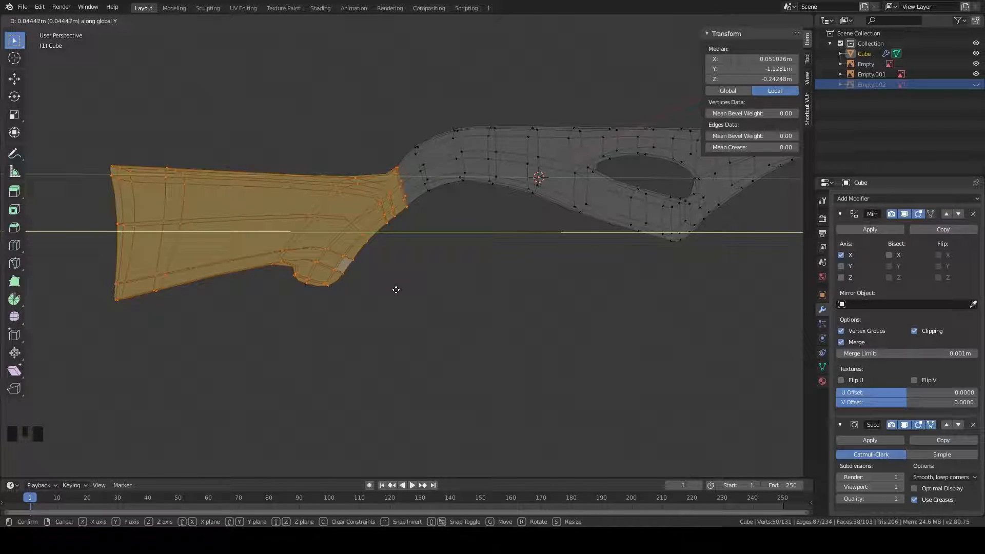
click(397, 290)
Step: Slide the edge loop in the neck's upward bend away from the butt by a factor of about -0.27
alt+click(419, 161)
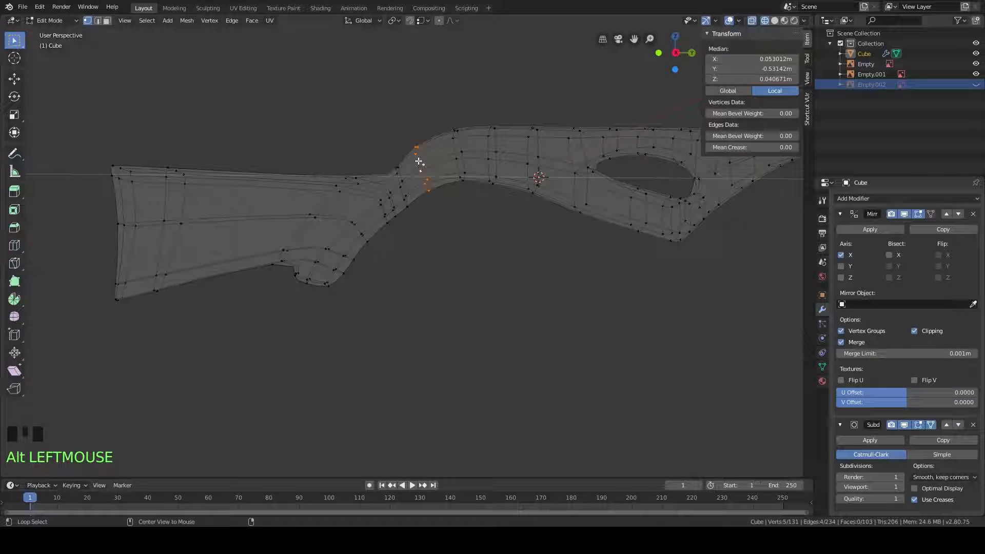
key(g)
key(g)
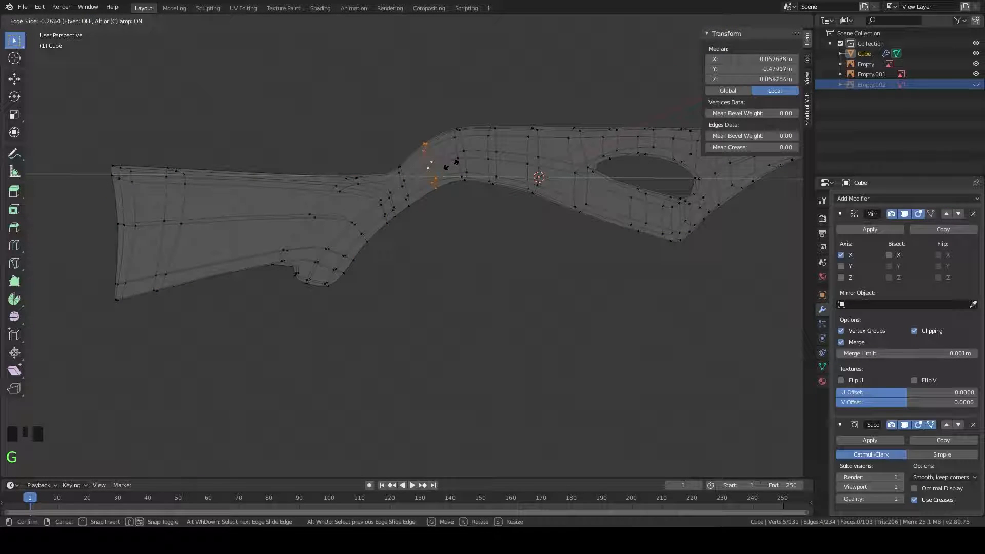
click(451, 165)
Step: Rotate the neck loop nearest the butt 14.7° about X and raise it about 0.02 m along Z
middle_drag(453, 208, 452, 189)
drag(401, 306, 100, 105)
middle_drag(436, 191, 453, 192)
alt+click(413, 187)
key(g)
key(z)
click(434, 212)
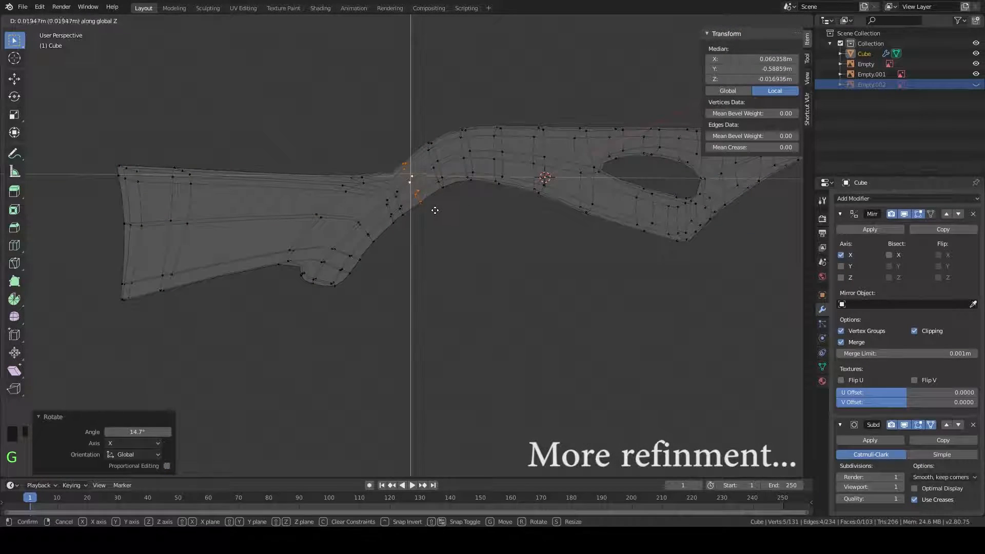
Step: In the right side view, reposition the vertex at the top of the neck to follow the reference image
key(KP_3)
scroll(433, 213, up, 4)
shift+middle_drag(434, 213, 434, 252)
click(390, 146)
key(g)
click(389, 162)
Step: Select three vertices of the neck's loop near the butt and move them -0.00127 m along Y and 0.014 m along Z
drag(400, 266, 352, 199)
key(g)
click(370, 200)
scroll(401, 206, down, 6)
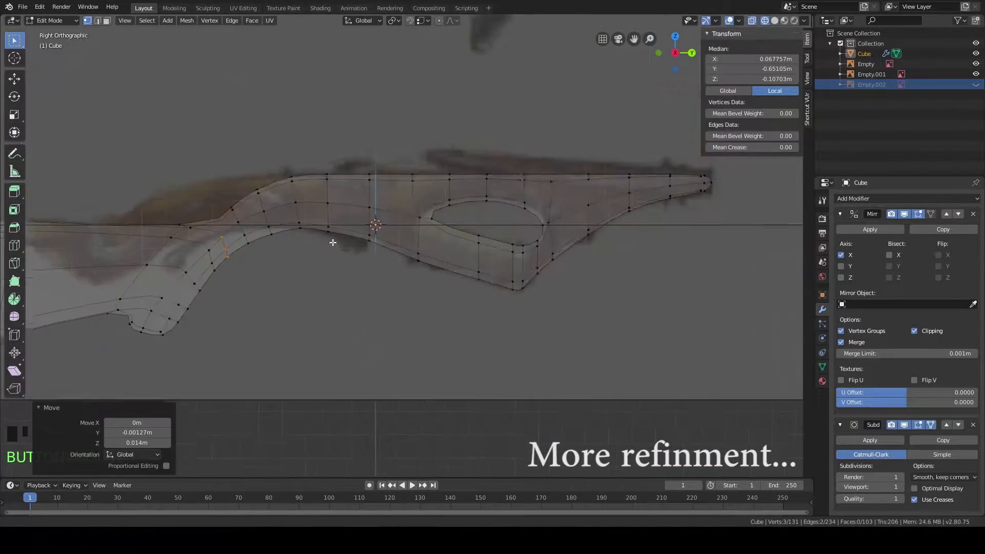
Step: Reposition two groups of vertices on the neck near the butt to follow the reference image
scroll(356, 245, up, 5)
shift+middle_drag(330, 266, 273, 231)
scroll(323, 200, up, 6)
shift+middle_drag(323, 200, 481, 211)
drag(368, 266, 326, 171)
key(g)
click(385, 237)
drag(273, 235, 328, 296)
key(g)
click(315, 288)
Step: Scale the selected neck vertices along Z and move them to even out the loop
shift+middle_drag(470, 193, 484, 218)
key(s)
key(z)
click(452, 237)
key(g)
click(449, 234)
Step: Reposition the two vertices on the neck's upper edge where it rises from the butt
drag(374, 138, 411, 167)
key(g)
click(425, 165)
middle_drag(431, 174, 477, 206)
click(903, 425)
click(903, 425)
scroll(513, 225, down, 3)
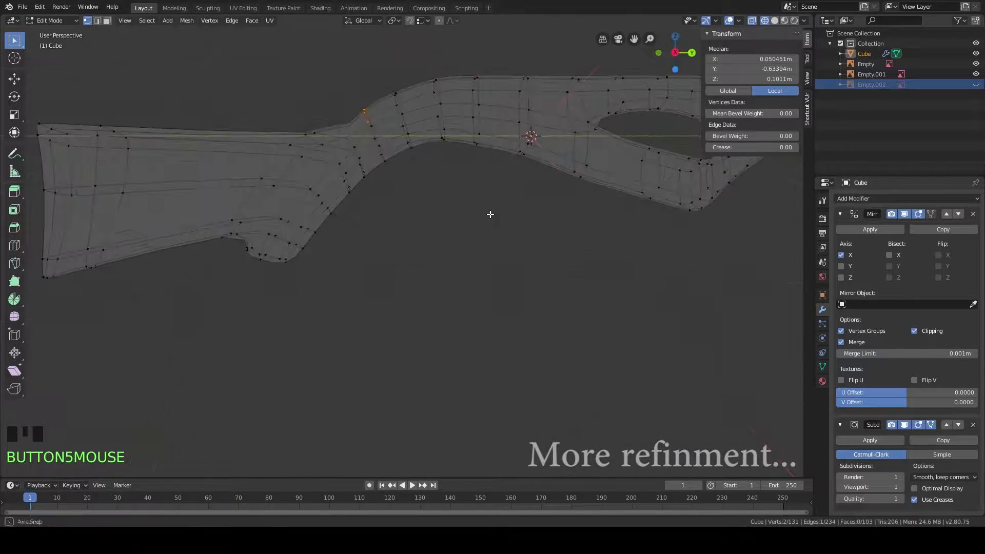
Step: Show the stock in solid shading, leave Edit Mode and examine its overall shape
key(z)
click(505, 220)
shift+middle_drag(512, 154, 467, 198)
scroll(467, 198, down, 4)
mouse_move(530, 218)
middle_down()
mouse_move(528, 200)
mouse_move(437, 150)
mouse_move(442, 201)
mouse_move(638, 238)
mouse_move(602, 264)
mouse_move(546, 268)
mouse_move(503, 238)
mouse_move(444, 217)
mouse_move(441, 239)
mouse_move(426, 225)
middle_up()
scroll(508, 216, down, 4)
scroll(545, 268, up, 3)
key(Tab)
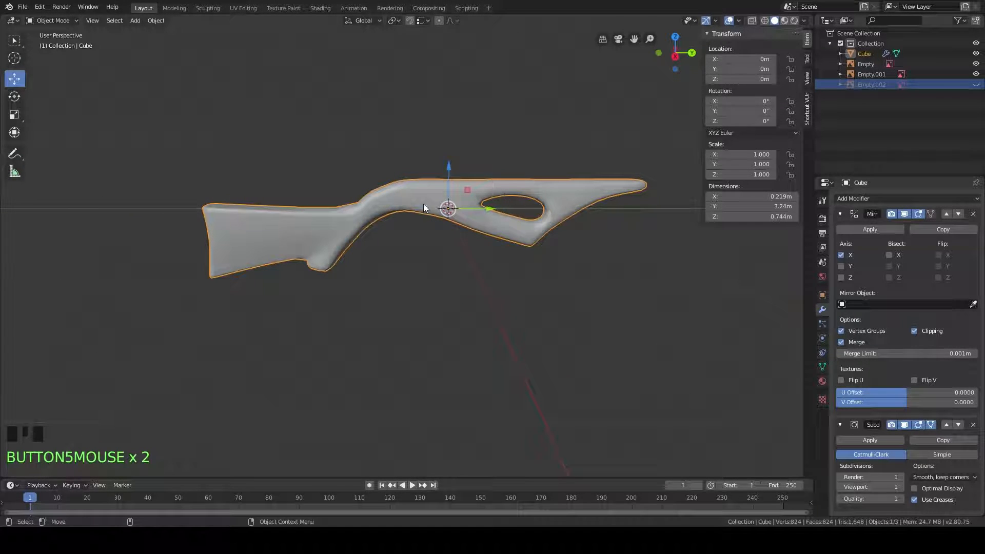
scroll(400, 221, up, 4)
middle_drag(399, 221, 432, 242)
scroll(433, 241, up, 2)
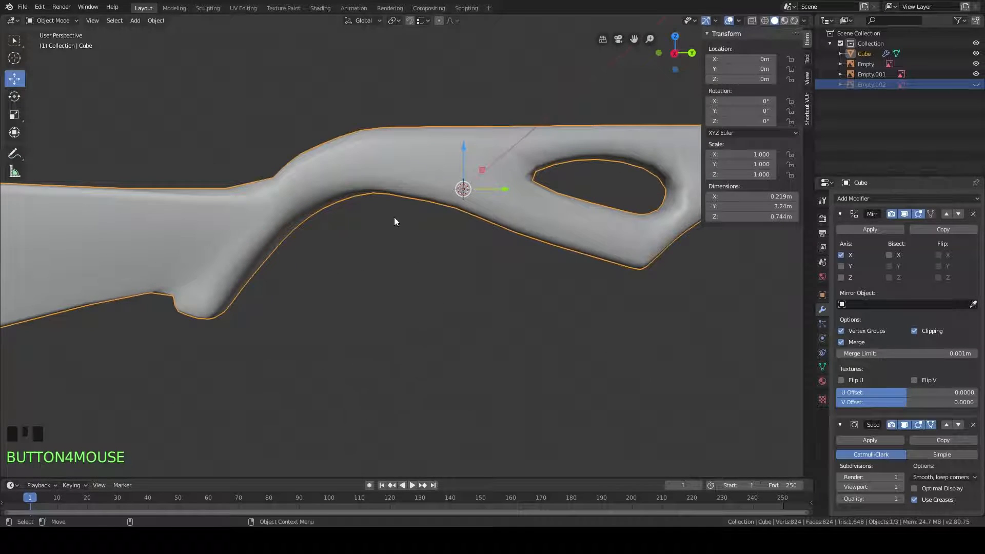
scroll(481, 223, down, 4)
scroll(479, 217, up, 1)
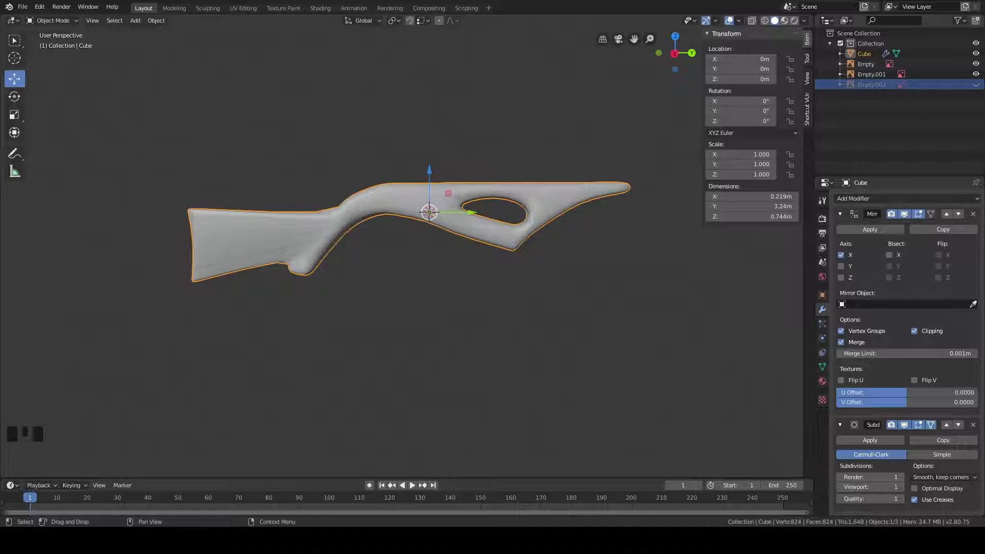
Step: Temporarily show the Empty.002 reference and hide the stock to examine the reference images from the top and right views
click(976, 84)
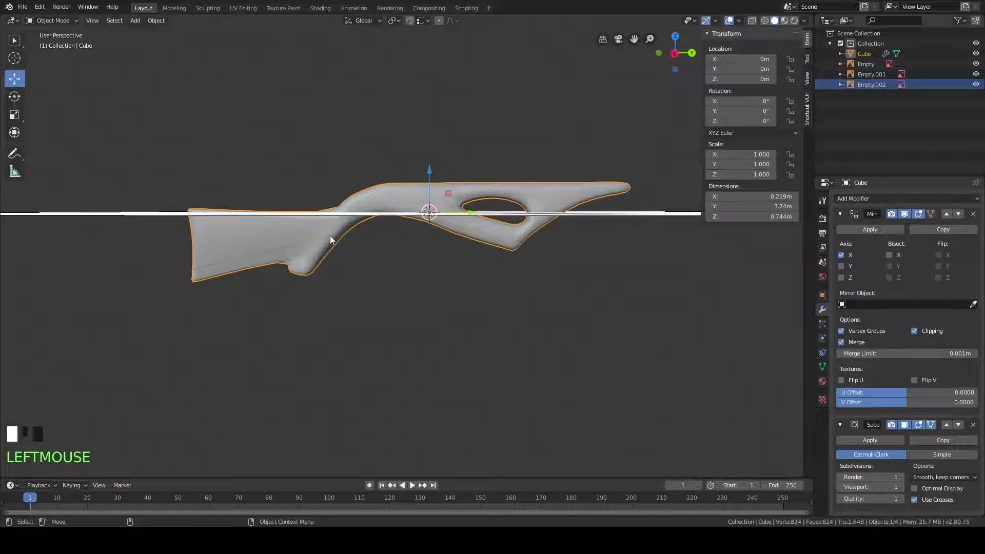
key(KP_7)
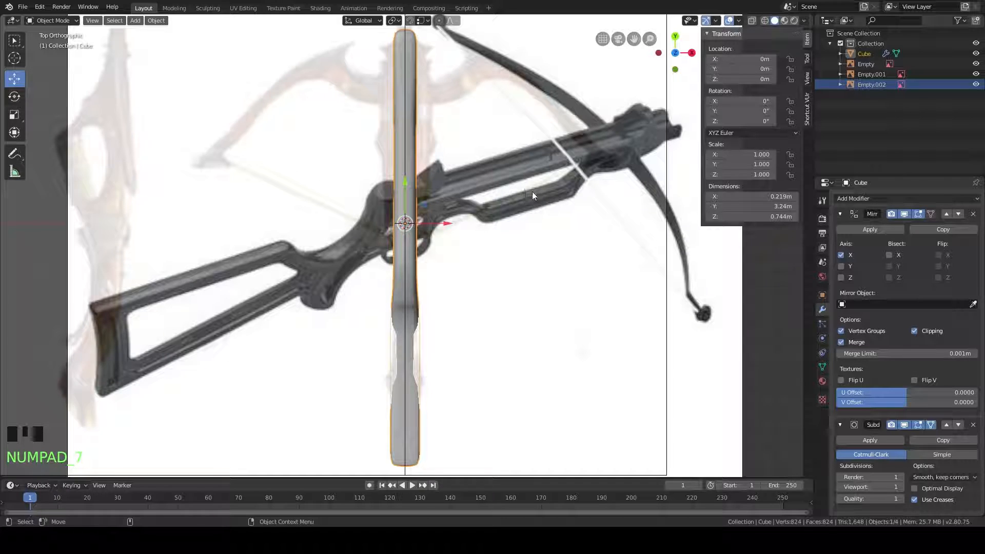
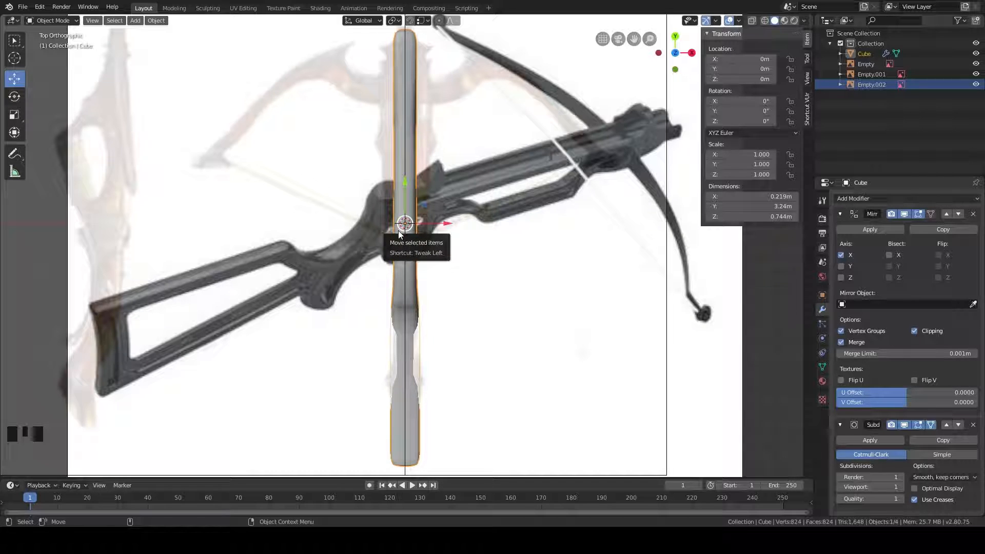
key(KP_3)
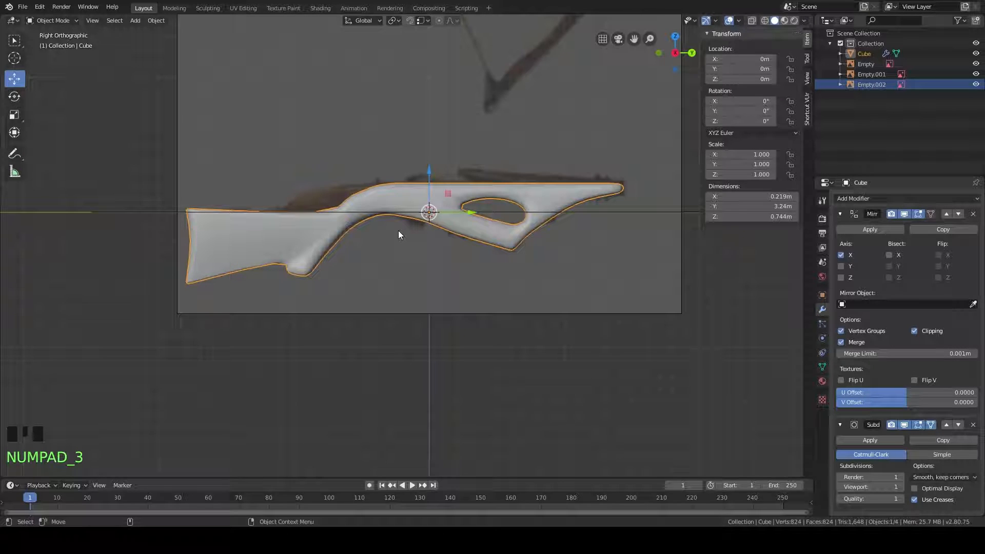
click(976, 54)
scroll(418, 288, up, 5)
shift+middle_drag(388, 238, 445, 298)
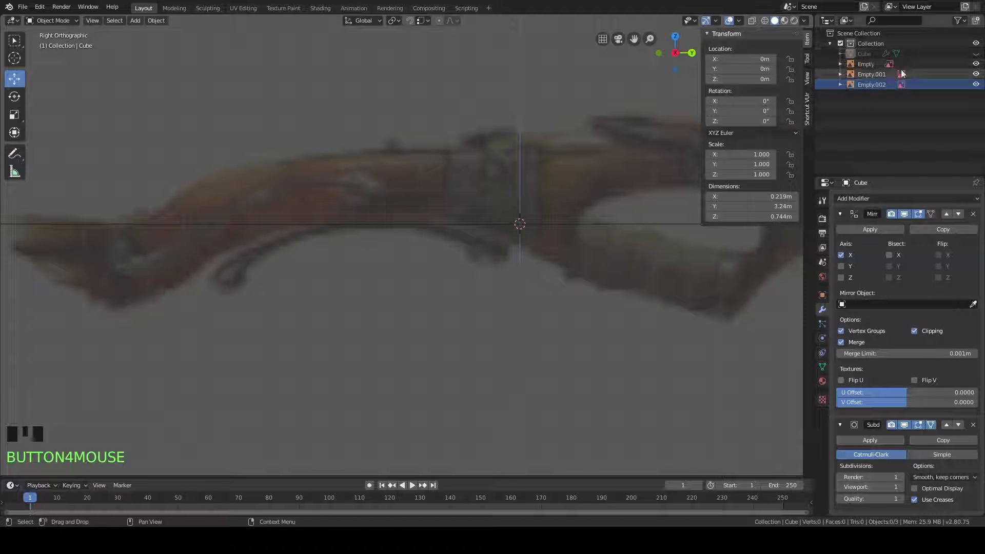
click(976, 54)
shift+middle_drag(528, 321, 464, 200)
scroll(475, 233, down, 2)
scroll(473, 233, up, 1)
click(976, 85)
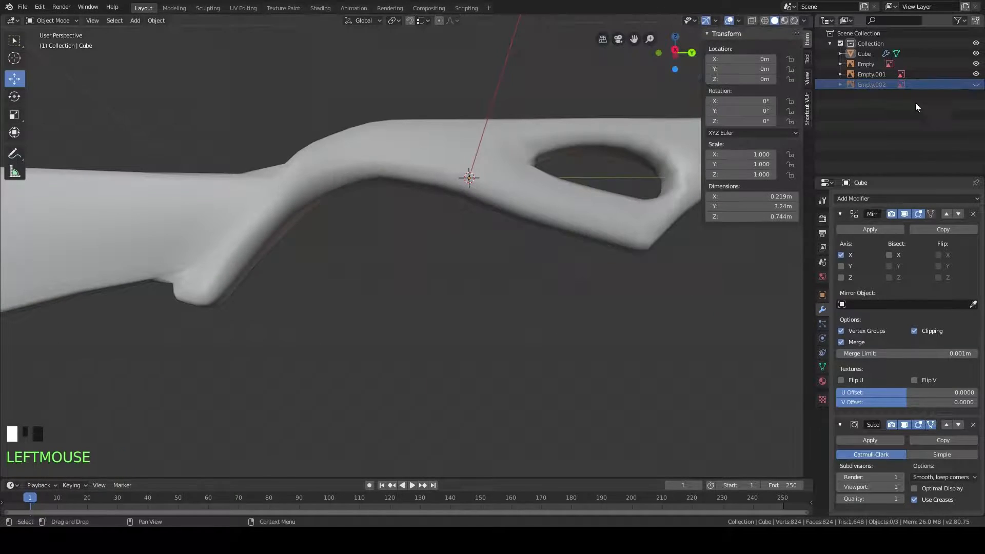
Step: Examine the stock's mesh from the underside and compare it with the crossbow reference in top view
middle_drag(518, 221, 534, 229)
click(441, 180)
key(Tab)
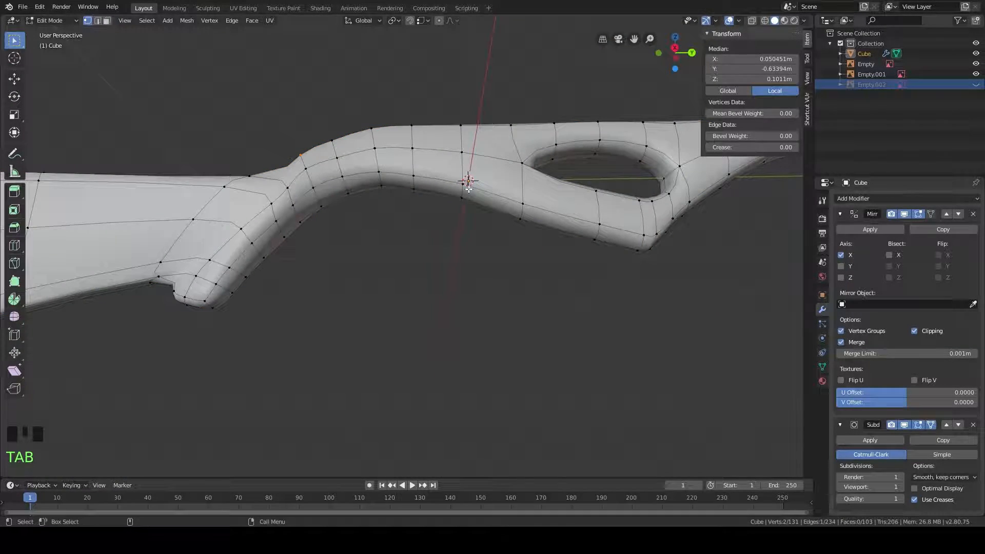
scroll(386, 166, up, 2)
middle_drag(386, 166, 488, 132)
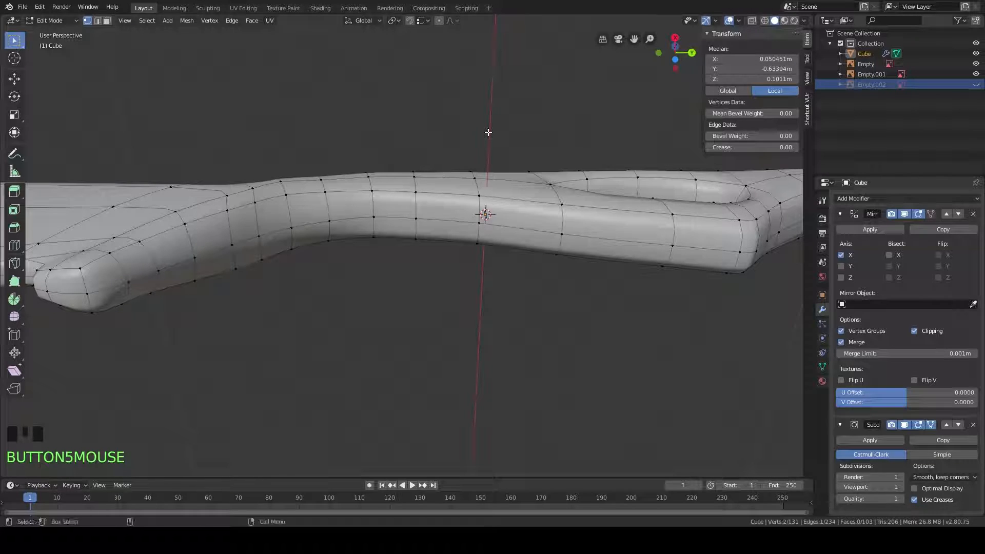
middle_drag(492, 176, 495, 217)
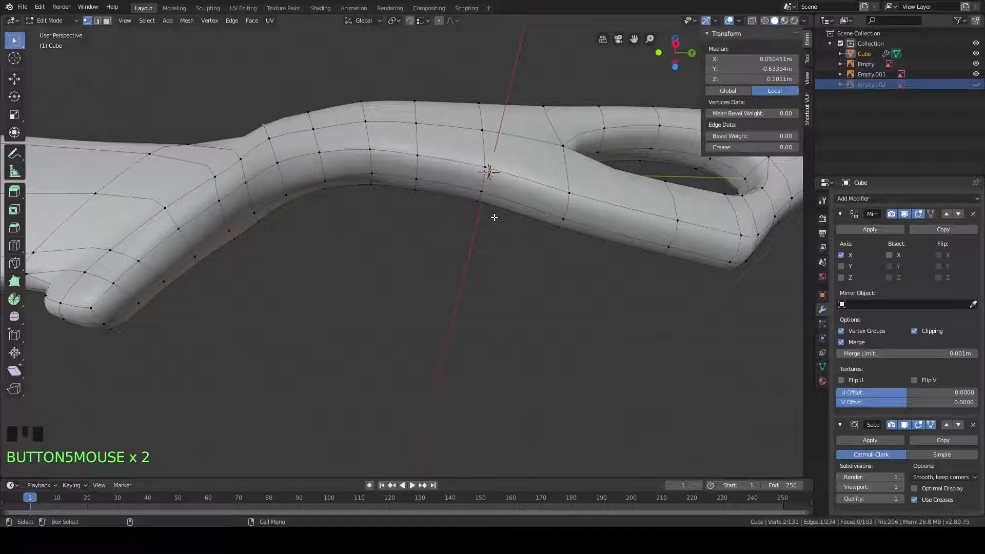
key(KP_7)
scroll(494, 217, down, 6)
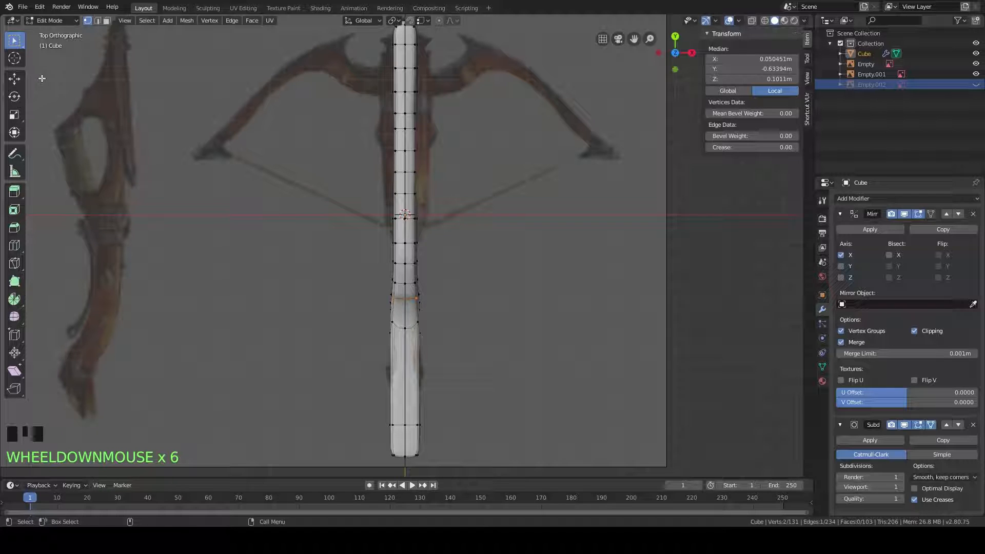
shift+middle_drag(452, 197, 451, 198)
key(q)
shift+middle_drag(531, 157, 507, 205)
key(Tab)
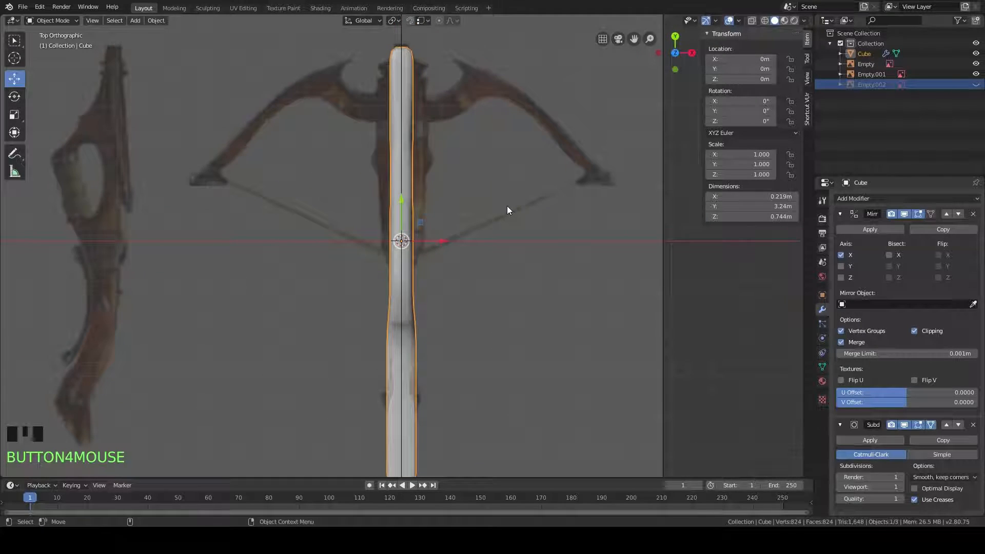
Step: Add a 2 m cube mesh at the origin and enter Edit Mode on it
key(shift+a)
mouse_move(490, 105)
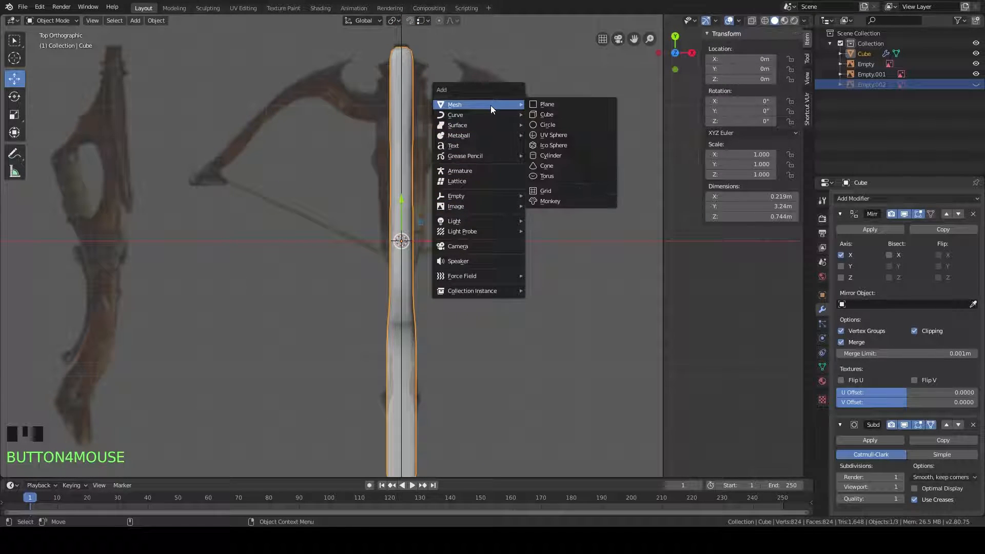
click(559, 114)
shift+middle_drag(519, 258, 526, 220)
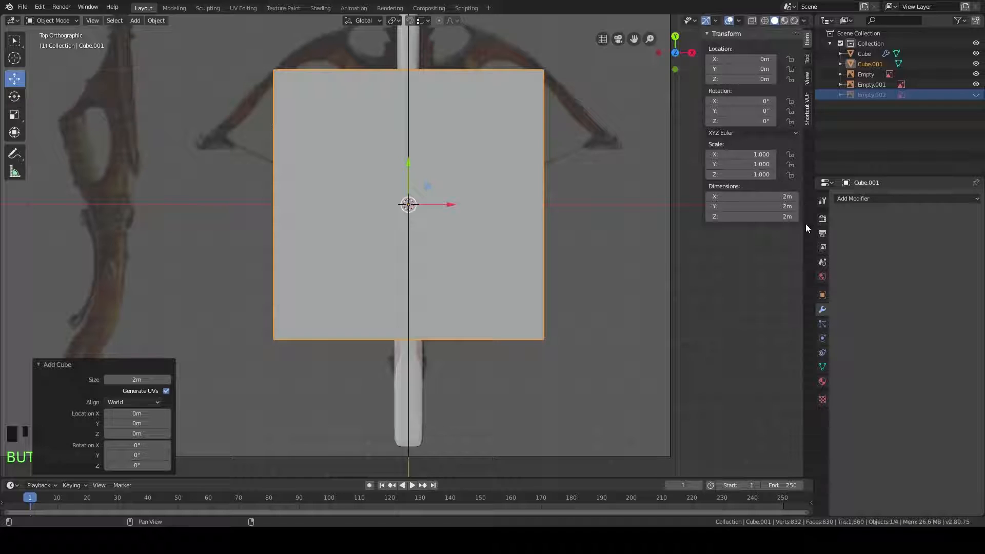
key(Tab)
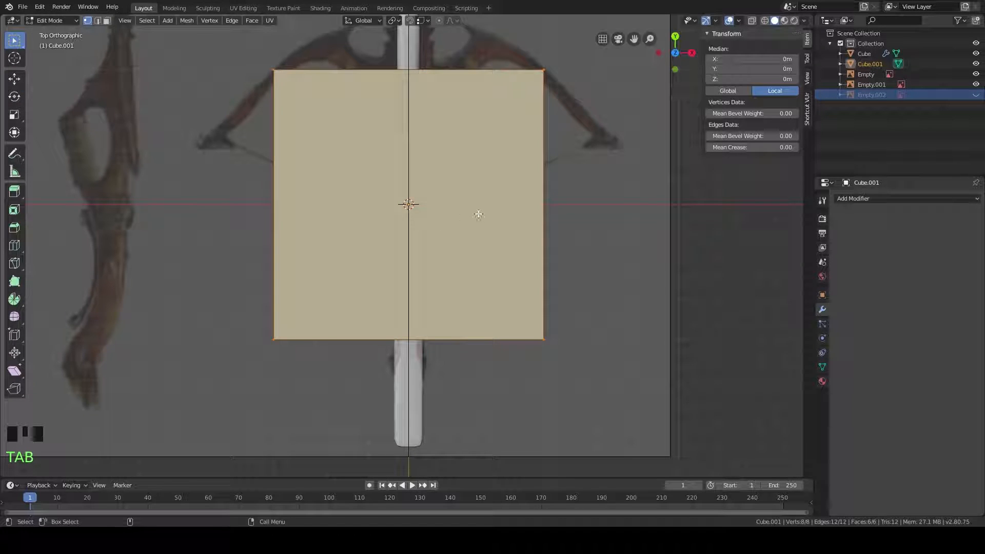
Step: Cut one centred edge loop along Y through the new cube and delete the vertices of its negative-X side
click(14, 264)
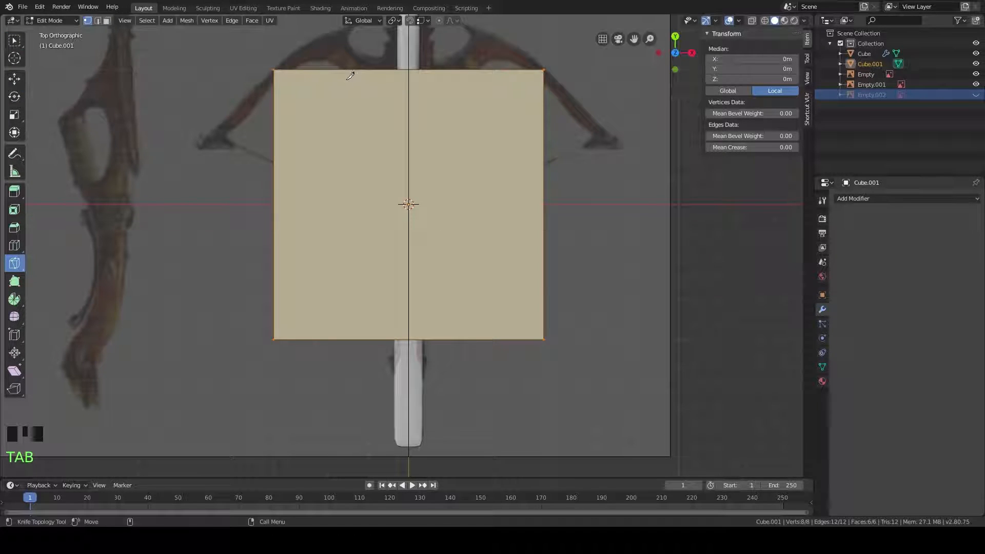
click(15, 245)
click(415, 69)
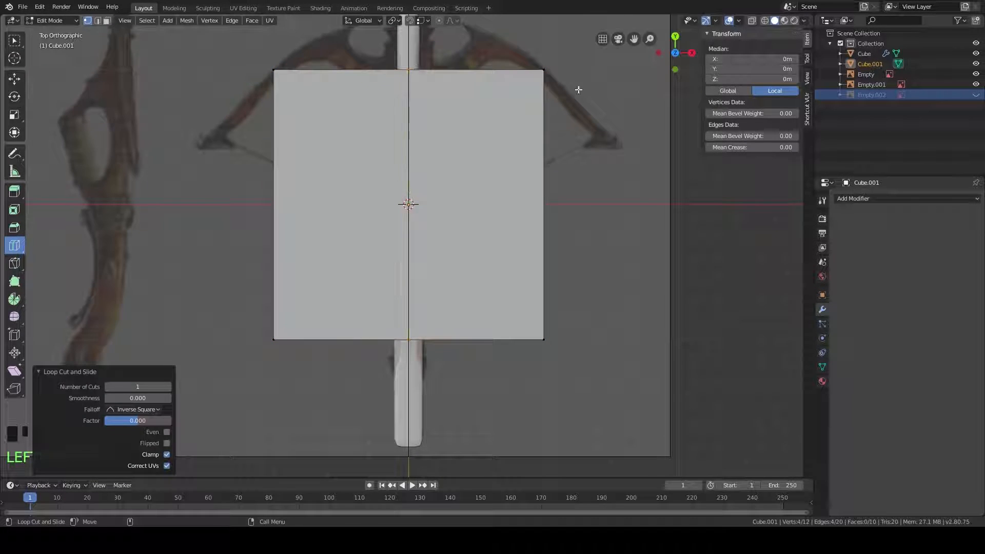
key(z)
click(343, 139)
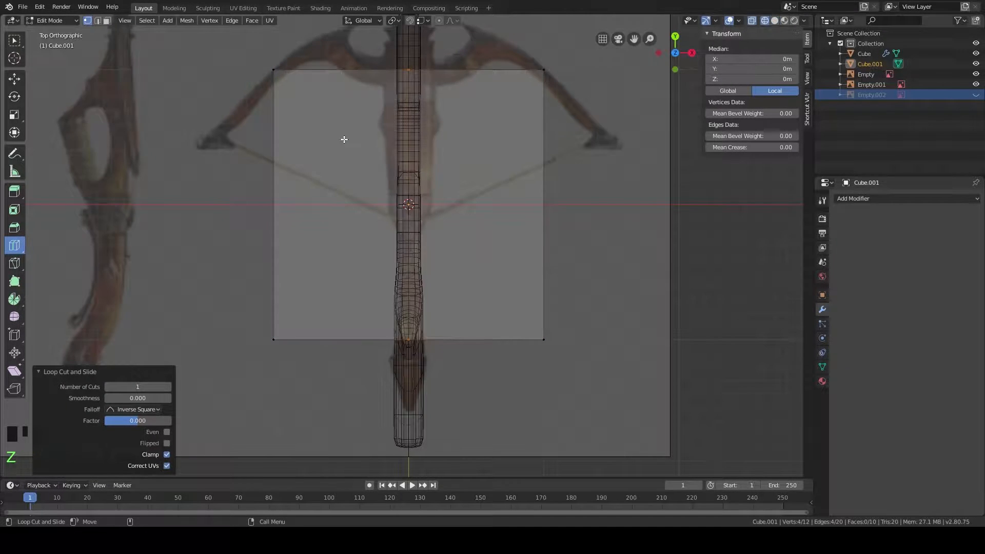
click(14, 40)
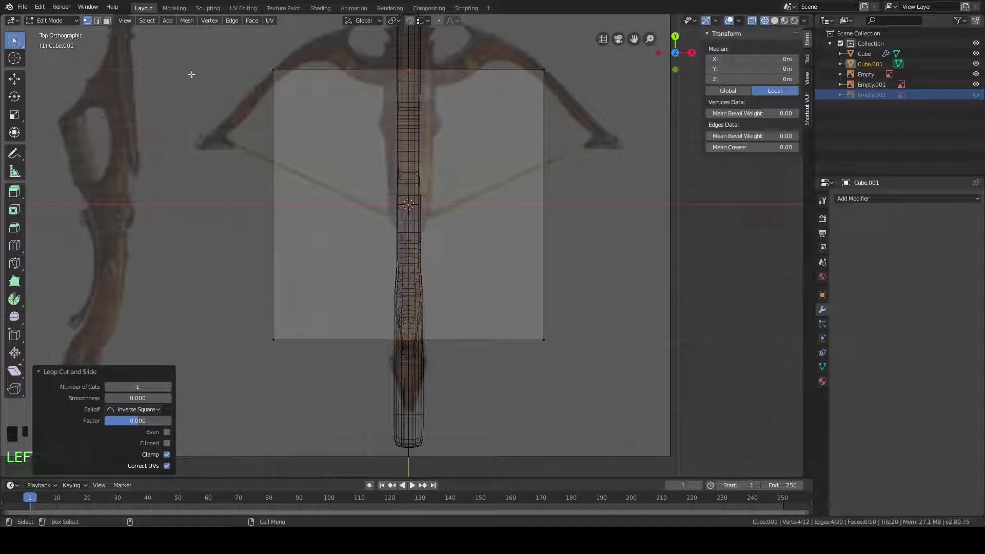
drag(244, 94, 323, 462)
key(x)
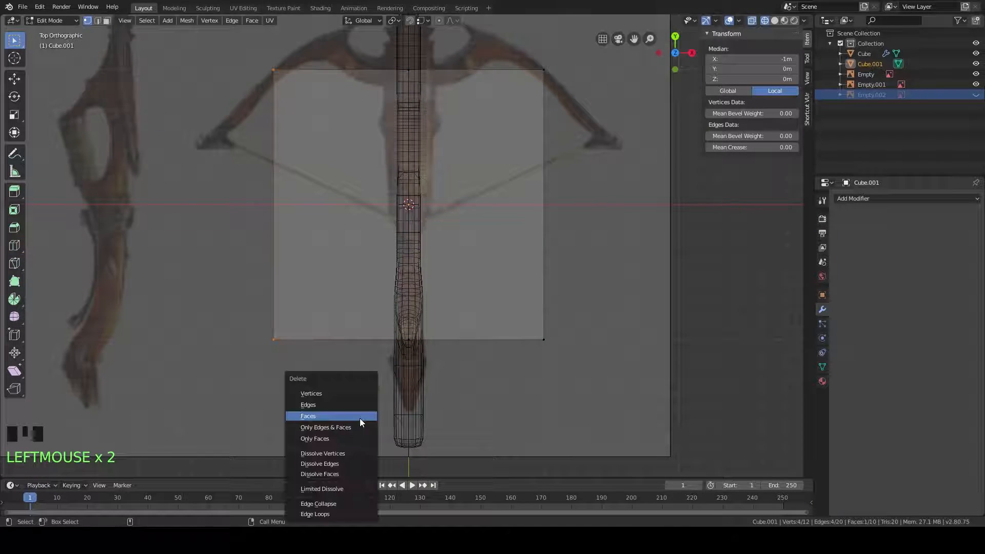
click(340, 393)
Step: Add a Mirror modifier on the X axis to the half cube and enable clipping
click(898, 200)
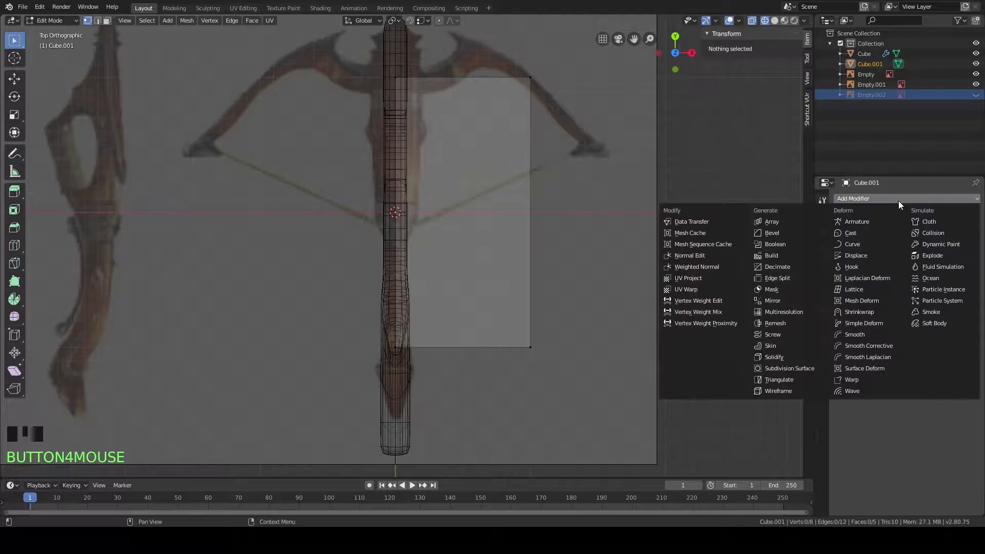
click(781, 301)
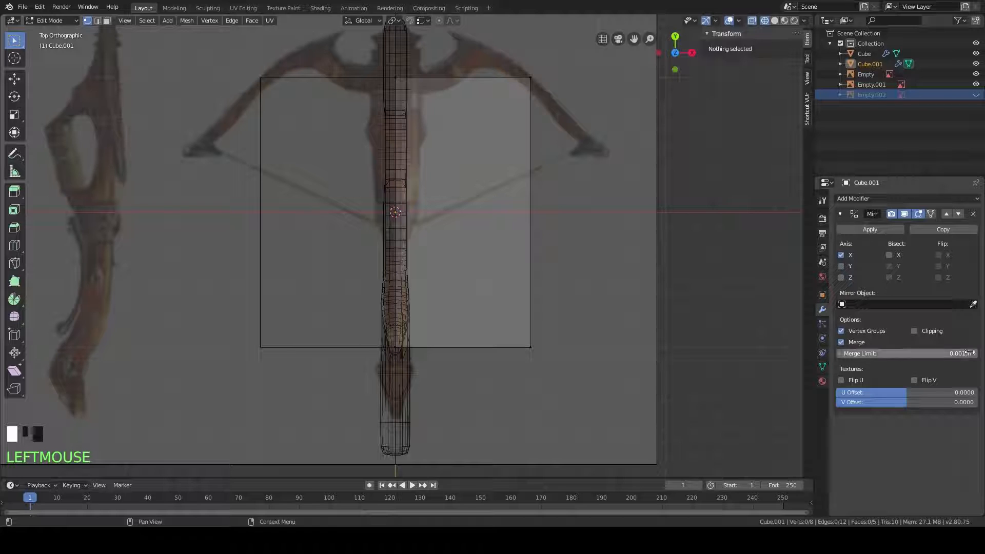
click(914, 331)
Step: Scale the whole half cube by 0.074 and move its outer side face -0.475 m along X
middle_drag(524, 268, 517, 286)
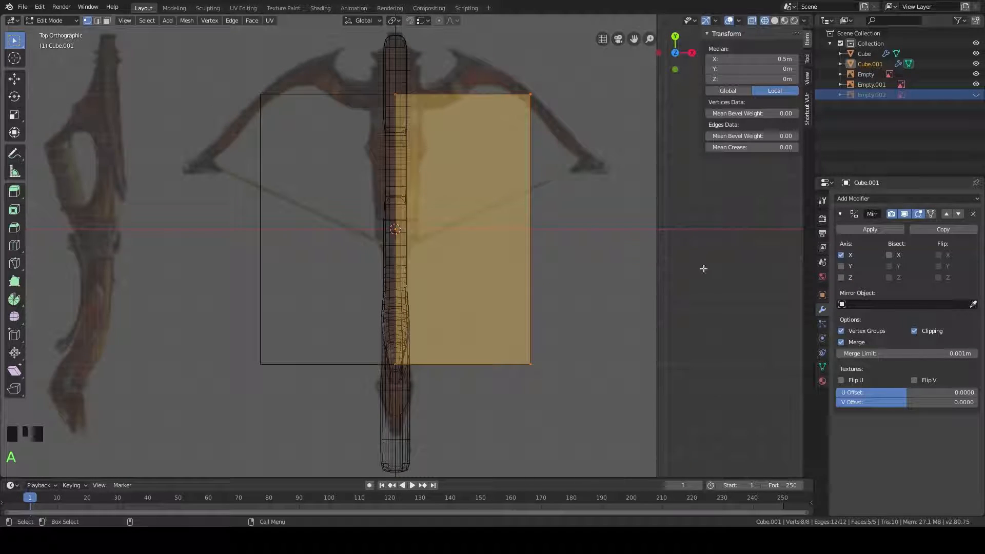
key(s)
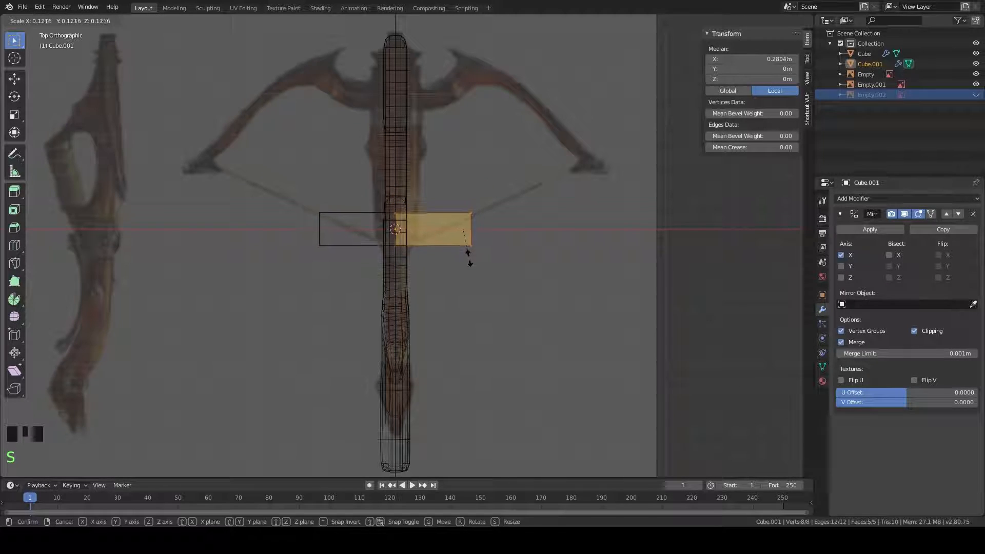
click(464, 245)
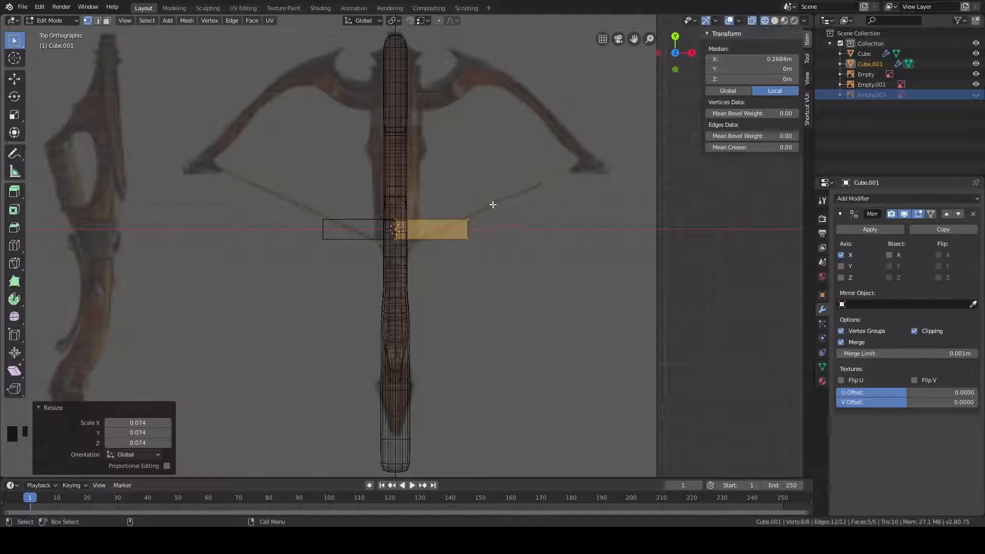
click(536, 240)
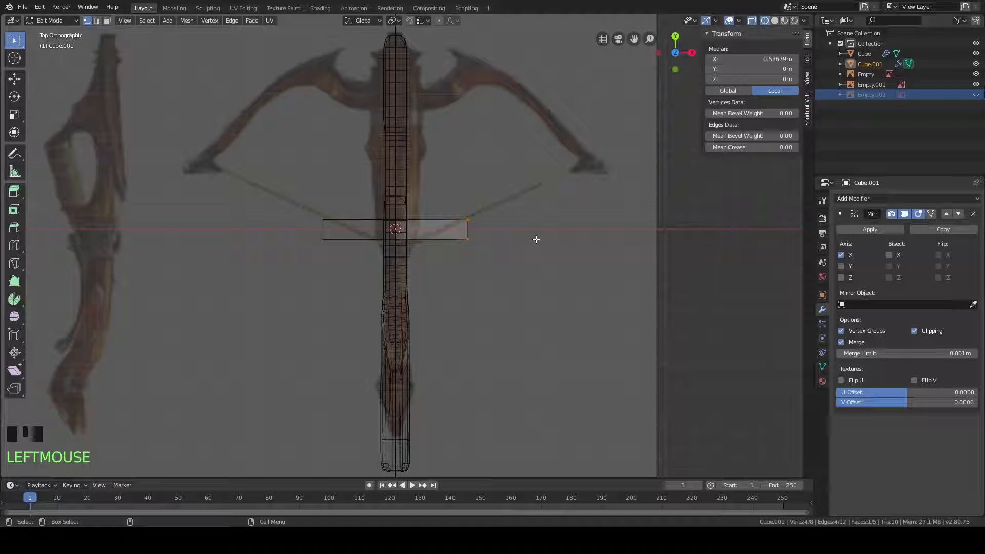
key(g)
key(x)
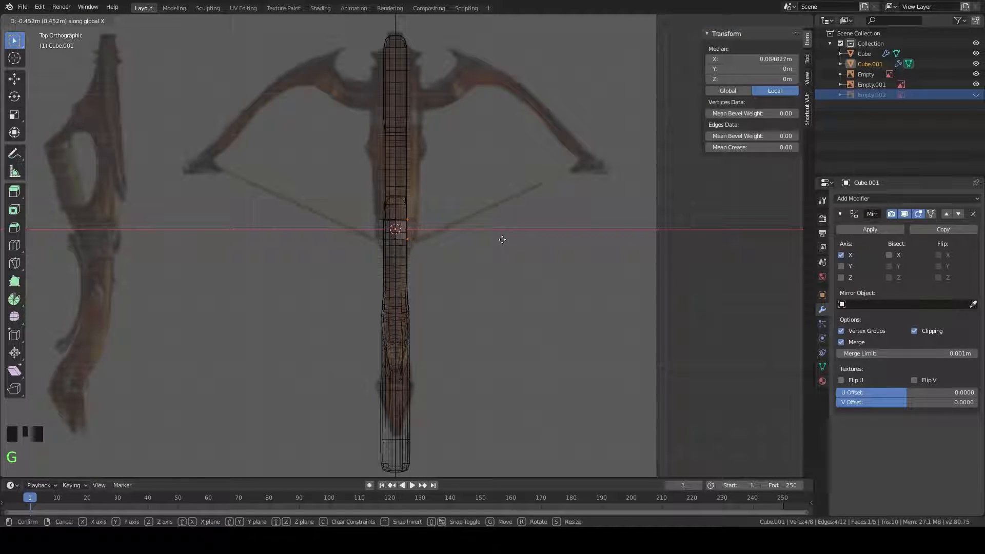
click(500, 240)
Step: Move the whole half block -0.056 m along Y to line it up with the side reference
key(KP_3)
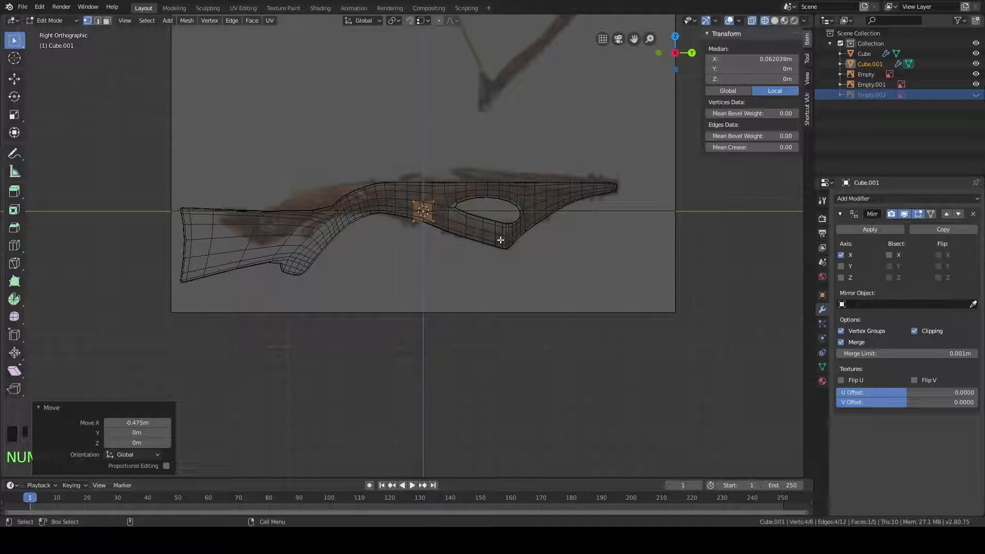
scroll(501, 240, up, 5)
shift+middle_drag(518, 111, 495, 214)
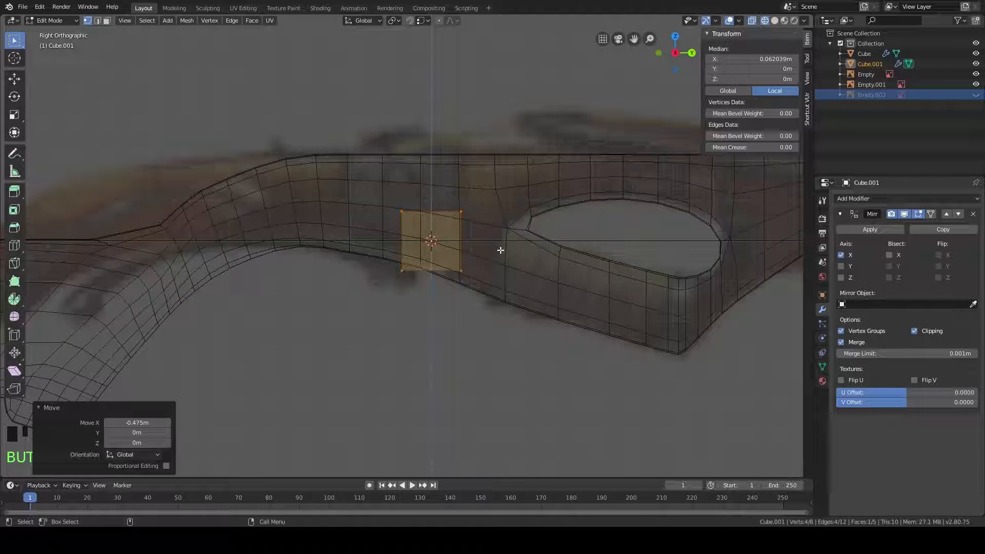
key(g)
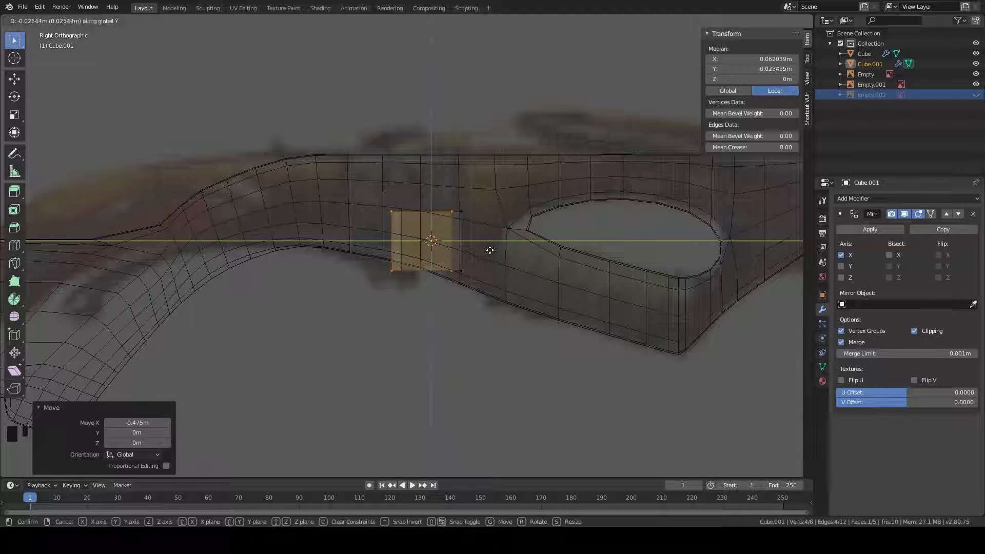
right_click(490, 251)
drag(529, 314, 316, 160)
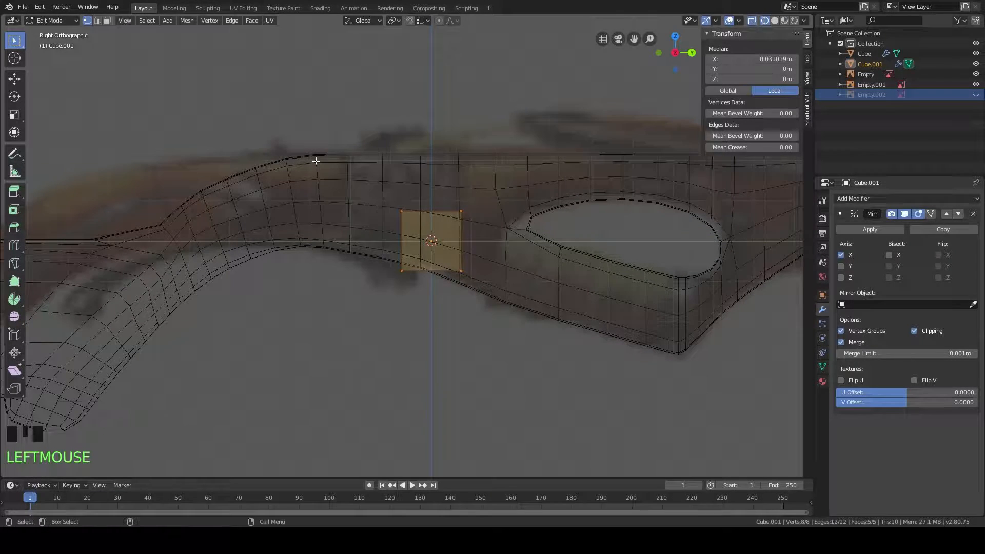
key(g)
key(y)
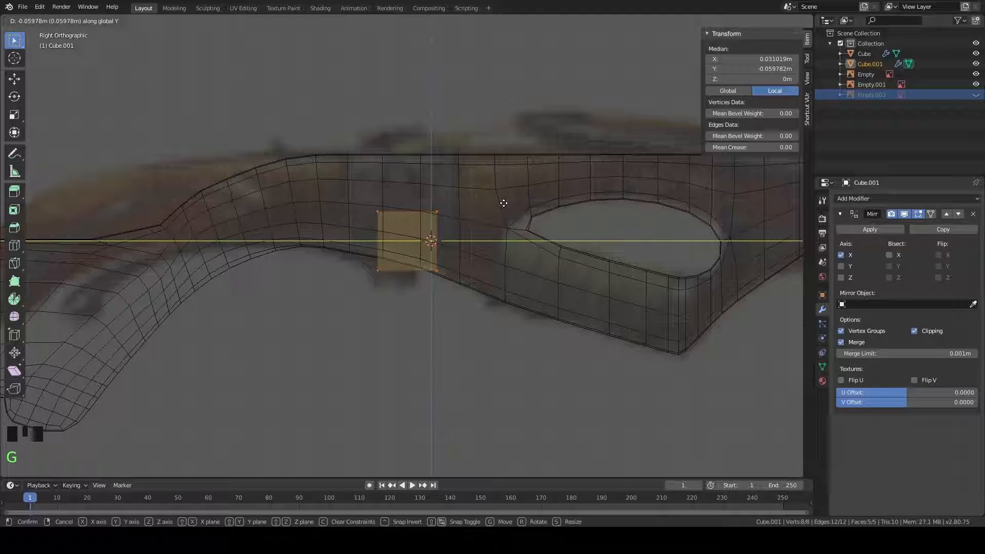
click(505, 204)
shift+middle_drag(505, 263, 506, 253)
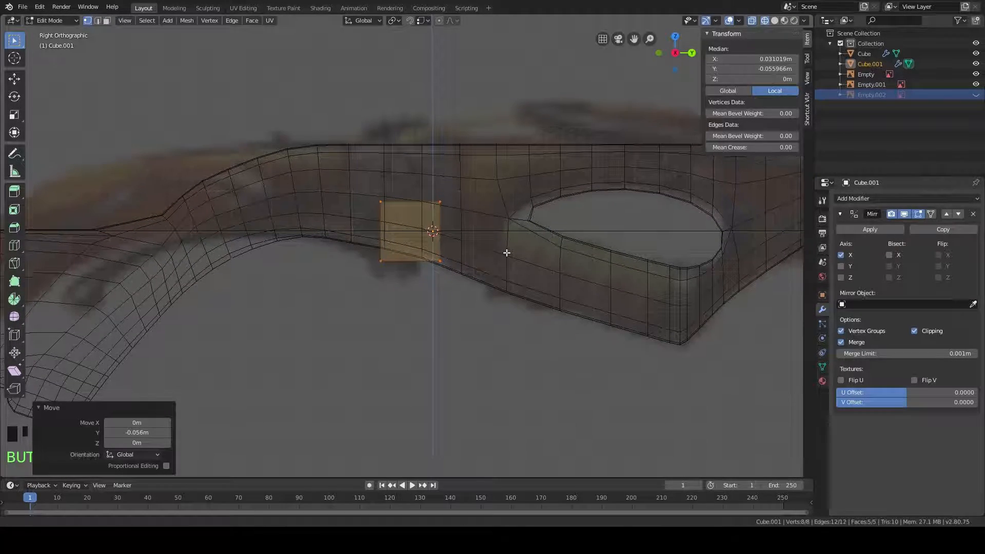
Step: Scale the whole block down uniformly and move it -0.0649 m along Z to the stock's underside
key(s)
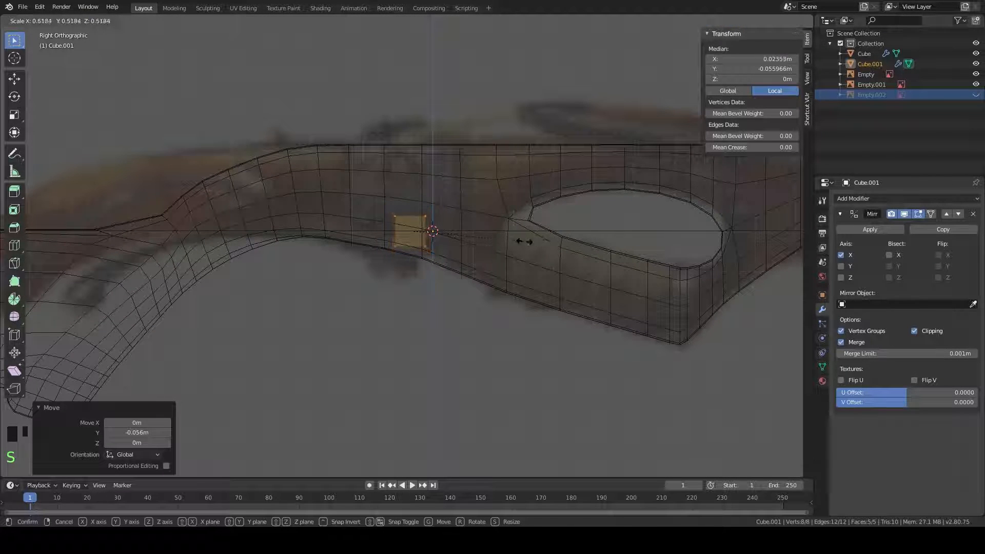
click(479, 241)
key(g)
key(z)
click(471, 267)
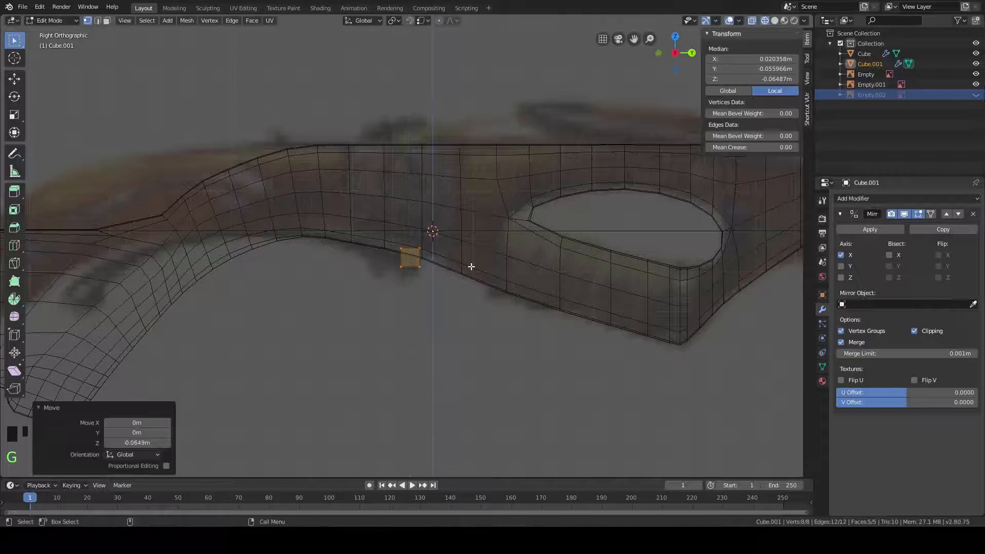
Step: Move the small block 0.0343 m along Y
key(g)
key(x)
key(y)
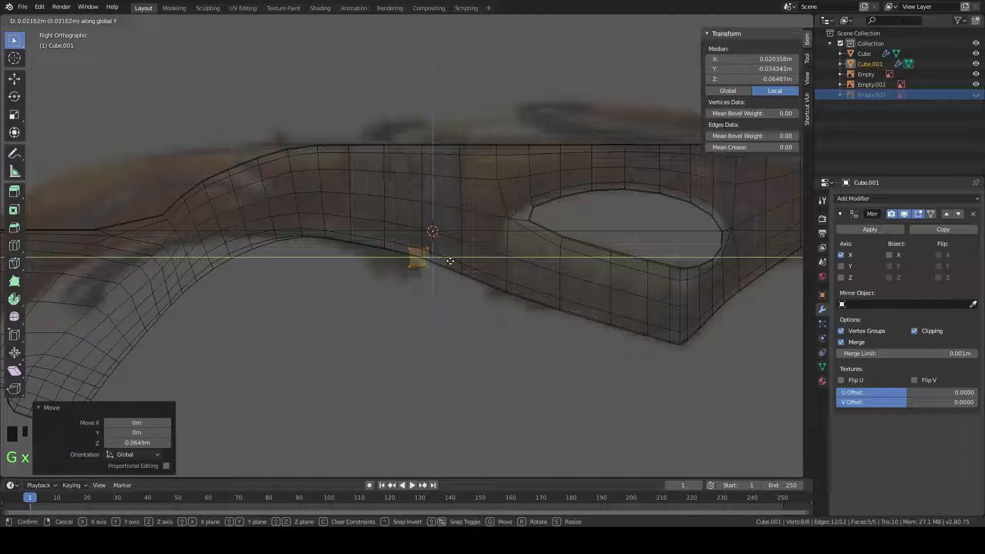
click(456, 261)
scroll(456, 261, up, 4)
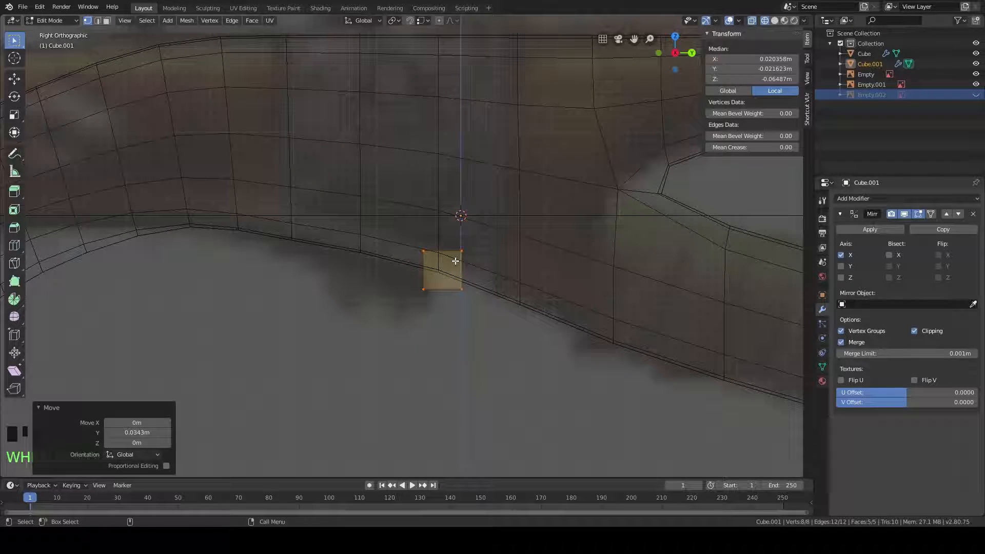
scroll(516, 272, down, 8)
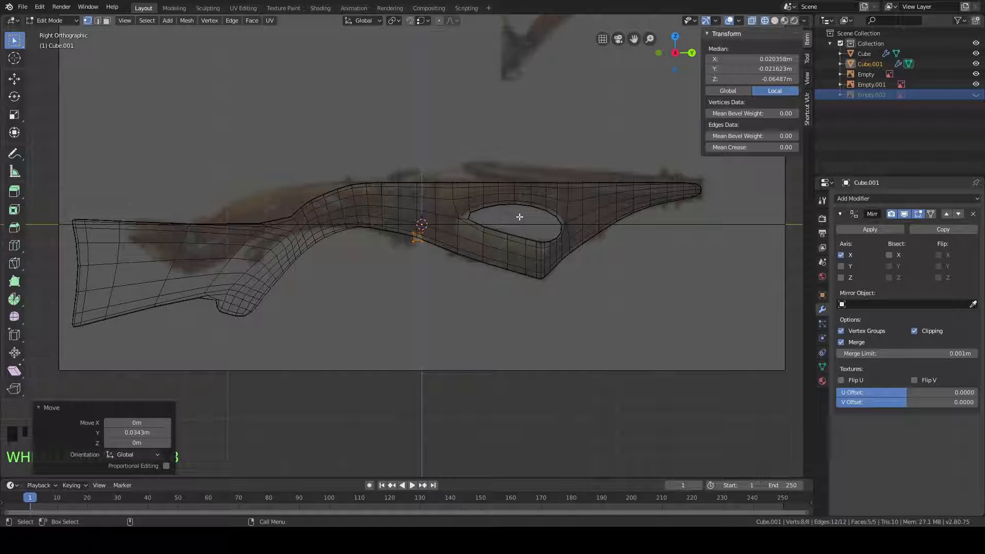
Step: Cut one centred horizontal edge loop around the small block, dividing it into upper and lower halves
scroll(520, 216, up, 5)
shift+middle_drag(521, 215, 474, 261)
scroll(485, 252, up, 2)
click(14, 245)
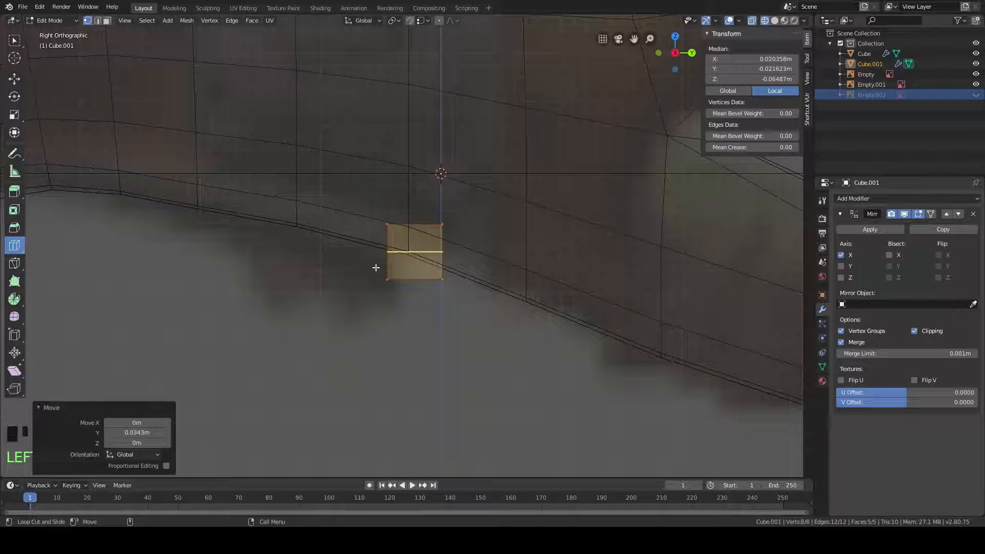
click(402, 257)
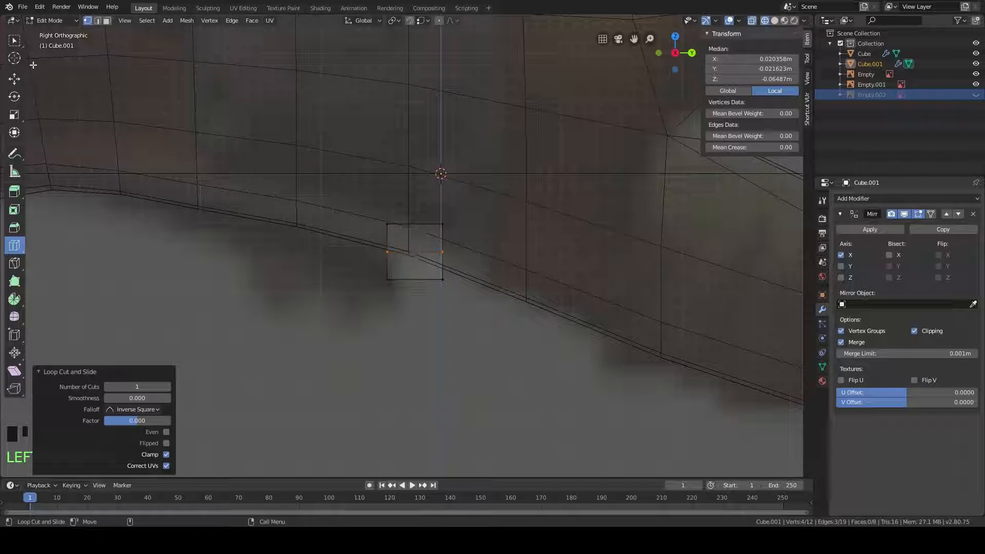
Step: Select only the lower face on the block's negative-Y end and extrude it in place with zero offset
click(107, 21)
middle_drag(424, 259, 492, 260)
click(14, 40)
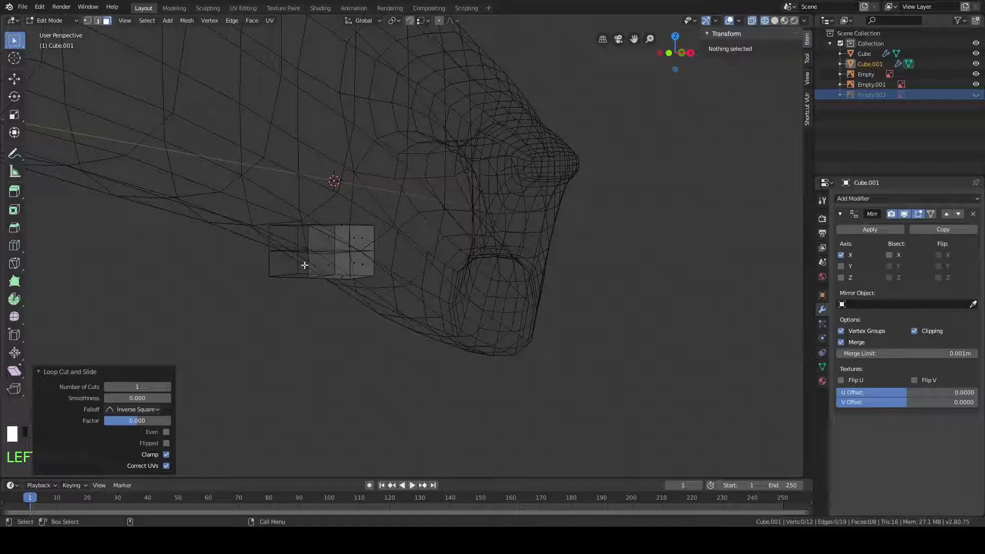
click(329, 267)
middle_drag(511, 267, 434, 275)
key(KP_3)
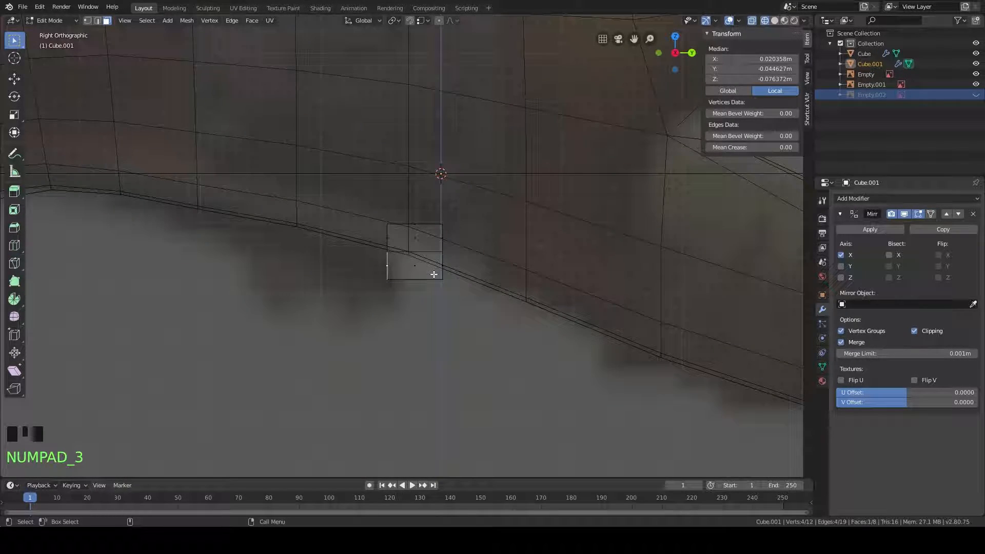
scroll(434, 274, up, 2)
shift+middle_drag(433, 273, 446, 257)
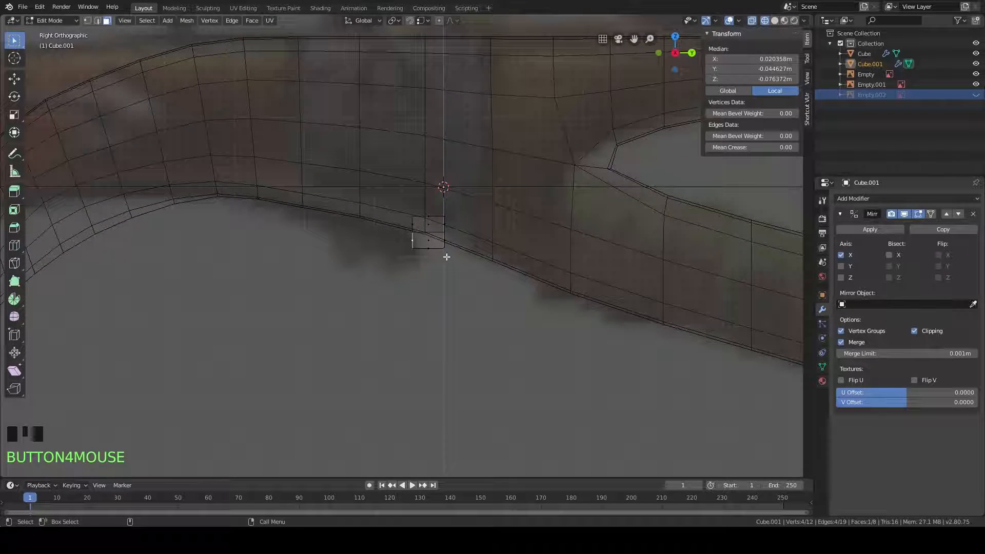
key(e)
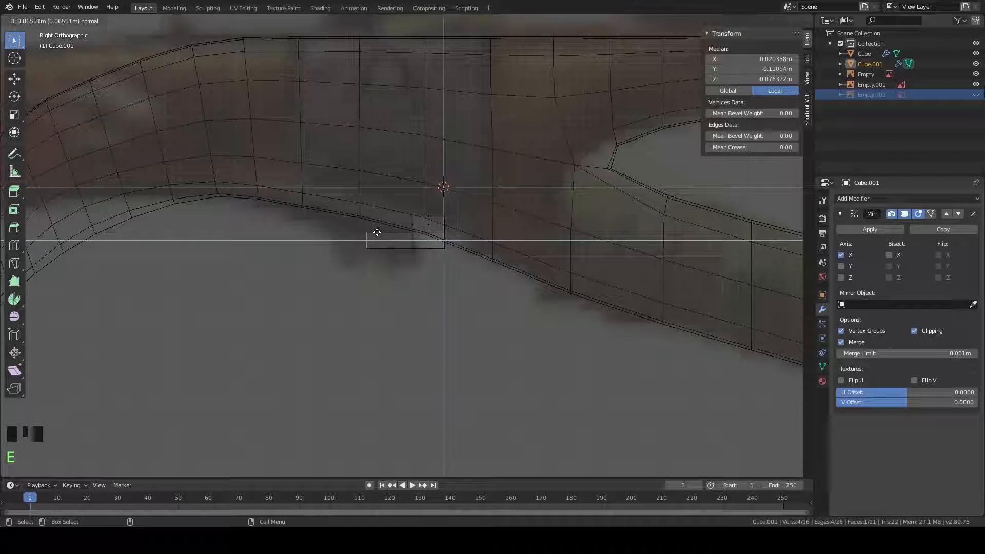
right_click(380, 233)
key(g)
key(g)
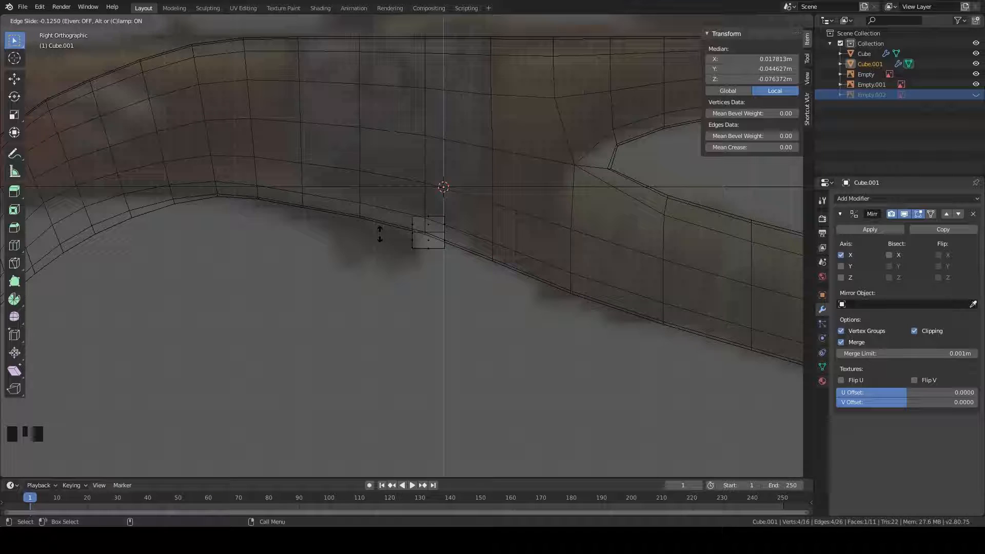
right_click(380, 234)
key(g)
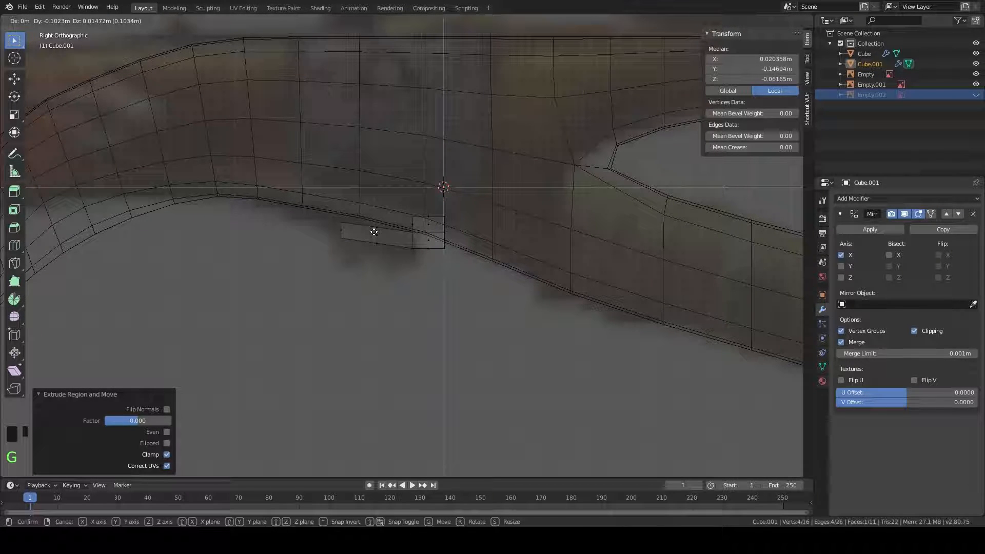
right_click(368, 234)
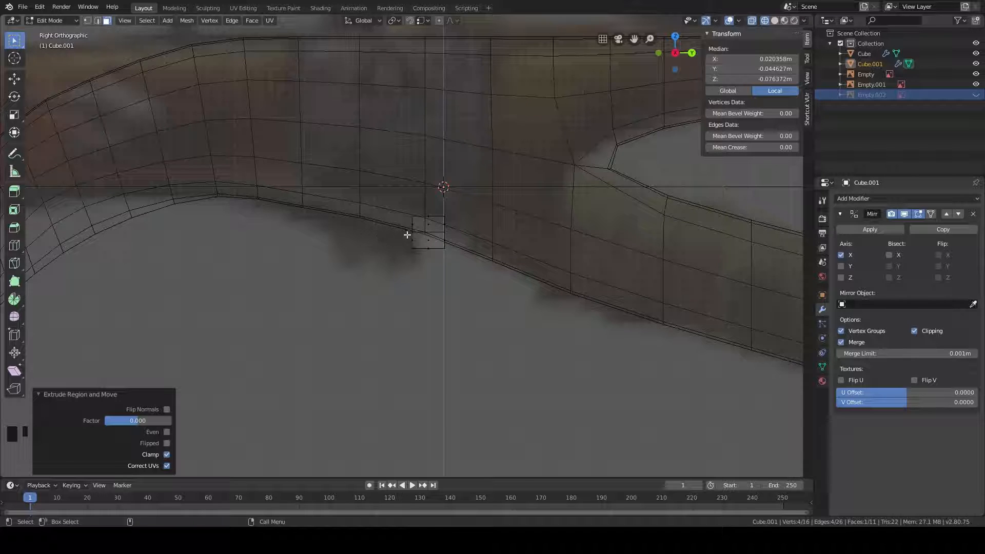
Step: Move the extruded end face -0.119 m along Y and 0.0228 m along Z, following the stock's underside
key(g)
click(326, 219)
shift+middle_drag(325, 219, 383, 213)
Step: Extrude the end face another 0.105 m, then shift it -0.0213 m along Y and 0.0184 m along Z
key(e)
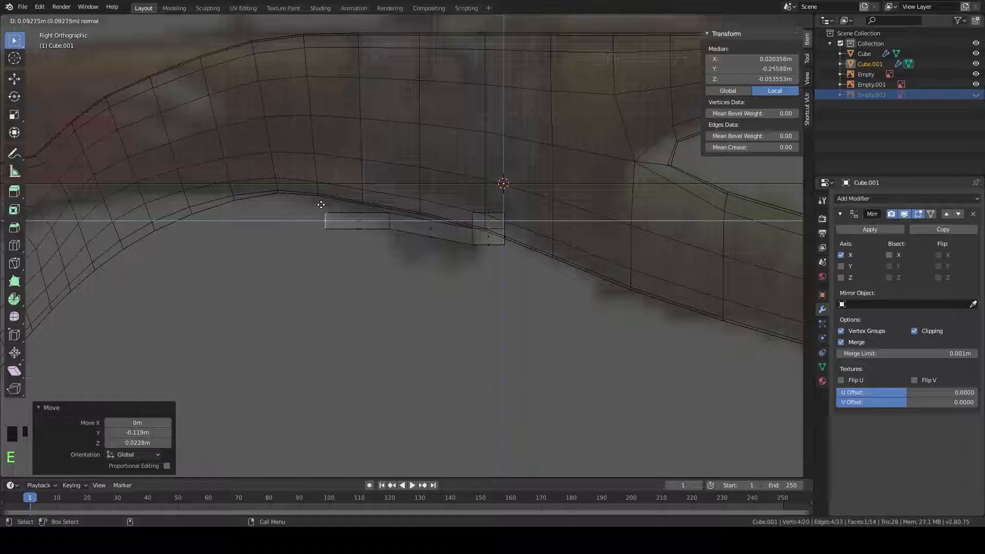
click(316, 213)
key(g)
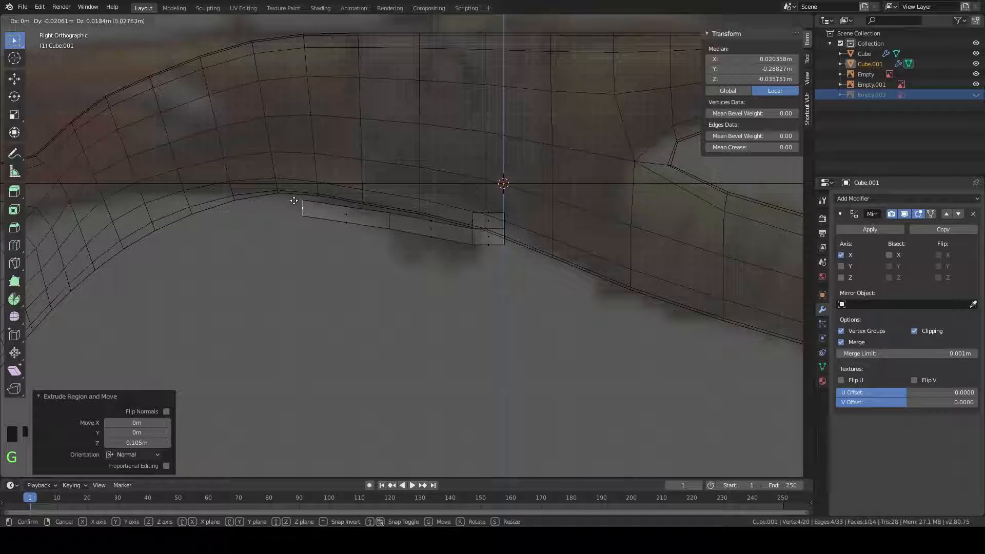
click(293, 201)
shift+middle_drag(352, 238, 435, 205)
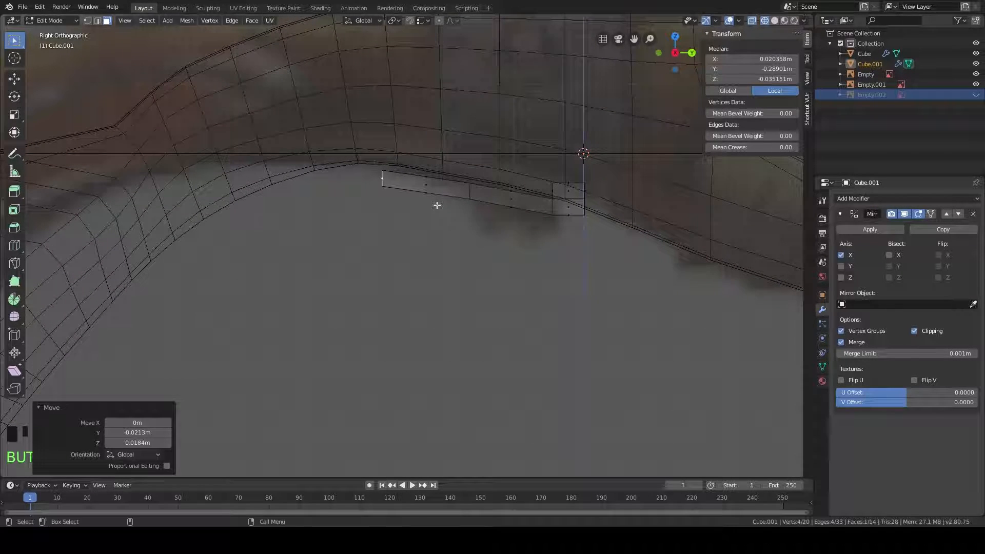
Step: Extrude a third segment from the end face, offset -0.115 m along Y and -0.0265 m along Z
key(g)
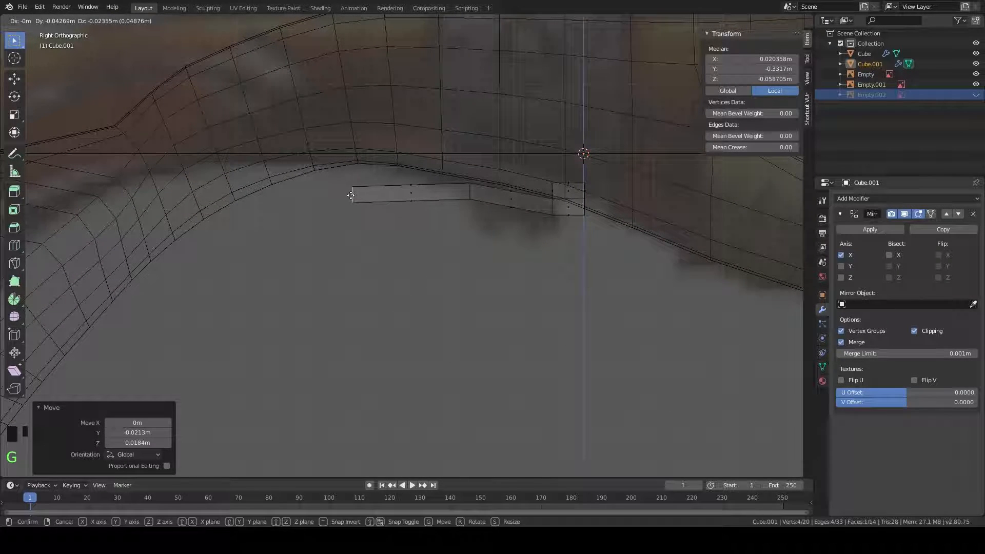
right_click(367, 185)
key(e)
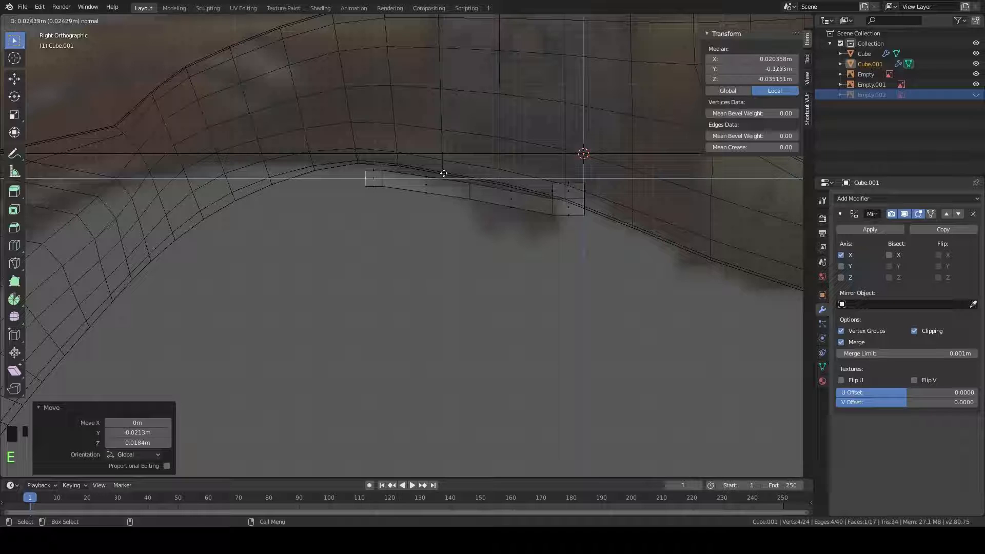
right_click(443, 173)
key(g)
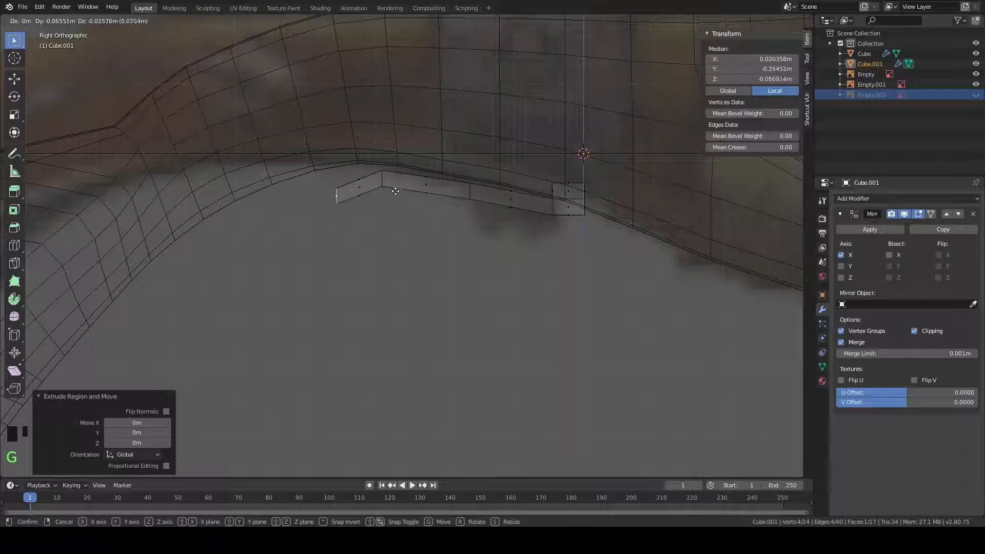
click(360, 192)
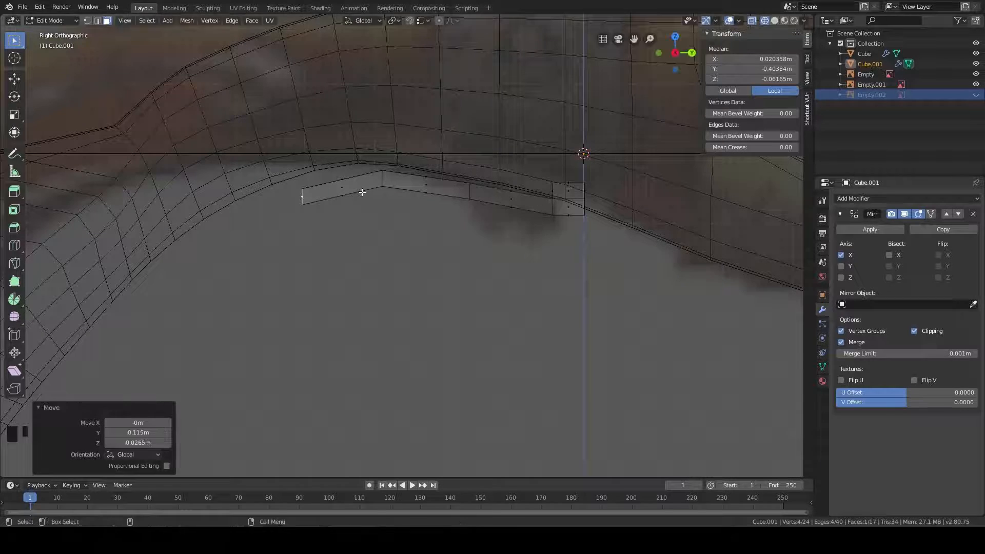
shift+middle_drag(444, 228, 452, 205)
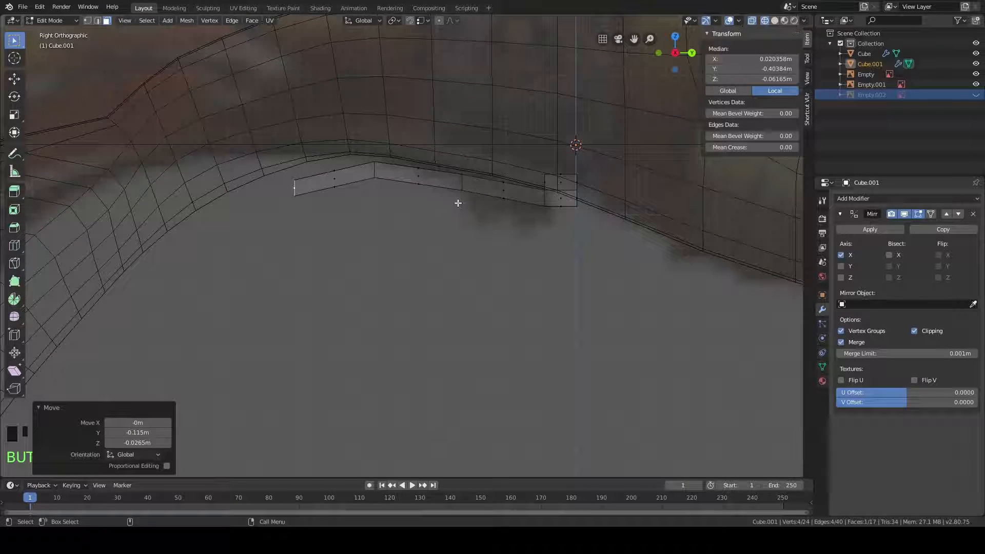
Step: Extrude a fourth segment from the end face, offset -0.174 m along Y and -0.0795 m along Z
shift+middle_drag(344, 193, 402, 195)
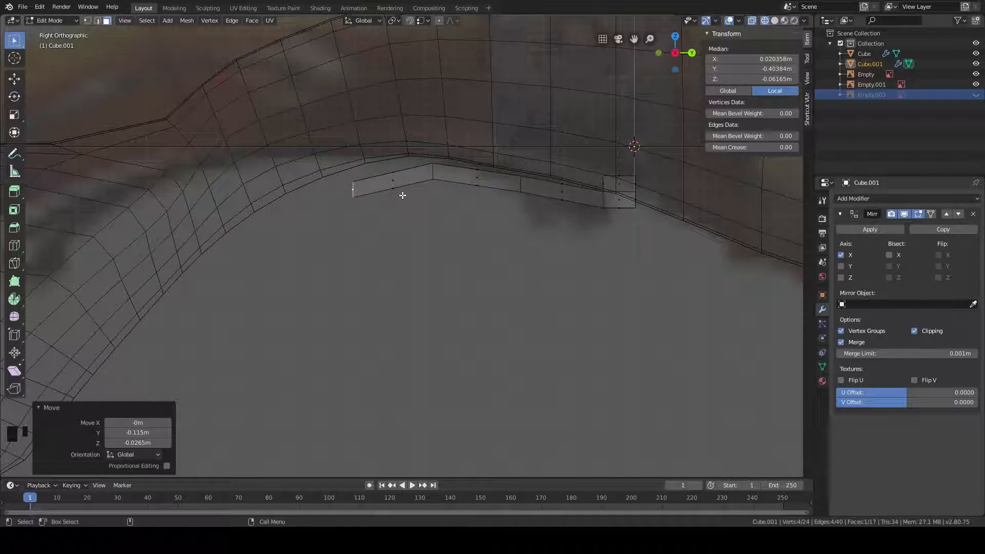
key(e)
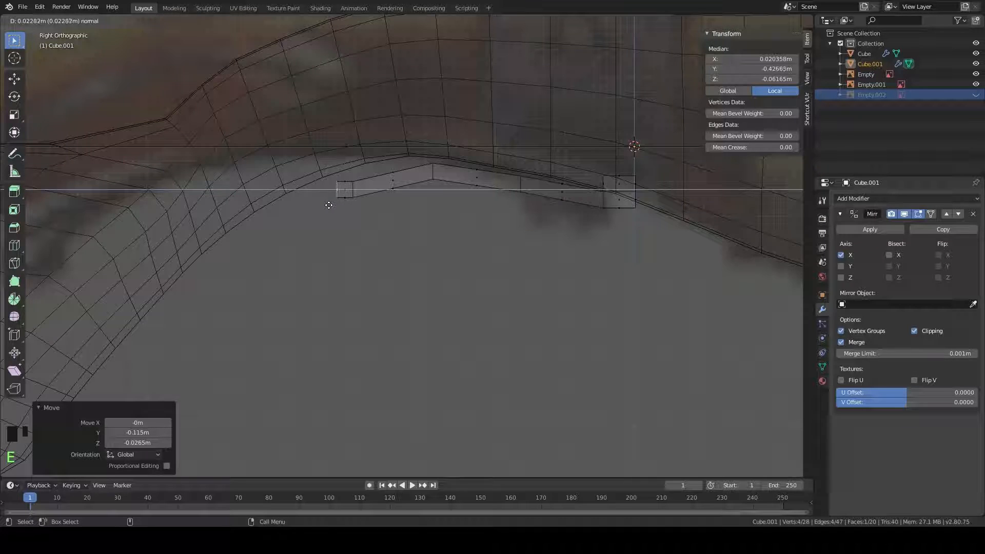
right_click(324, 206)
key(g)
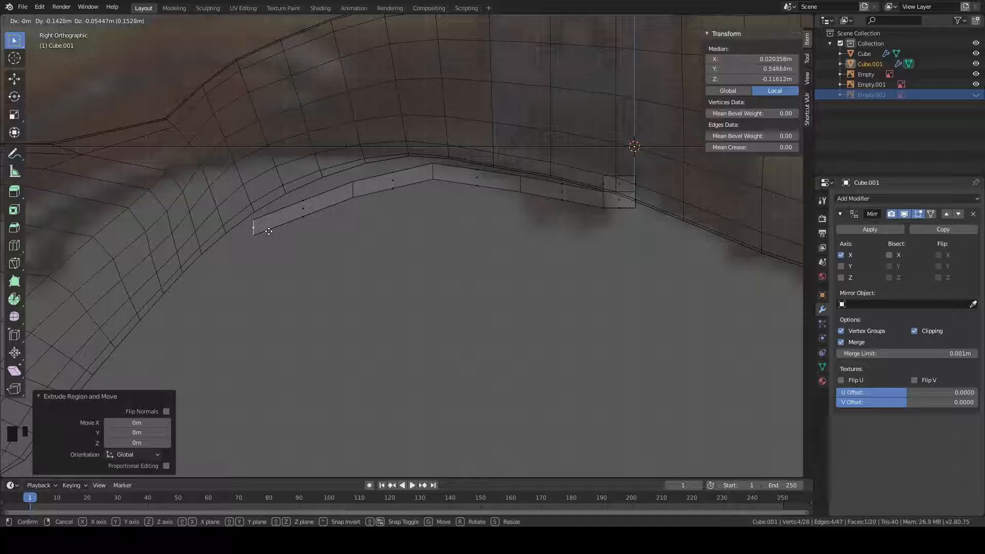
click(246, 248)
Step: Rotate the strip's end face about X to match the stock's curve and move it 0.00221 m along Y and -0.00442 m along Z
shift+middle_drag(309, 251, 316, 251)
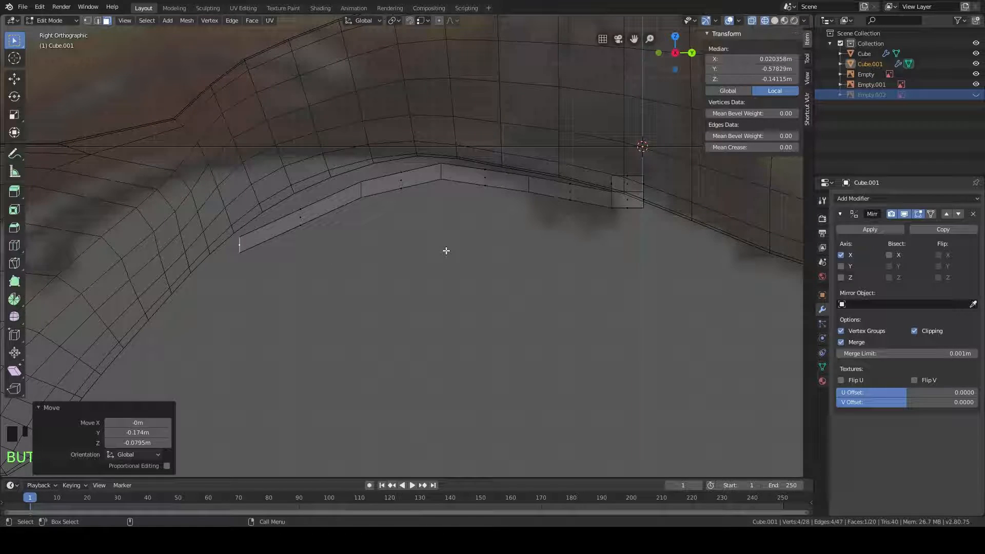
key(r)
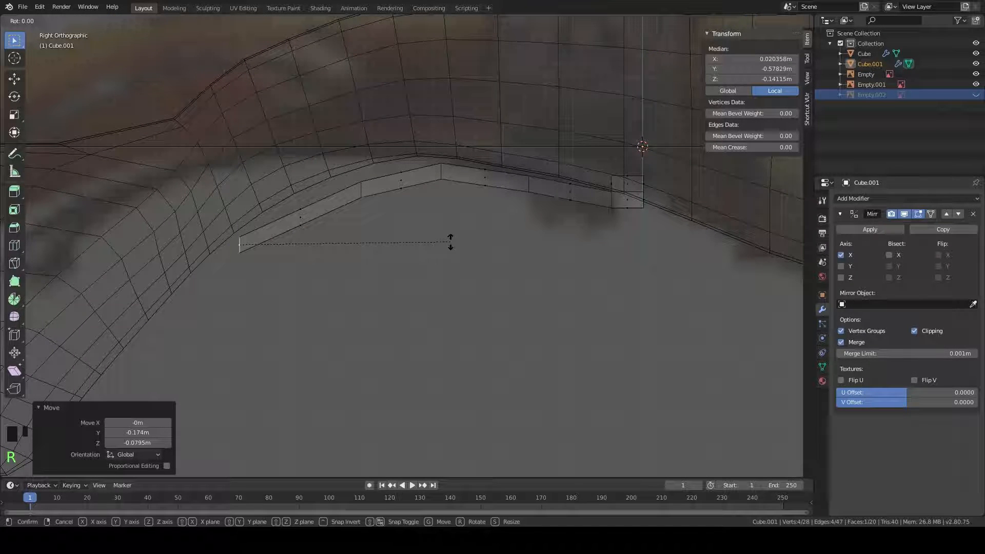
key(x)
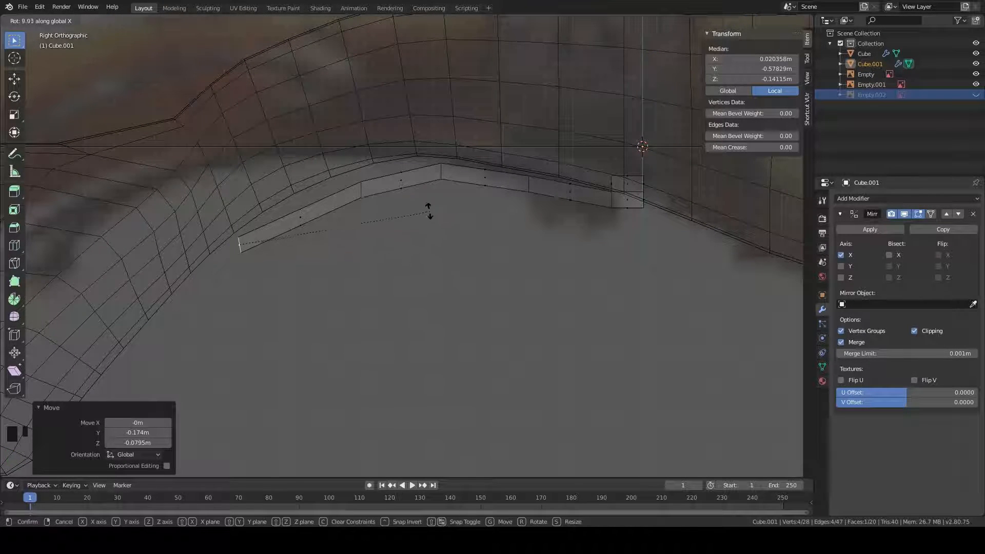
click(368, 150)
shift+middle_drag(393, 195, 409, 224)
key(g)
click(257, 253)
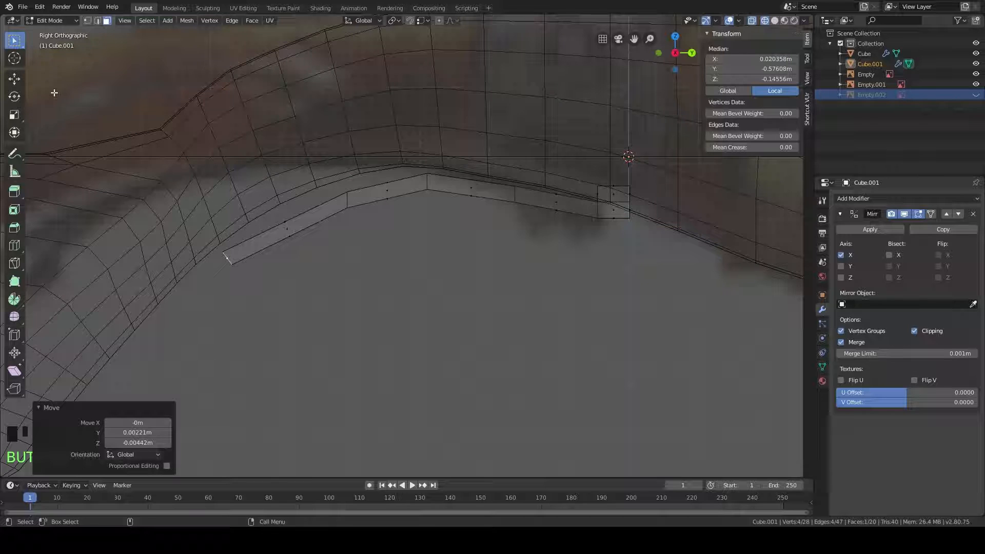
Step: Add a loop cut across the middle of the strip's end segment and shift it up toward the stock's curve
click(15, 246)
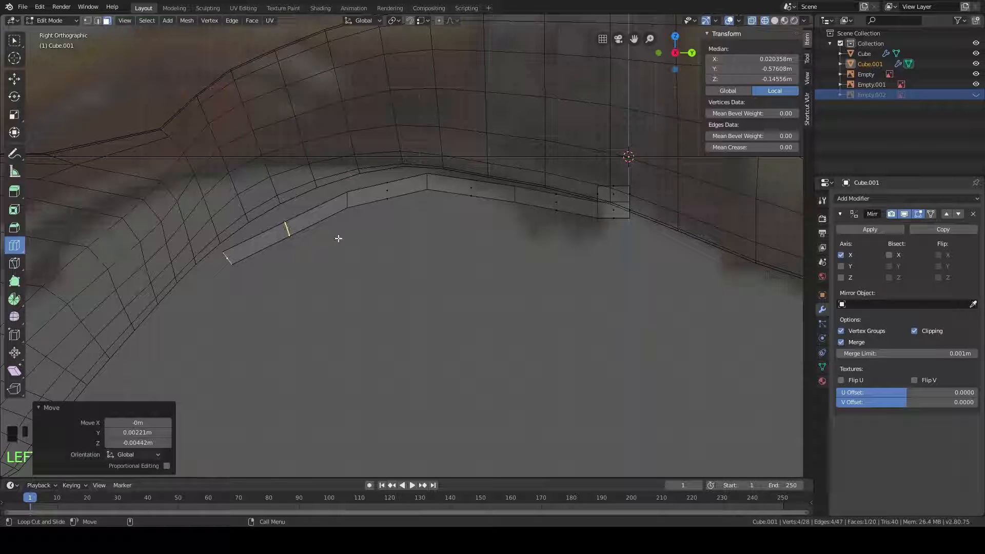
click(358, 235)
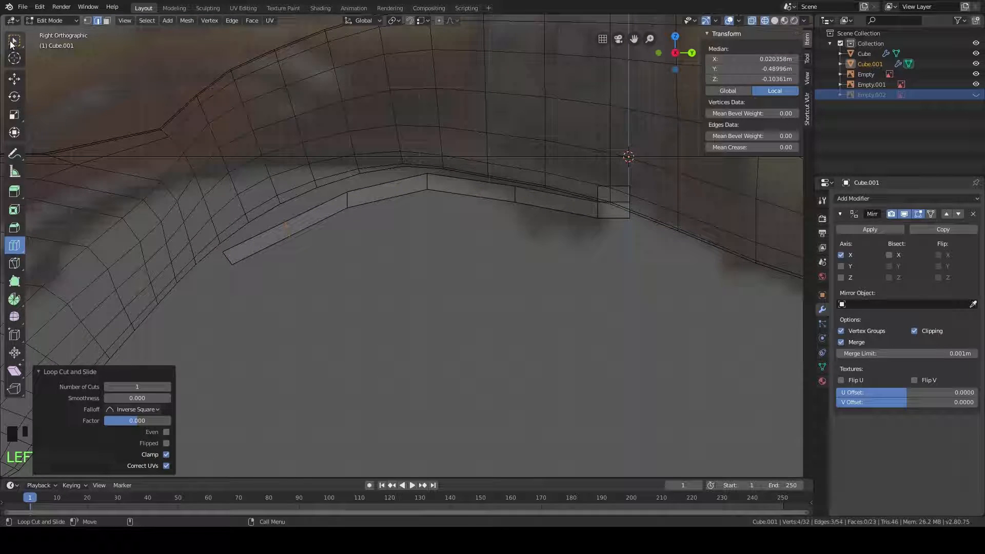
key(w)
key(g)
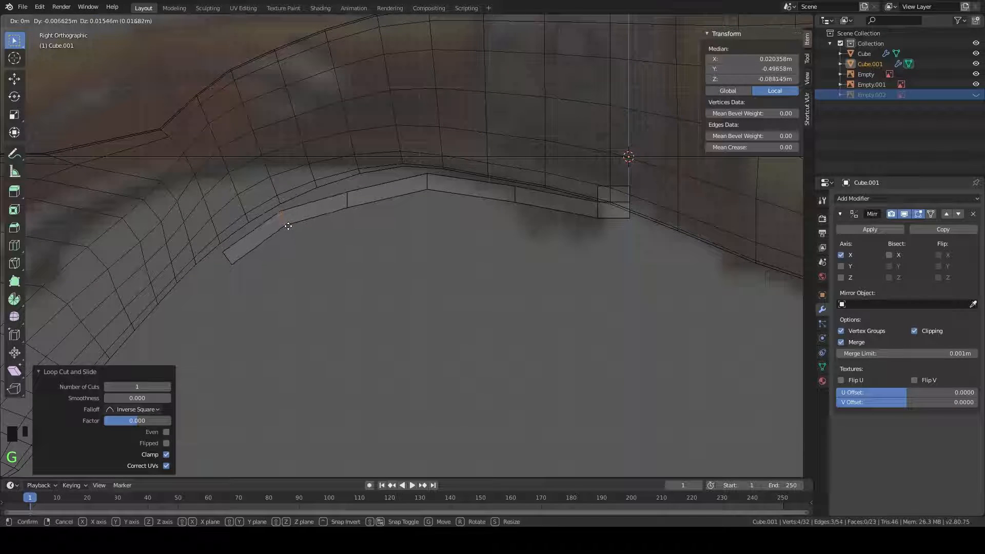
click(289, 228)
Step: Adjust the next edge loop toward the block, and move the loop at the strip's peak -0.0184 m along Y and -0.00515 m along Z
click(350, 204)
key(r)
key(g)
click(349, 207)
click(432, 191)
key(g)
click(421, 194)
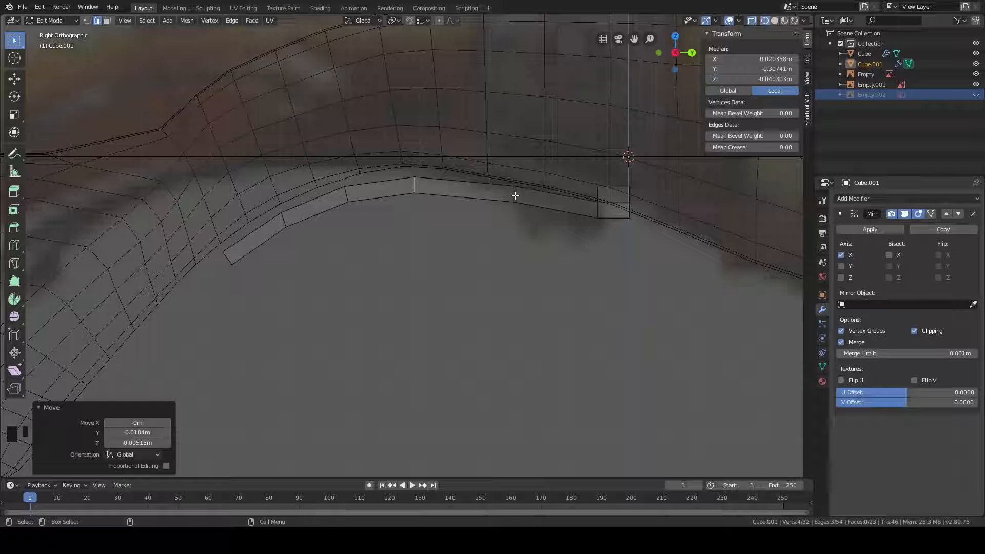
Step: Move the edge loop nearest the starting block down and toward it, to about Y -0.107 m and Z -0.098 m
alt+click(515, 196)
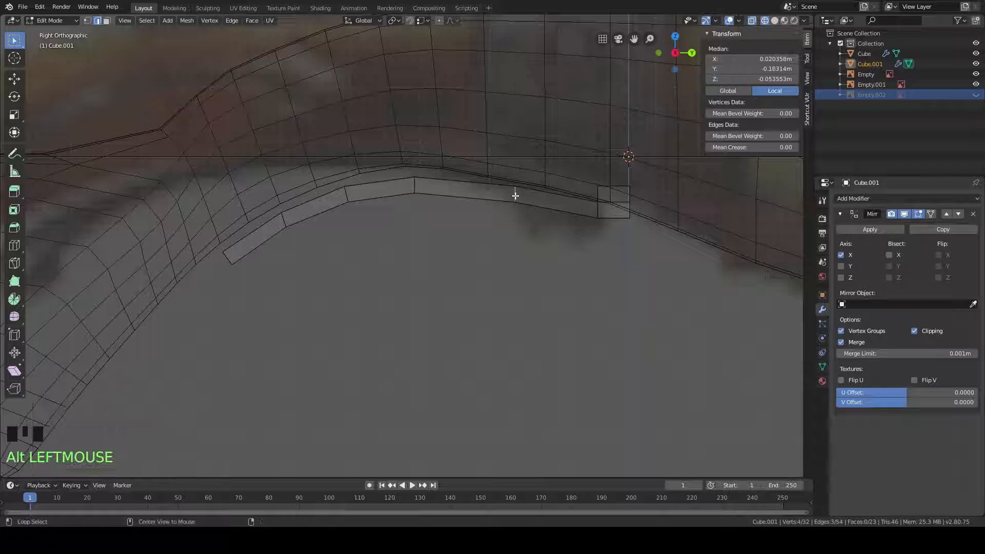
key(g)
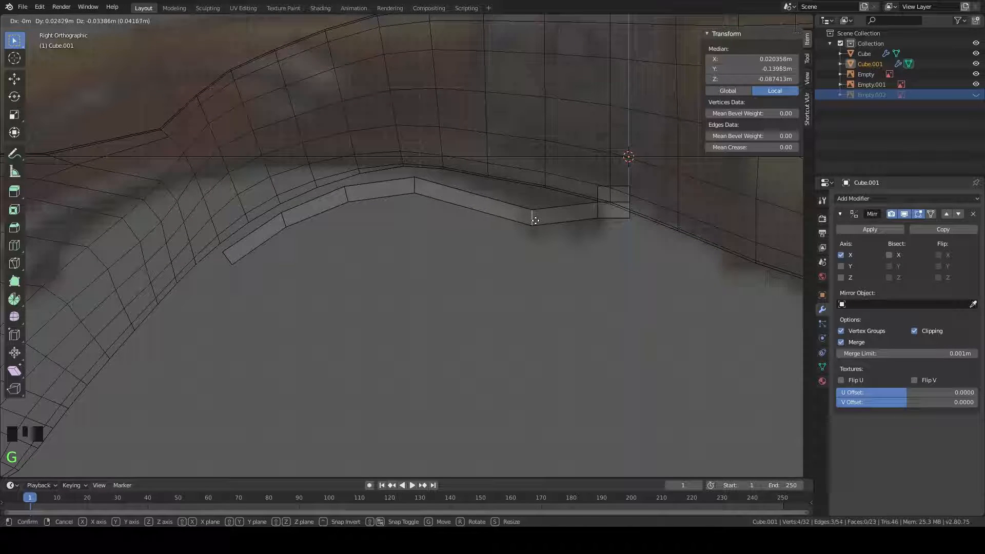
click(531, 219)
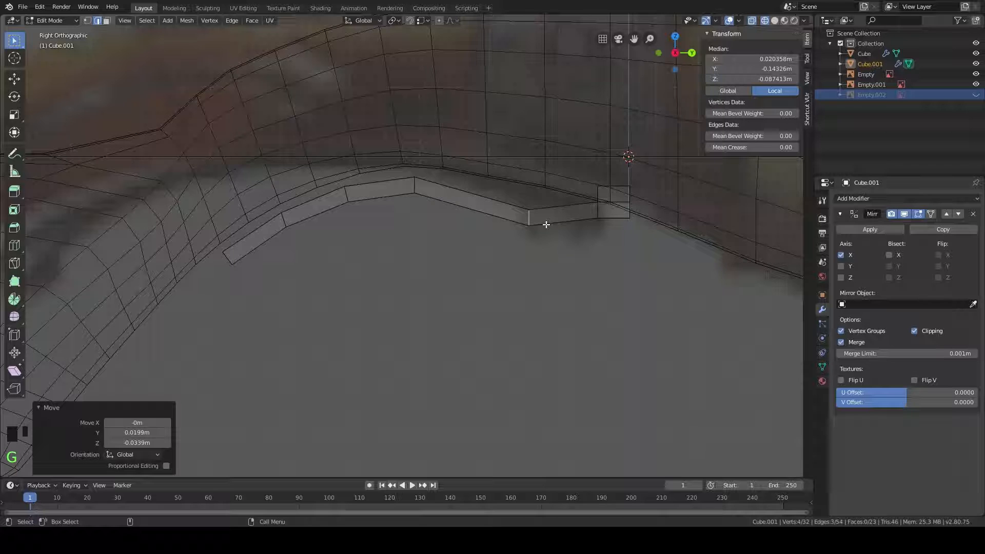
key(g)
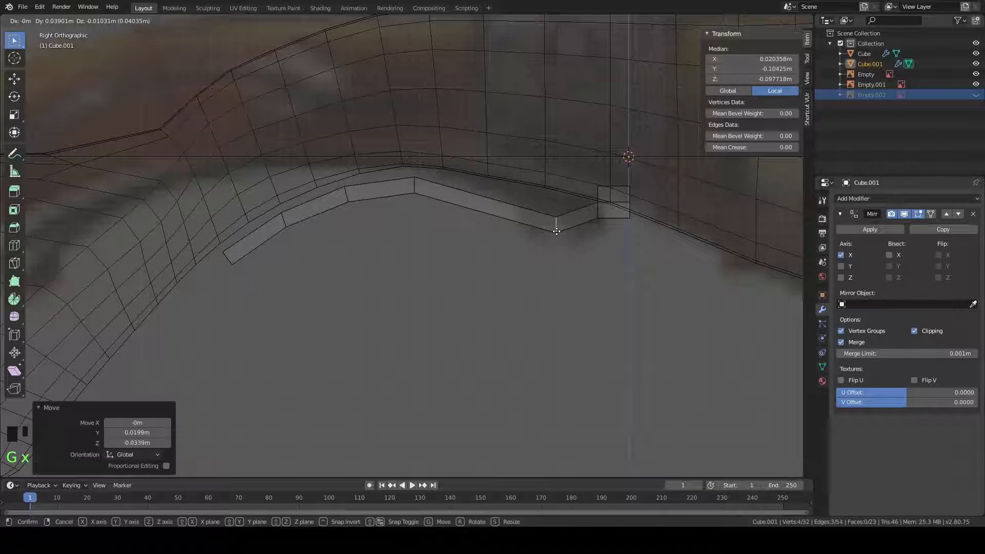
click(554, 226)
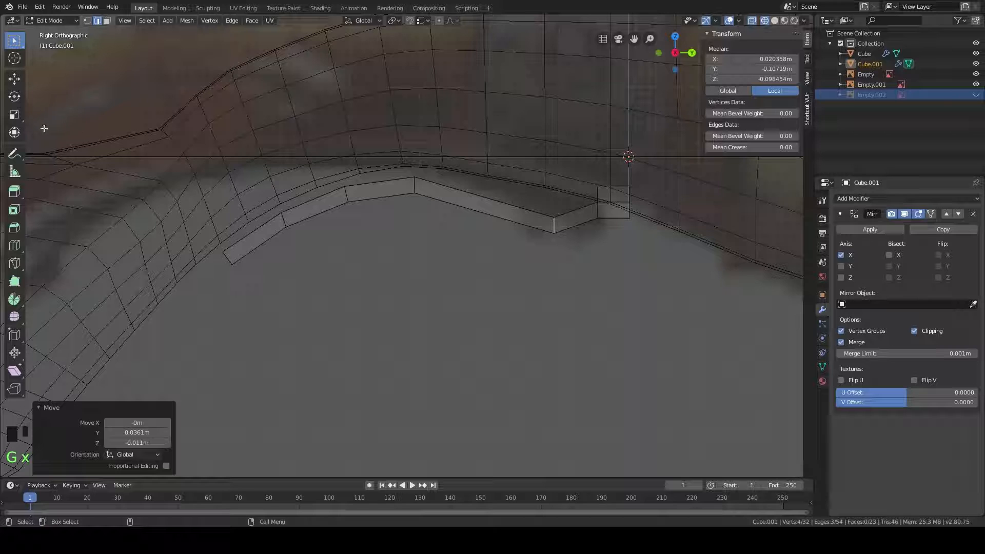
Step: Add a loop cut across the strip's longest segment and move it -0.0191 m along Y and -0.0155 m along Z
click(15, 246)
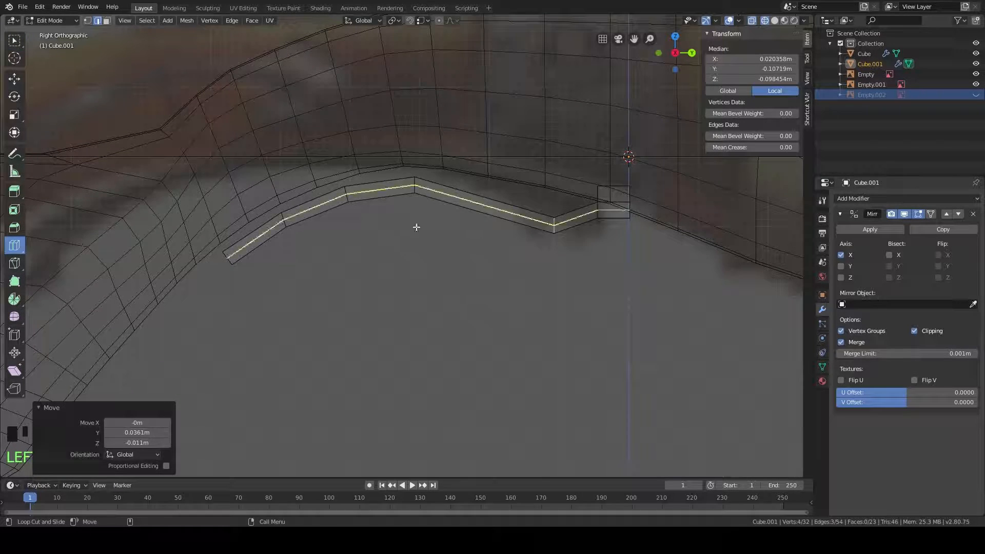
click(490, 206)
click(18, 41)
alt+click(557, 222)
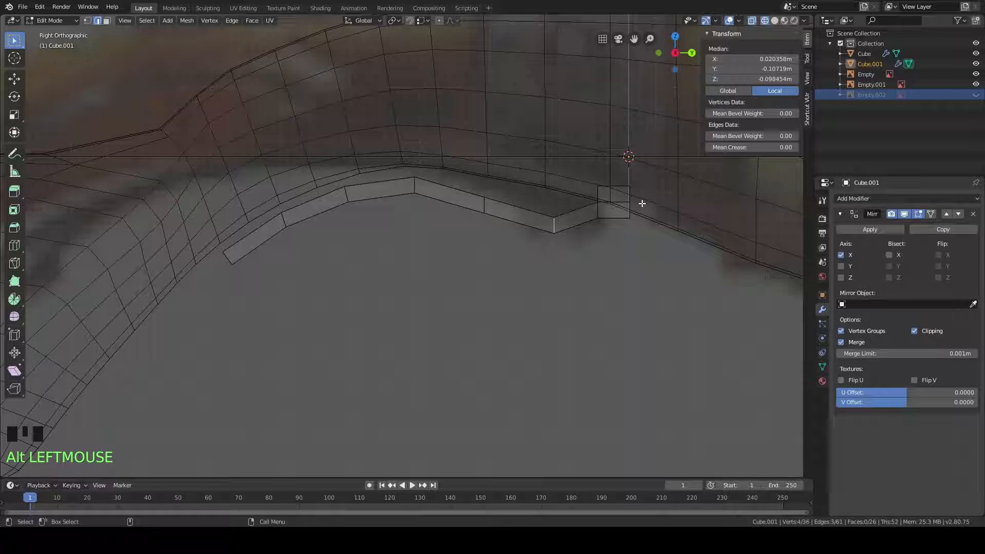
alt+click(486, 204)
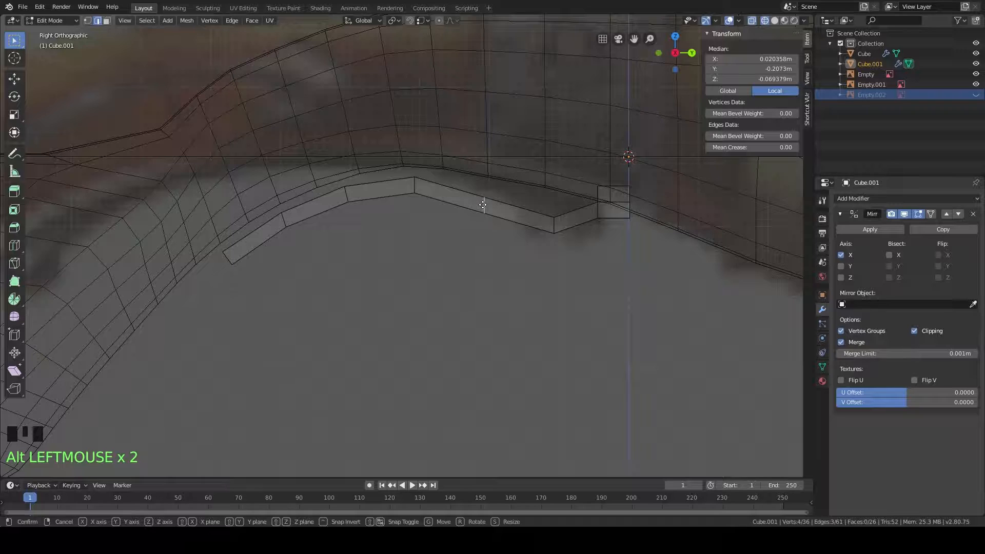
key(g)
click(469, 214)
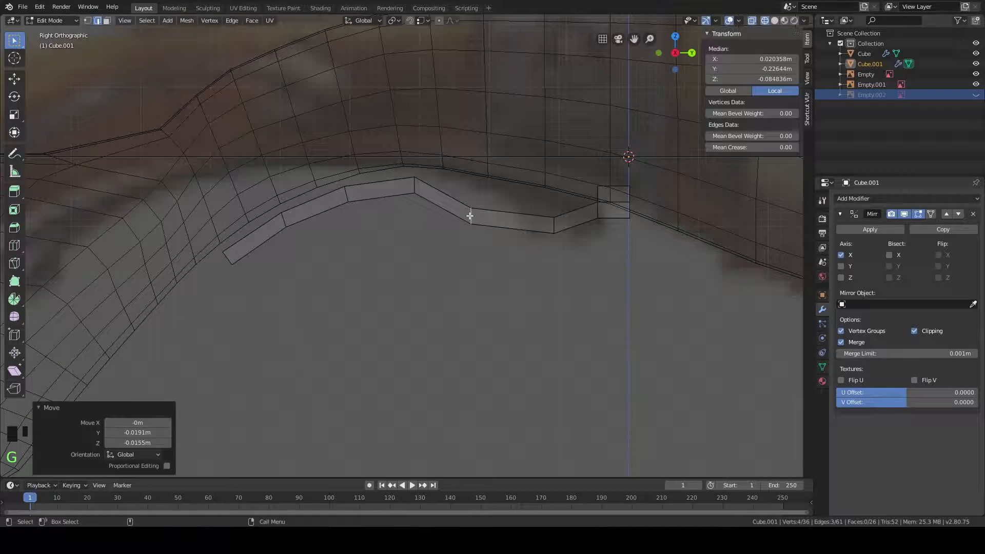
Step: Lower the peak edge loop by 0.0199 m, and move the adjacent loop toward the free end 0.00294 m along Y and -0.00662 m along Z
alt+click(415, 188)
key(g)
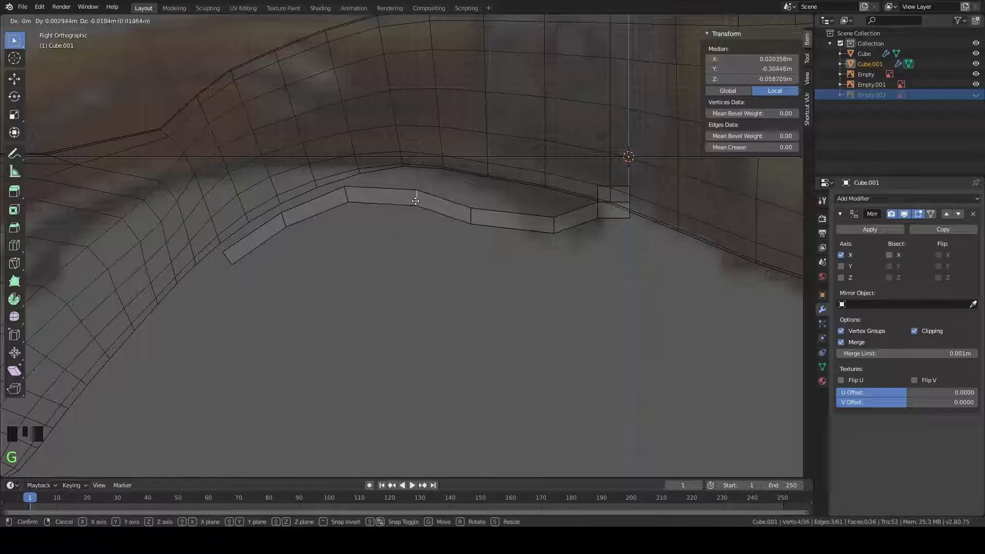
click(413, 202)
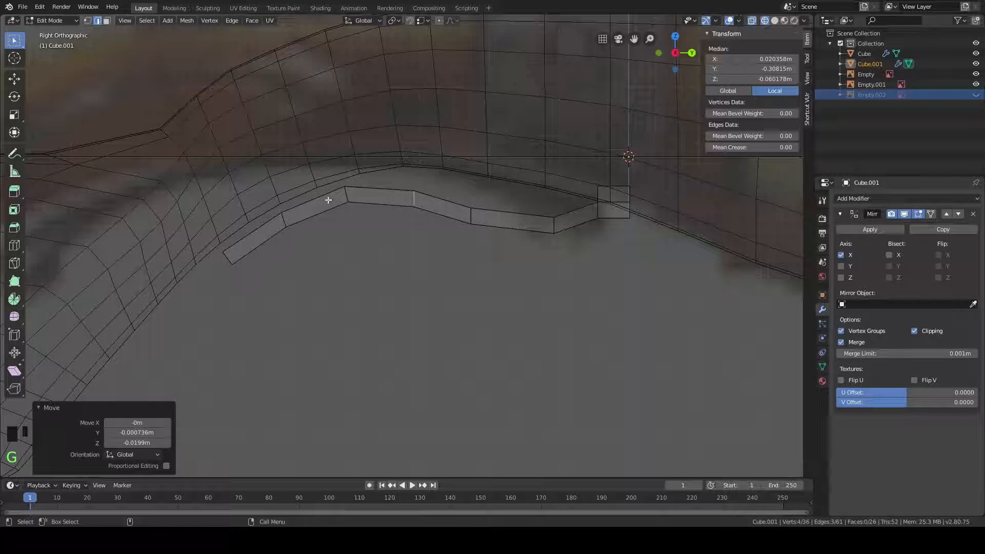
alt+click(347, 195)
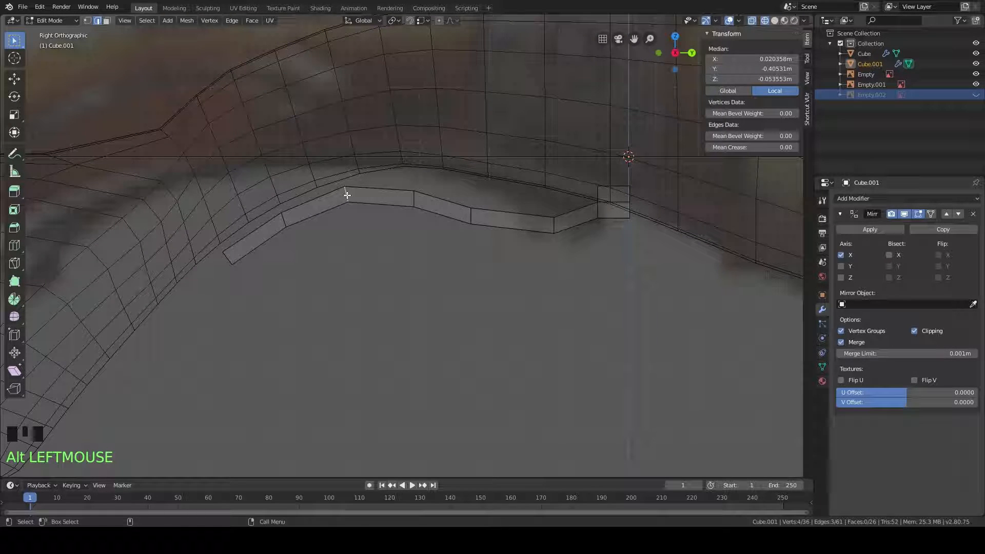
key(g)
click(348, 198)
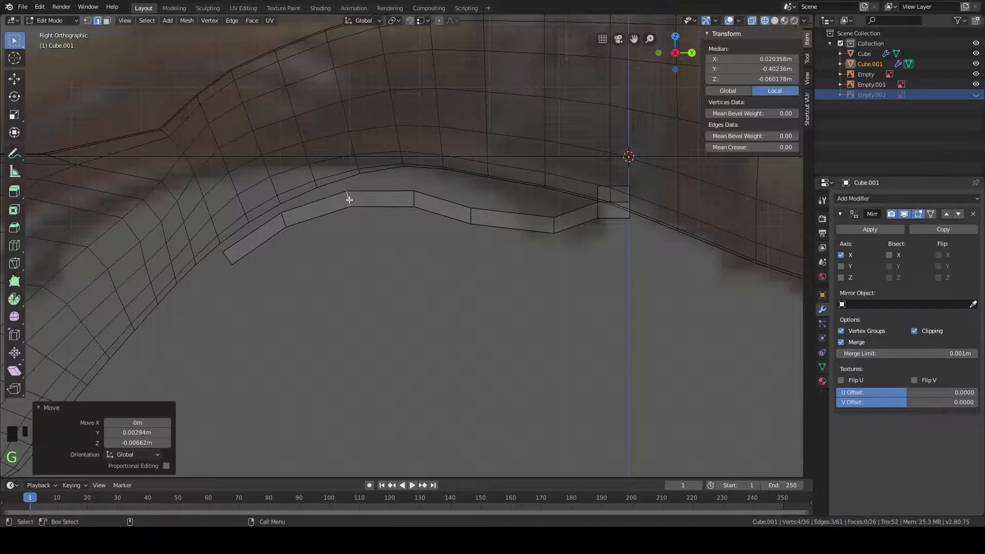
Step: Move the edge loop nearest the strip's free end 0.00368 m along Y and 0.00221 m along Z
alt+click(287, 224)
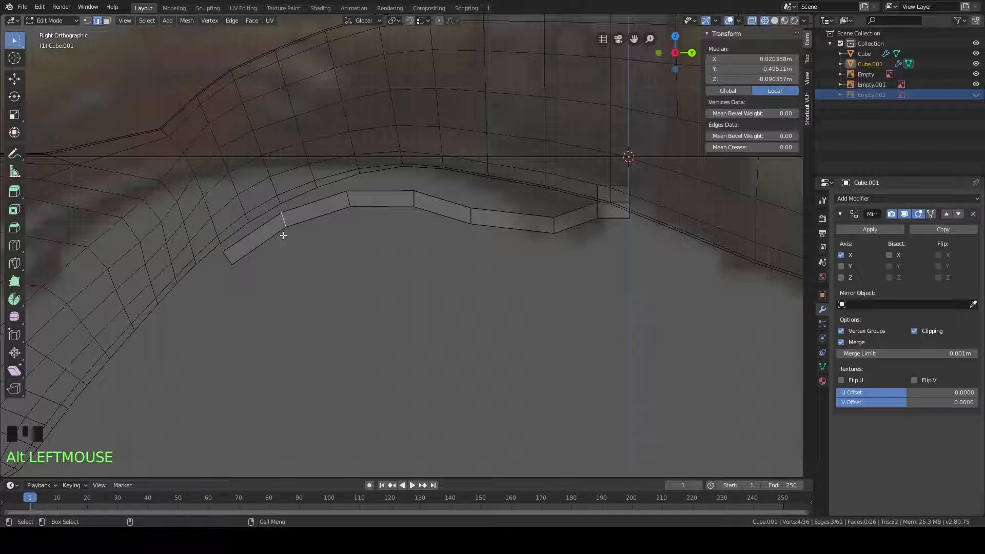
key(g)
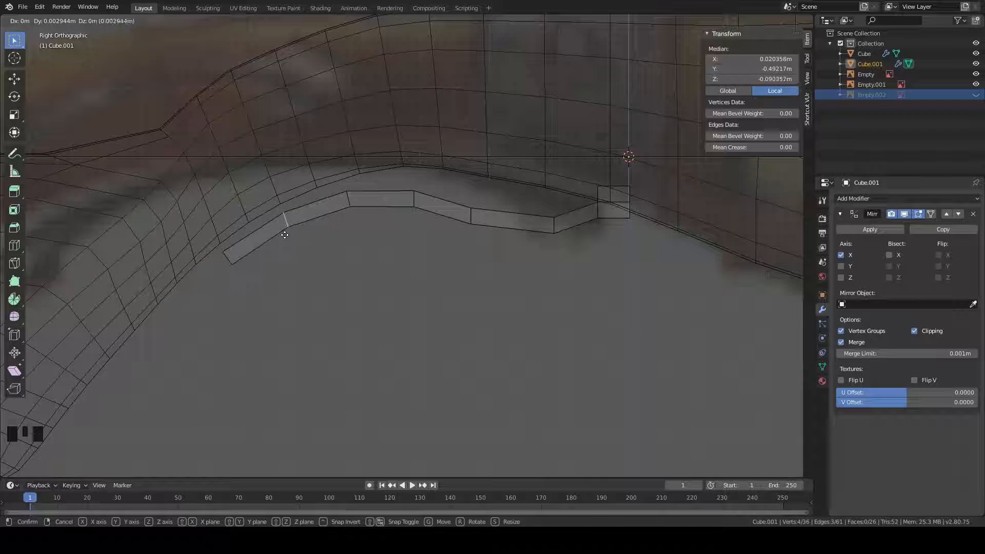
click(286, 234)
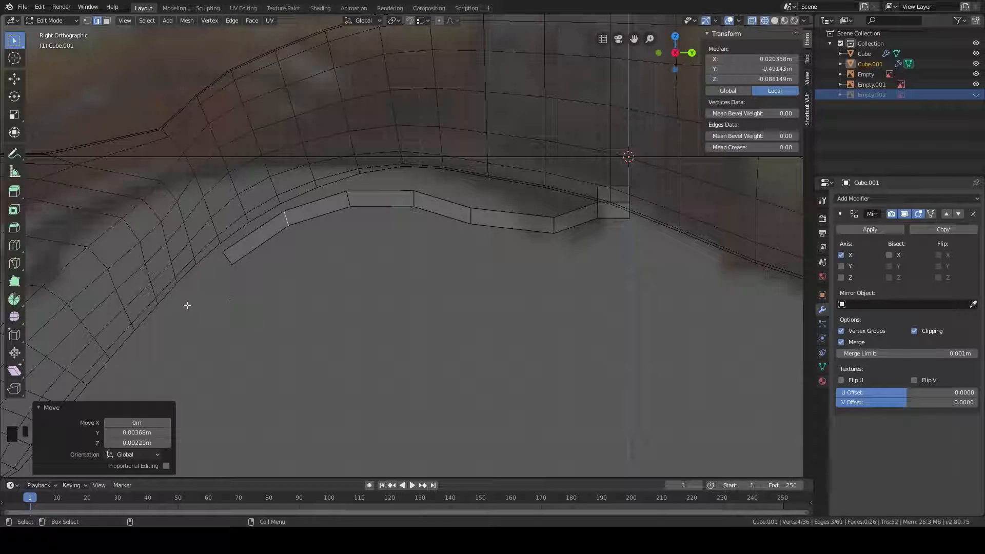
Step: Rotate all the strip's vertices outside the starting block 3.84° about X and move them about 0.002 m along Y and -0.009 m along Z
click(89, 23)
drag(201, 301, 426, 167)
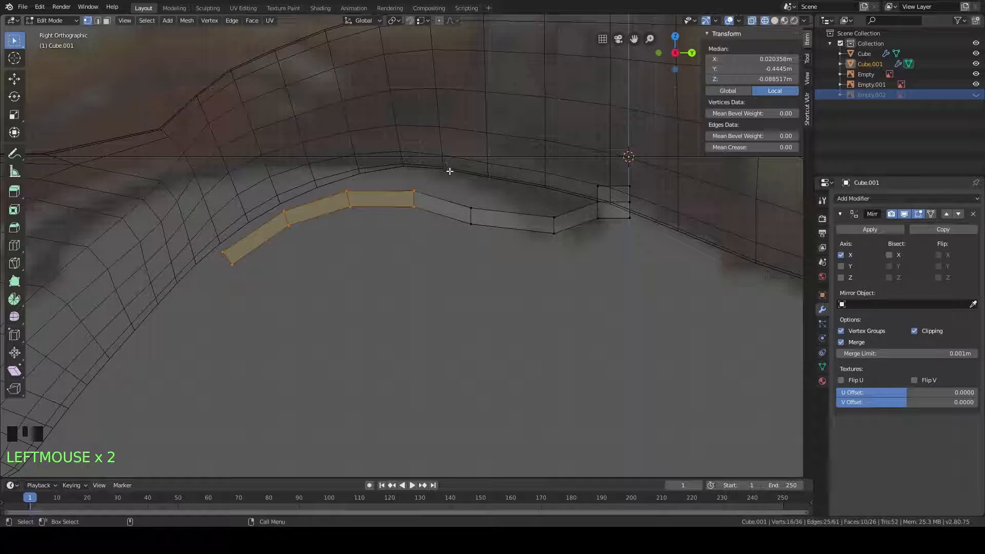
drag(198, 313, 572, 163)
key(g)
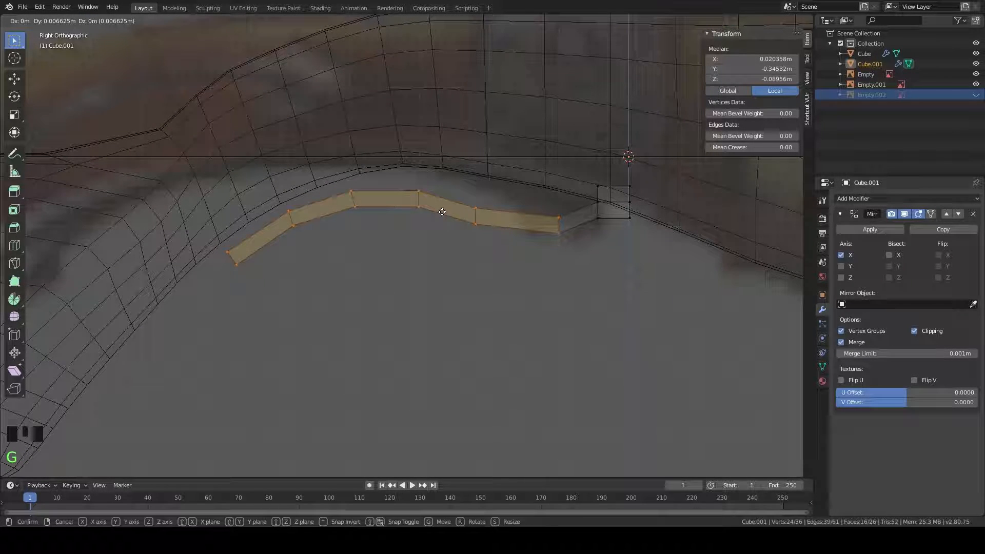
click(443, 212)
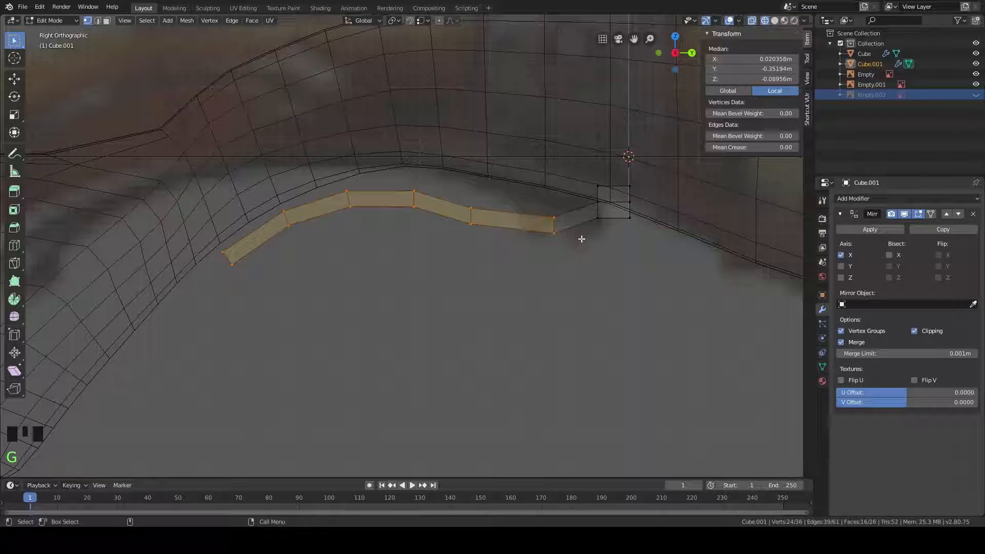
key(r)
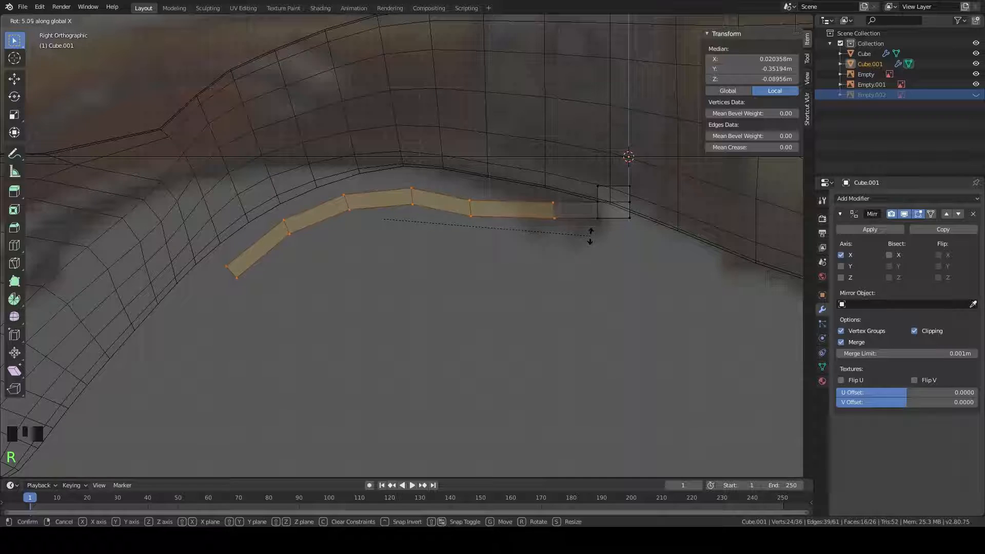
click(590, 242)
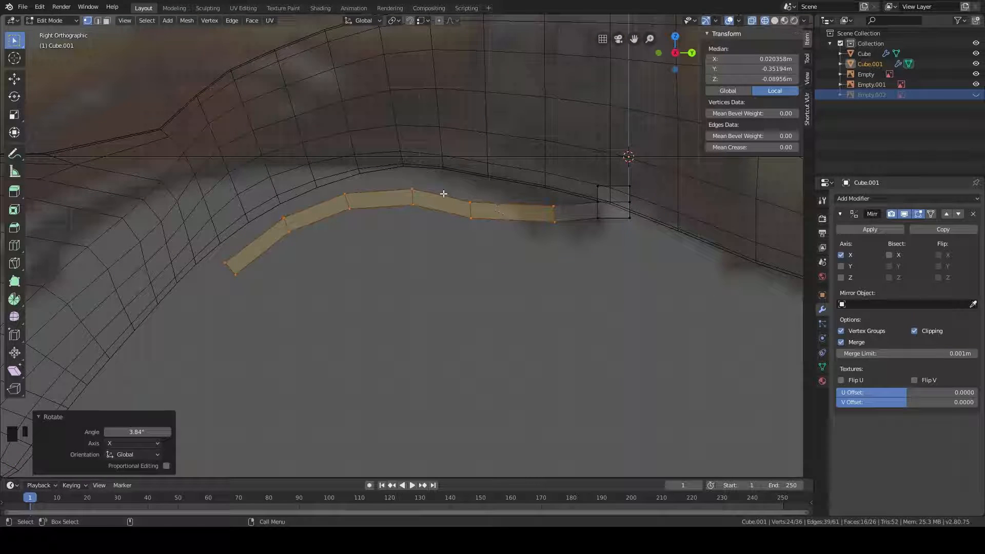
key(g)
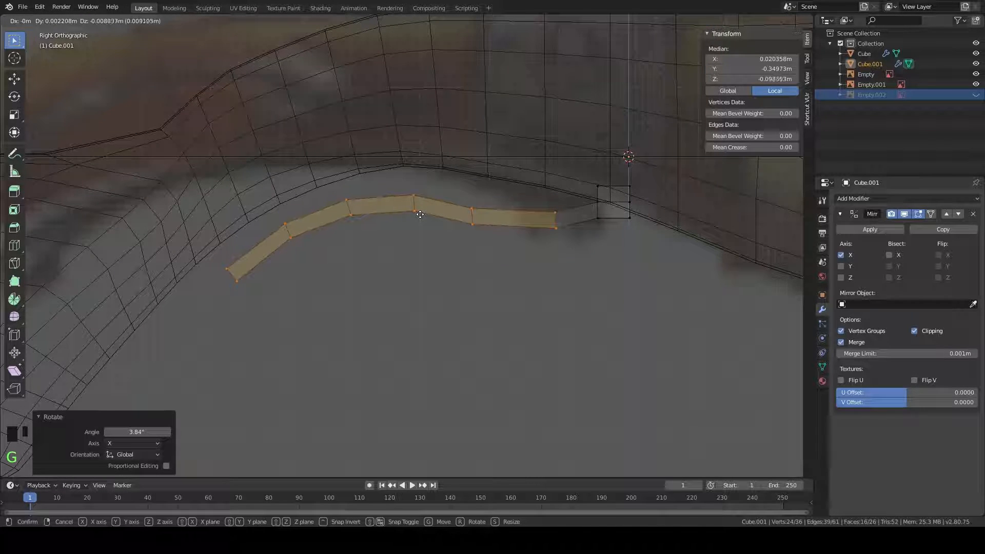
click(421, 215)
Step: Move the vertices of the edge loop nearest the block -0.0243 m along Y and -0.0103 m along Z
drag(559, 199, 547, 248)
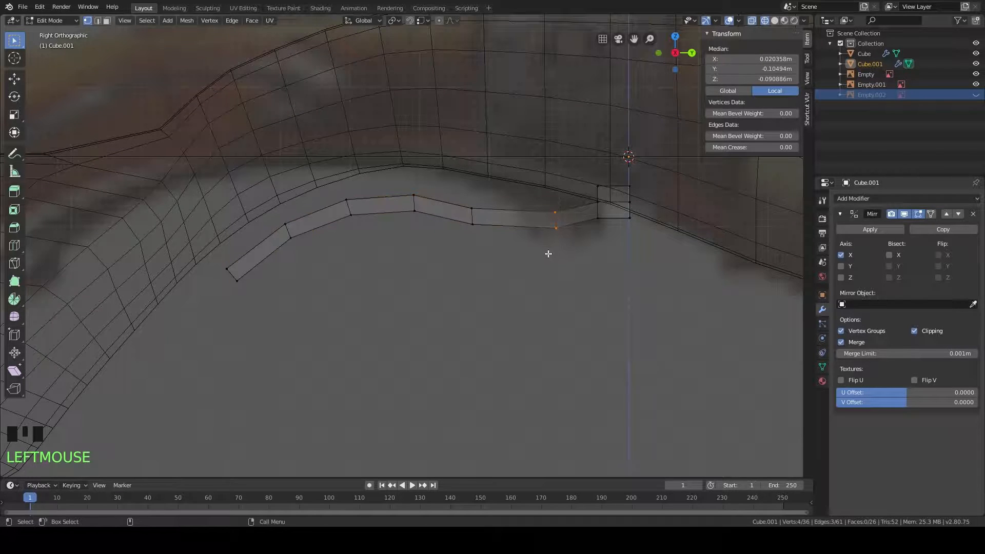
key(g)
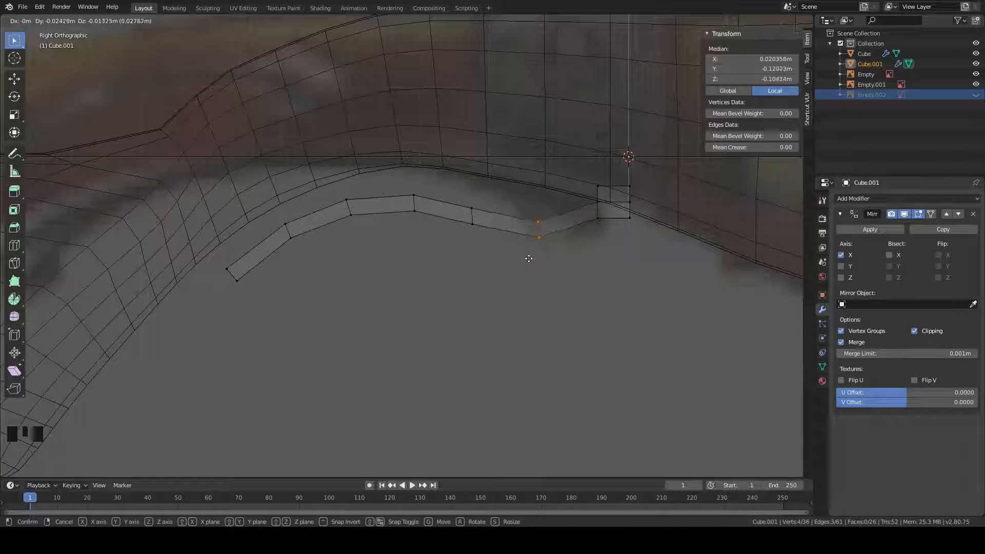
click(529, 256)
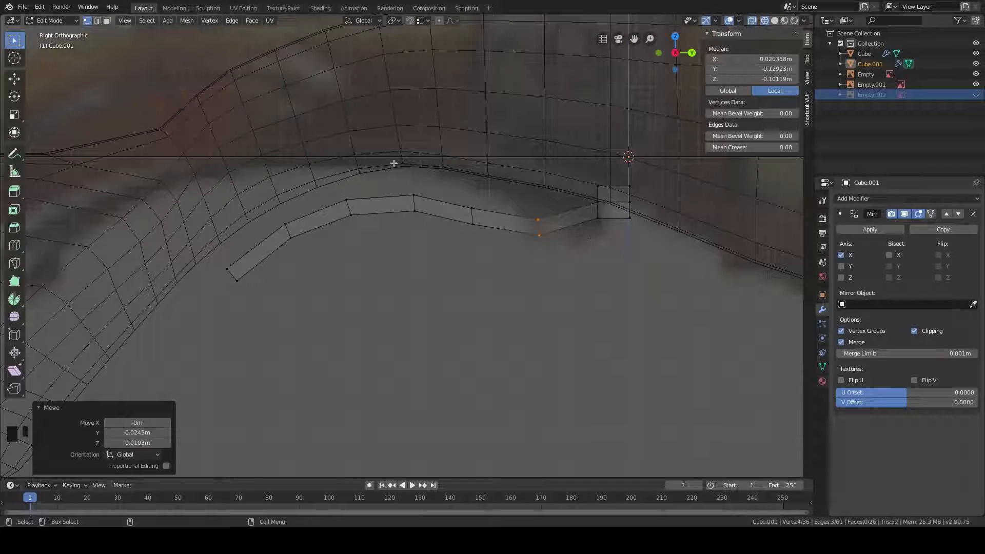
Step: Add a loop cut across the segment joining the block and move it 0.0081 m along Y and -0.0081 m along Z
click(15, 245)
click(582, 224)
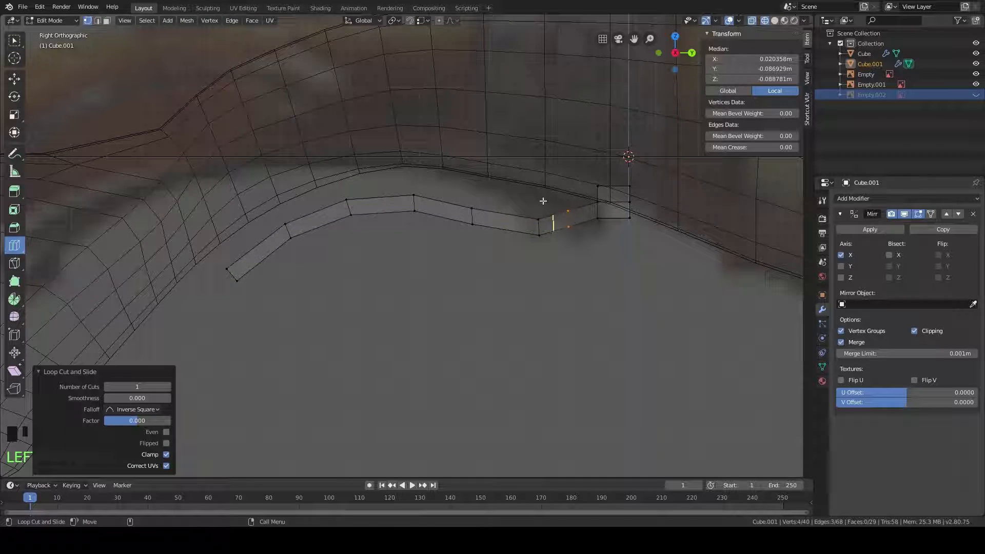
click(14, 40)
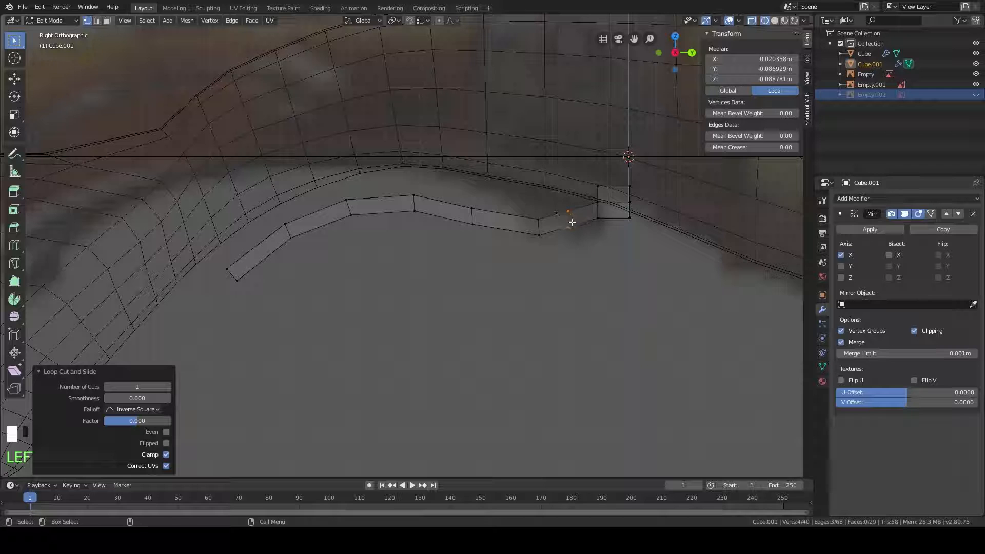
key(g)
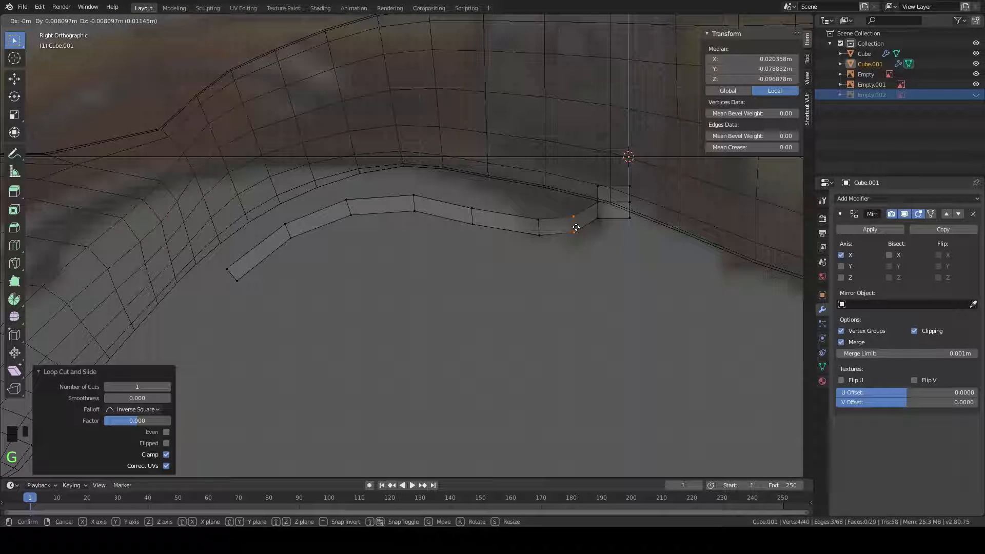
click(576, 227)
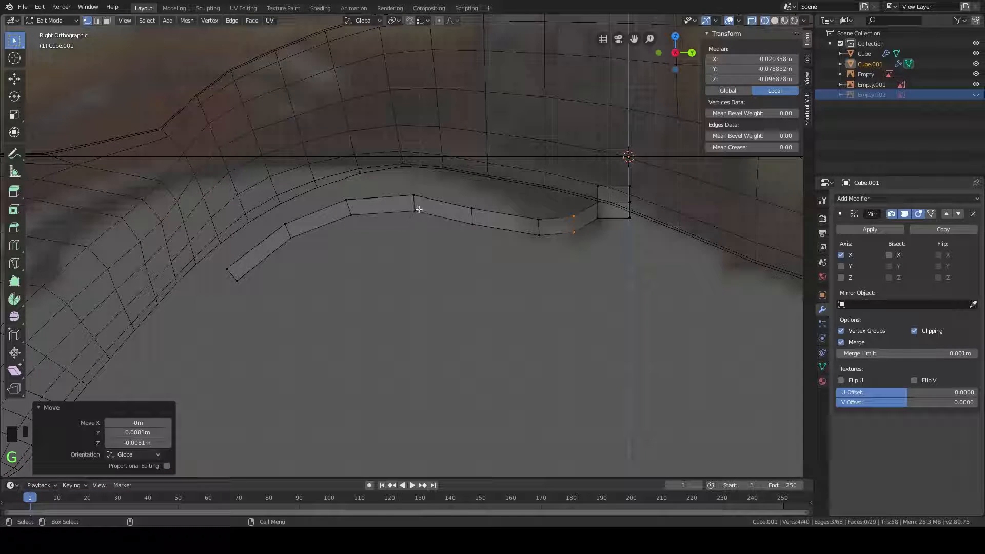
Step: Move the strip's free-end vertices 0.0191 m along Y and 0.00294 m along Z, and rotate them 9.87° about X
shift+middle_drag(421, 210, 426, 204)
drag(220, 257, 255, 282)
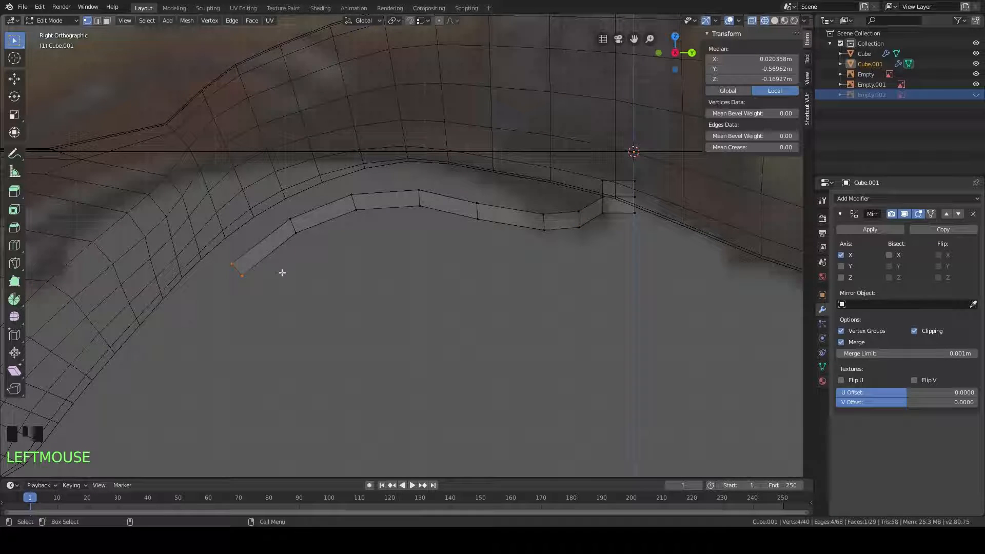
key(g)
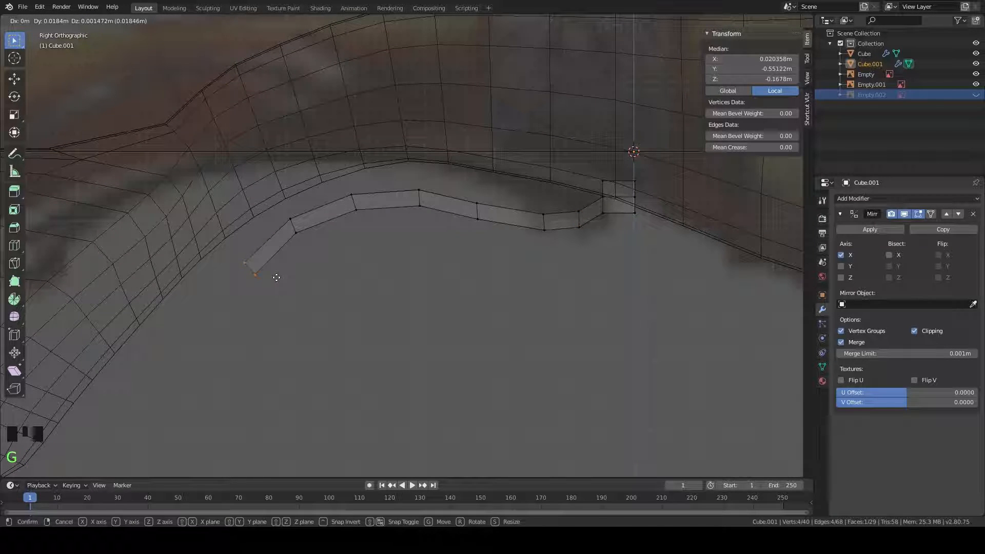
click(276, 278)
key(r)
key(x)
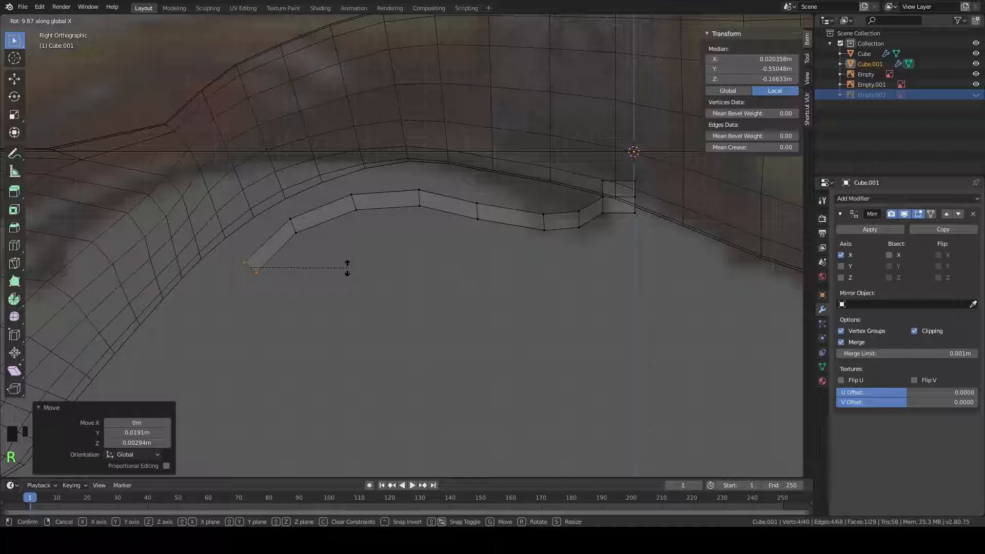
click(347, 267)
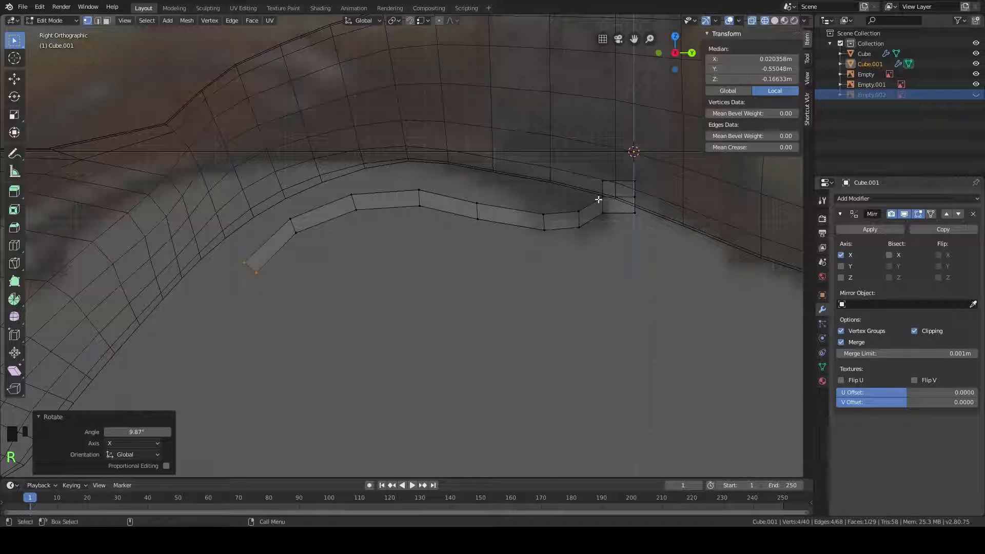
Step: Add a Subdivision Surface modifier to the strip and fit its editing cage to the smoothed result
click(931, 199)
click(800, 370)
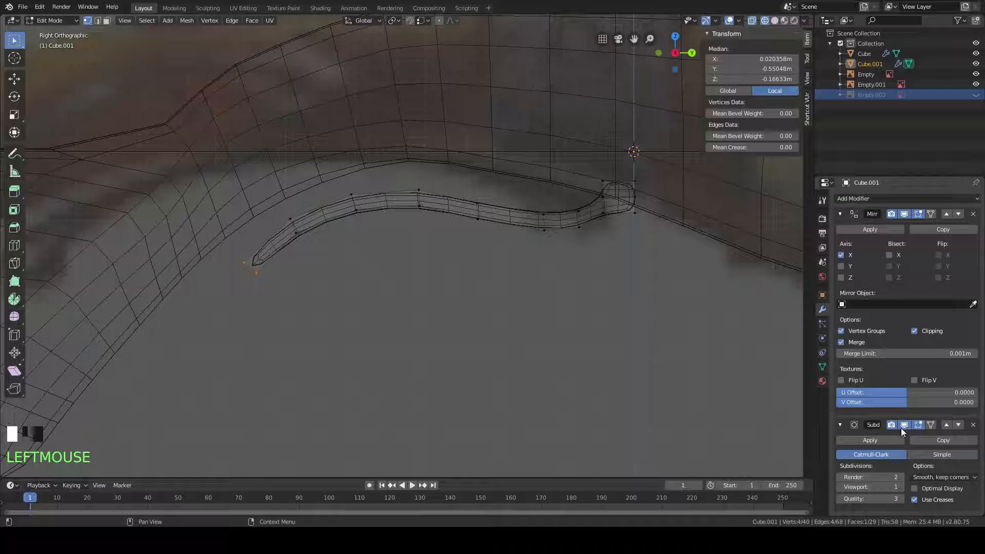
click(932, 426)
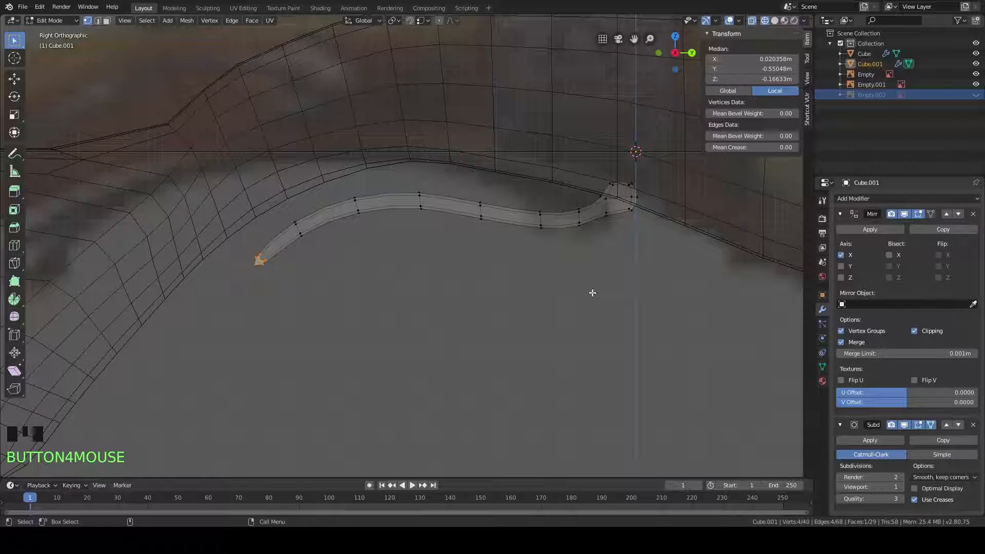
Step: Switch to solid shading and examine the smoothed strip against the stock from the side and from below
key(z)
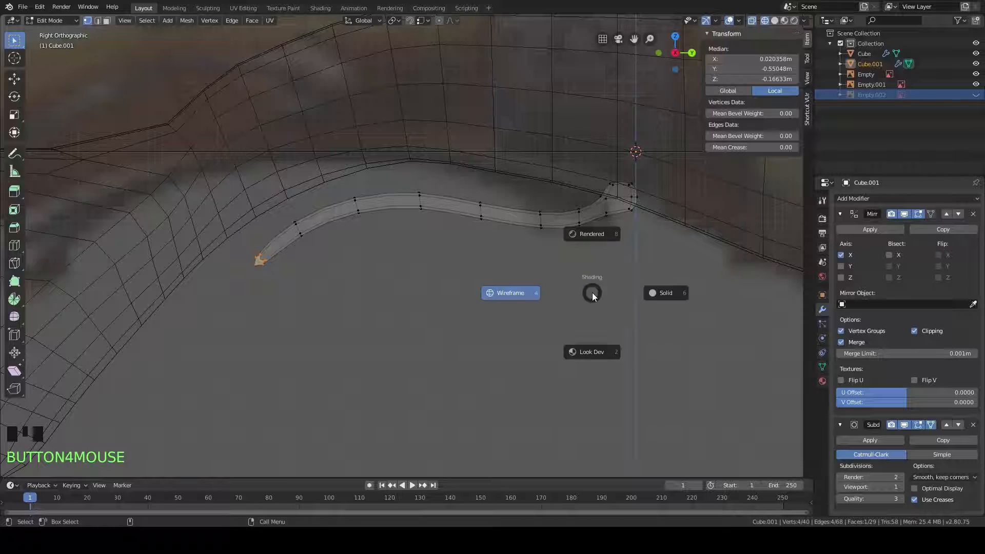
click(645, 291)
mouse_move(477, 298)
middle_down()
mouse_move(488, 221)
mouse_move(510, 183)
mouse_move(636, 205)
mouse_move(703, 296)
middle_up()
scroll(588, 290, down, 10)
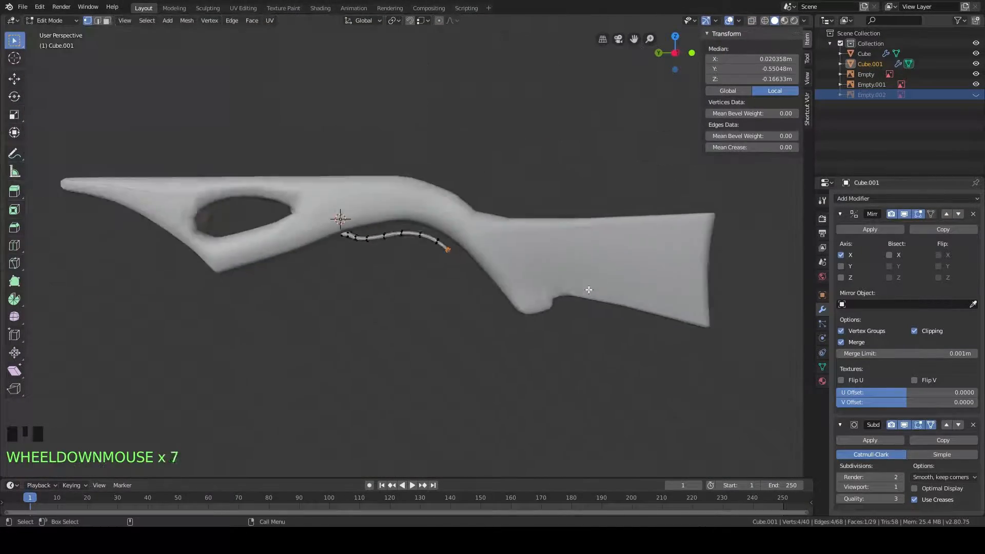
scroll(587, 289, up, 10)
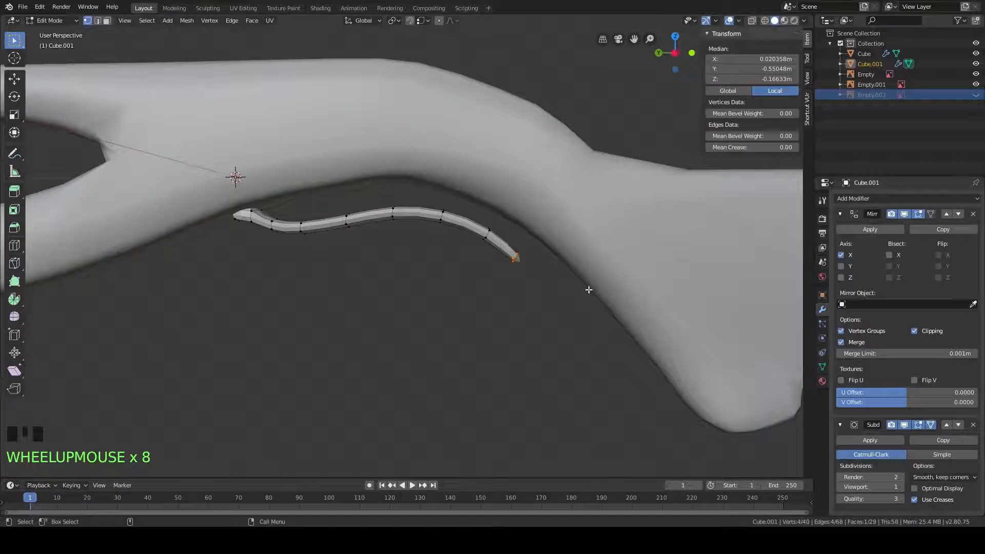
scroll(586, 290, down, 4)
middle_drag(586, 290, 479, 226)
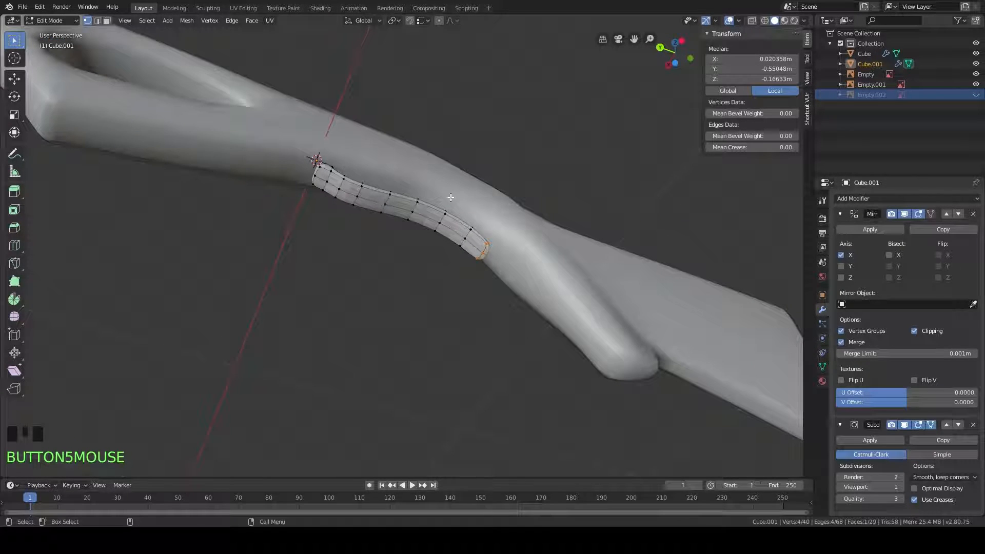
middle_drag(378, 212, 361, 227)
scroll(462, 215, up, 4)
shift+middle_drag(421, 152, 418, 202)
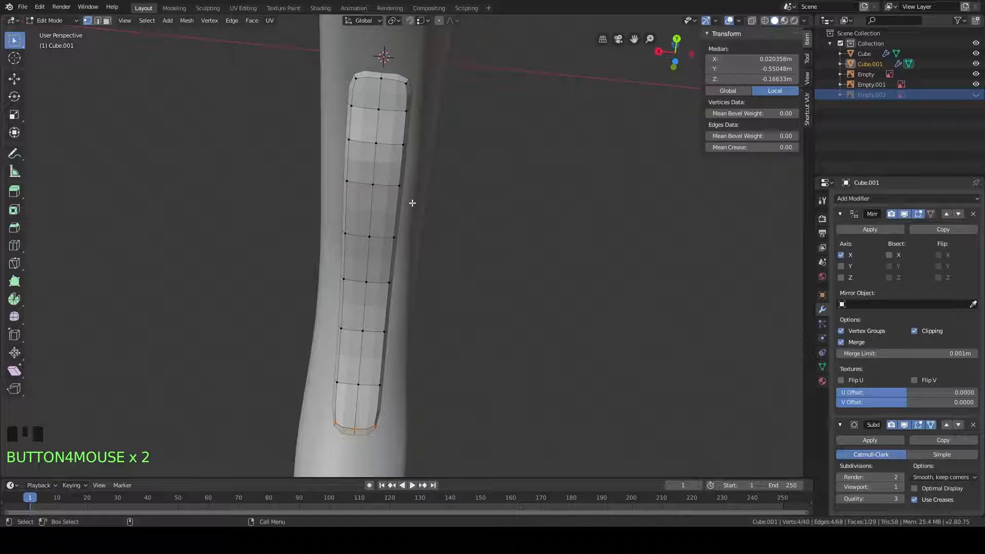
Step: Check the strip against the reference image in top view by briefly hiding the stock and showing it again
key(KP_7)
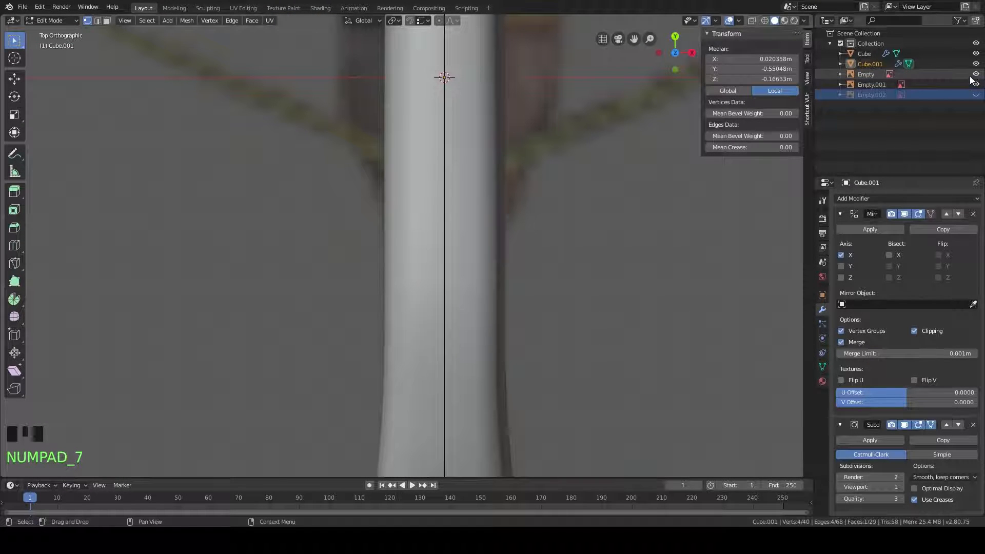
click(977, 54)
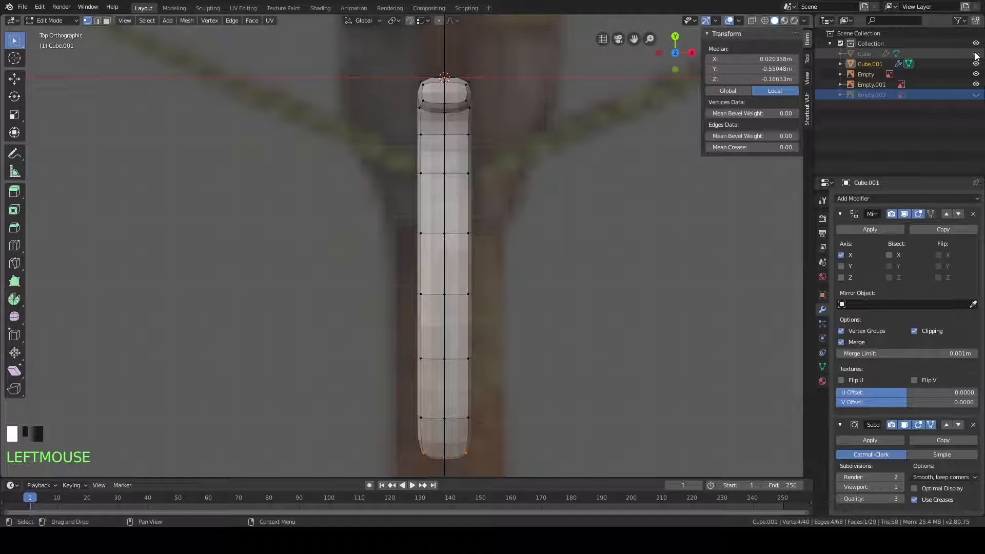
click(976, 54)
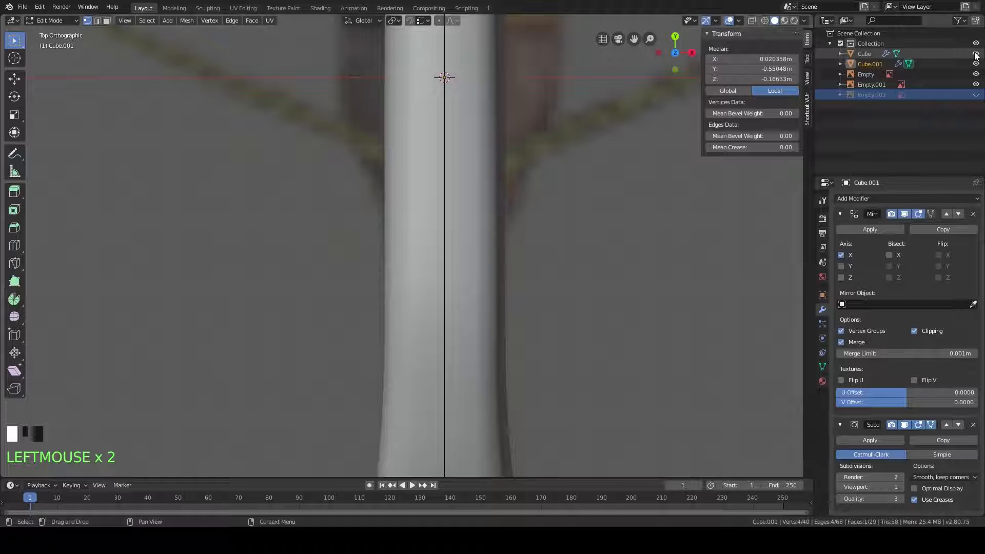
Step: Rename the Cube object as Crossbow Body
double_click(865, 54)
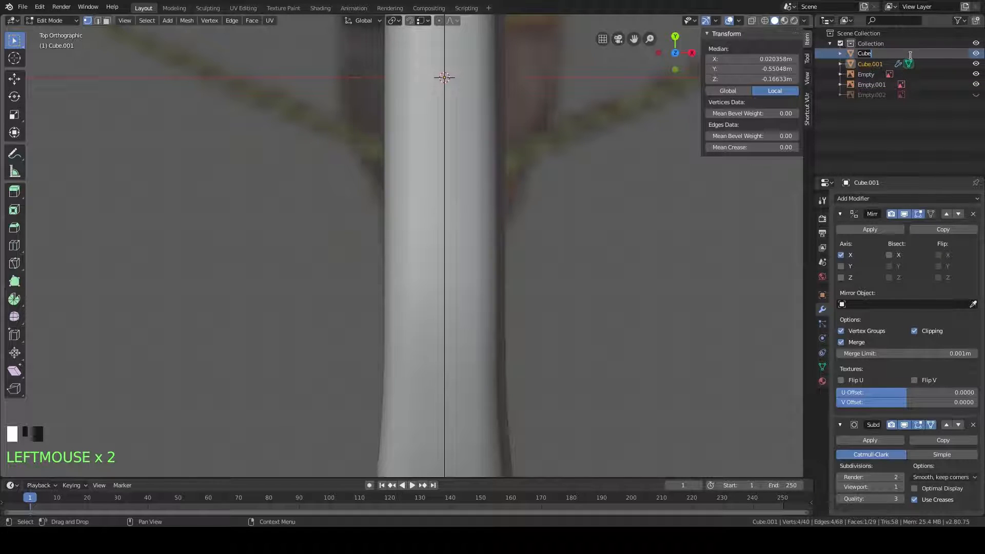
key(BackSpace)
key(BackSpace)
key(BackSpace)
text(rossbow Bo)
key(Return)
Step: Rename the Cube.001 object as Crossbow Trigger
double_click(878, 64)
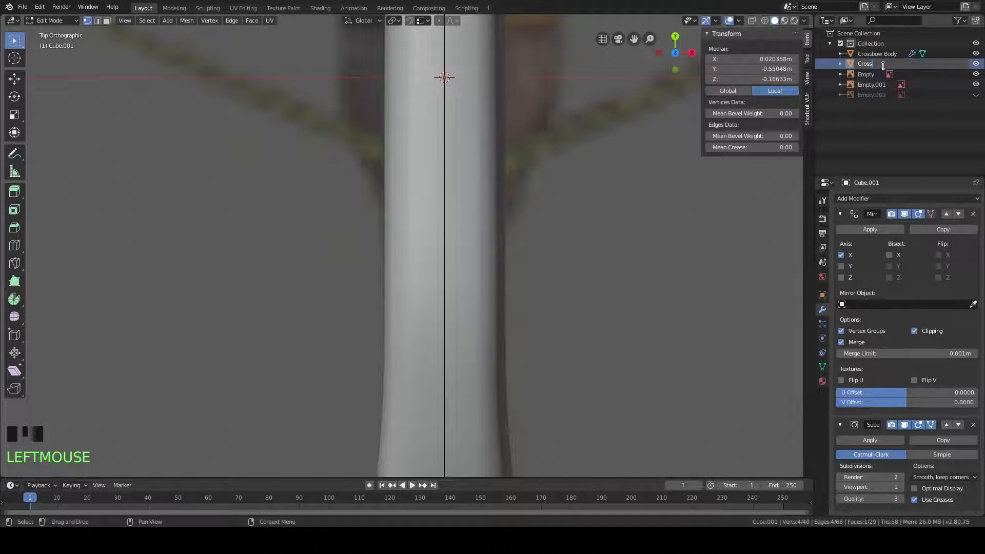
text(Crossbow Triggewr)
key(Return)
double_click(885, 66)
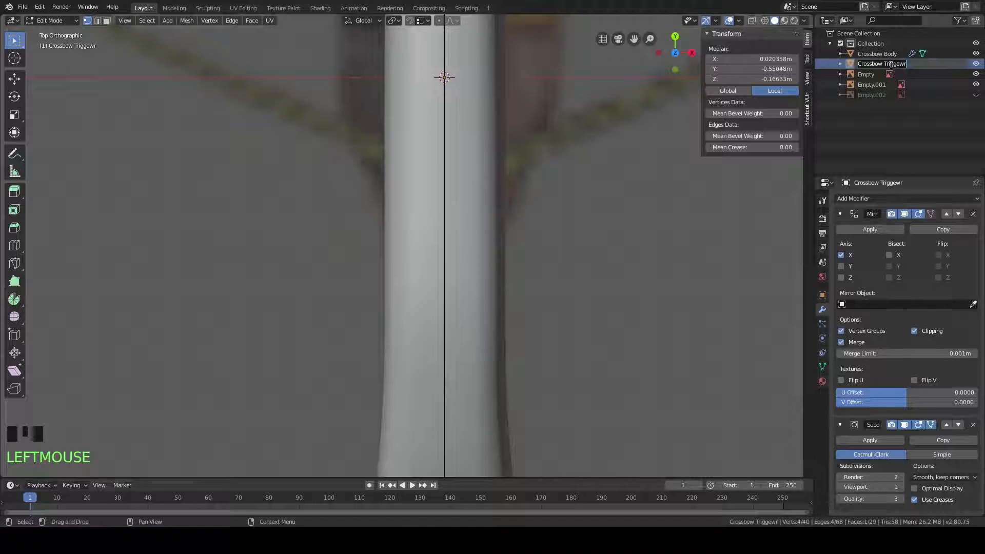
click(926, 66)
key(BackSpace)
key(BackSpace)
text(r)
click(927, 70)
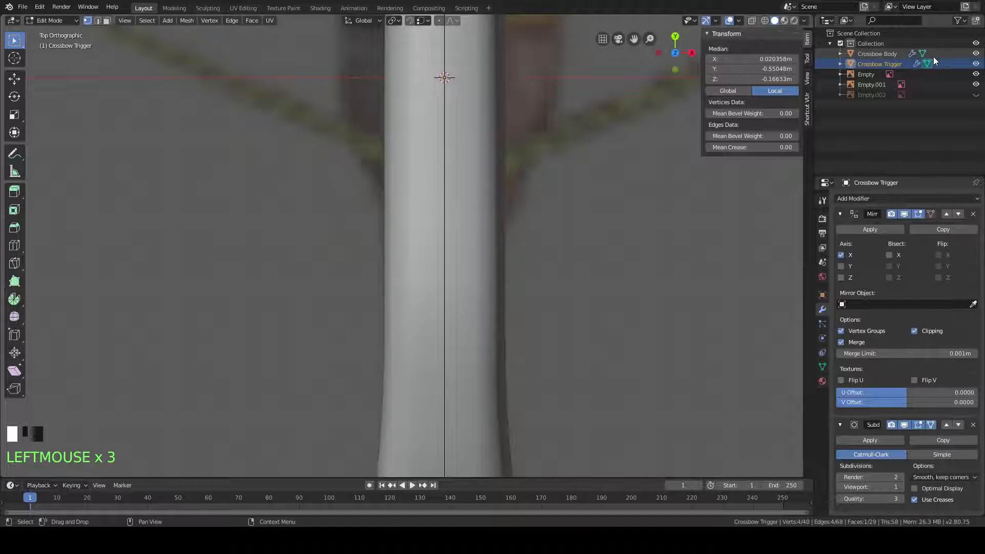
Step: Hide the Crossbow Body object and switch the viewport shading to wireframe around the trigger's head
click(976, 53)
scroll(516, 241, up, 1)
scroll(539, 241, down, 2)
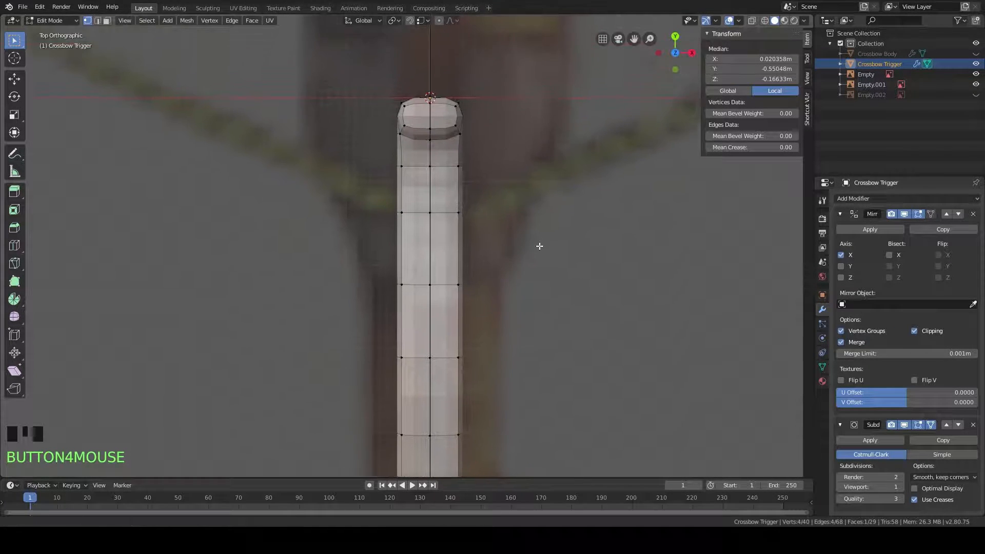
scroll(540, 247, up, 1)
drag(518, 171, 375, 160)
shift+middle_drag(548, 154, 547, 149)
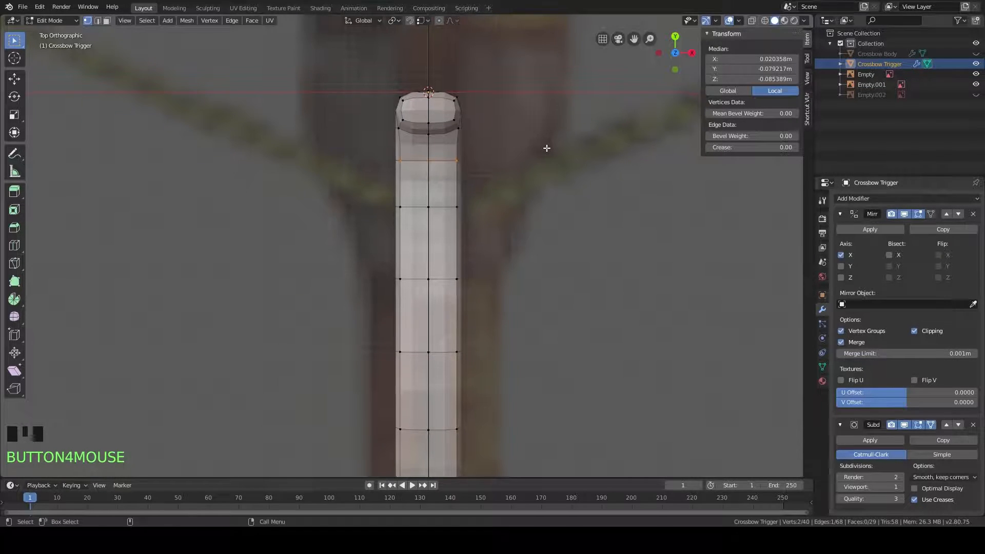
key(z)
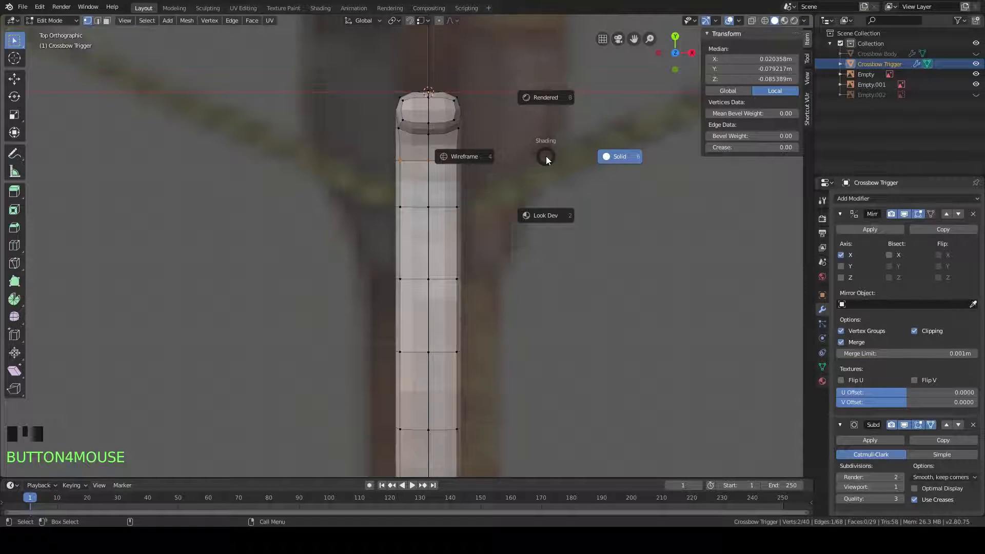
click(476, 161)
drag(577, 194, 370, 143)
key(s)
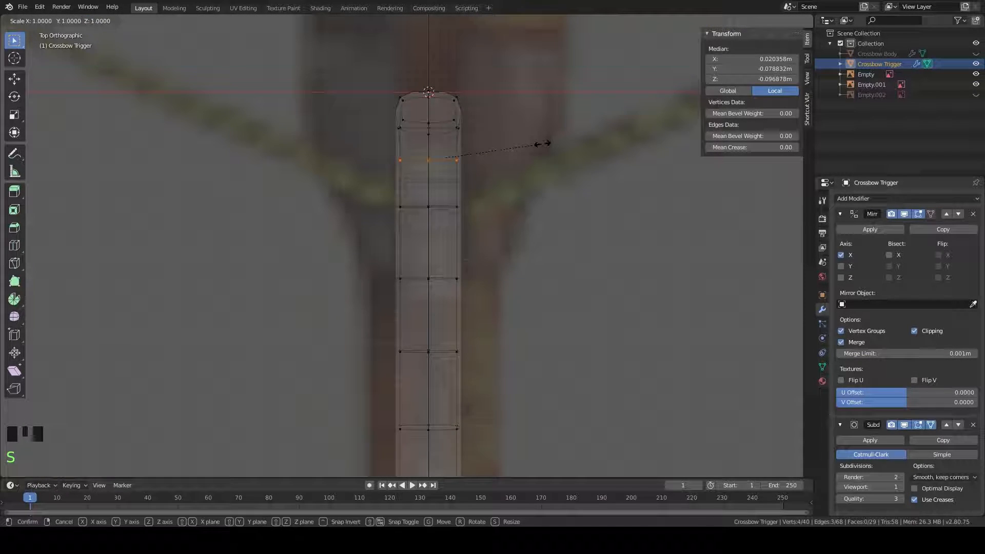
key(z)
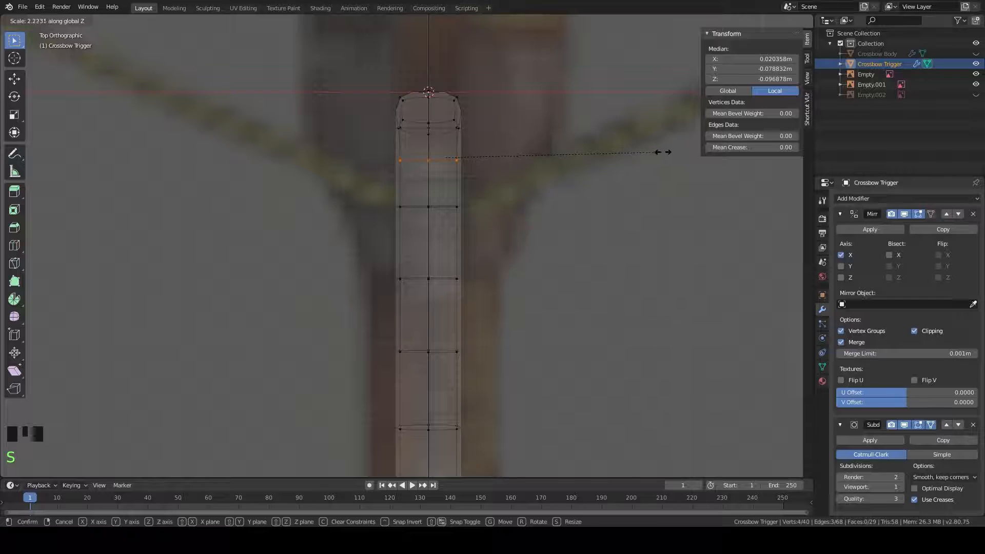
click(668, 151)
Step: Move the outer vertices just below the trigger's head outward about 0.0172 m along X and turn off the Subdivision modifier's viewport display
drag(528, 141, 453, 170)
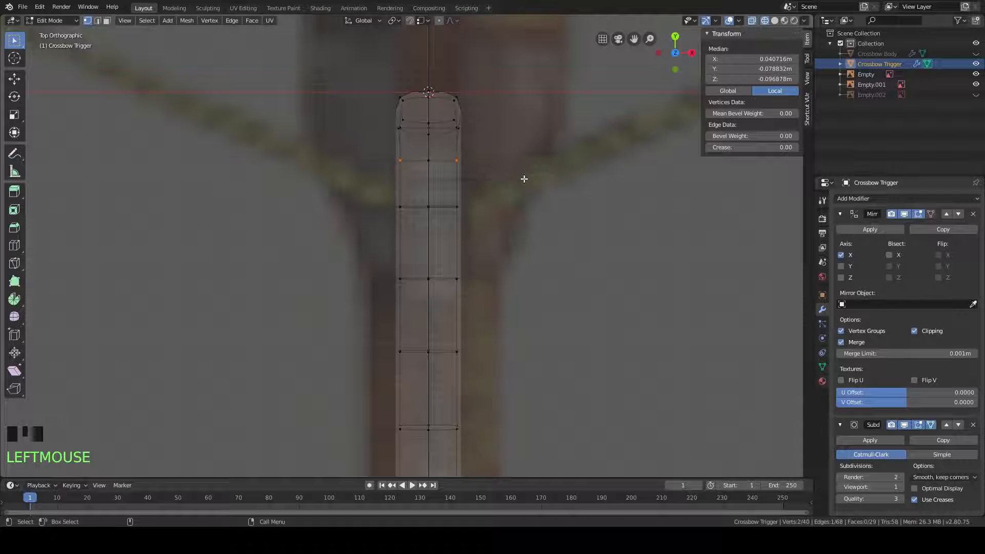
key(g)
key(x)
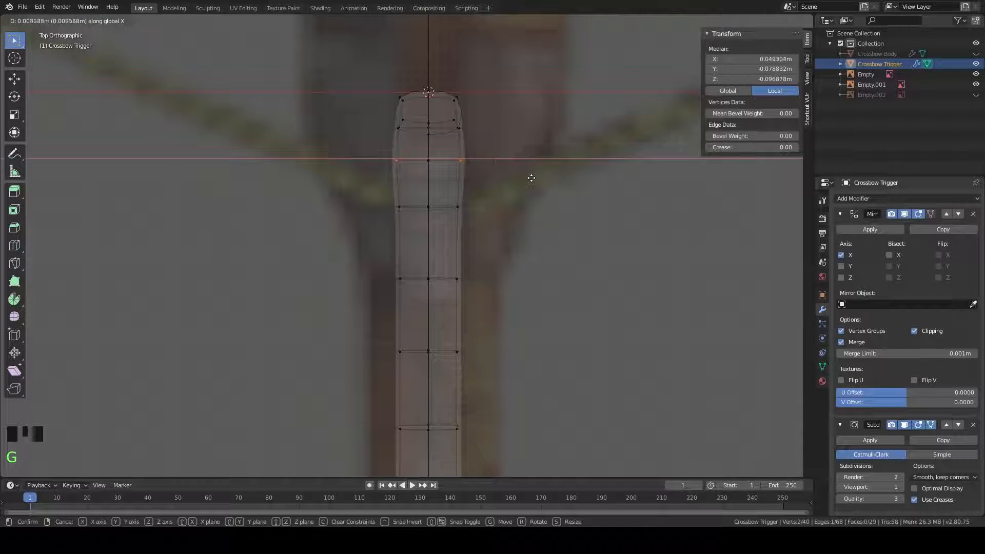
click(538, 176)
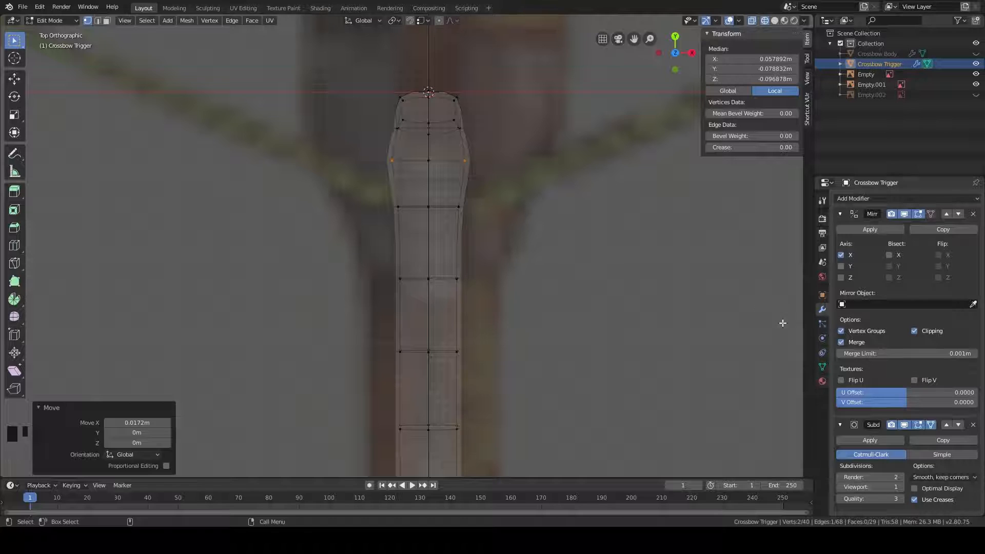
click(904, 425)
click(931, 424)
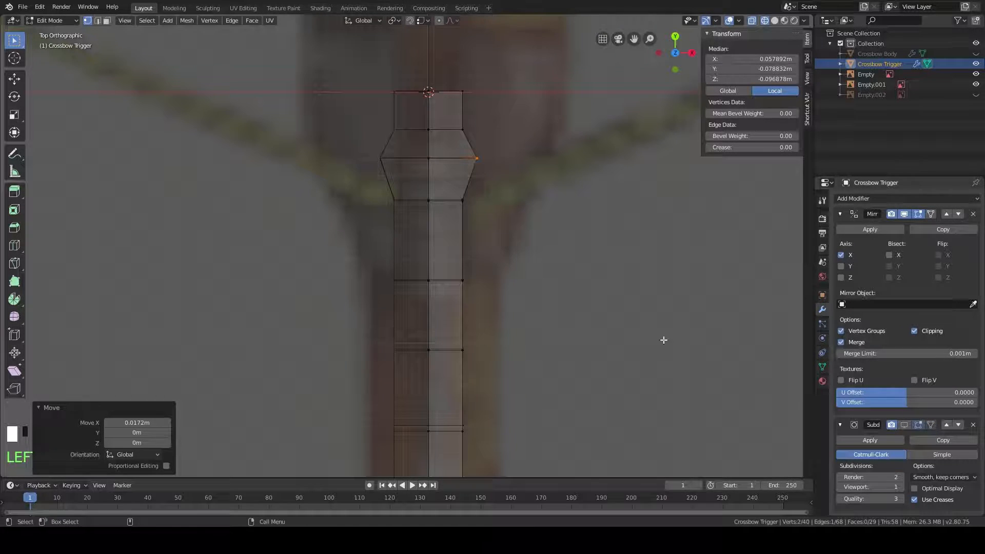
Step: Move the trigger's outer vertices row by row along X, widening the upper half and tapering it towards the tip
shift+middle_drag(580, 311, 586, 290)
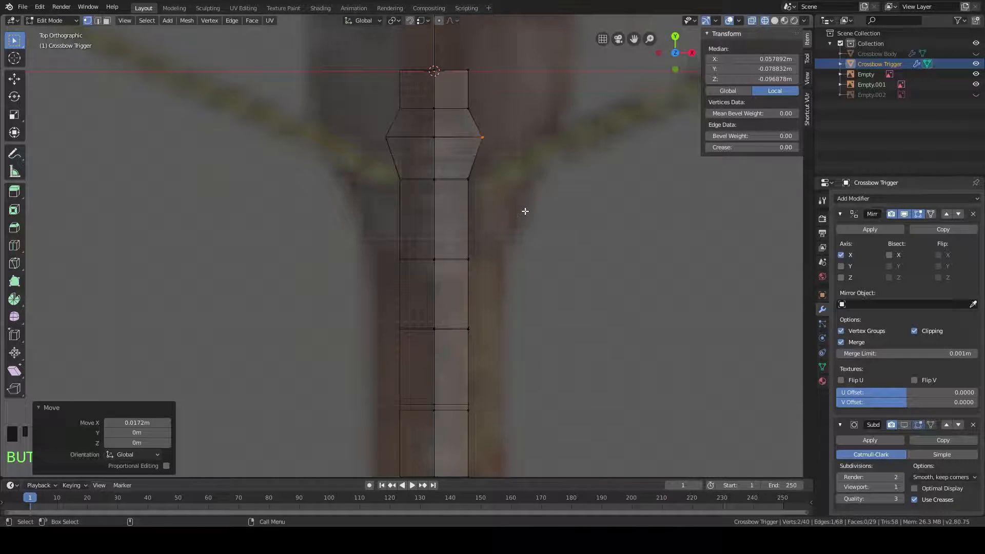
click(455, 169)
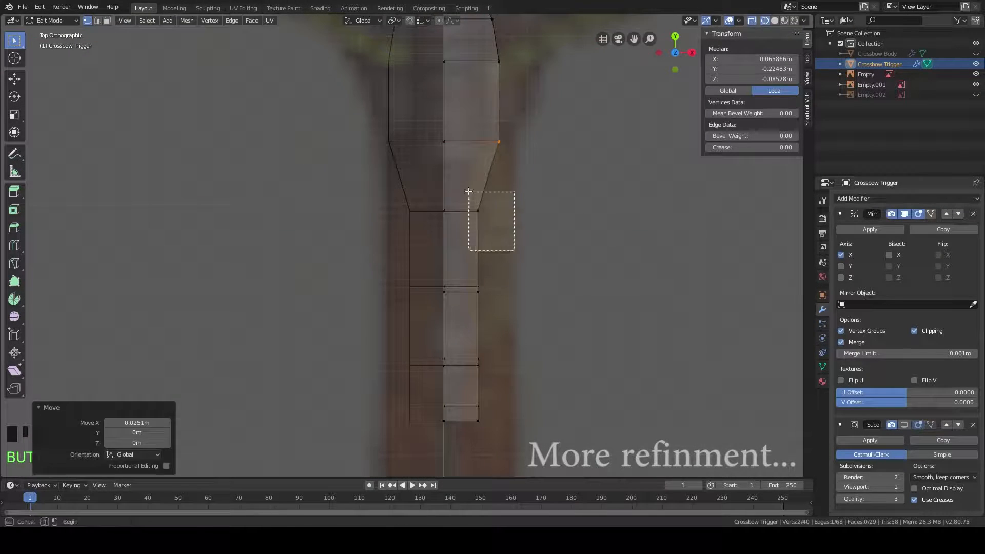
middle_drag(508, 244, 407, 282)
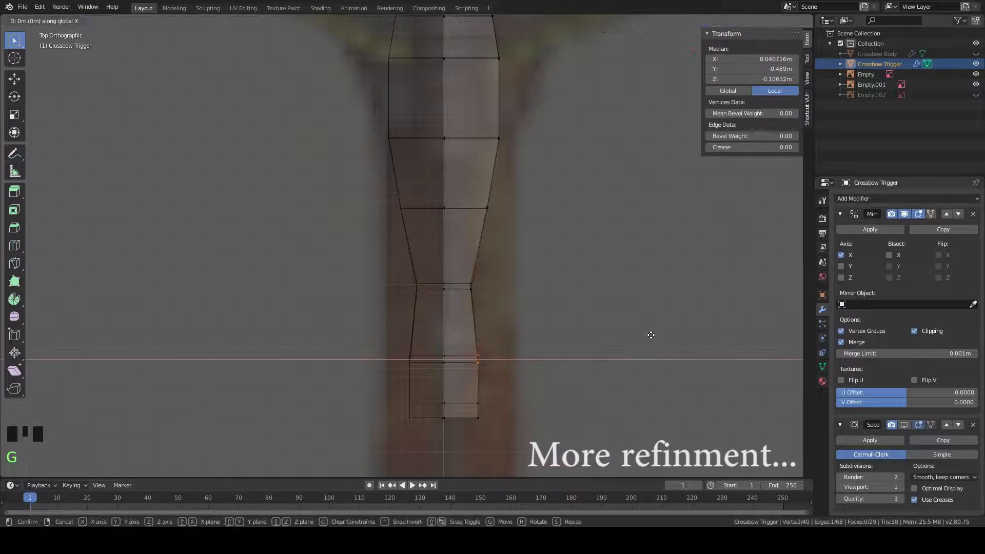
middle_drag(545, 308, 592, 246)
drag(423, 197, 395, 167)
key(g)
key(x)
click(541, 197)
Step: Move the vertices at the trigger's tip about 0.0329 m in the negative Y direction
drag(398, 336, 372, 306)
key(g)
key(y)
click(455, 297)
Step: Return to solid shading, show the Crossbow Body again and leave Edit Mode to inspect the trigger against the body
mouse_move(455, 297)
middle_down()
mouse_move(462, 242)
mouse_move(568, 194)
mouse_move(564, 127)
mouse_move(577, 165)
middle_up()
key(z)
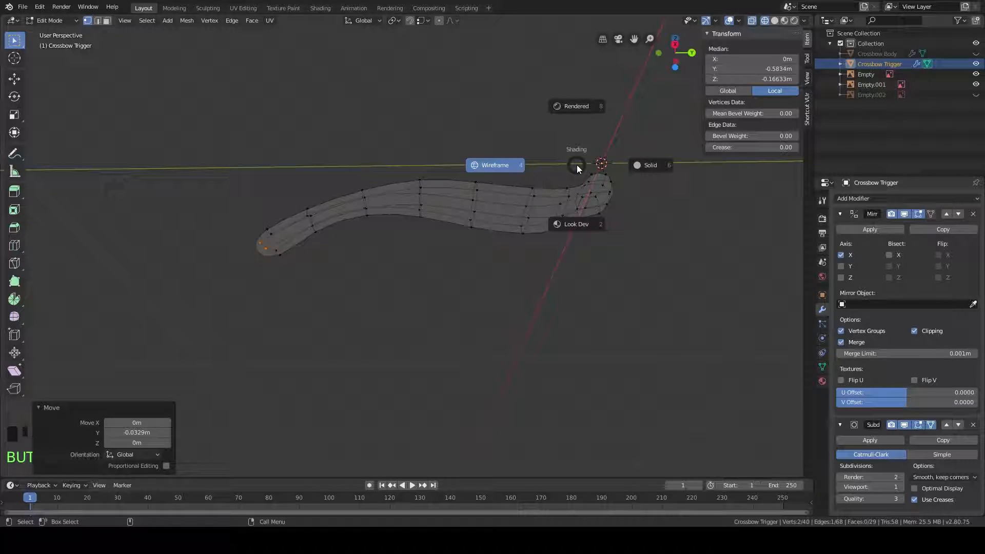
click(647, 164)
middle_drag(665, 207, 466, 153)
scroll(583, 203, down, 3)
click(975, 53)
scroll(454, 217, down, 3)
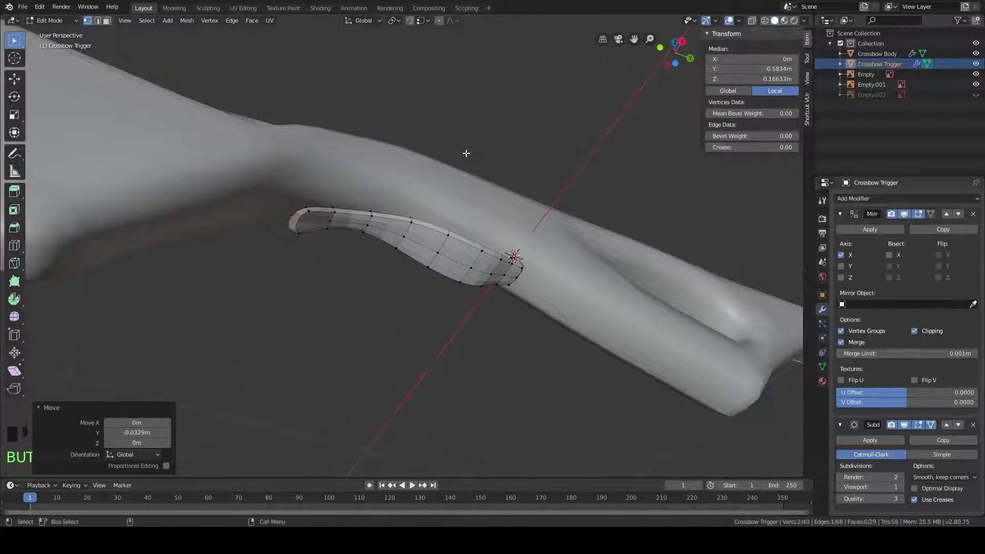
key(Tab)
right_drag(456, 248, 457, 246)
middle_drag(456, 250, 510, 339)
shift+middle_drag(526, 255, 399, 289)
scroll(389, 316, up, 2)
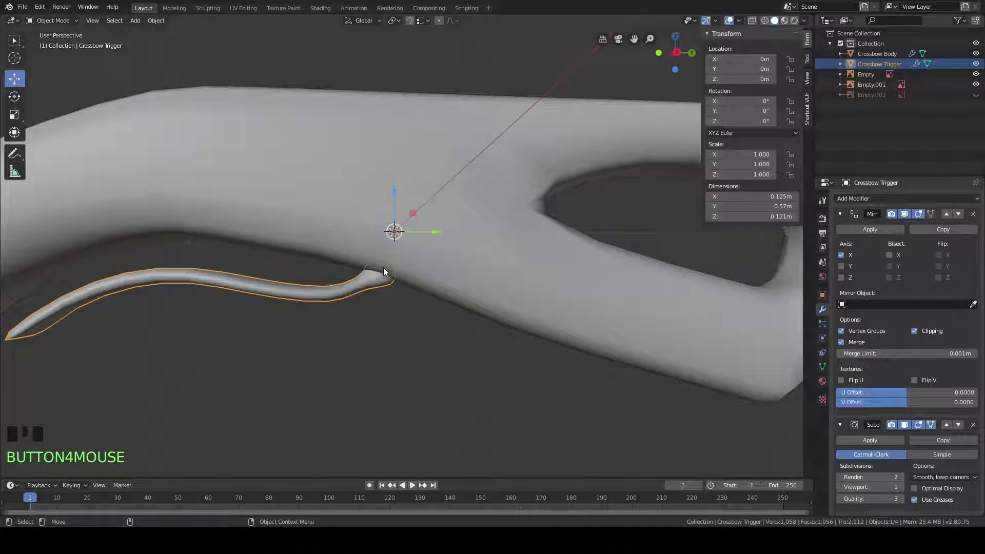
Step: Hide the Crossbow Body and snap the 3D cursor to the centre vertex on the end of the trigger's head
click(976, 53)
middle_drag(470, 218, 460, 298)
key(Tab)
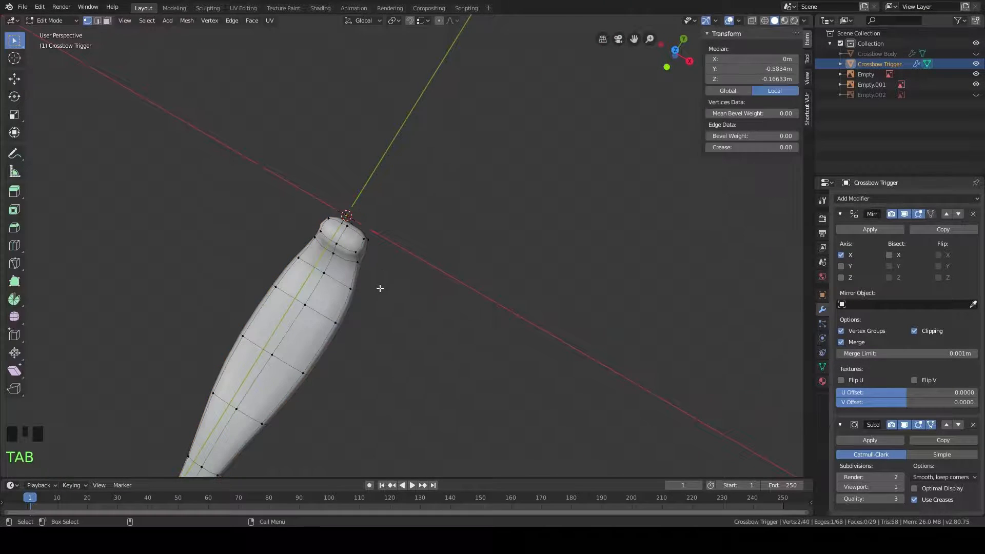
scroll(387, 288, up, 4)
shift+middle_drag(345, 251, 449, 295)
click(441, 303)
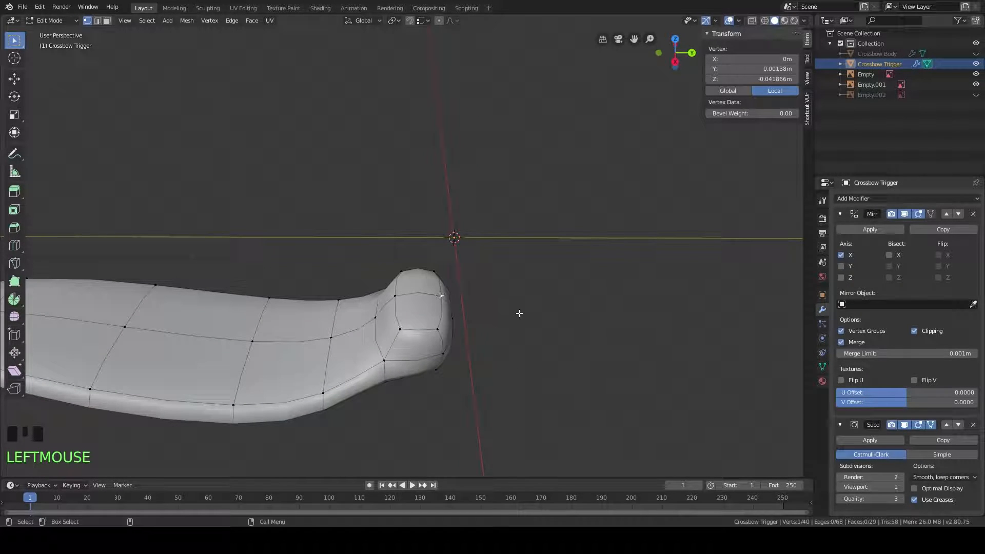
middle_drag(519, 309, 487, 296)
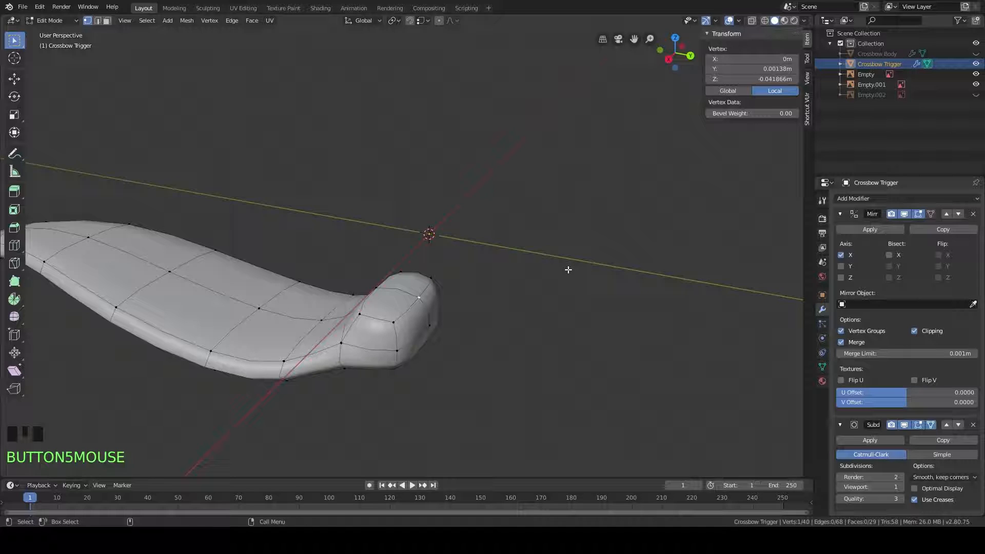
key(shift+s)
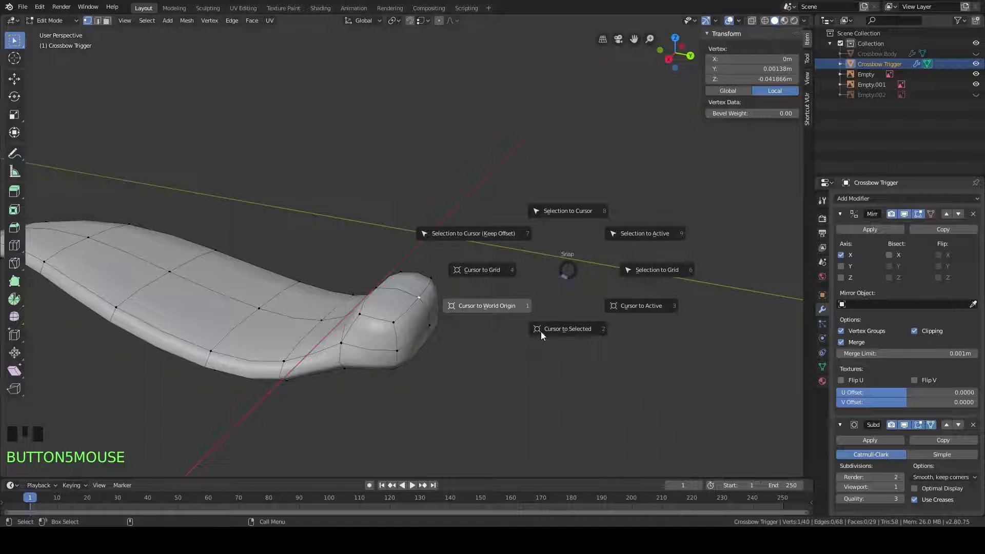
click(565, 330)
Step: Return to Object Mode and set the trigger's origin to the 3D cursor
middle_drag(434, 302, 458, 291)
scroll(458, 274, down, 1)
key(Tab)
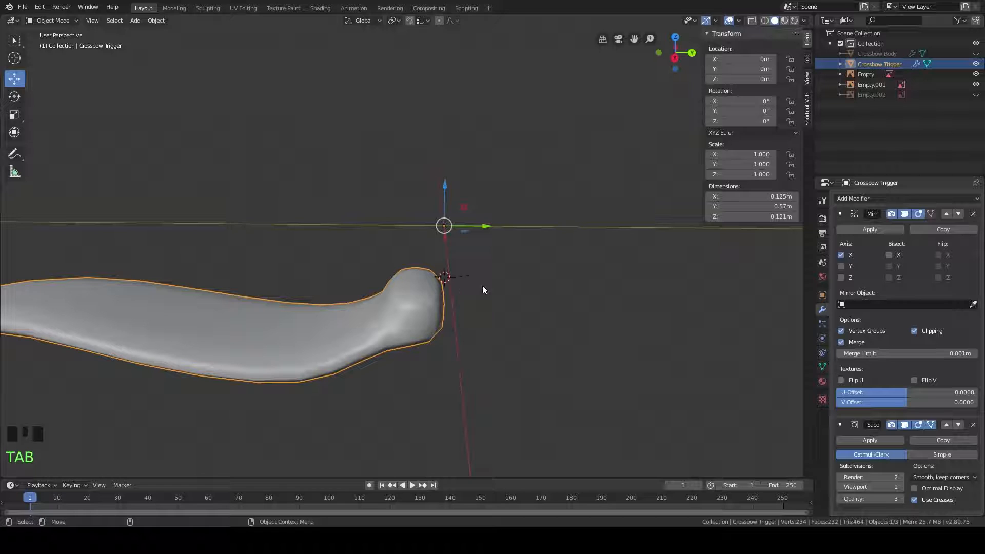
shift+middle_drag(465, 300, 451, 267)
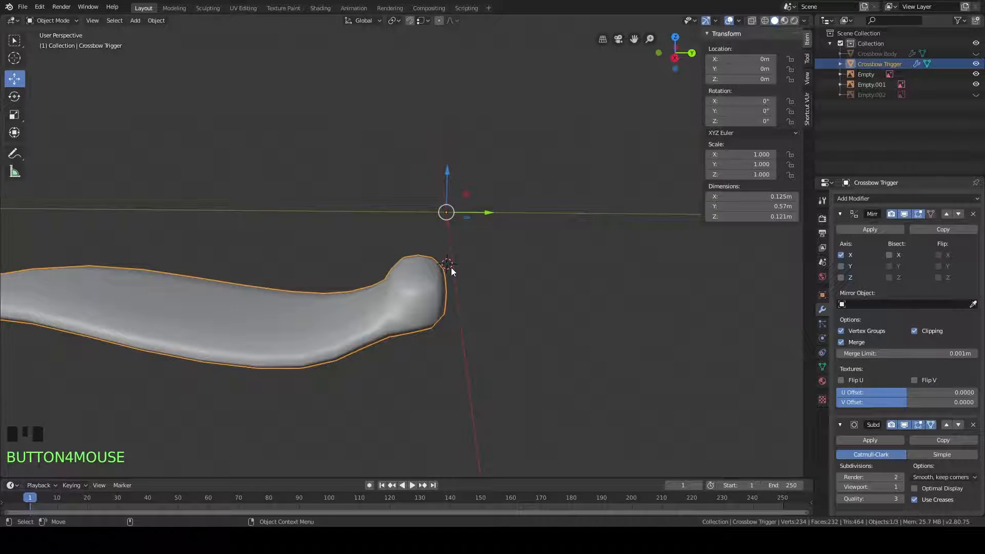
right_click(391, 305)
mouse_move(396, 332)
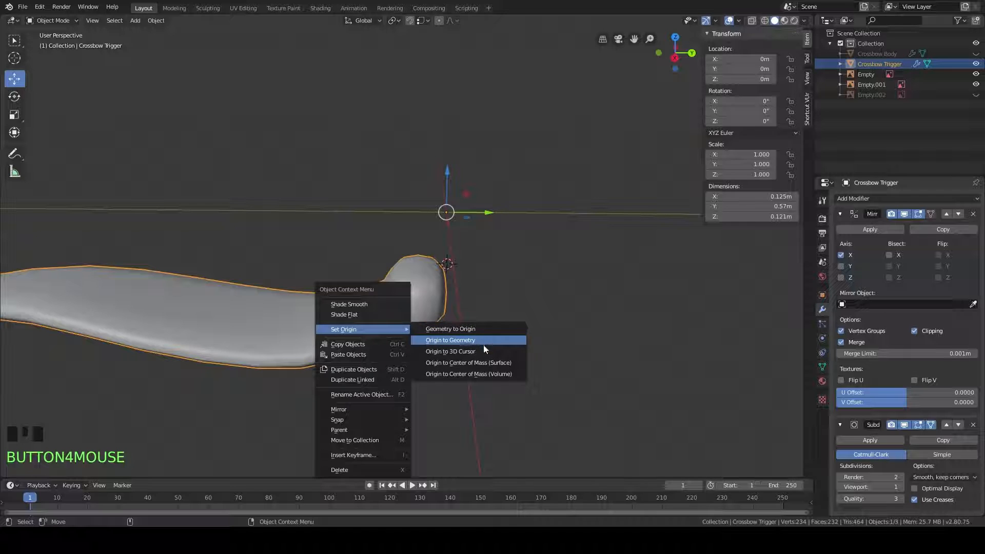
click(470, 354)
shift+middle_drag(523, 342, 496, 291)
scroll(523, 294, down, 3)
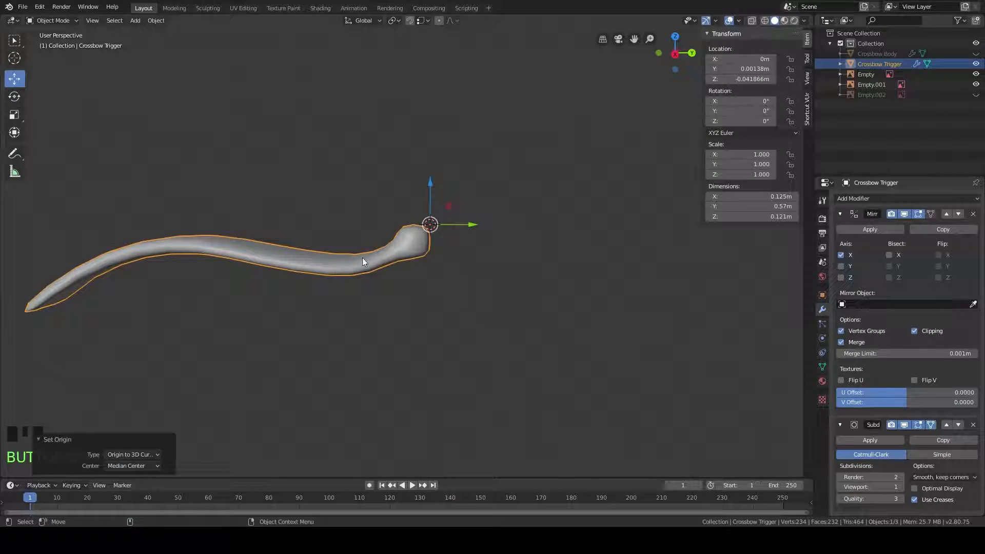
Step: Try rotating the trigger about the X axis to test its new pivot
key(r)
key(x)
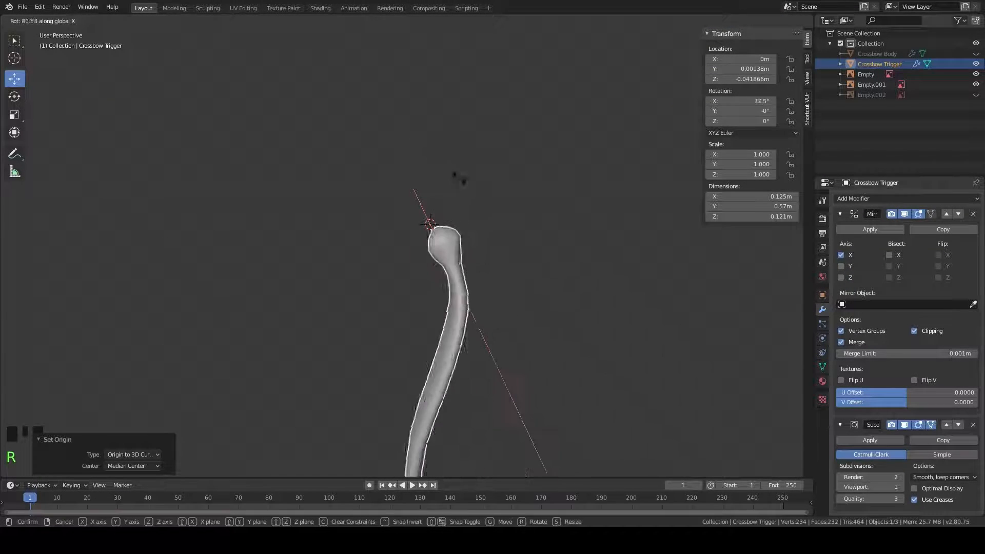
key(Escape)
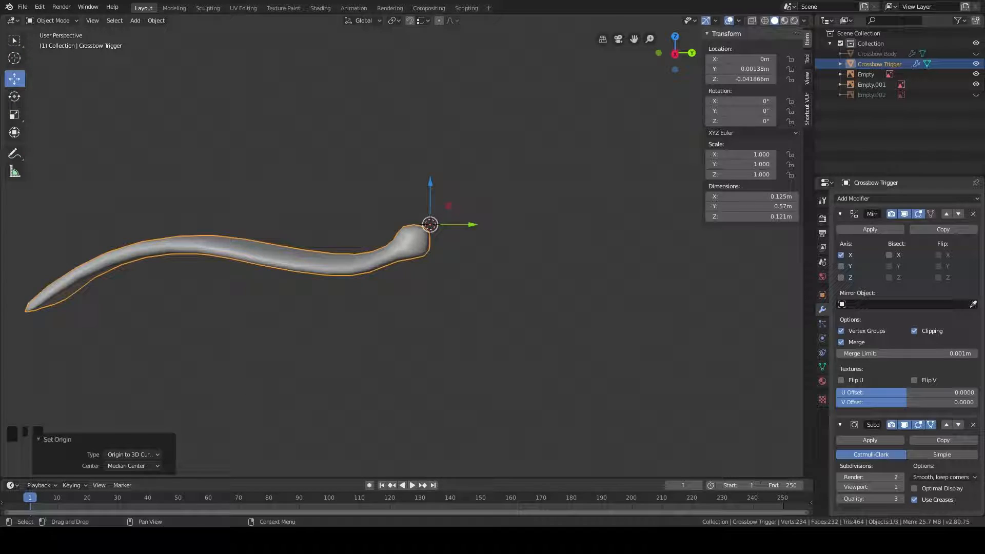
Step: Show the Crossbow Body object alongside the trigger
click(976, 53)
middle_drag(523, 268, 492, 207)
scroll(500, 203, down, 2)
Step: Try moving the trigger along Z and rotating it about the X axis against the body
key(g)
key(Escape)
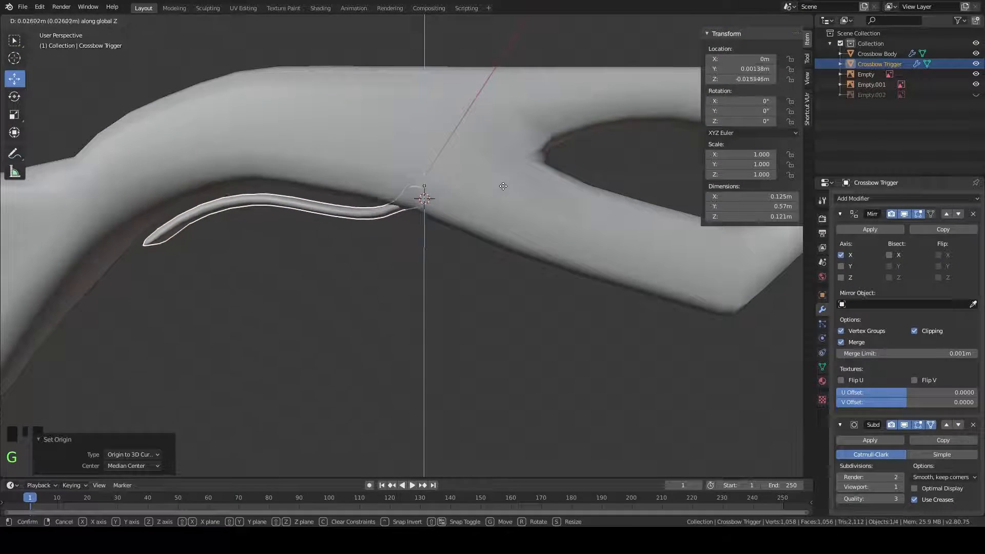
key(r)
key(z)
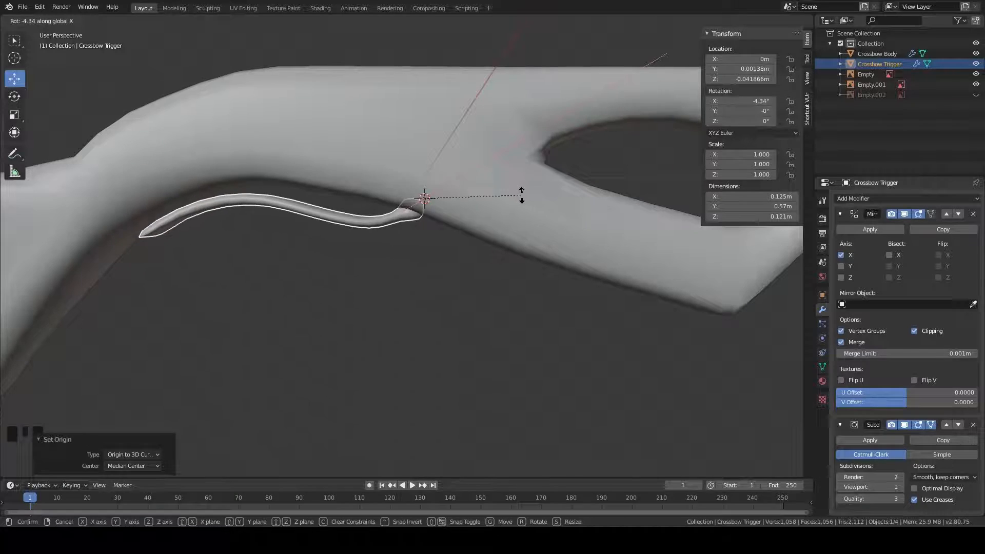
right_click(519, 174)
Step: Select the Crossbow Body and switch to the top orthographic view over the crossbow reference image
middle_drag(521, 187, 487, 191)
scroll(485, 187, down, 4)
click(474, 180)
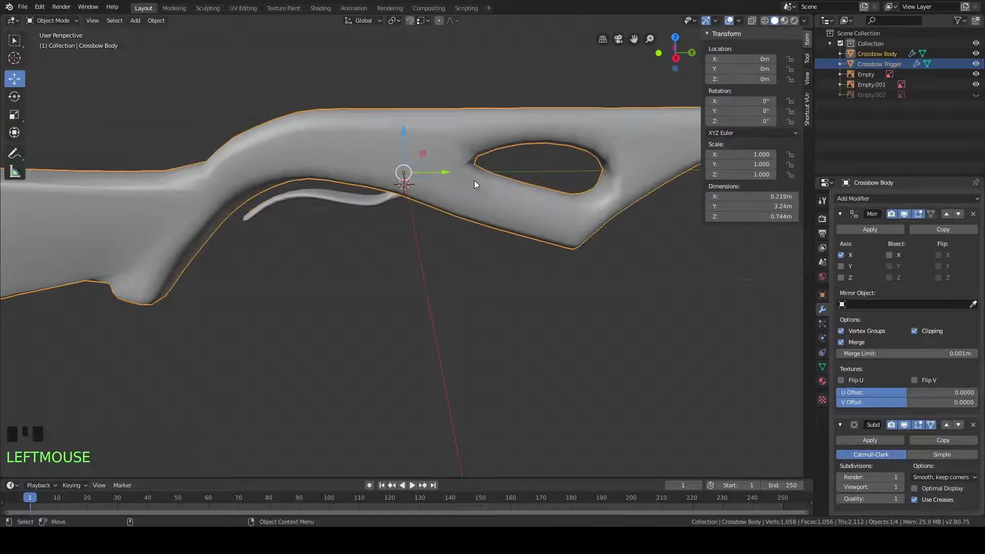
scroll(522, 176, down, 5)
middle_drag(461, 215, 583, 268)
scroll(391, 212, up, 2)
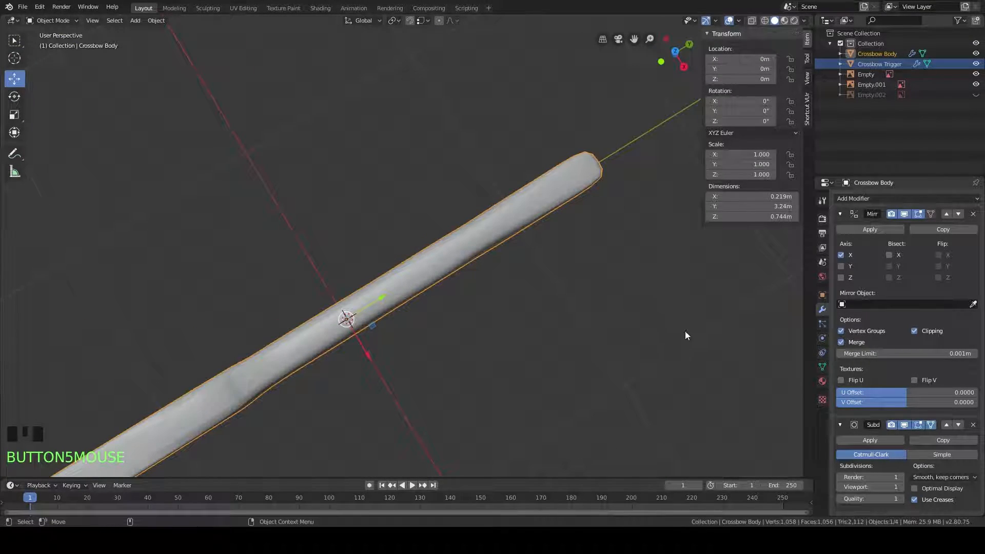
scroll(524, 254, down, 2)
key(KP_7)
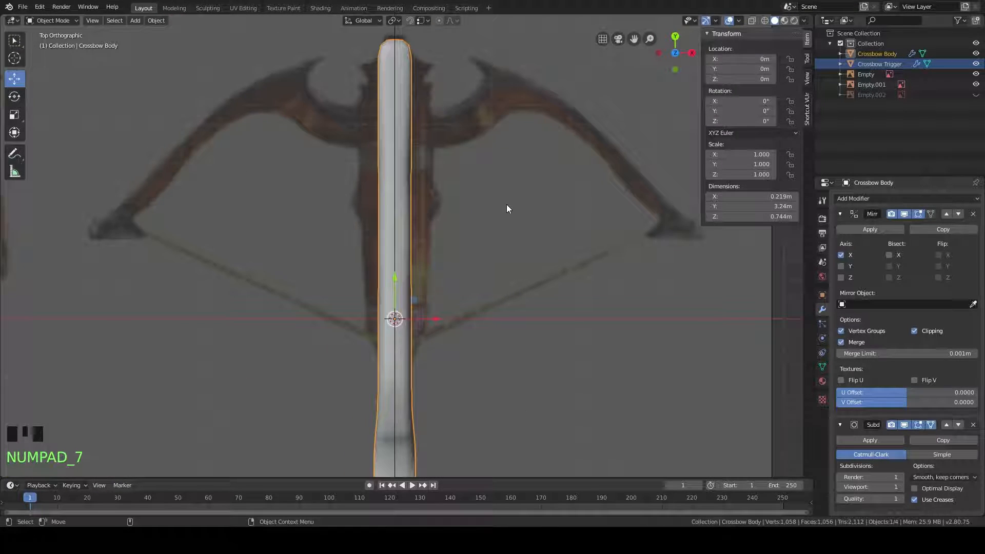
scroll(481, 221, up, 4)
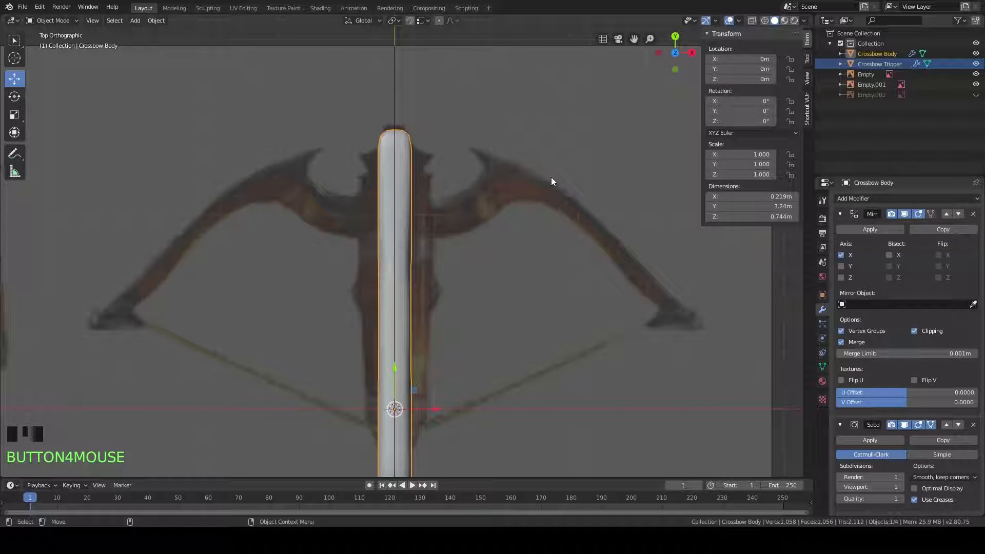
Step: Open the Crossbow Body for mesh editing in wireframe shading and hide the Crossbow Trigger
shift+middle_drag(521, 297, 527, 165)
scroll(556, 147, down, 2)
scroll(556, 147, up, 2)
shift+middle_drag(504, 206, 504, 238)
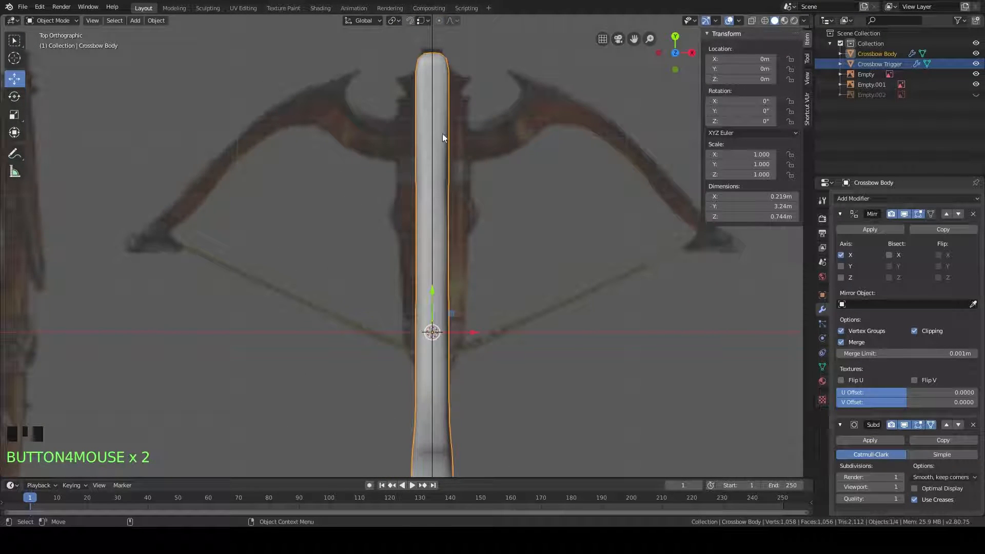
shift+middle_drag(548, 271, 571, 240)
scroll(570, 240, down, 1)
scroll(562, 280, up, 1)
shift+middle_drag(562, 279, 502, 277)
key(Tab)
scroll(536, 281, up, 2)
scroll(516, 241, up, 2)
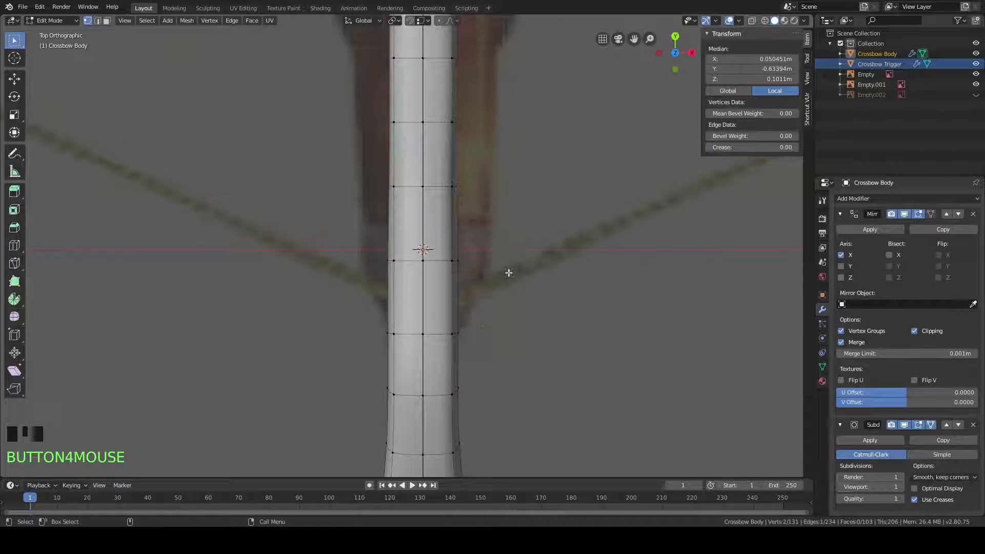
key(z)
click(433, 272)
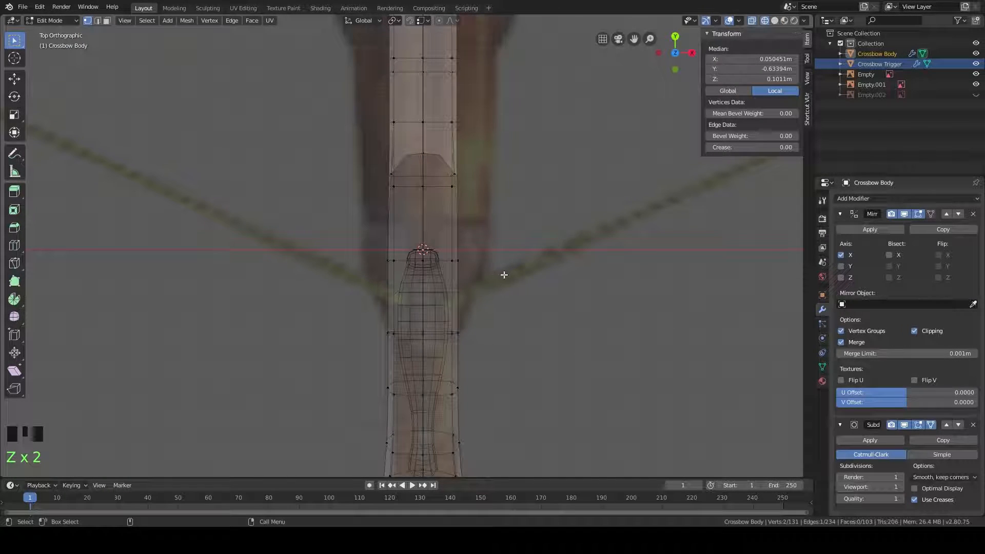
shift+middle_drag(503, 275, 510, 262)
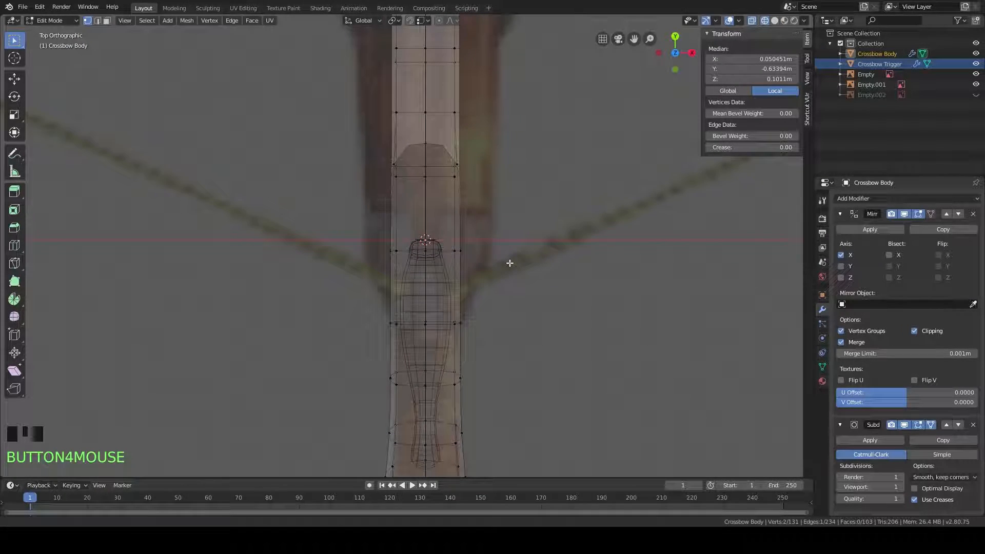
click(975, 64)
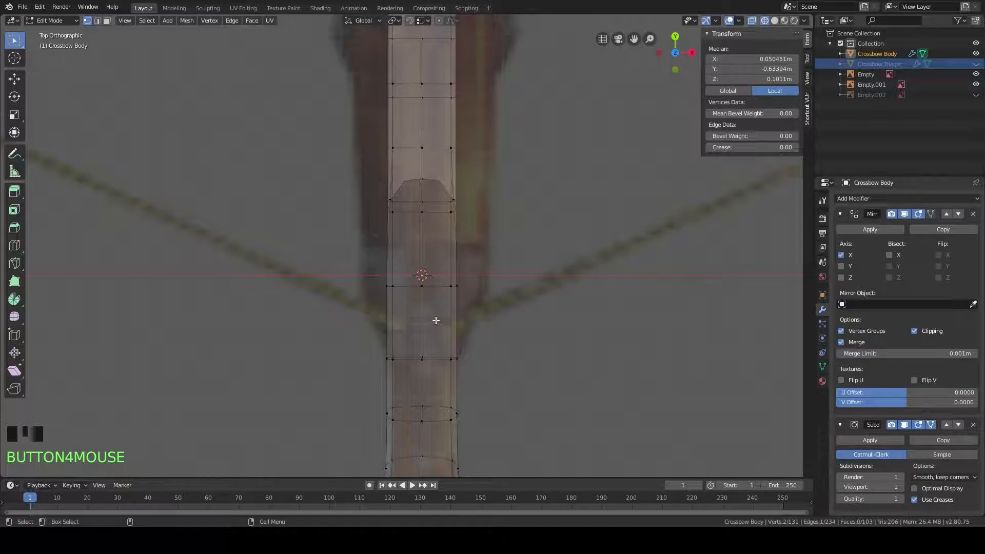
Step: Turn off the Subdivision preview and move the body's side vertices near the origin outward 0.0687 m along X
scroll(436, 320, up, 3)
shift+middle_drag(436, 320, 432, 298)
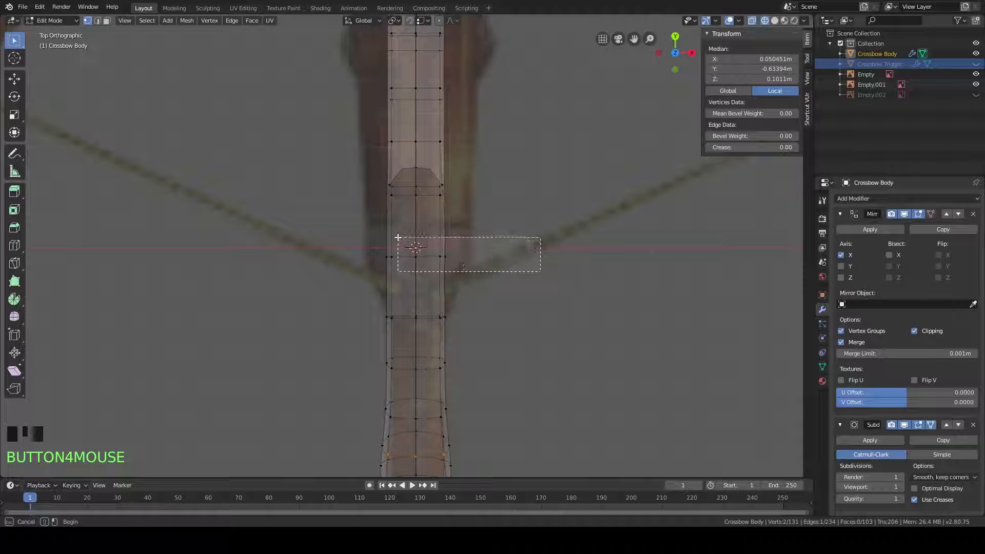
drag(429, 247, 429, 248)
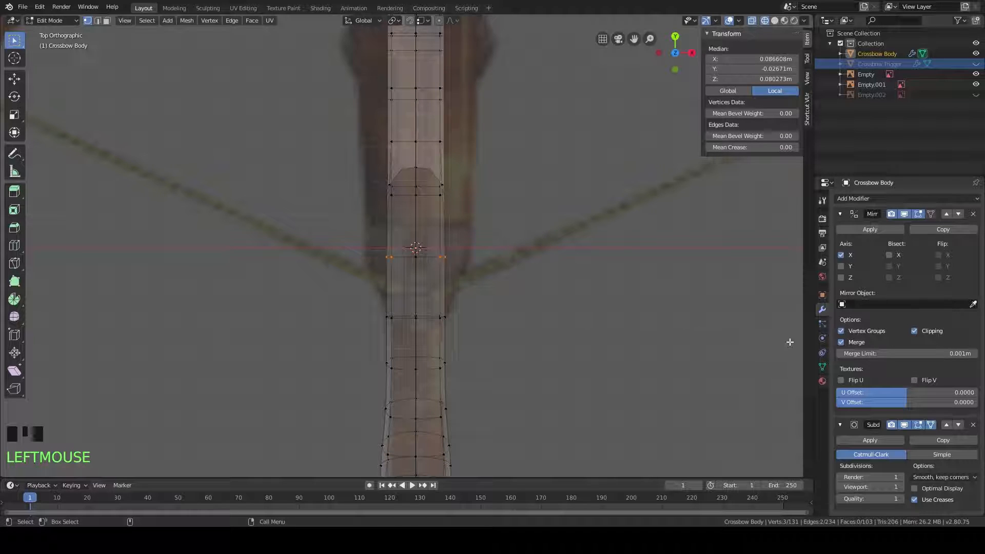
click(906, 426)
shift+middle_drag(546, 273, 550, 288)
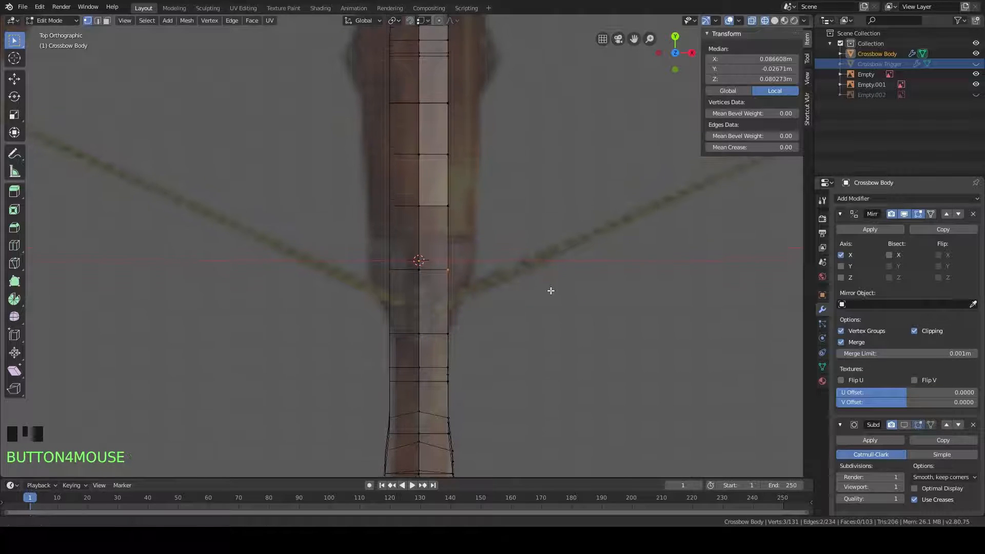
key(g)
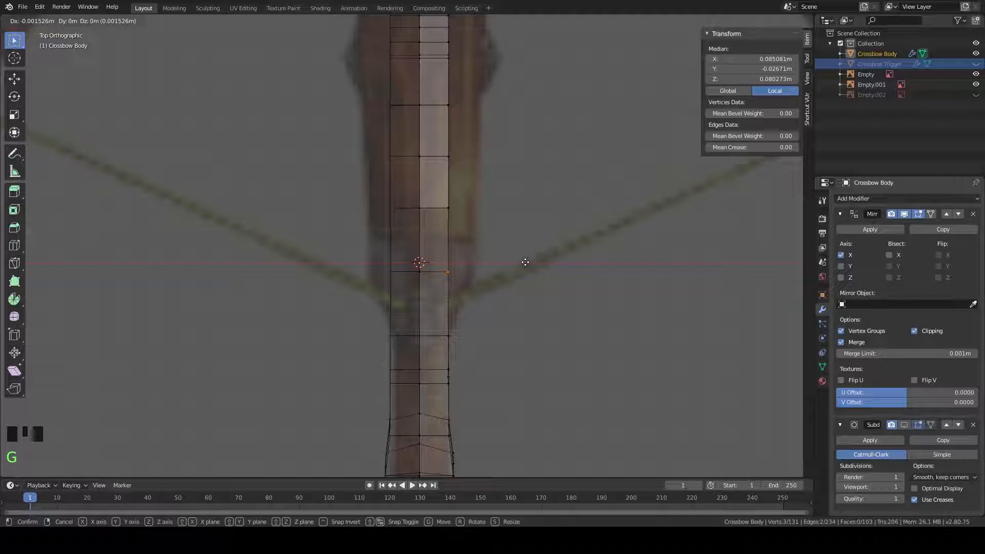
click(549, 260)
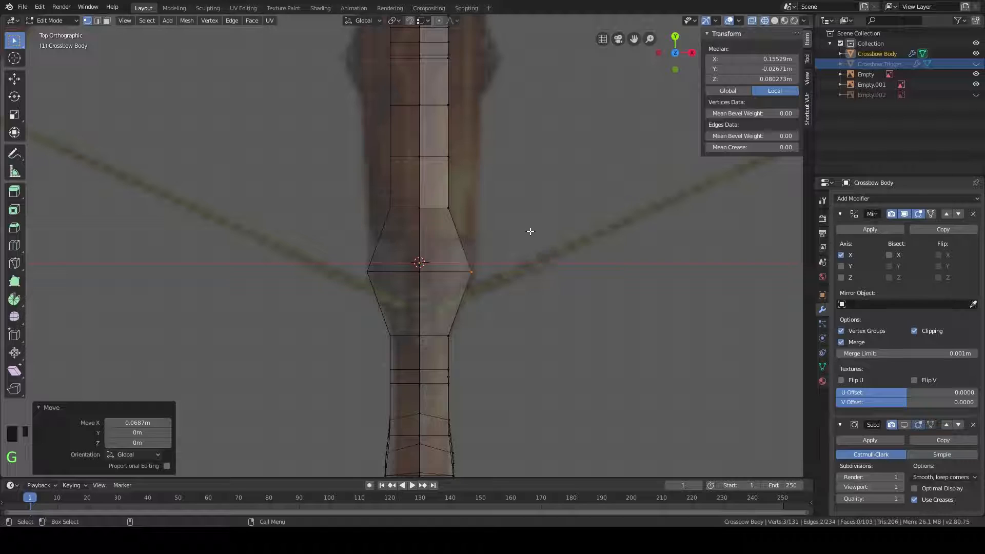
Step: Move the side vertices of the next body rows ahead of the origin outward along X to match the reference stock
shift+middle_drag(534, 241, 500, 275)
drag(433, 246, 433, 246)
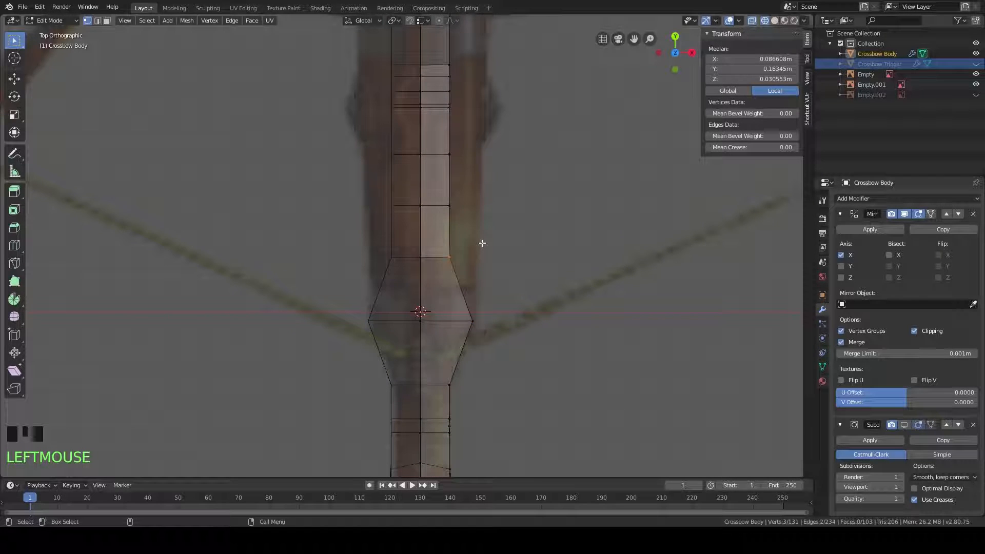
key(g)
key(x)
click(508, 242)
shift+middle_drag(508, 243, 499, 310)
drag(490, 280, 417, 262)
key(g)
key(x)
key(g)
key(x)
click(455, 252)
Step: Widen the body's middle side rows by about 0.107 m and a row near the front tip by 0.0672 m along X
drag(448, 211, 422, 248)
key(g)
key(x)
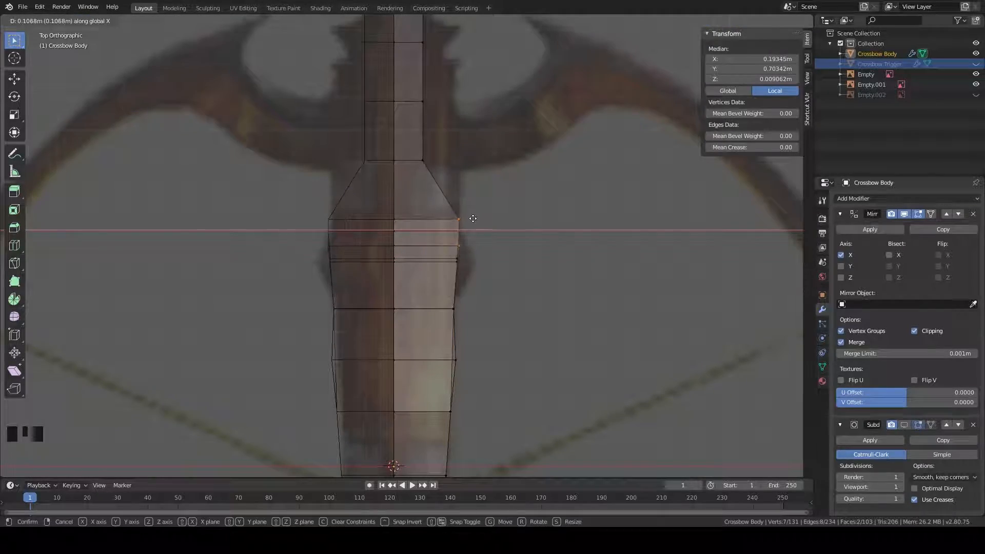
click(473, 217)
shift+middle_drag(473, 218, 475, 329)
key(g)
key(x)
click(468, 248)
Step: Return to solid shading and turn the Subdivision modifier's preview back on for the body
mouse_move(523, 410)
shift+middle_down()
mouse_move(515, 231)
mouse_move(523, 244)
mouse_move(553, 241)
mouse_move(630, 338)
mouse_move(594, 257)
mouse_move(510, 286)
mouse_move(537, 334)
mouse_move(721, 395)
shift+middle_up()
key(shift+z)
click(931, 425)
middle_drag(623, 385, 559, 267)
scroll(454, 243, down, 3)
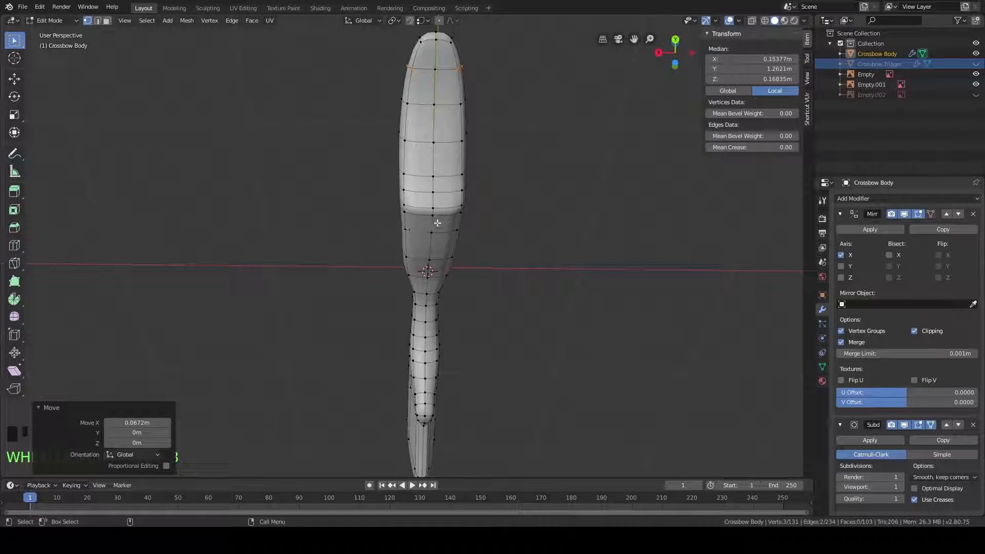
Step: Vertex Slide a side vertex of the body behind the opening along its edge to smooth the widened transition
scroll(444, 227, down, 1)
scroll(447, 227, up, 2)
middle_drag(447, 227, 256, 242)
middle_drag(425, 96, 514, 326)
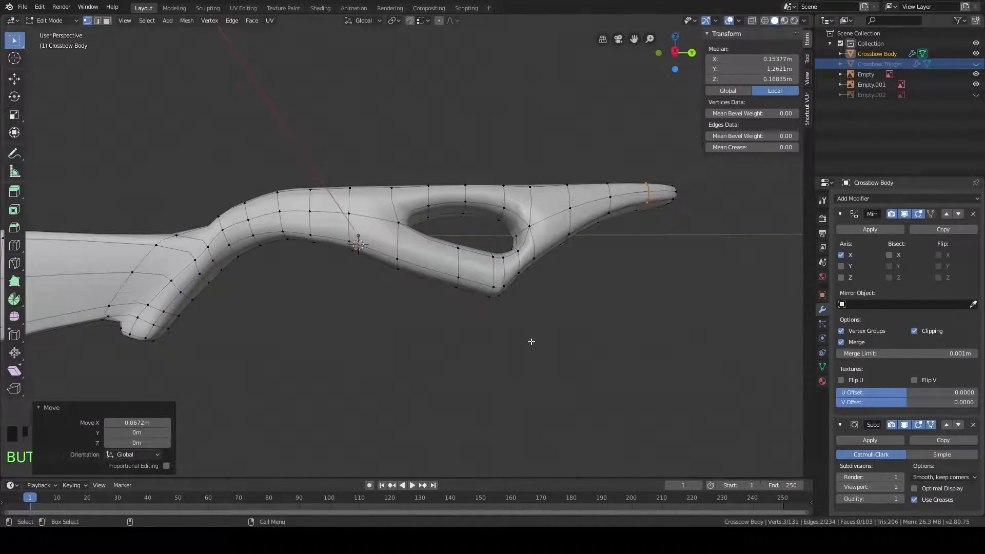
scroll(514, 308, up, 4)
mouse_move(514, 288)
middle_down()
mouse_move(471, 286)
mouse_move(473, 314)
mouse_move(468, 244)
mouse_move(500, 304)
mouse_move(502, 257)
mouse_move(522, 302)
mouse_move(516, 272)
middle_up()
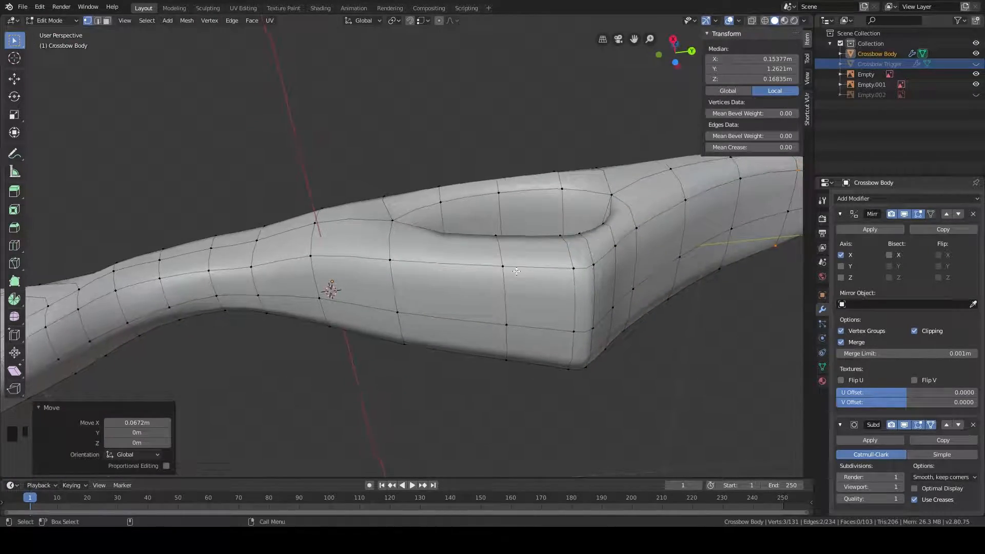
click(392, 259)
middle_drag(457, 274, 398, 288)
middle_drag(488, 279, 444, 292)
key(g)
key(g)
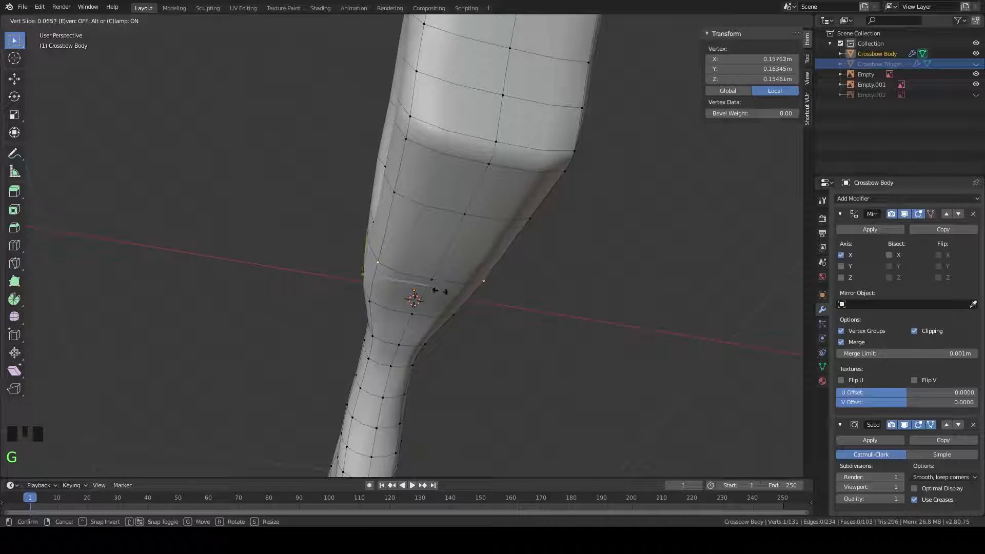
click(490, 306)
Step: Vertex Slide the lower side vertex near the origin and a vertex on the underside below the opening along their edges
middle_drag(493, 306, 356, 305)
click(362, 263)
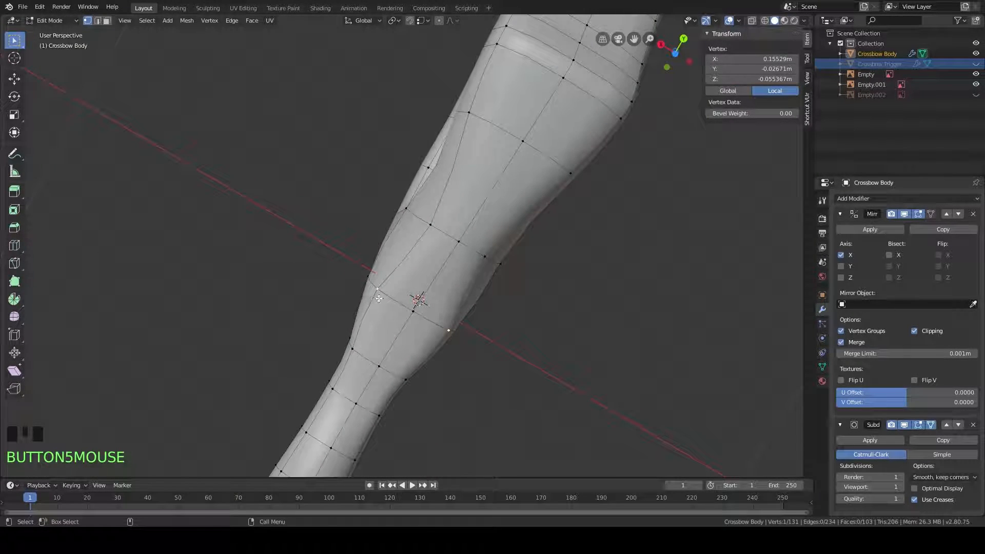
key(g)
key(g)
click(411, 312)
middle_drag(414, 308, 444, 381)
click(446, 302)
middle_drag(516, 317, 405, 300)
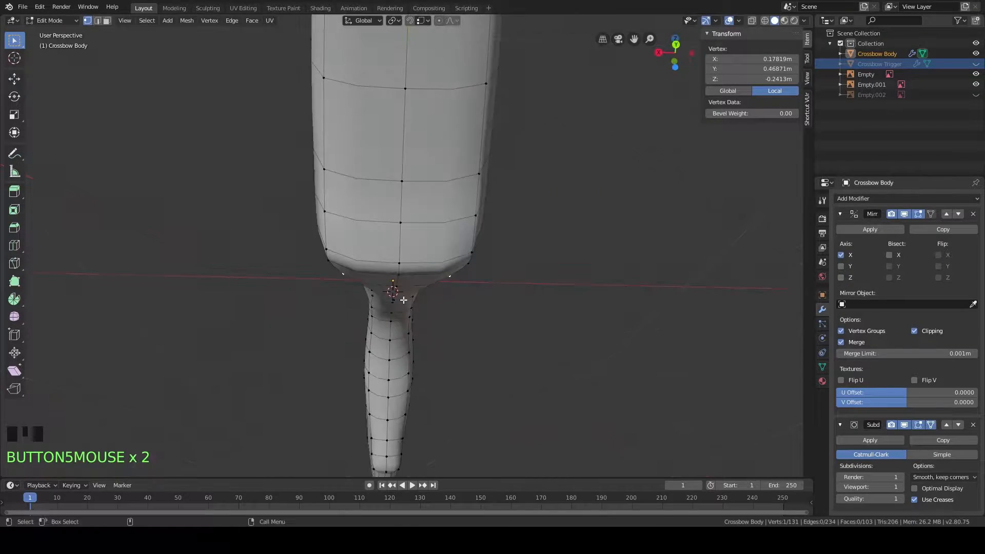
scroll(441, 239, down, 1)
middle_drag(440, 239, 455, 275)
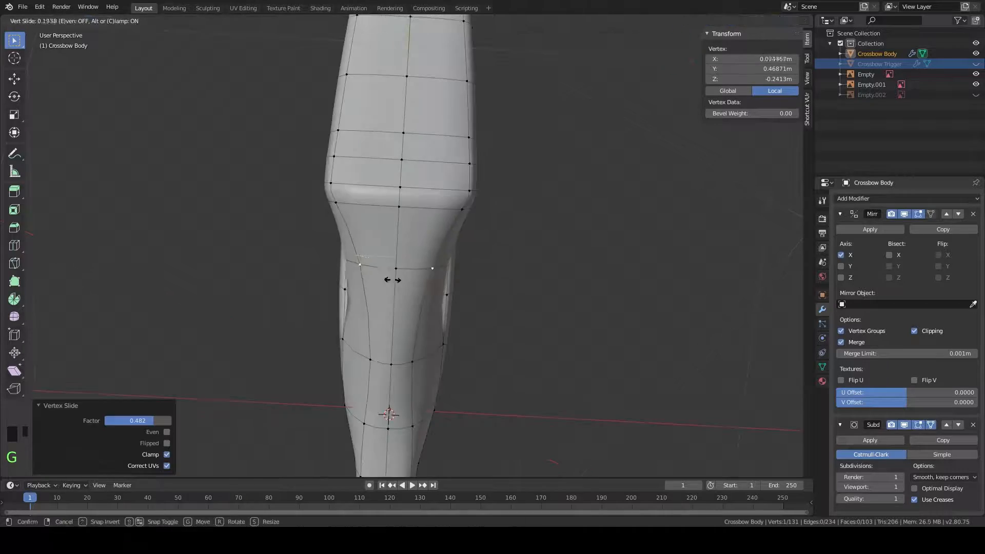
click(392, 279)
Step: Vertex Slide three more vertices on the body's underside to even out its edge flow
click(341, 157)
key(g)
key(g)
click(370, 186)
key(g)
key(g)
click(429, 189)
key(g)
key(g)
click(431, 226)
Step: Vertex Slide further vertices around the body's opening to continue smoothing the surface
middle_drag(431, 226, 416, 330)
click(396, 248)
key(g)
key(g)
click(393, 246)
key(g)
key(g)
click(333, 293)
click(219, 316)
key(g)
key(g)
middle_drag(333, 293, 427, 308)
Step: Select the lower front corner of the section below the opening with see-through display and scale it along X
key(alt+z)
drag(272, 116, 457, 336)
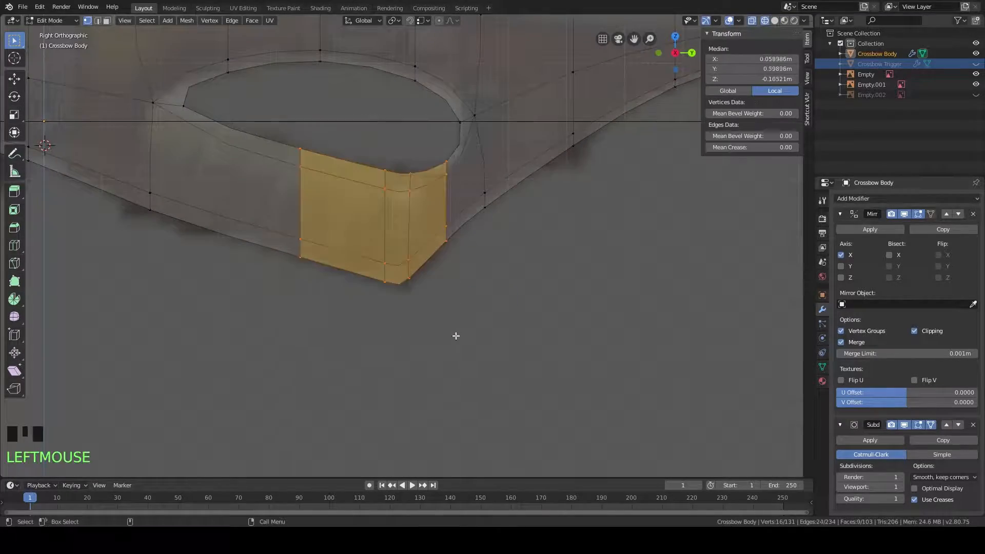
middle_drag(457, 336, 592, 311)
key(s)
key(x)
click(451, 264)
Step: Vertex Slide a vertex near the body's lower corner and adjust the area's width with a move along X
middle_drag(451, 264, 477, 393)
click(429, 231)
key(g)
key(g)
click(632, 312)
middle_drag(631, 312, 559, 308)
key(g)
key(x)
click(585, 307)
Step: Turn off see-through display and reposition individual side vertices of the body along X
key(alt+z)
click(486, 285)
key(g)
key(x)
middle_drag(486, 285, 424, 198)
click(672, 328)
click(472, 227)
key(g)
key(x)
click(462, 229)
Step: Fine-tune more of the body's side vertices along X, ending with a 0.00691 m move of an upper edge vertex
click(475, 264)
key(g)
key(x)
click(422, 262)
key(g)
key(x)
click(472, 263)
key(g)
key(x)
click(479, 272)
Step: Compare the widened body's outline with the top-view crossbow reference image
scroll(507, 360, up, 3)
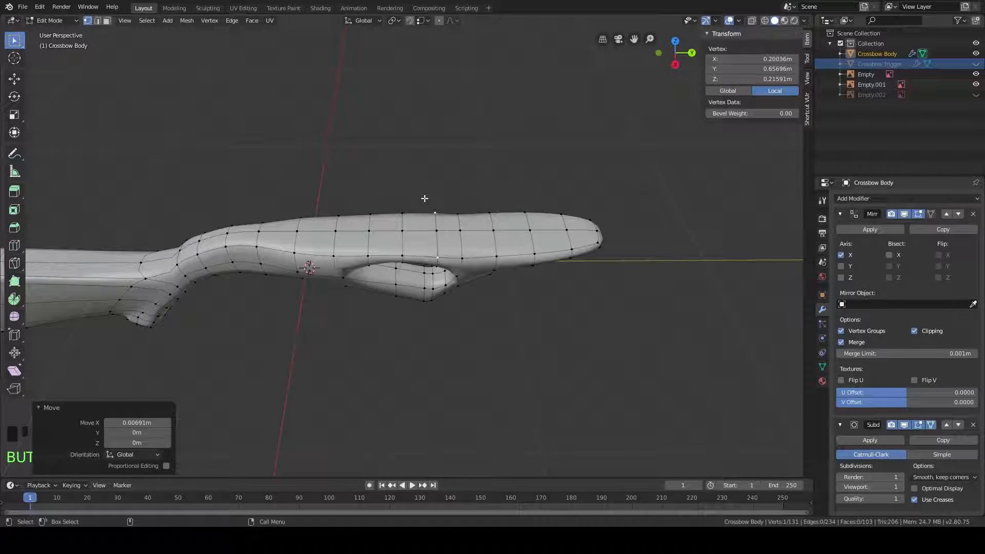
key(KP_7)
scroll(410, 293, up, 3)
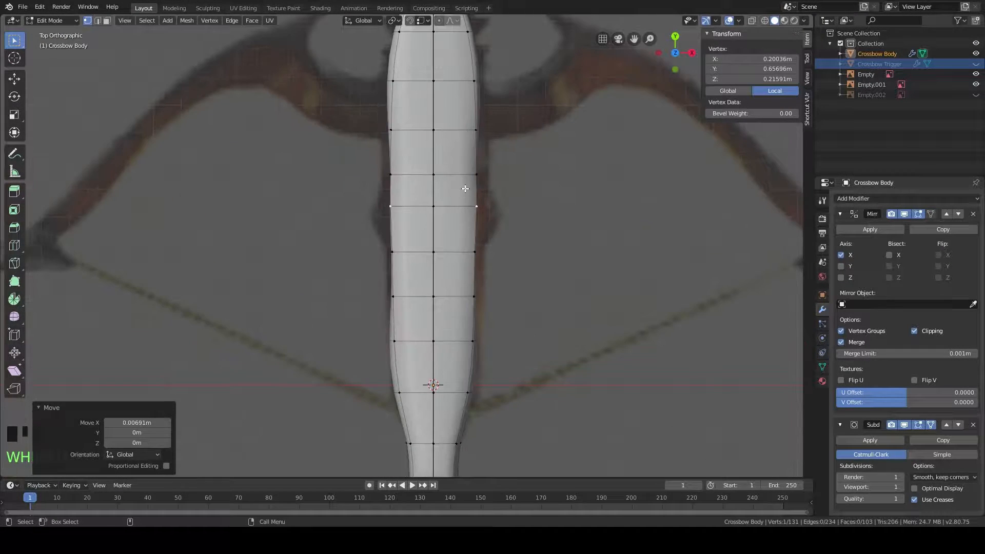
scroll(653, 279, down, 5)
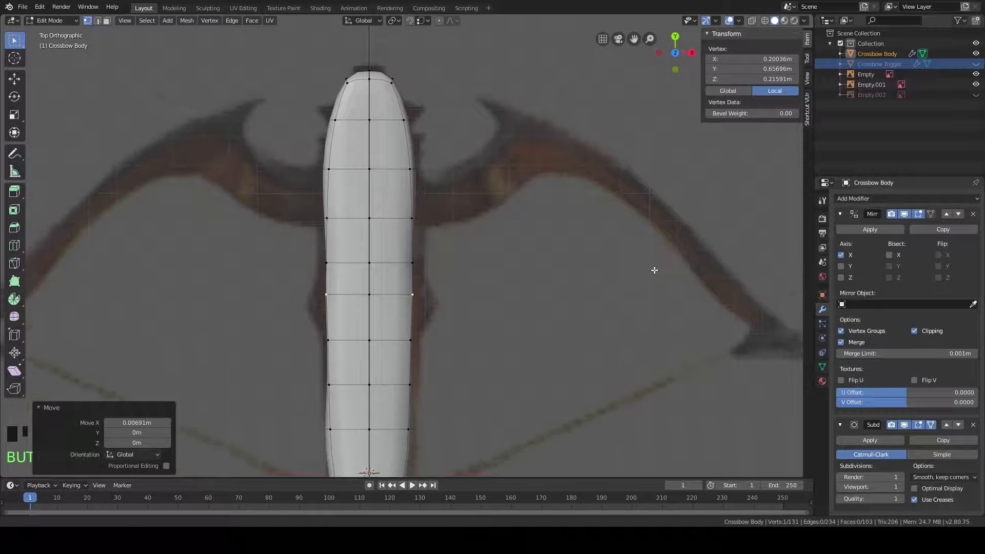
middle_drag(623, 208, 599, 231)
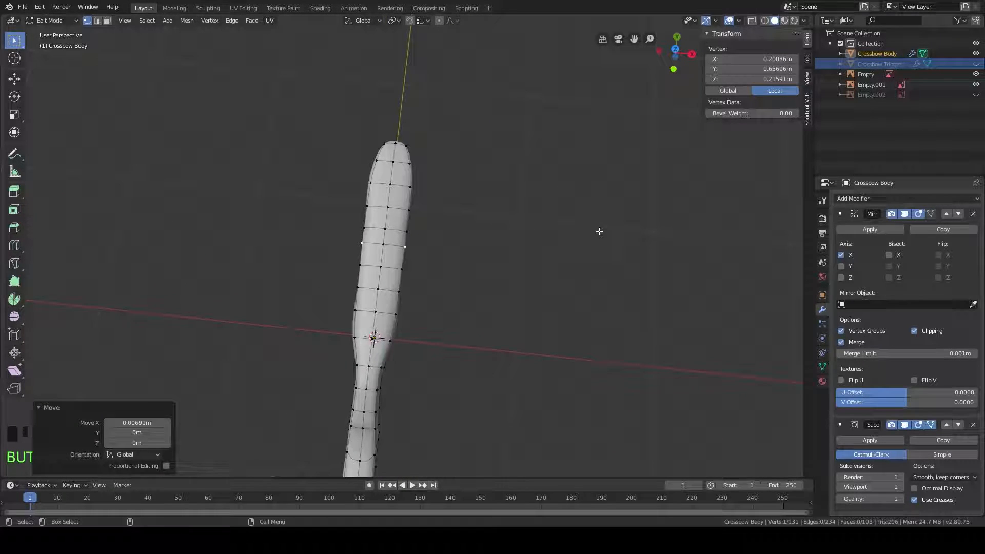
key(KP_7)
scroll(597, 229, up, 2)
shift+middle_drag(530, 292, 537, 256)
scroll(545, 229, down, 1)
Step: Leave Edit Mode and add a 2 m cube at the 3D cursor
key(Tab)
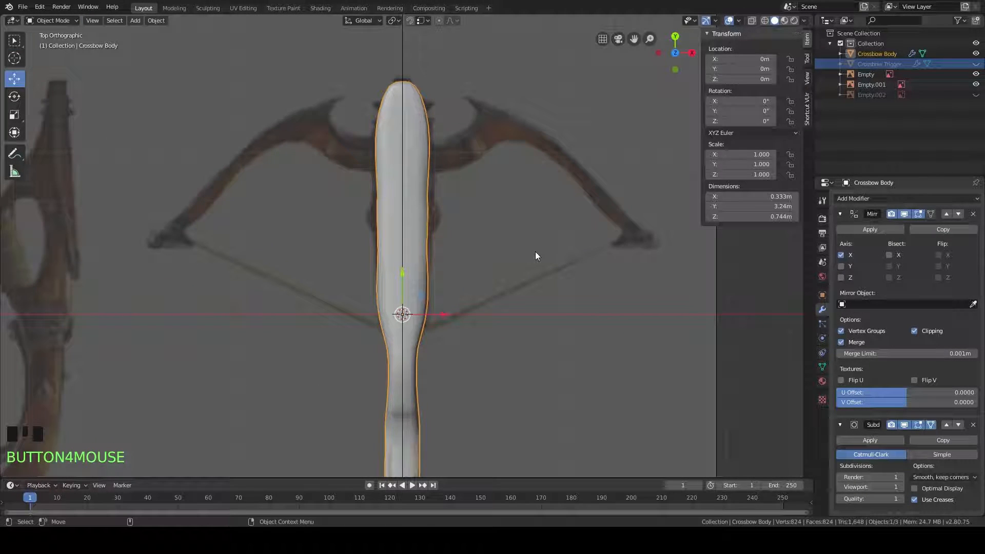
key(shift+a)
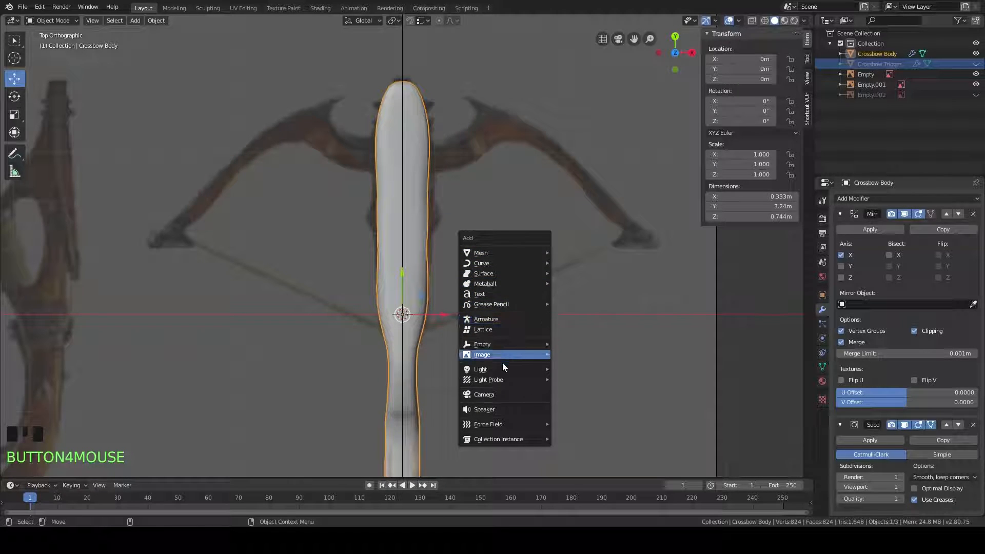
mouse_move(494, 252)
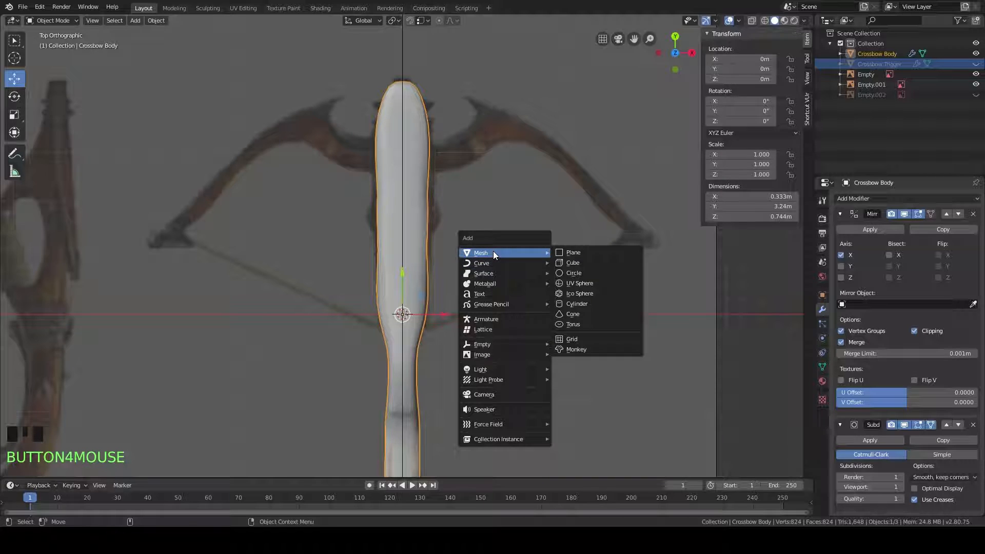
click(592, 251)
Step: Add a single centred loop cut to the cube along its length, splitting it into two halves across X
mouse_move(572, 276)
shift+middle_down()
mouse_move(571, 284)
mouse_move(580, 262)
shift+middle_up()
scroll(586, 296, down, 2)
scroll(577, 279, up, 2)
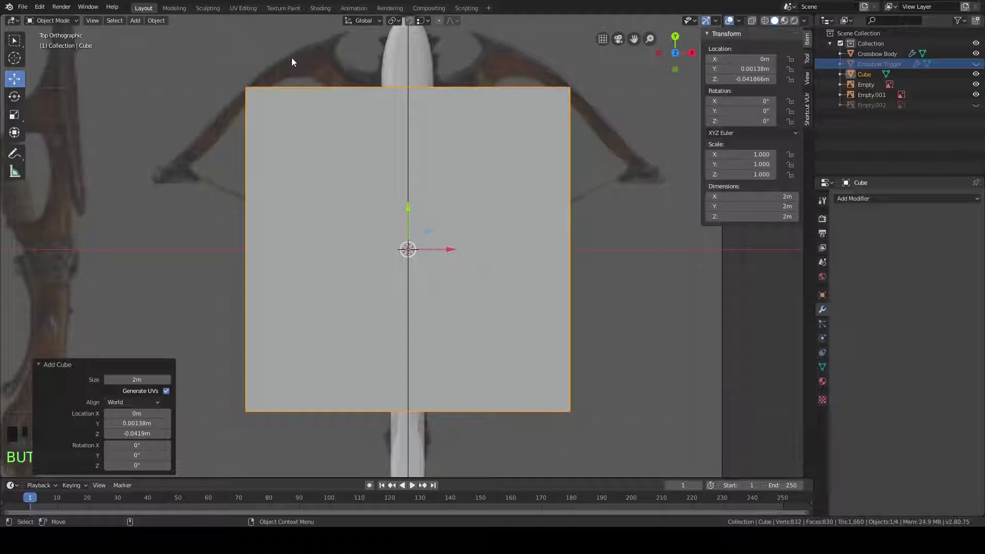
key(Tab)
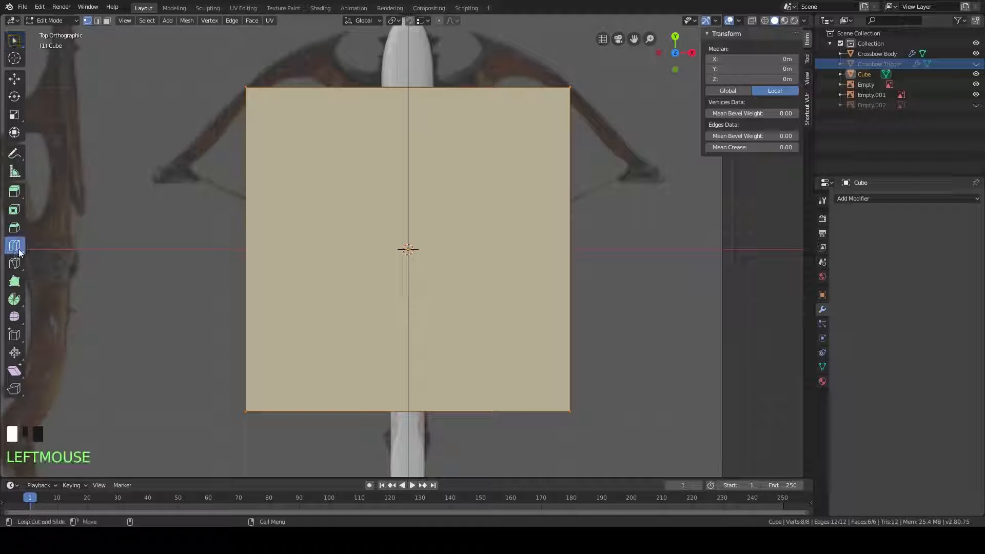
click(413, 94)
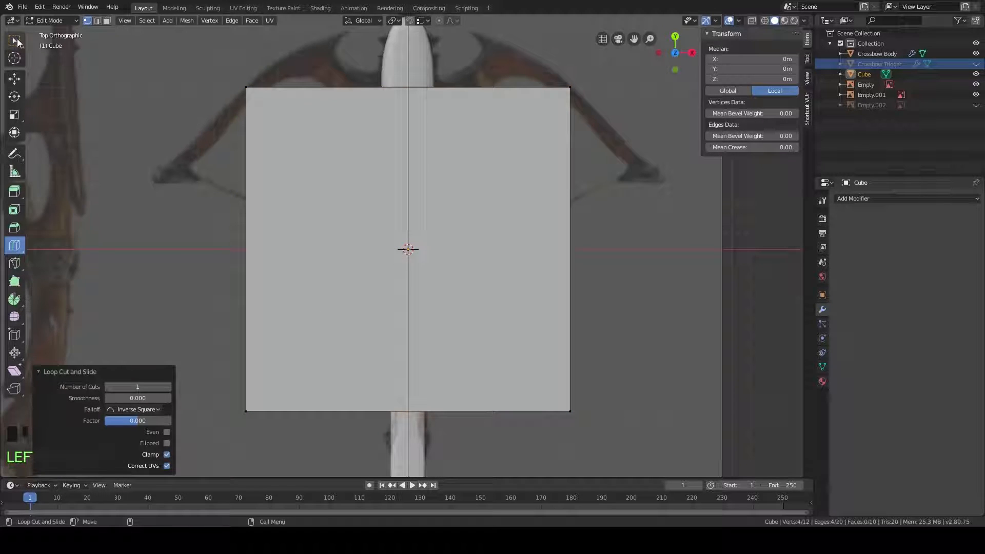
Step: Switch to wireframe shading and delete the outer vertices of the cube's negative X half
drag(346, 57, 239, 452)
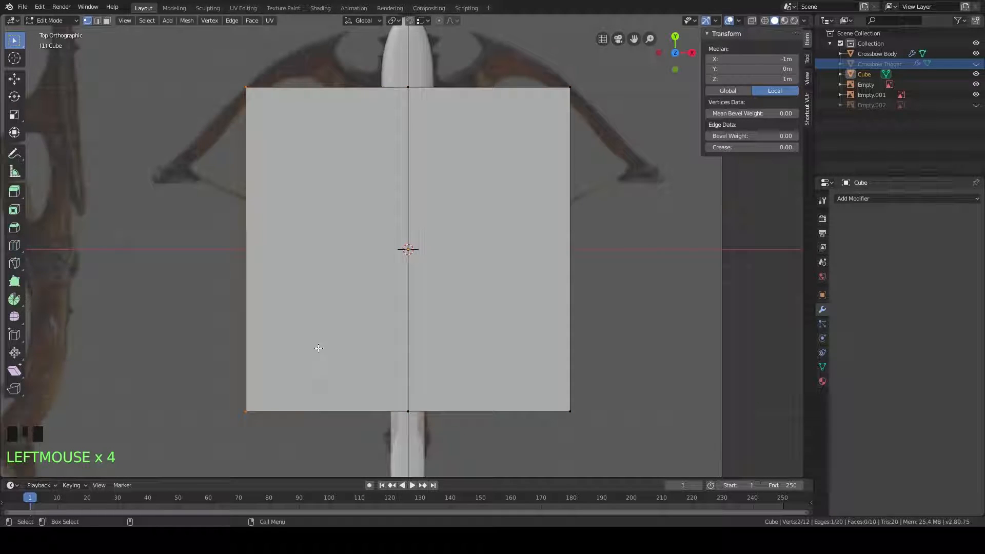
key(z)
click(275, 335)
drag(310, 38, 195, 429)
key(x)
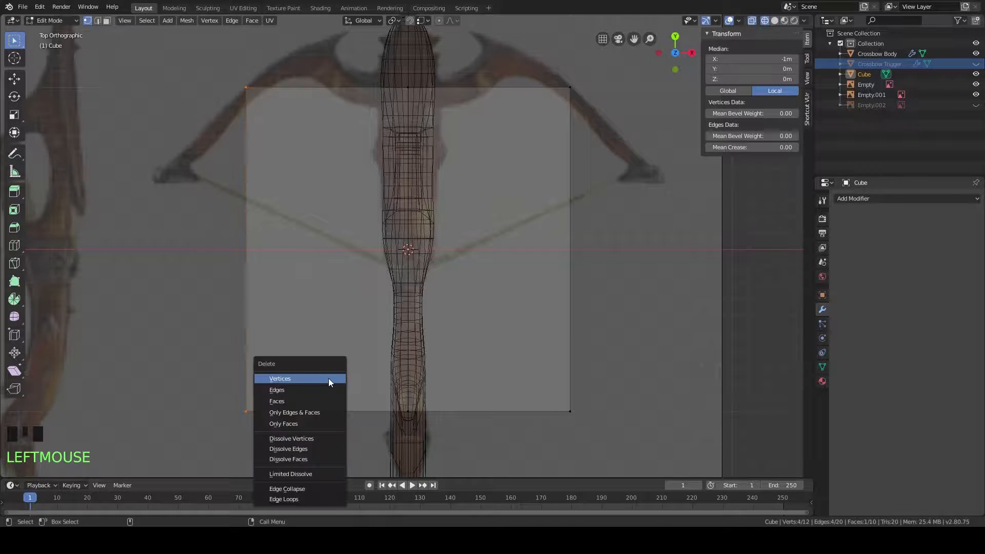
click(294, 380)
Step: Add a Mirror modifier on the X axis to the remaining half of the cube
shift+middle_drag(490, 264, 446, 267)
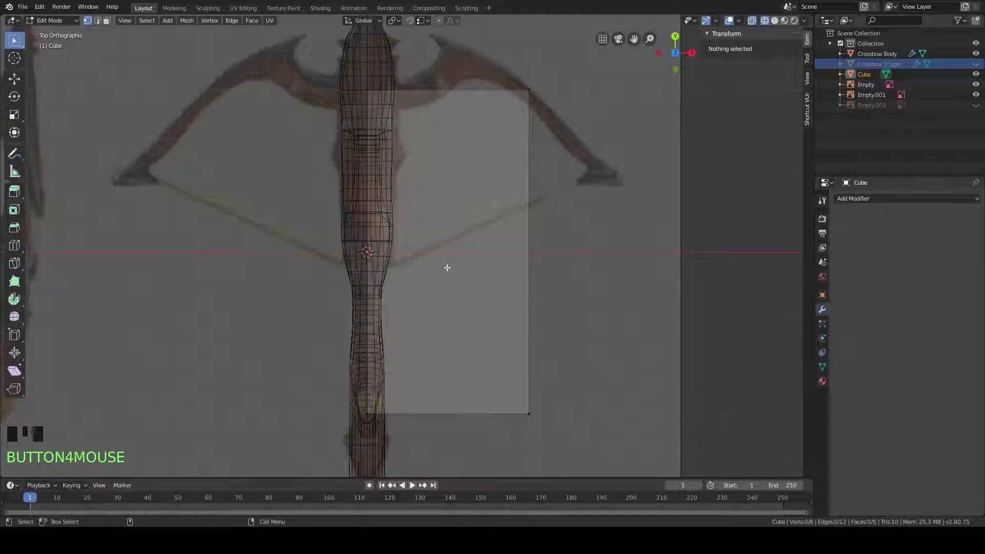
click(854, 199)
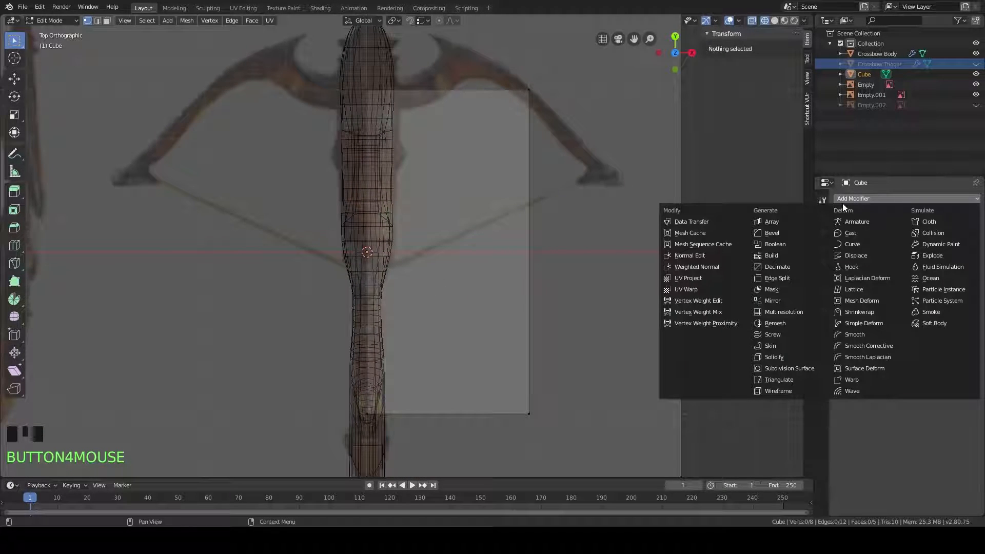
click(790, 301)
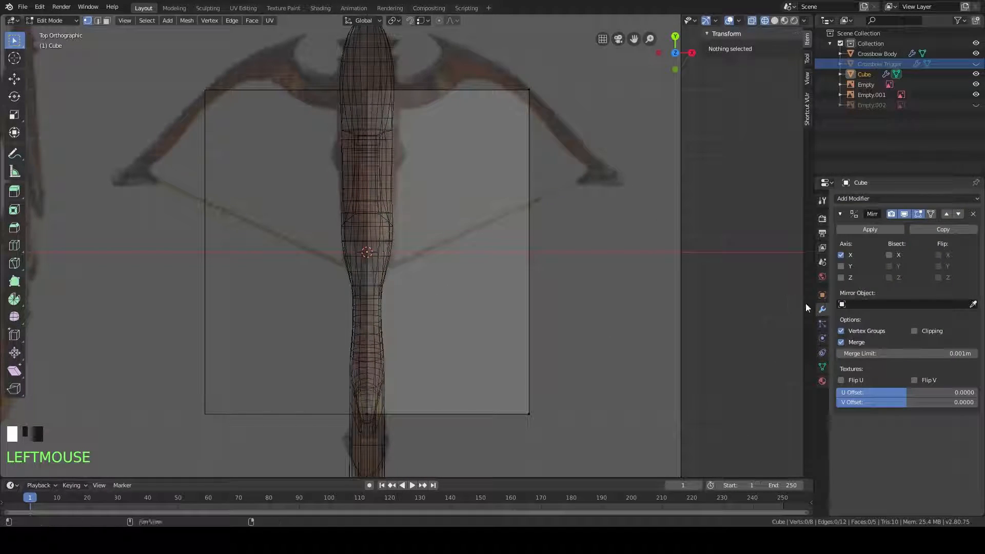
Step: Enable Clipping on the Mirror modifier and scale the whole mesh down uniformly to about 0.071
click(917, 332)
shift+middle_drag(534, 244, 513, 223)
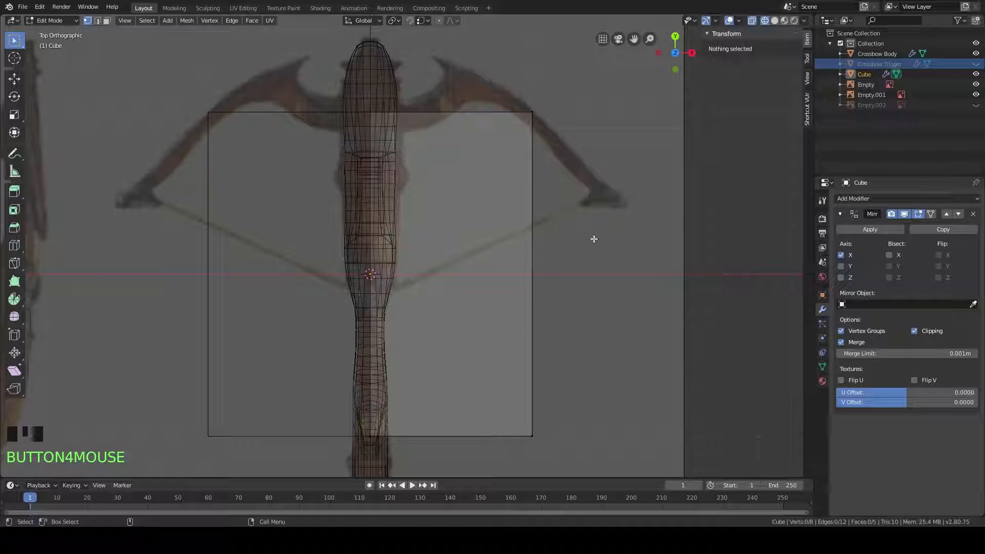
key(a)
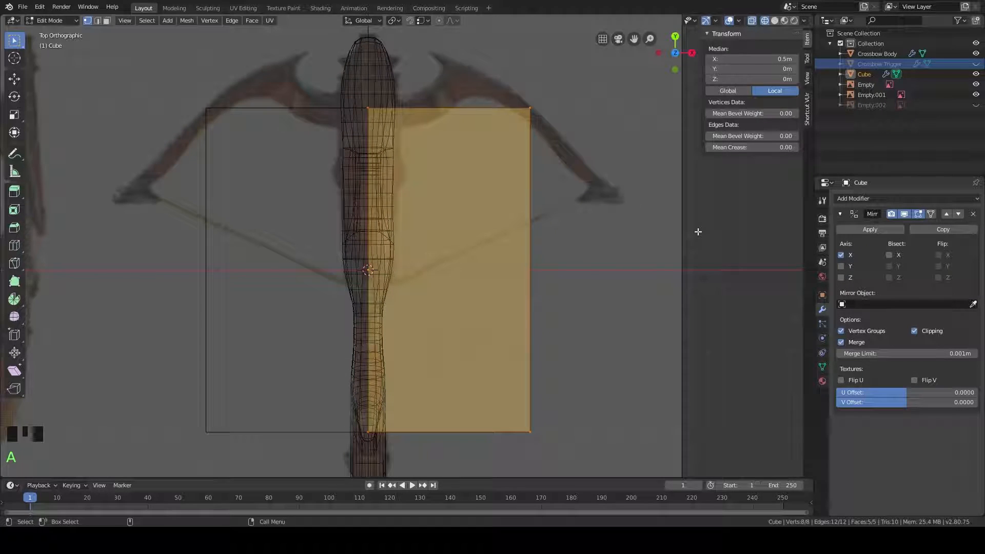
key(s)
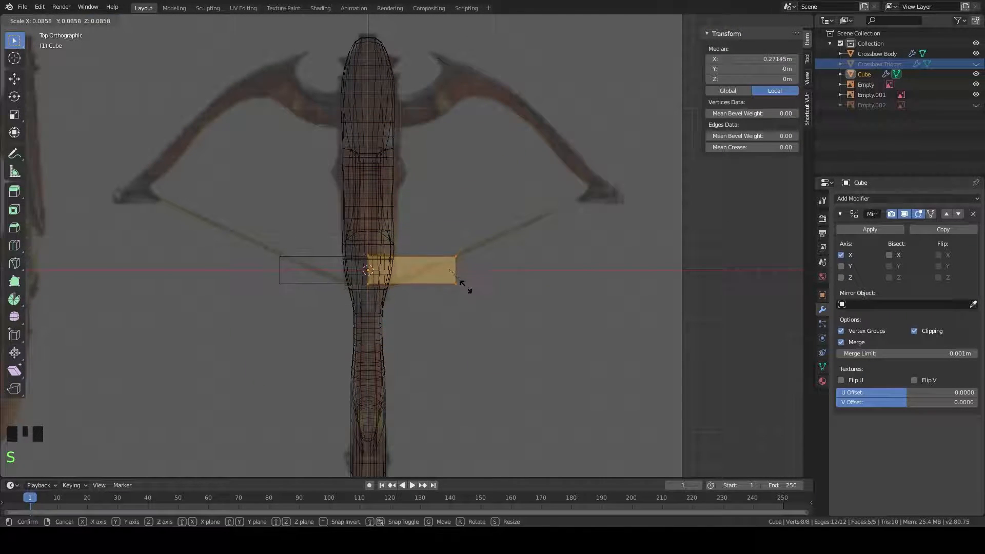
click(456, 282)
Step: Move the scaled block about 0.971 m along Y onto the base of the bow limbs
scroll(507, 255, up, 3)
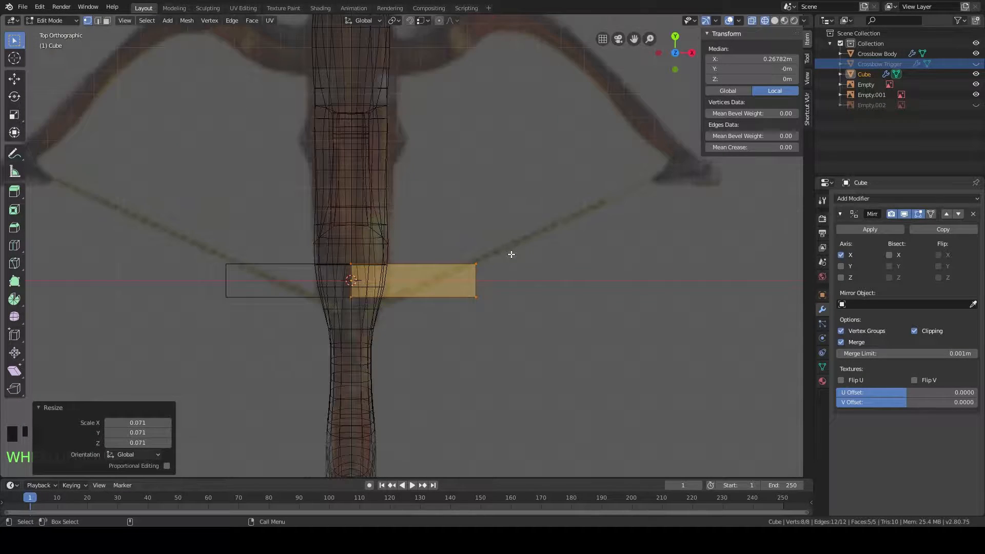
shift+middle_drag(503, 209, 512, 284)
scroll(511, 285, down, 2)
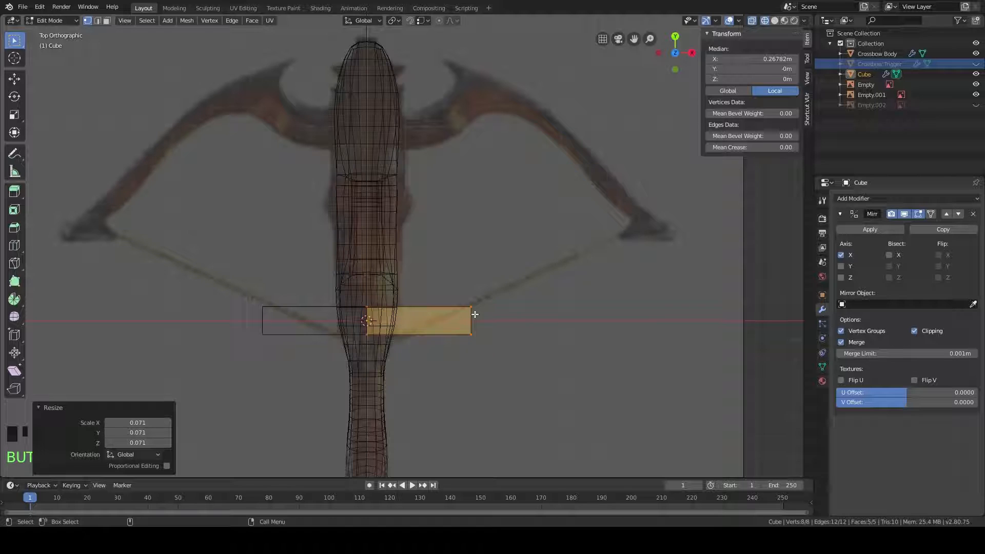
key(g)
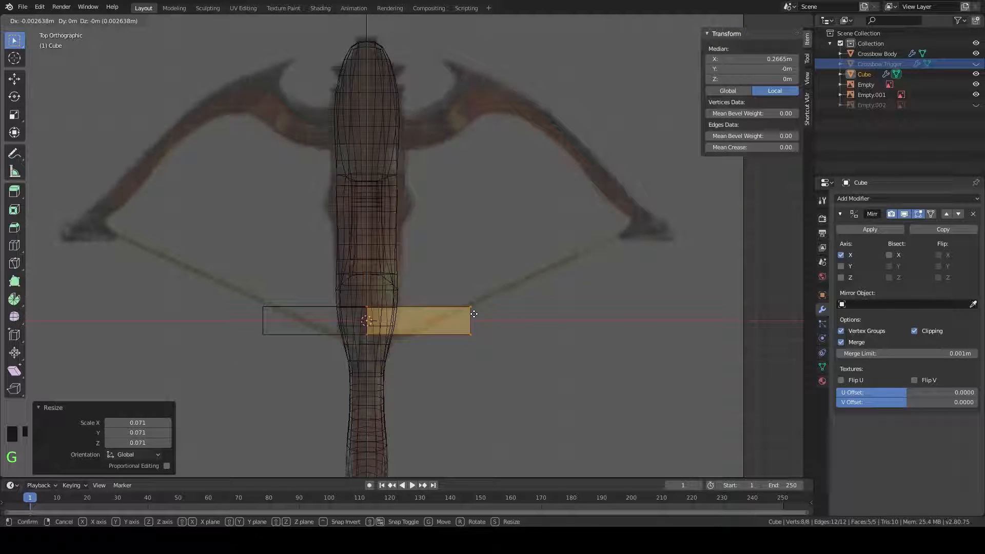
key(y)
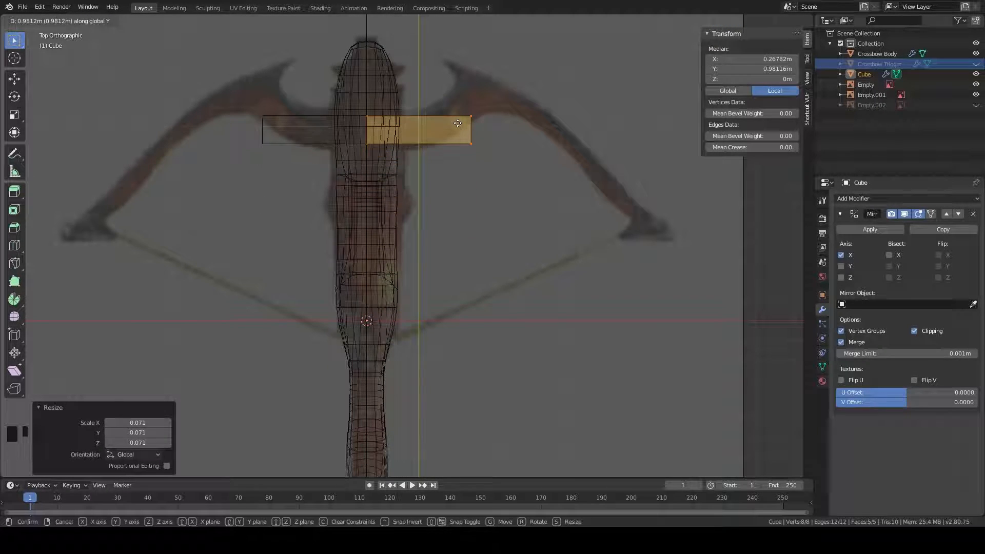
scroll(459, 126, up, 2)
shift+middle_drag(462, 128, 454, 224)
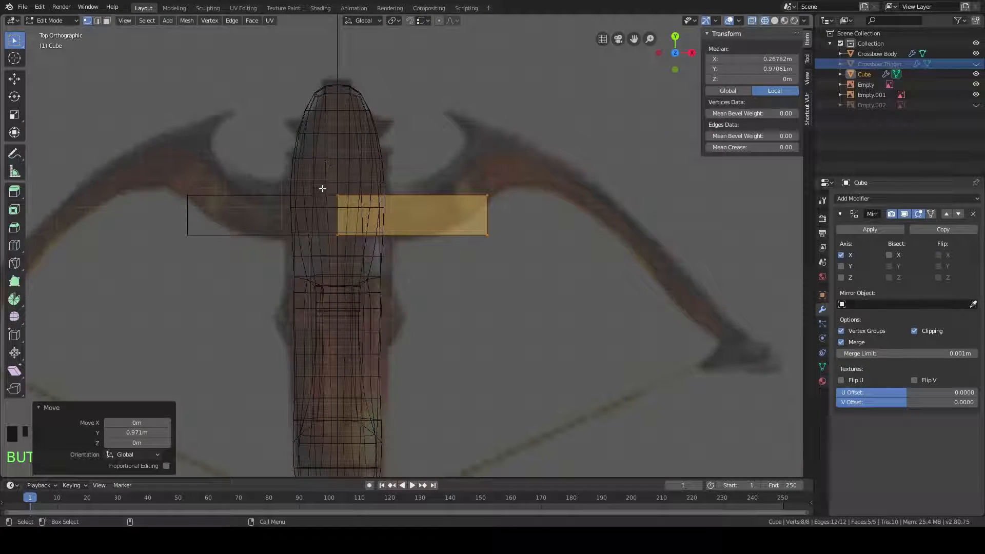
Step: Check the block in solid shading, then hide the Crossbow Body and return to wireframe in top view
mouse_move(553, 283)
middle_down()
mouse_move(603, 263)
mouse_move(560, 196)
mouse_move(583, 183)
mouse_move(493, 159)
mouse_move(457, 276)
mouse_move(523, 246)
mouse_move(346, 223)
mouse_move(305, 248)
mouse_move(392, 330)
mouse_move(448, 317)
mouse_move(525, 270)
mouse_move(415, 302)
middle_up()
key(z)
click(614, 188)
key(KP_7)
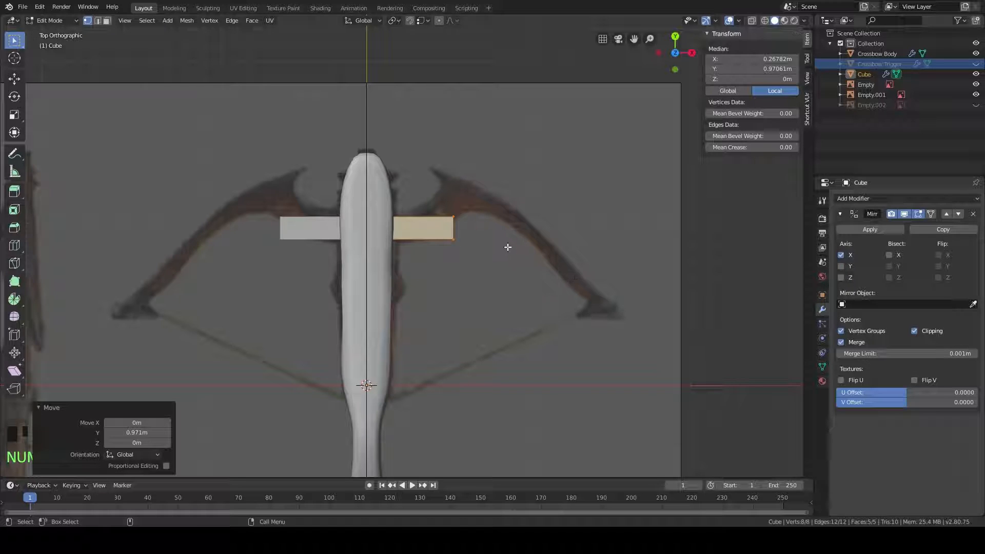
shift+middle_drag(507, 247, 506, 214)
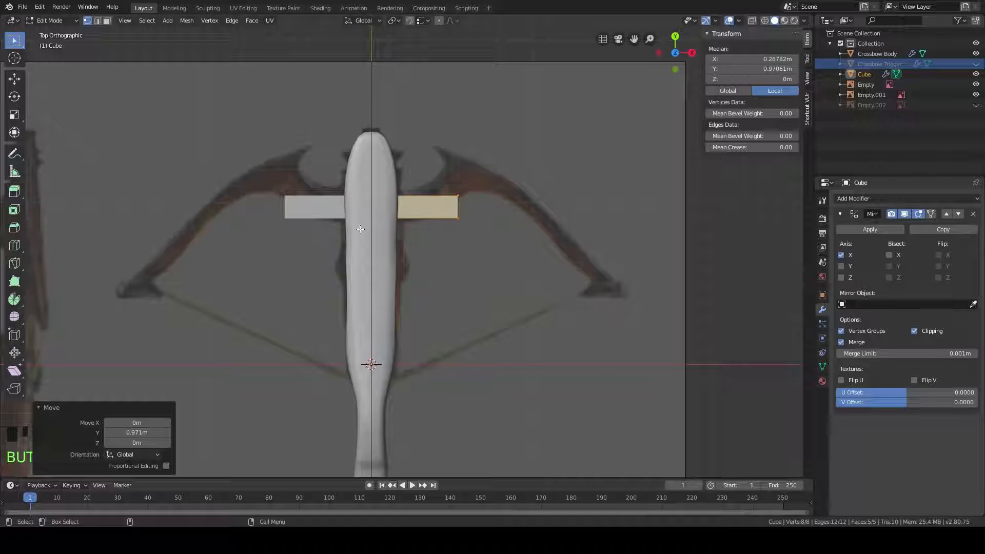
scroll(442, 208, up, 3)
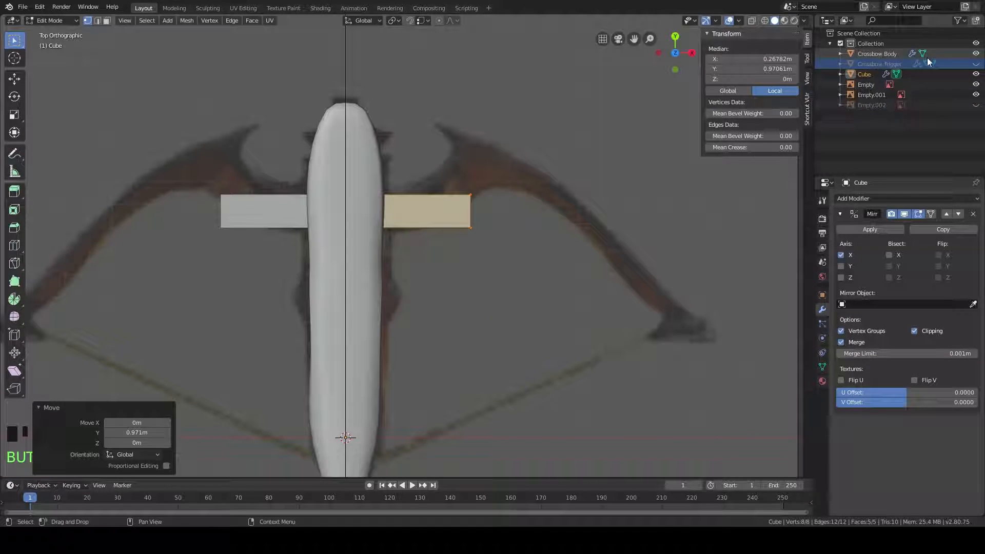
click(976, 54)
scroll(484, 187, up, 4)
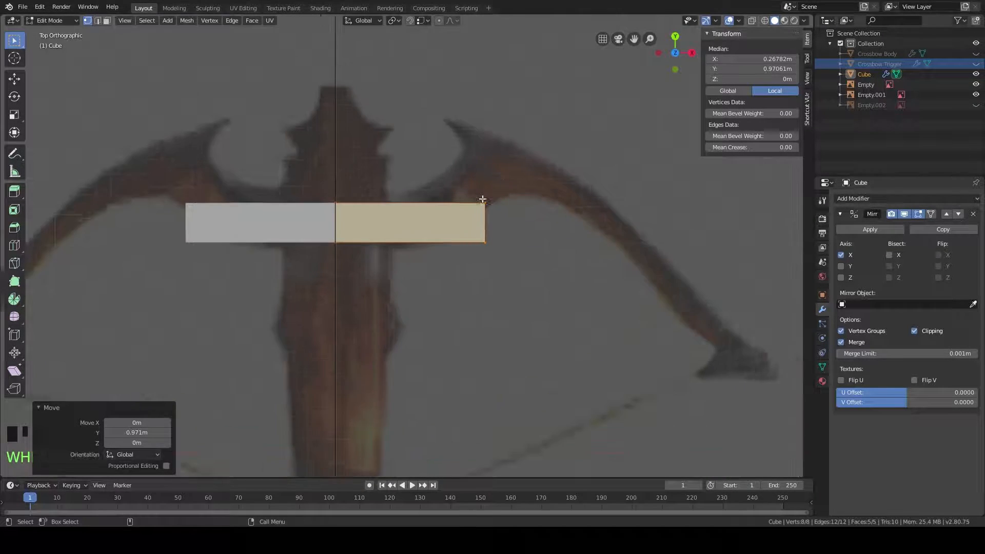
shift+middle_drag(485, 192, 526, 200)
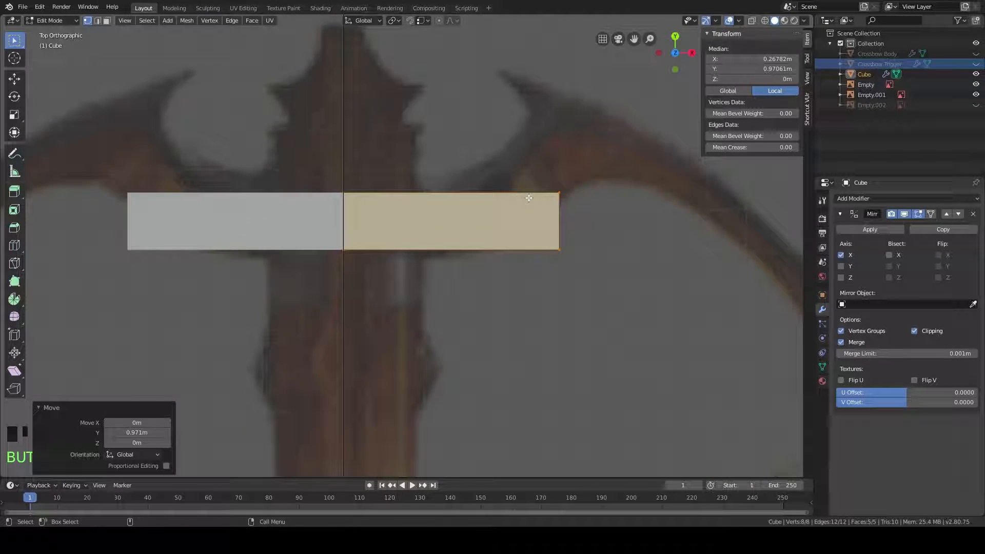
key(z)
click(441, 199)
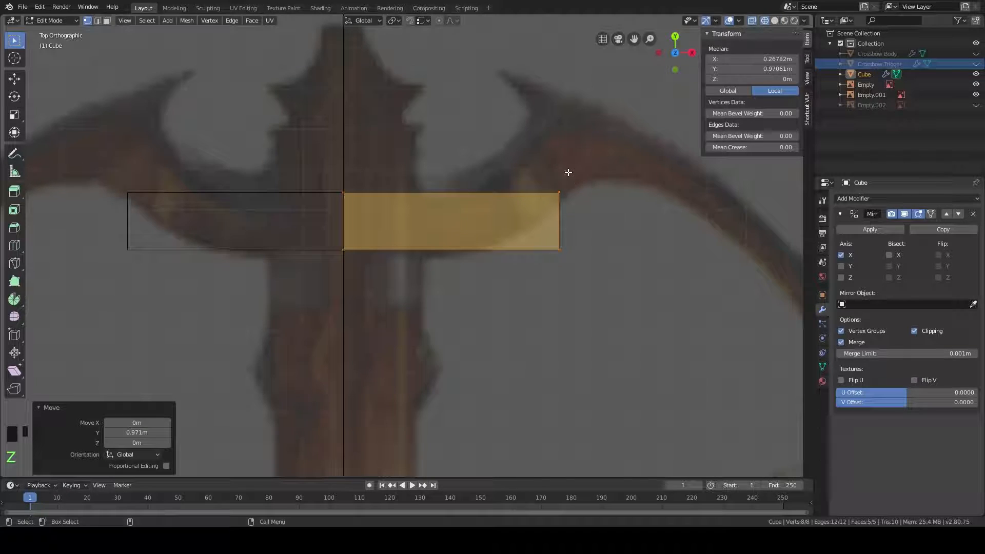
Step: Move the block's outer end vertices about 0.34 m inward along X to the edge of the crossbow stock
drag(568, 172, 541, 264)
key(g)
key(x)
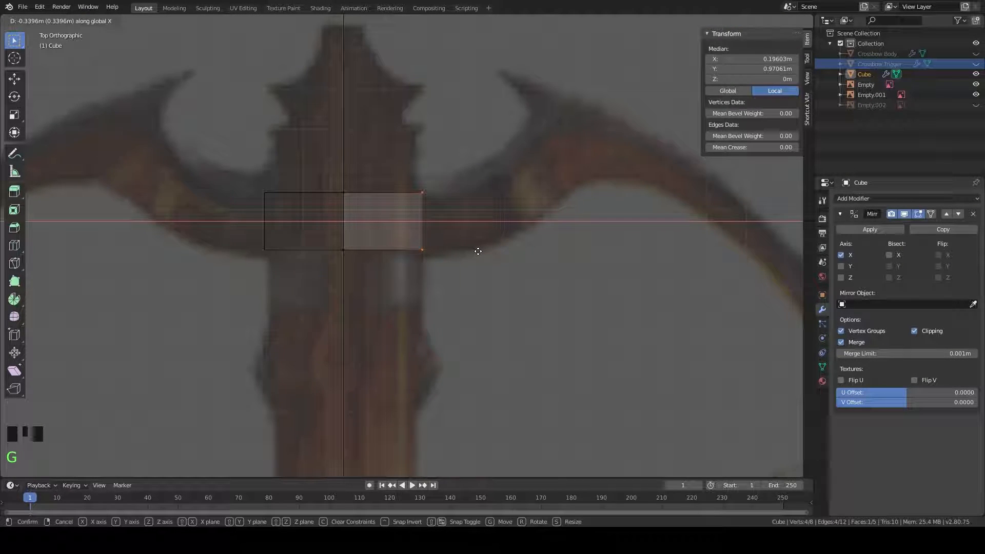
click(478, 251)
Step: Select the whole half-block and move it -0.0178 m along Y to align with the limb base
drag(456, 165, 339, 259)
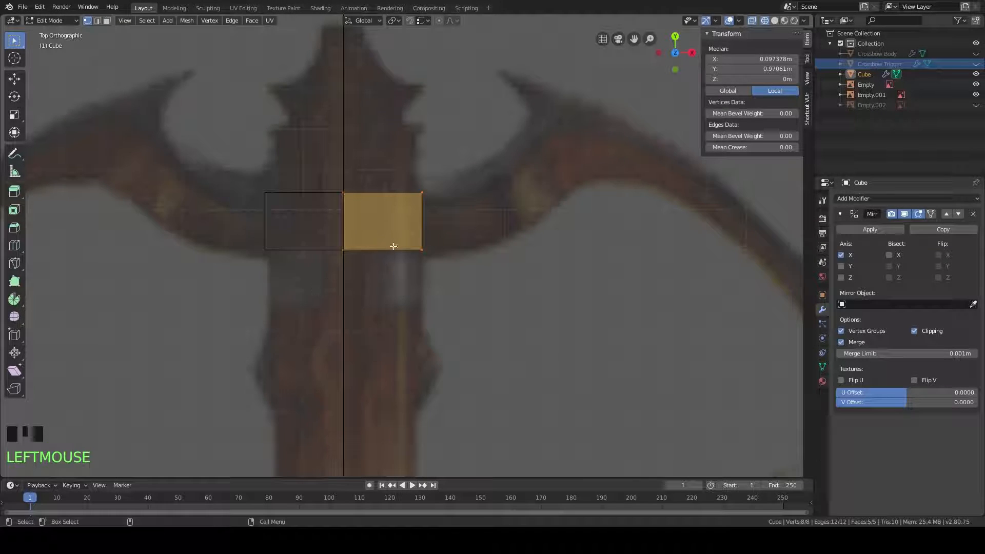
key(g)
key(z)
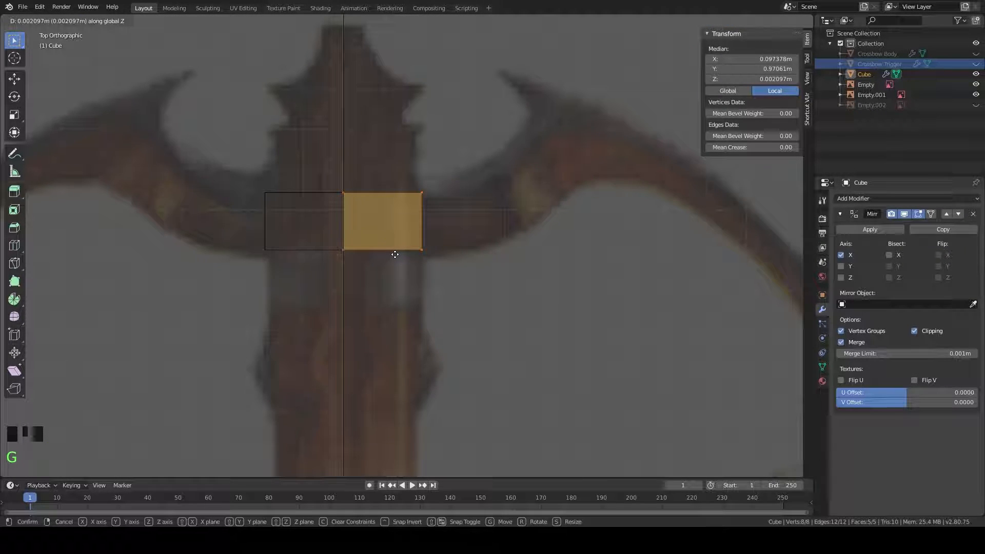
key(y)
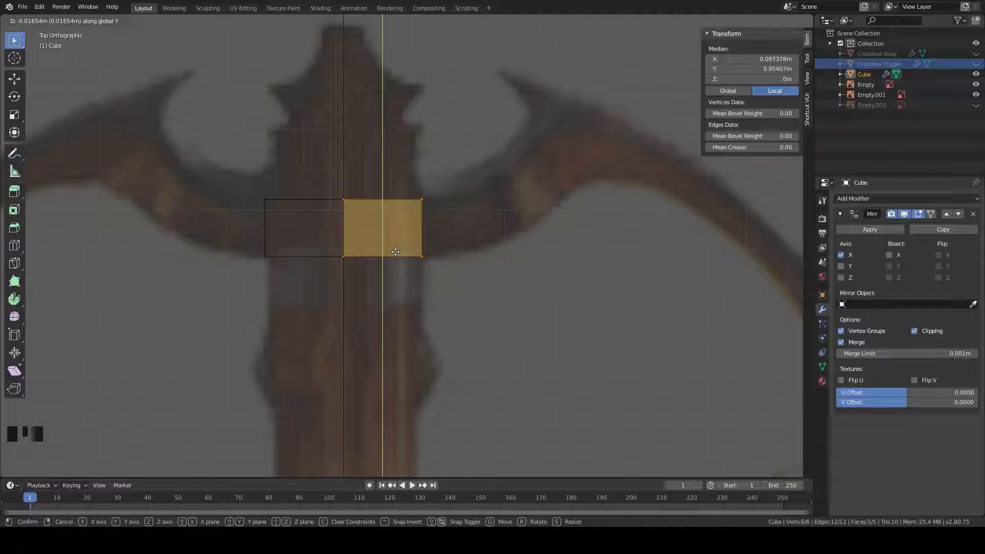
click(396, 252)
Step: Extrude the block's outer end face about 0.147 m along X to start the bow limb
scroll(488, 241, up, 4)
shift+middle_drag(529, 185, 435, 225)
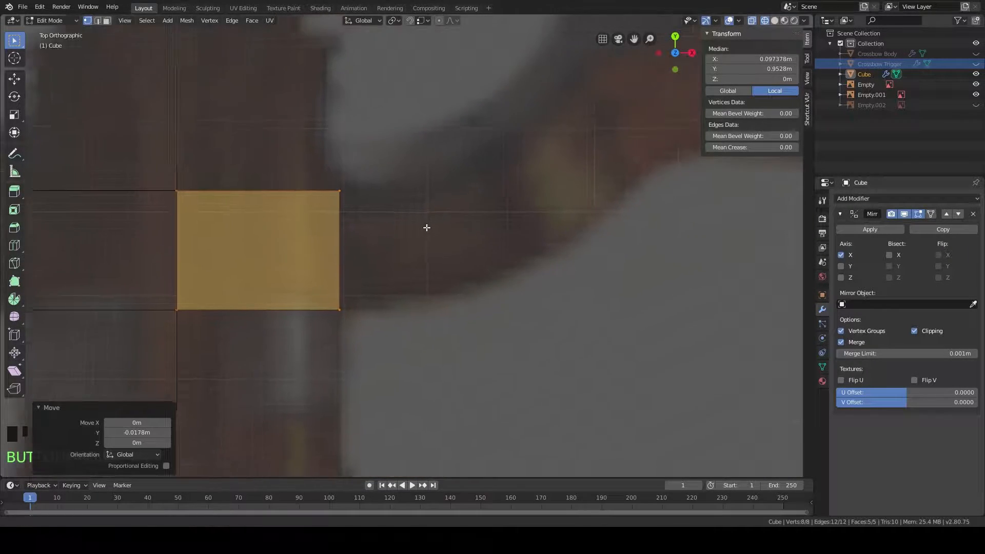
scroll(435, 225, down, 6)
scroll(418, 226, up, 4)
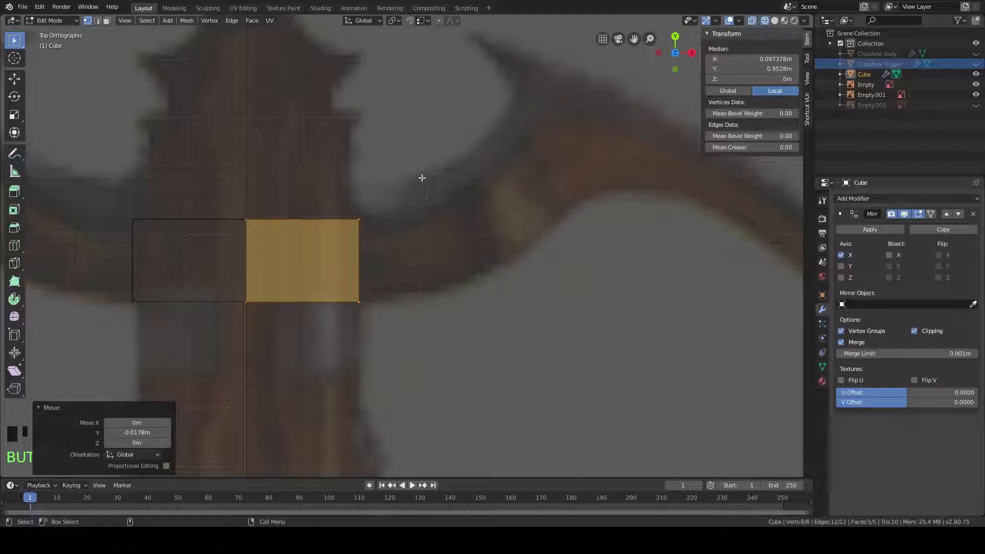
drag(422, 177, 339, 315)
key(e)
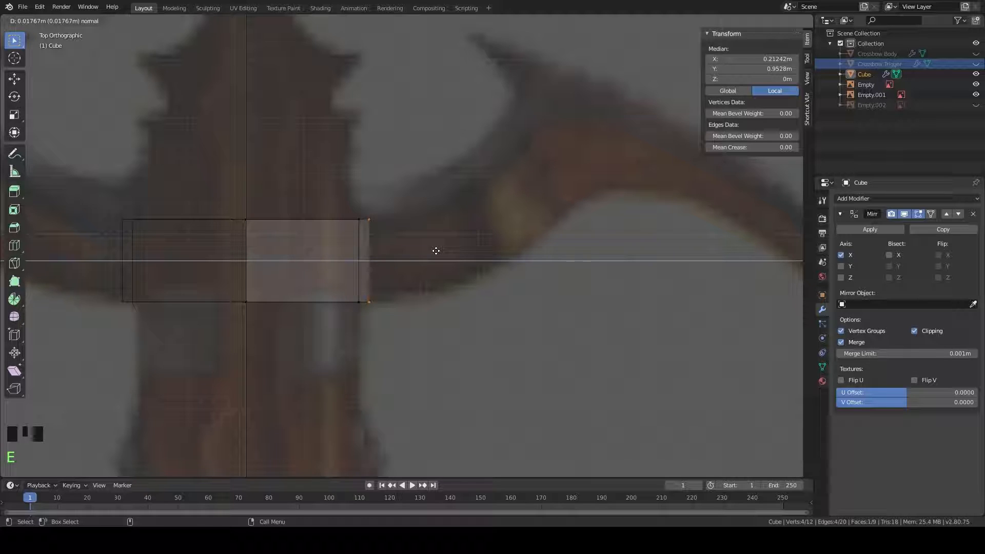
key(x)
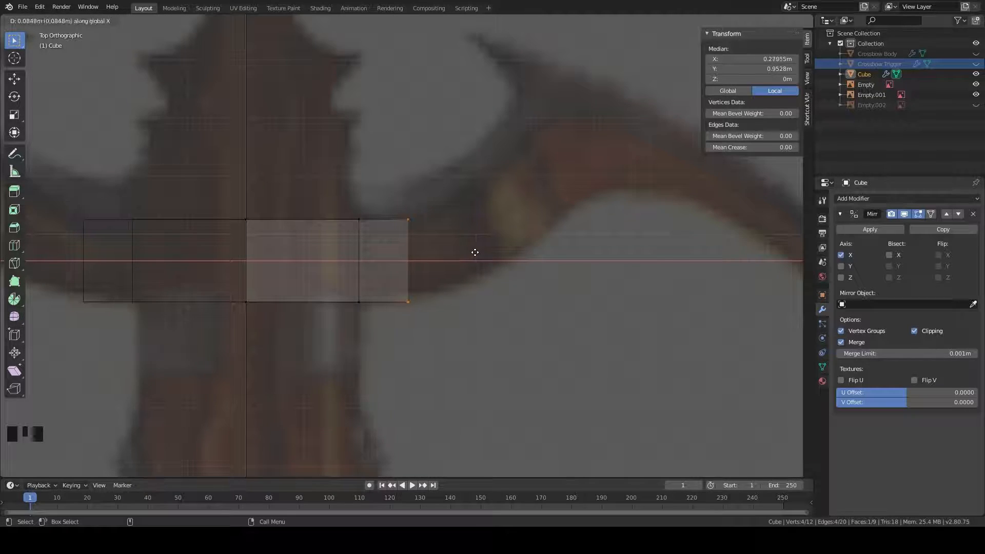
click(511, 250)
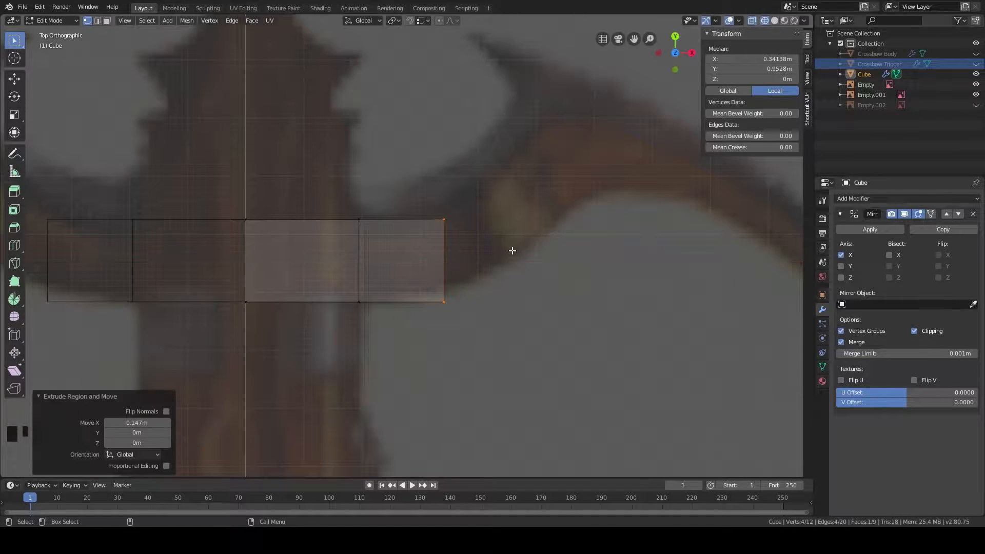
Step: Rotate the limb's end face 14.8° around Z and move it 0.0238 m along Y to follow the curve
key(r)
key(z)
click(541, 228)
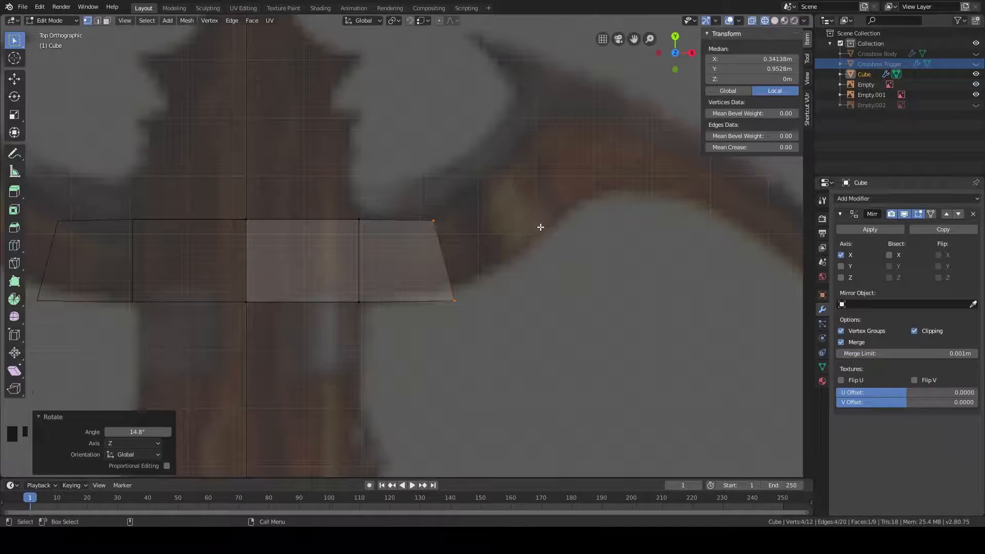
key(g)
key(z)
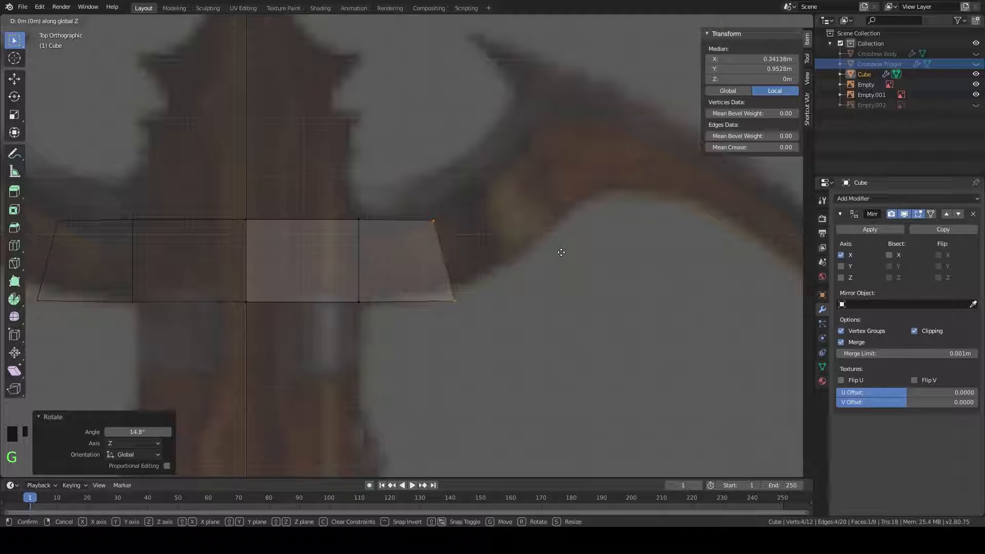
key(y)
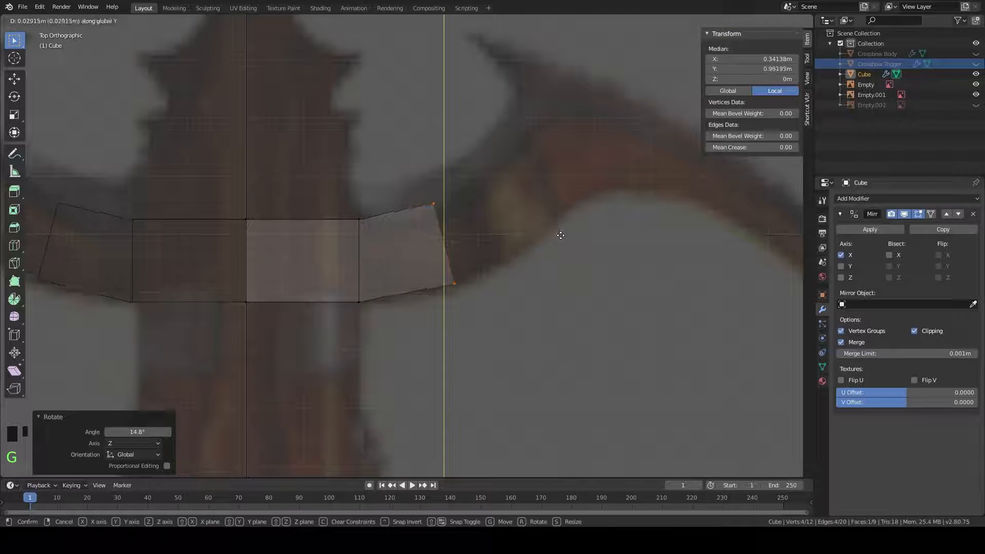
click(562, 238)
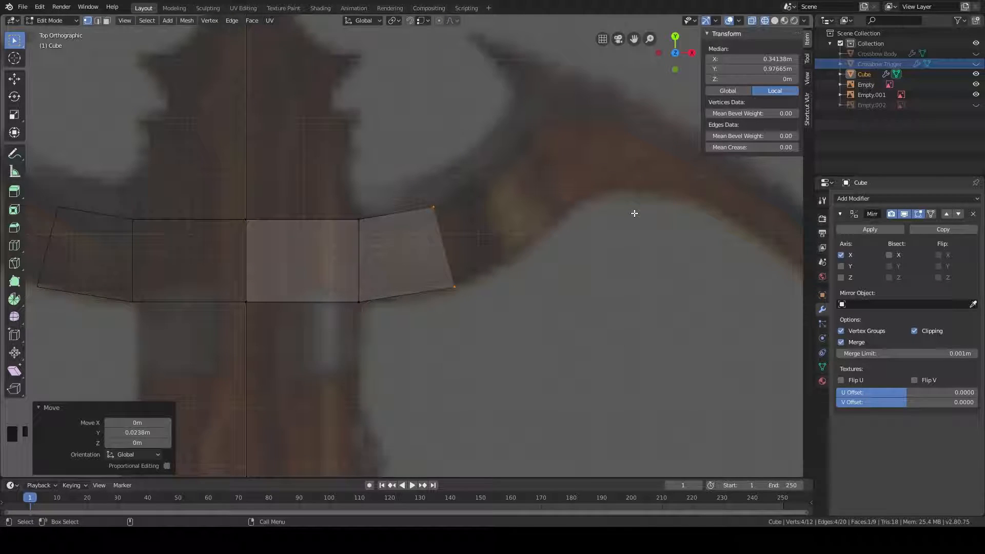
Step: Extrude the limb's end face about 0.182 m along its normal
shift+middle_drag(635, 214, 609, 234)
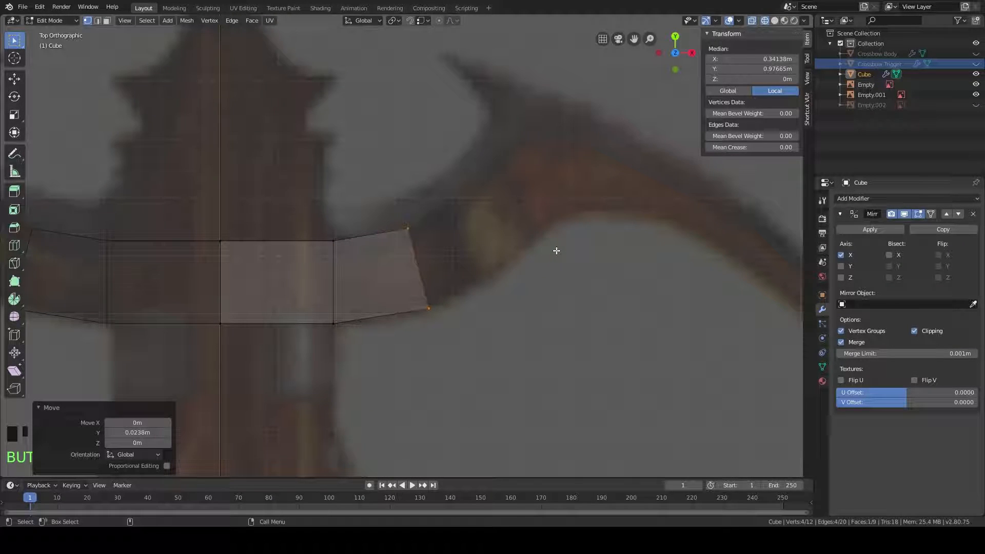
key(e)
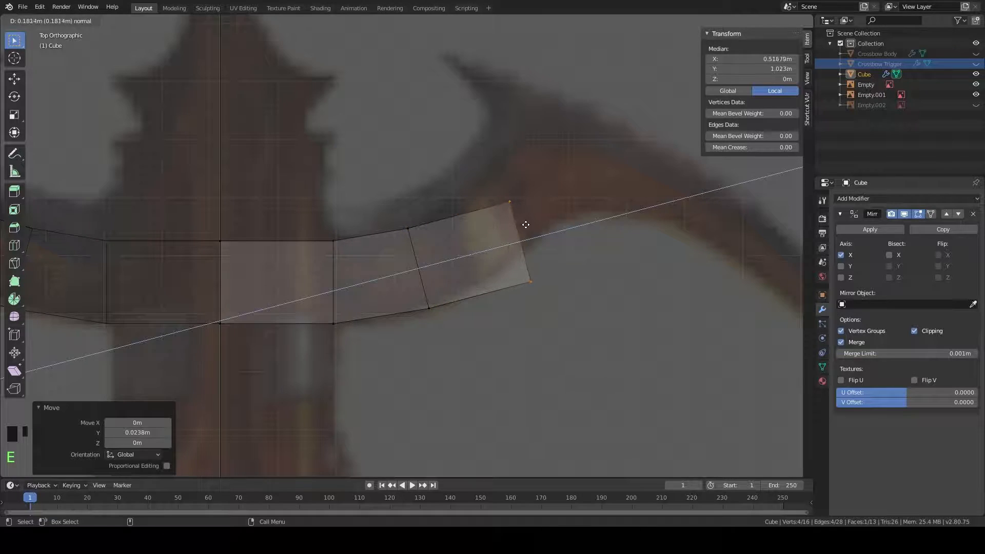
click(565, 245)
Step: Move, rotate and scale the new end face to match the limb's upward bend in the reference
scroll(402, 245, down, 5)
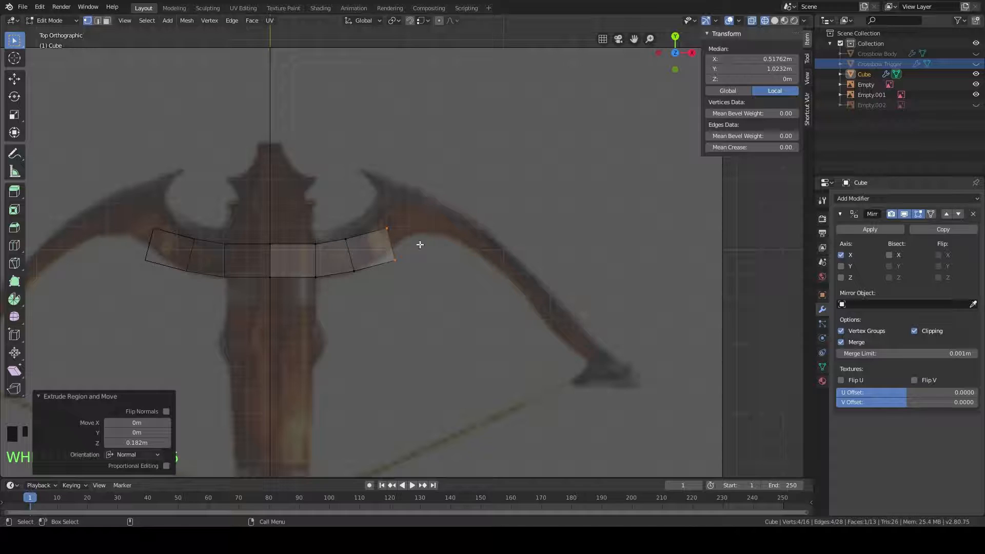
scroll(421, 244, up, 5)
shift+middle_drag(385, 231, 419, 244)
scroll(355, 218, down, 6)
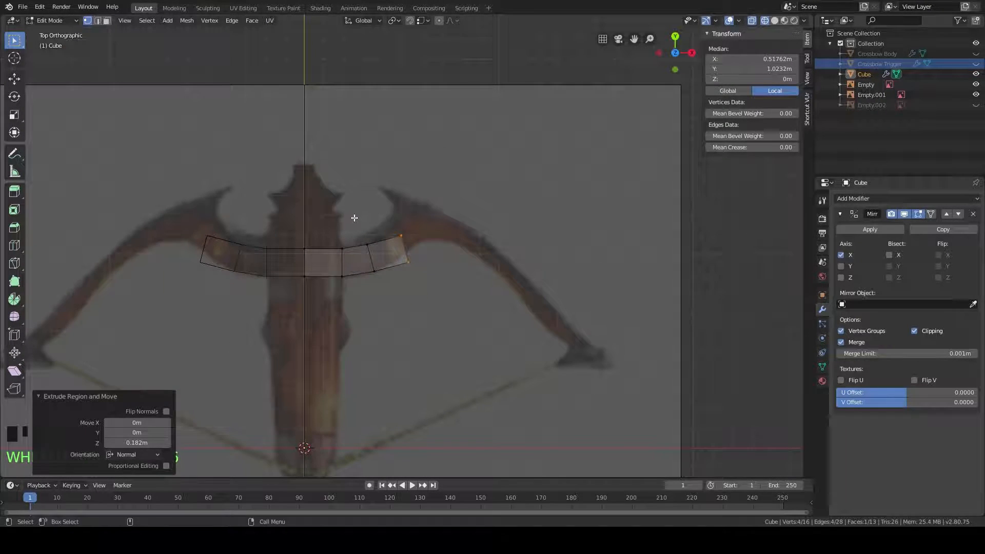
shift+middle_drag(419, 206, 421, 196)
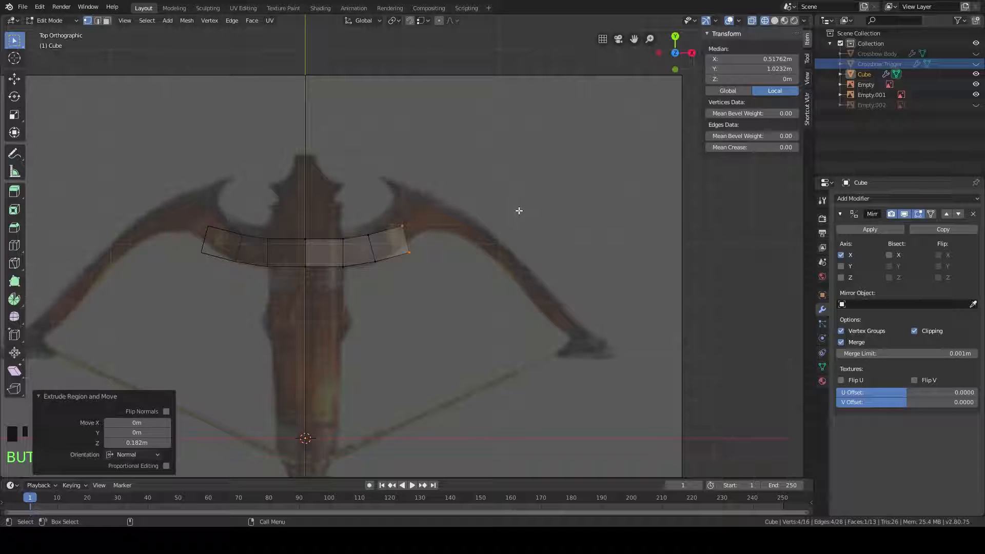
scroll(436, 211, up, 3)
scroll(517, 148, down, 7)
mouse_move(501, 227)
shift+middle_down()
mouse_move(517, 147)
mouse_move(497, 218)
mouse_move(499, 167)
mouse_move(496, 191)
mouse_move(494, 176)
mouse_move(510, 233)
shift+middle_up()
scroll(499, 167, down, 1)
scroll(497, 189, up, 2)
scroll(511, 236, up, 3)
scroll(510, 236, up, 2)
shift+middle_drag(501, 143, 434, 270)
shift+middle_drag(516, 202, 511, 224)
key(g)
click(478, 233)
key(r)
click(589, 206)
key(s)
click(623, 206)
Step: Select the edge loop between the first two limb segments and adjust its position and scale to the reference
alt+click(363, 266)
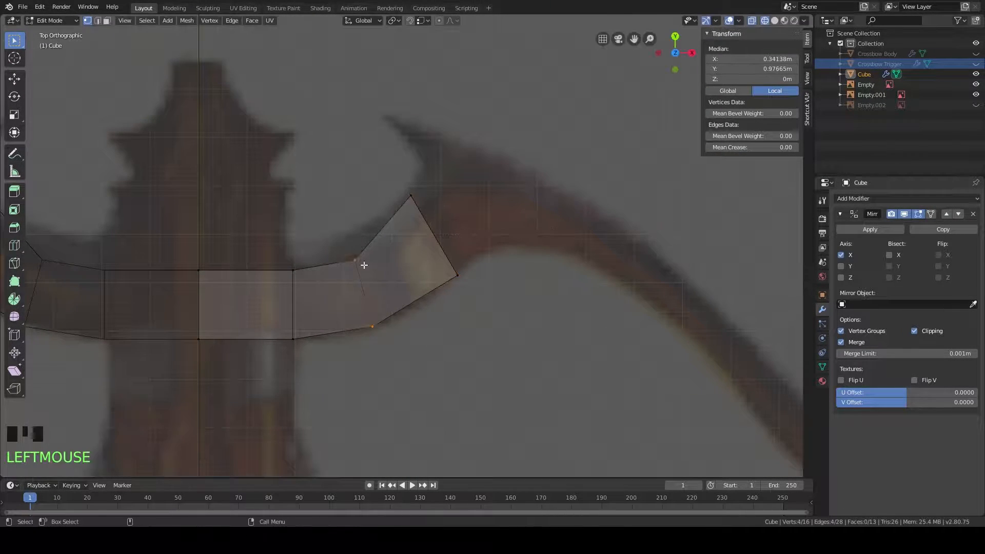
key(g)
key(s)
Step: Extrude a short segment from the limb's end face, rotate it -13.3° and position it below the horn
key(e)
key(g)
key(r)
shift+middle_drag(538, 256, 532, 273)
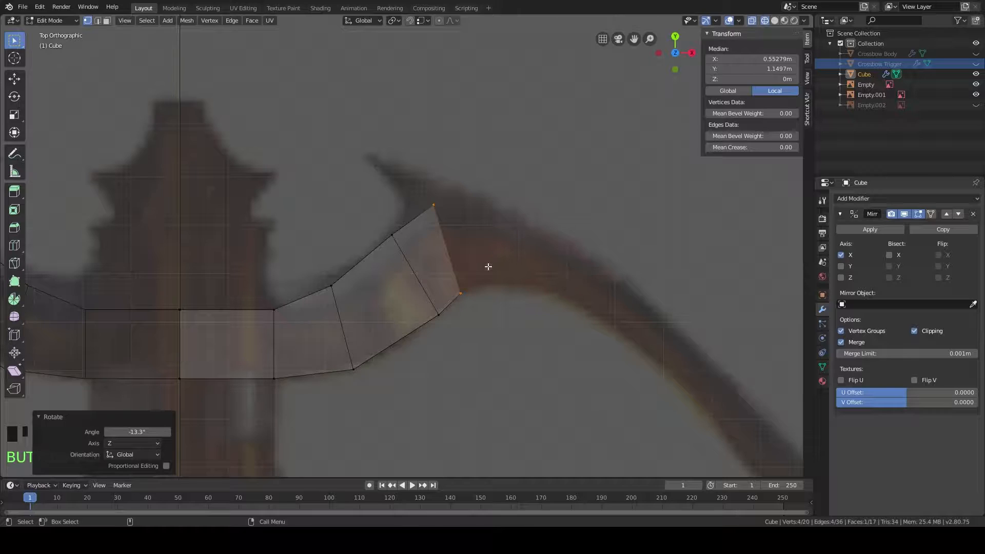
key(g)
Step: Extrude the limb over the top of its arch, then rotate, move and scale the end face to fit
key(e)
key(r)
key(g)
key(s)
Step: Extrude a limb segment down the outer slope of the arch and move and scale its end face to the reference
shift+middle_drag(625, 338, 569, 305)
key(e)
key(g)
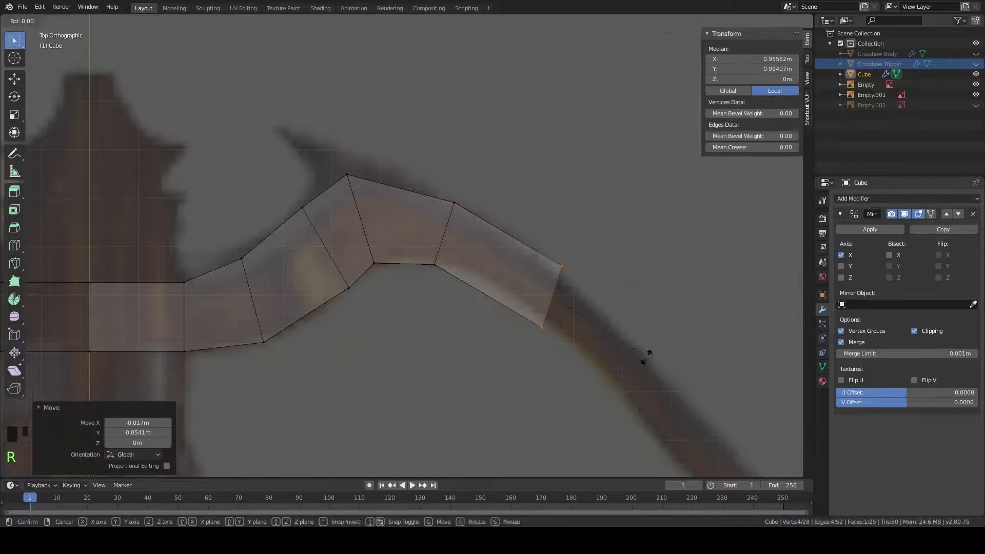
key(s)
key(g)
Step: Extrude another segment down the straight outer part of the limb, and move, rotate and narrow its end face to fit
key(e)
key(g)
key(r)
key(s)
Step: Extrude two more segments to the limb's tip and scale, move and rotate the end face into a narrow point
key(e)
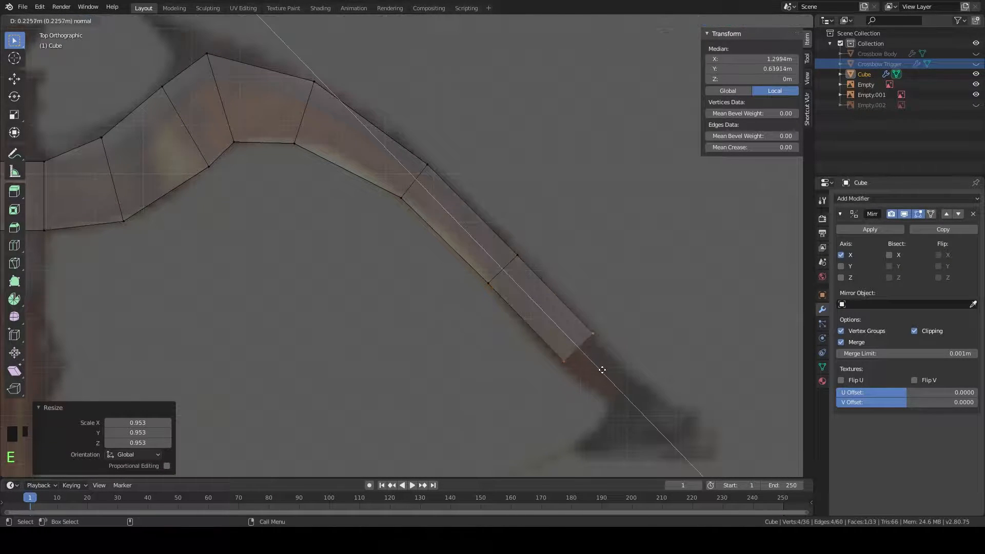
click(607, 400)
shift+middle_drag(607, 401, 504, 326)
key(e)
key(s)
key(g)
key(r)
Step: Select the edge loop just before the tip and adjust its position and scale to the reference outline
alt+click(510, 259)
key(g)
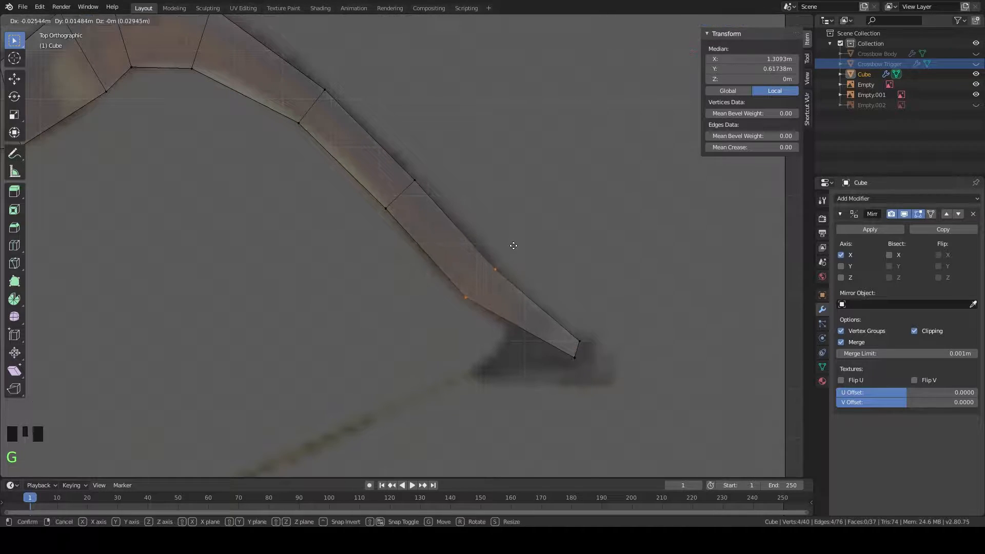
key(s)
shift+middle_drag(468, 185, 482, 227)
key(s)
shift+middle_drag(431, 147, 536, 252)
Step: Reposition the edge loops around the limb's arch so they follow the curve in the top-view reference
alt+click(412, 257)
key(g)
key(g)
key(g)
shift+middle_drag(355, 295, 439, 306)
drag(437, 314, 369, 190)
key(g)
click(424, 234)
Step: Switch to solid shading and add a Subdivision Surface modifier to the bow, with its result shown on the edit cage
scroll(430, 227, down, 4)
middle_drag(559, 326, 512, 247)
key(z)
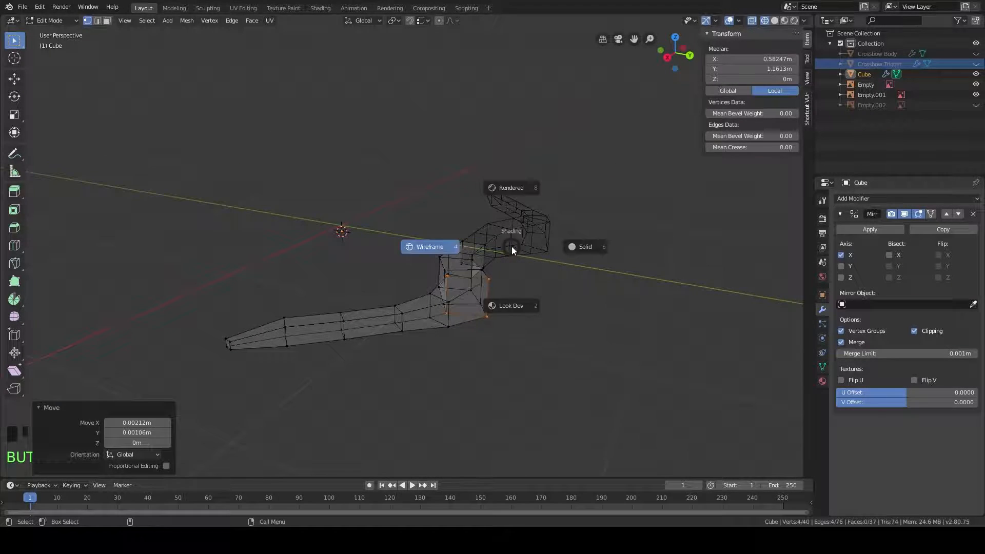
click(564, 245)
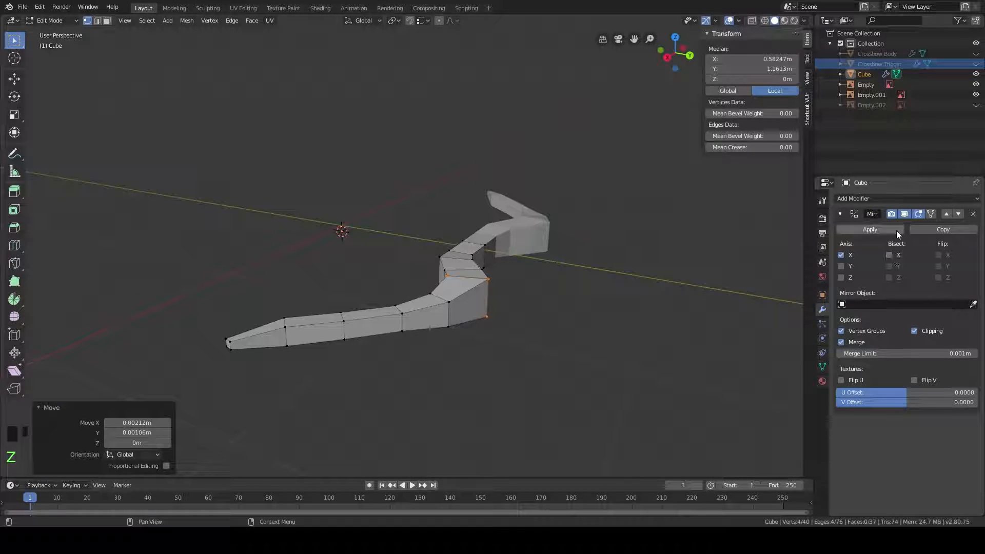
click(898, 199)
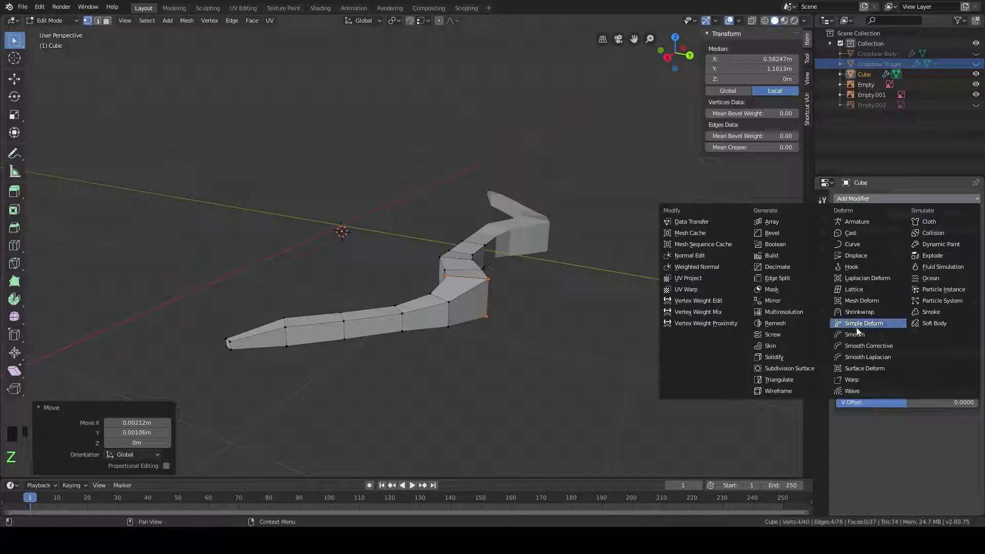
click(794, 374)
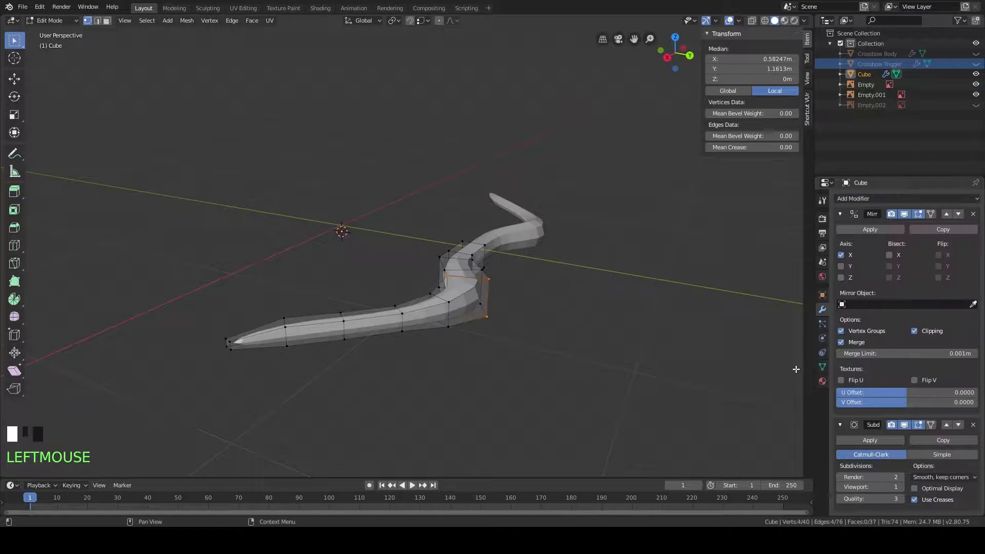
click(931, 425)
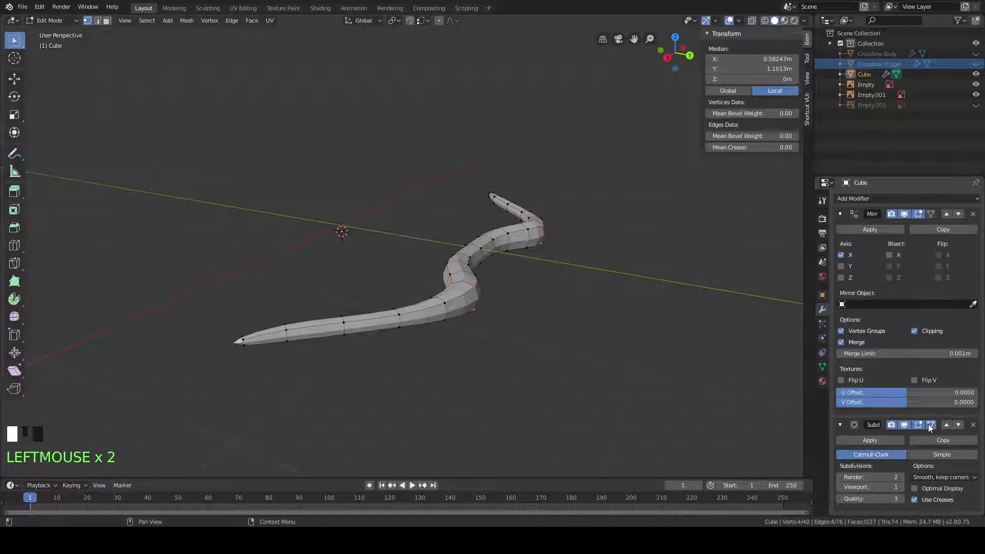
Step: Inspect the bow's thickness from the side and turn off the Subdivision Surface modifier's viewport display
scroll(512, 368, up, 2)
middle_drag(559, 381, 548, 220)
scroll(576, 378, down, 3)
scroll(477, 251, up, 2)
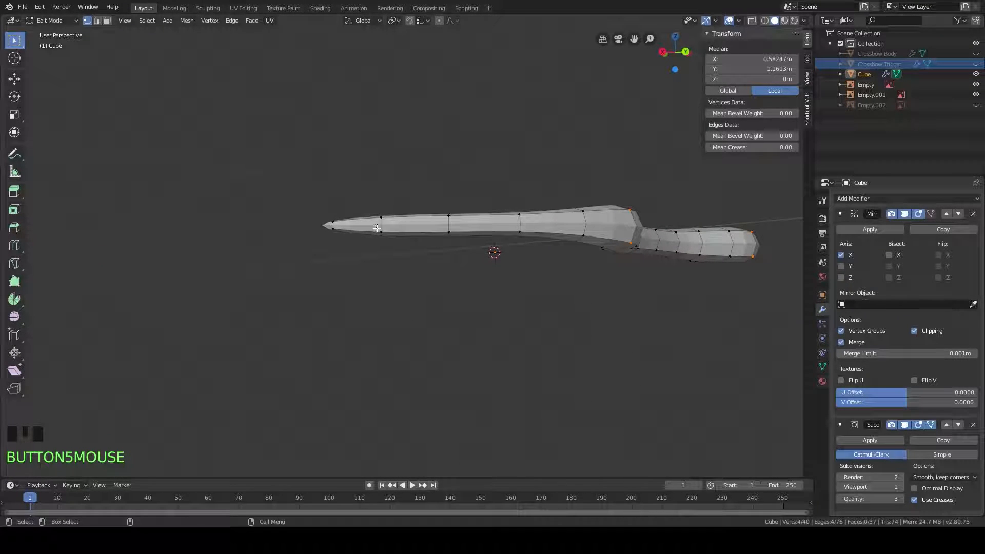
middle_drag(600, 226, 547, 249)
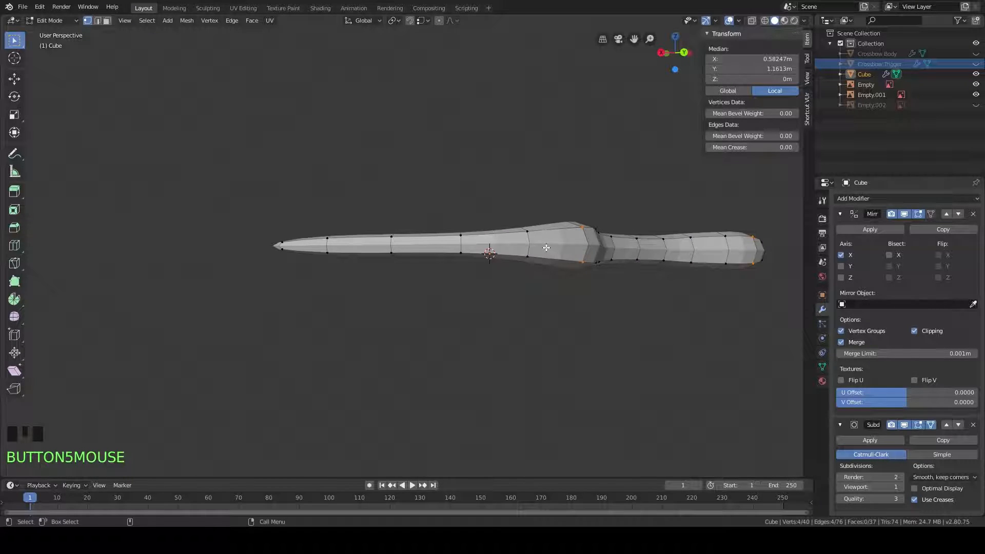
click(906, 426)
Step: Try to even out the outer limb's taper by scaling the visible vertices of three successive edge loops
drag(487, 288, 429, 196)
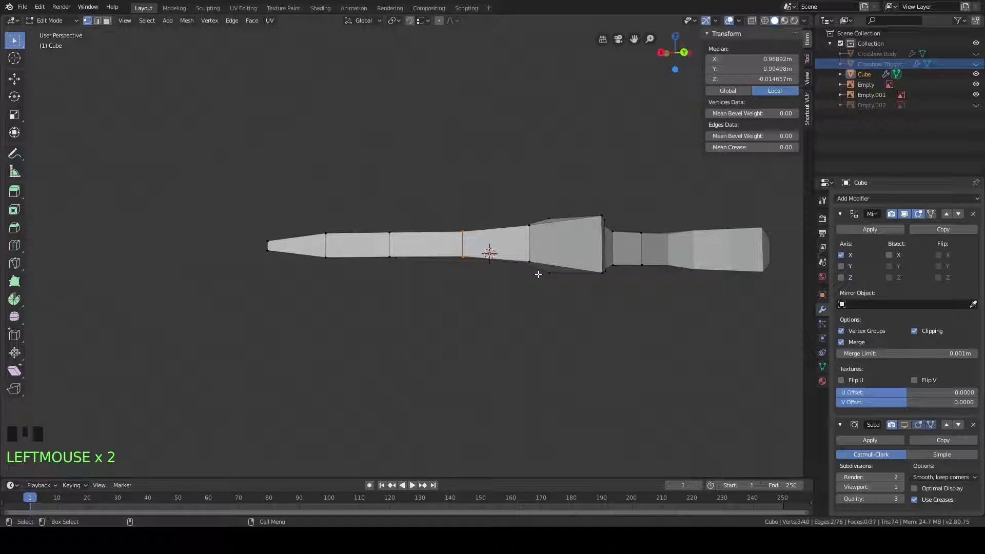
middle_drag(537, 290, 535, 290)
key(s)
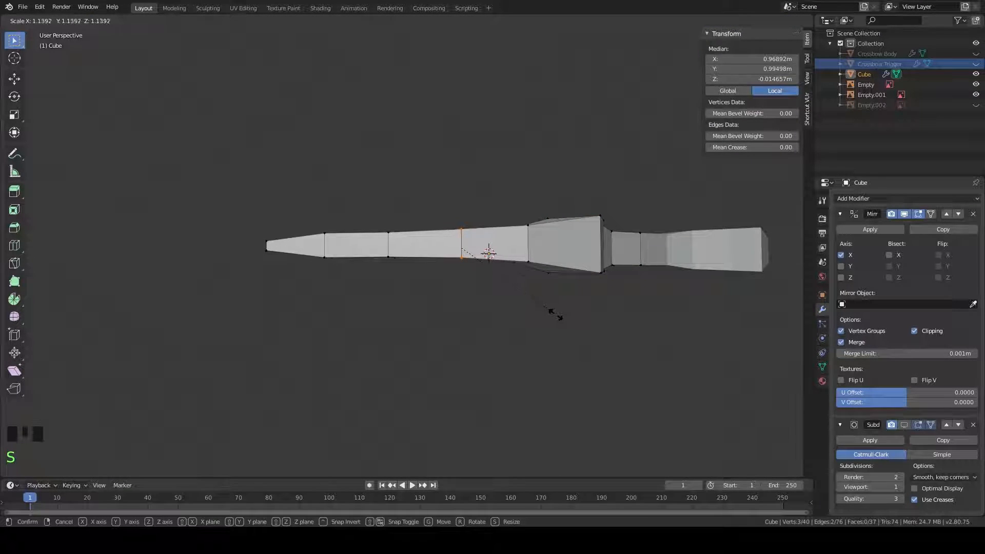
click(567, 316)
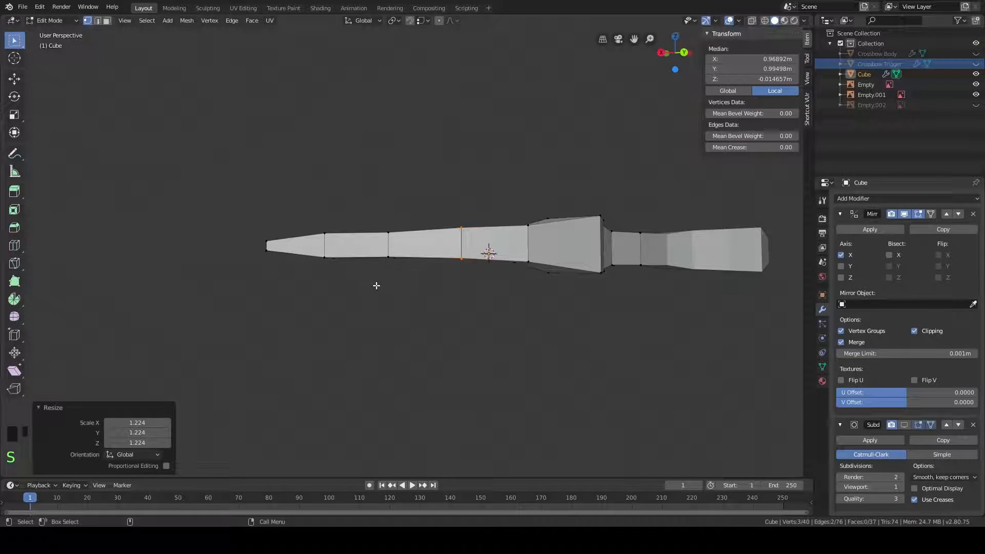
drag(377, 287, 408, 227)
key(s)
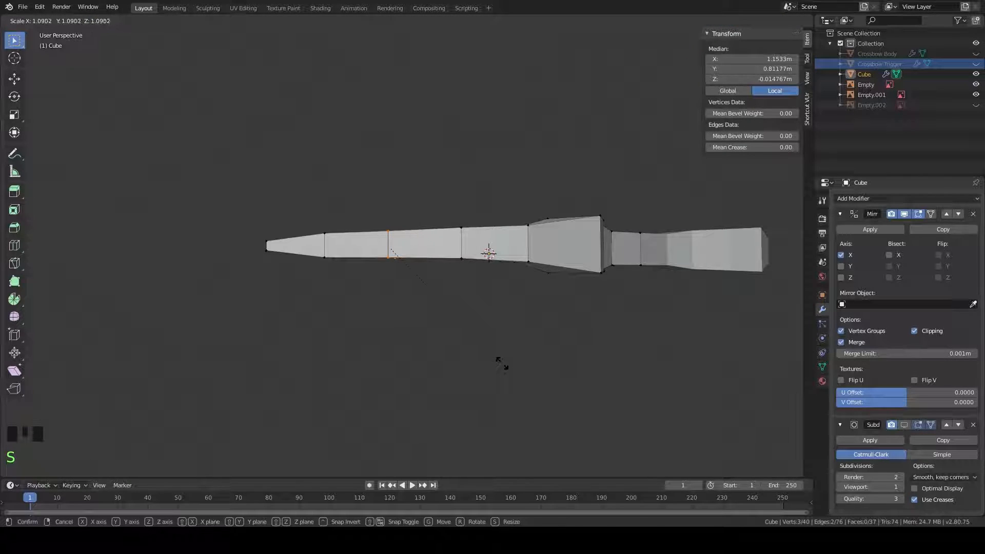
click(508, 365)
shift+middle_drag(435, 312, 518, 322)
drag(398, 291, 455, 233)
key(s)
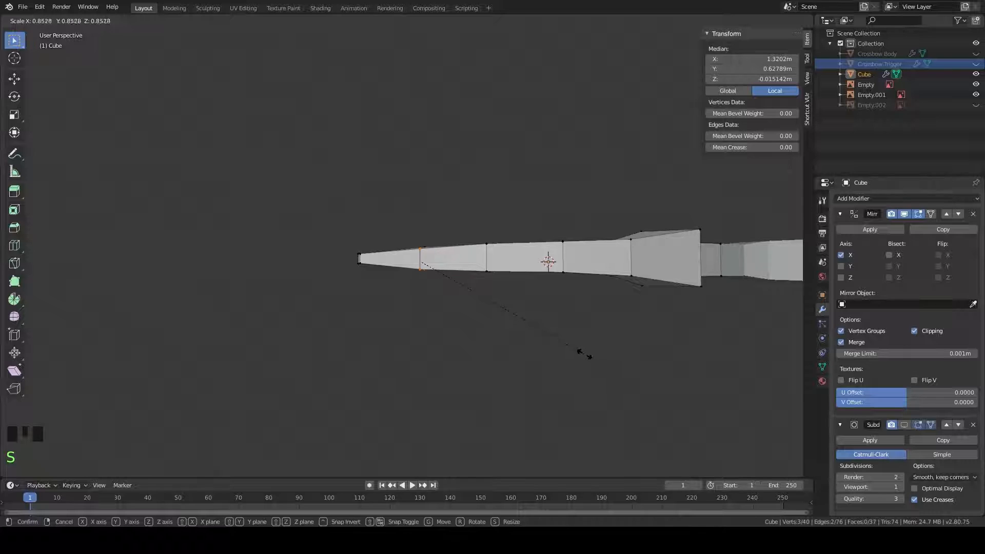
click(583, 354)
middle_drag(468, 308, 489, 345)
Step: Undo the scaling of the outer limb's edge loops
key(ctrl+z)
key(ctrl+z)
key(ctrl+z)
key(ctrl+z)
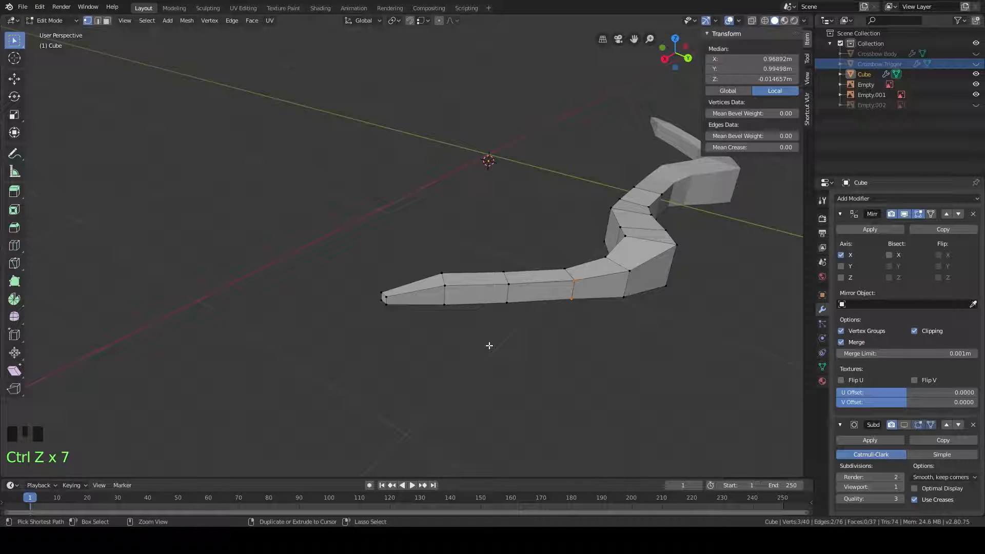
Step: Switch the viewport to wireframe shading for selecting vertices through the mesh
mouse_move(603, 349)
middle_down()
mouse_move(587, 349)
mouse_move(610, 347)
mouse_move(624, 325)
middle_up()
key(z)
click(536, 343)
drag(606, 336, 547, 251)
middle_drag(634, 379, 621, 337)
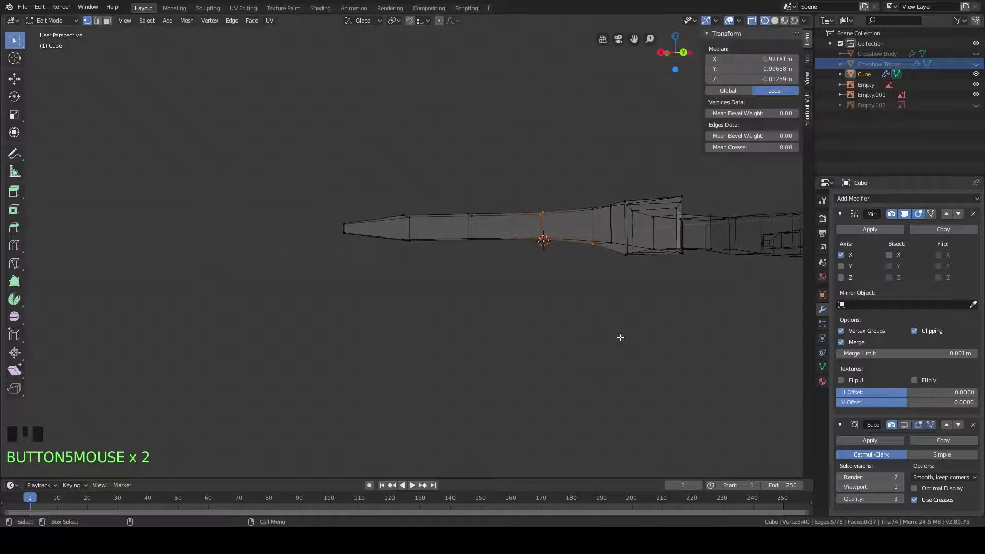
key(s)
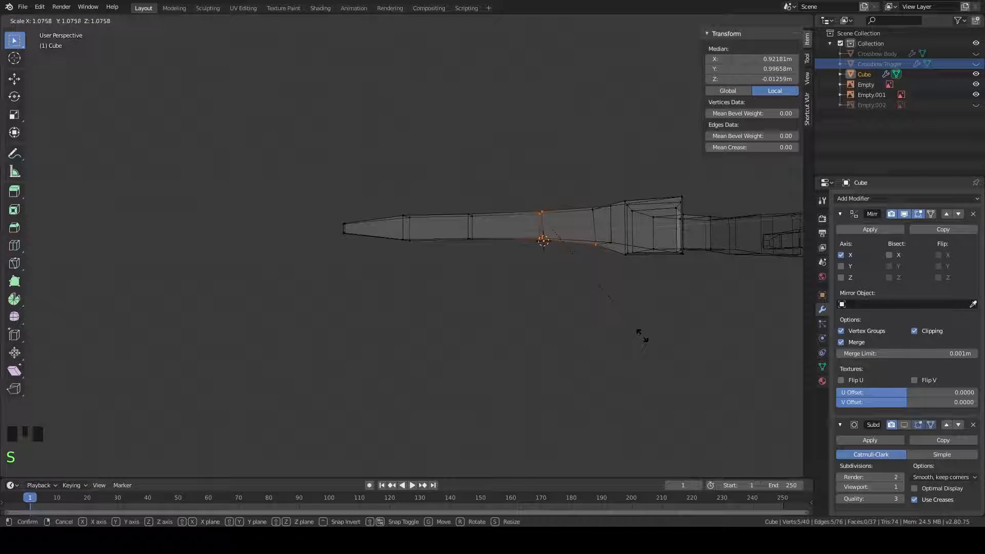
click(642, 336)
Step: Scale up the two edge loops in the middle of the outer limb, one at a time, for an even taper
drag(585, 304, 522, 195)
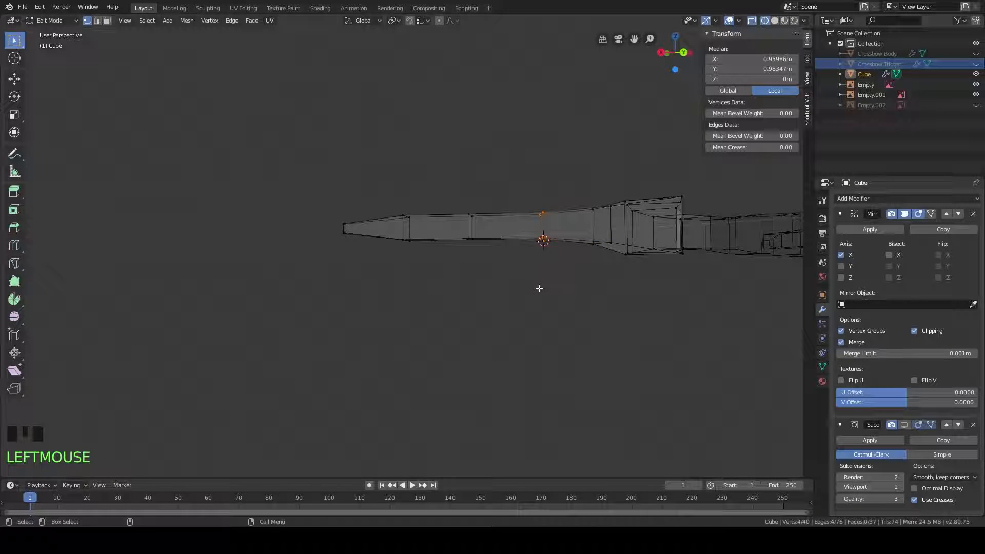
key(s)
click(579, 295)
drag(493, 275, 458, 196)
key(s)
click(515, 302)
Step: Scale the edge loop nearest the limb's tip to 0.849
drag(425, 269, 394, 200)
key(s)
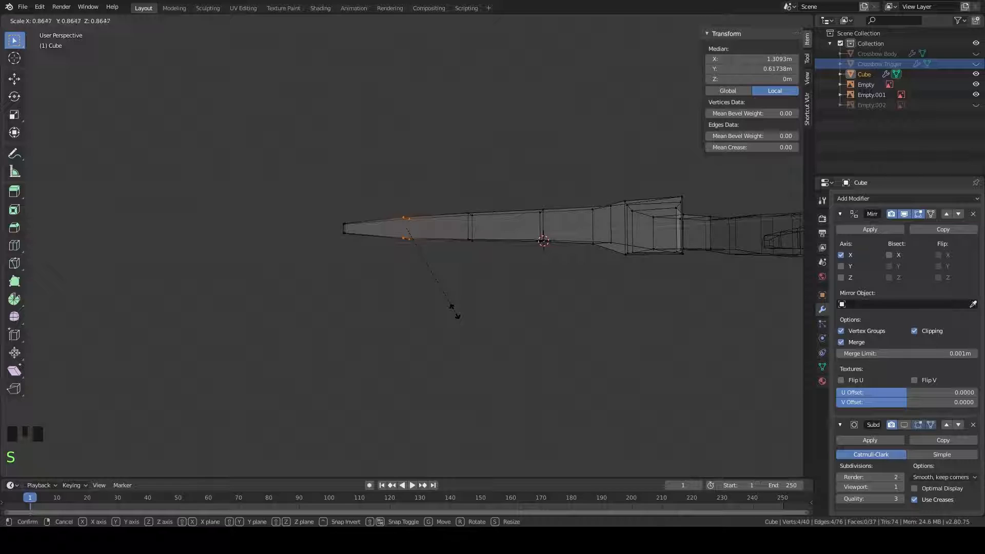
click(451, 310)
Step: Turn the Subdivision Surface modifier's viewport display back on and return to solid shading to check the smoothed bow
click(910, 428)
middle_drag(739, 349, 681, 313)
key(z)
click(751, 313)
mouse_move(752, 315)
middle_down()
mouse_move(721, 209)
mouse_move(700, 236)
mouse_move(624, 137)
mouse_move(609, 293)
mouse_move(576, 284)
mouse_move(622, 301)
mouse_move(541, 357)
mouse_move(508, 323)
mouse_move(525, 136)
mouse_move(590, 287)
mouse_move(693, 303)
mouse_move(646, 332)
middle_up()
shift+middle_drag(551, 176, 502, 228)
scroll(502, 228, down, 3)
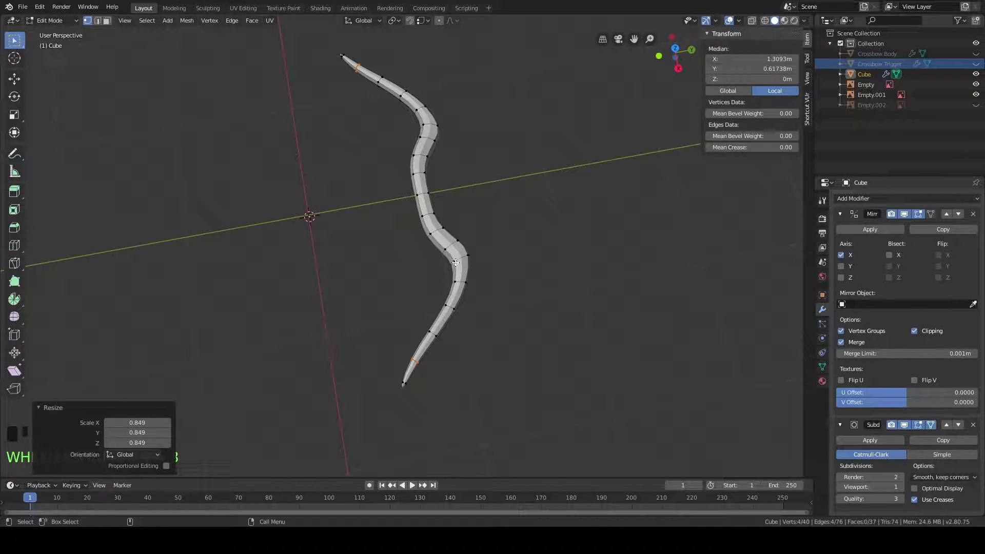
Step: Unhide the Crossbow Body and check the bow's placement against it from the top and side
key(KP_7)
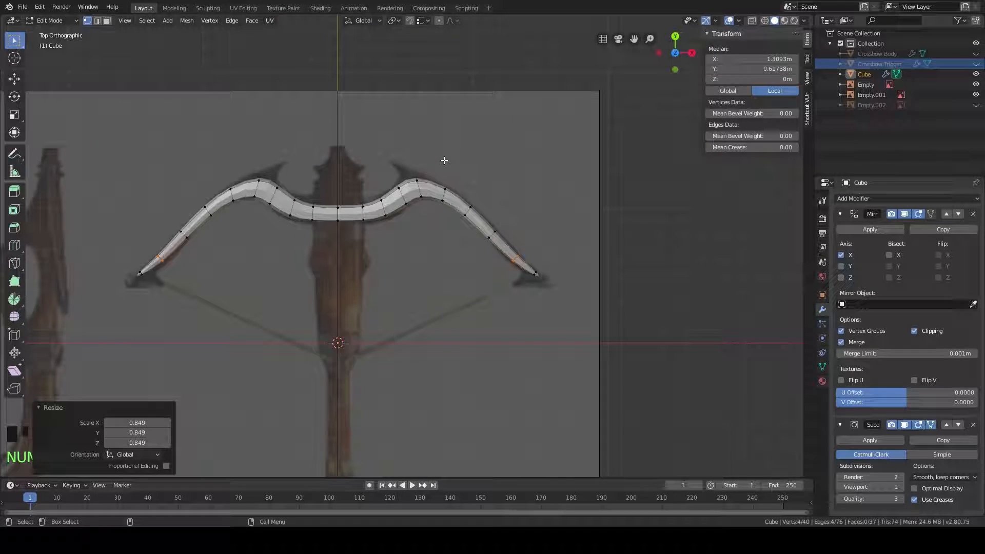
click(976, 54)
scroll(651, 325, up, 2)
middle_drag(651, 325, 541, 239)
key(KP_7)
scroll(516, 301, down, 3)
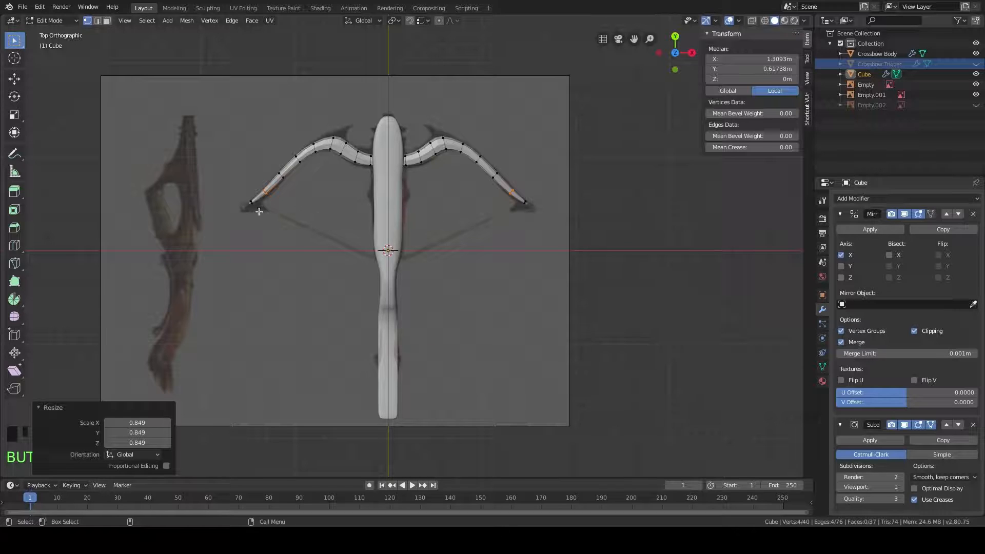
middle_drag(526, 254, 410, 148)
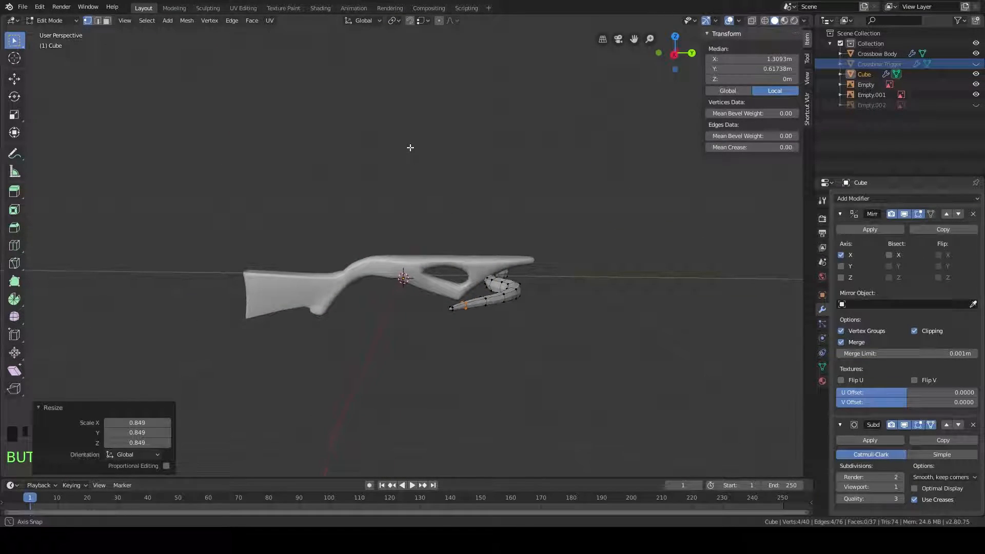
middle_drag(392, 255, 572, 307)
Step: Select the whole bow mesh in top view and scale it to 0.664 along the Y axis
key(a)
middle_drag(619, 274, 615, 283)
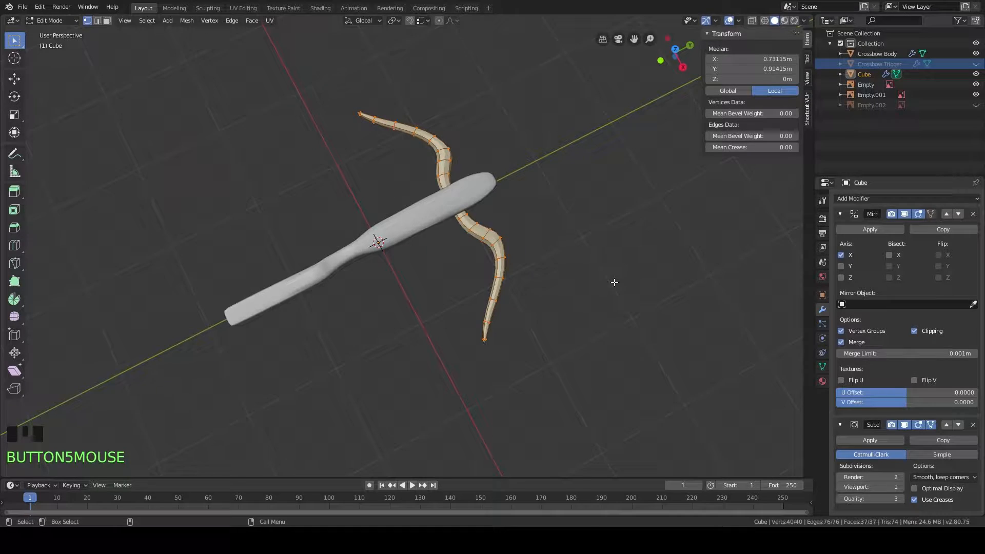
key(KP_7)
scroll(614, 283, down, 3)
scroll(567, 220, up, 4)
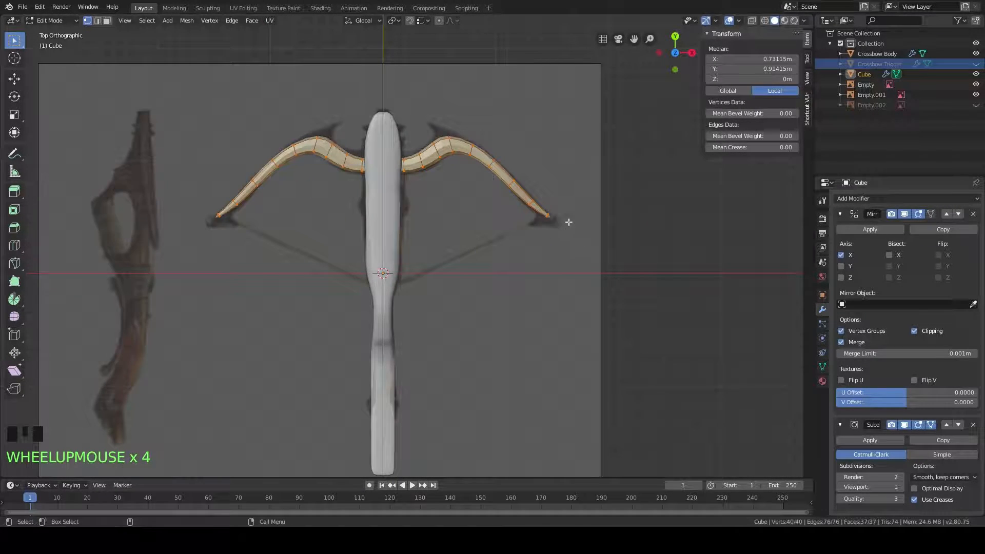
key(s)
key(y)
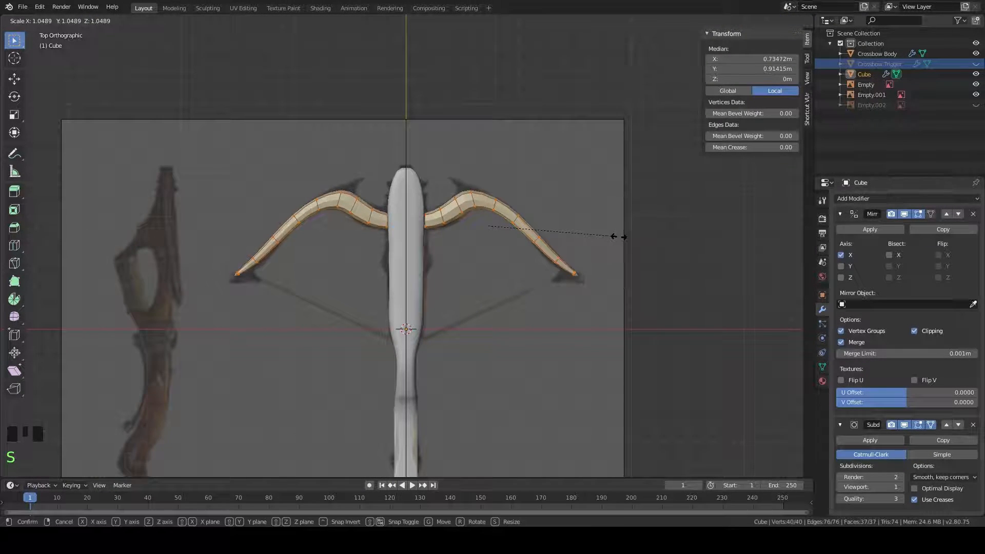
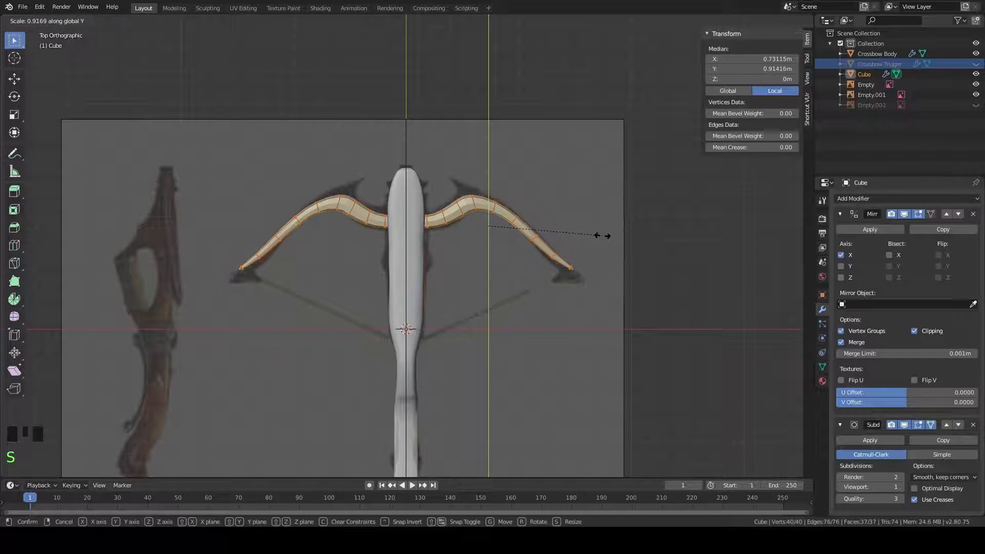
click(571, 231)
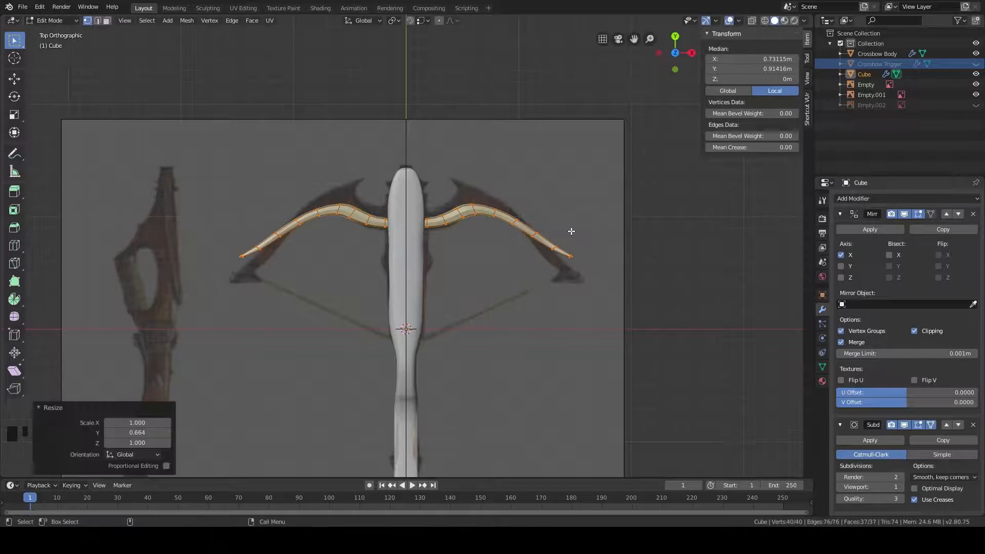
Step: Try to move the bow freely up and forward onto the front of the crossbow body, and undo the move
middle_drag(601, 290, 475, 242)
scroll(510, 287, up, 2)
key(g)
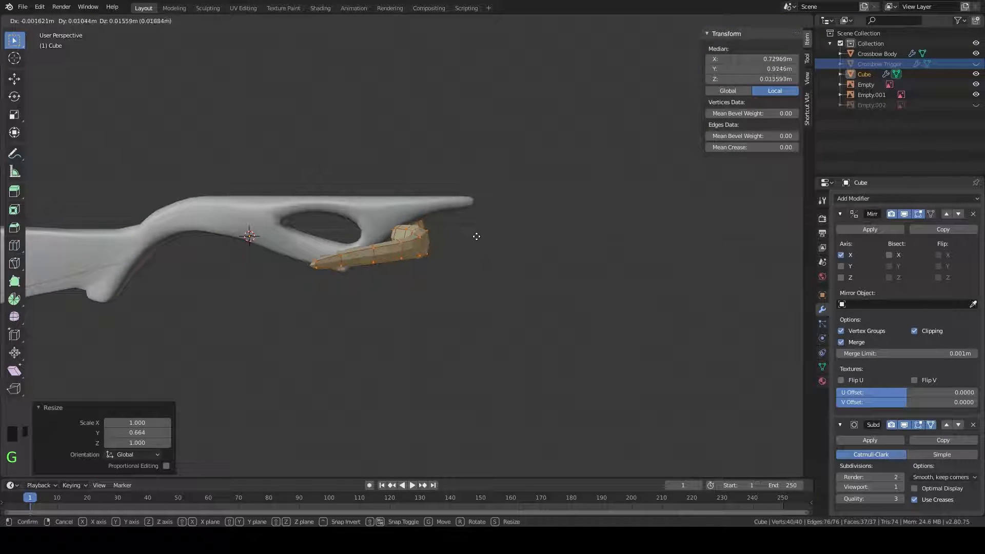
click(514, 207)
middle_drag(515, 207, 410, 263)
key(ctrl+z)
Step: Move the bow 0.18 m along Z and 0.263 m along Y to the front end of the crossbow body
key(g)
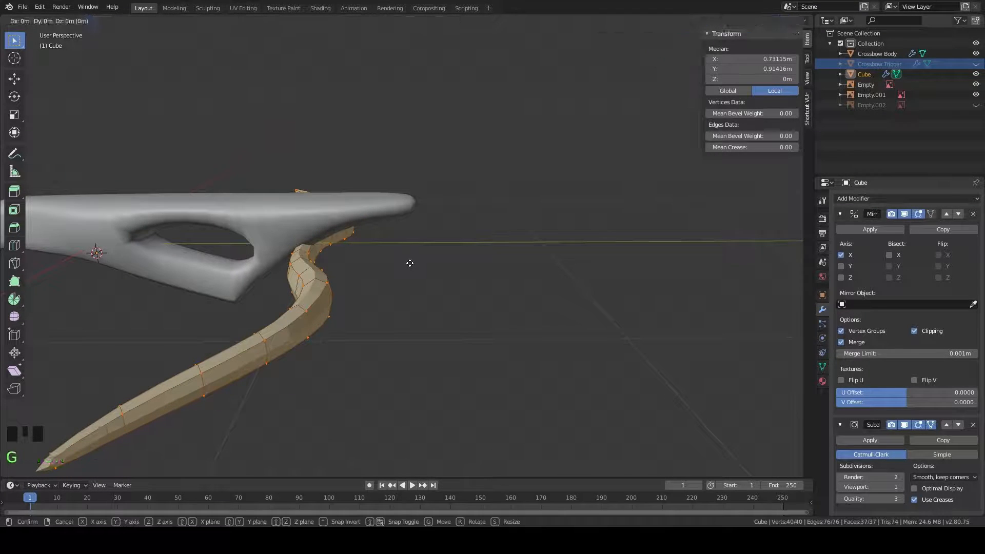
key(z)
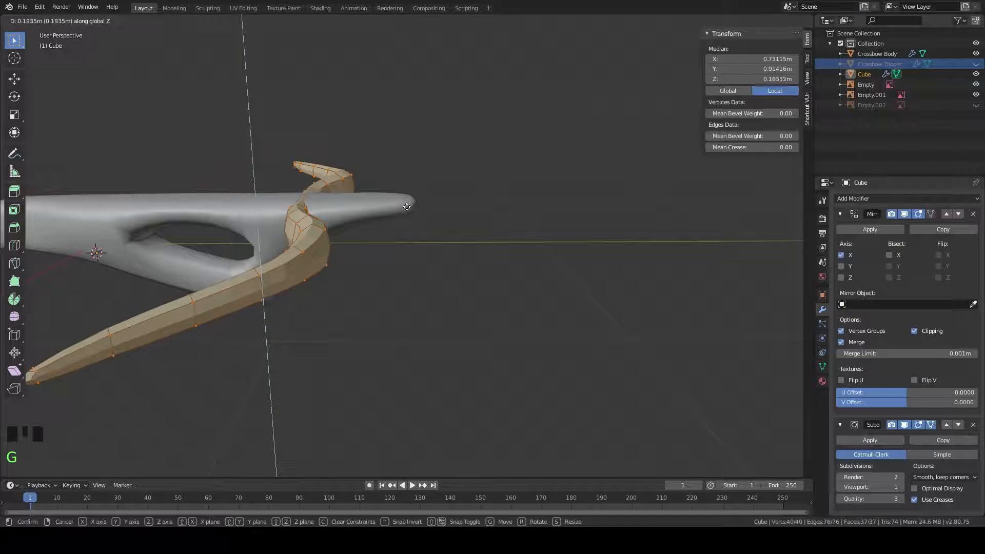
click(408, 211)
key(g)
key(y)
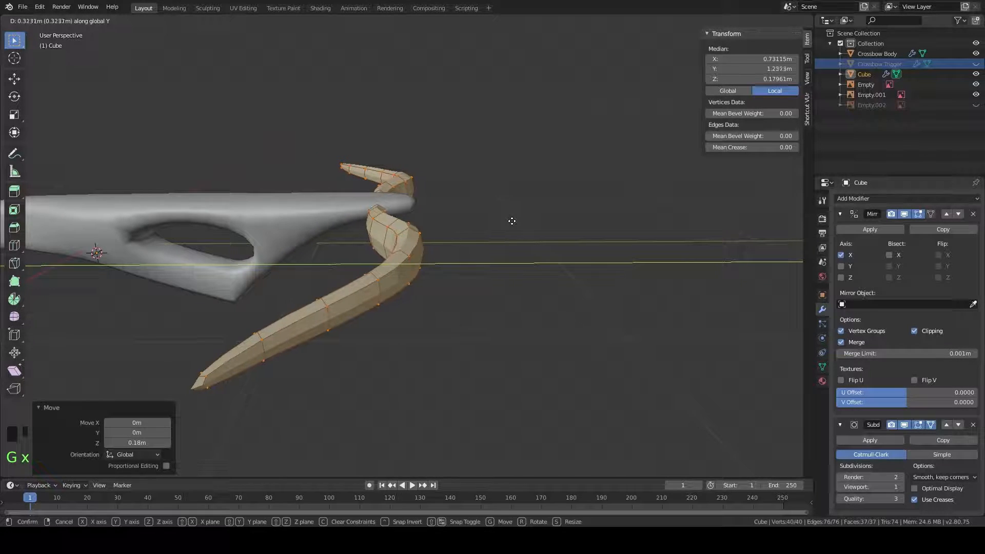
click(494, 221)
Step: Inspect the bow's fit from the front, leave Edit Mode and select the crossbow body
mouse_move(492, 220)
middle_down()
mouse_move(552, 242)
mouse_move(458, 143)
mouse_move(444, 95)
mouse_move(576, 317)
mouse_move(553, 273)
mouse_move(392, 260)
mouse_move(480, 232)
middle_up()
scroll(576, 318, down, 5)
scroll(575, 318, up, 6)
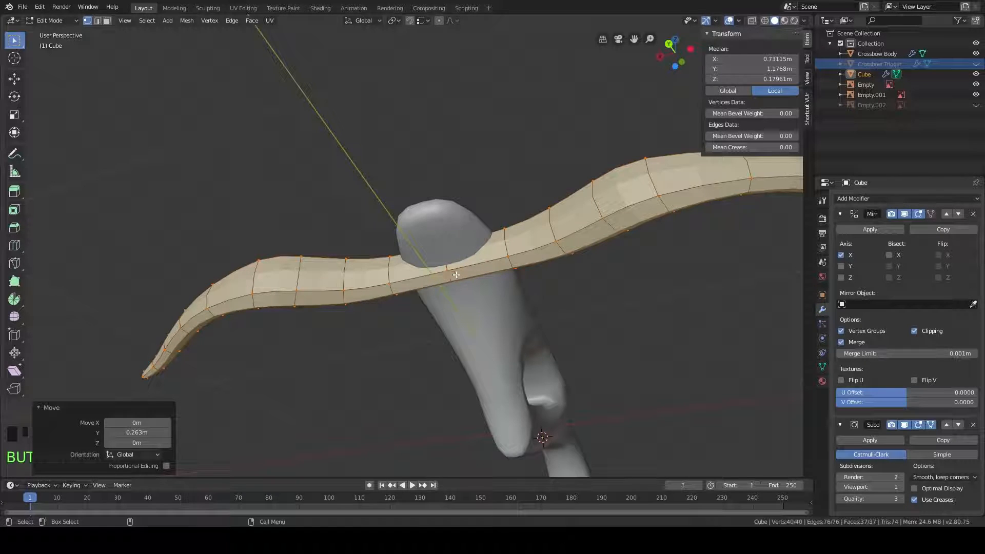
middle_drag(456, 273, 475, 308)
scroll(476, 320, up, 2)
key(Tab)
click(456, 271)
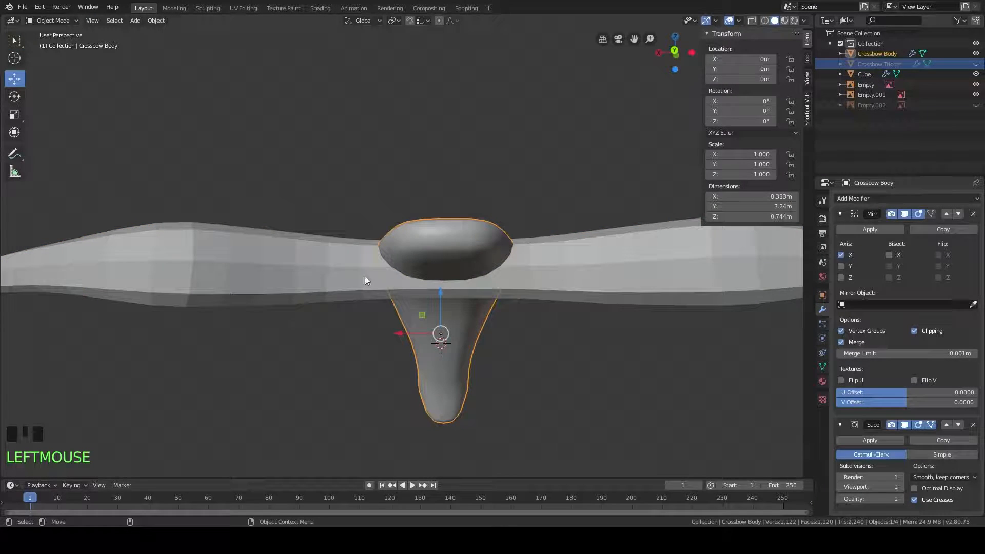
Step: Select the bow object, apply Shade Smooth to it and keep it selected
scroll(354, 275, down, 2)
mouse_move(328, 271)
middle_down()
mouse_move(319, 314)
mouse_move(288, 294)
mouse_move(403, 264)
mouse_move(434, 232)
mouse_move(368, 180)
mouse_move(383, 265)
mouse_move(305, 314)
mouse_move(319, 339)
mouse_move(378, 240)
mouse_move(404, 232)
mouse_move(364, 256)
mouse_move(433, 287)
mouse_move(475, 284)
mouse_move(453, 254)
middle_up()
click(289, 294)
right_click(288, 293)
click(278, 271)
click(430, 255)
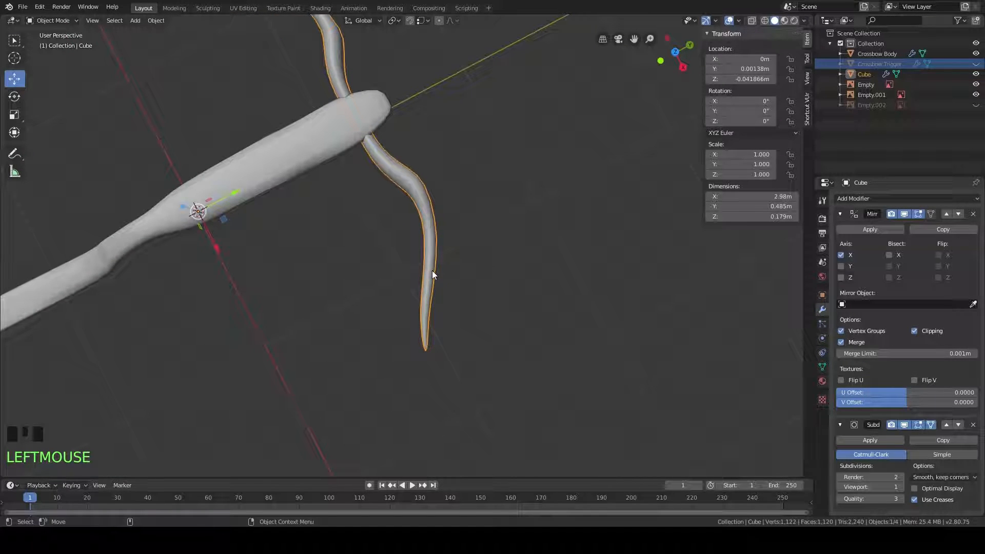
Step: In Edit Mode with wireframe shading, move the fourth vertex loop from the bow limb's tip -0.0404 m along the Y axis
key(Tab)
scroll(462, 315, up, 2)
scroll(437, 297, up, 1)
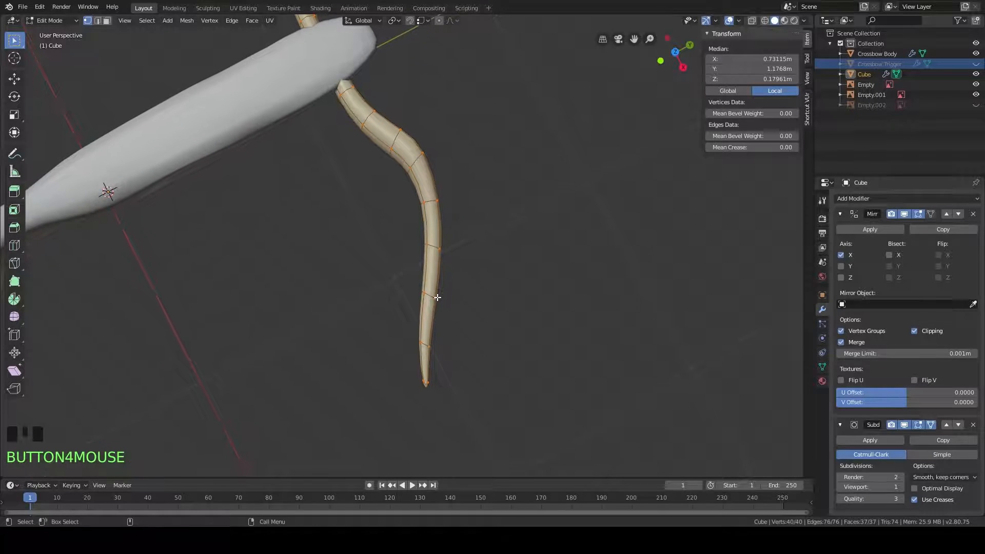
key(z)
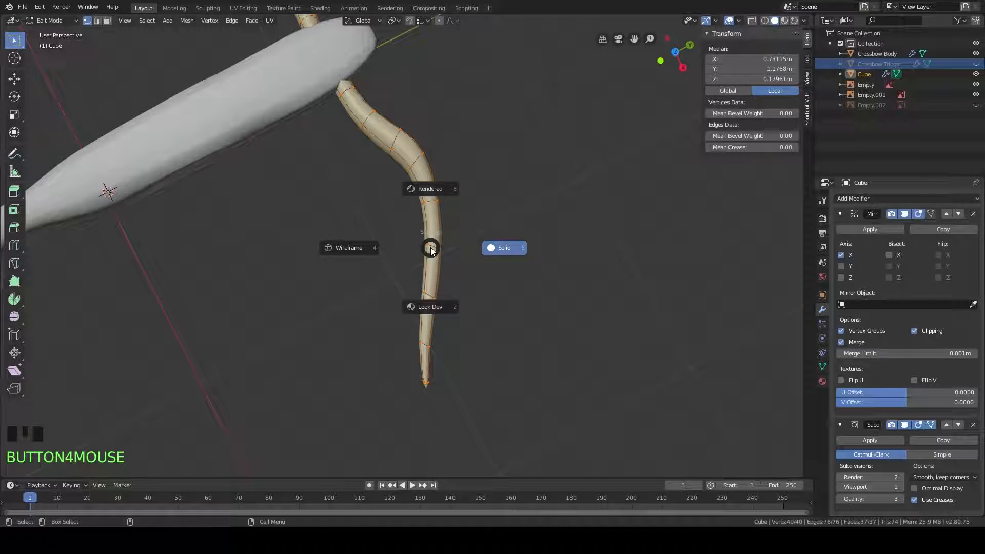
click(440, 247)
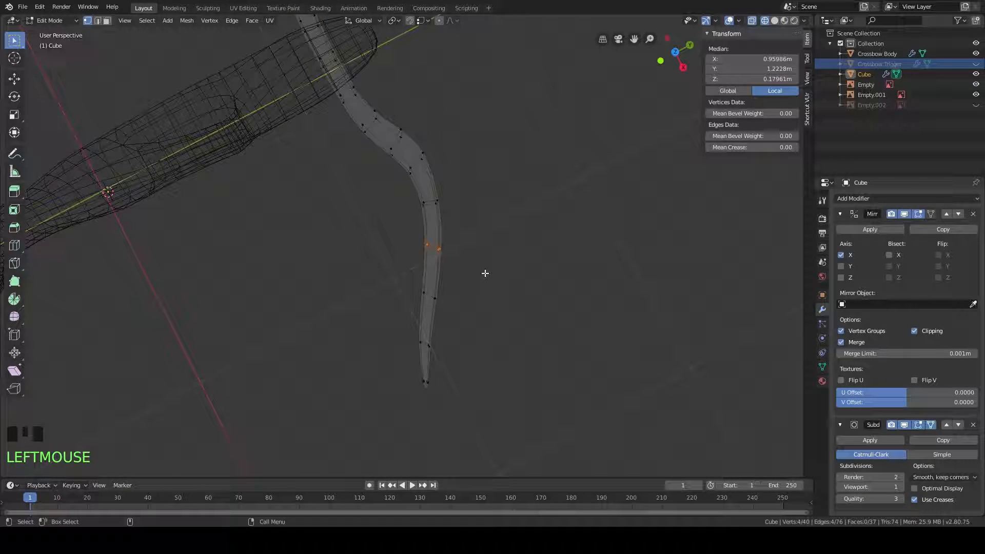
key(g)
key(y)
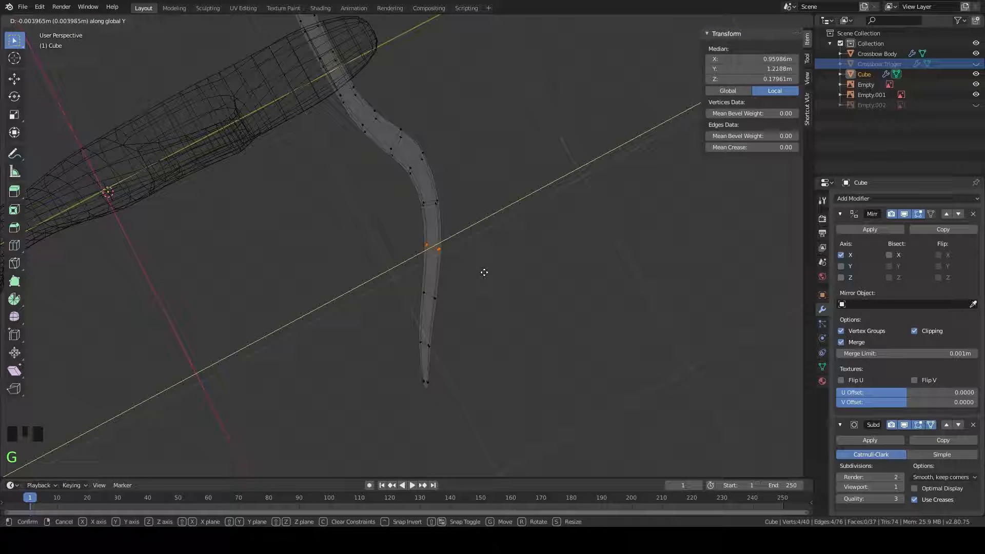
click(475, 272)
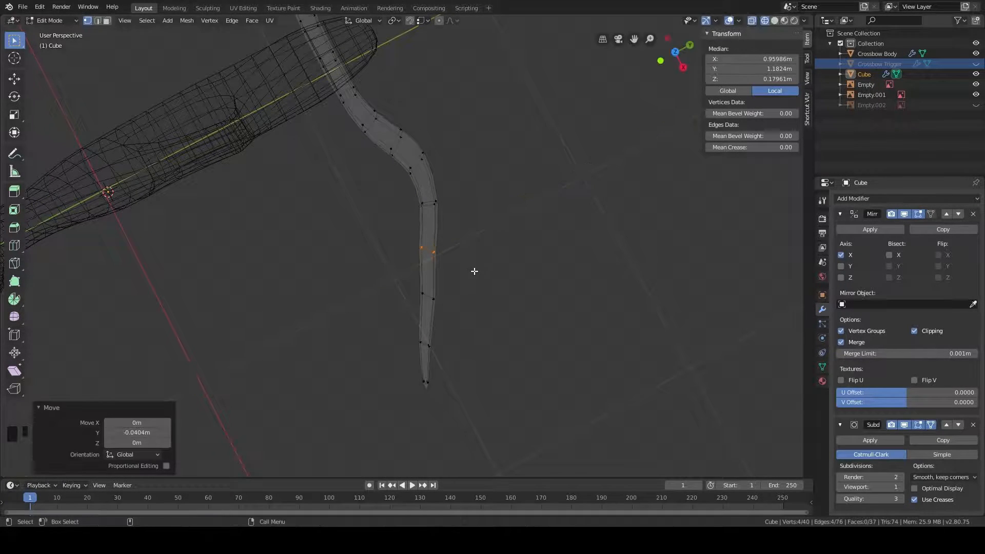
Step: Move the third vertex loop from the bow limb's tip -0.0423 m along the Y axis
drag(414, 289, 414, 289)
key(g)
key(z)
key(y)
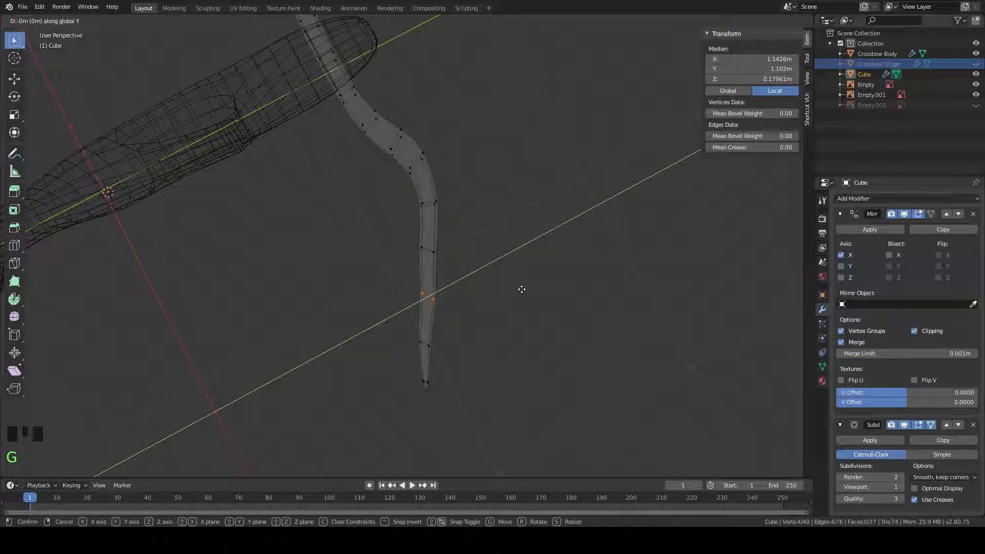
click(515, 289)
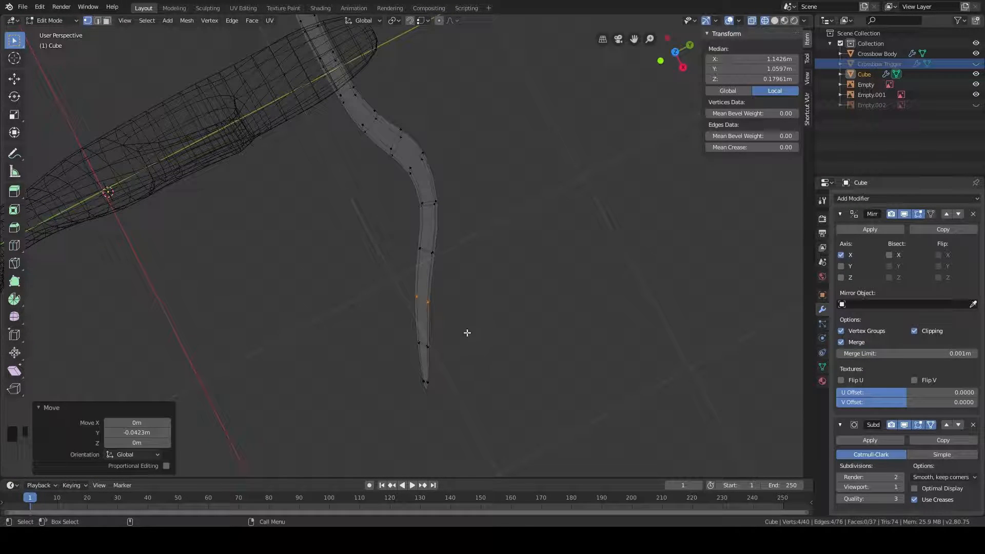
Step: Move the vertex loop just before the bow limb's tip slightly backward along the Y axis
mouse_move(405, 342)
mouse_down()
mouse_move(448, 335)
mouse_move(411, 350)
mouse_up()
key(g)
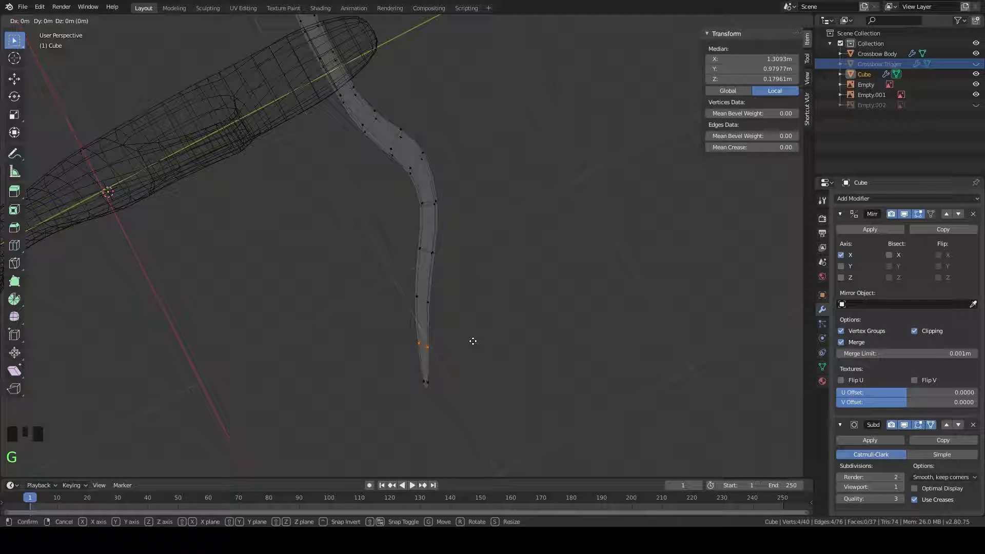
key(y)
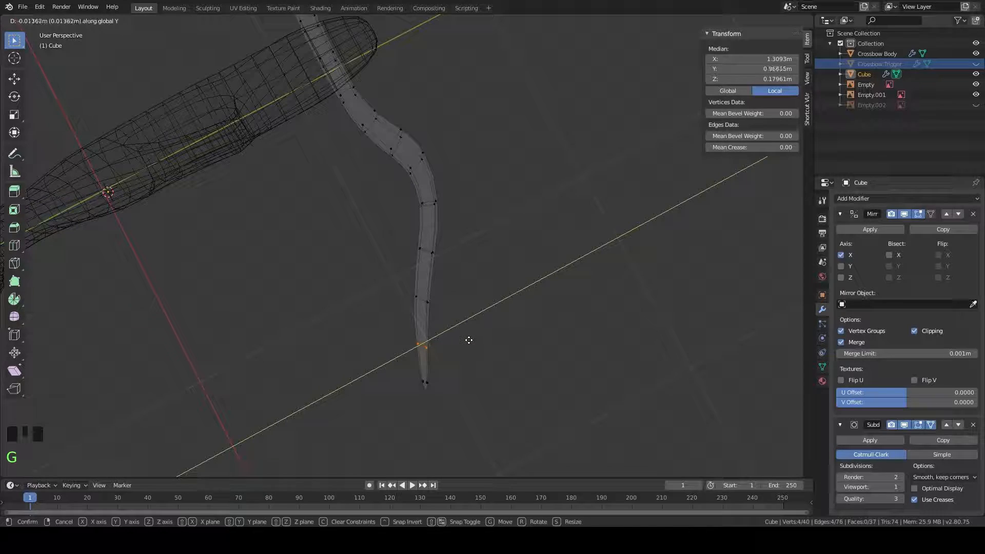
click(466, 341)
Step: Move the bow limb's tip vertices 0.0196 m along the Y axis and check the limb's curve
drag(407, 393, 440, 391)
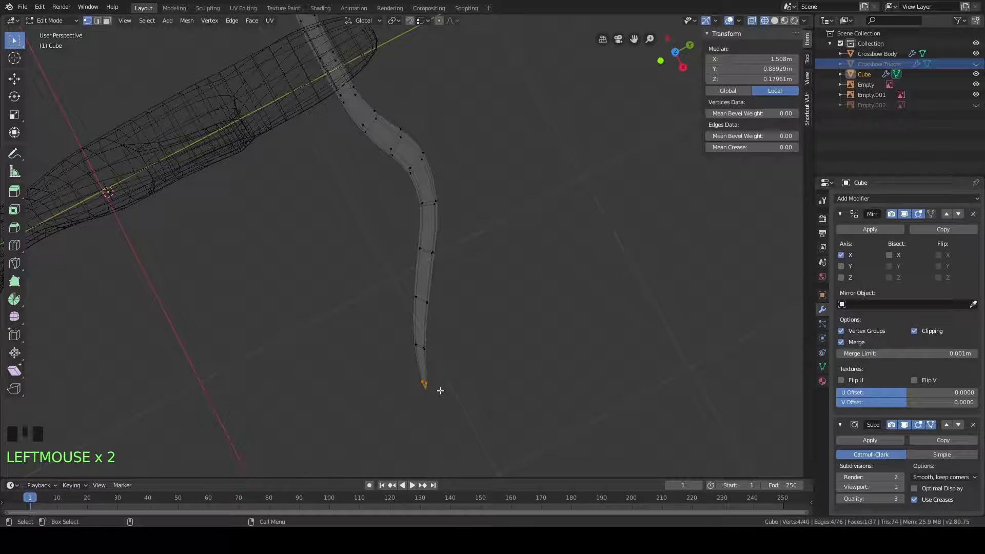
key(g)
key(y)
click(445, 391)
middle_drag(446, 387, 488, 334)
scroll(488, 340, down, 4)
scroll(488, 340, up, 5)
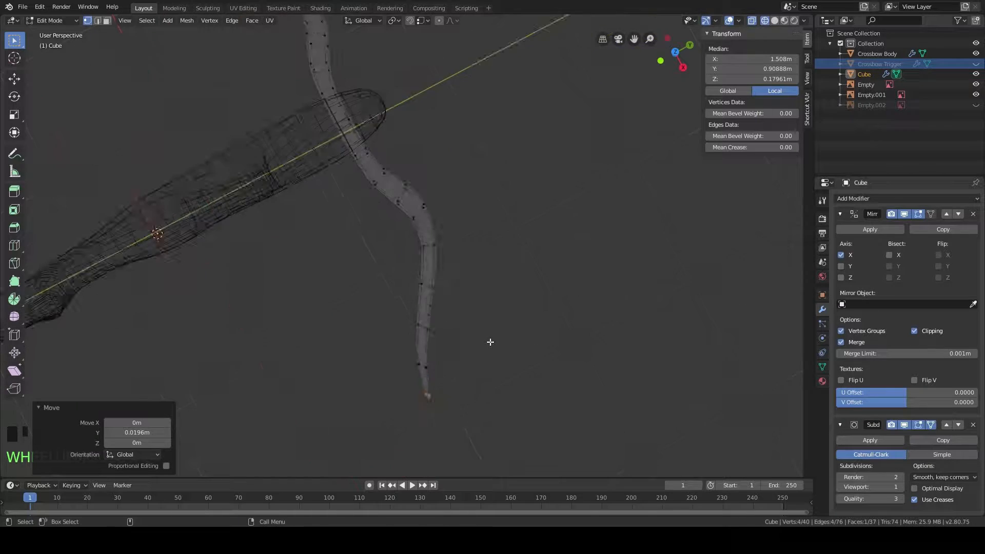
Step: Shift the fourth vertex loop from the limb's tip a further -0.021 m or so along the Y axis
drag(413, 281, 404, 289)
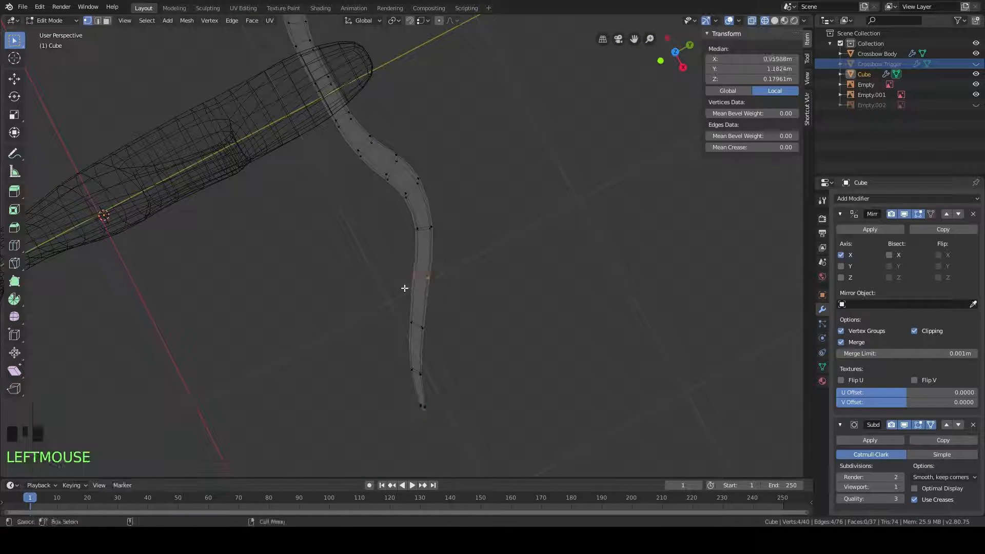
key(g)
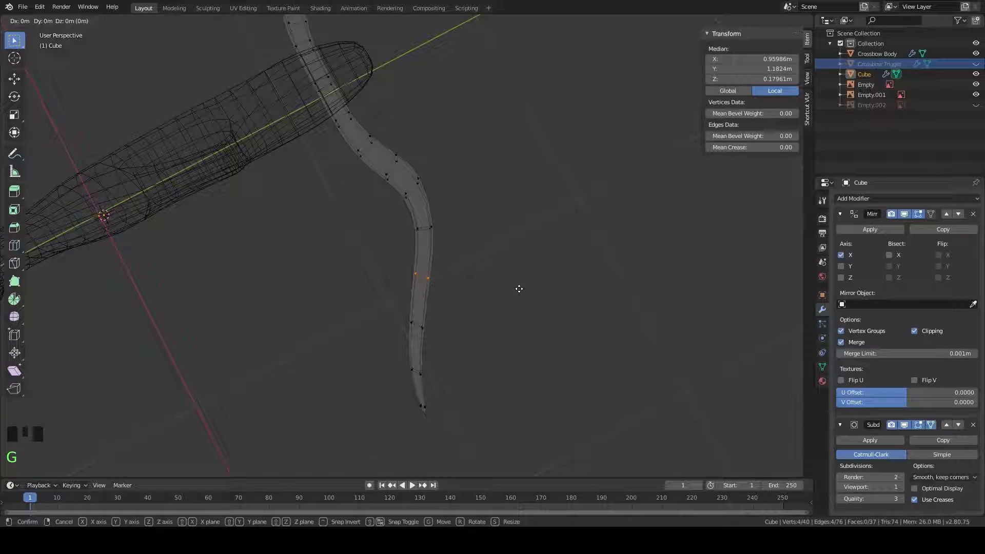
key(y)
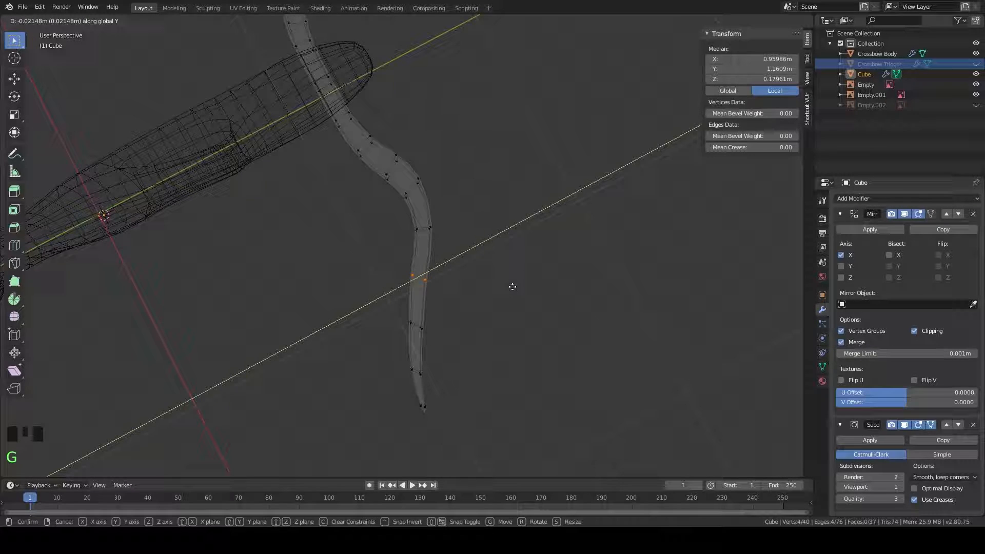
click(513, 286)
Step: Shift the third vertex loop from the limb's tip a further -0.0206 m along Y and check the whole bow's shape
drag(392, 334, 393, 334)
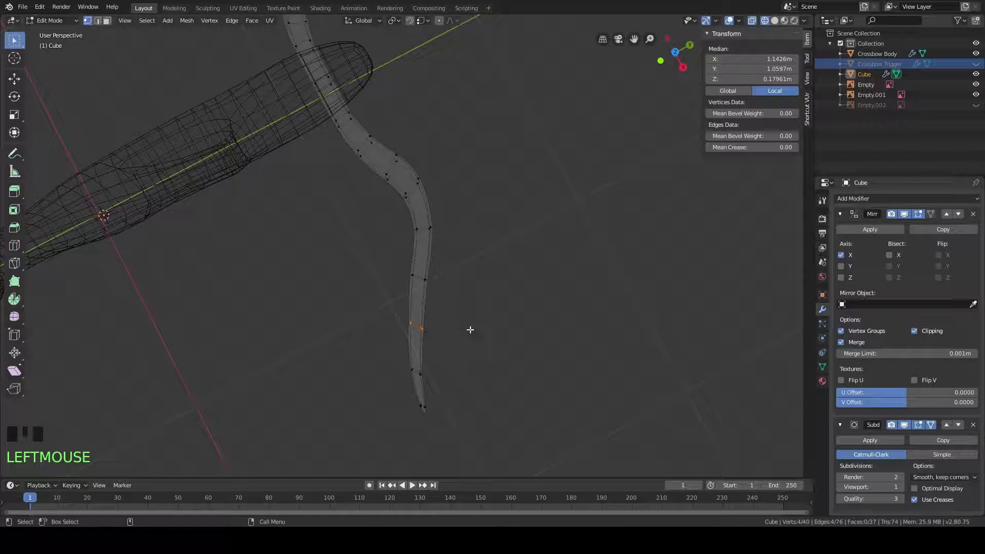
key(g)
key(y)
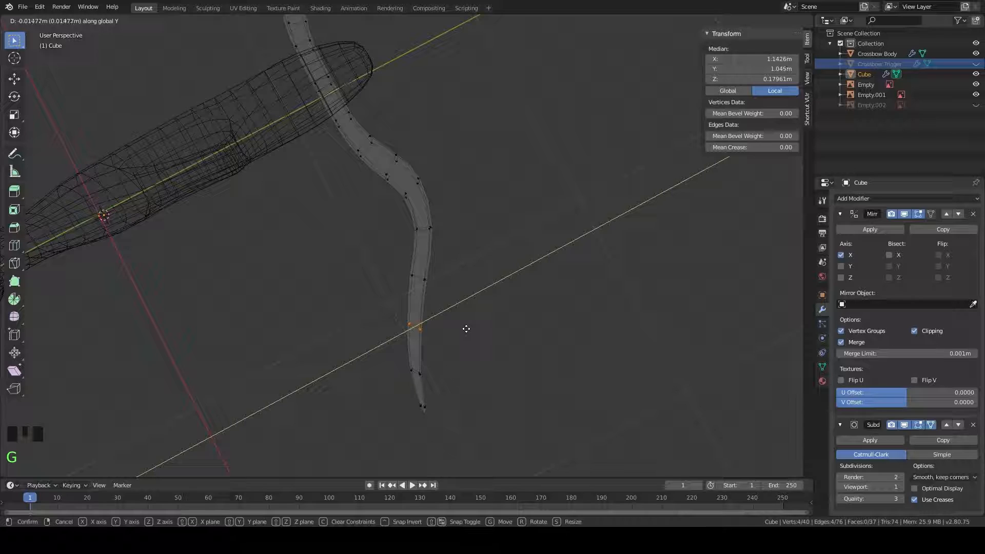
click(465, 329)
middle_drag(469, 323, 481, 306)
scroll(483, 307, down, 4)
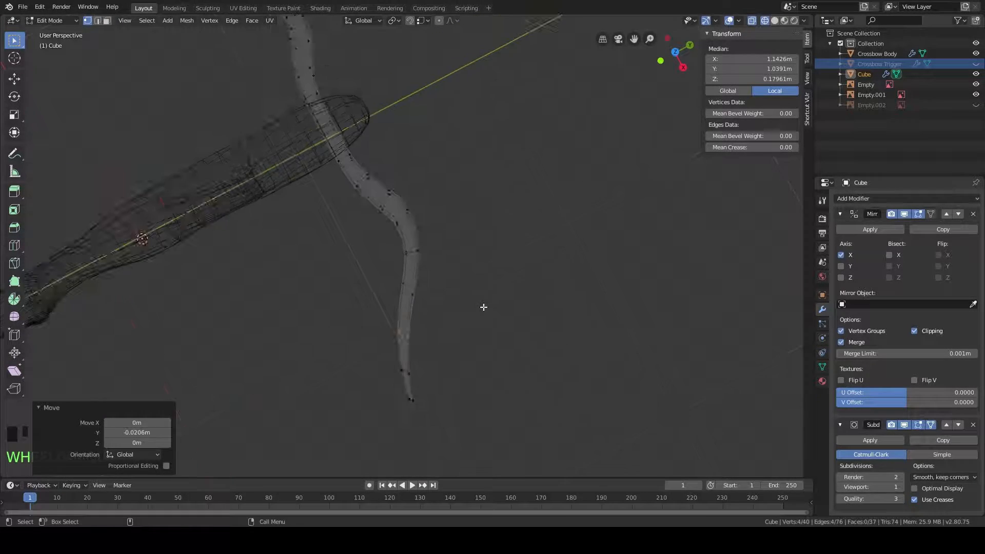
scroll(484, 307, up, 1)
scroll(484, 307, down, 3)
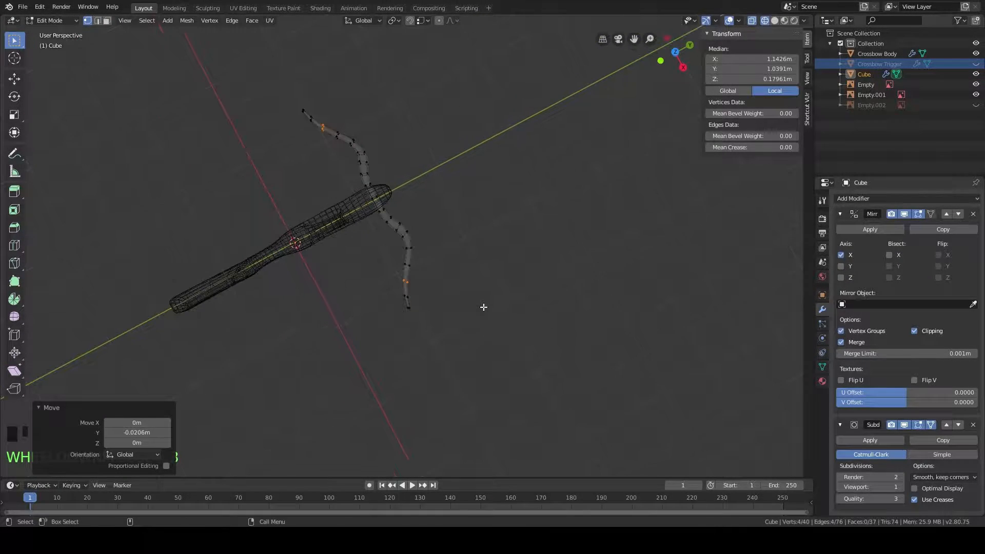
scroll(483, 307, up, 5)
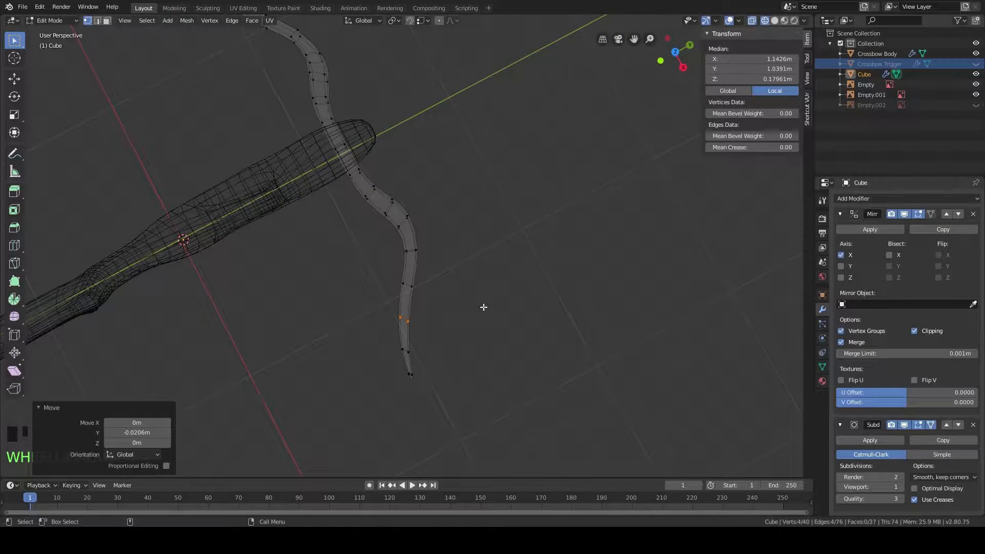
Step: Select the bow limb's tip vertices again and adjust their position slightly along the Y axis
shift+middle_drag(483, 306, 462, 230)
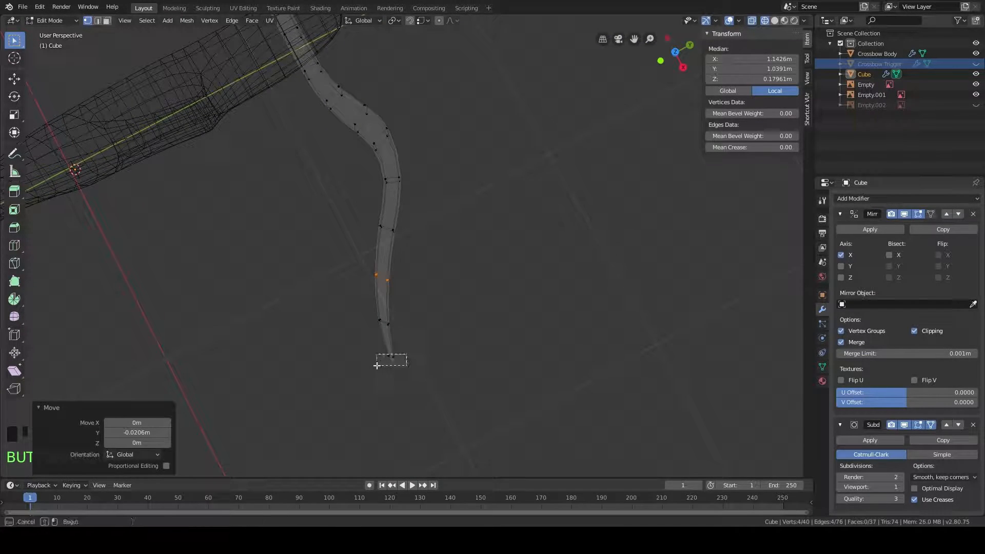
drag(379, 365, 380, 365)
key(g)
key(y)
click(461, 351)
scroll(473, 266, down, 5)
scroll(474, 265, up, 2)
mouse_move(469, 199)
shift+middle_down()
mouse_move(518, 343)
mouse_move(508, 267)
mouse_move(469, 201)
mouse_move(471, 266)
mouse_move(479, 257)
shift+middle_up()
Step: Select the whole bow mesh, return to solid shading and check from the front how the bow meets the body
key(a)
key(z)
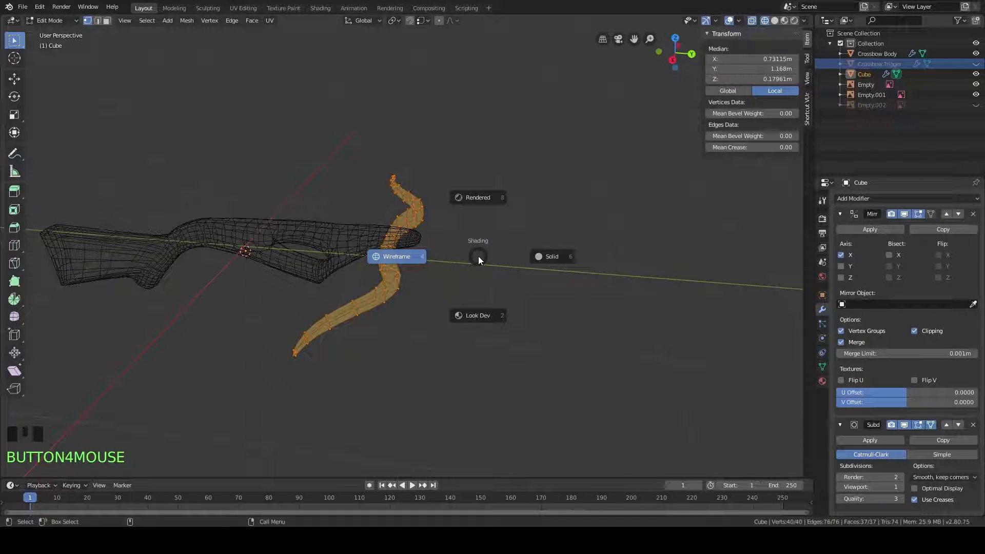
click(548, 260)
mouse_move(547, 260)
middle_down()
mouse_move(552, 306)
mouse_move(489, 254)
mouse_move(477, 265)
mouse_move(554, 266)
middle_up()
scroll(489, 253, up, 5)
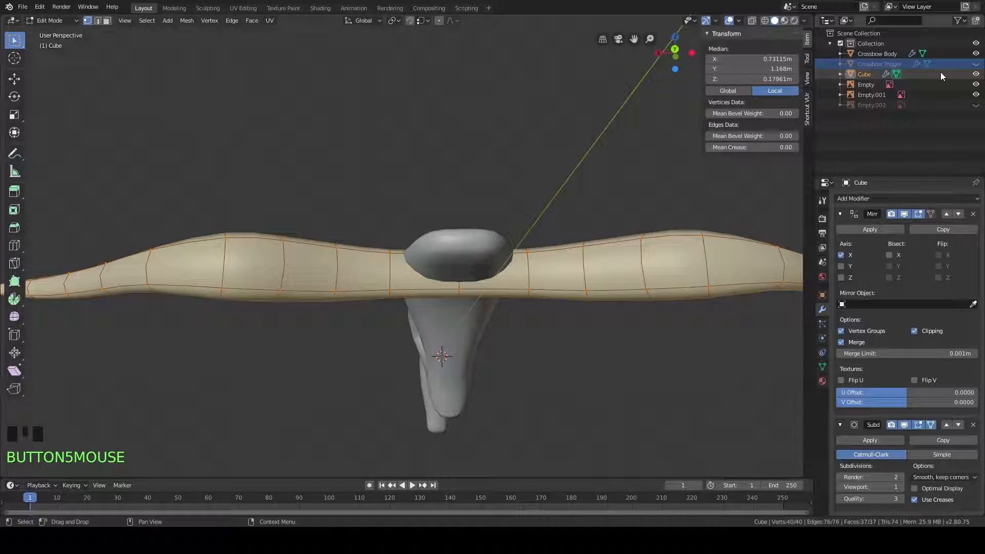
scroll(515, 235, up, 1)
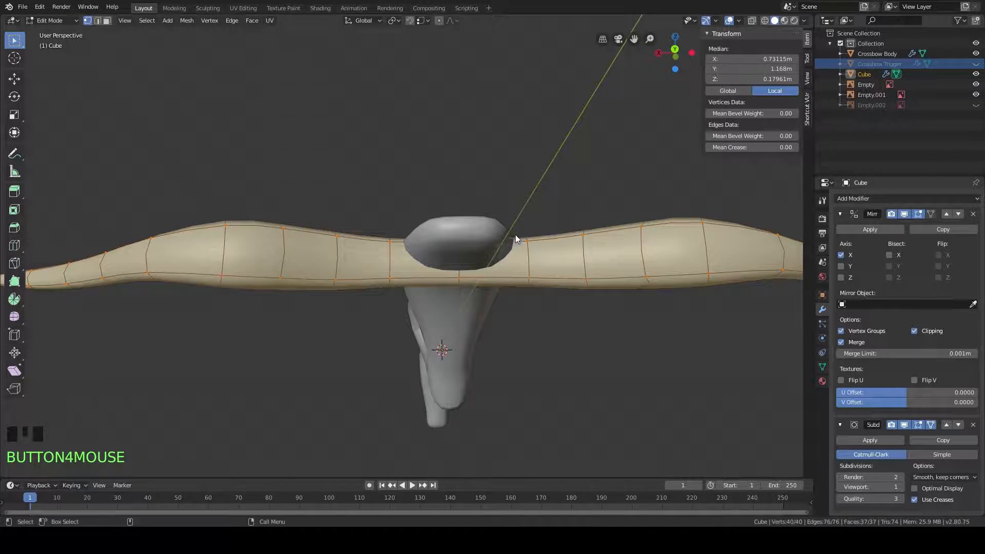
Step: Leave the bow's Edit Mode, select the crossbow body and open its mesh for editing with the front underside in view
key(Tab)
click(453, 222)
key(Tab)
middle_drag(570, 293, 530, 261)
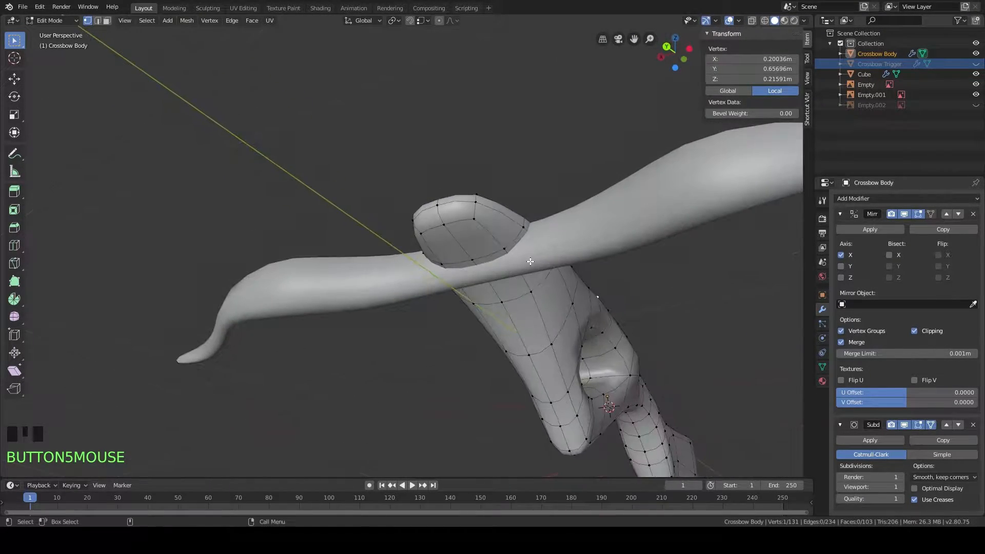
scroll(611, 207, up, 1)
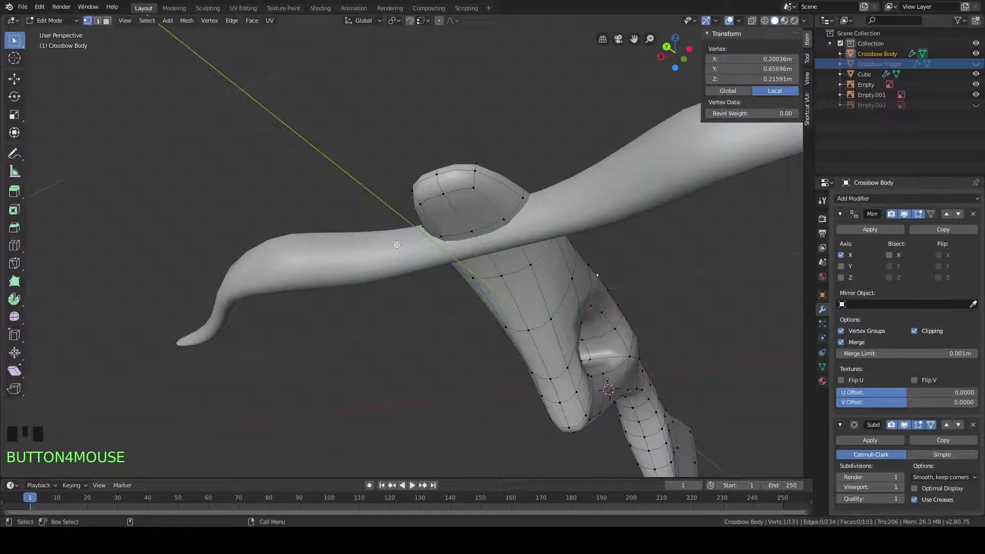
Step: Select the four underside vertices of the crossbow body beneath the bow and move them -0.0608 m along the Z axis
click(505, 224)
shift+click(473, 227)
middle_drag(472, 227, 536, 284)
scroll(632, 299, down, 1)
shift+click(514, 281)
key(g)
key(z)
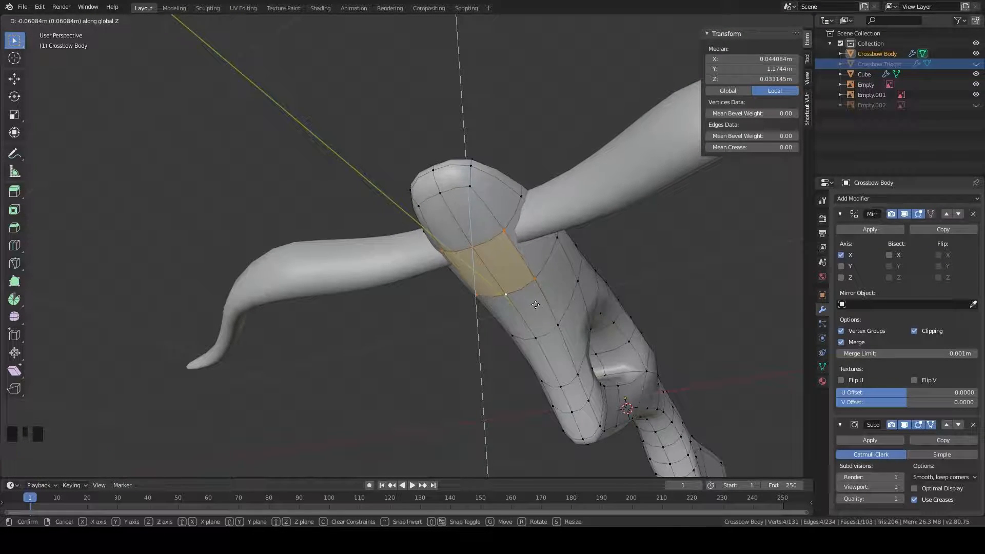
click(536, 304)
Step: Check the underside beneath the bow and lower the same four body vertices another -0.0167 m along the Z axis
middle_drag(535, 304, 534, 310)
scroll(484, 343, up, 5)
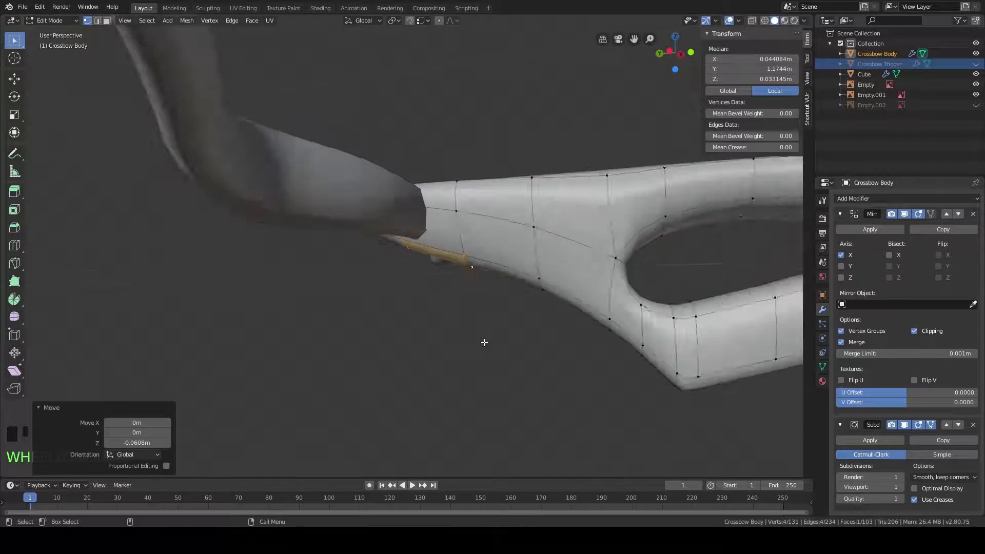
scroll(484, 342, down, 5)
middle_drag(484, 343, 550, 309)
scroll(561, 325, up, 4)
key(g)
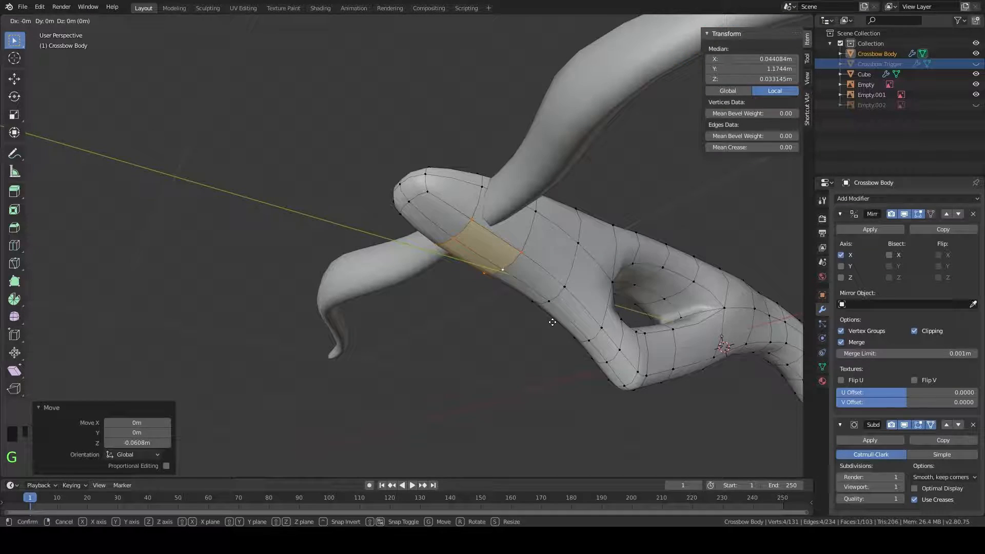
key(z)
click(554, 327)
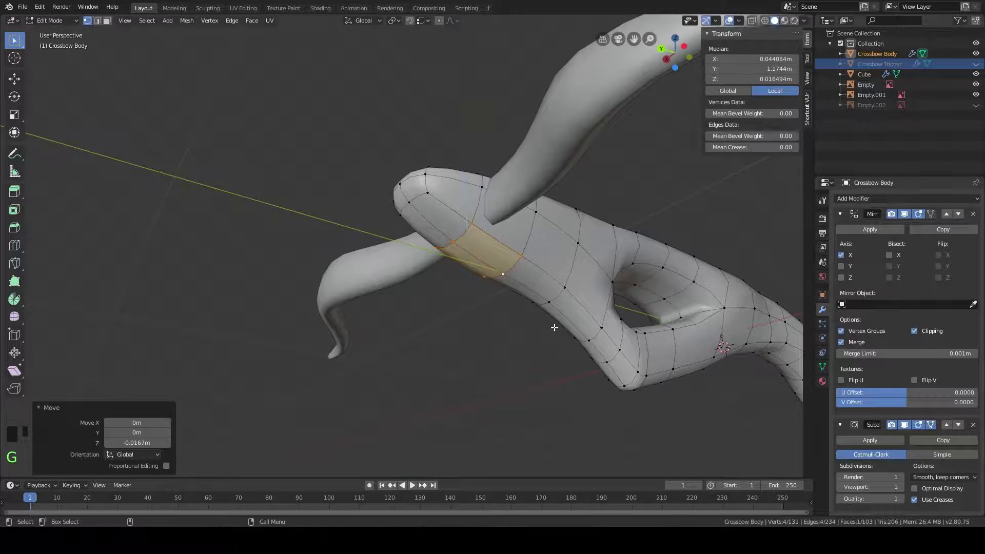
Step: Select the two lower vertices at the crossbow body's front end and move them -0.0656 m along the Z axis
click(427, 193)
shift+click(408, 215)
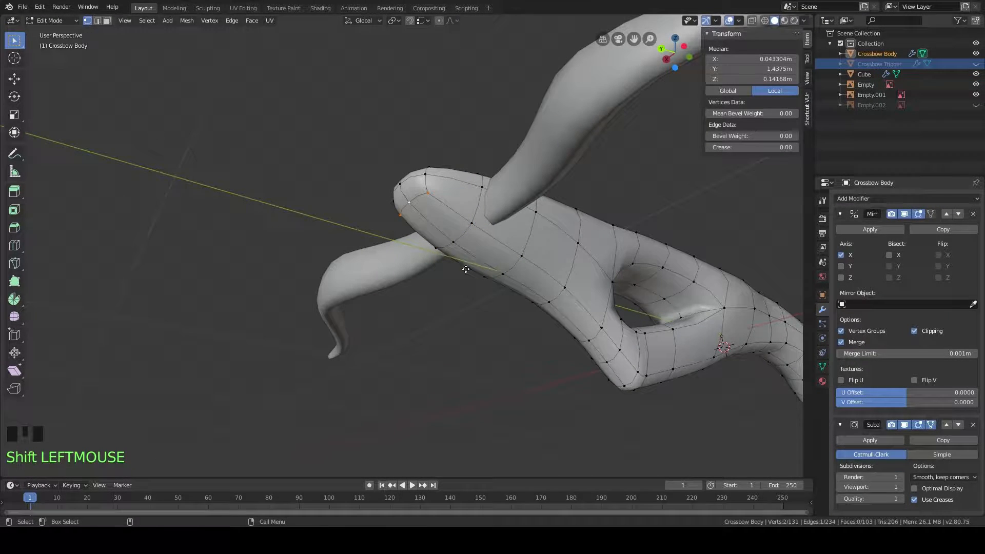
key(g)
key(z)
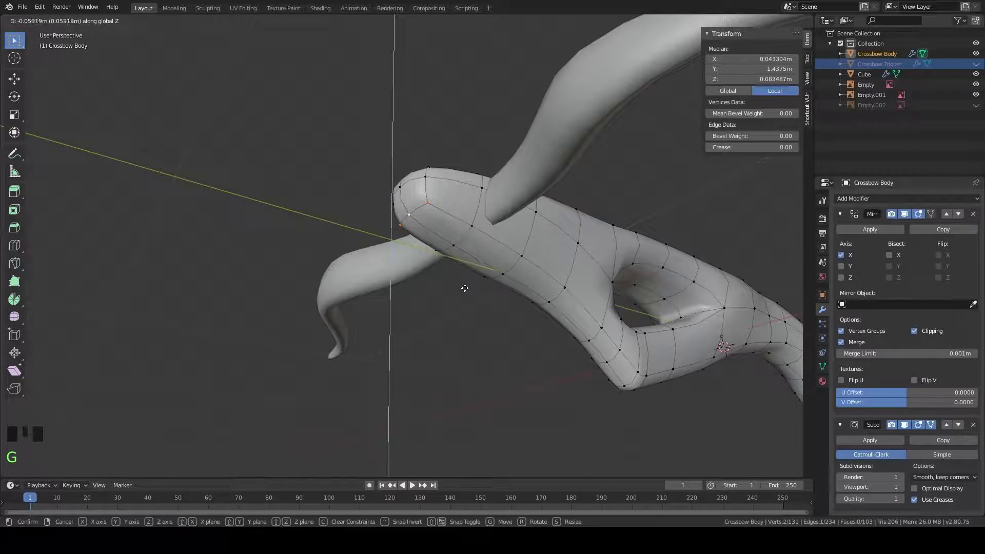
click(464, 288)
Step: Lower the two front-end vertices another -0.013 m along the Z axis and inspect the bow and body from several angles
middle_drag(465, 288, 513, 263)
key(g)
key(z)
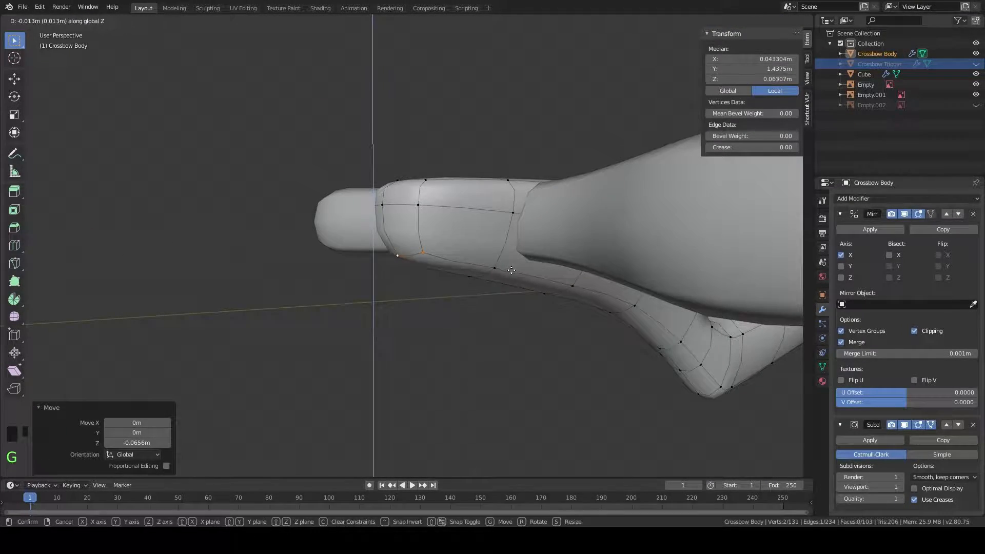
click(511, 270)
middle_drag(552, 297, 436, 247)
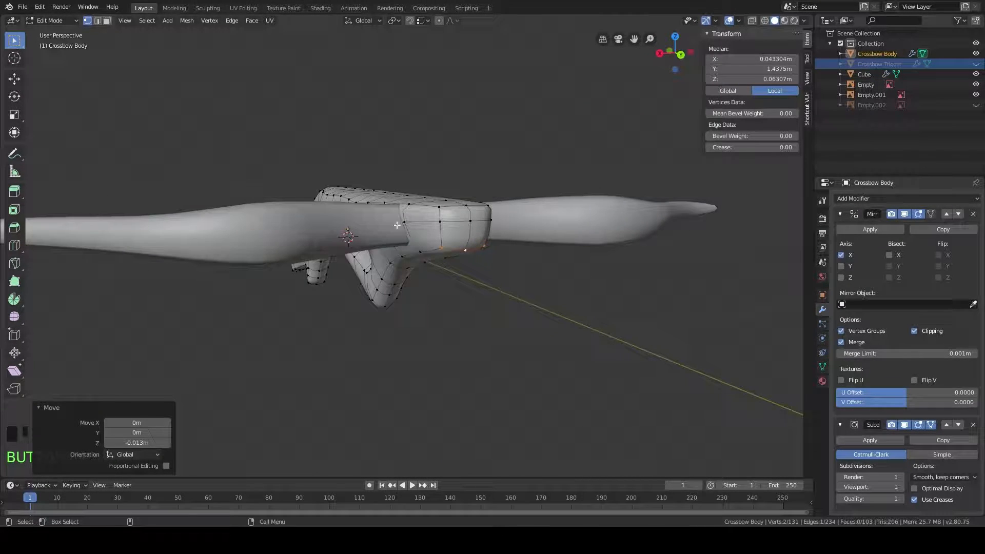
middle_drag(502, 209, 432, 329)
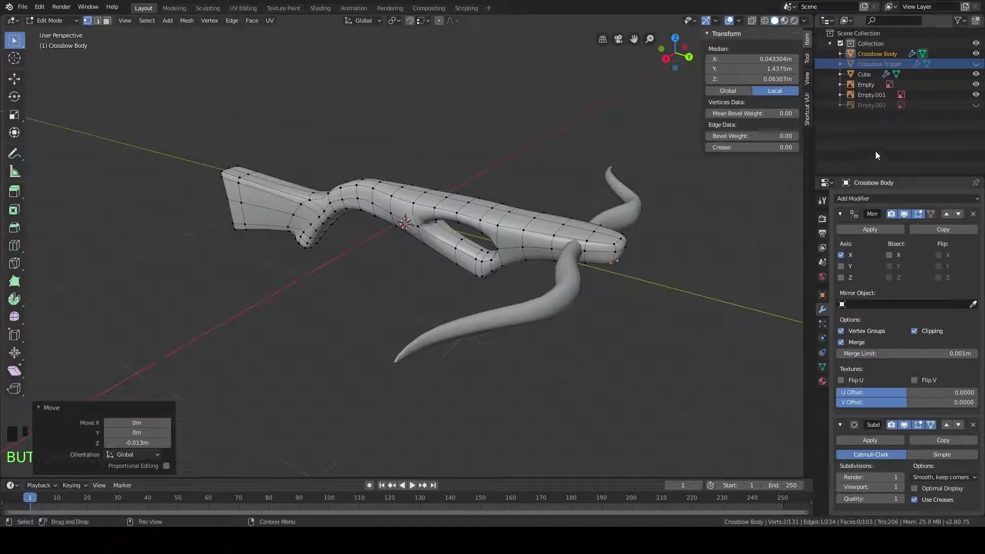
Step: Unhide the Crossbow Trigger object and check the crossbow body from several sides
click(976, 65)
middle_drag(576, 195, 516, 326)
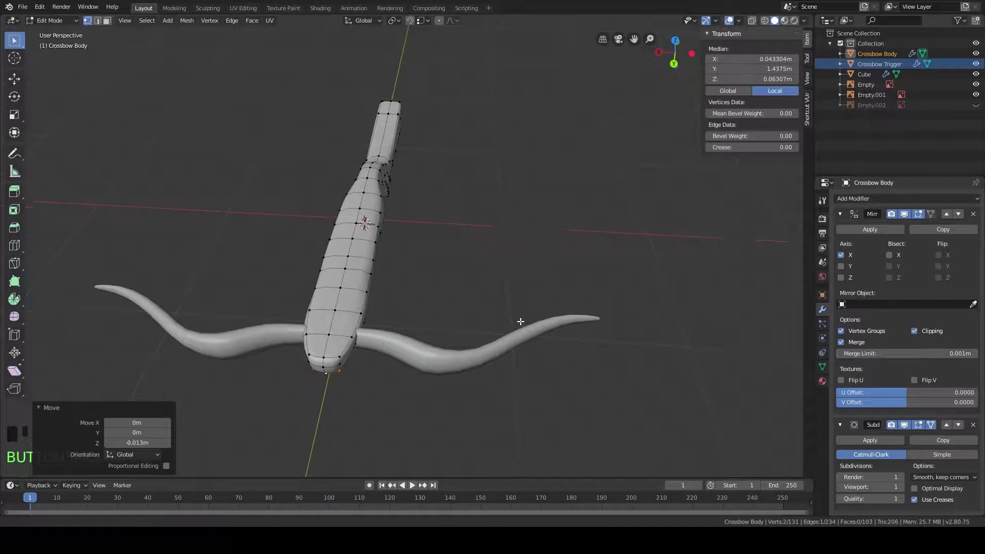
scroll(523, 269, up, 6)
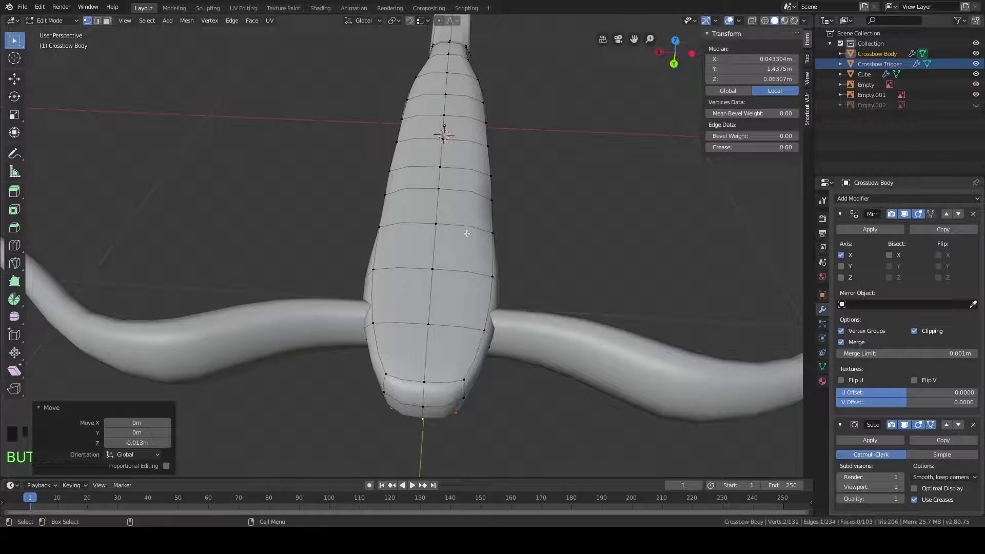
middle_drag(583, 155, 215, 80)
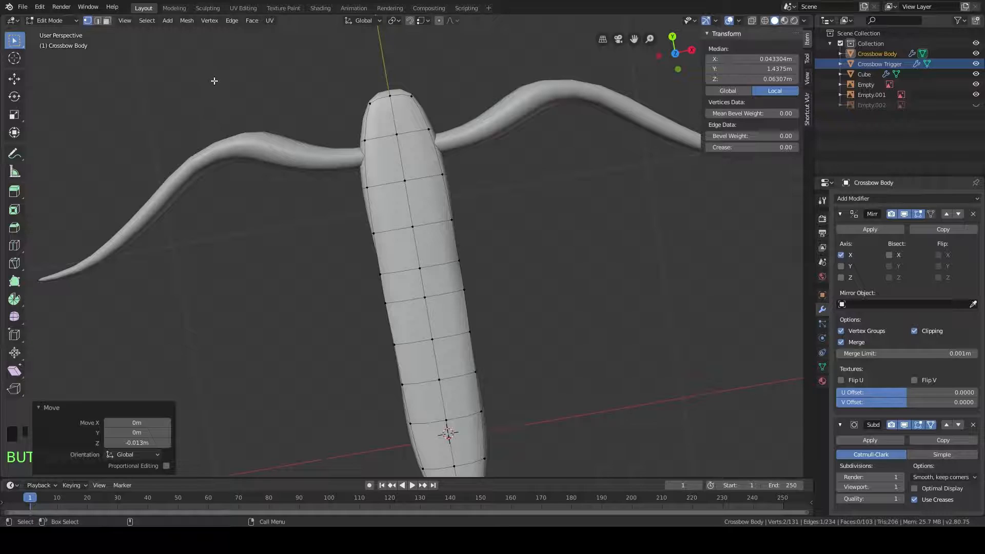
Step: Select the nine top faces running along the crossbow body from its front end back to just before the narrow grip
click(109, 20)
click(386, 123)
shift+click(406, 154)
shift+click(415, 205)
shift+middle_drag(473, 309, 464, 232)
shift+click(433, 202)
shift+click(433, 271)
shift+click(432, 239)
scroll(494, 236, down, 4)
scroll(492, 234, up, 1)
middle_drag(493, 234, 455, 304)
shift+click(395, 219)
shift+click(373, 218)
scroll(393, 213, up, 2)
scroll(411, 303, down, 1)
scroll(449, 302, up, 1)
scroll(455, 303, down, 1)
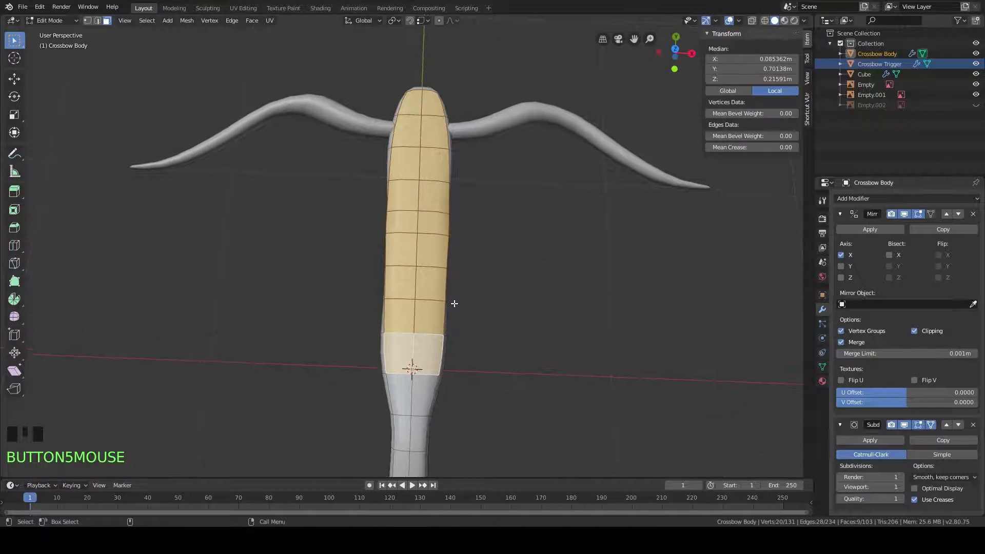
Step: Duplicate the selected top faces in place and separate the copy into its own object
key(shift+d)
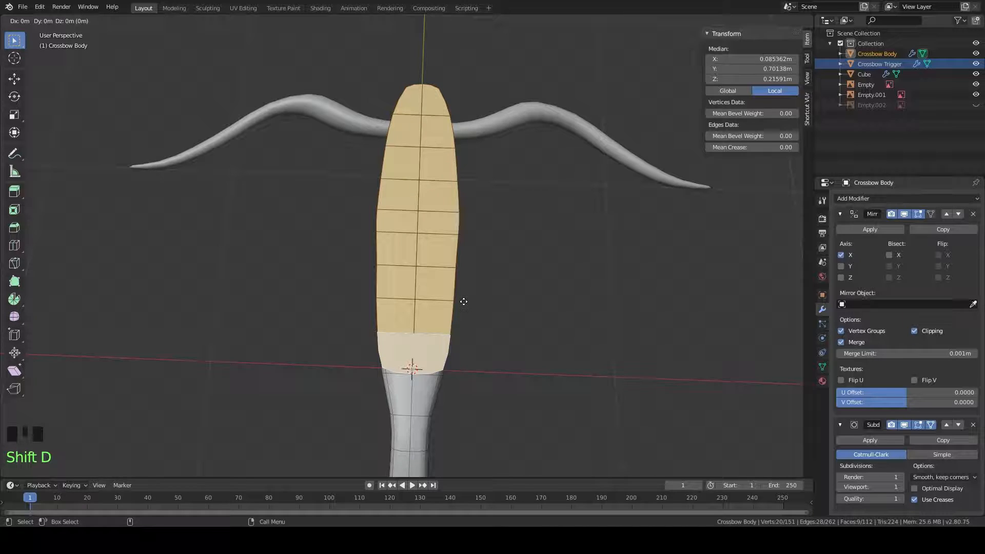
right_click(464, 302)
middle_drag(561, 285, 528, 266)
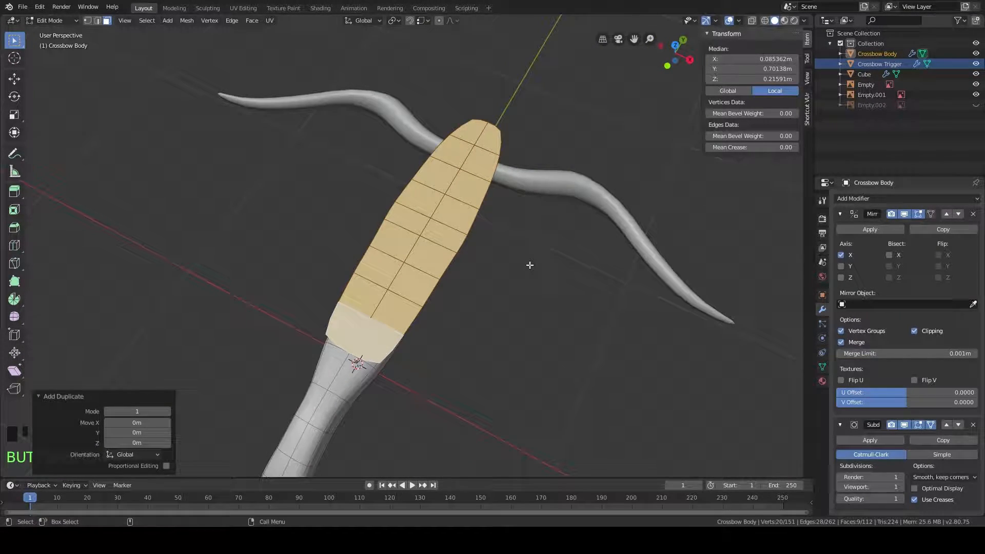
key(p)
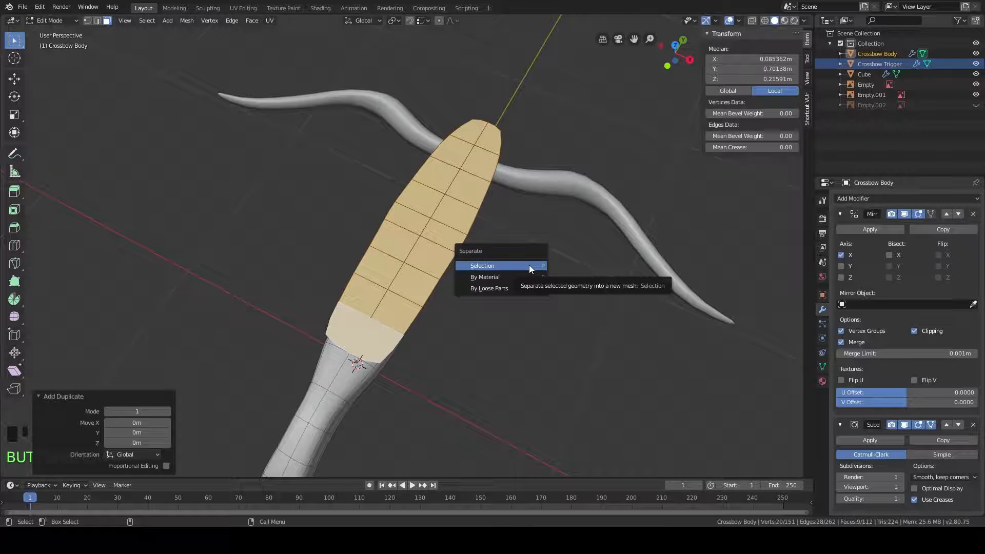
click(529, 265)
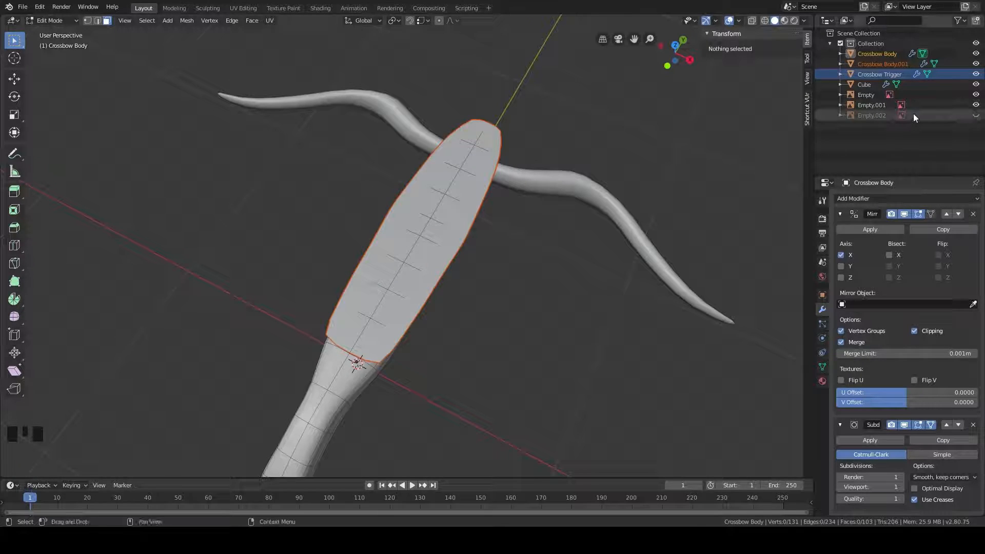
Step: Rename the separated object Crossbow Arrow Track
click(897, 64)
click(895, 56)
click(891, 73)
click(894, 64)
double_click(888, 64)
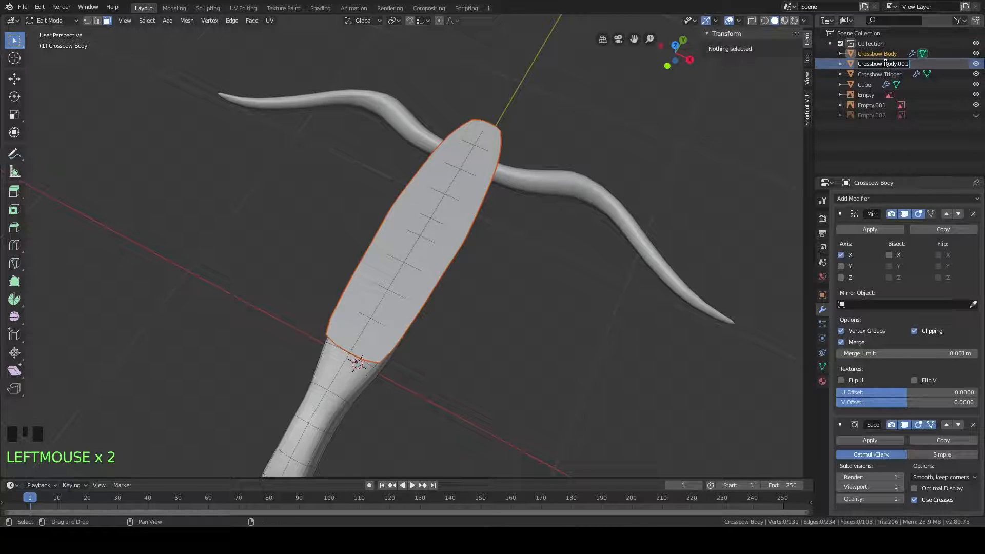
text(Crossbow Arrow)
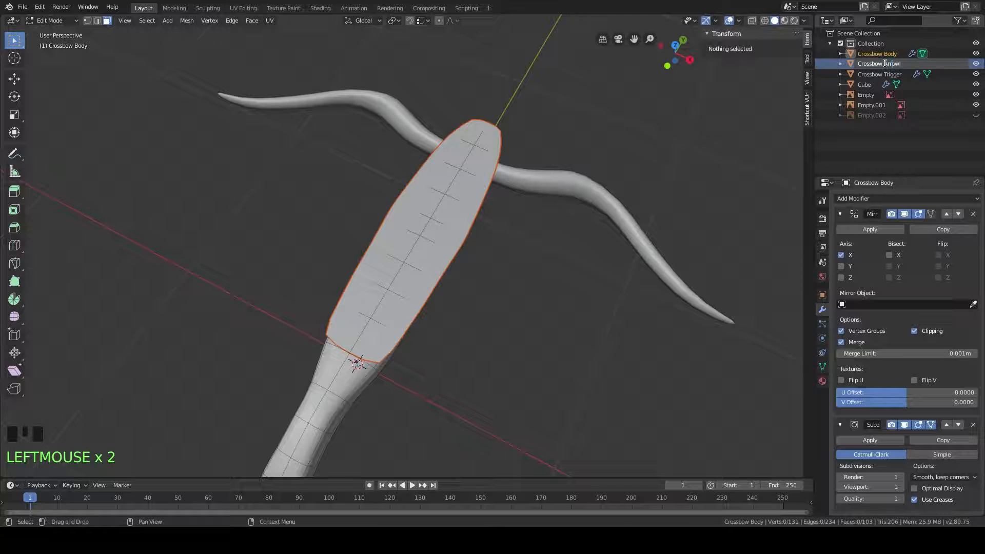
text( Tra)
key(Return)
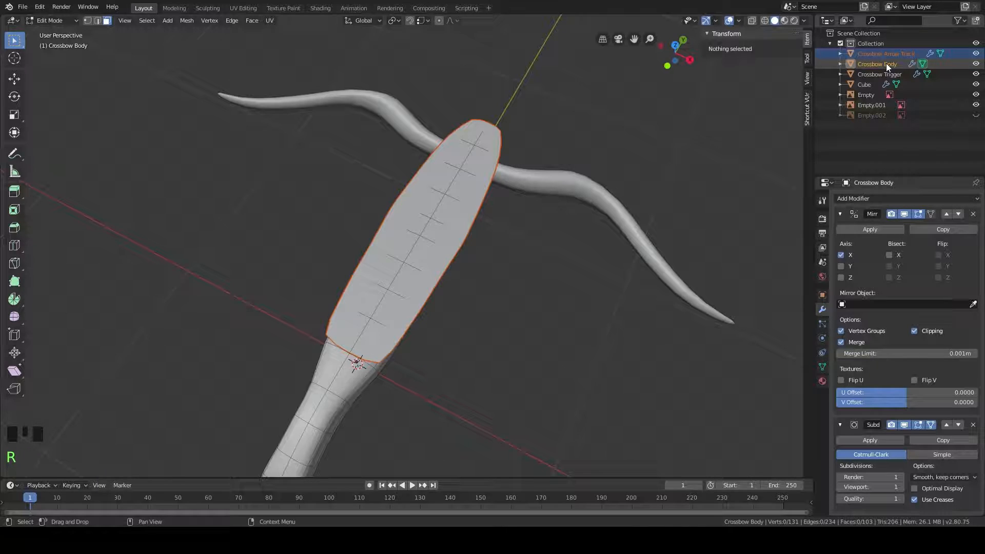
Step: Return to Object Mode, select only the Crossbow Arrow Track and scale it to 0.464 along the X axis
shift+middle_drag(589, 268, 593, 262)
key(Tab)
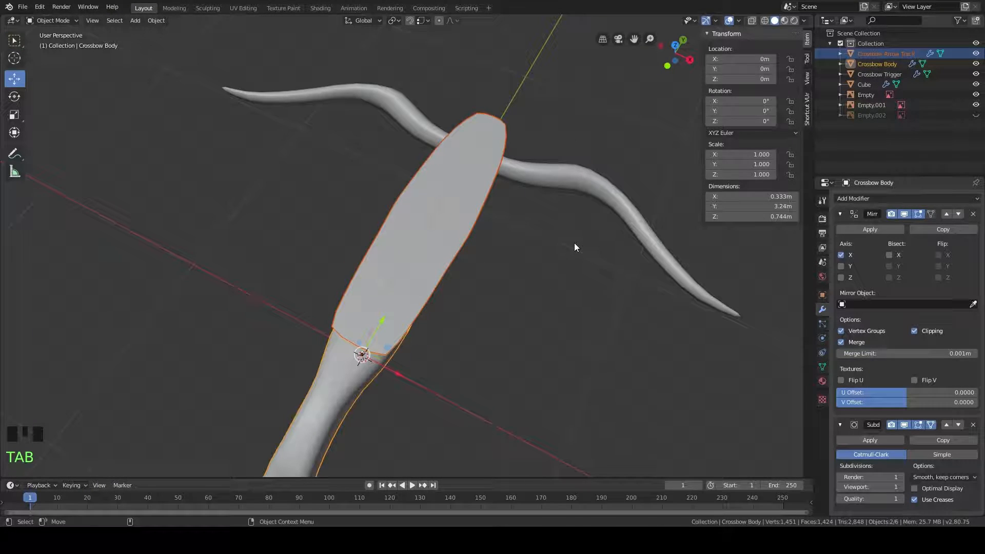
click(469, 226)
middle_drag(527, 202, 543, 232)
middle_drag(642, 249, 666, 275)
key(s)
key(x)
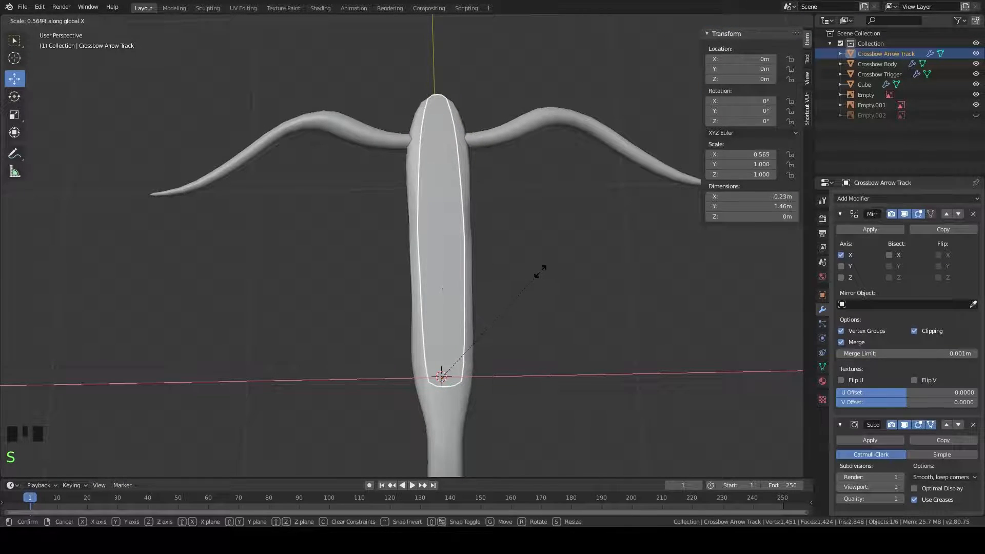
click(503, 270)
middle_drag(503, 271, 427, 245)
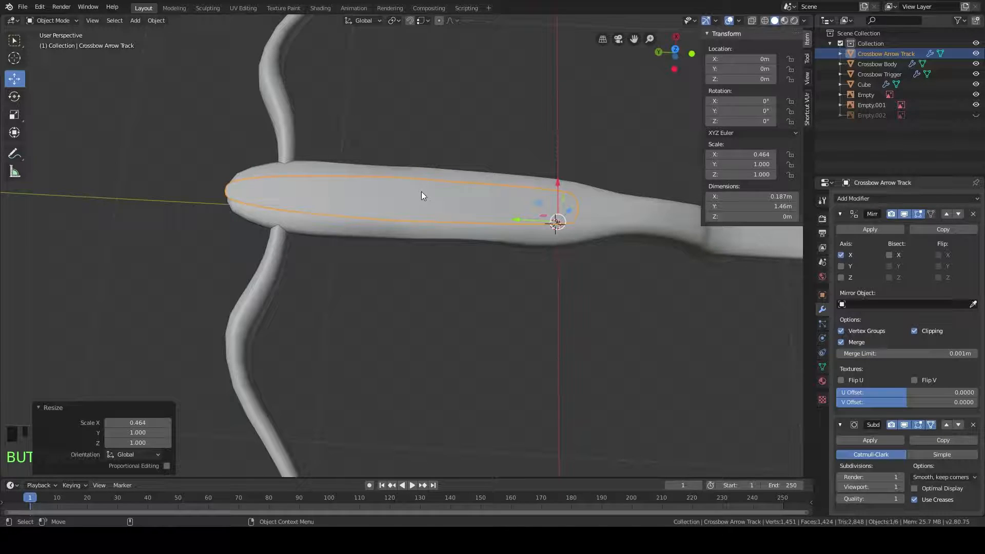
Step: Open the arrow track mesh for edge editing and remove its Subdivision Surface modifier
key(Tab)
scroll(421, 191, up, 2)
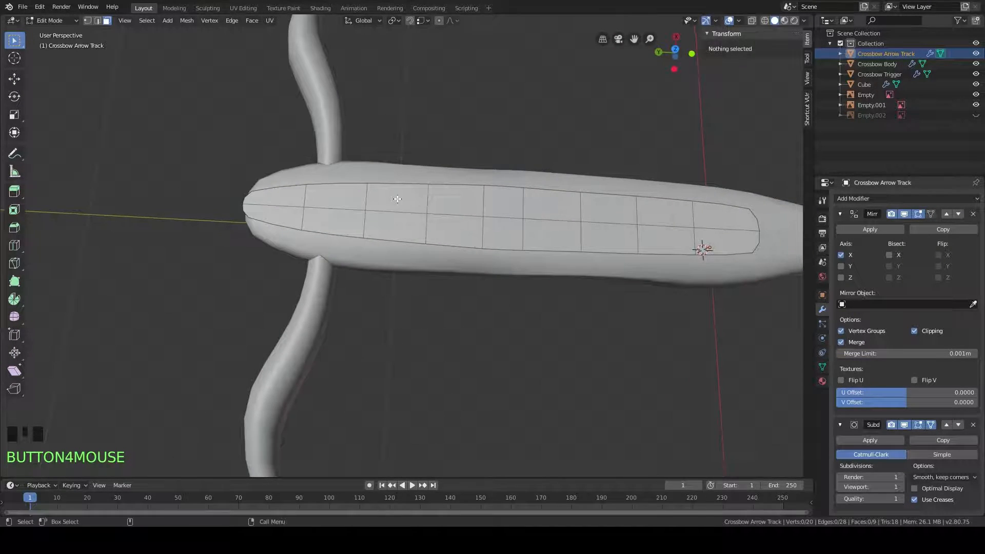
click(98, 21)
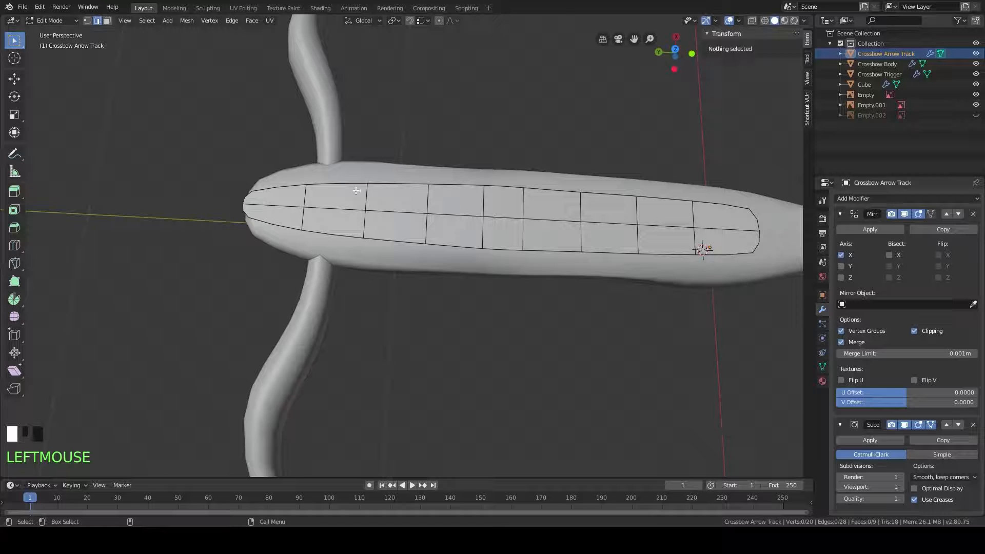
shift+middle_drag(356, 191, 352, 181)
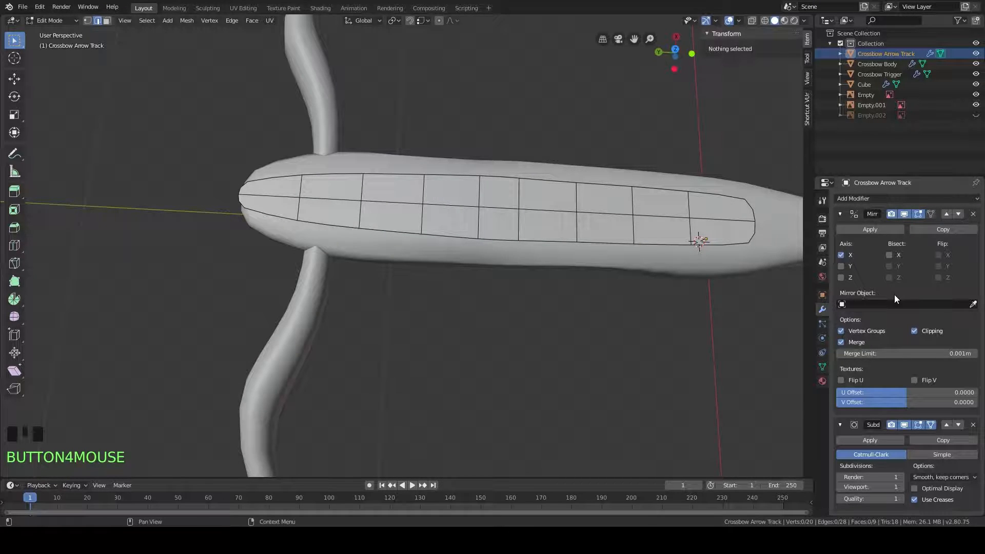
click(974, 425)
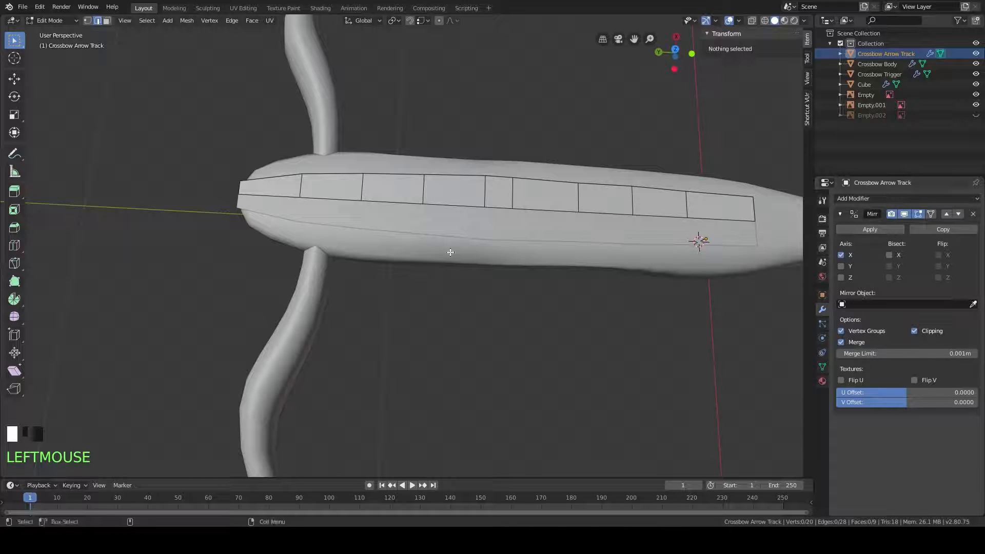
Step: Select all the interior cross edges of the arrow track and dissolve them, leaving one long face
shift+middle_drag(419, 247, 420, 276)
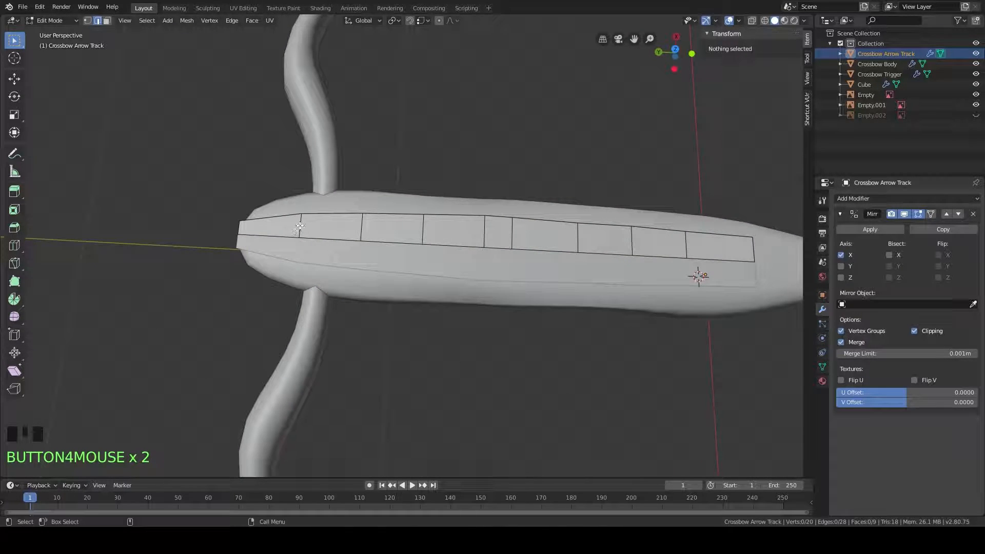
click(301, 227)
shift+click(362, 227)
shift+click(423, 230)
shift+click(486, 237)
shift+click(620, 247)
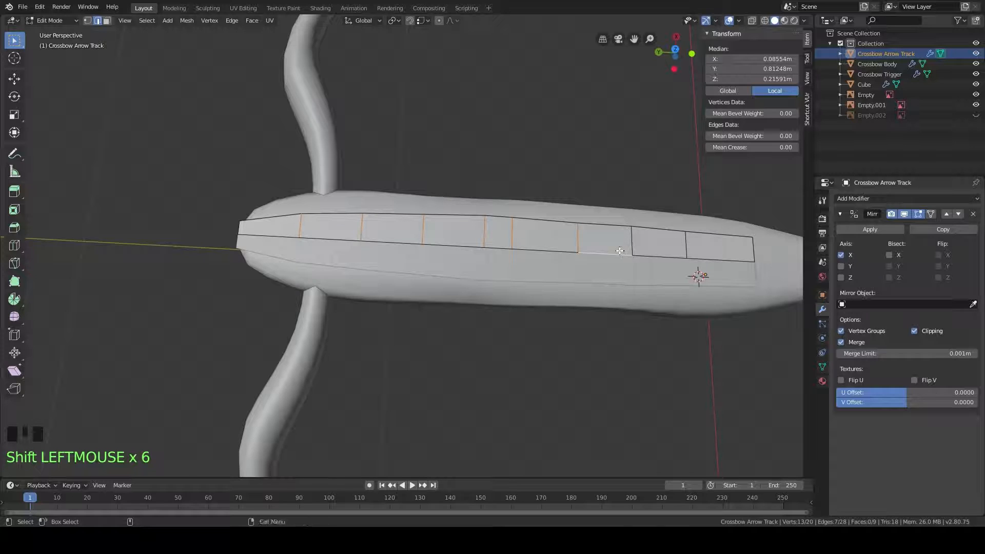
key(ctrl+z)
shift+click(632, 241)
shift+click(688, 246)
key(ctrl+x)
shift+middle_drag(688, 246, 649, 337)
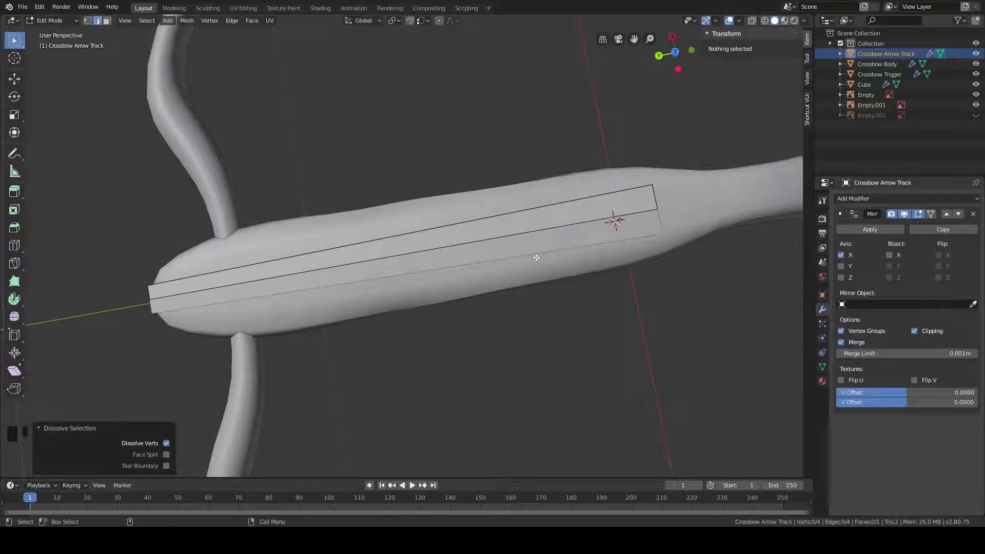
Step: Edge-slide the arrow track's front edge back from the body's tip by a factor of 0.048
middle_drag(536, 257, 421, 267)
click(226, 276)
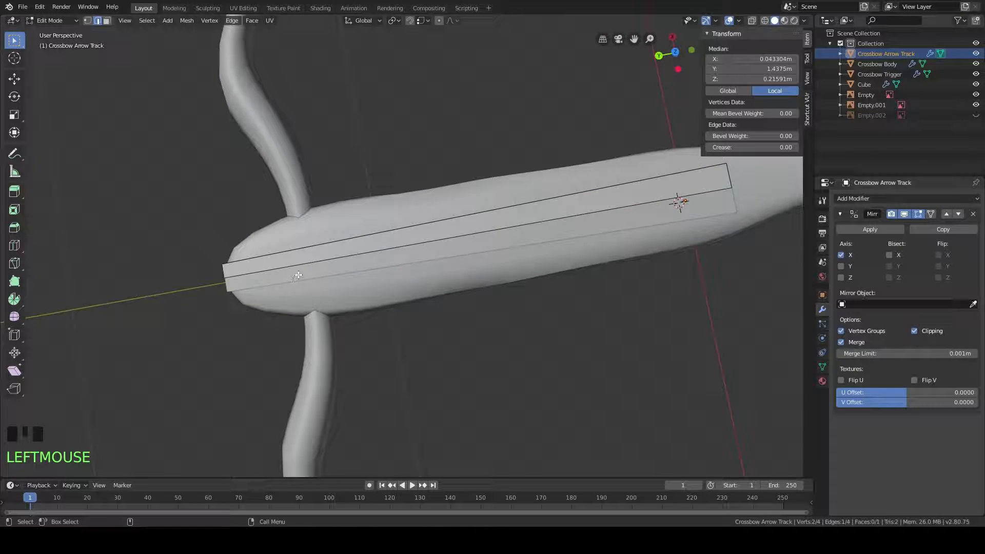
key(g)
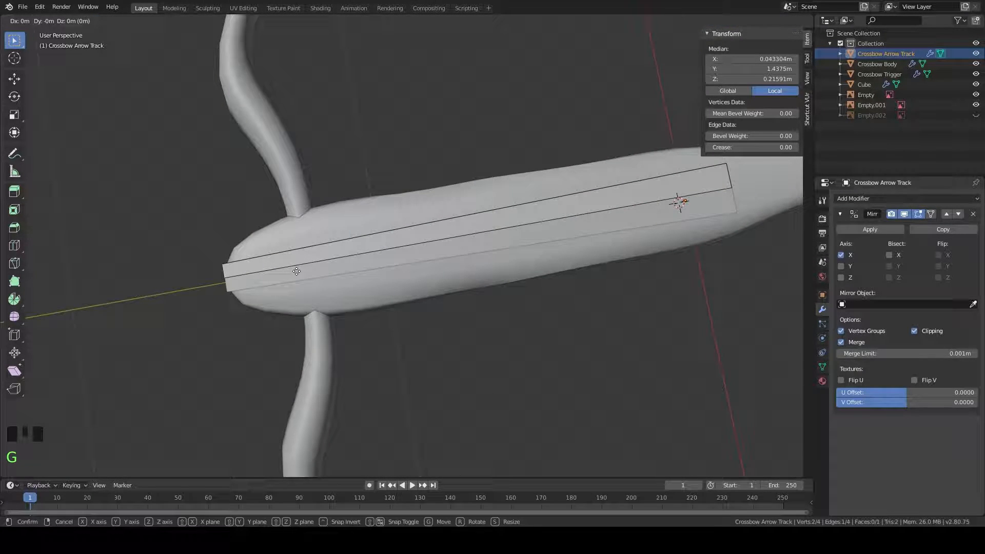
key(g)
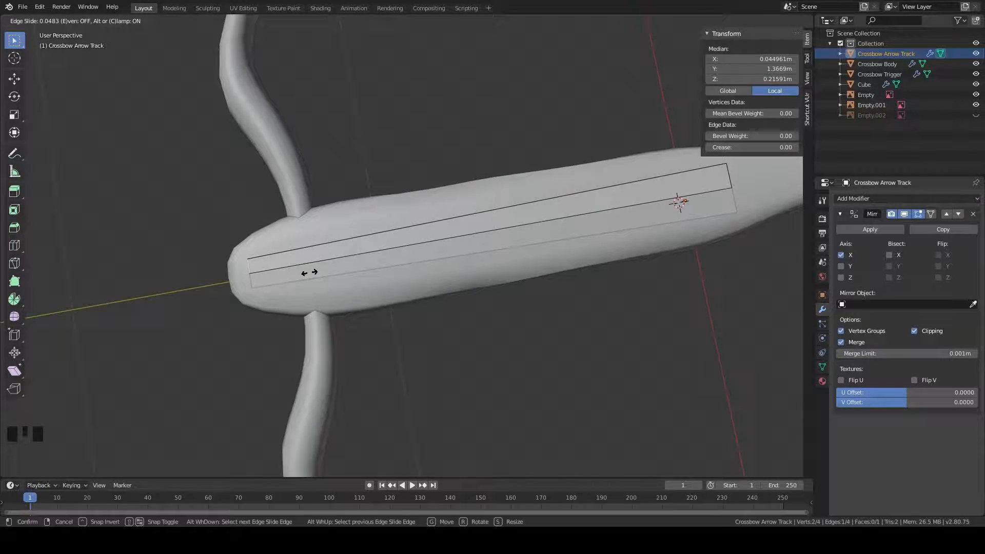
click(309, 273)
middle_drag(306, 320, 423, 273)
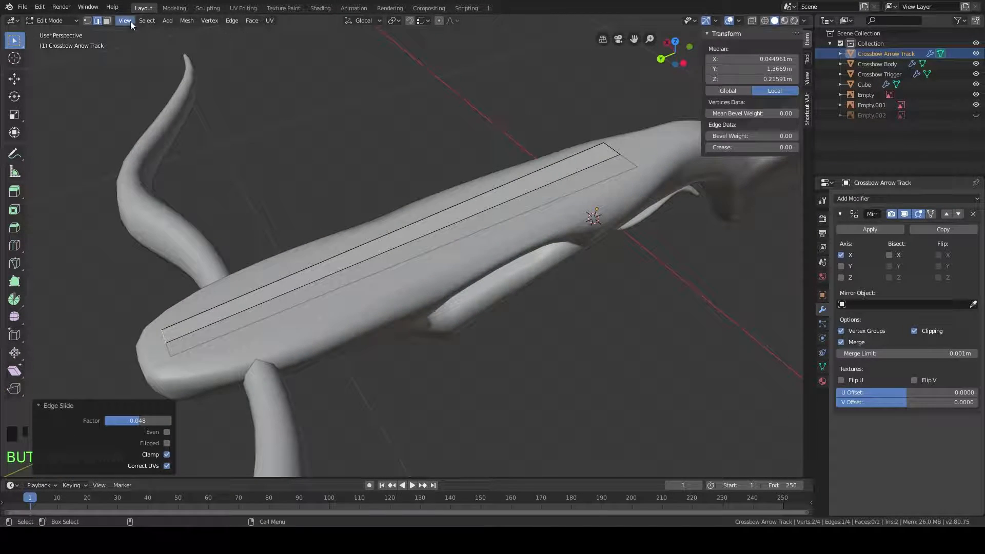
Step: Select the arrow track's face and extrude it upward 0.0169 m
click(106, 21)
click(256, 303)
middle_drag(257, 303, 412, 305)
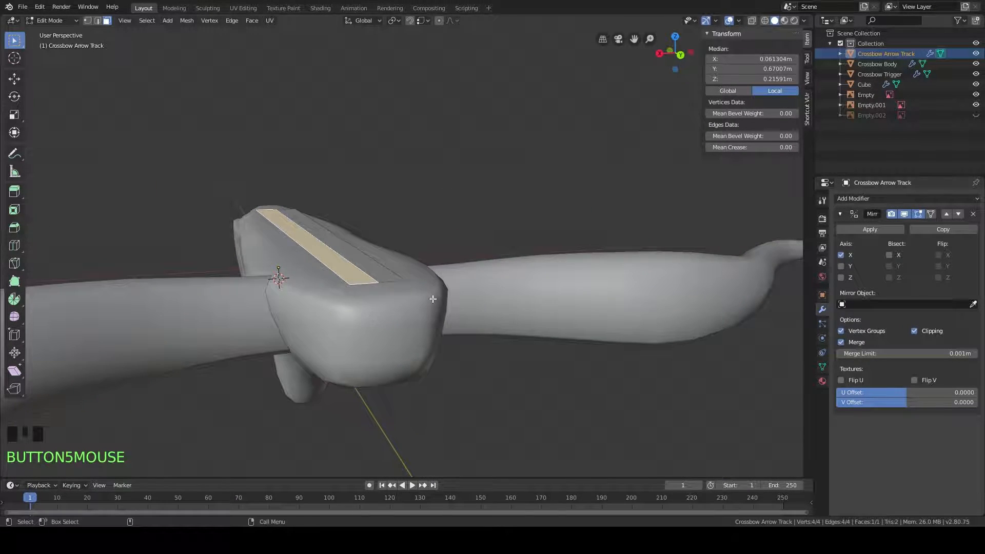
key(e)
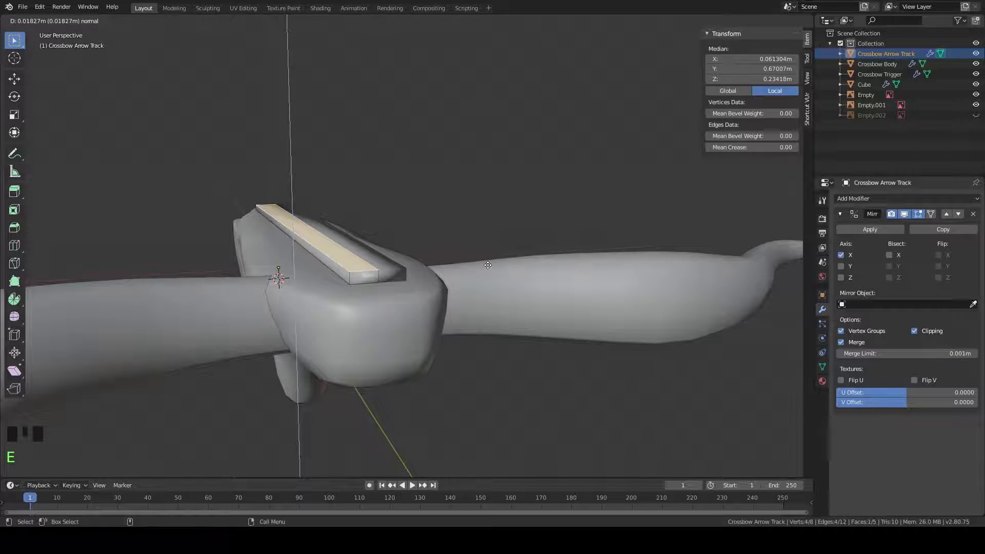
click(490, 266)
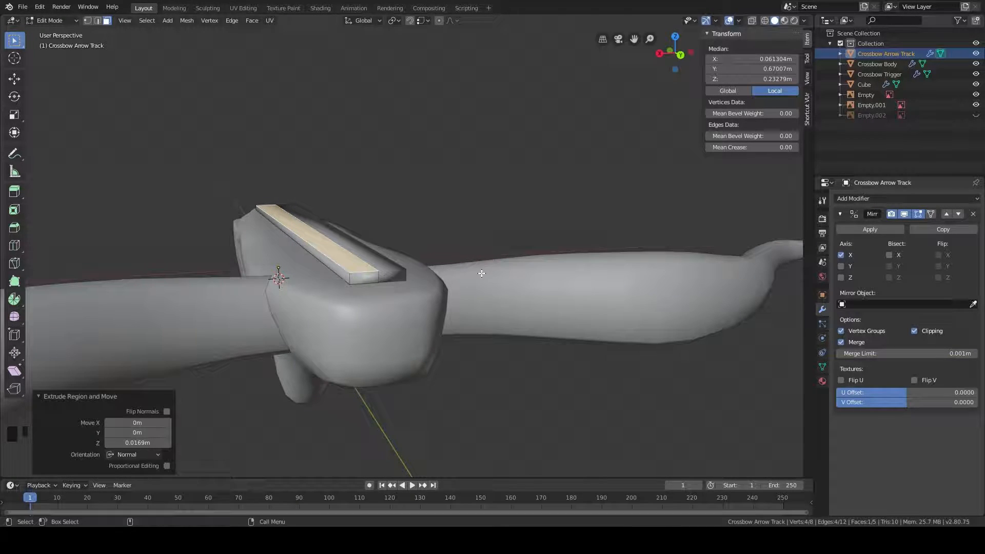
Step: Select the whole arrow track mesh and move it -0.00692 m along the Z axis
key(a)
key(g)
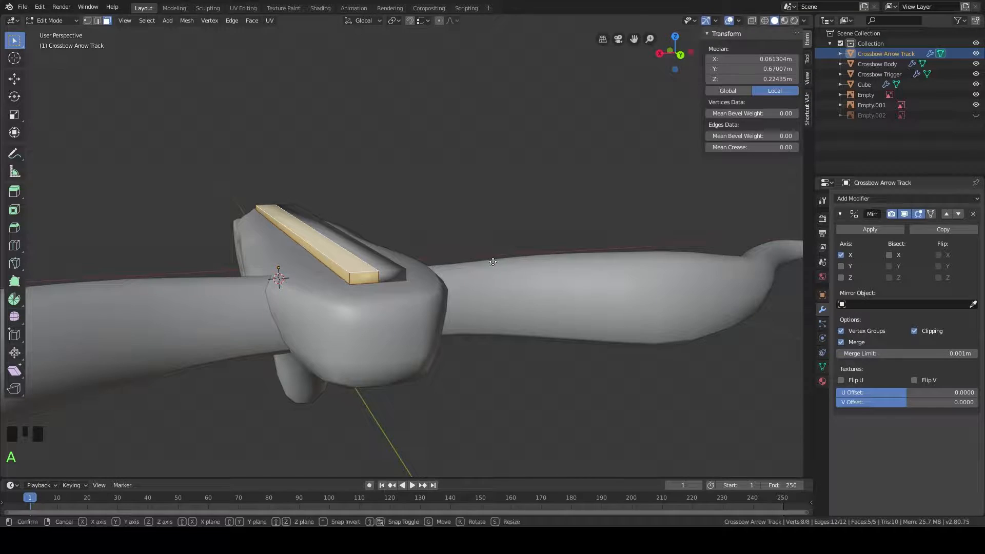
key(z)
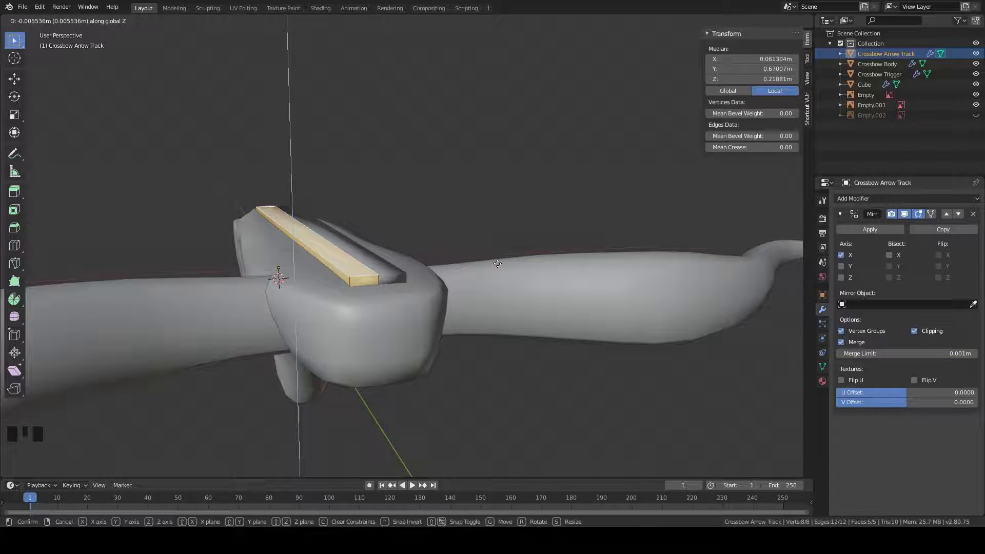
click(496, 259)
middle_drag(496, 259, 273, 211)
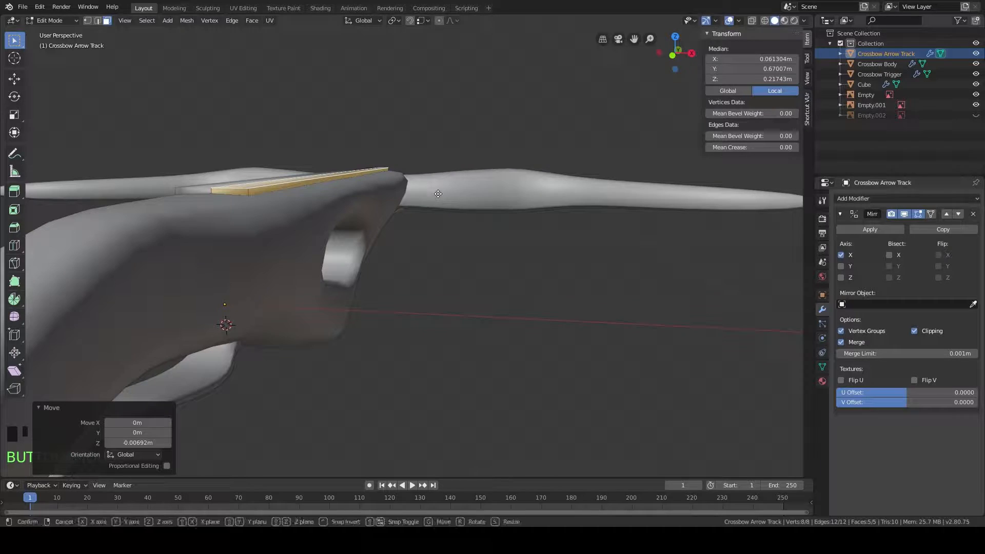
Step: Fine-tune the arrow track's height on the body with moves of -0.000032 m and -0.000926 m along the Z axis
key(g)
key(z)
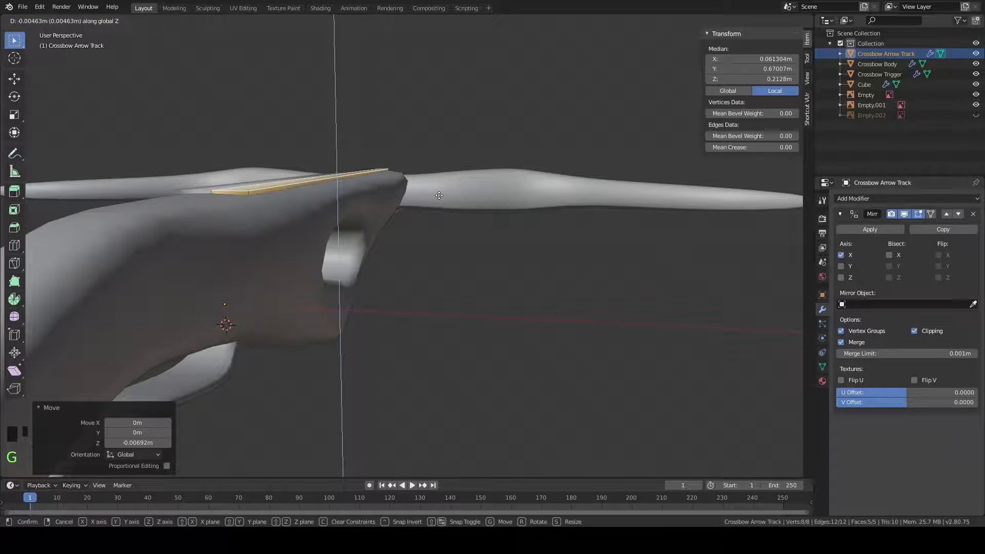
click(440, 193)
middle_drag(490, 183, 345, 160)
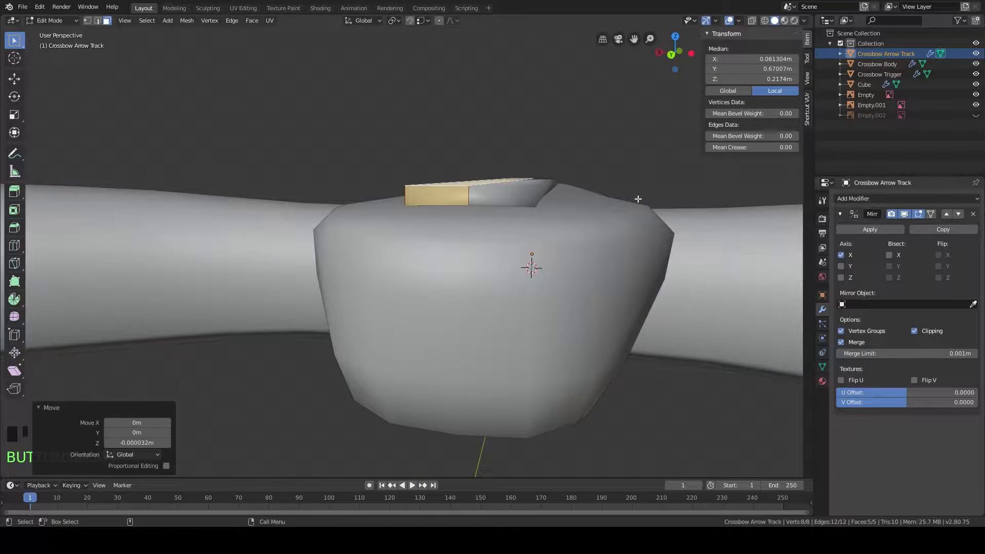
key(g)
key(z)
click(636, 199)
middle_drag(636, 200, 534, 195)
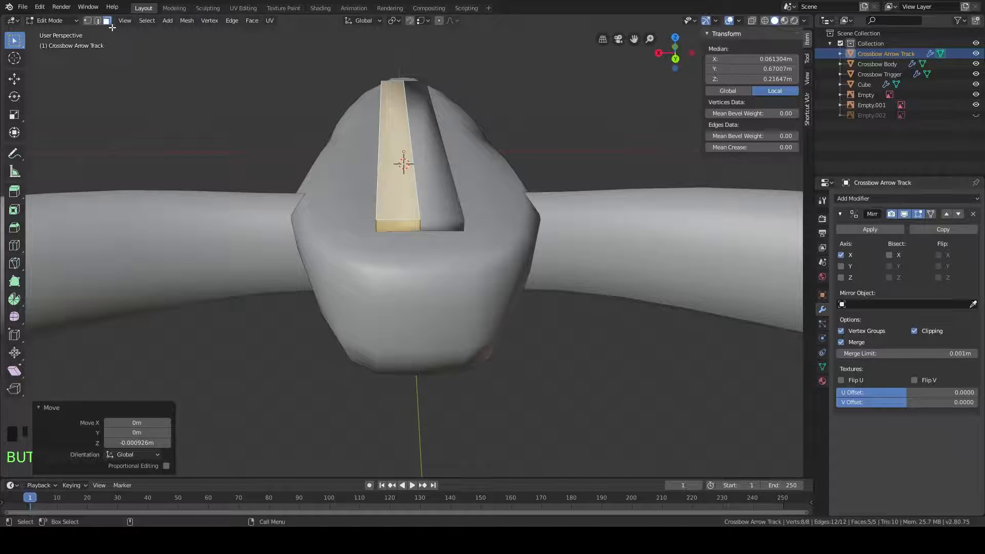
Step: Add a single lengthwise loop cut along the middle of the arrow track's editable half, with factor 0
click(14, 245)
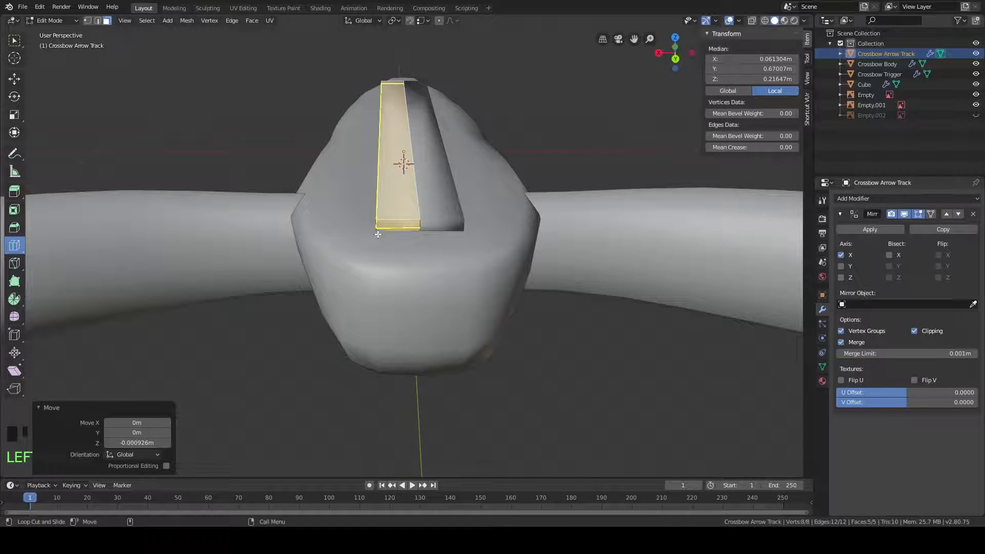
click(402, 164)
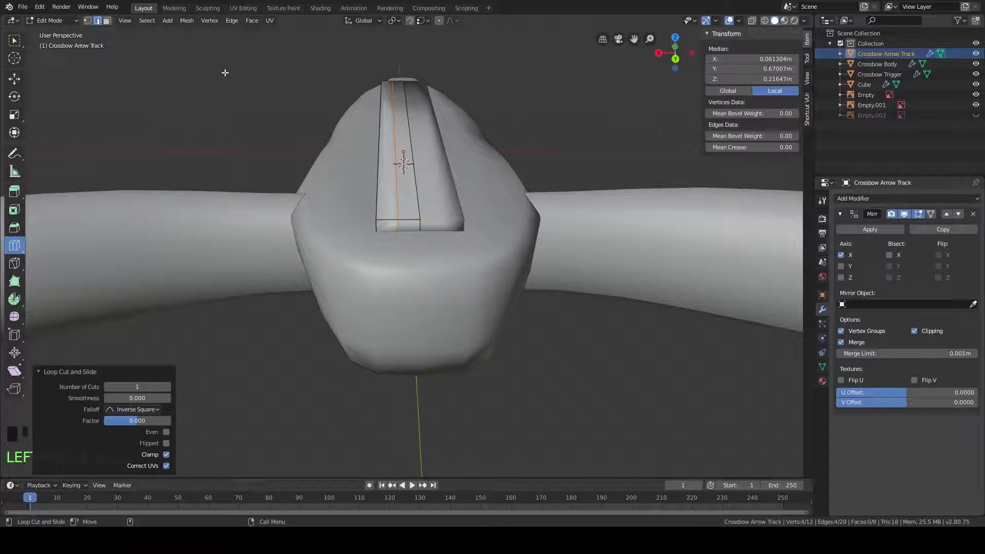
click(107, 21)
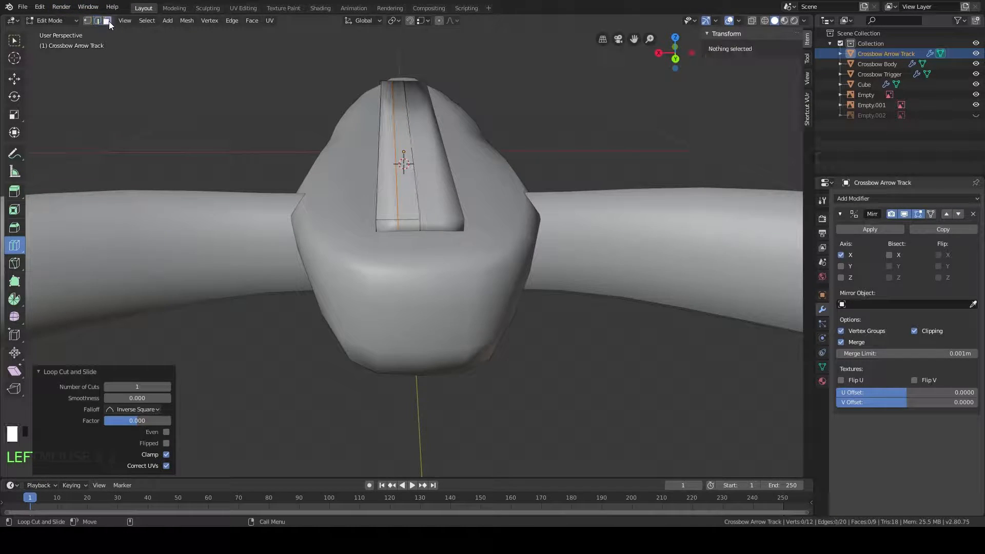
key(w)
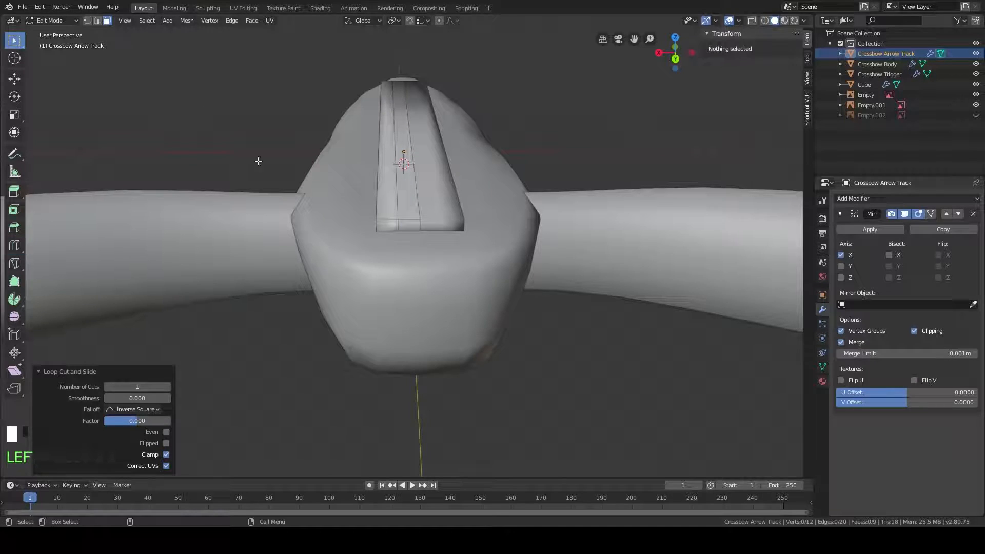
Step: Add a crosswise loop cut near the arrow track's rear end, slid with a factor of 0.820
click(415, 228)
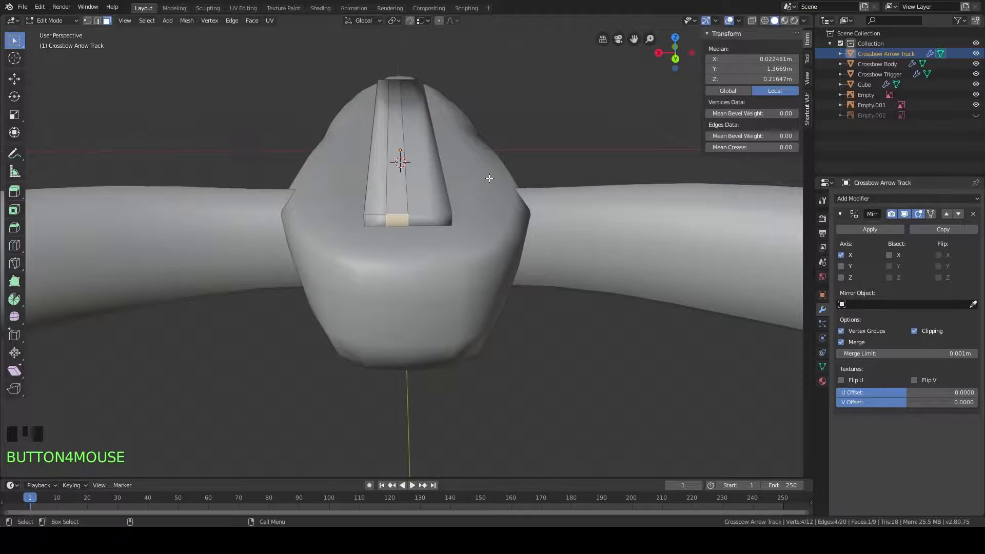
scroll(490, 178, up, 3)
shift+click(390, 167)
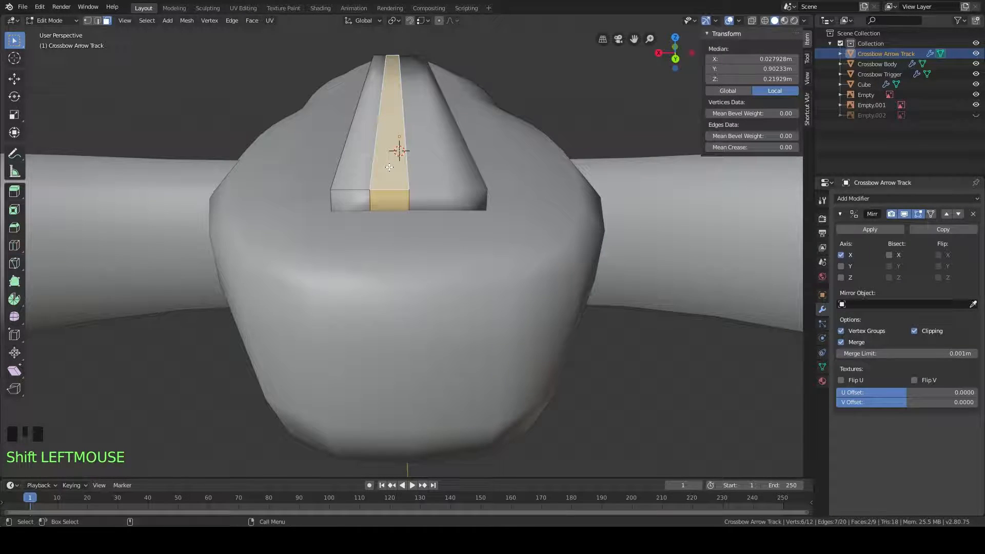
middle_drag(466, 114, 337, 154)
scroll(531, 162, down, 4)
shift+middle_drag(597, 175, 502, 203)
scroll(482, 145, up, 4)
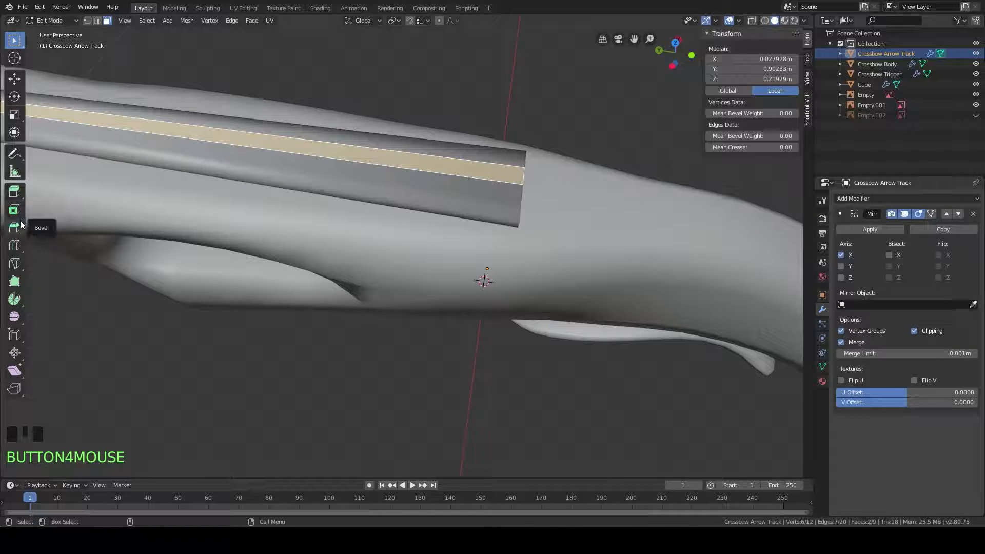
click(19, 245)
drag(100, 108, 414, 159)
middle_drag(414, 159, 392, 127)
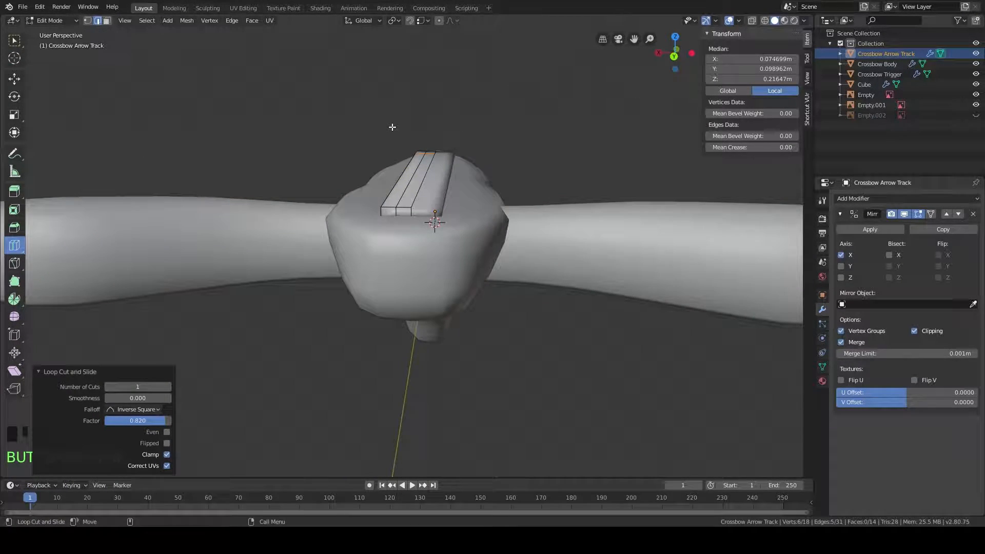
Step: Delete the inner front-end face and the long inner top face of the arrow track ahead of the rear cut
click(107, 20)
click(14, 40)
click(405, 211)
shift+click(409, 195)
key(x)
middle_drag(493, 167, 463, 182)
click(451, 206)
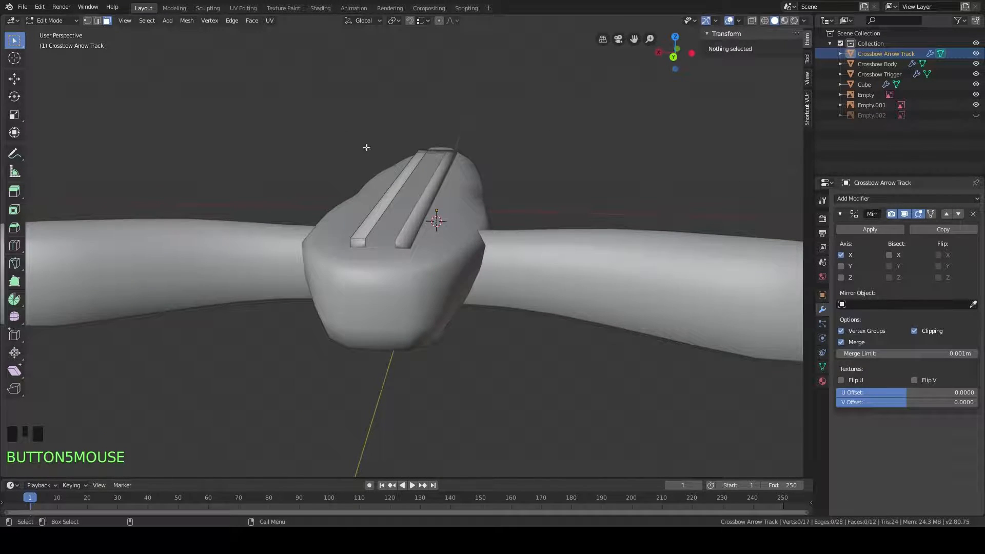
Step: Select the groove's long inner edge and its short rear edge and extrude them -0.00899 m along the Z axis
click(98, 21)
shift+click(378, 221)
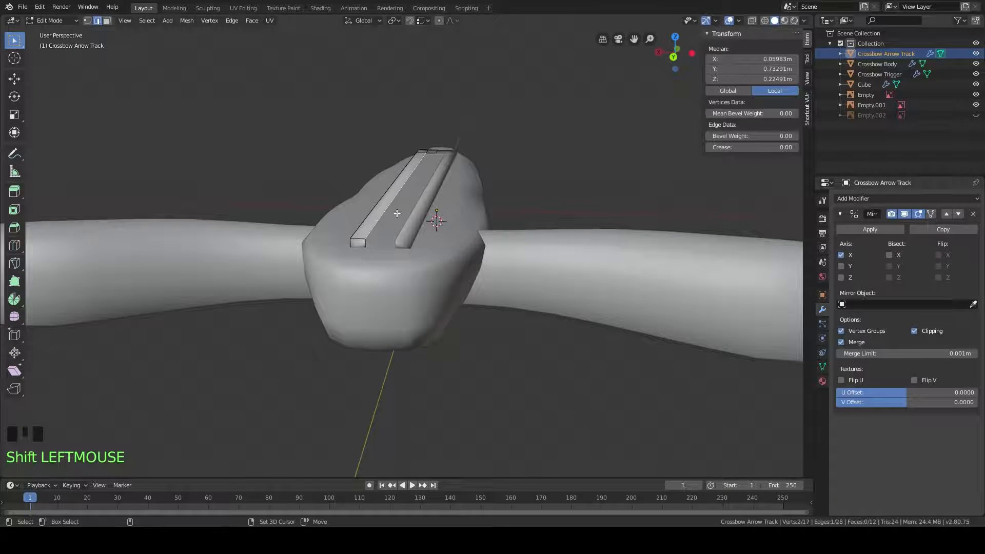
shift+click(429, 152)
mouse_move(514, 136)
middle_down()
mouse_move(484, 176)
mouse_move(427, 197)
mouse_move(510, 158)
mouse_move(517, 136)
mouse_move(534, 137)
middle_up()
scroll(516, 146, down, 2)
key(e)
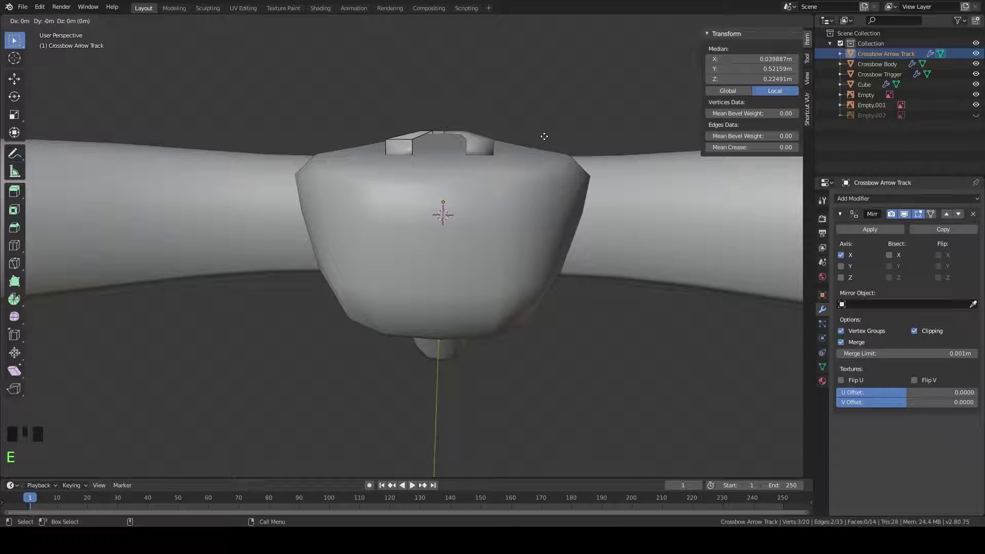
key(z)
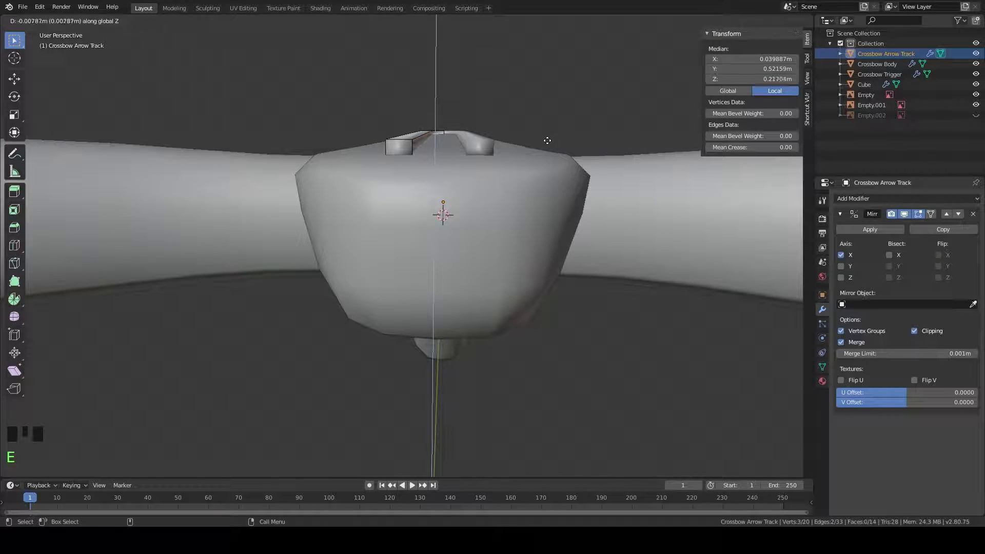
click(548, 140)
Step: Hide the Crossbow Body, enable snapping, and move the extruded groove edges -0.00788 m in Z onto the track's bottom corner
scroll(450, 169, up, 5)
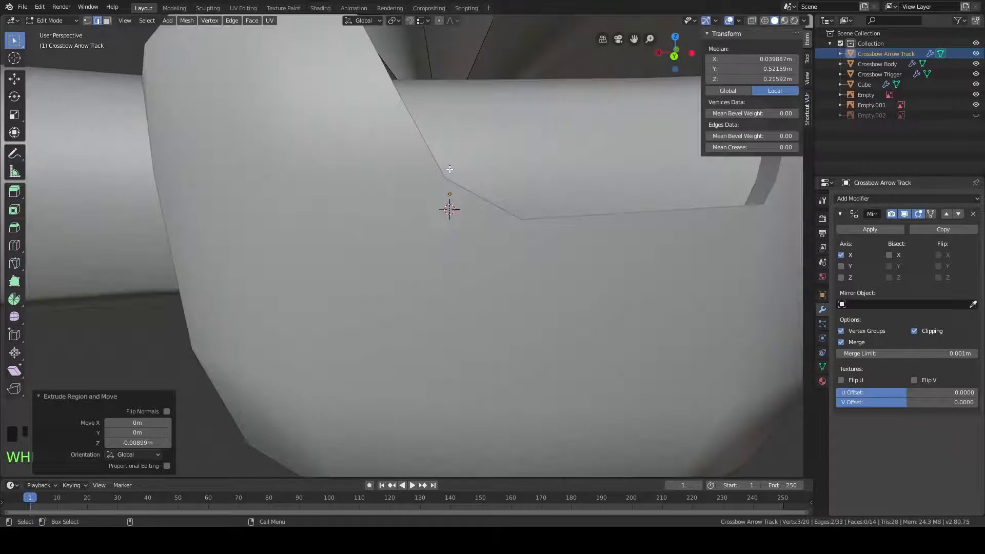
click(976, 64)
middle_drag(548, 115, 542, 134)
mouse_move(538, 132)
middle_down()
mouse_move(559, 128)
mouse_move(543, 133)
middle_up()
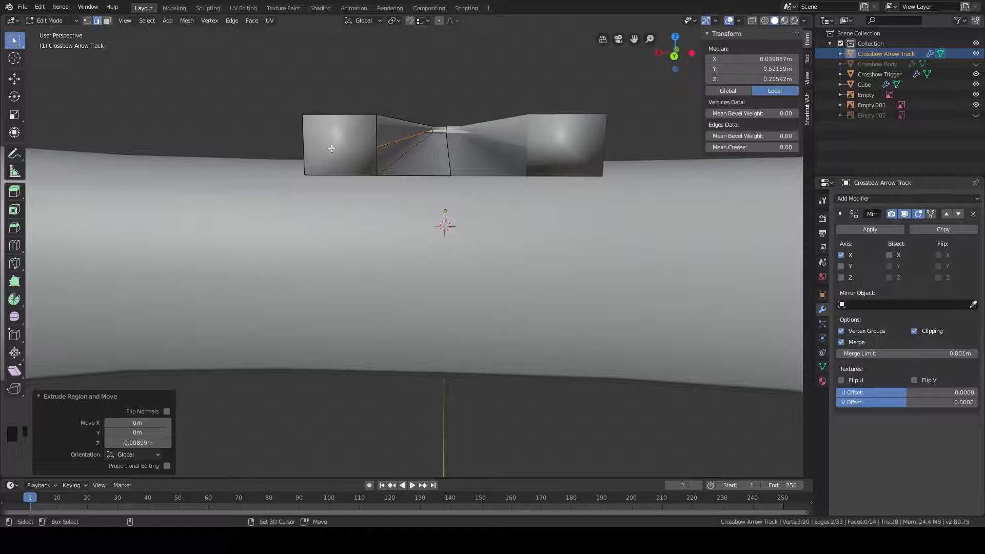
key(shift+Tab)
key(g)
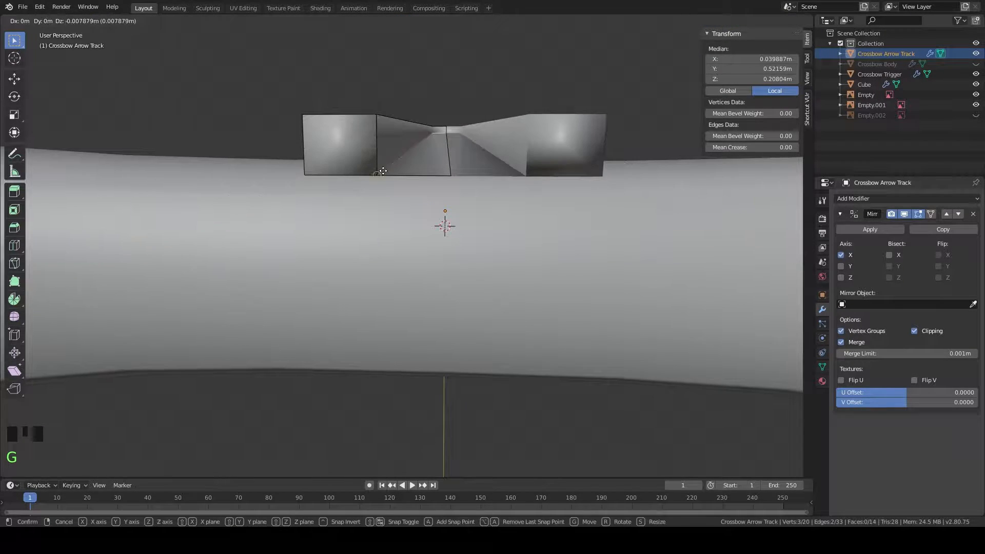
click(377, 176)
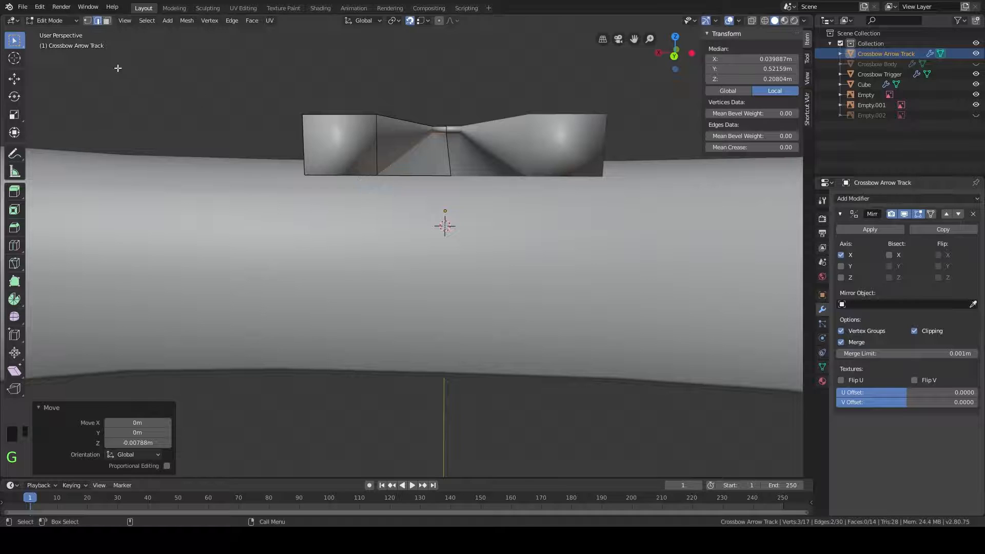
double_click(380, 173)
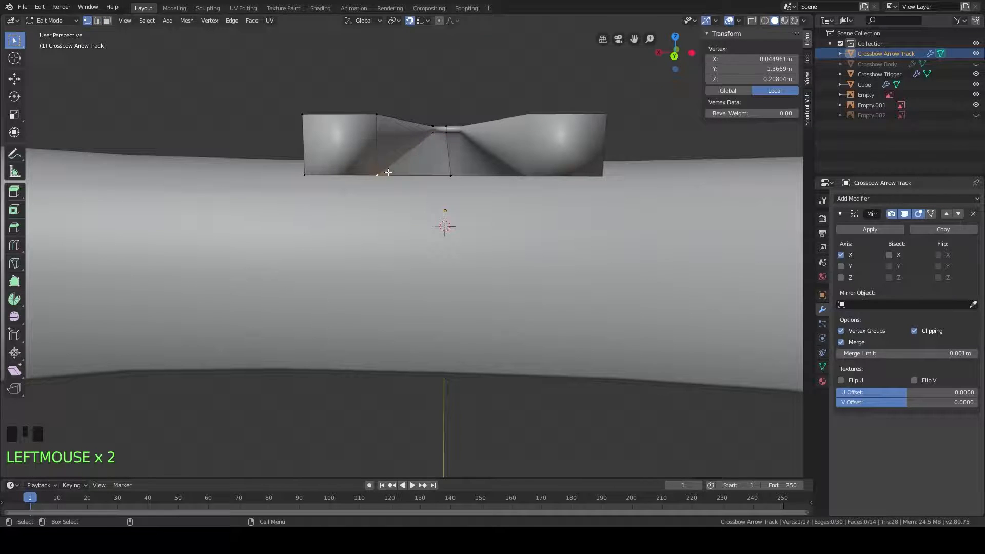
key(g)
middle_drag(390, 174, 441, 186)
key(g)
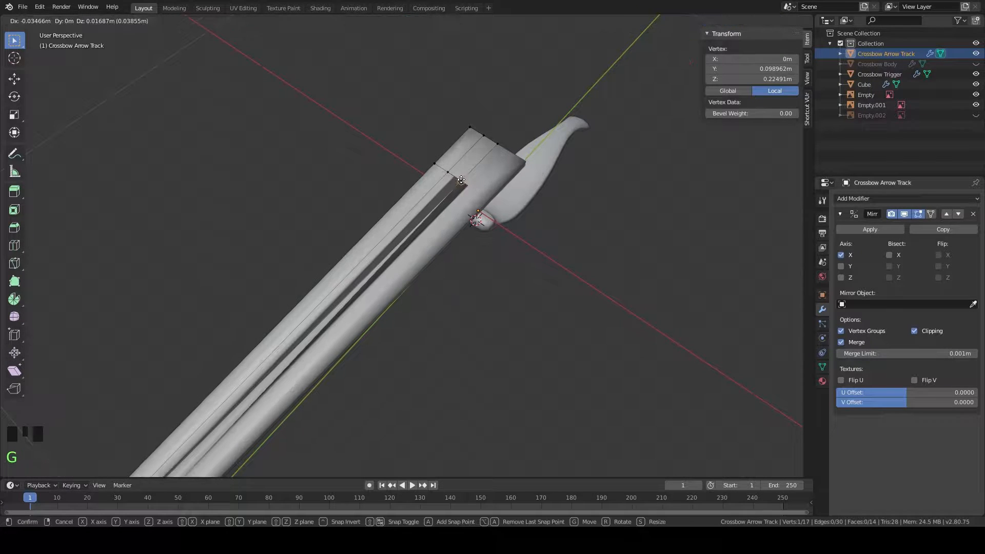
right_click(458, 189)
middle_drag(460, 188, 451, 195)
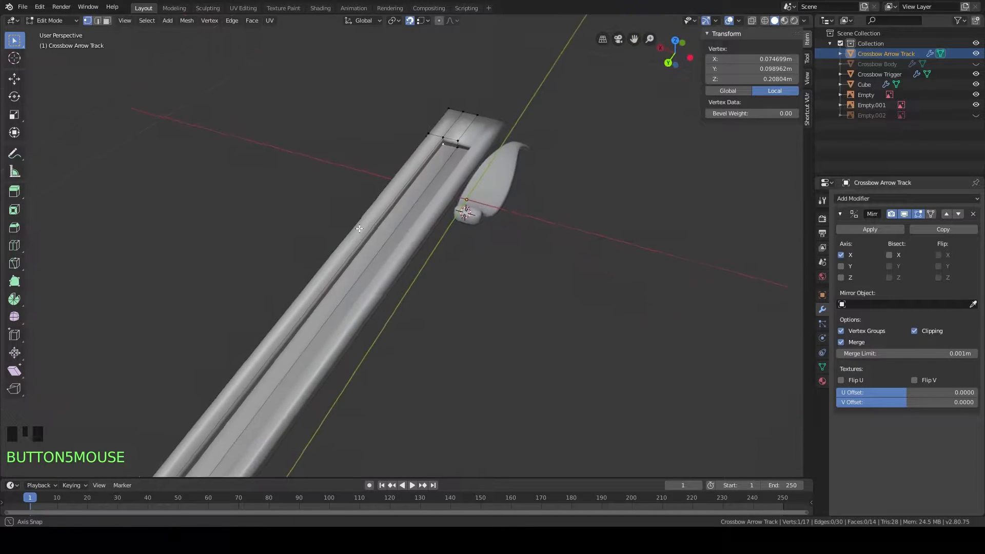
scroll(373, 200, up, 4)
shift+middle_drag(383, 63, 382, 192)
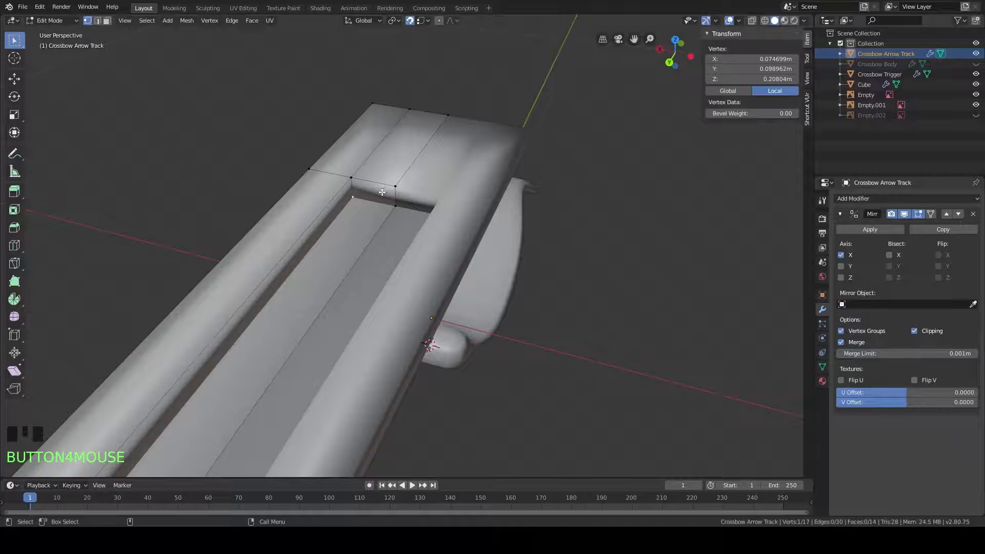
key(g)
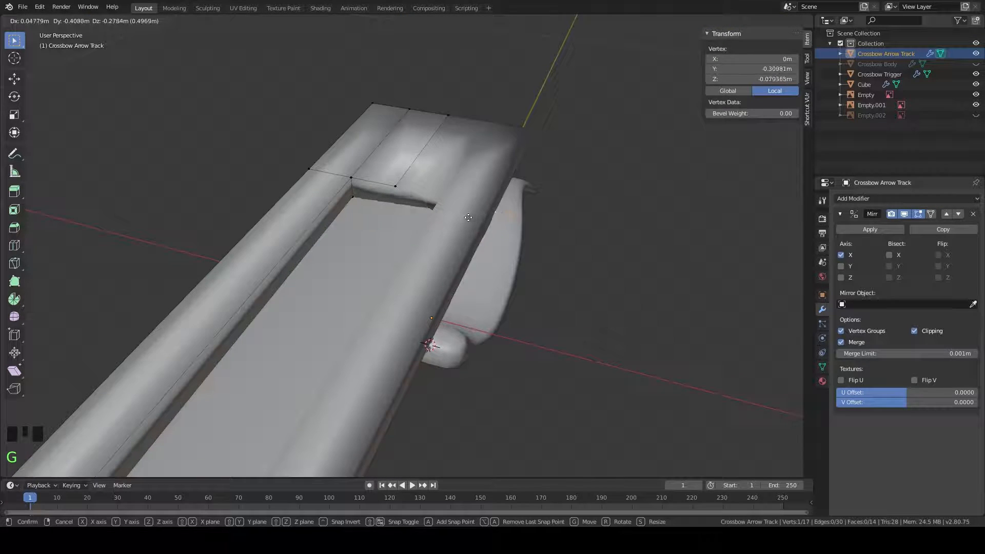
right_click(468, 219)
middle_drag(416, 272, 420, 132)
scroll(431, 244, down, 5)
scroll(440, 230, down, 2)
mouse_move(426, 236)
middle_down()
mouse_move(431, 205)
mouse_move(425, 219)
middle_up()
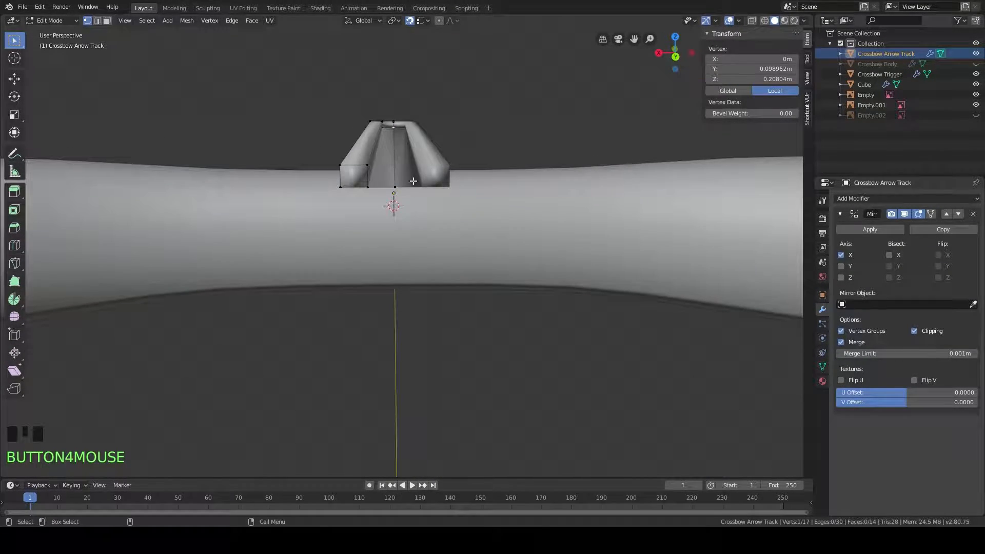
Step: Examine the groove's bottom face and its bordering edges from several angles
click(108, 21)
click(382, 180)
middle_drag(396, 183, 395, 173)
shift+middle_drag(367, 121, 368, 135)
key(KP_Decimal)
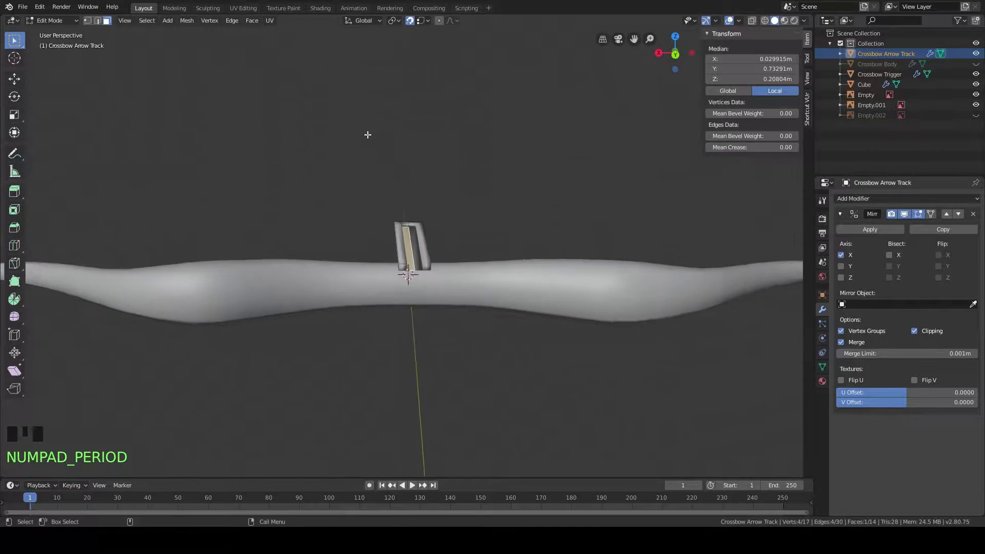
scroll(462, 264, up, 6)
middle_drag(473, 259, 430, 260)
scroll(420, 258, up, 1)
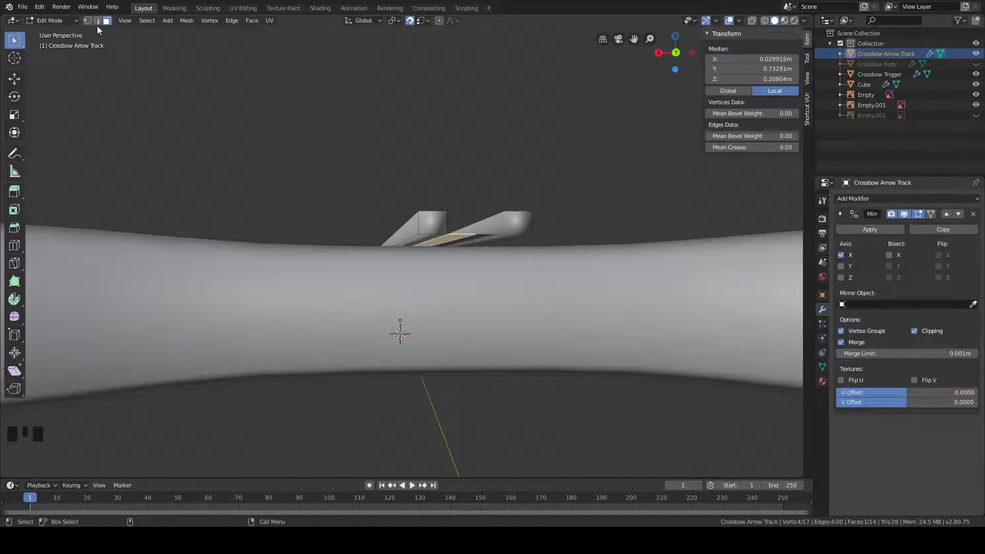
alt+shift+click(426, 234)
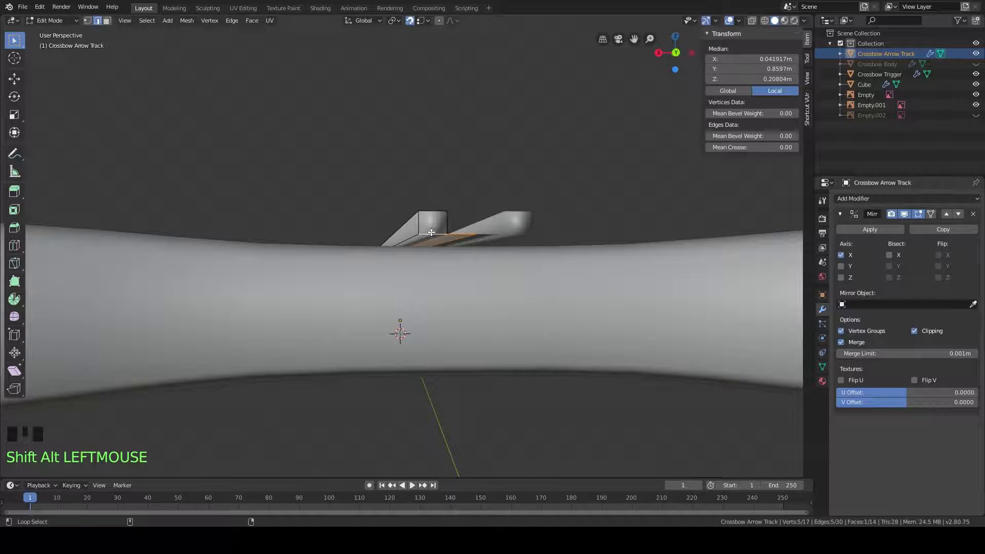
middle_drag(427, 235, 446, 223)
middle_drag(305, 247, 517, 234)
shift+click(351, 260)
middle_drag(597, 254, 375, 172)
Step: Delete the long bottom face of the arrow track's groove
click(107, 21)
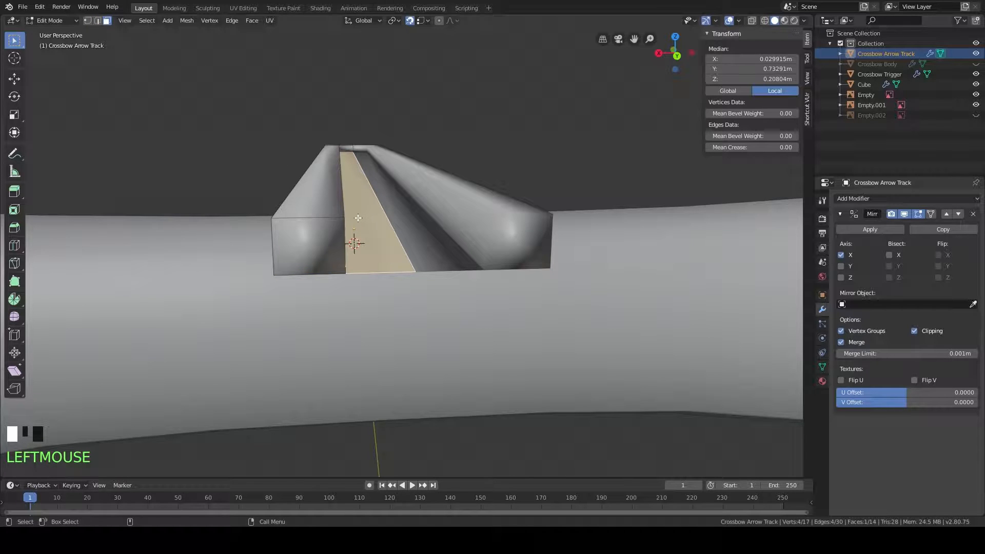
middle_drag(372, 217, 330, 224)
key(x)
click(371, 217)
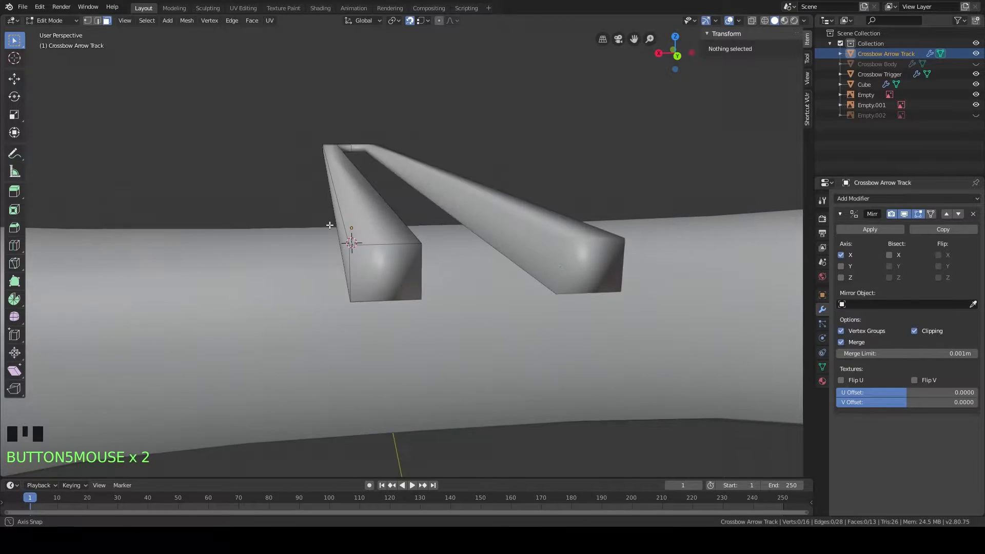
Step: Add a single horizontal loop cut at mid-height around the arrow track's side rail, with factor 0
click(14, 246)
click(362, 273)
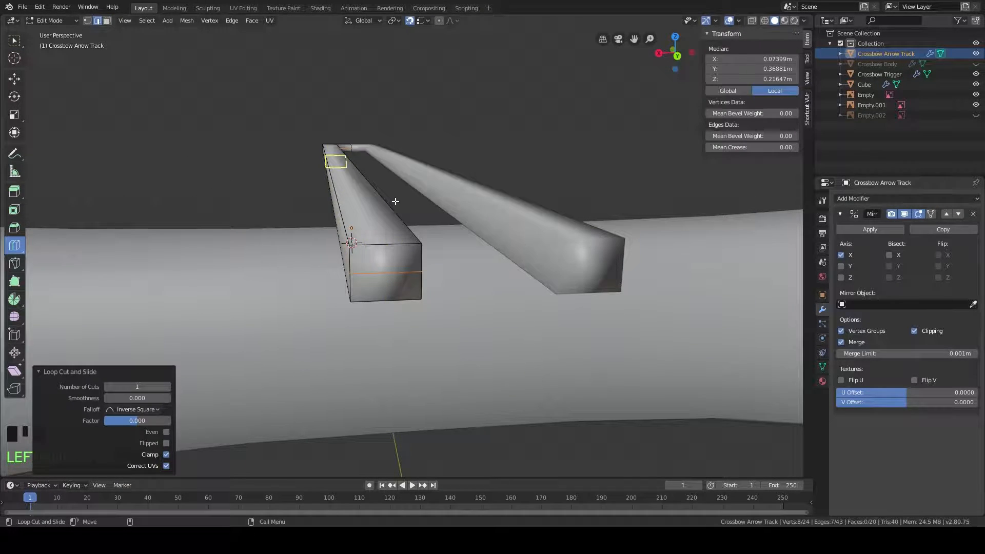
click(107, 21)
middle_drag(313, 128, 307, 128)
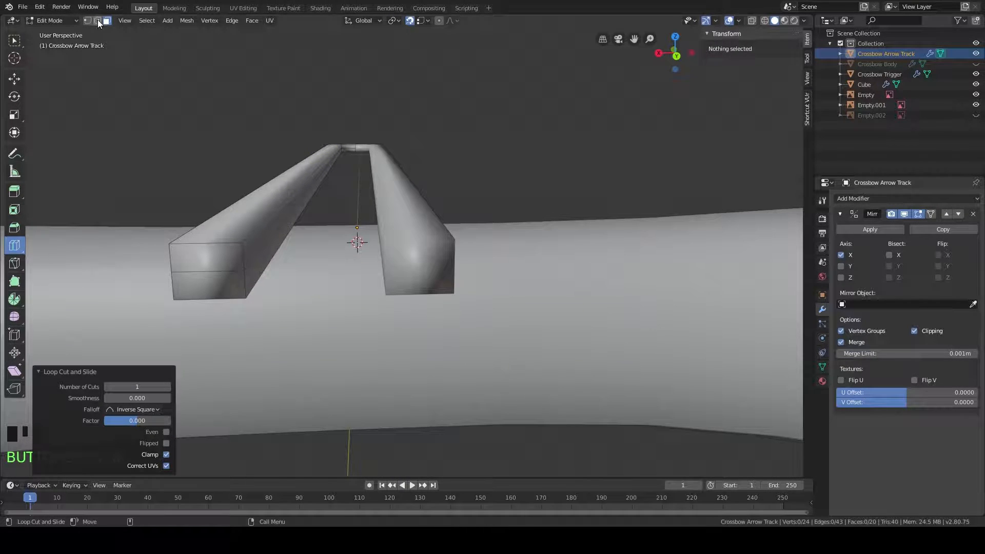
click(15, 42)
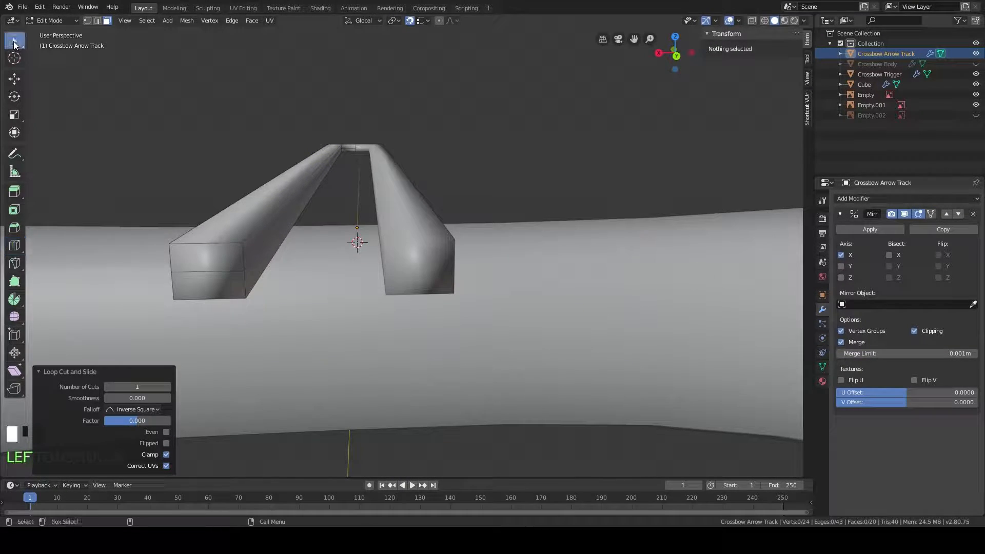
Step: Select the lower inner face of the side rail and extrude it -0.0778 m along the X axis to the centre line
click(271, 260)
key(e)
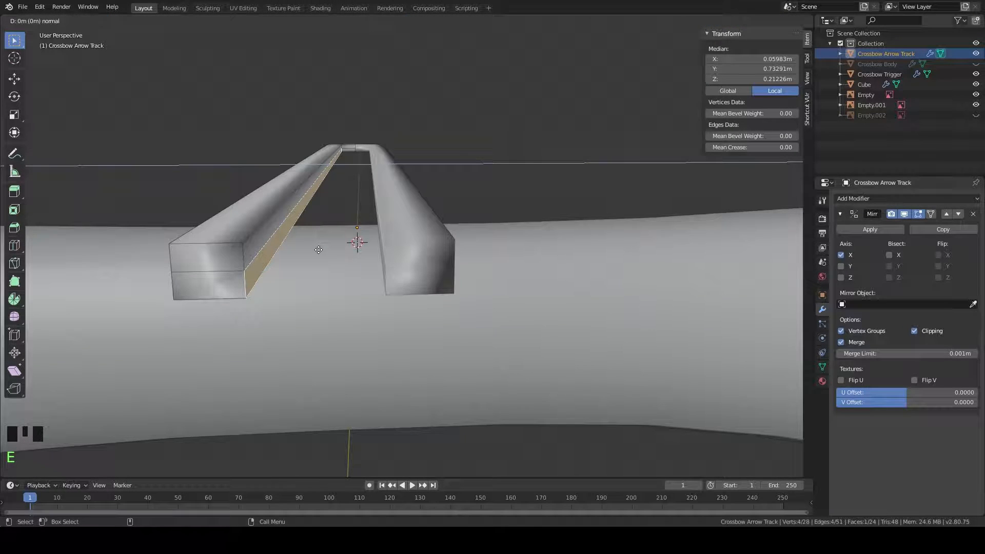
key(x)
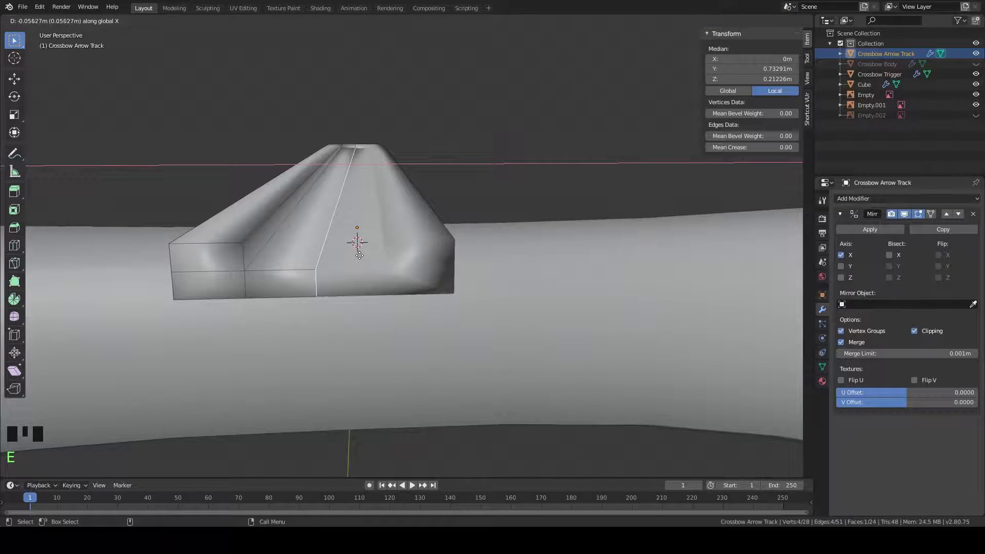
click(374, 257)
Step: Delete the leftover vertical face on the centre line inside the arrow track
shift+middle_drag(371, 264, 379, 268)
scroll(372, 262, up, 2)
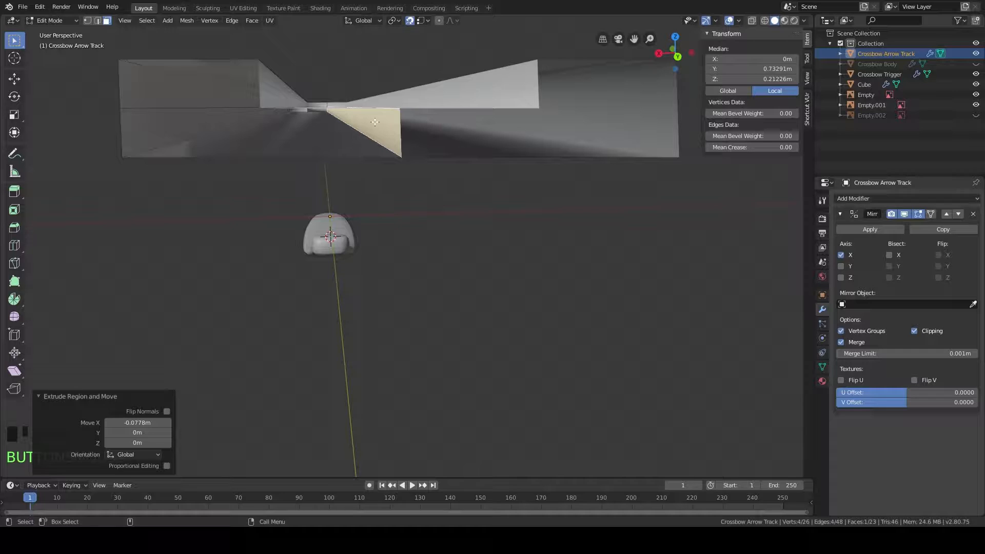
click(376, 122)
key(x)
click(374, 122)
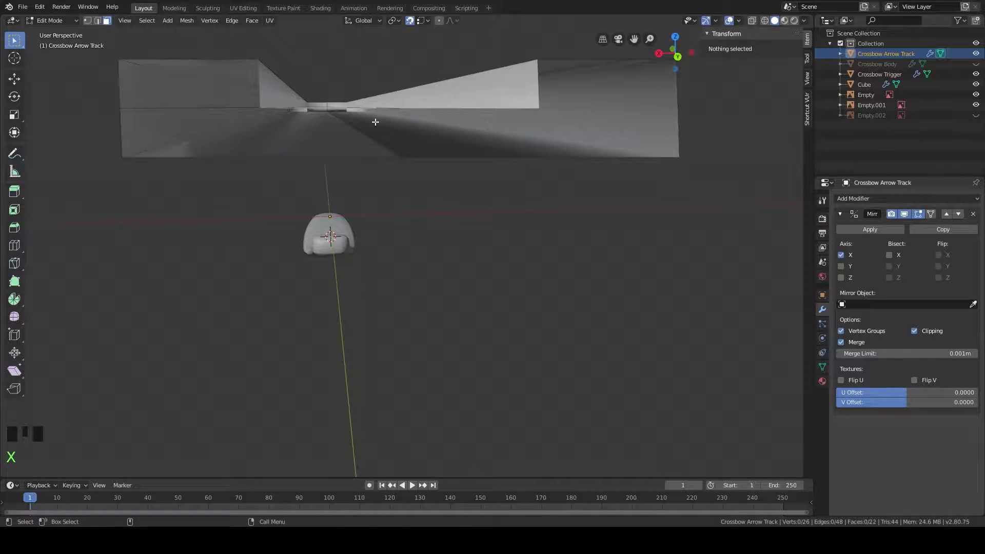
scroll(375, 123, down, 3)
middle_drag(375, 120, 253, 208)
scroll(375, 116, down, 2)
scroll(475, 225, up, 3)
shift+middle_drag(564, 203, 362, 233)
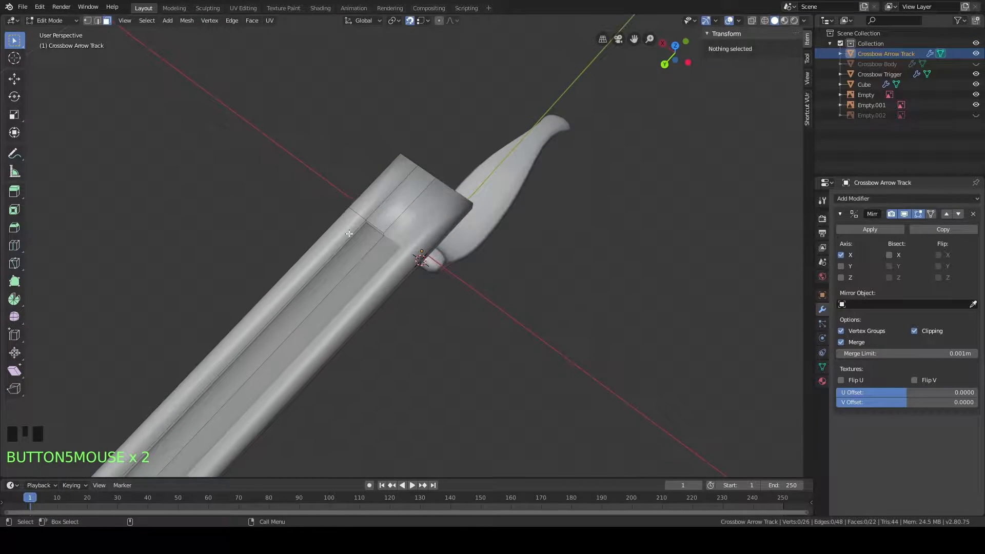
Step: Delete the leftover interior face on the underside of the arrow track near the groove's rear end
click(98, 20)
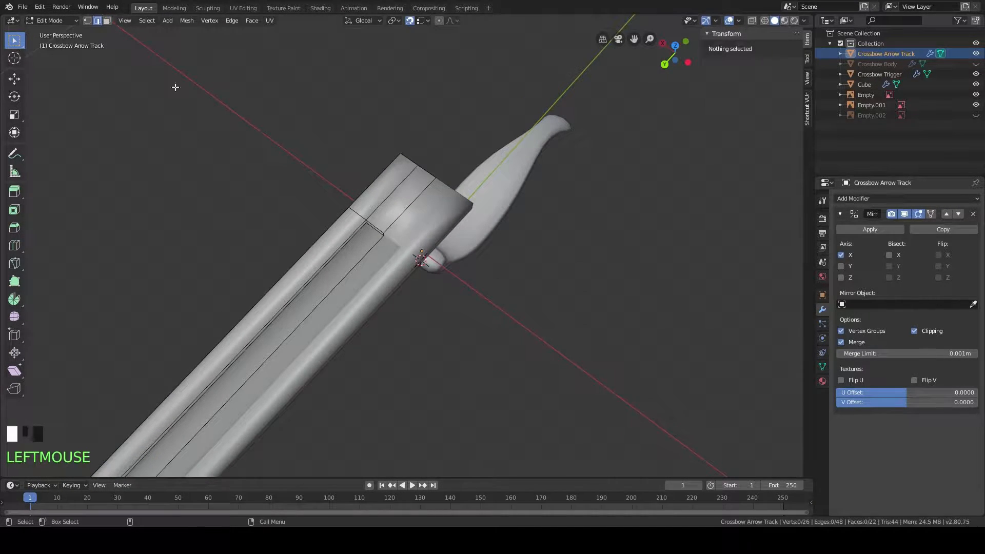
scroll(274, 151, up, 2)
middle_drag(274, 151, 296, 140)
alt+click(339, 164)
middle_drag(221, 179, 246, 258)
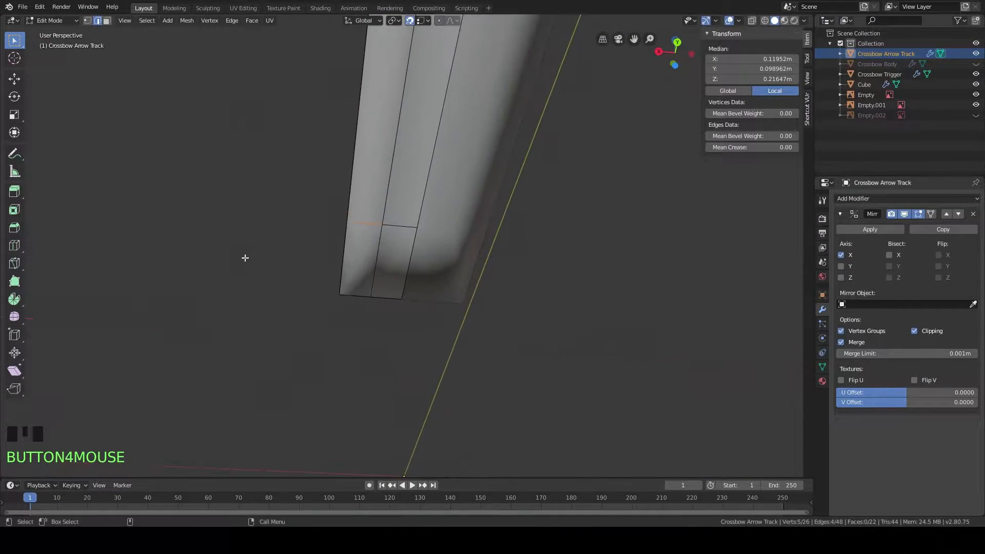
scroll(408, 213, up, 6)
middle_drag(409, 214, 340, 267)
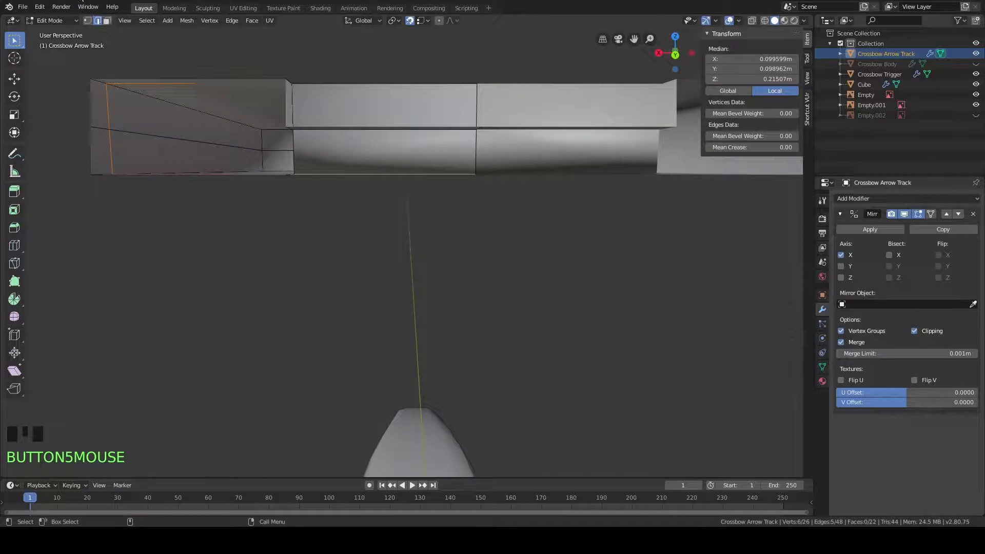
click(107, 21)
click(405, 152)
key(x)
click(406, 151)
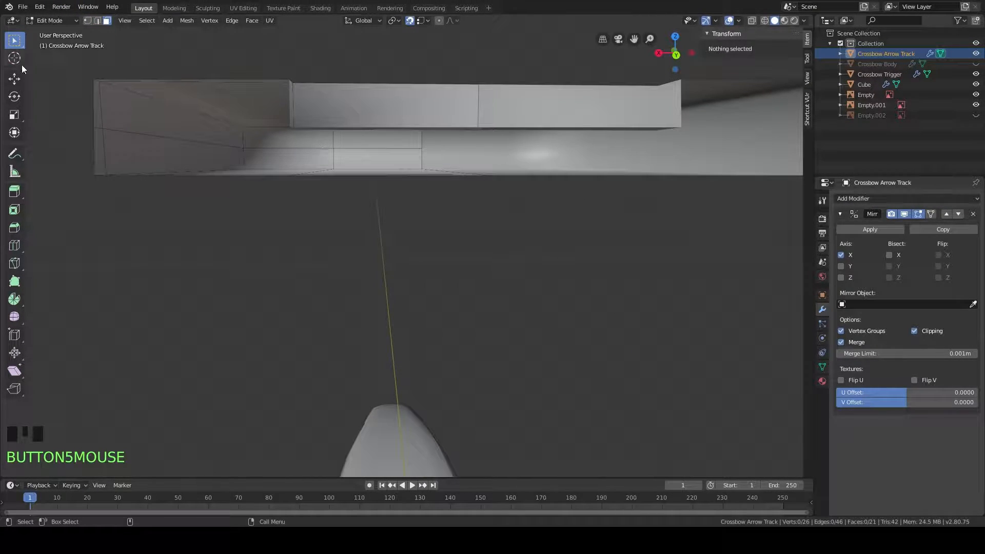
Step: Select the edge loop that crosses the arrow track's side rail at the groove's rear end
click(97, 21)
middle_drag(281, 70, 283, 115)
scroll(283, 115, down, 3)
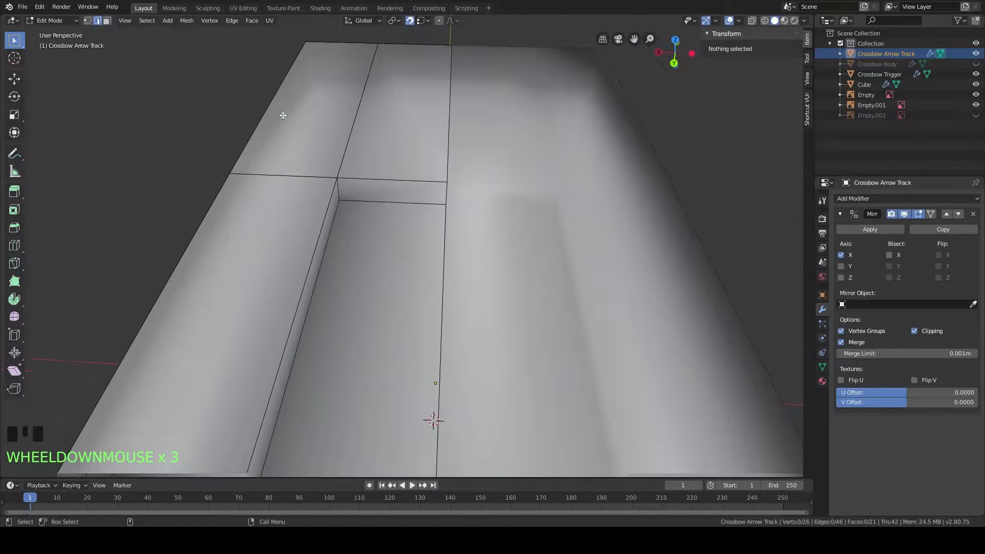
alt+click(298, 177)
middle_drag(298, 177, 321, 219)
middle_drag(352, 188, 331, 192)
scroll(354, 190, down, 3)
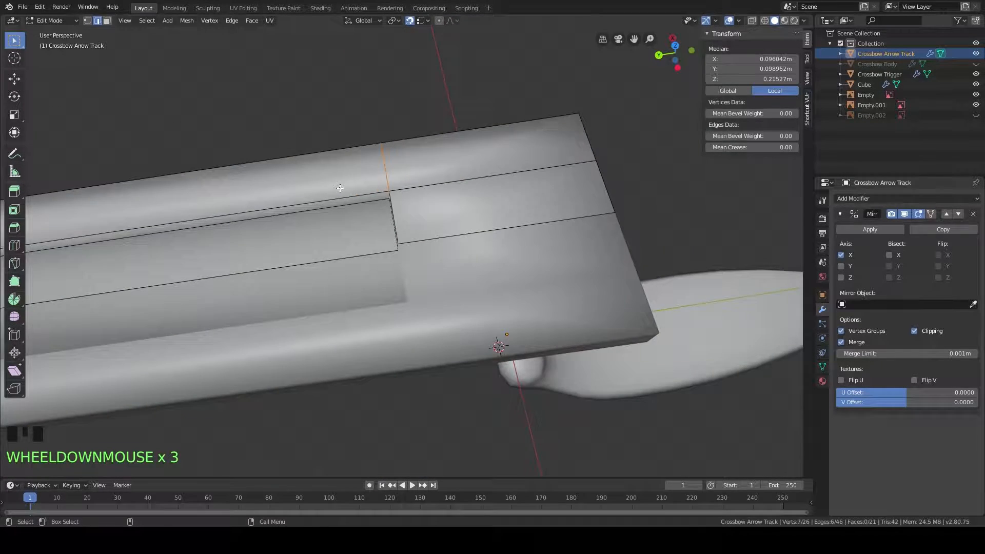
key(g)
key(g)
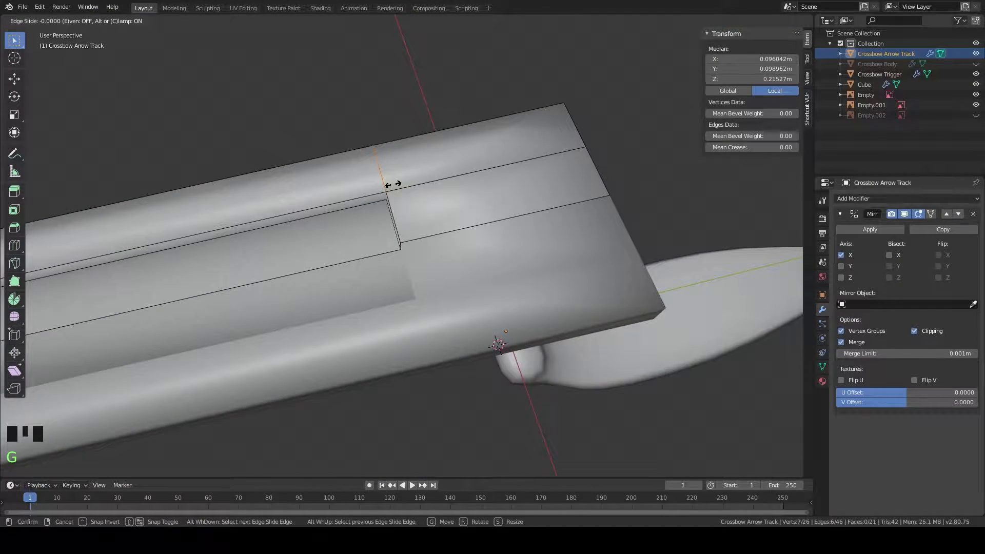
right_click(365, 185)
Step: Move the selected cross edges of the side rail forward along the Y axis so the groove's rear end is angled
key(g)
key(y)
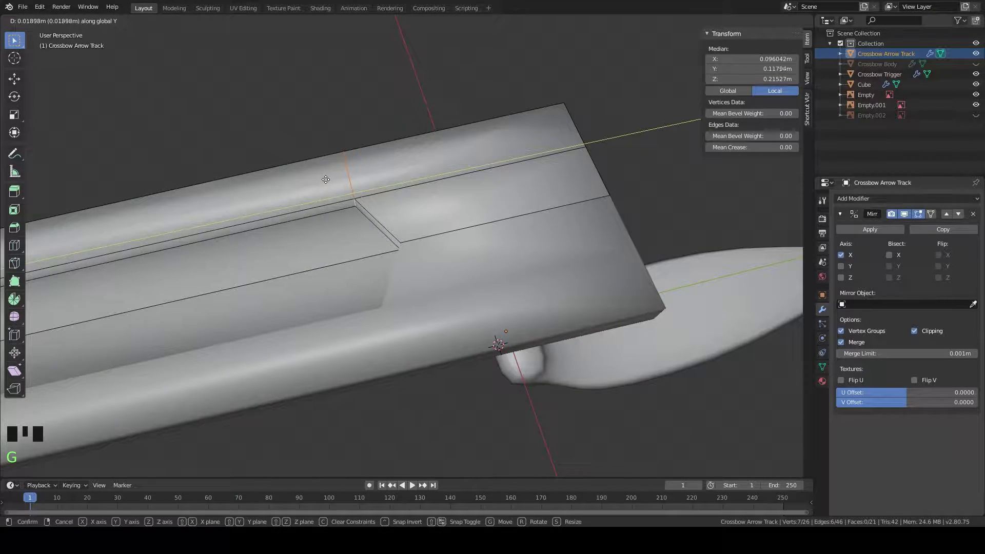
click(311, 183)
middle_drag(363, 248, 305, 264)
scroll(304, 251, down, 2)
Step: Extrude the top centre face behind the groove upward to a height of about Z 0.283 m, forming a raised block
scroll(305, 264, down, 6)
scroll(305, 264, up, 5)
middle_drag(377, 246, 419, 256)
scroll(367, 278, up, 4)
click(107, 21)
click(405, 305)
scroll(419, 256, down, 2)
key(e)
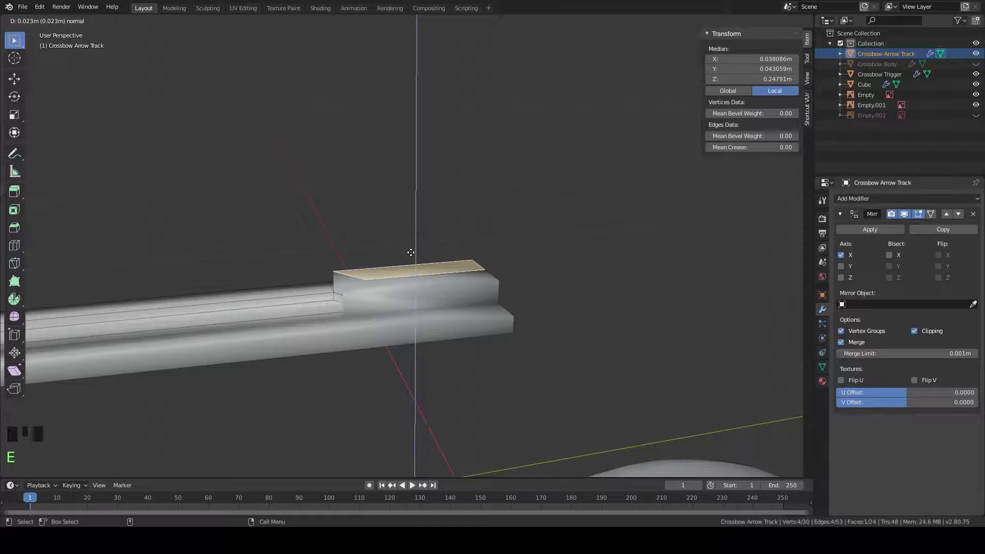
click(418, 221)
Step: Select the rear top edge of the raised block
middle_drag(455, 253, 423, 255)
scroll(455, 253, up, 2)
click(445, 243)
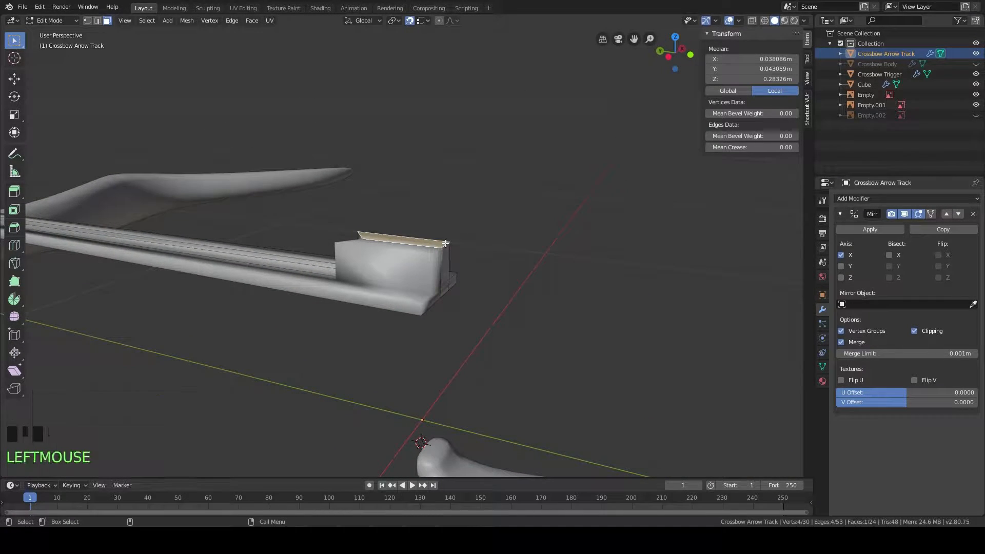
click(98, 20)
click(446, 244)
middle_drag(599, 227, 369, 265)
scroll(387, 220, up, 3)
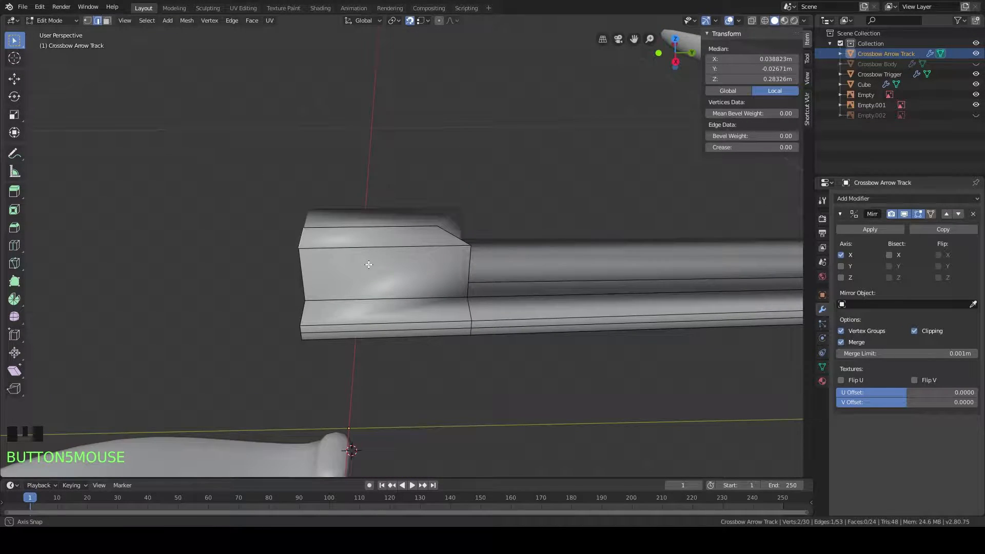
Step: Try sliding the block's rear top edge forward with an edge slide factor of -0.354
key(g)
key(g)
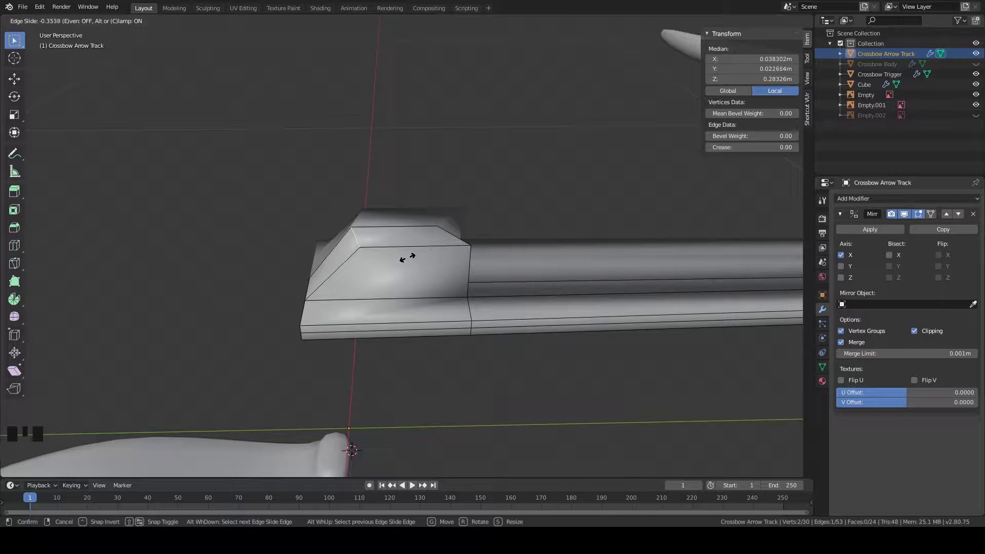
click(407, 258)
mouse_move(378, 263)
middle_down()
mouse_move(441, 229)
mouse_move(380, 265)
middle_up()
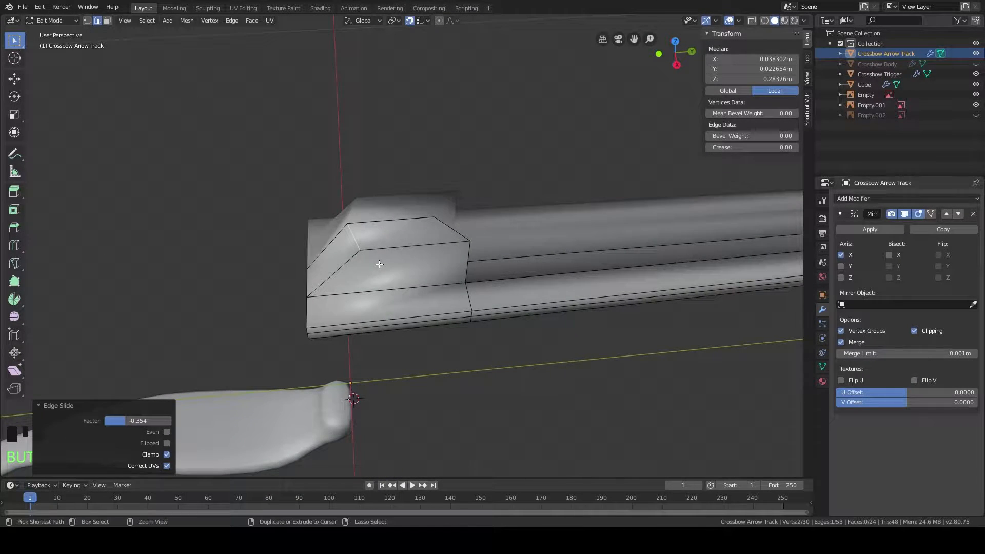
key(ctrl+z)
Step: Move the block's rear top edge 0.0555 m along the Y axis to slope the back, and turn snapping off
key(g)
key(y)
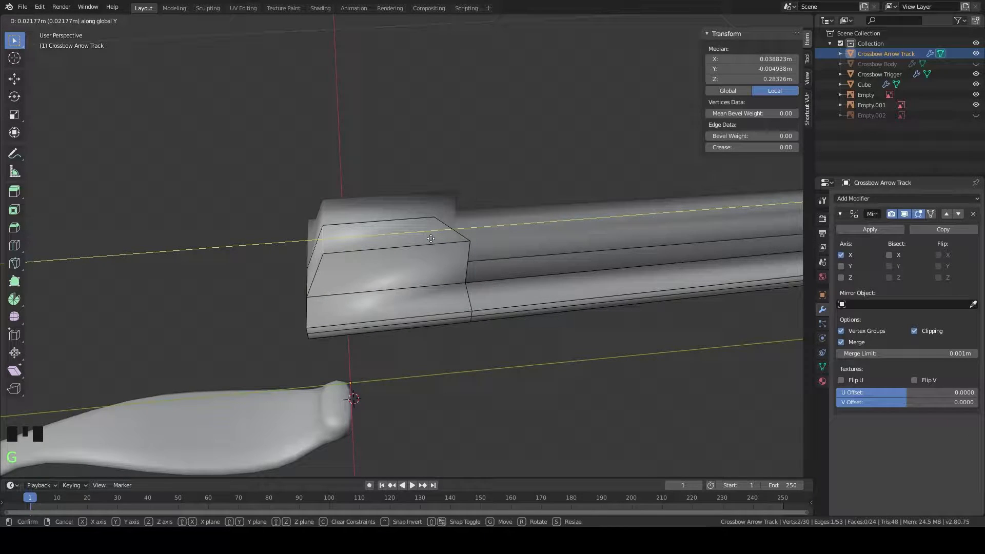
click(469, 244)
middle_drag(533, 260, 369, 200)
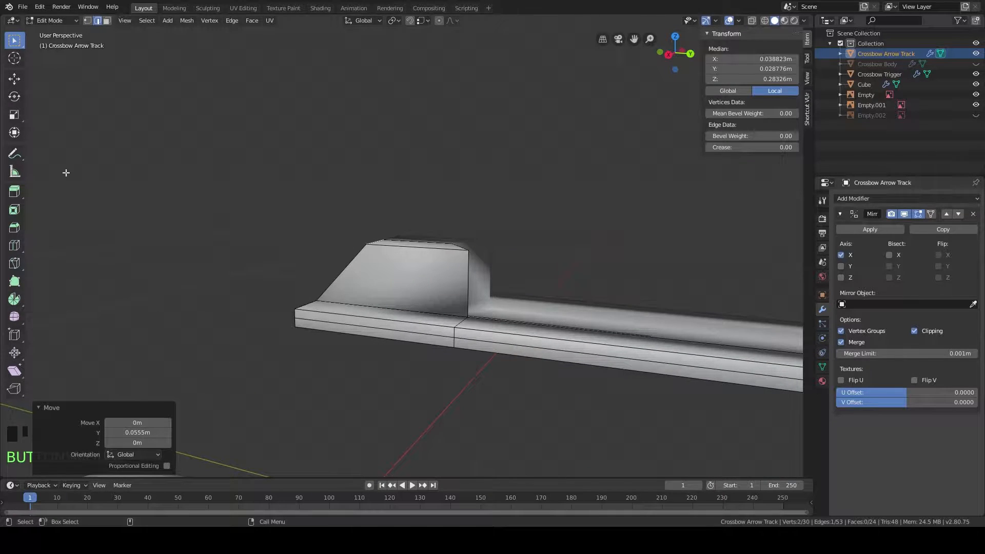
Step: Add one horizontal loop cut around the raised block and slide it upward with a factor of about -0.49
click(15, 246)
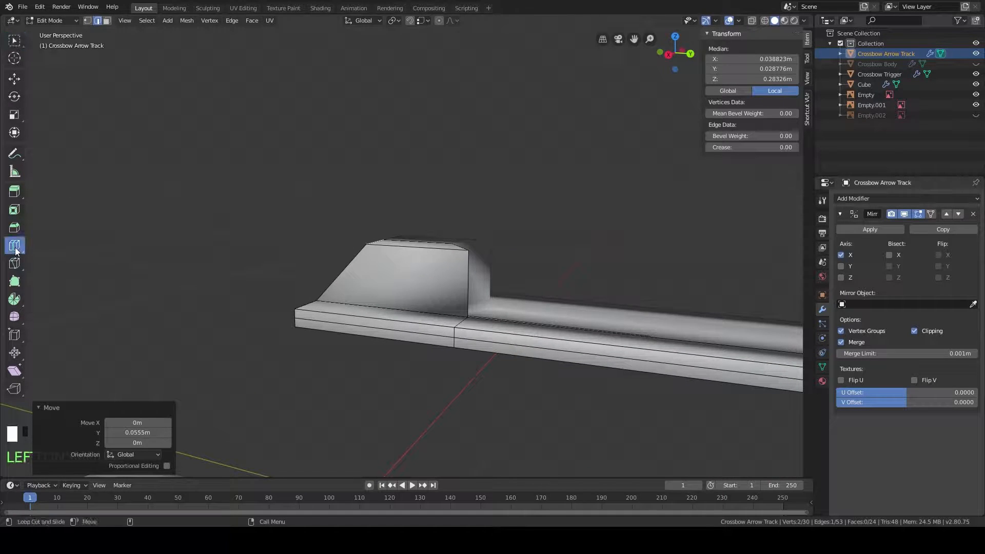
click(457, 280)
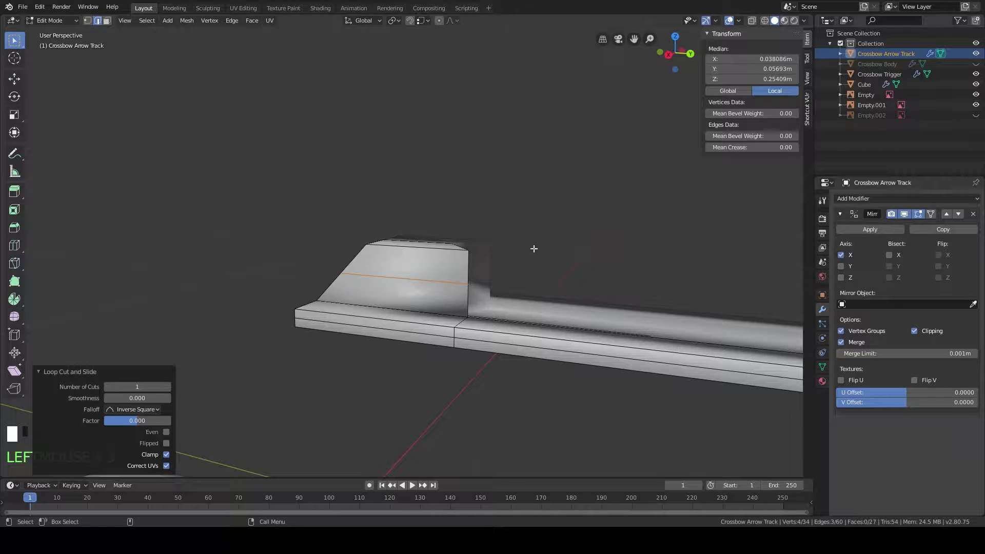
key(g)
key(g)
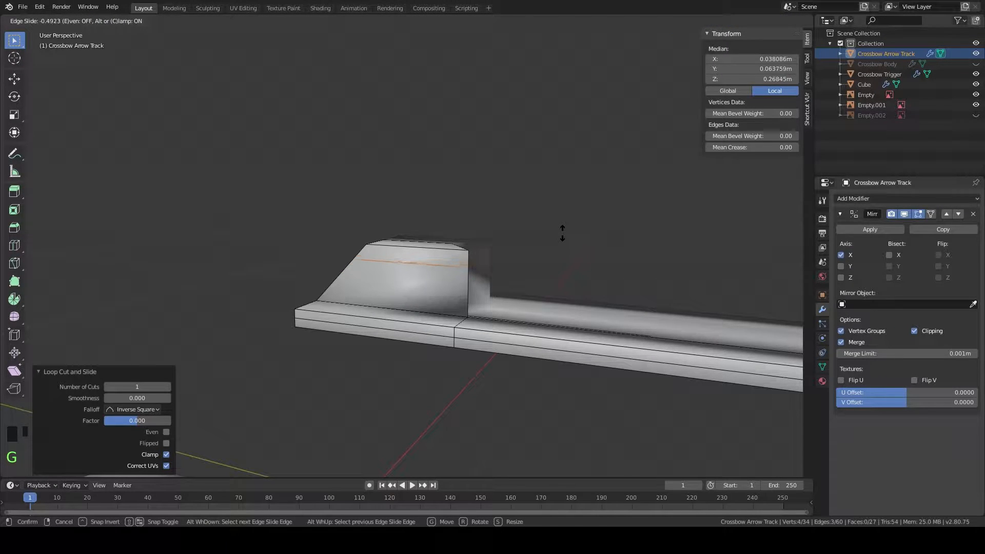
click(564, 236)
Step: Extrude the upper front face of the block forward along the Y axis over the groove, to about Y 0.160 m
middle_drag(657, 259, 487, 260)
click(415, 264)
click(108, 22)
click(425, 266)
middle_drag(425, 266, 631, 286)
key(e)
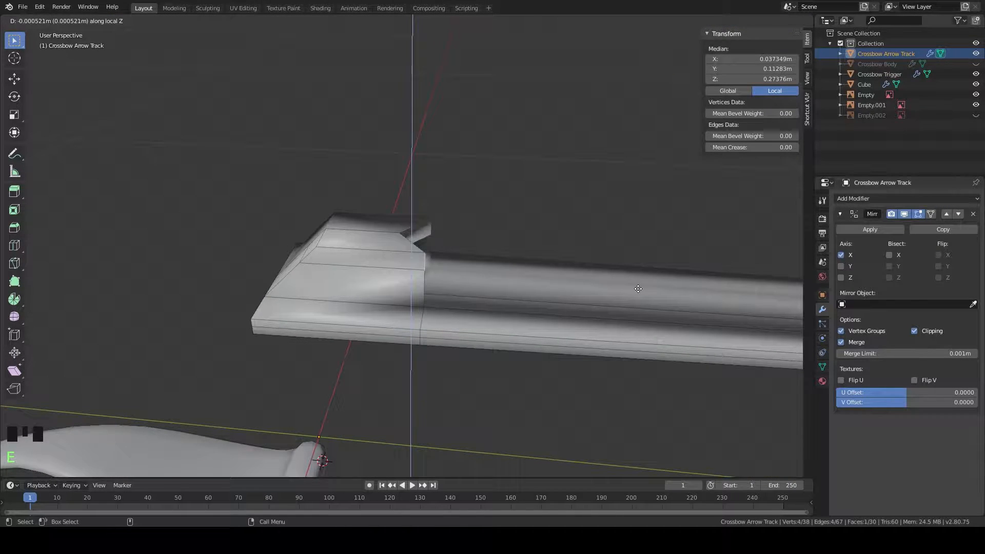
key(y)
click(668, 295)
Step: Flatten the extruded overhang's end face by scaling it to 0 along the Y axis
middle_drag(681, 293, 549, 274)
middle_drag(611, 291, 568, 276)
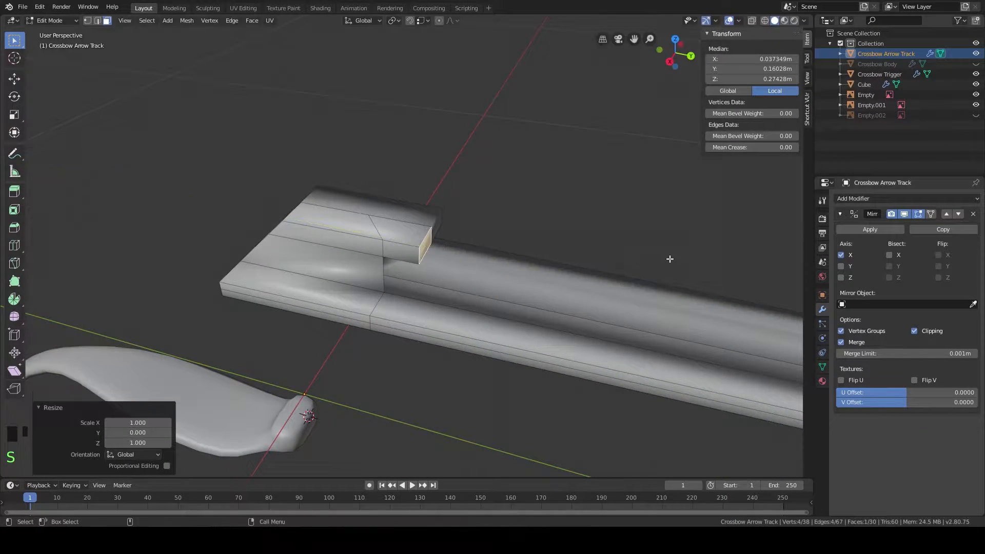
middle_drag(359, 279, 467, 195)
scroll(467, 196, down, 7)
scroll(504, 284, up, 5)
scroll(497, 269, down, 8)
mouse_move(504, 283)
middle_down()
mouse_move(497, 269)
mouse_move(568, 306)
mouse_move(569, 323)
mouse_move(488, 295)
mouse_move(483, 267)
mouse_move(485, 278)
middle_up()
scroll(488, 294, up, 9)
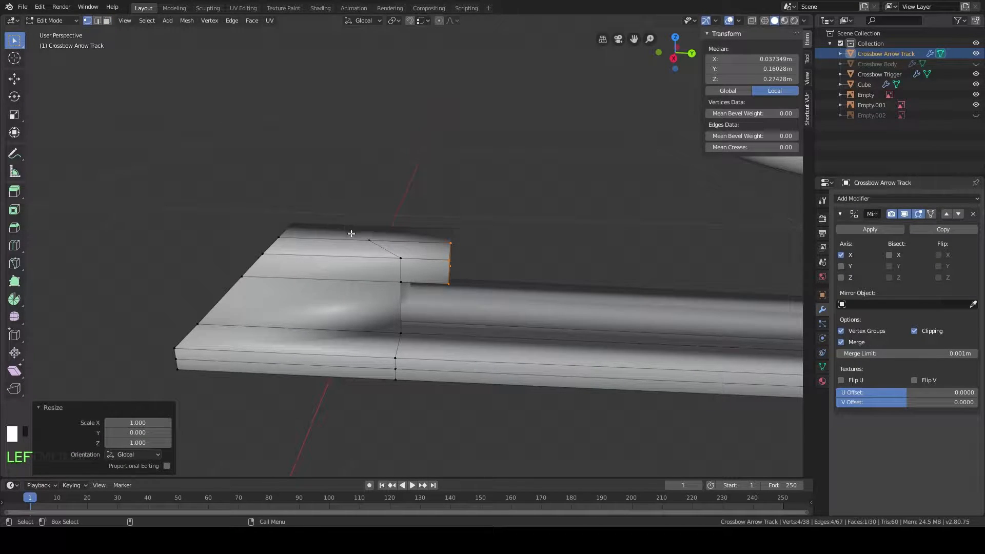
Step: Vertex-slide the block's top centre-line vertex by factor 0.4, then snap it 0.0032 m along Y to line up with the side vertex
double_click(371, 246)
middle_drag(399, 239, 407, 280)
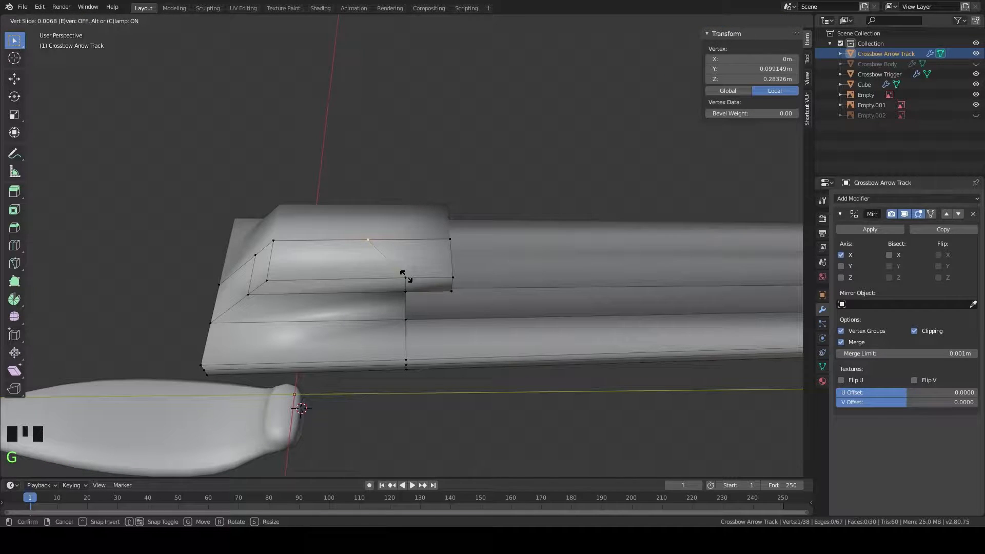
click(441, 280)
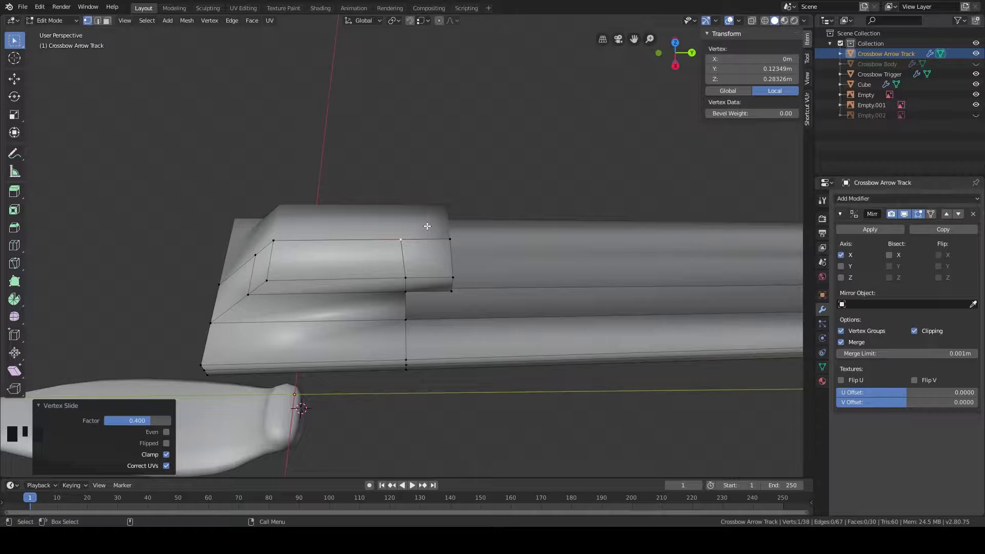
key(shift+Tab)
scroll(425, 228, up, 2)
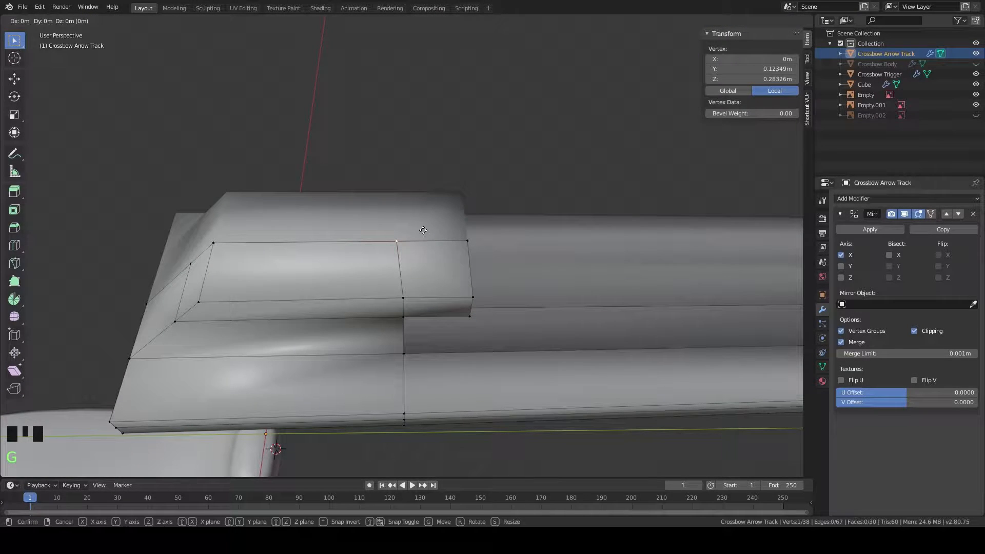
click(410, 294)
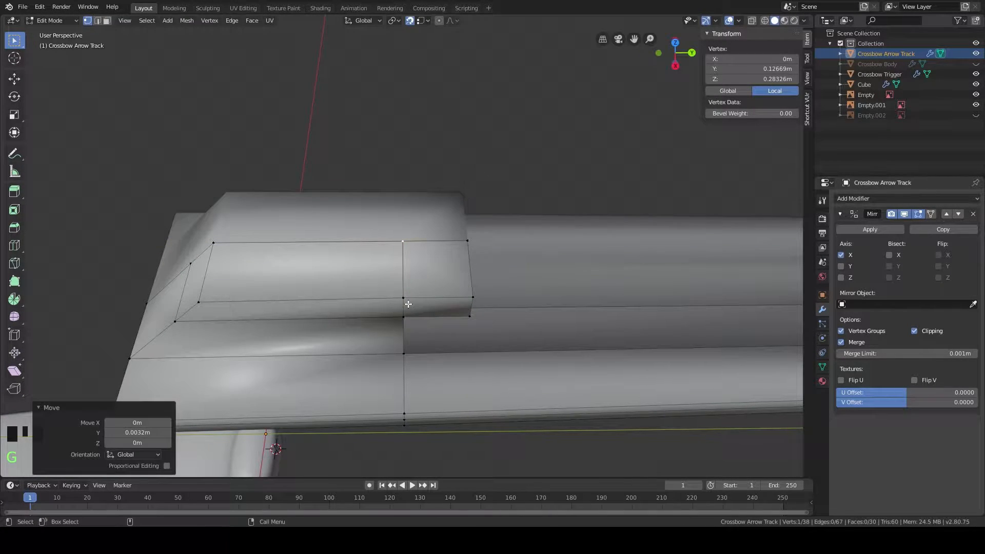
Step: Move the outer top edges of the block and its overhang -0.0178 m along the X axis to slant the side
middle_drag(510, 305, 418, 255)
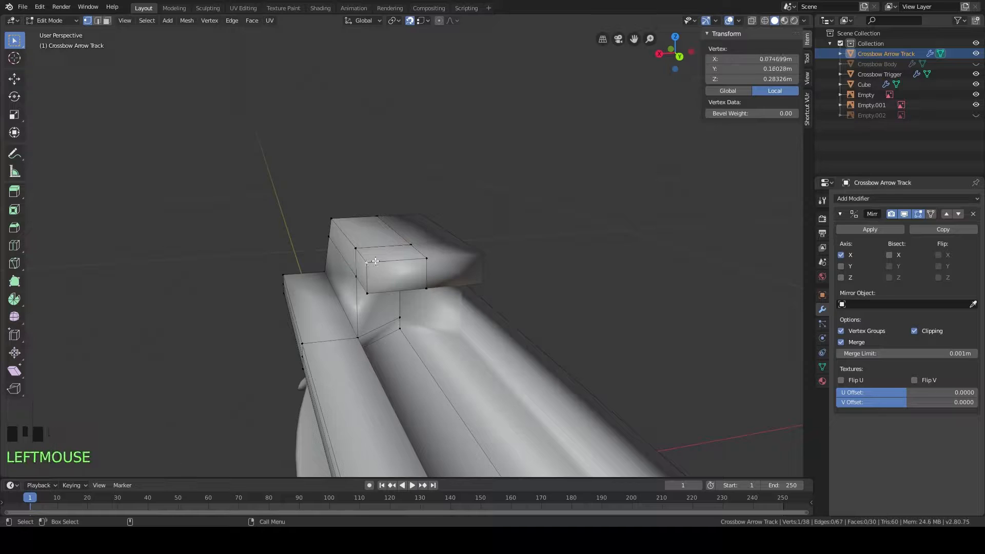
middle_drag(332, 237, 273, 245)
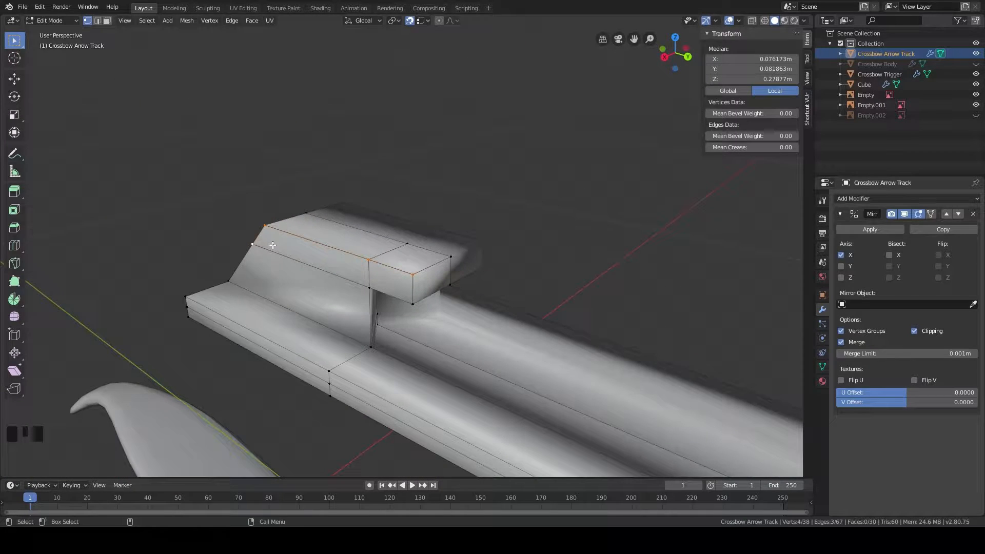
middle_drag(487, 271, 514, 237)
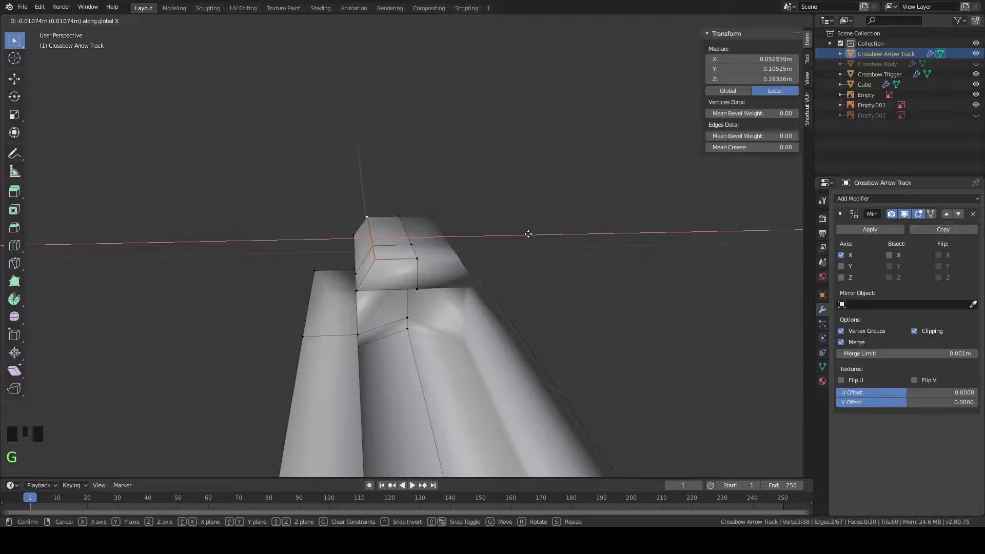
click(539, 234)
middle_drag(539, 234, 398, 255)
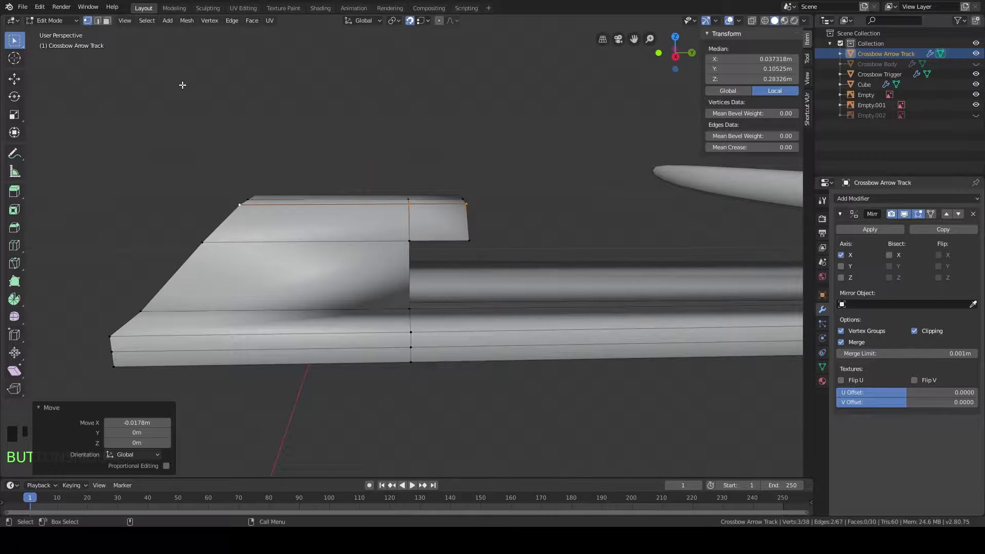
Step: Select the faces of the block's upper section, including the overhang, and lower them -0.0189 m along the Z axis
middle_drag(272, 168, 198, 68)
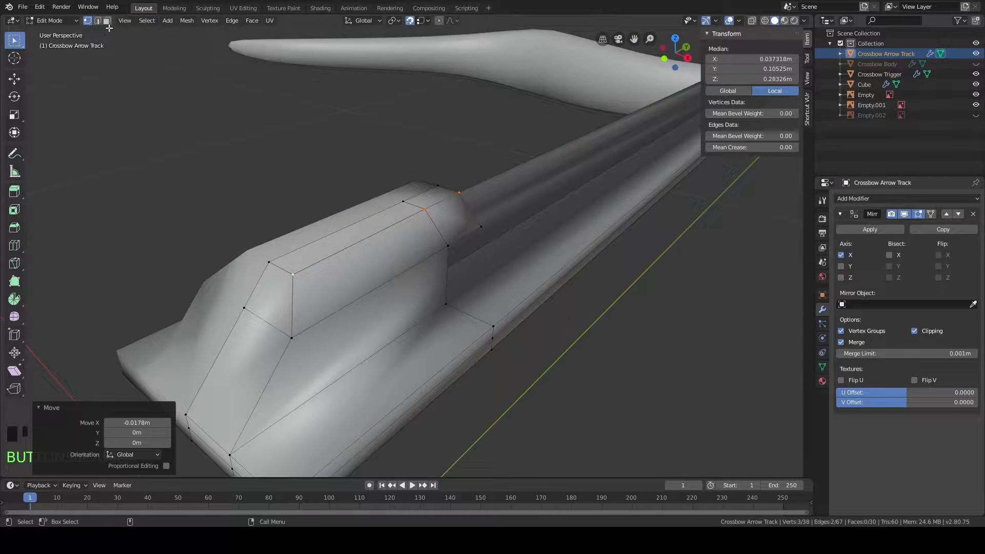
click(331, 294)
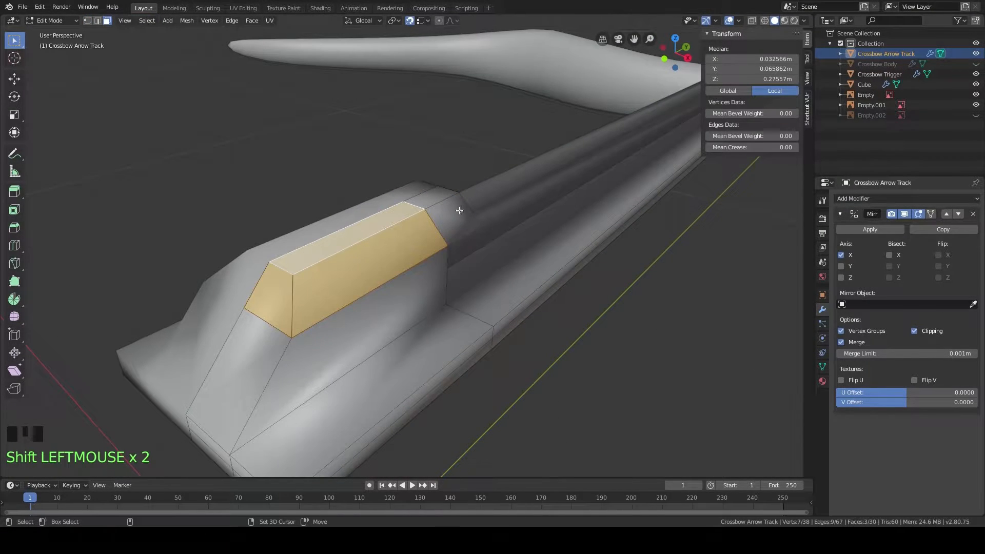
middle_drag(528, 252, 540, 228)
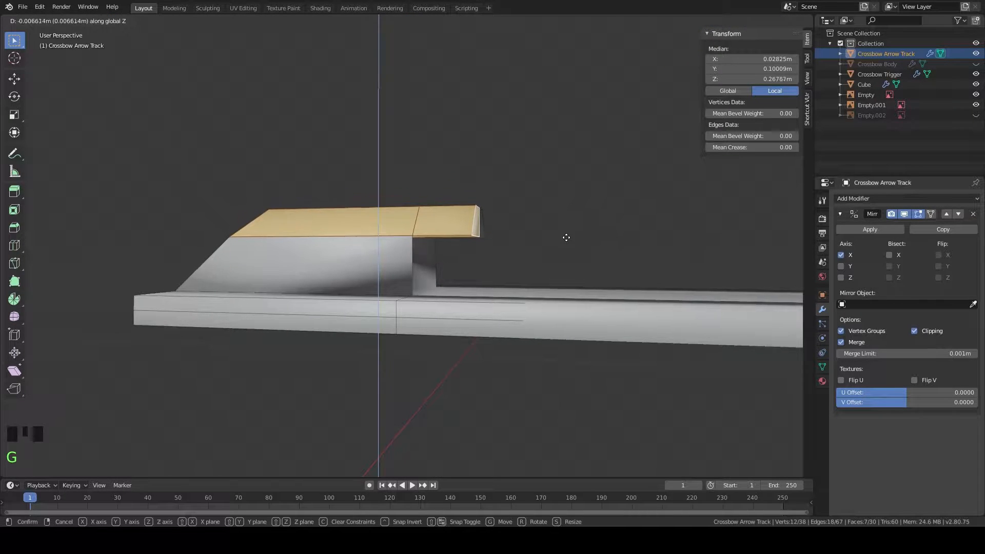
click(568, 256)
Step: Move the block's rear loop-cut edge slightly backward along the Y axis to straighten the rear slope
middle_drag(568, 256, 503, 234)
scroll(570, 270, down, 7)
scroll(442, 246, up, 6)
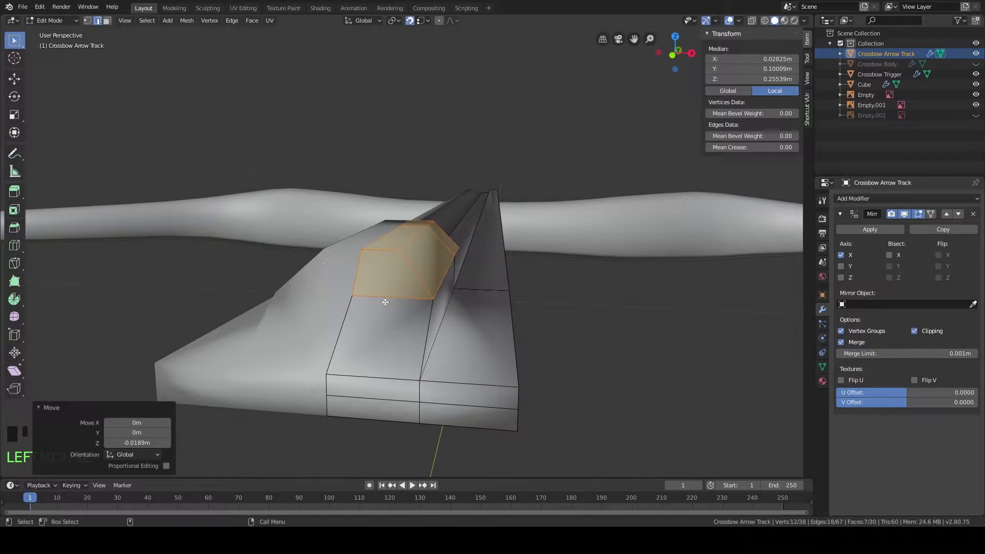
middle_drag(464, 282, 353, 280)
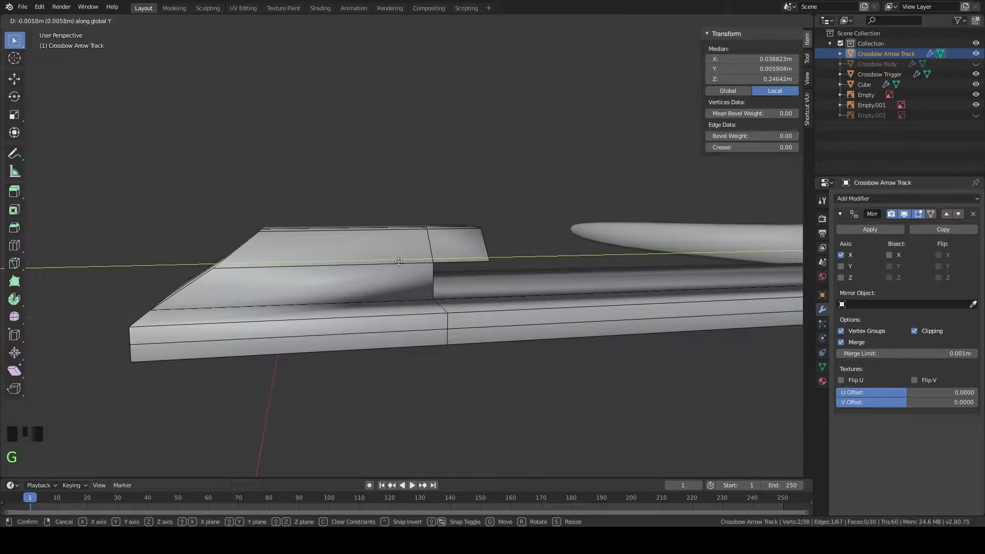
click(393, 262)
middle_drag(470, 286, 688, 192)
scroll(465, 236, up, 5)
Step: Return the arrow track to Object Mode and switch its shading to flat
middle_drag(463, 235, 405, 208)
scroll(418, 222, down, 2)
scroll(418, 222, down, 3)
key(a)
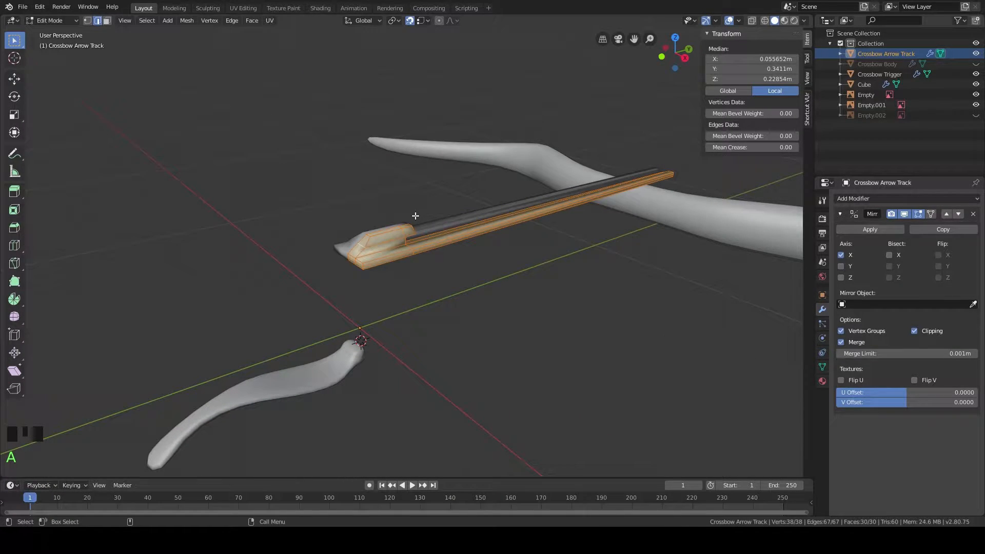
key(Tab)
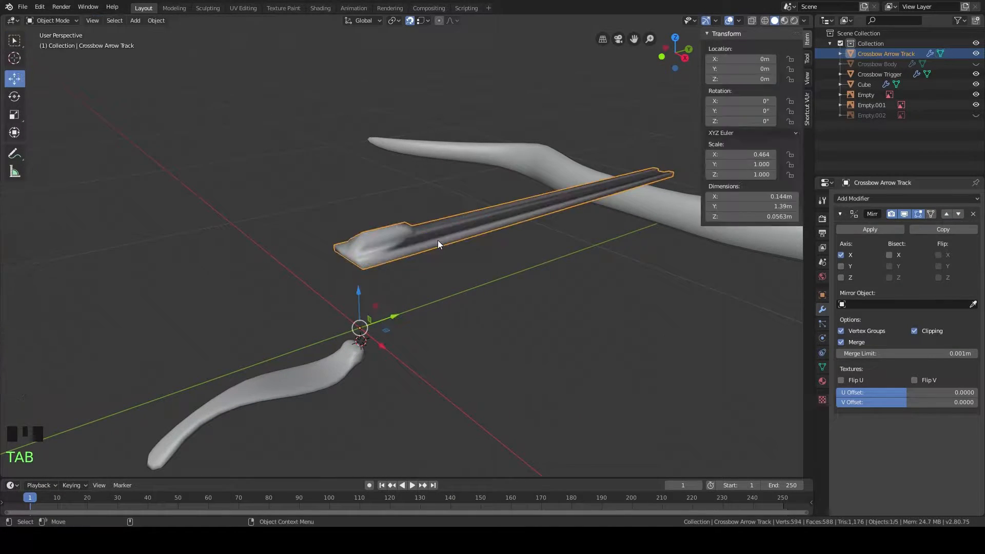
mouse_move(438, 240)
middle_down()
mouse_move(430, 231)
mouse_move(432, 239)
middle_up()
right_click(432, 238)
click(433, 237)
right_click(440, 244)
right_click(428, 257)
Step: Unhide the Crossbow Body and check how the arrow track and its rear block sit on it from the front and side
middle_drag(428, 260, 513, 233)
scroll(392, 242, up, 5)
scroll(507, 235, down, 5)
click(976, 64)
middle_drag(616, 256, 374, 275)
middle_drag(412, 234, 408, 236)
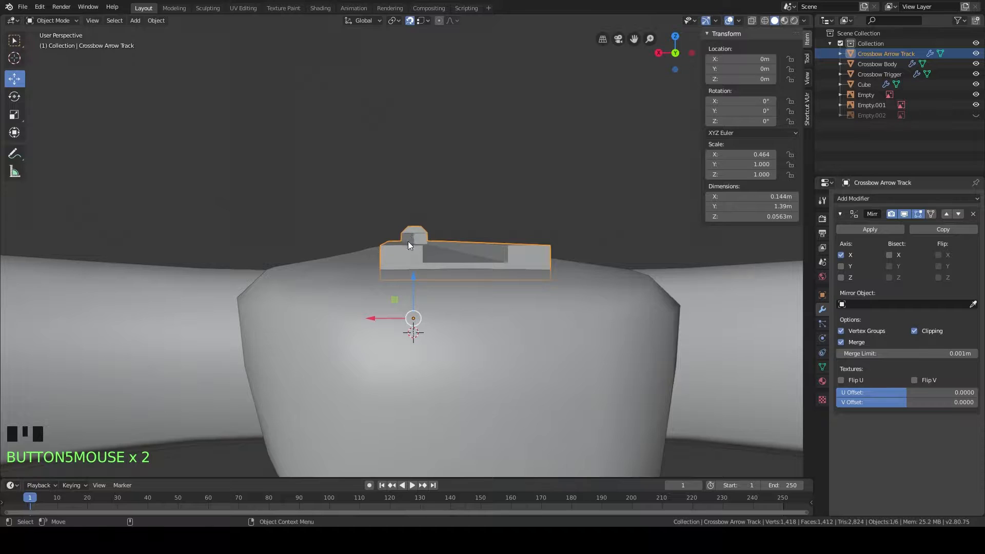
middle_drag(561, 316, 615, 303)
scroll(615, 303, down, 5)
mouse_move(473, 322)
middle_down()
mouse_move(500, 278)
mouse_move(590, 263)
mouse_move(633, 307)
mouse_move(636, 331)
mouse_move(484, 308)
middle_up()
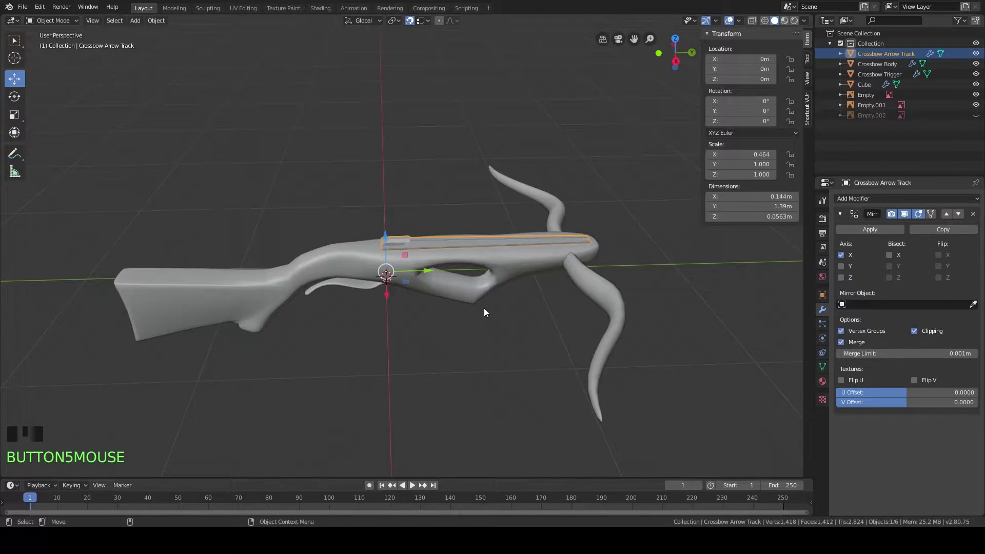
scroll(484, 307, up, 5)
scroll(478, 276, down, 4)
middle_drag(580, 265, 509, 255)
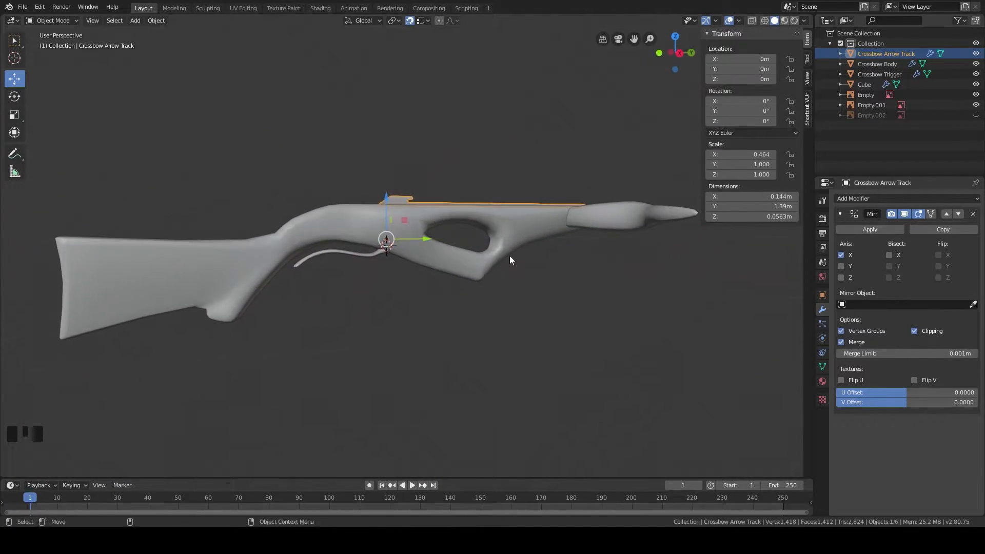
scroll(510, 255, up, 4)
middle_drag(383, 229, 360, 218)
shift+middle_drag(361, 219, 450, 206)
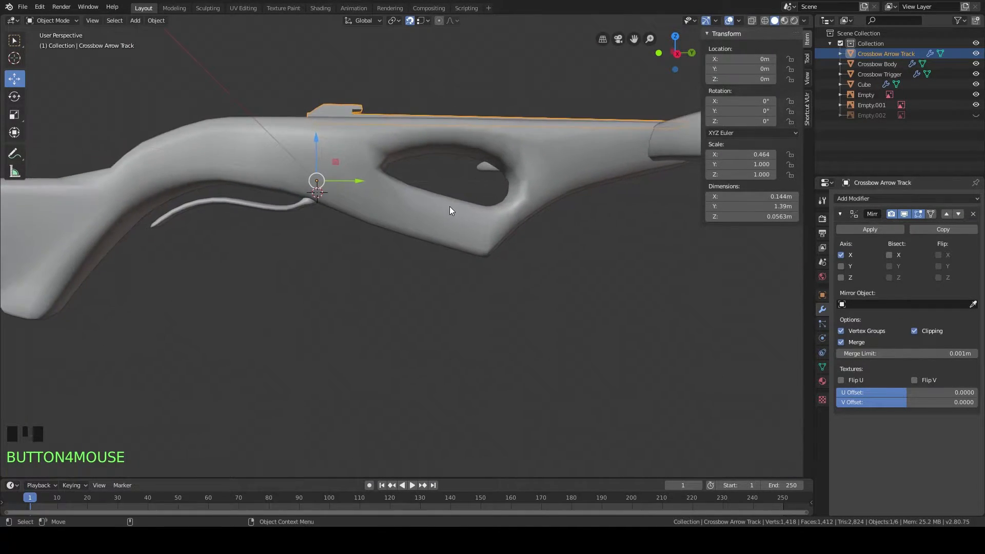
scroll(451, 206, down, 2)
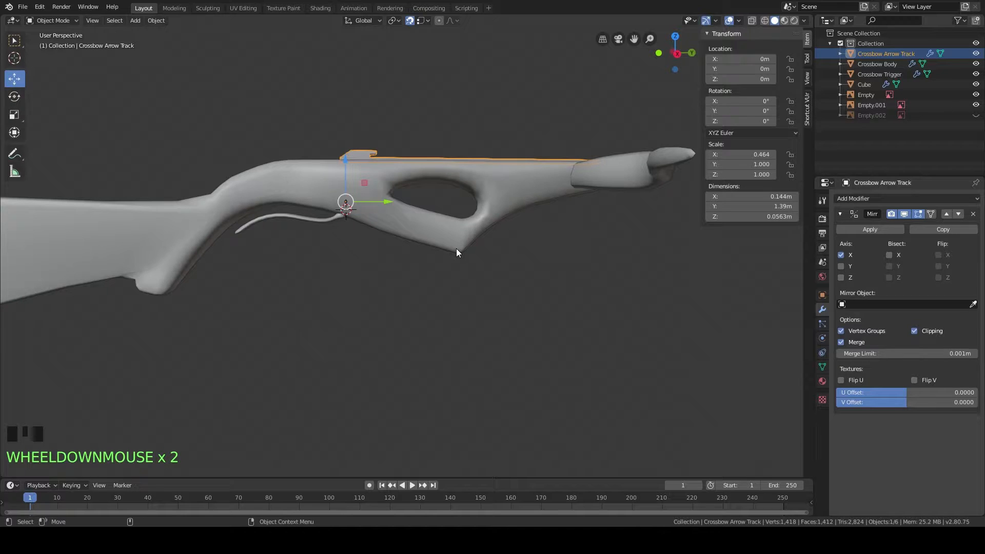
Step: Hide the Crossbow Body temporarily in the right orthographic view to compare the parts with the side reference image, and show it again
key(KP_3)
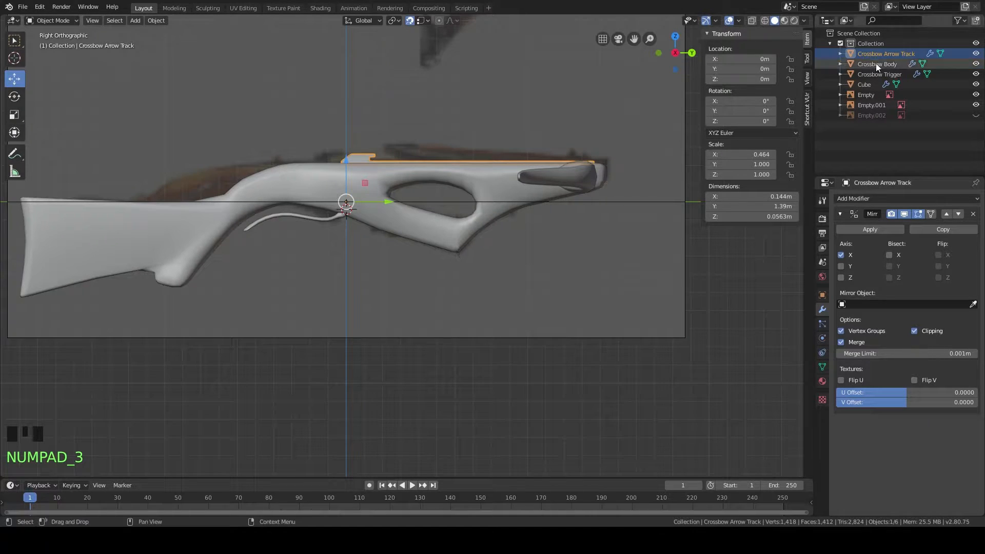
click(977, 64)
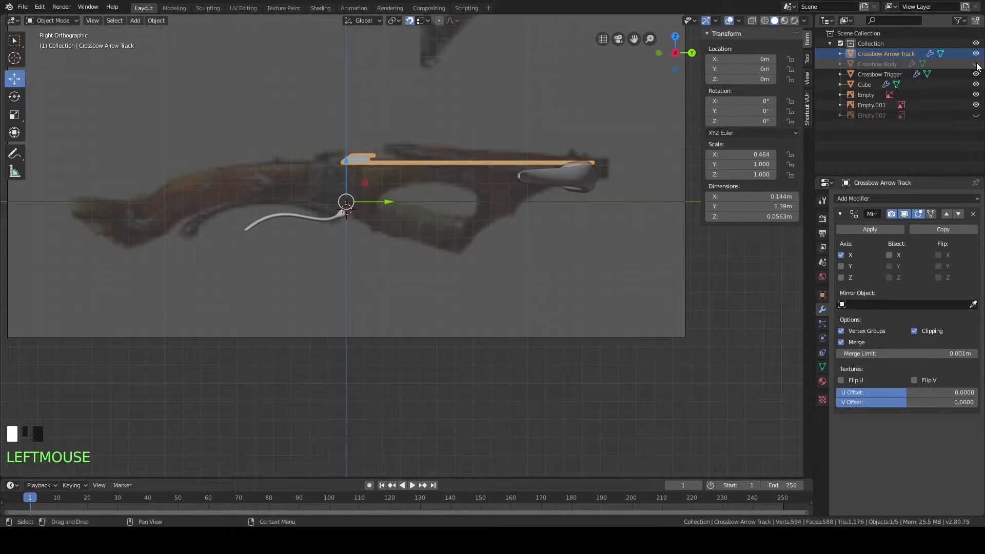
scroll(443, 242, up, 5)
scroll(391, 194, down, 4)
shift+middle_drag(411, 196, 526, 196)
shift+middle_drag(228, 224, 376, 218)
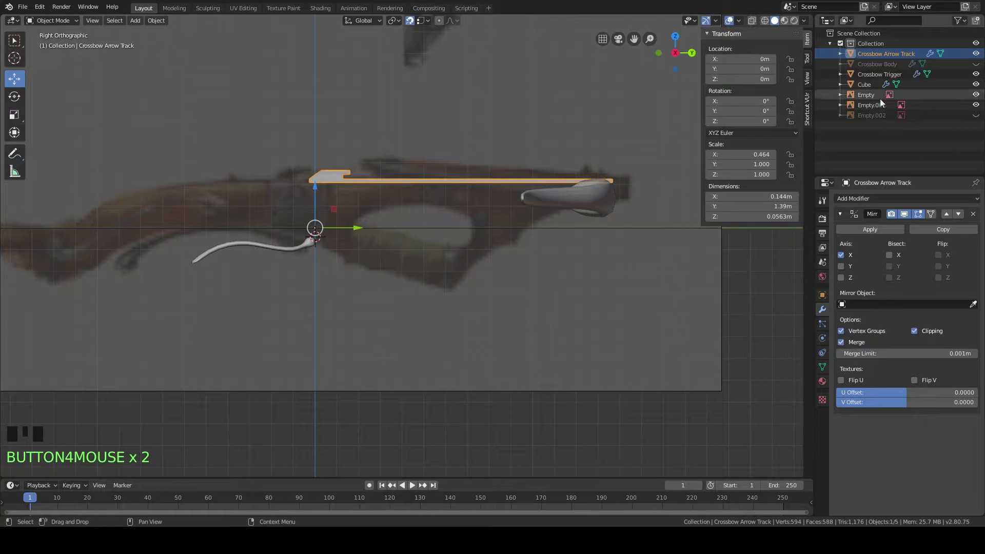
click(976, 64)
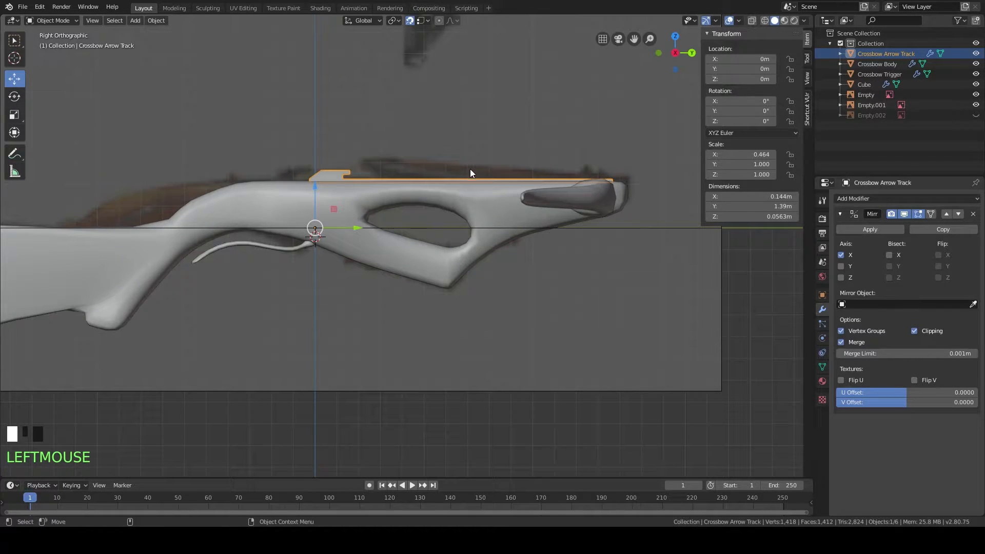
Step: Examine the assembled crossbow from the front, side and above, including the body, arrow track, trigger and limbs
middle_drag(590, 223, 579, 245)
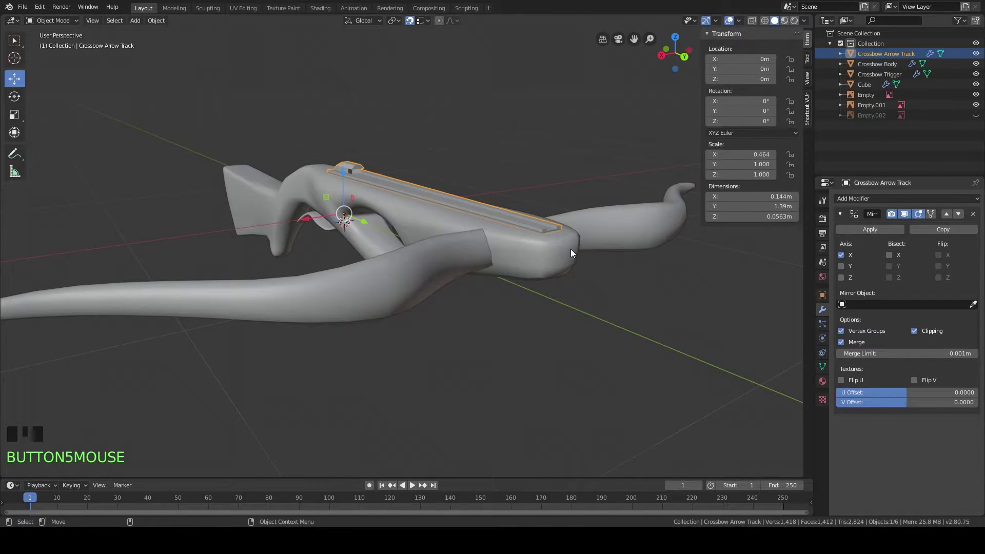
middle_drag(485, 226, 513, 245)
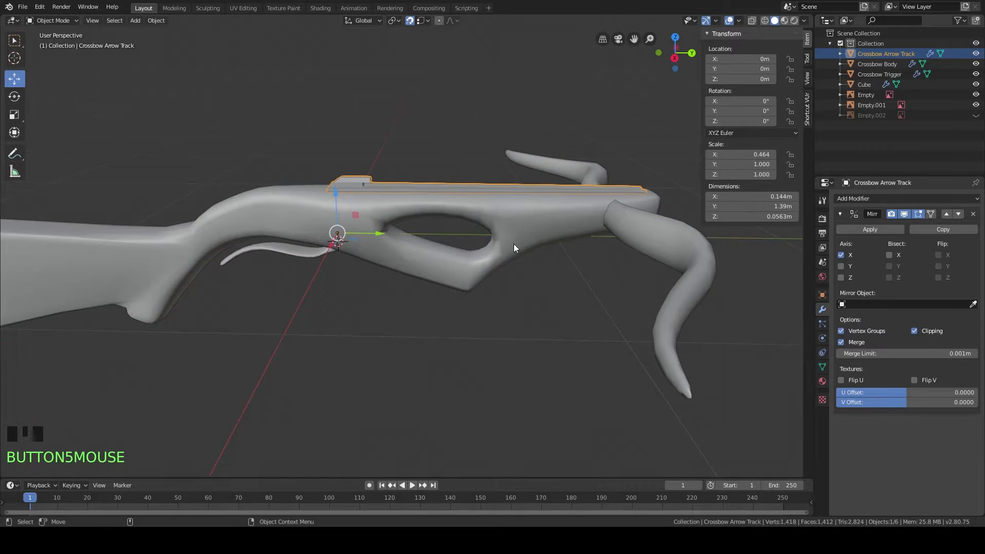
scroll(444, 236, down, 4)
middle_drag(444, 236, 463, 263)
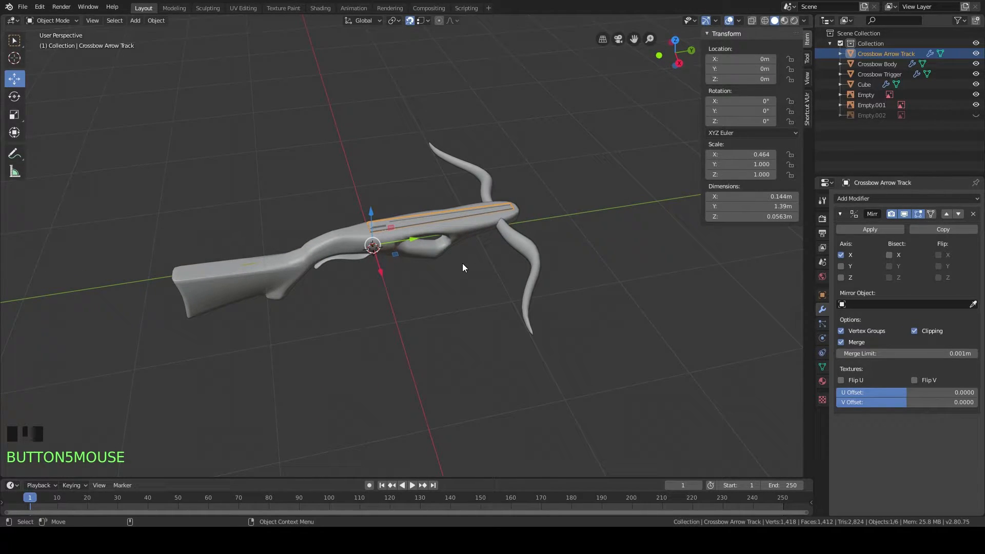
scroll(463, 263, up, 2)
middle_drag(463, 263, 387, 252)
scroll(498, 264, up, 2)
middle_drag(276, 282, 429, 255)
scroll(428, 255, down, 1)
middle_drag(303, 216, 395, 239)
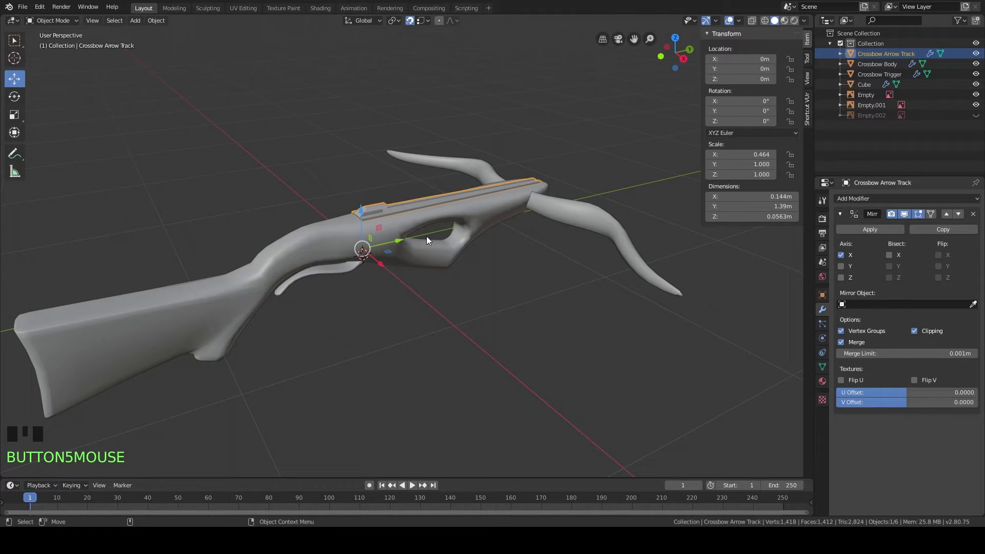
middle_drag(686, 298, 635, 291)
middle_drag(550, 292, 575, 295)
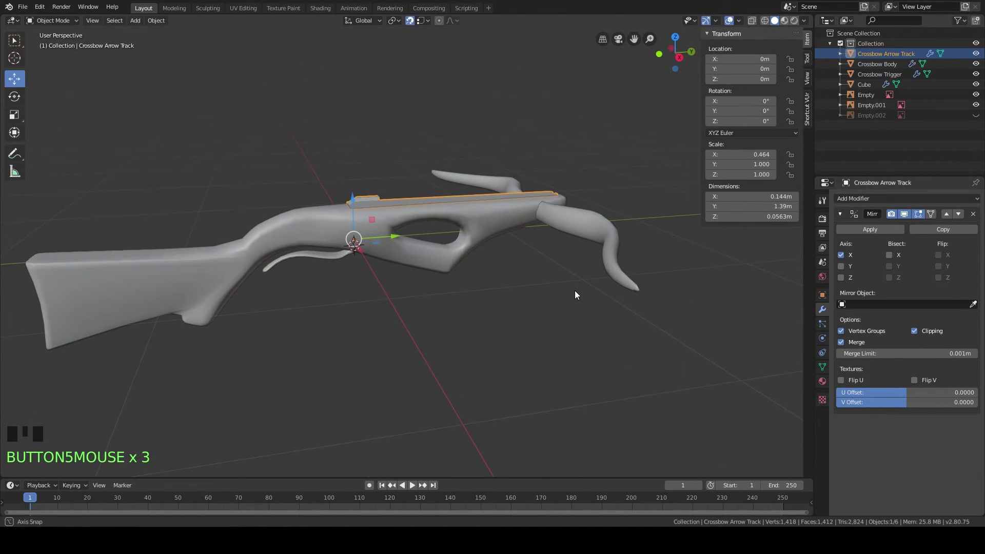